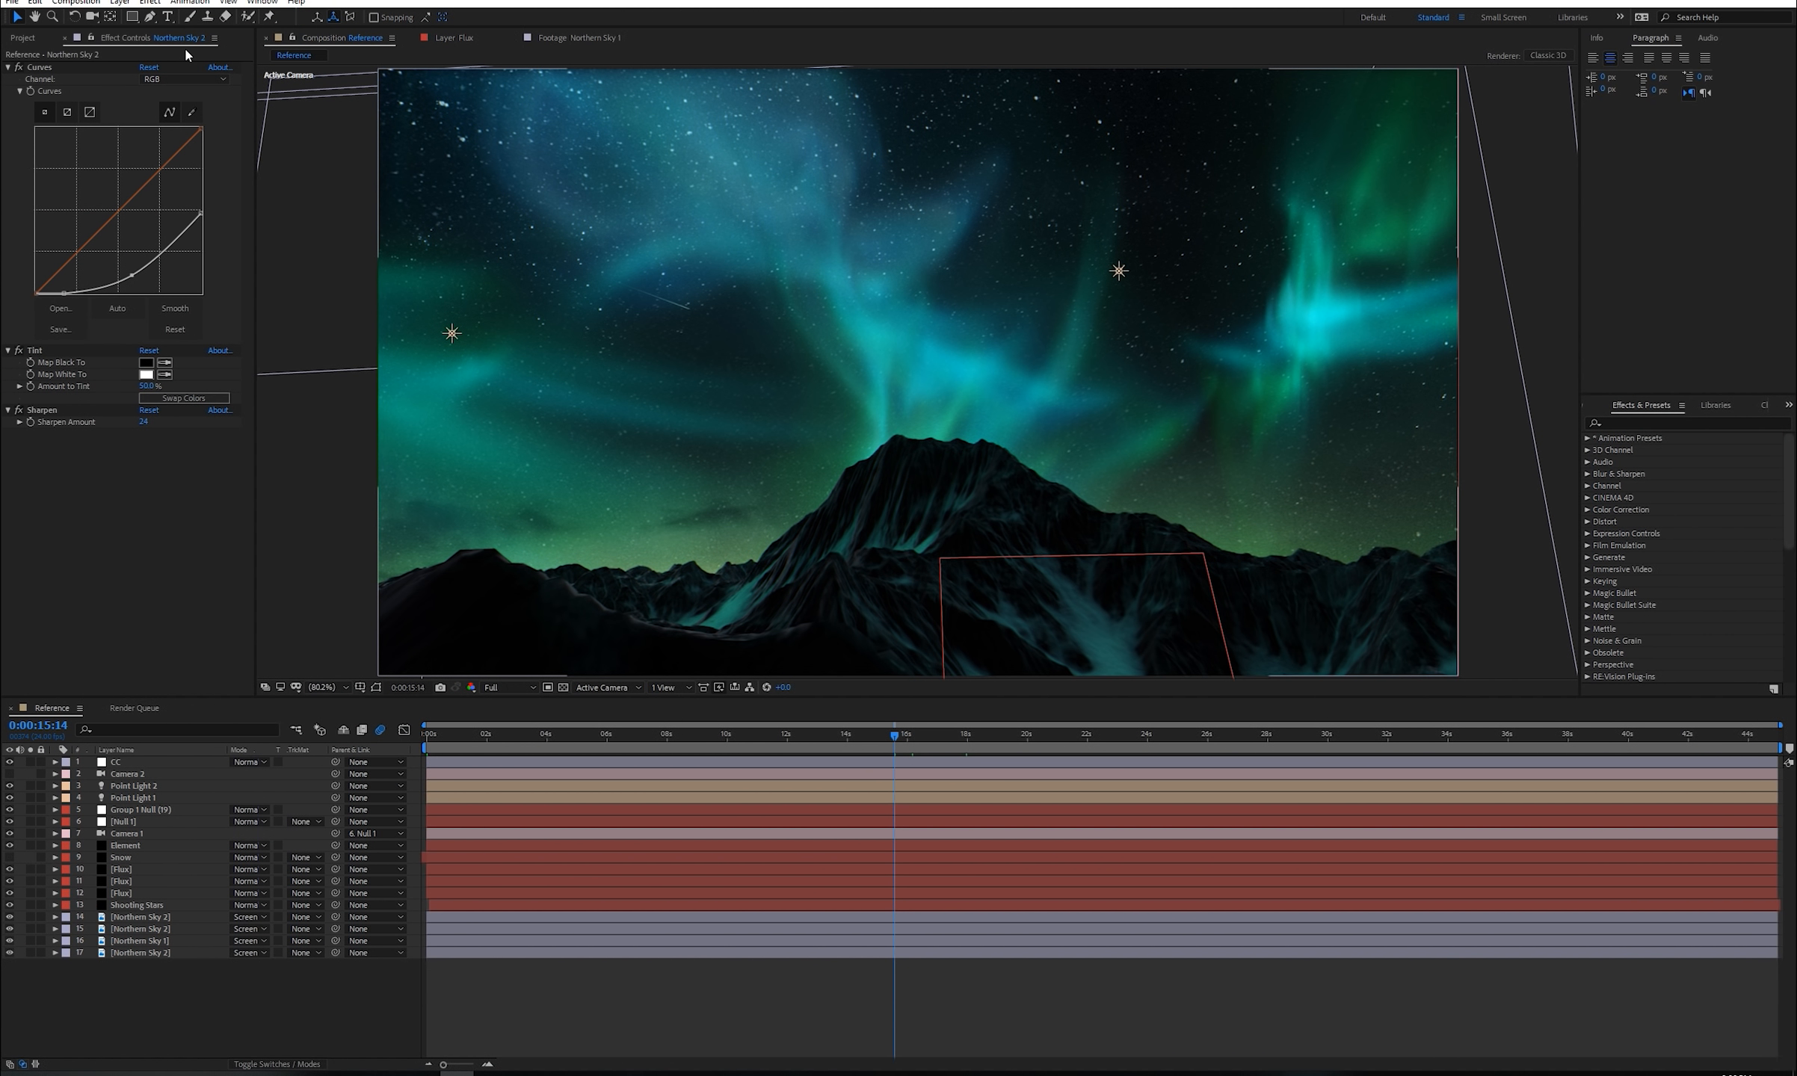
# - Create a new HDTV 1080 24 composition named Flux Aurora Borealis with a duration of 15 seconds
pyautogui.click(74, 3)
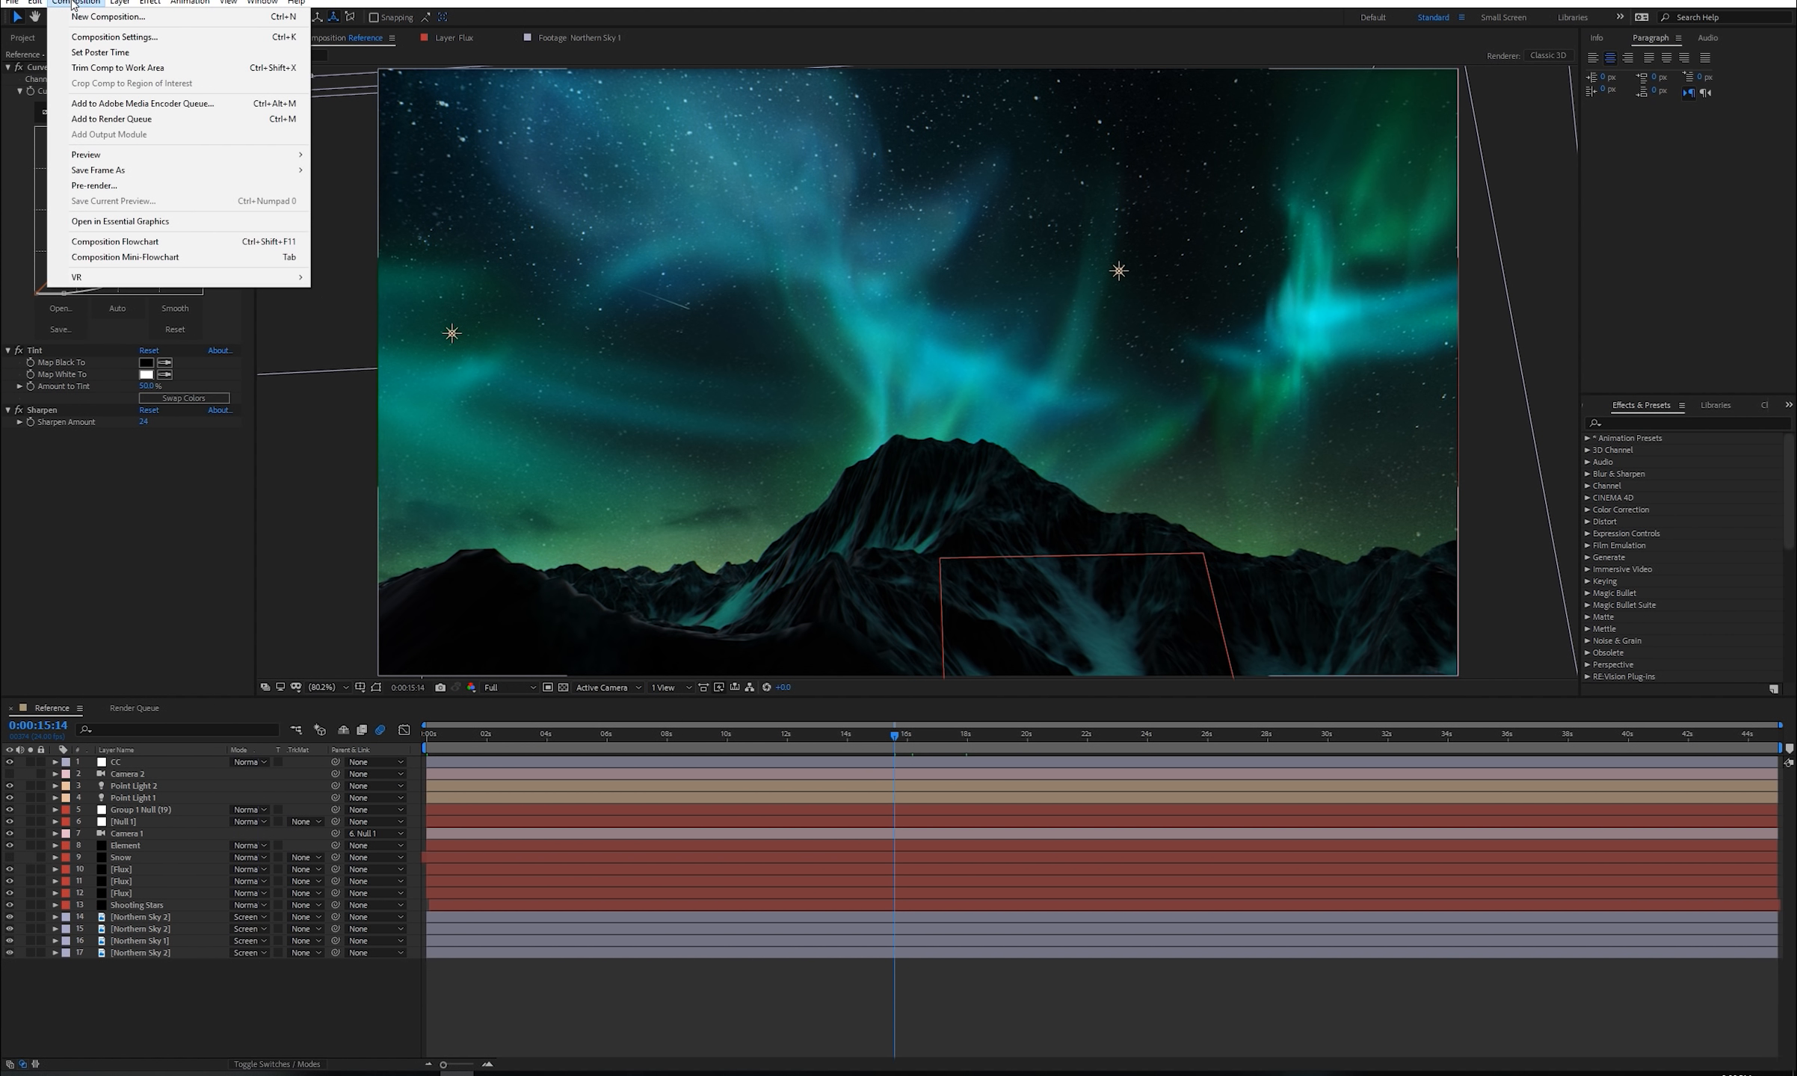
pyautogui.click(105, 18)
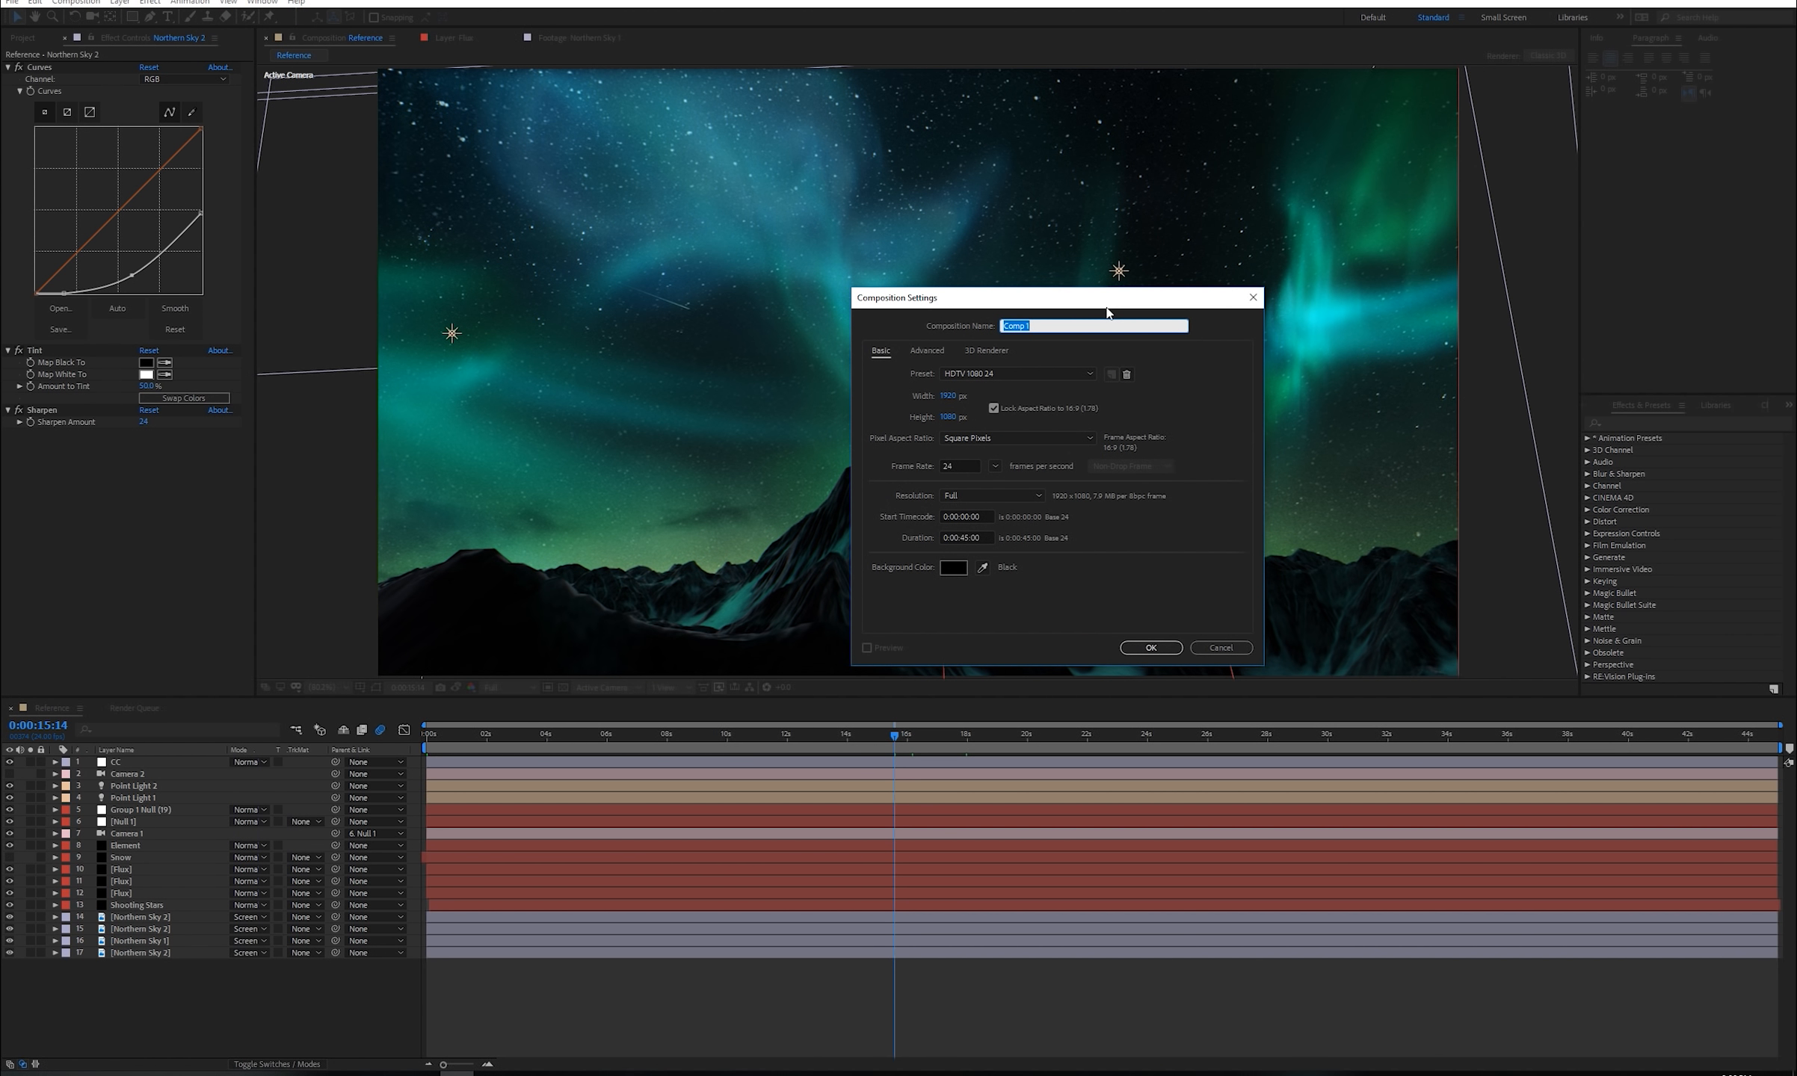
pyautogui.write('Flux Aurora Borealis')
pyautogui.click(964, 537)
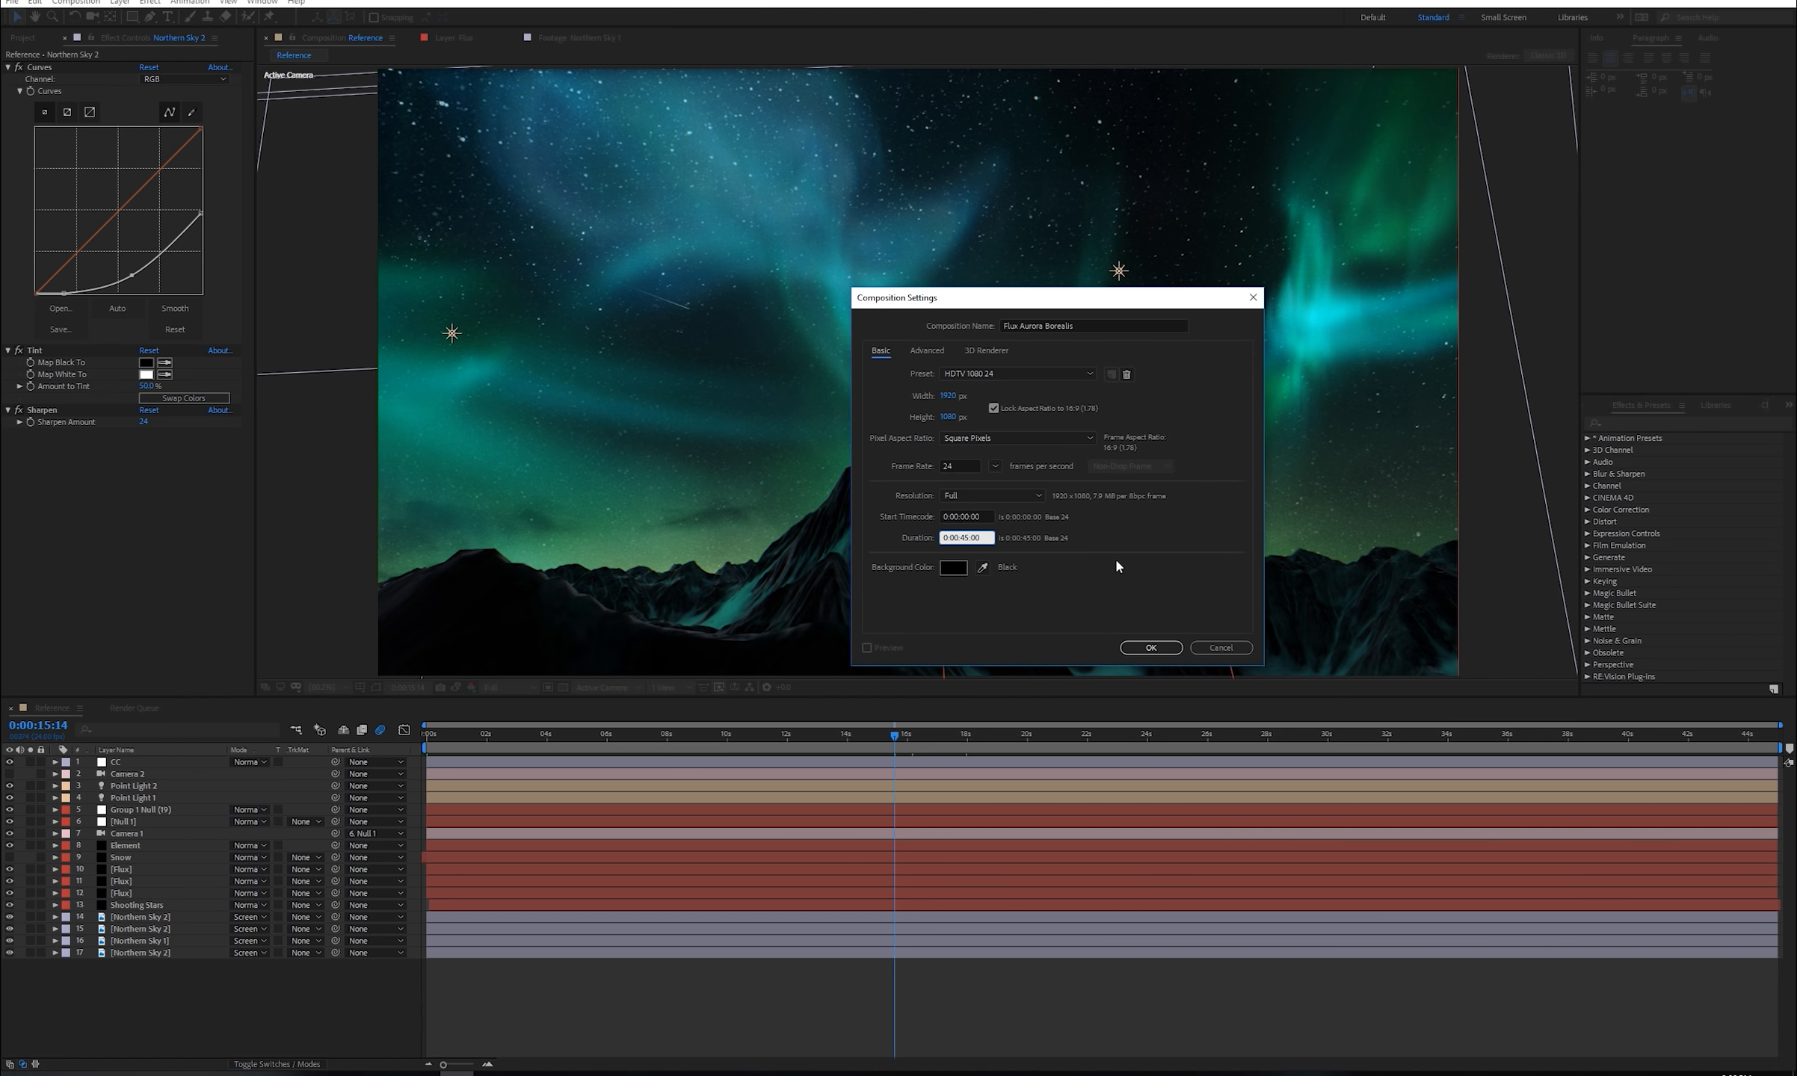
pyautogui.write('1500')
pyautogui.click(1141, 652)
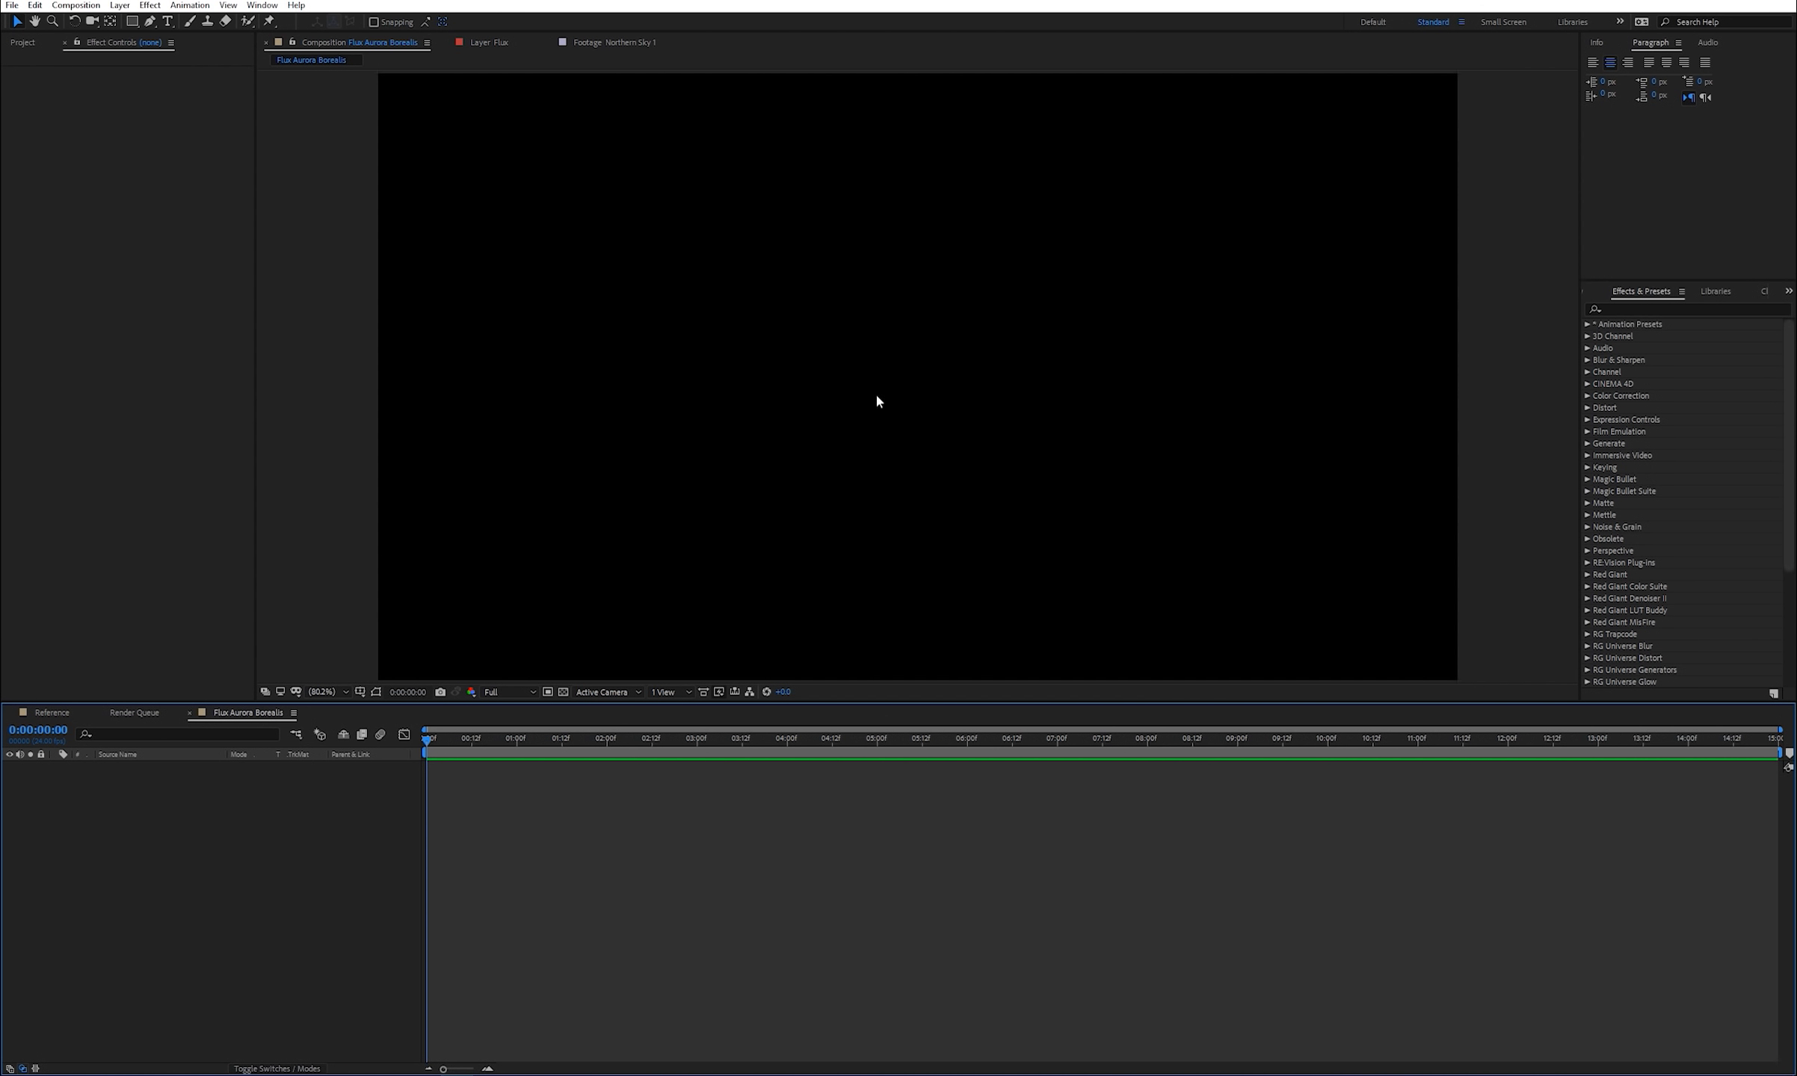
# - Add a white full-frame solid layer named Element 3D to the composition
pyautogui.click(119, 5)
pyautogui.moveTo(149, 21)
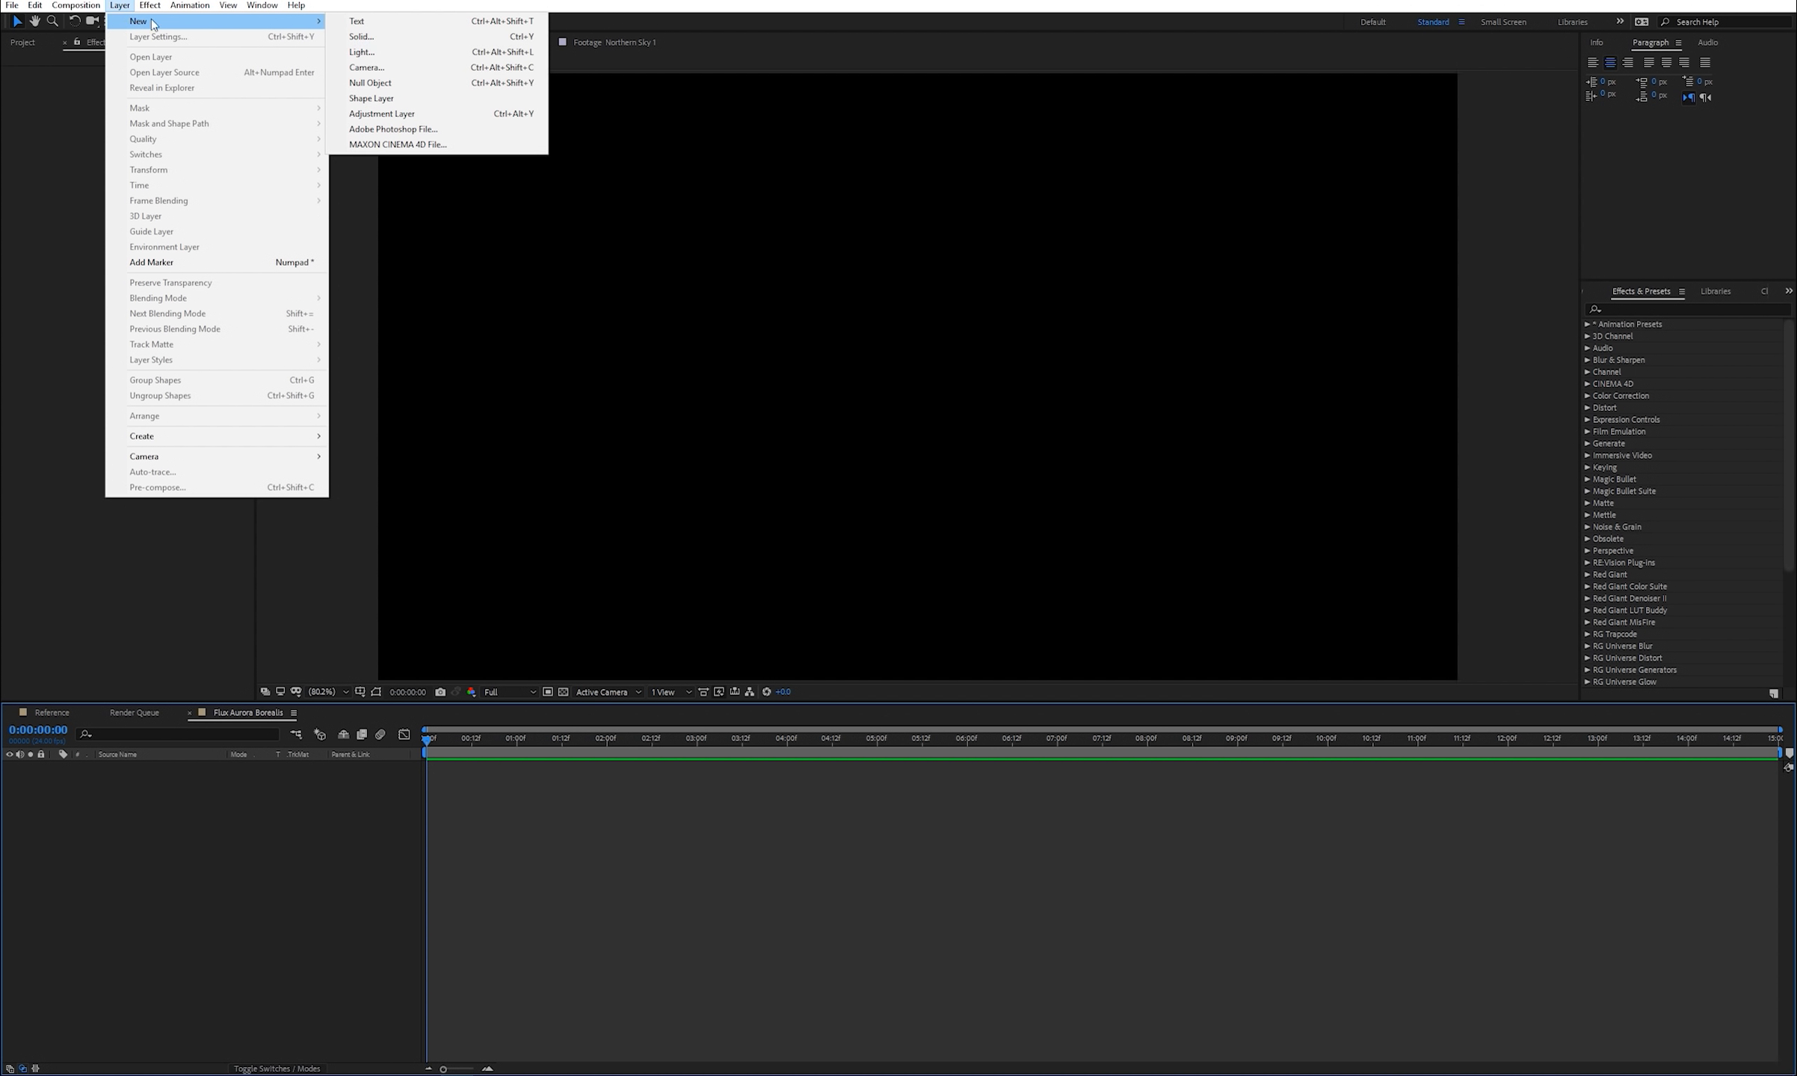
pyautogui.click(388, 39)
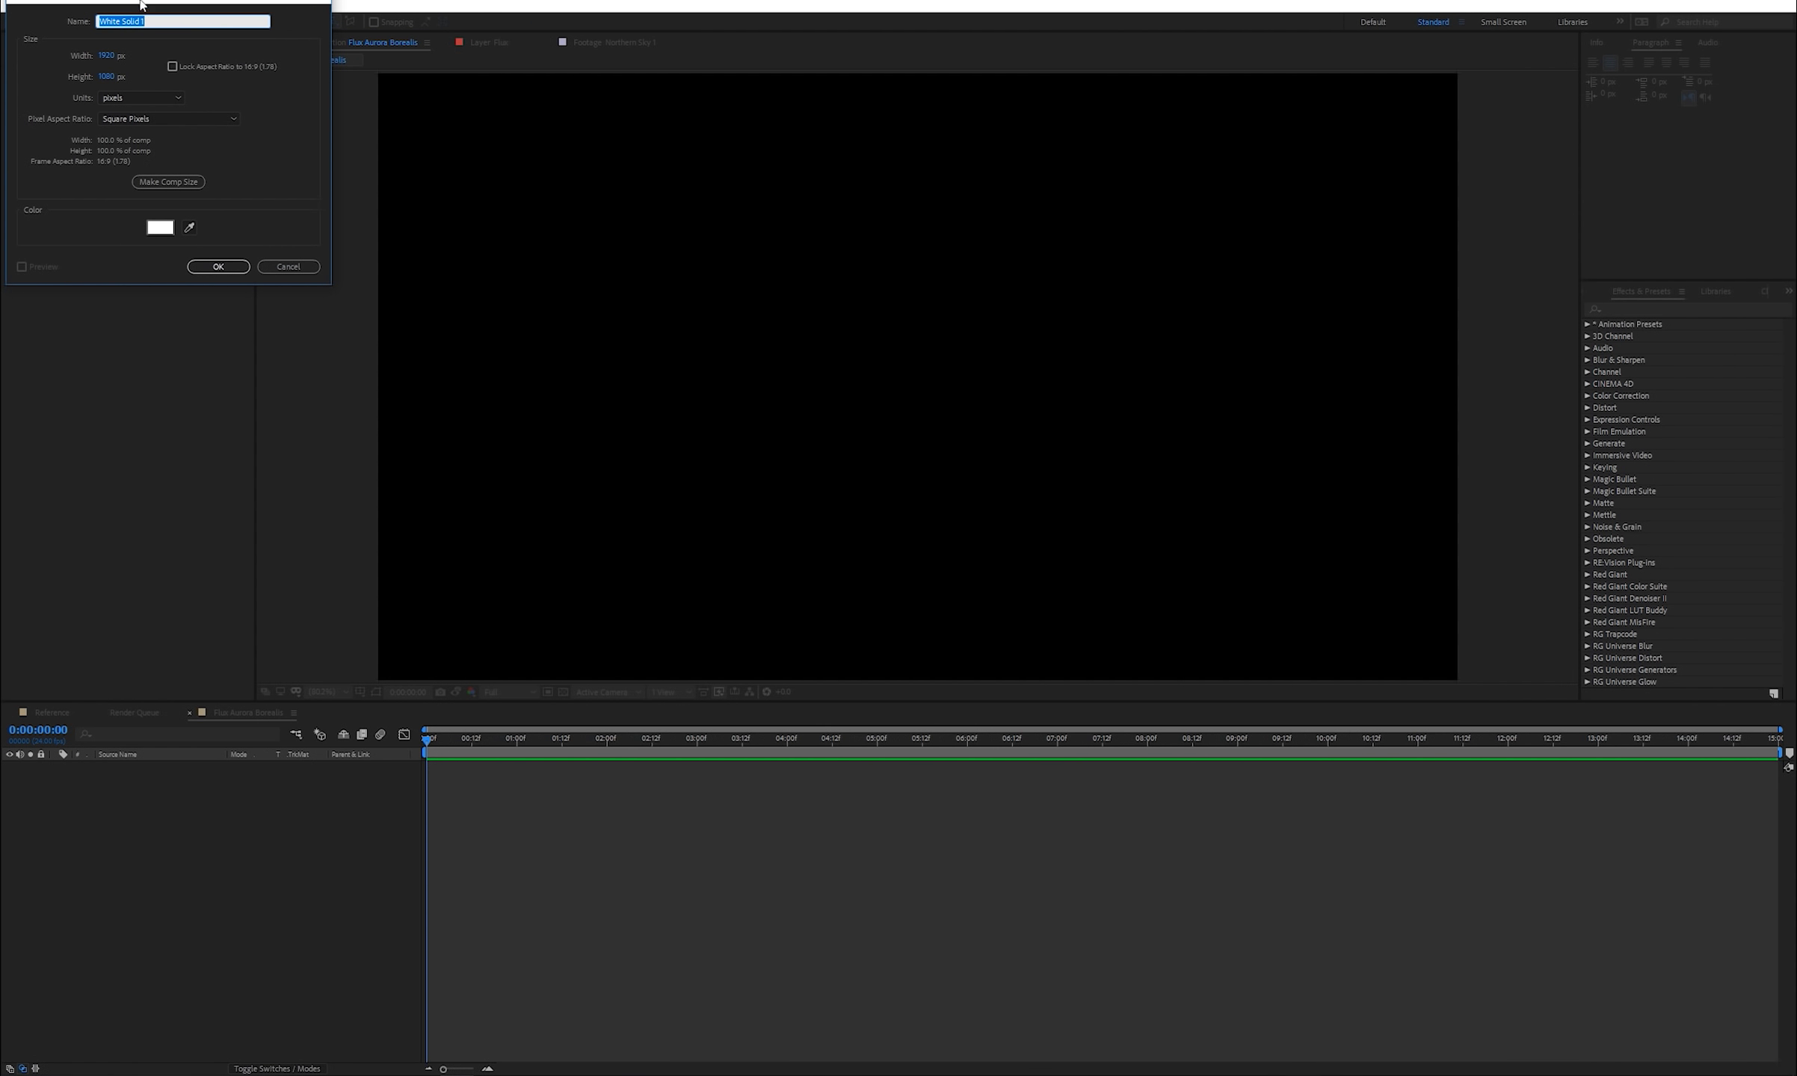
pyautogui.moveTo(142, 4); pyautogui.dragTo(981, 329)
pyautogui.write('Ele')
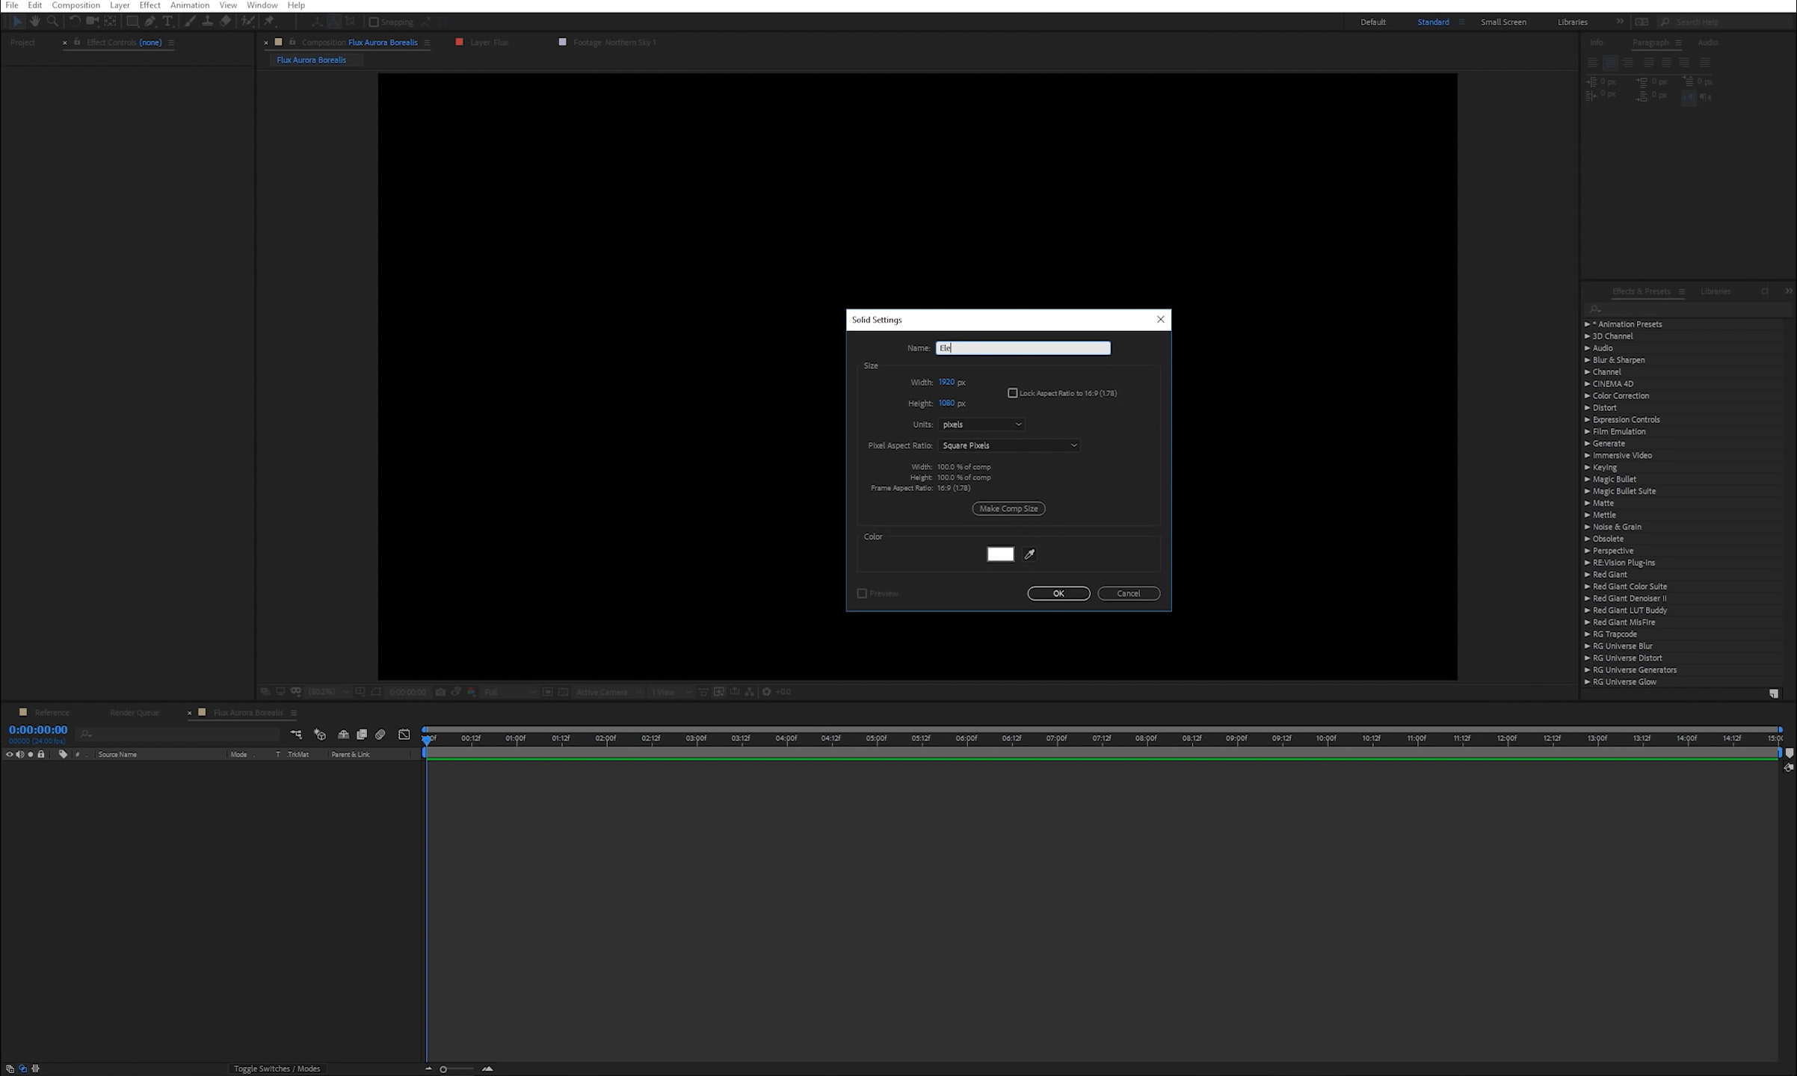
pyautogui.write('metn 3')
pyautogui.press('BackSpace')
pyautogui.press('BackSpace')
pyautogui.press('BackSpace')
pyautogui.press('BackSpace')
pyautogui.write('nt 3D')
pyautogui.press('Return')
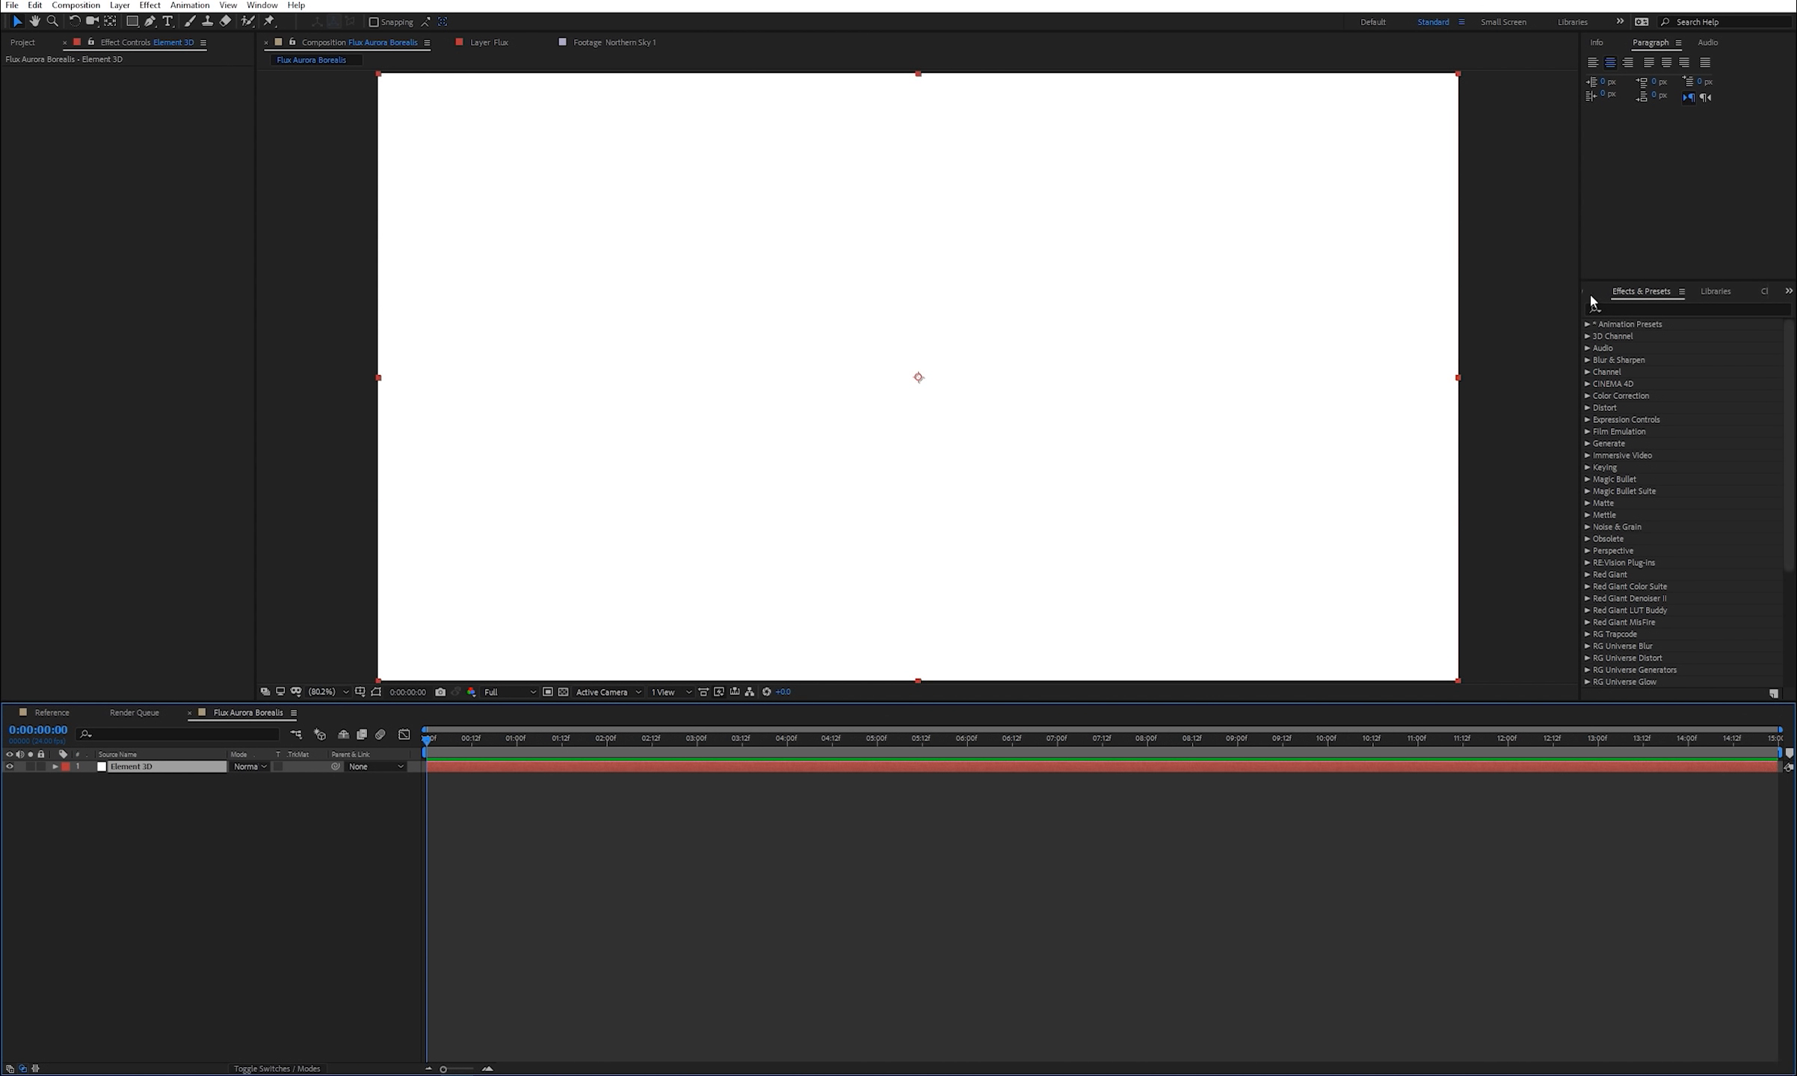
# - Apply the Element effect to the Element 3D solid and load the Snowy Mountain 3 model in its scene setup
pyautogui.click(1657, 308)
pyautogui.write('elem')
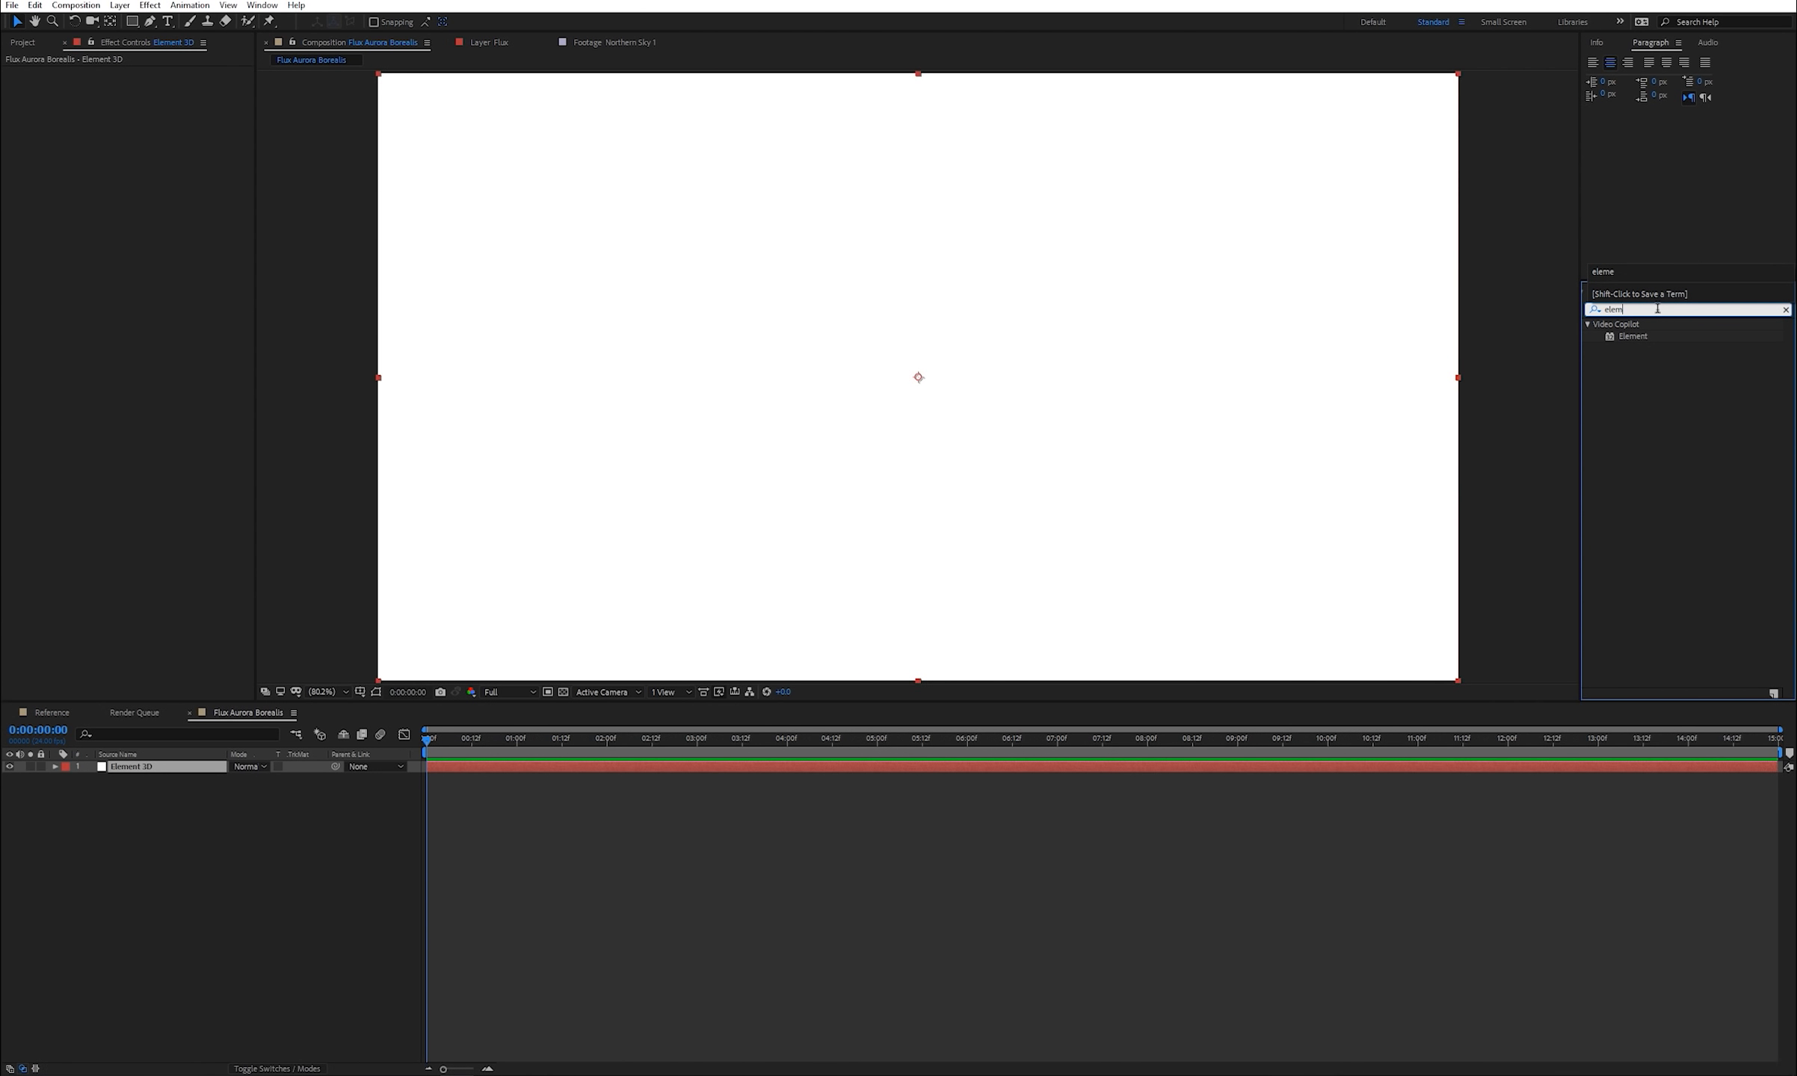
pyautogui.moveTo(1624, 343); pyautogui.dragTo(136, 770)
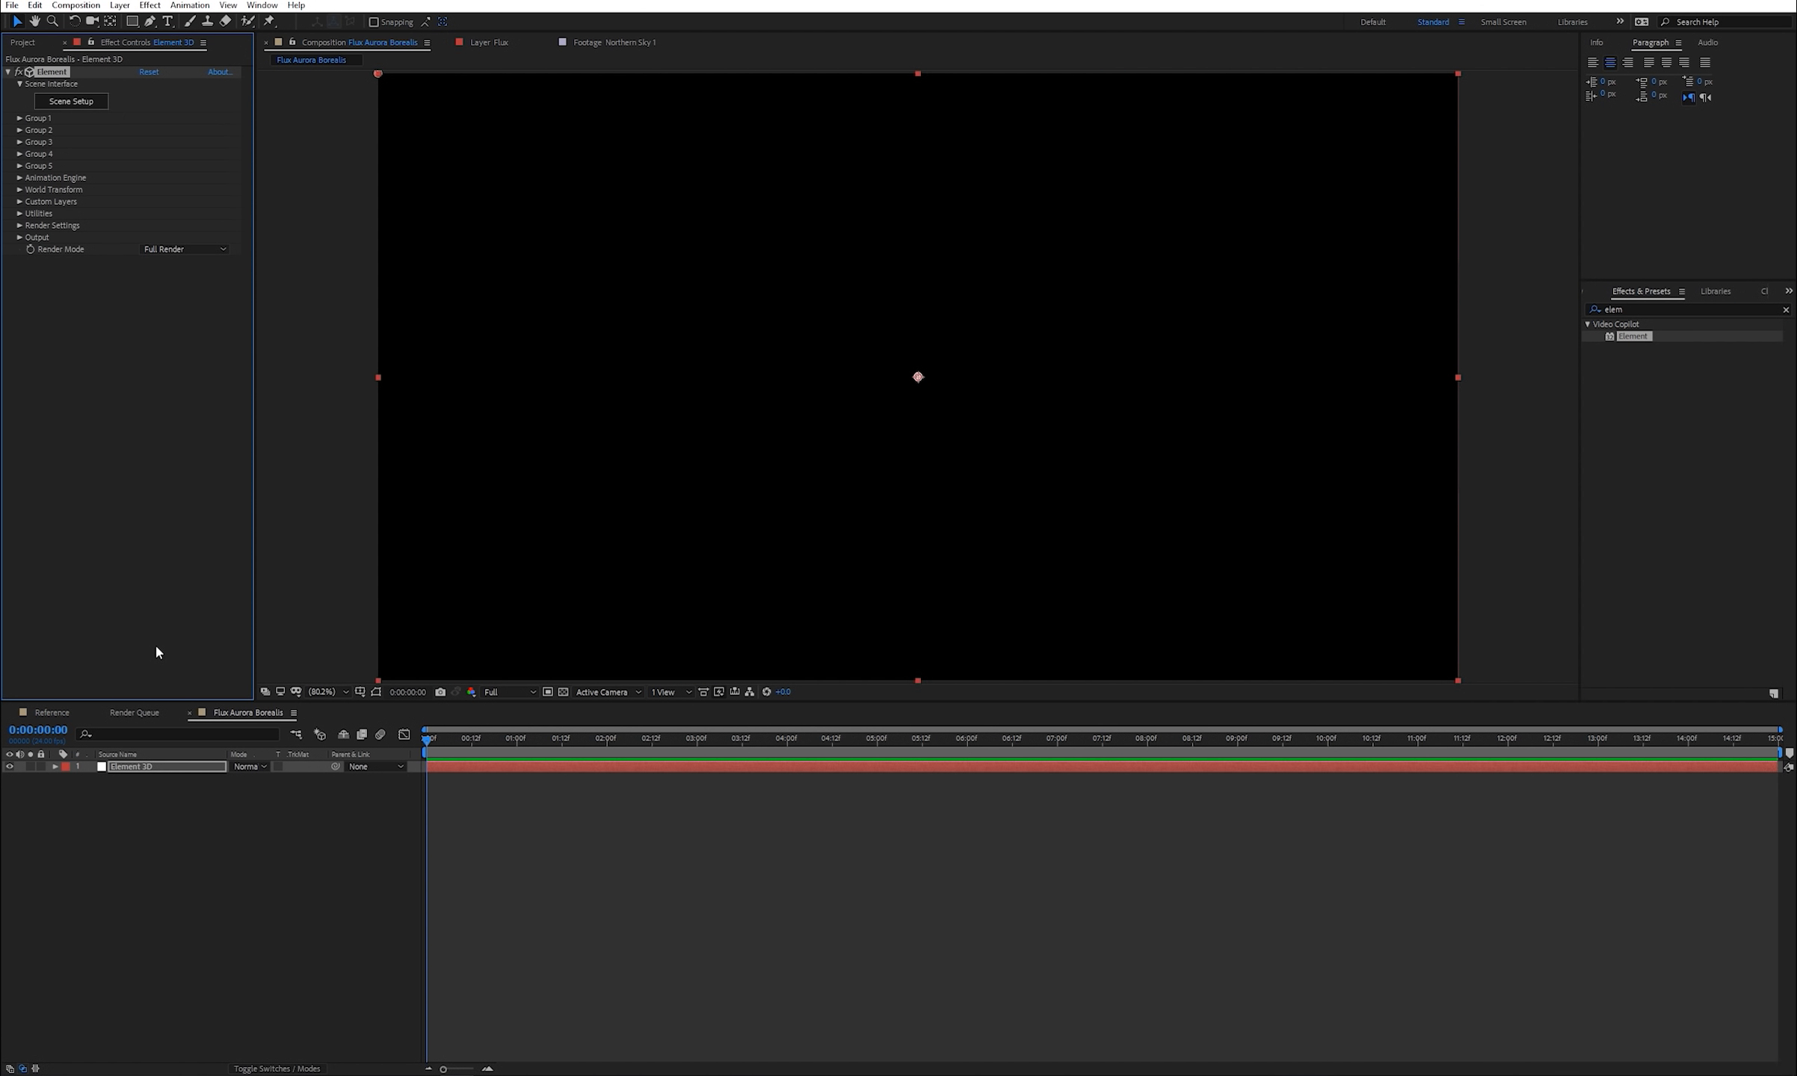
pyautogui.click(71, 102)
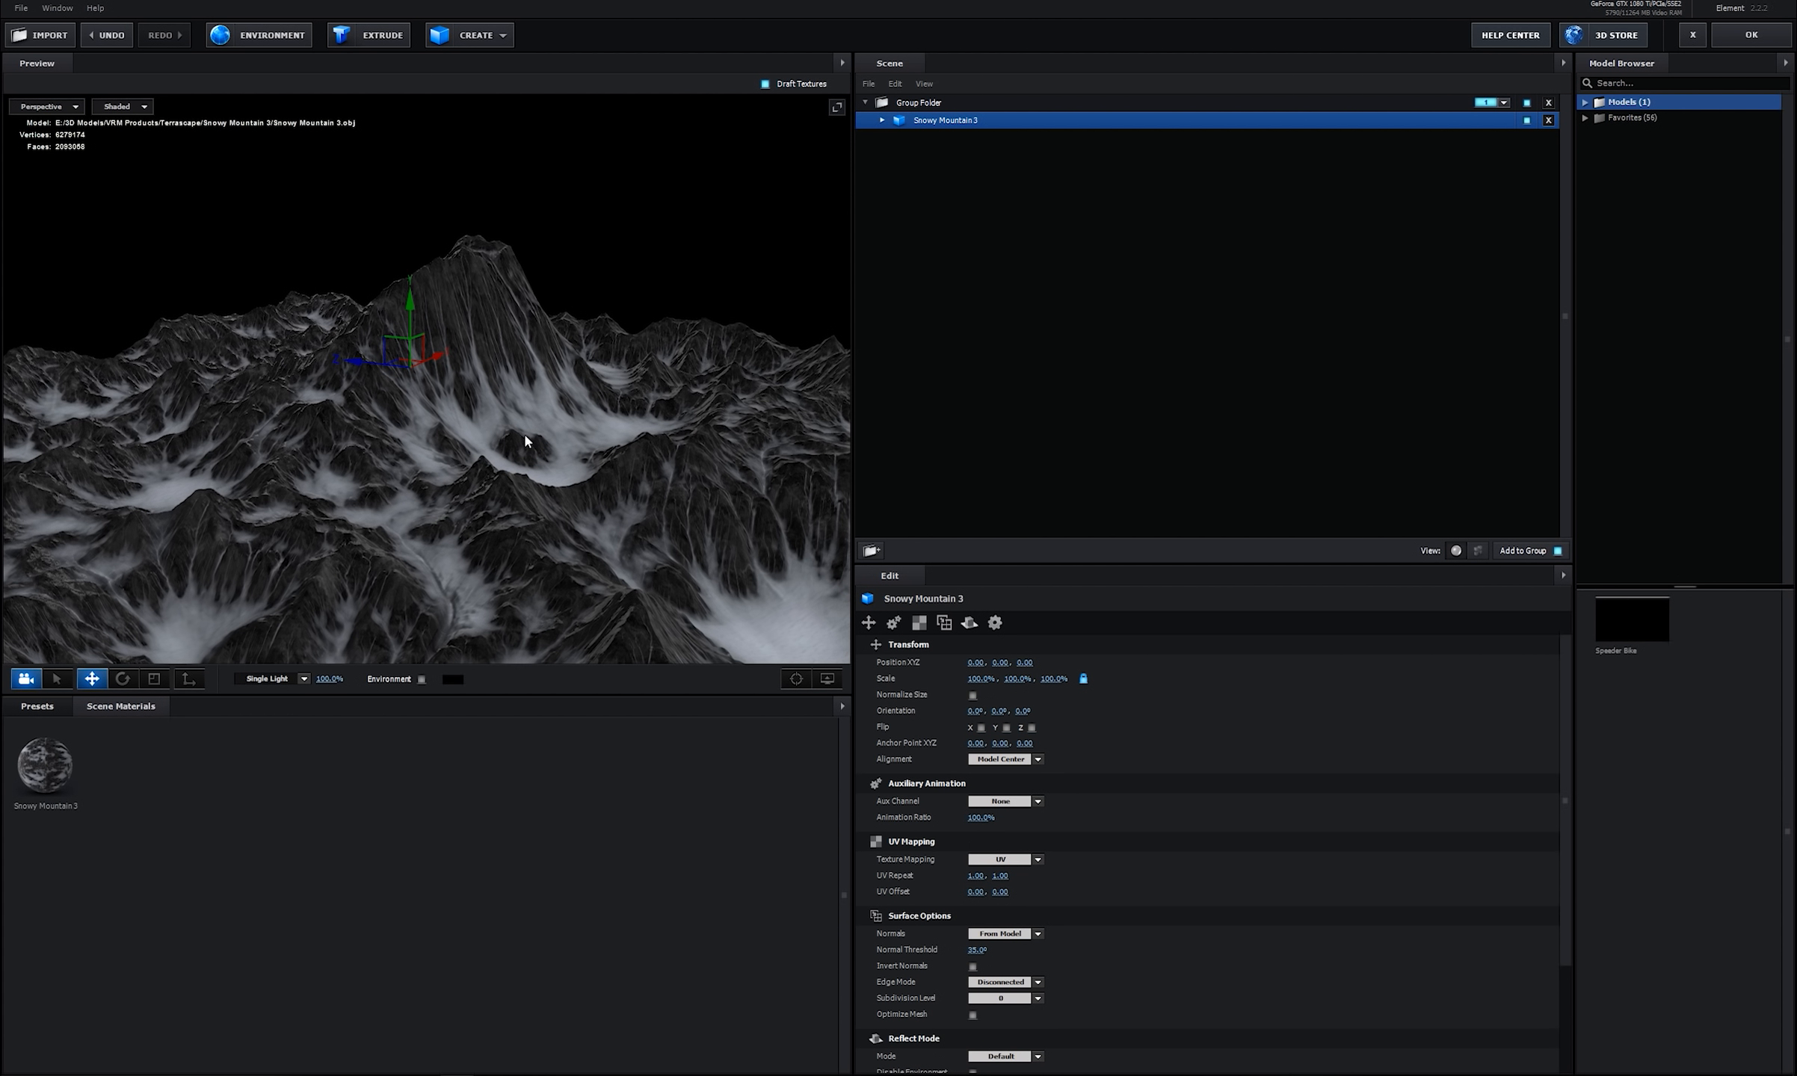
pyautogui.moveTo(527, 439); pyautogui.dragTo(901, 384)
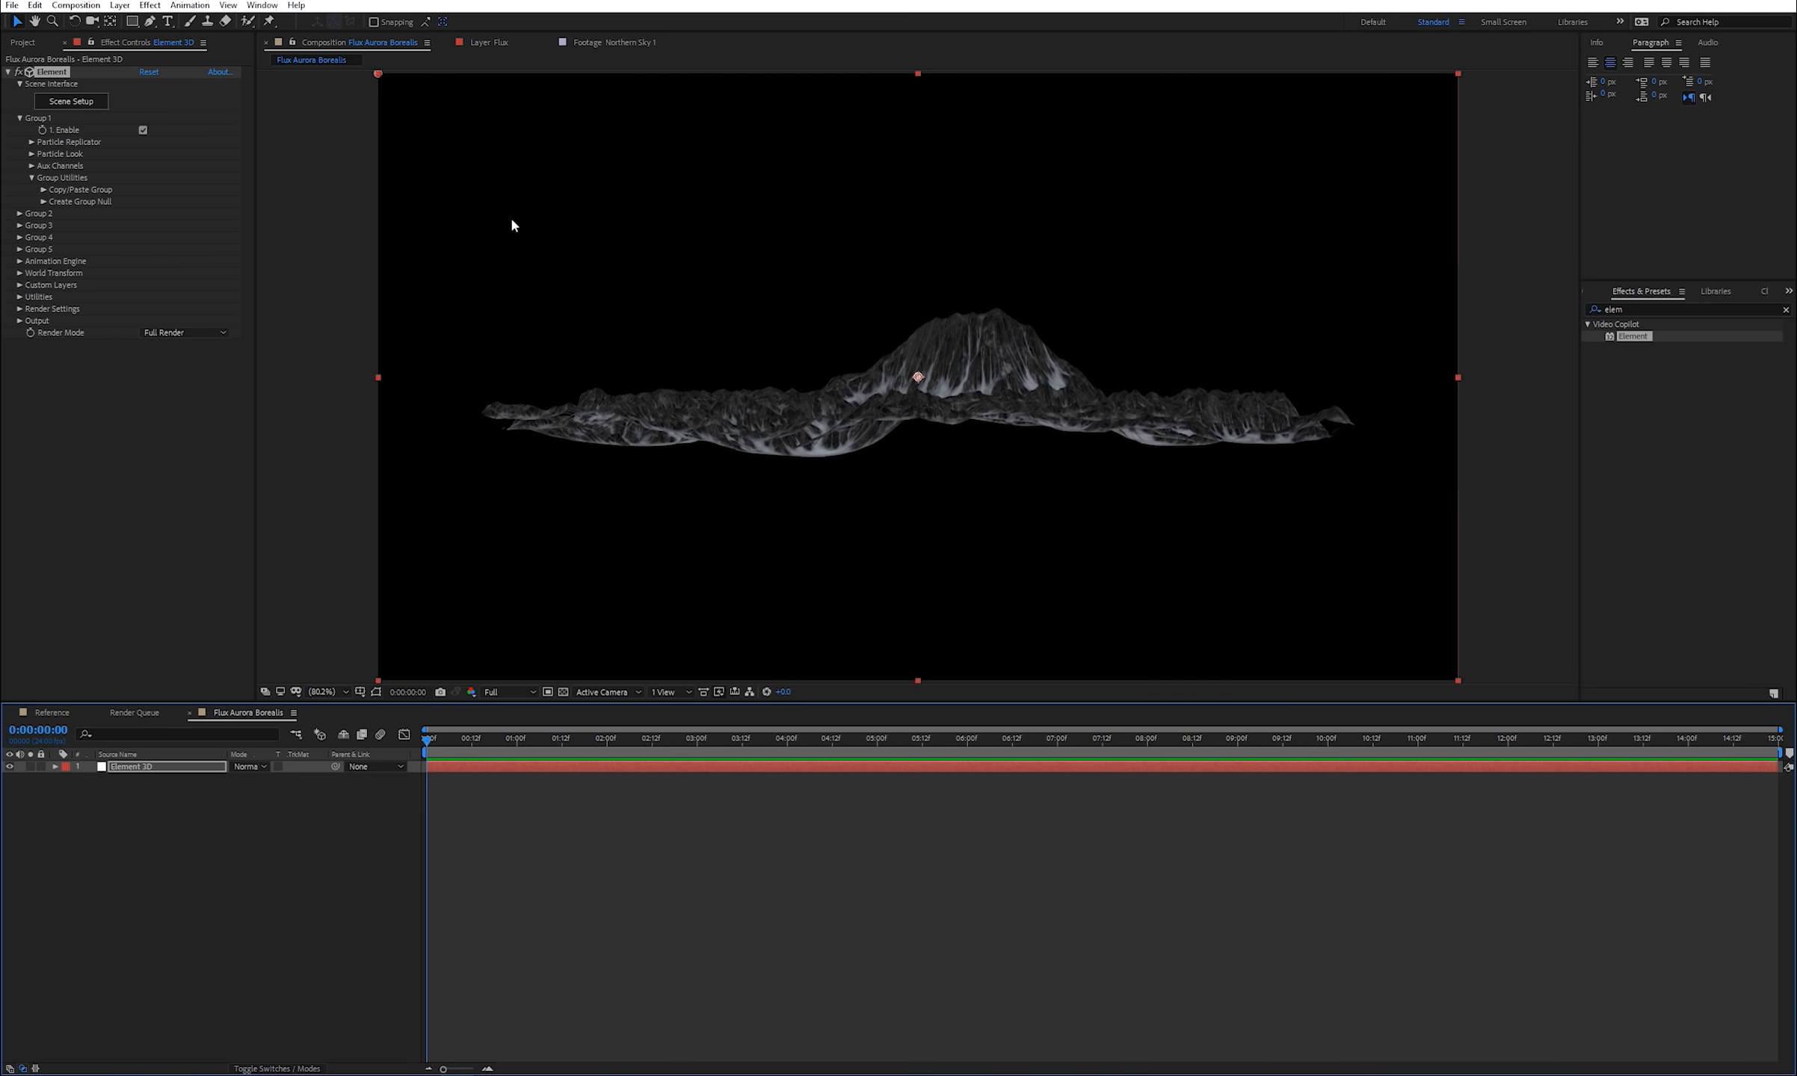
# - Add a two-node camera named Camera 1 using the 15mm preset
pyautogui.click(119, 5)
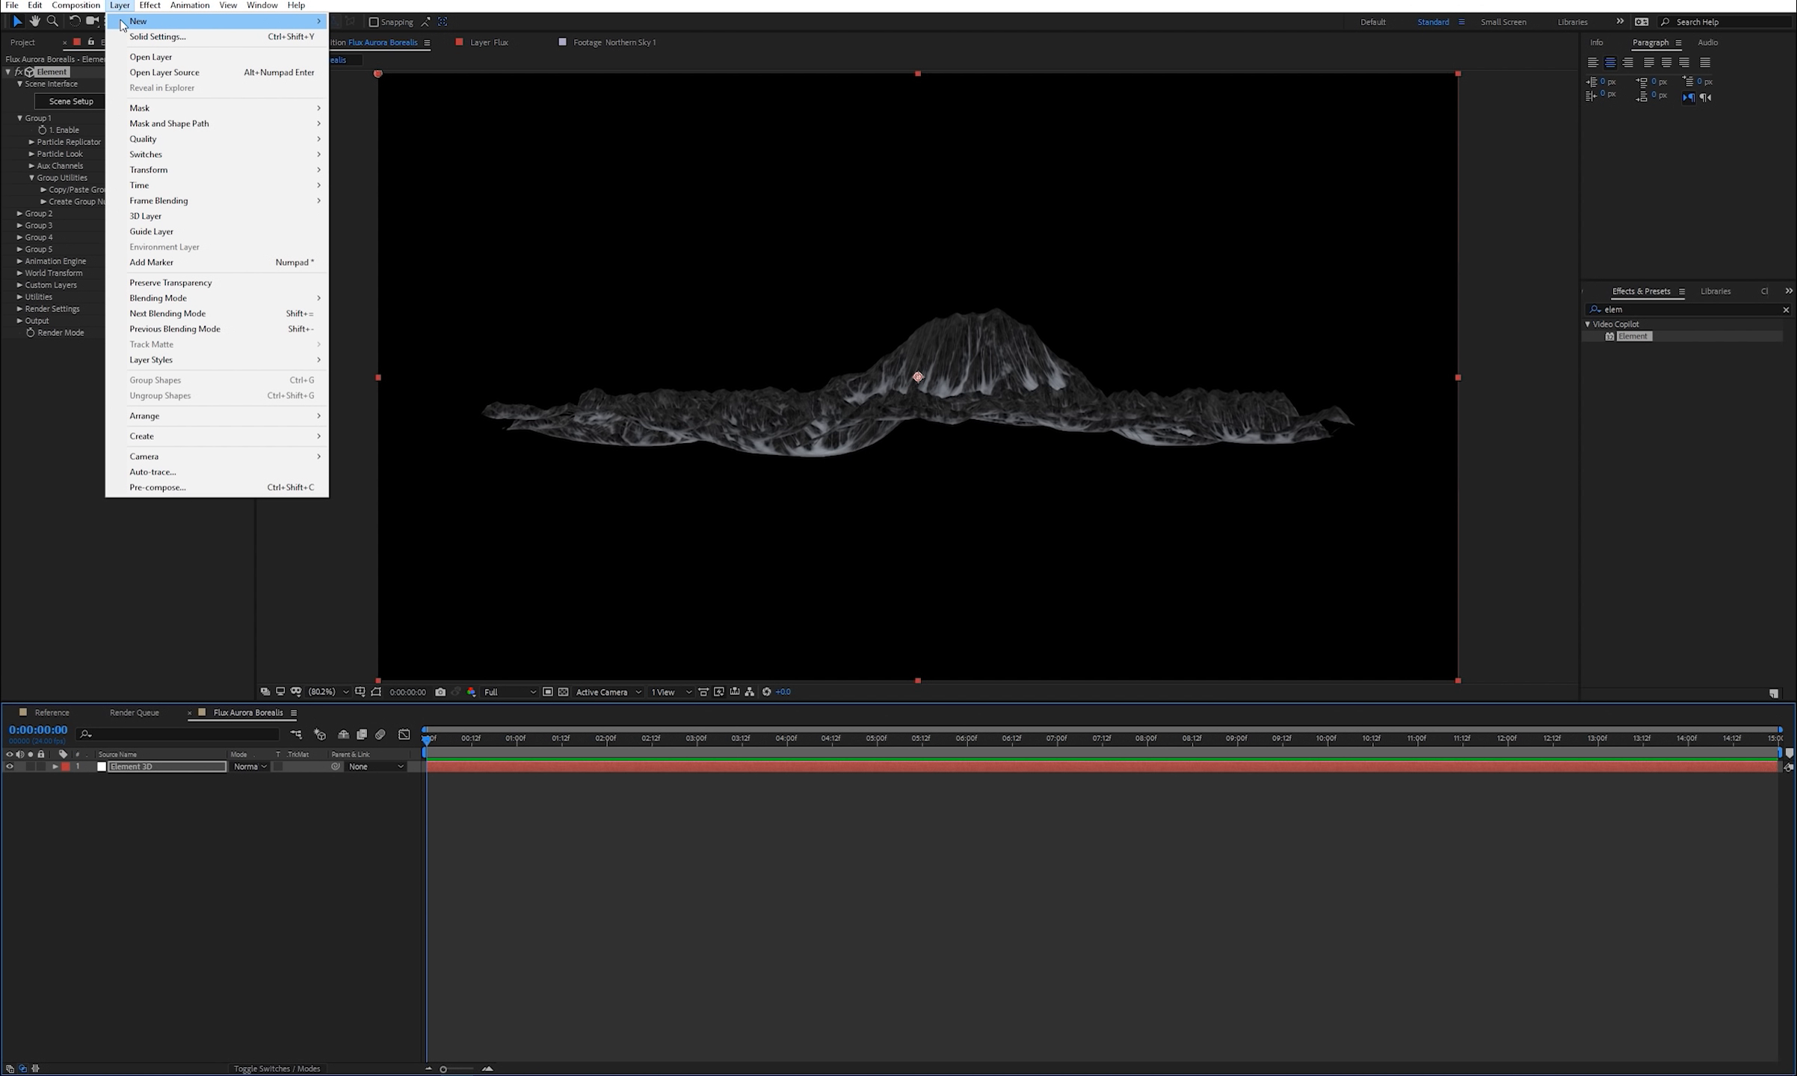
pyautogui.moveTo(224, 21)
pyautogui.click(388, 68)
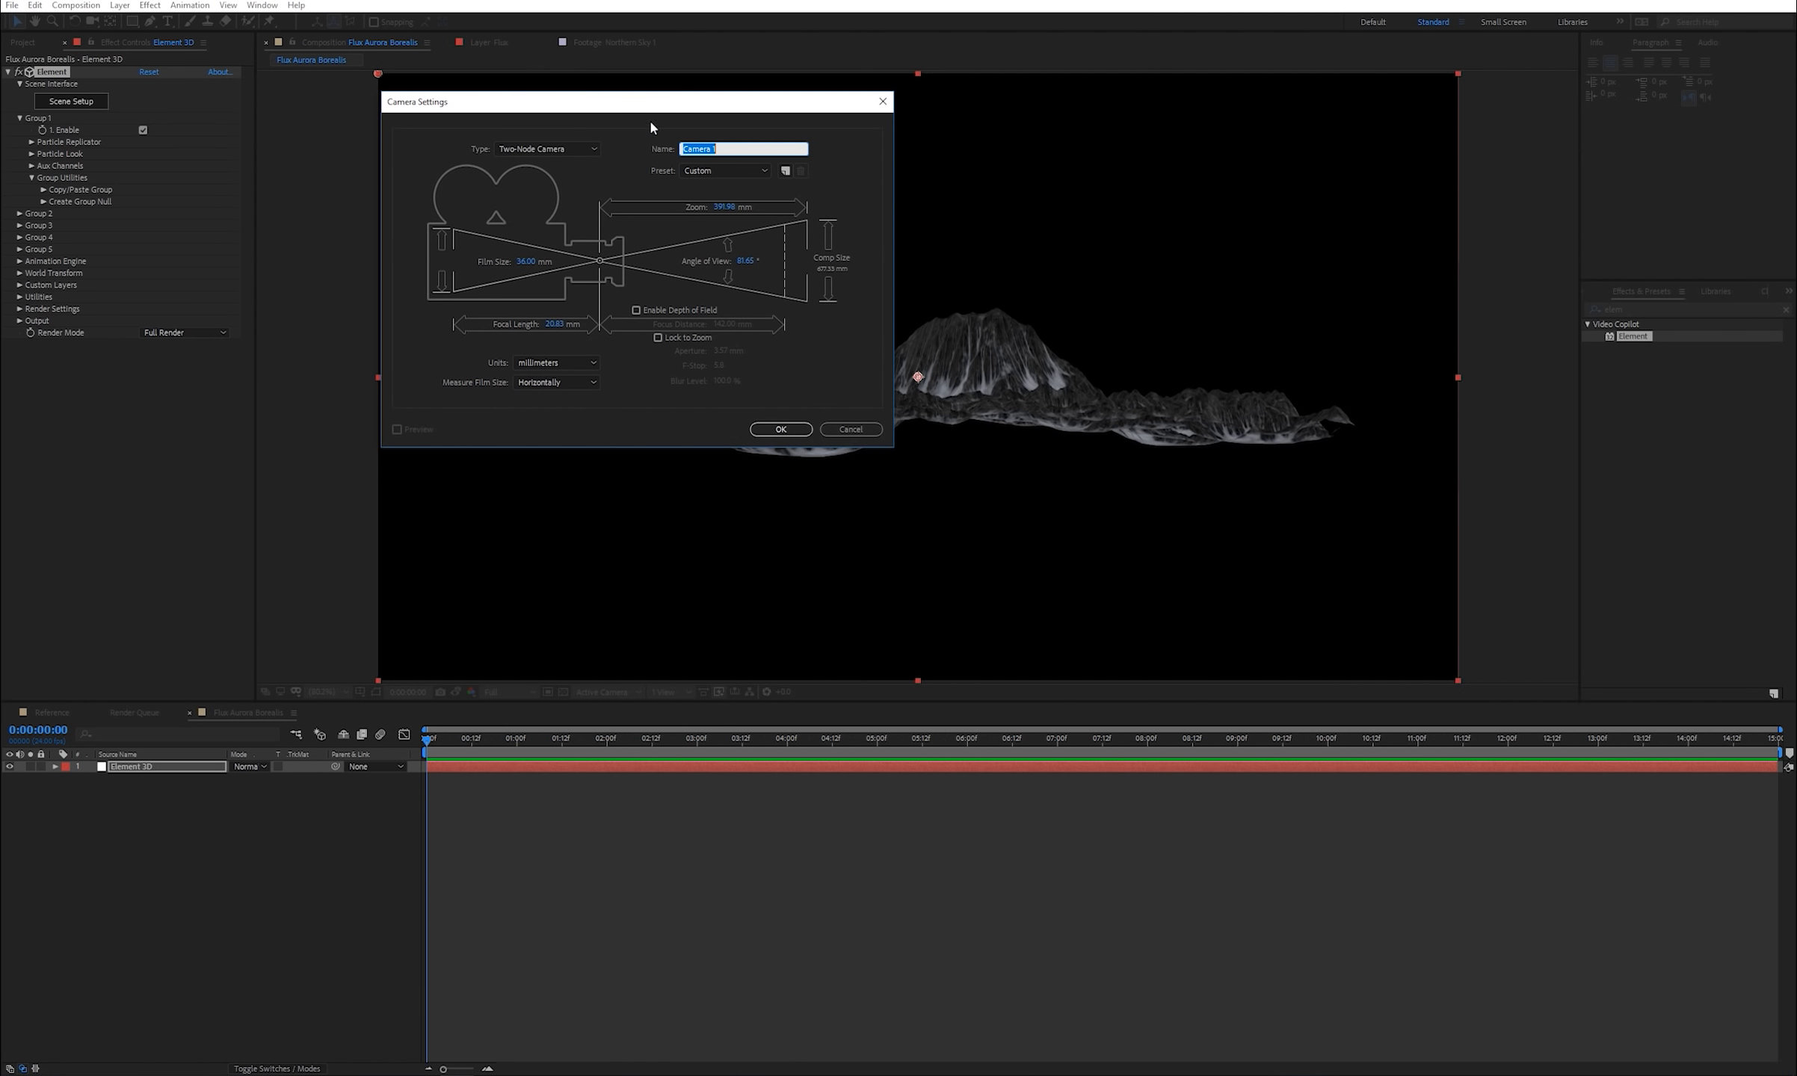
pyautogui.moveTo(648, 112); pyautogui.dragTo(830, 184)
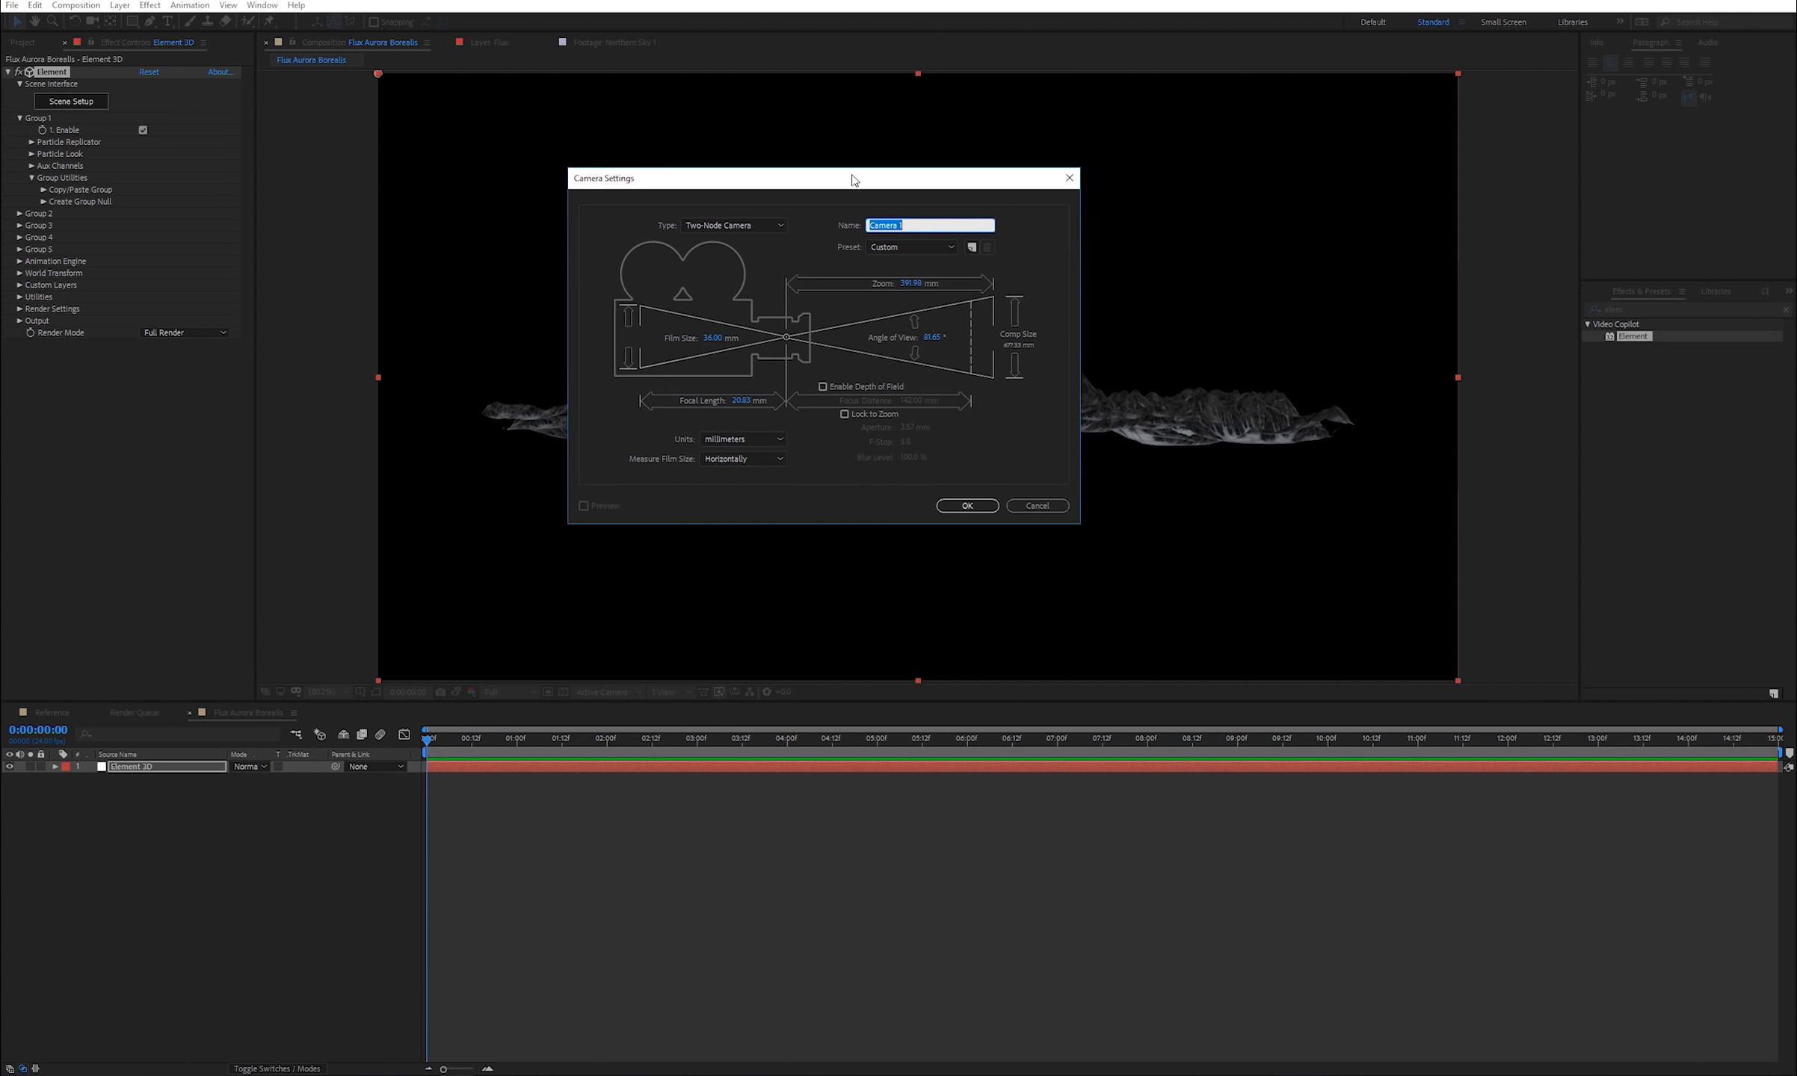
pyautogui.click(890, 250)
pyautogui.click(902, 281)
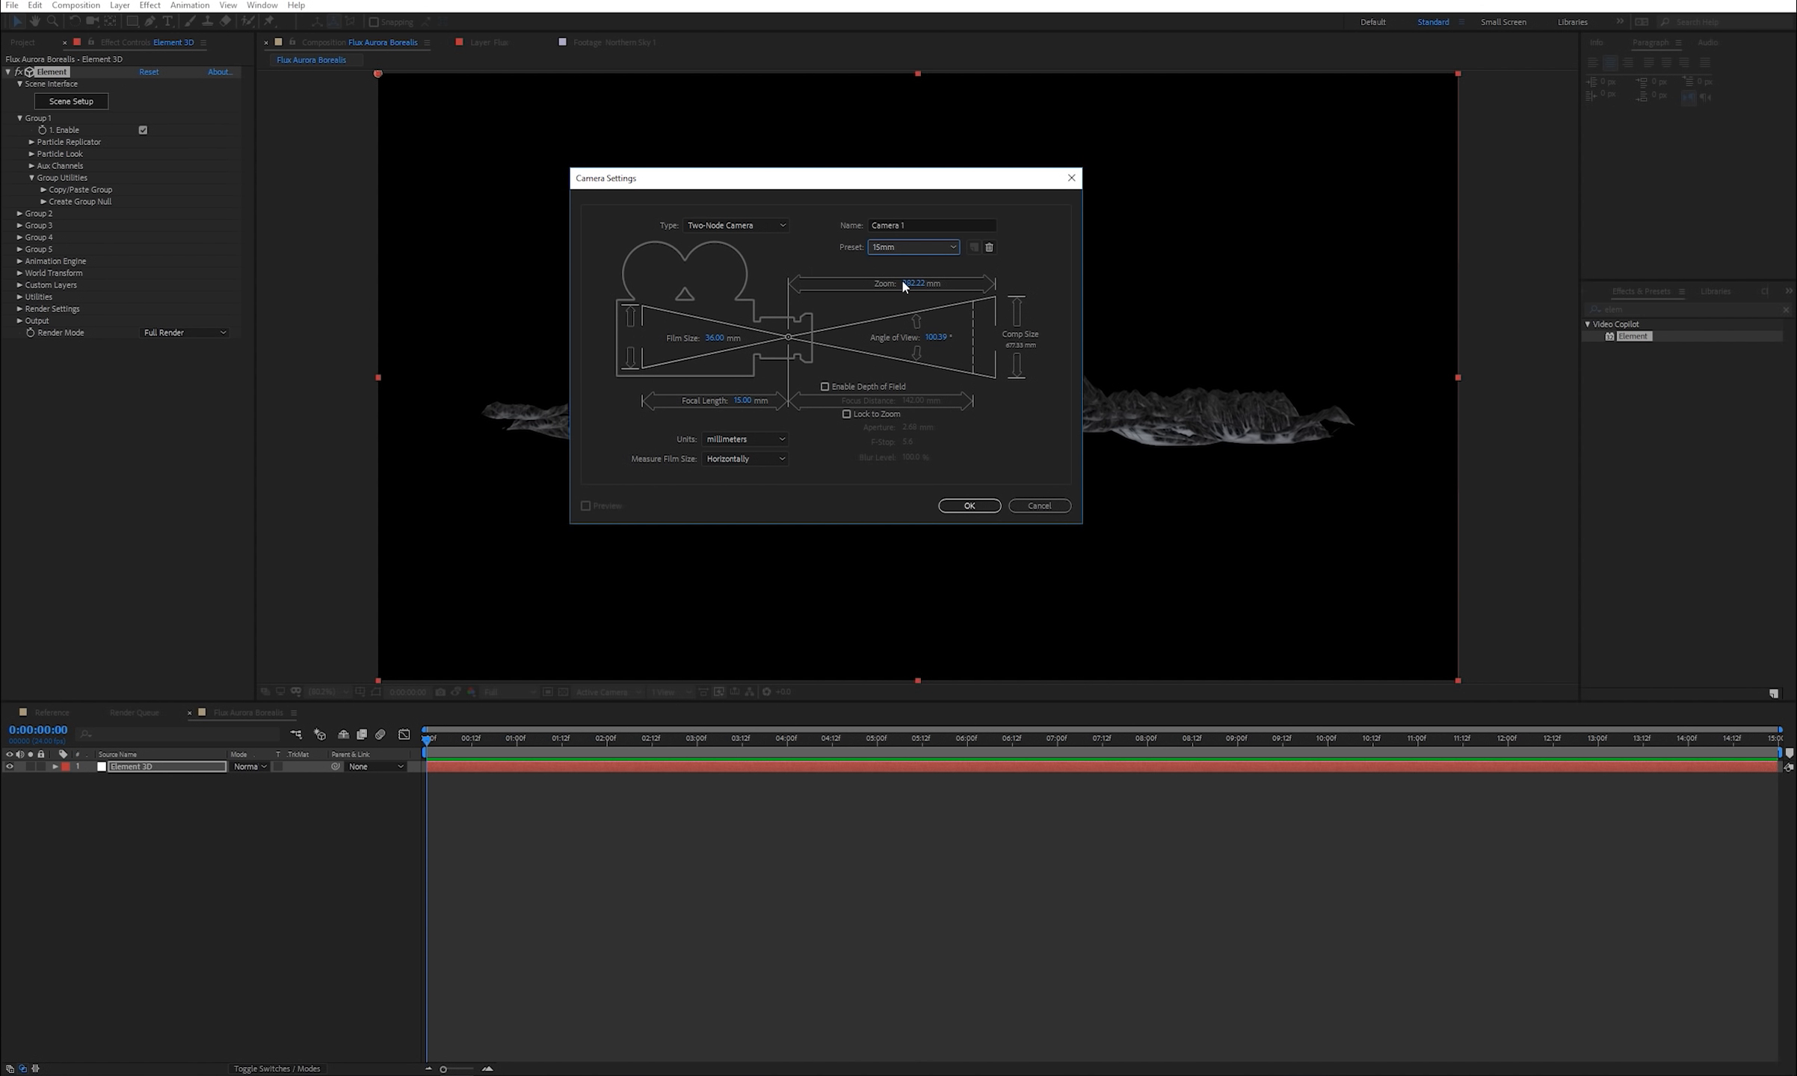
pyautogui.click(965, 508)
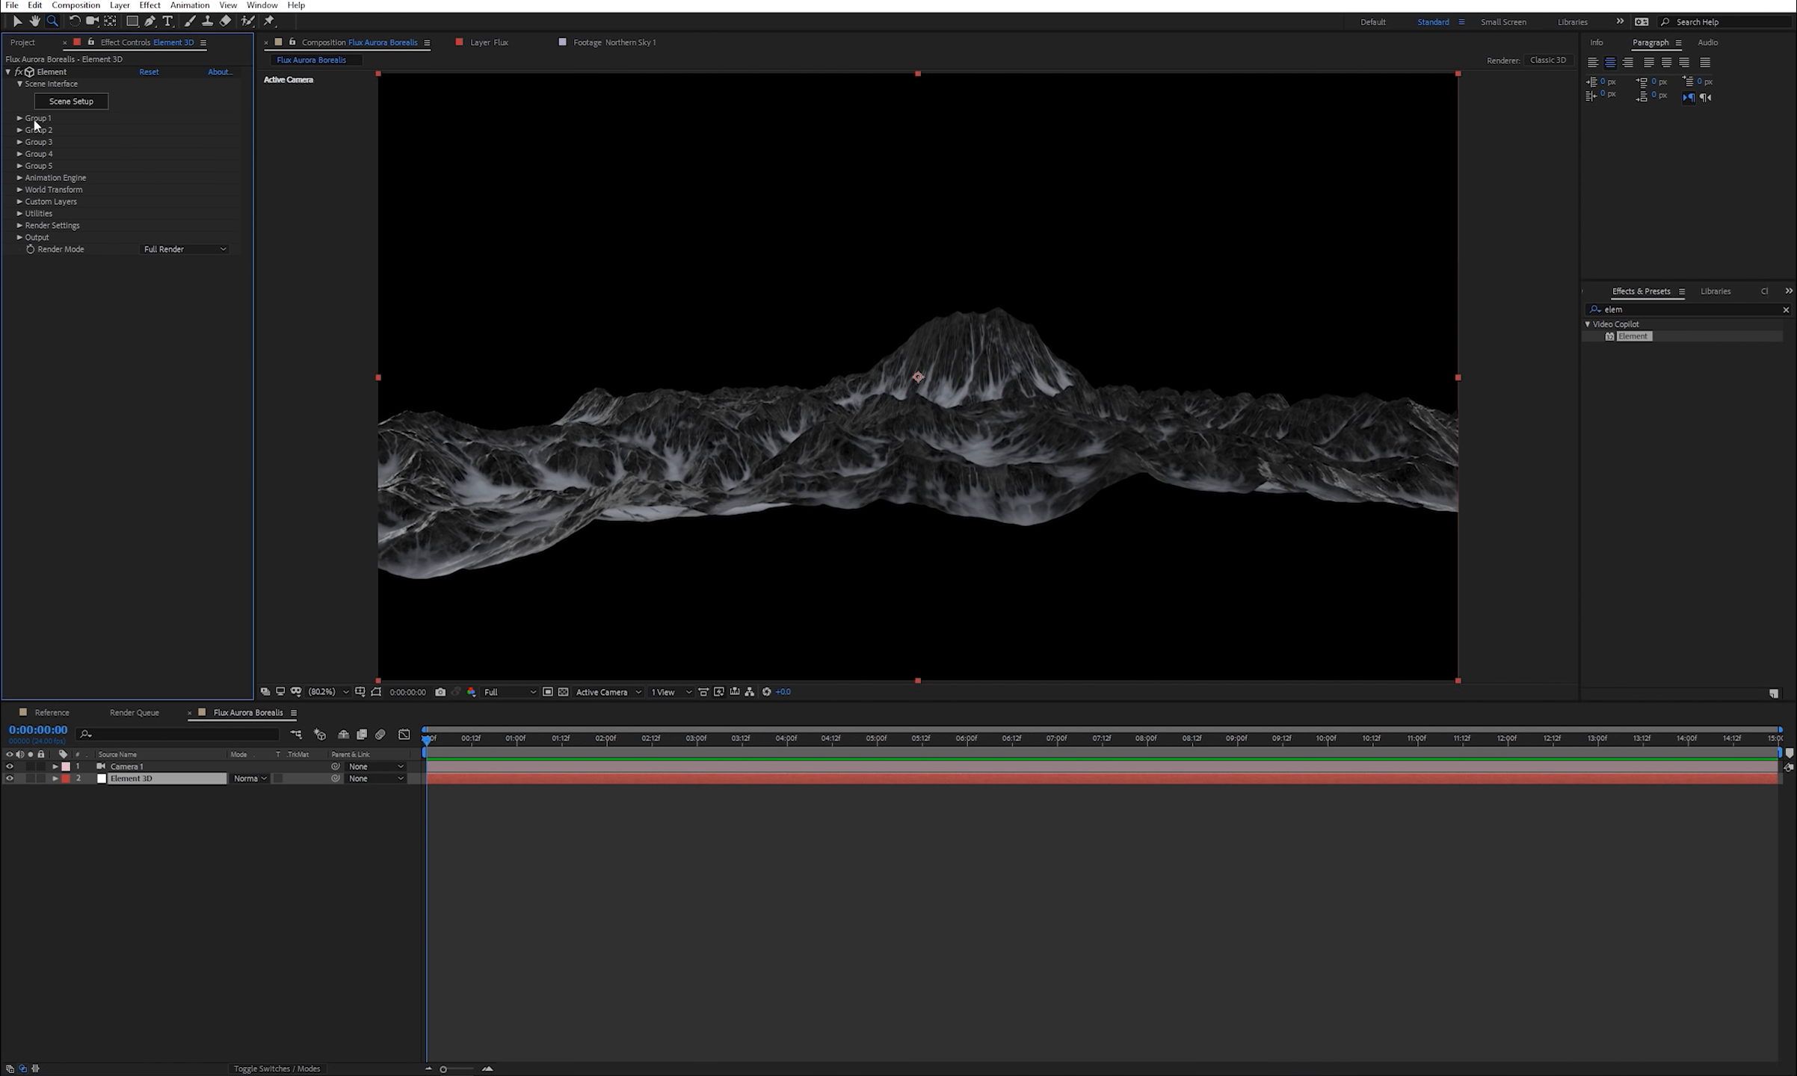
# - Create a group null for Group 1 of the Element effect and scale it to 800% on all axes
pyautogui.click(18, 118)
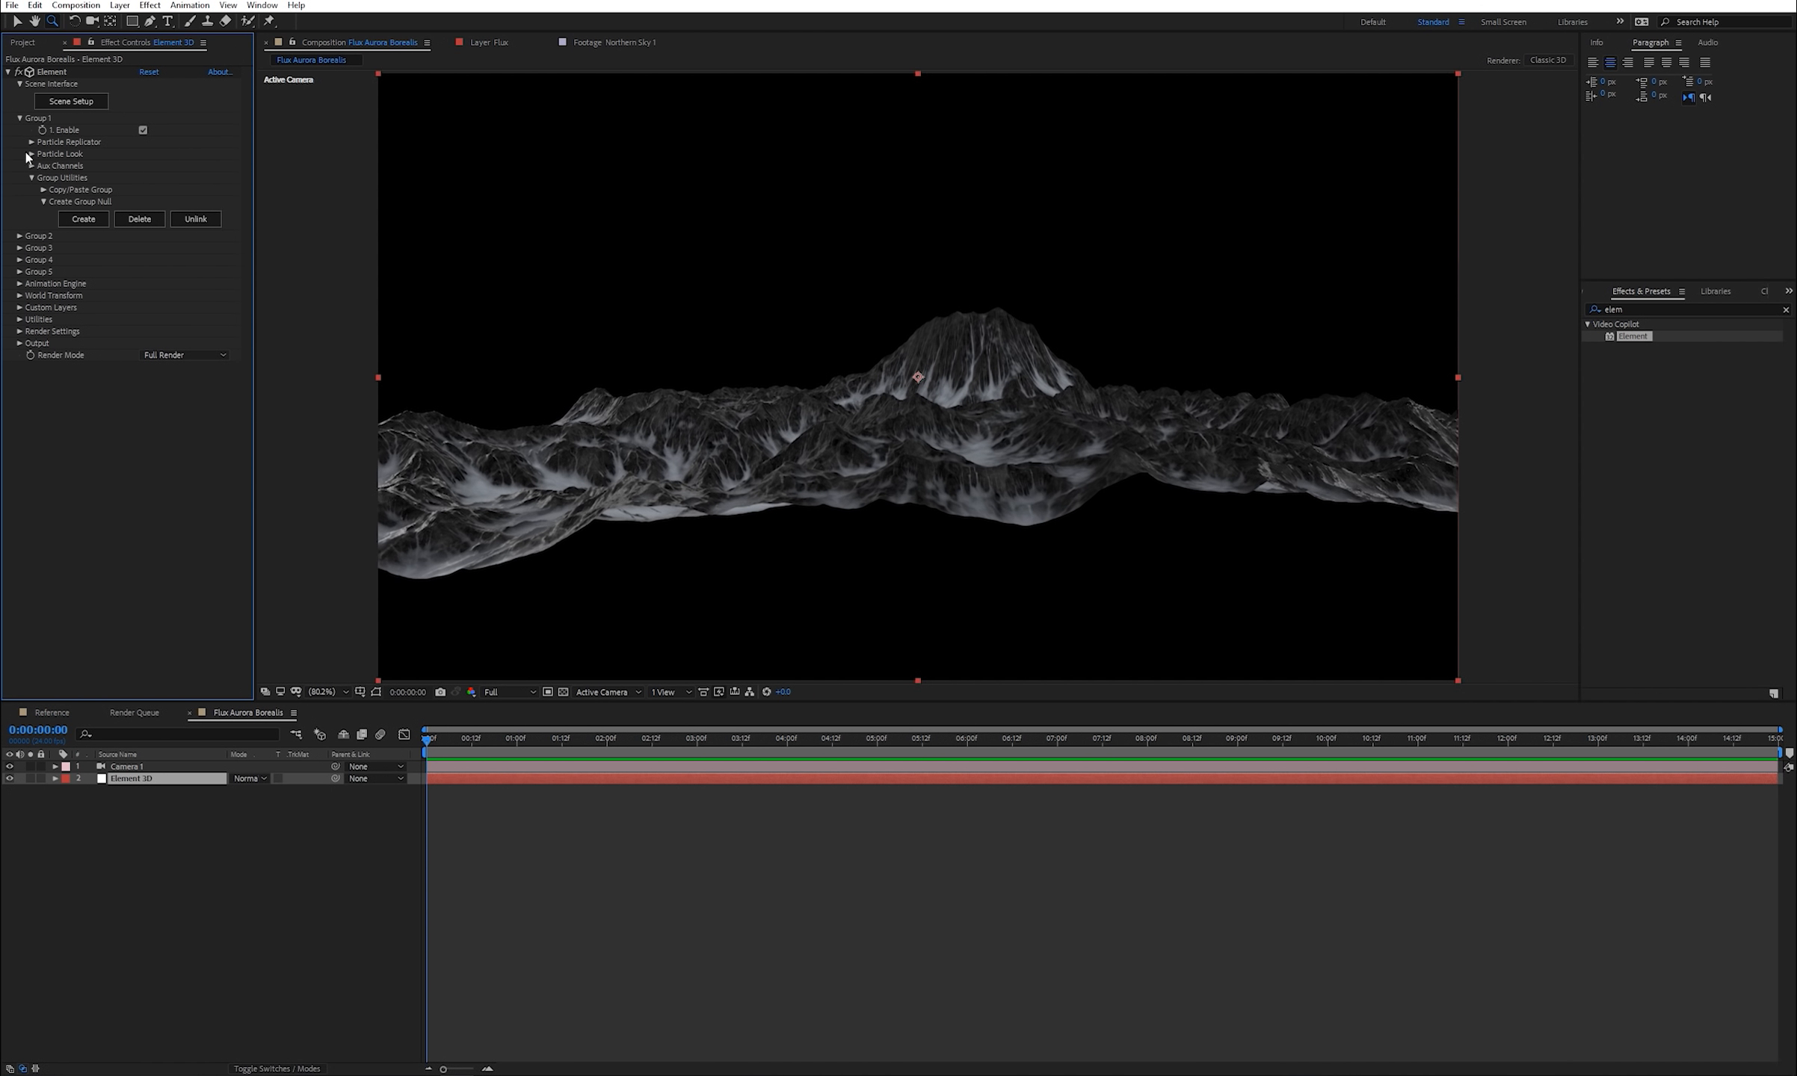
pyautogui.click(85, 220)
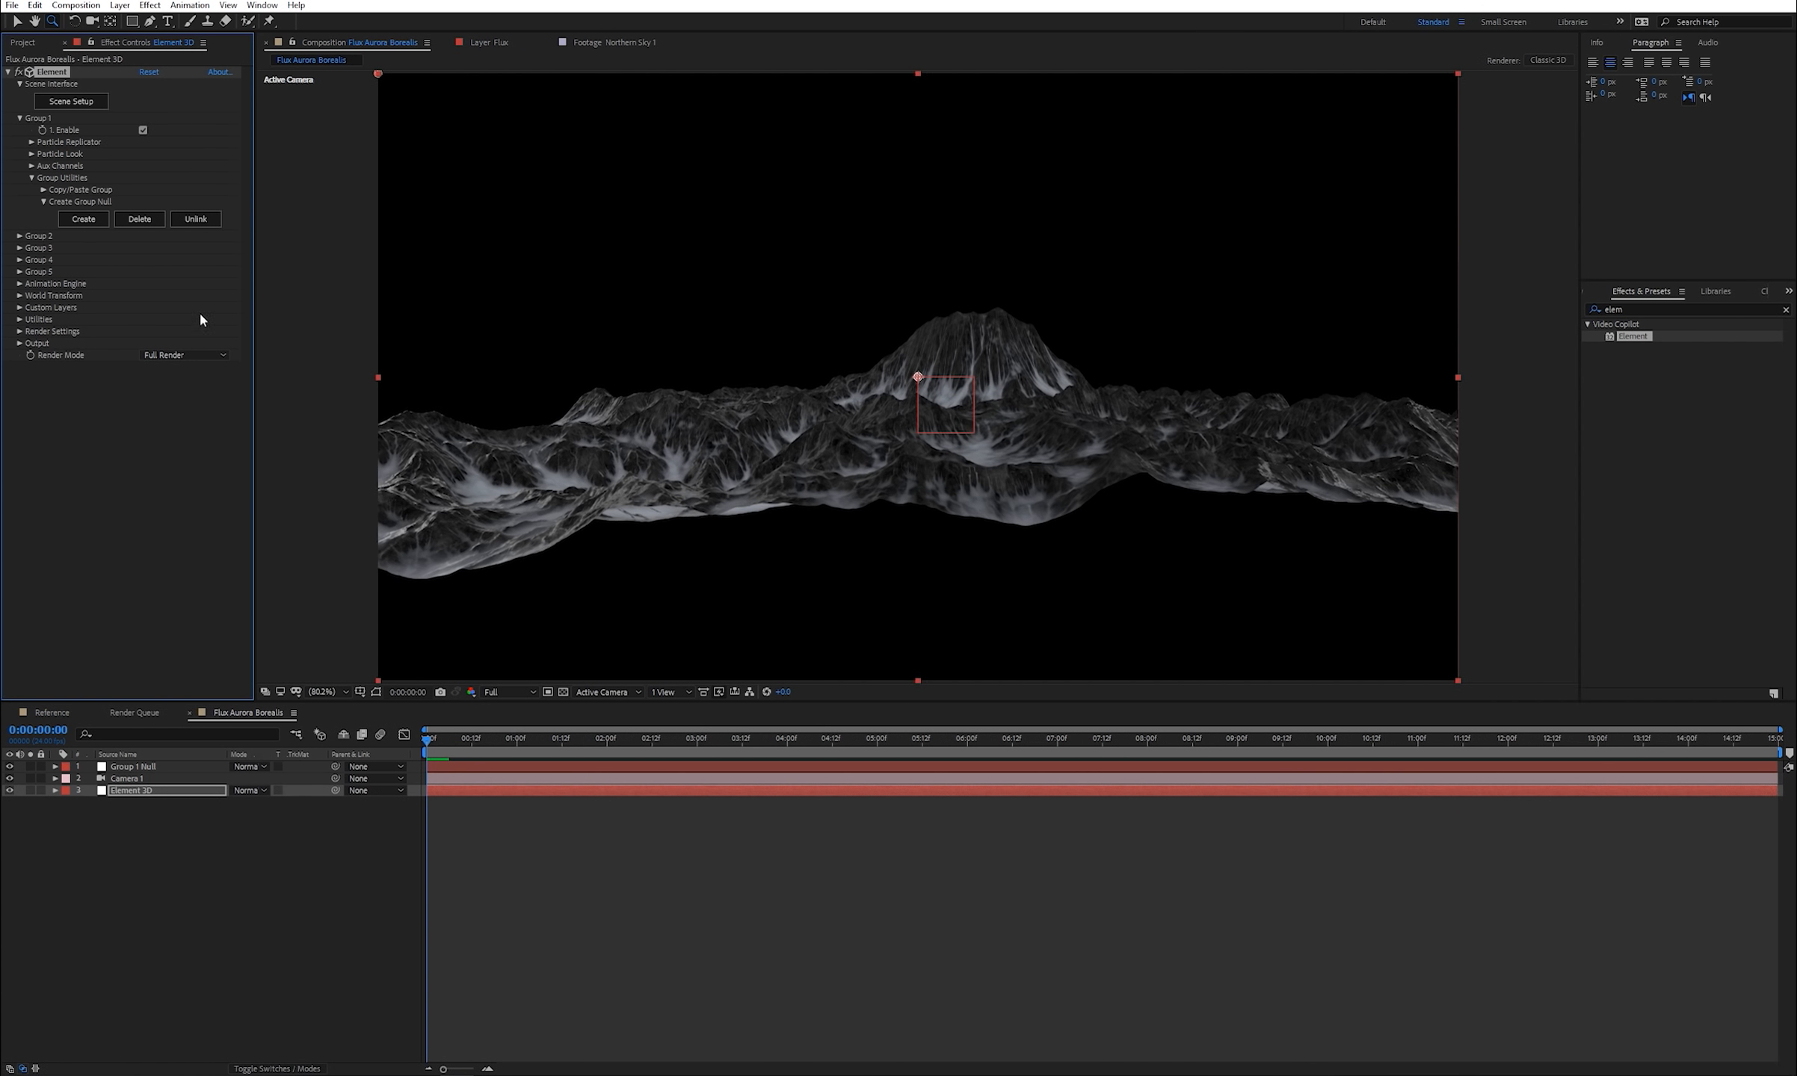
pyautogui.click(169, 767)
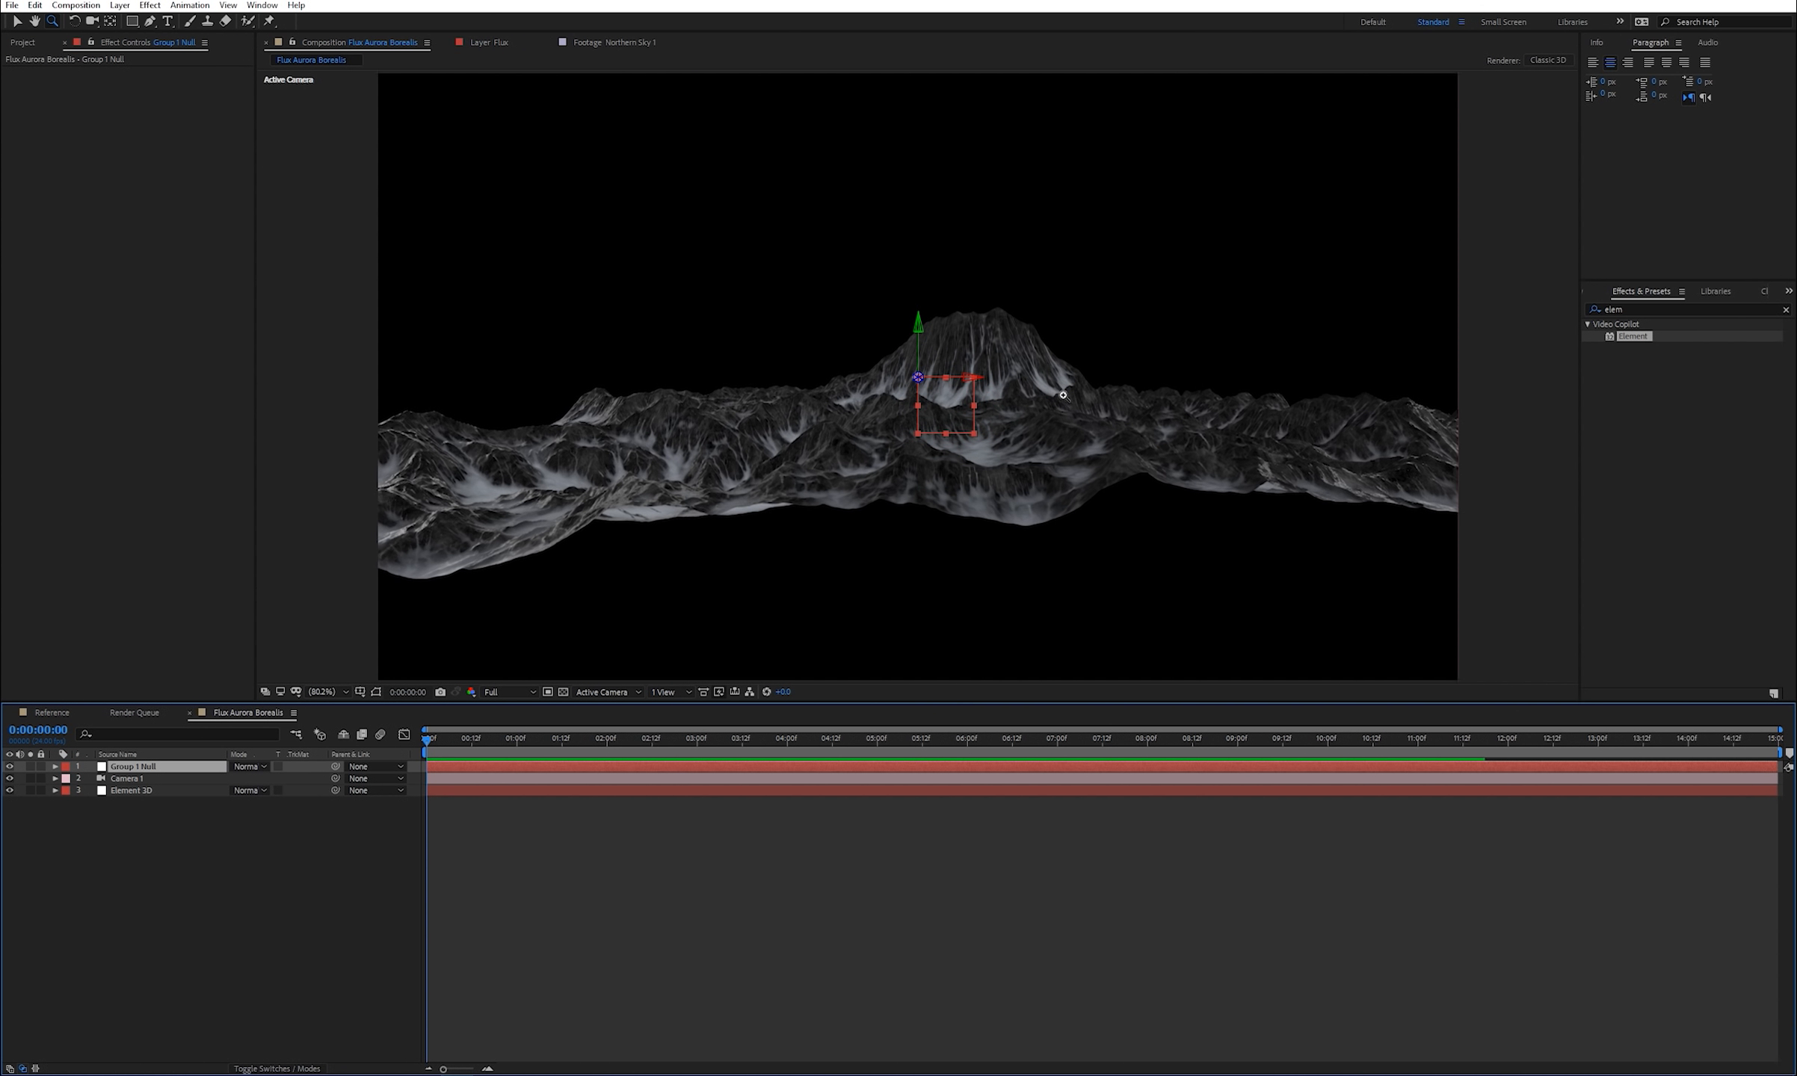
pyautogui.press('v')
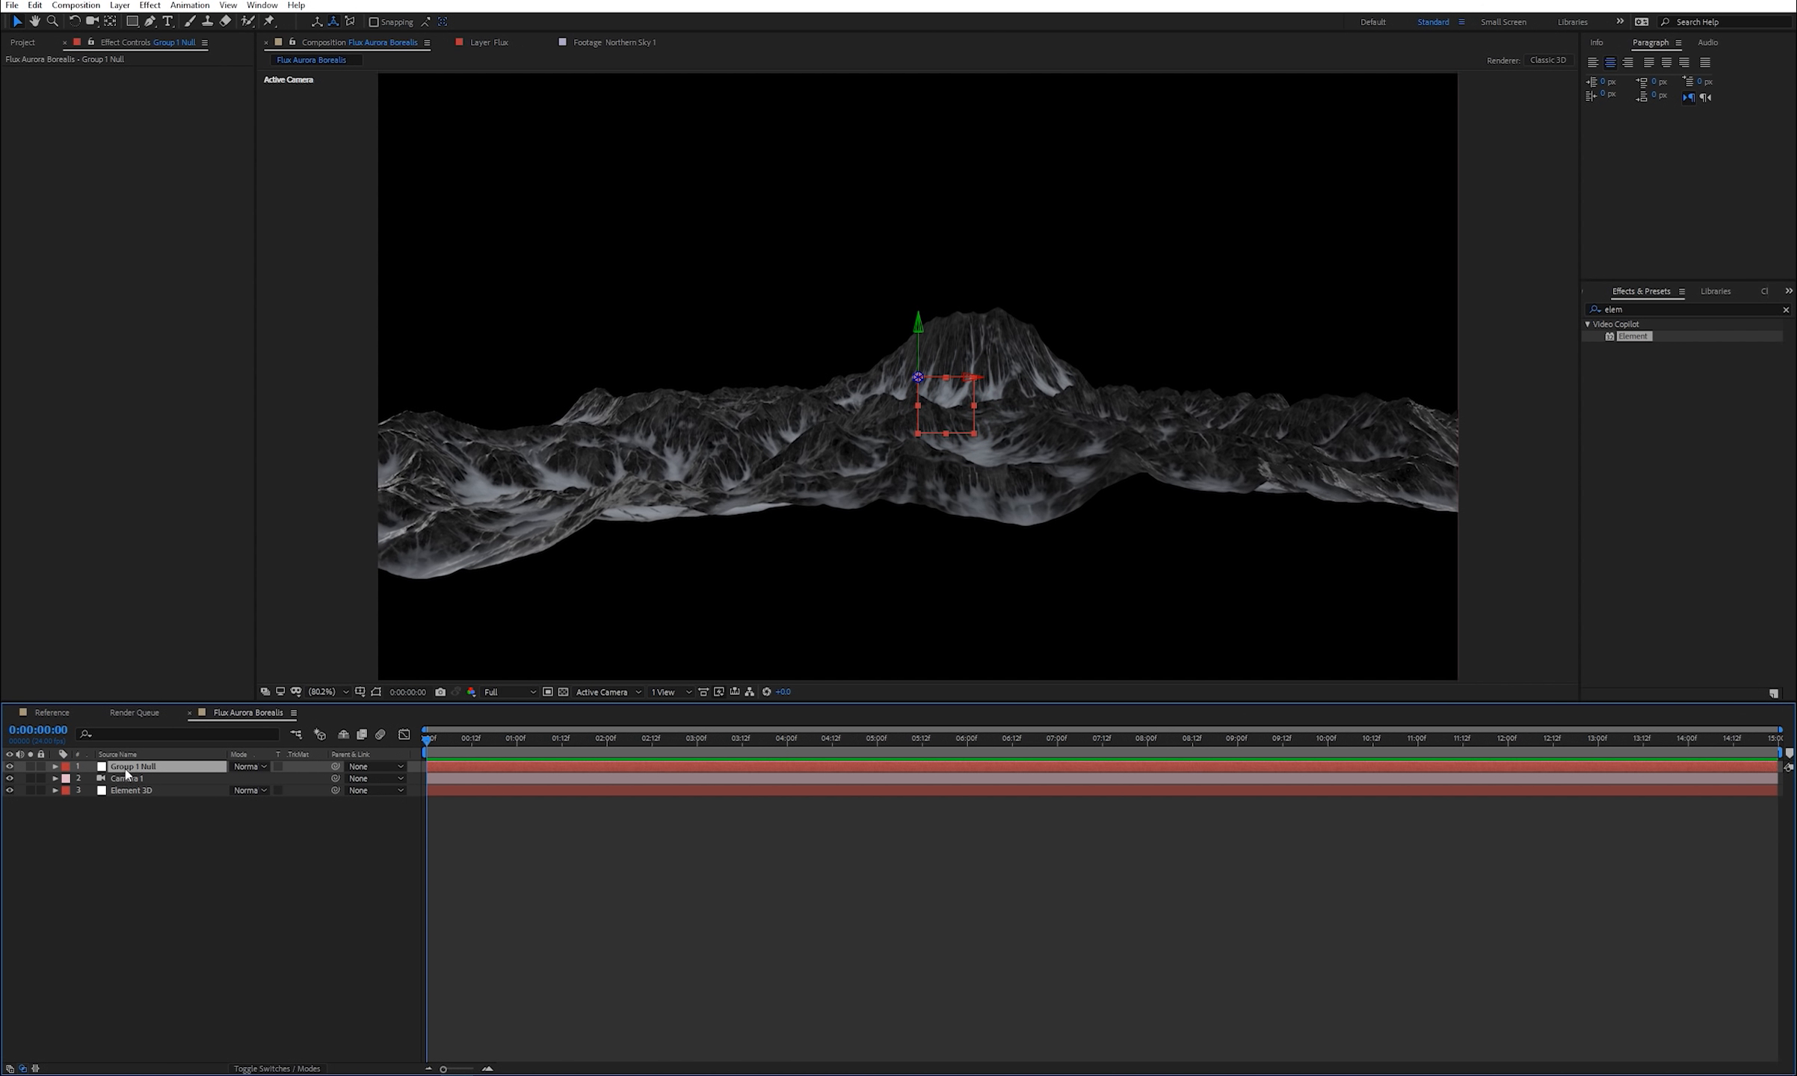
pyautogui.press('s')
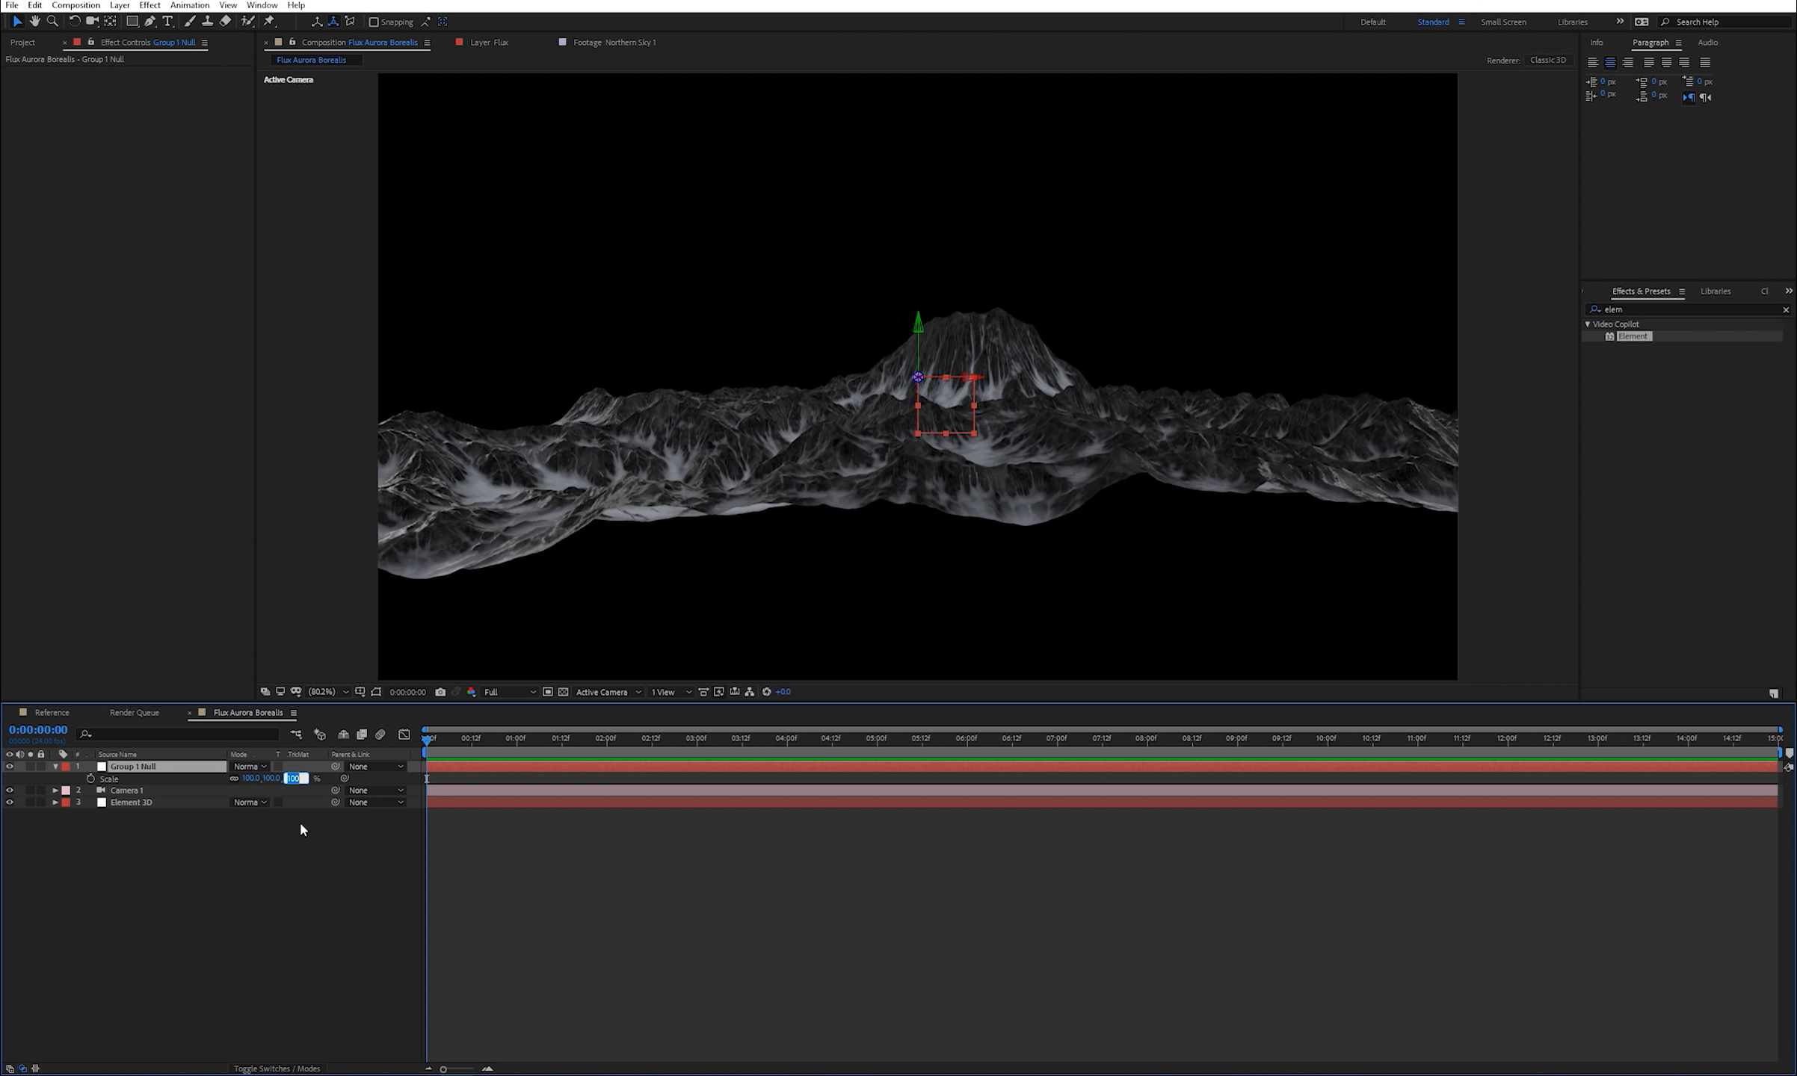
pyautogui.press('Return')
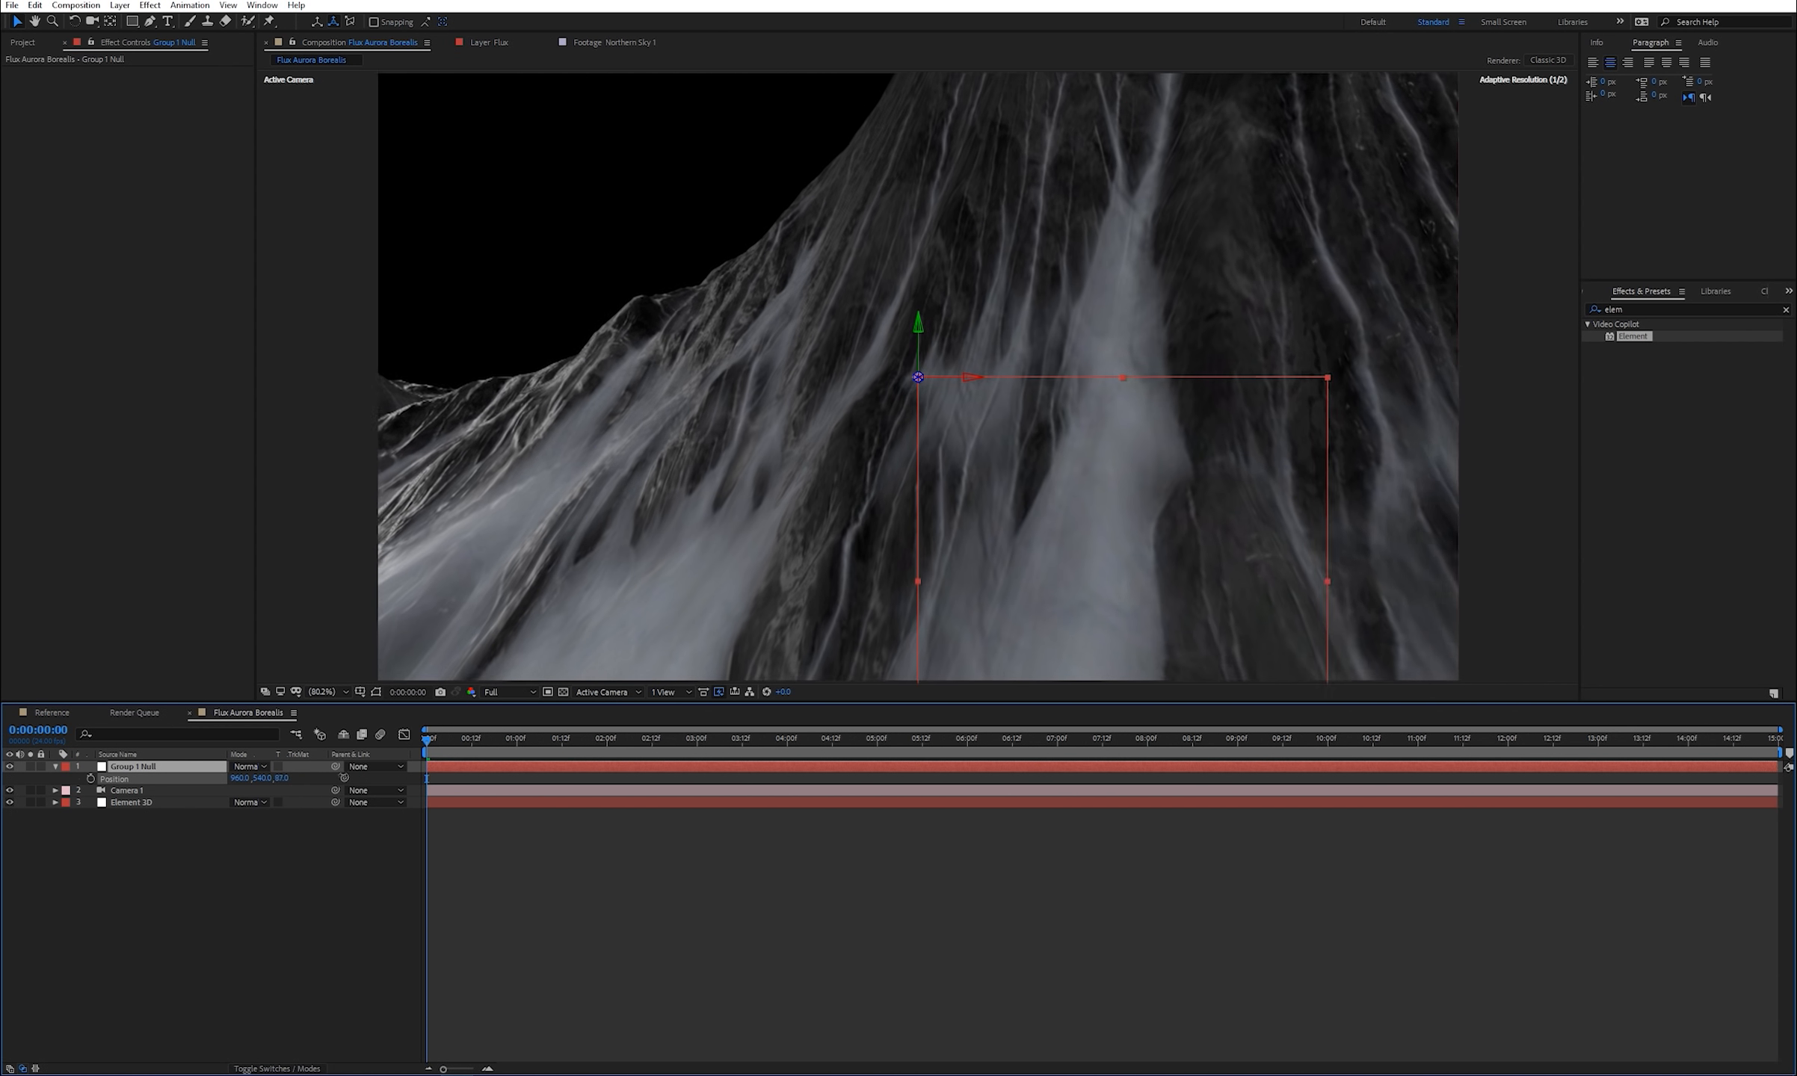
# - Push the Group 1 null back to a Z position of about 2474, shift it sideways and rotate it around Y
pyautogui.press('p')
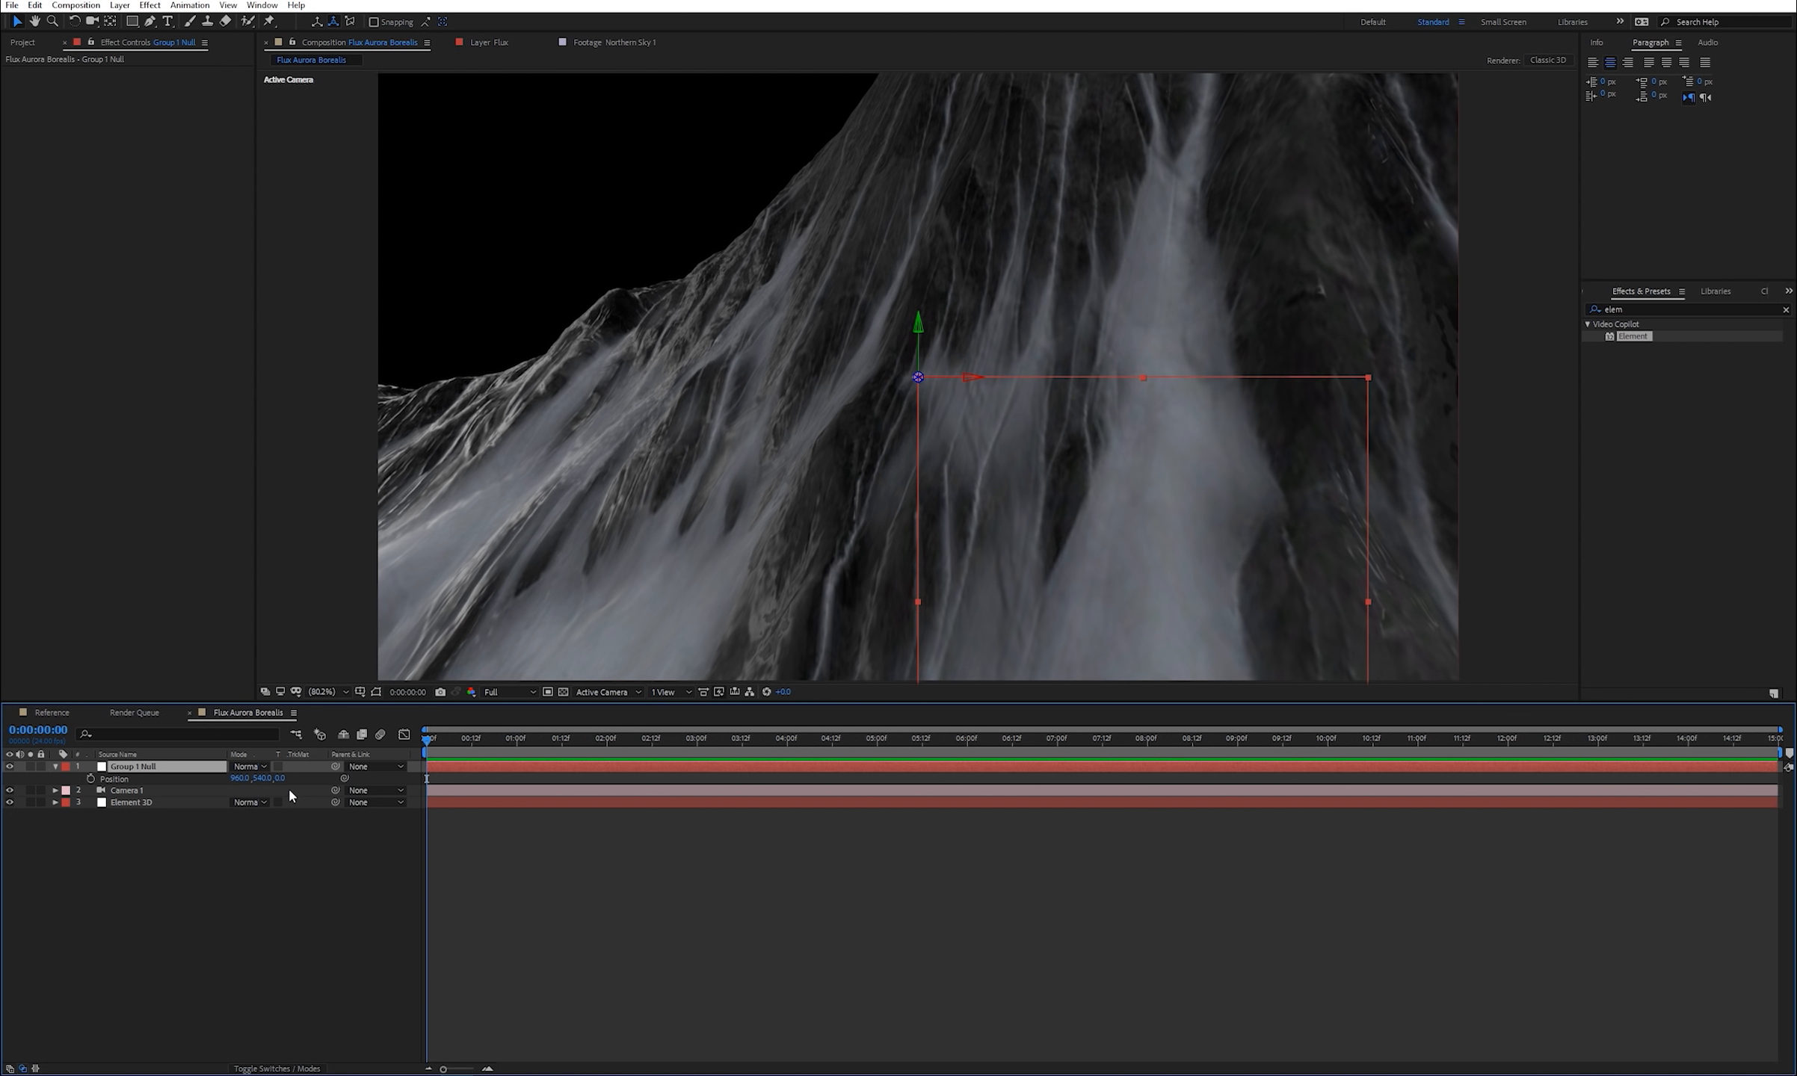
pyautogui.moveTo(279, 778); pyautogui.dragTo(1035, 400)
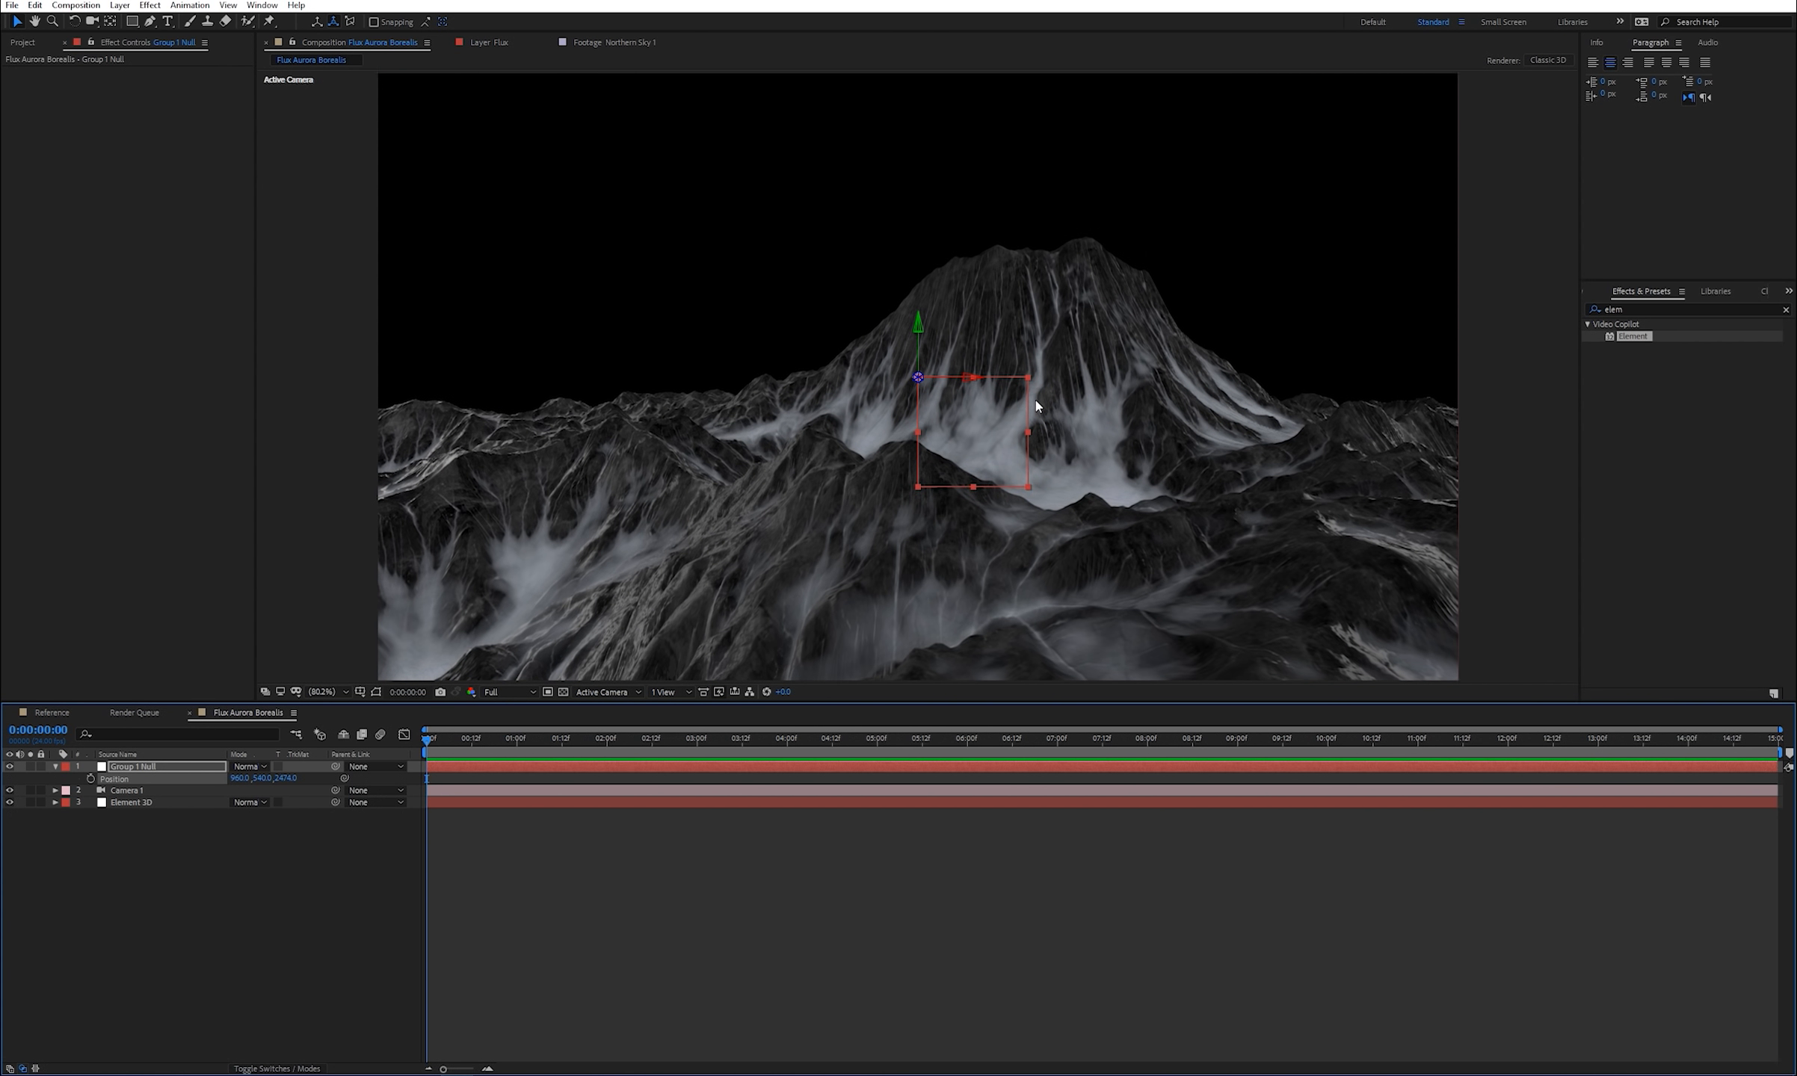
pyautogui.click(929, 344)
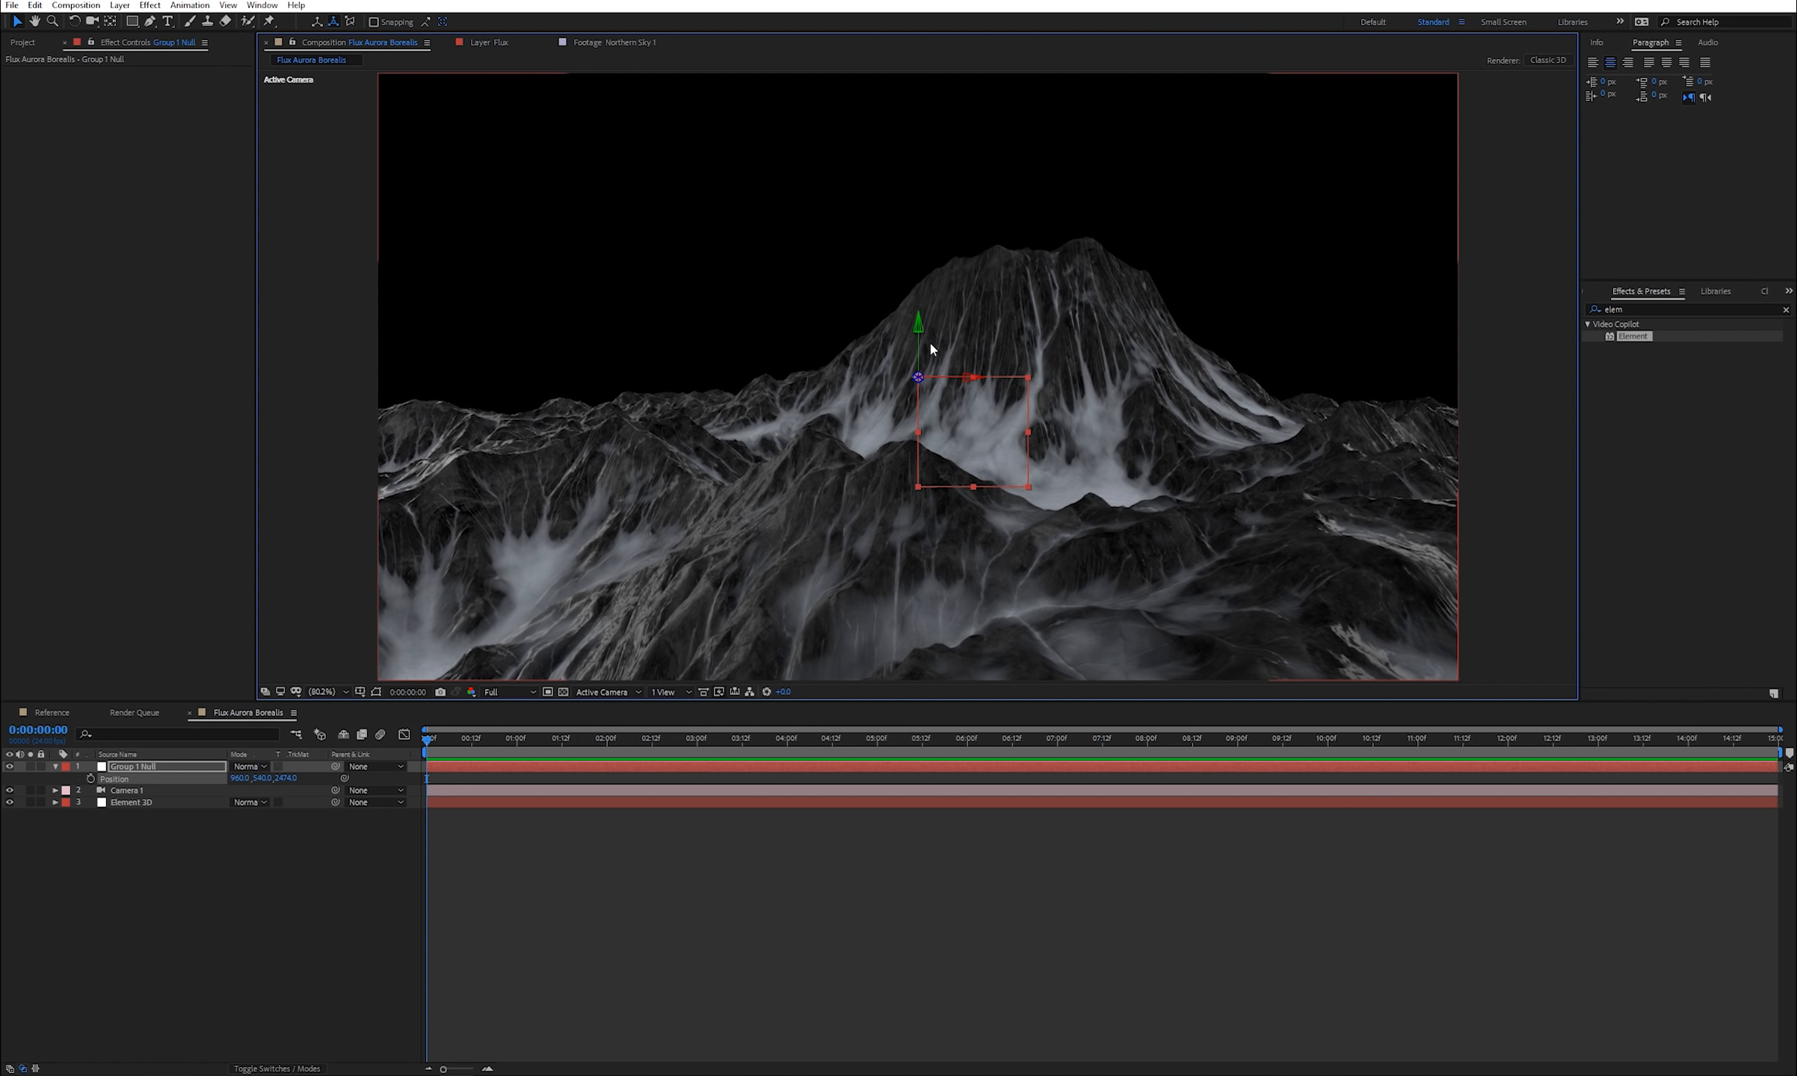
pyautogui.press('w')
pyautogui.moveTo(918, 336); pyautogui.dragTo(918, 350)
pyautogui.press('r')
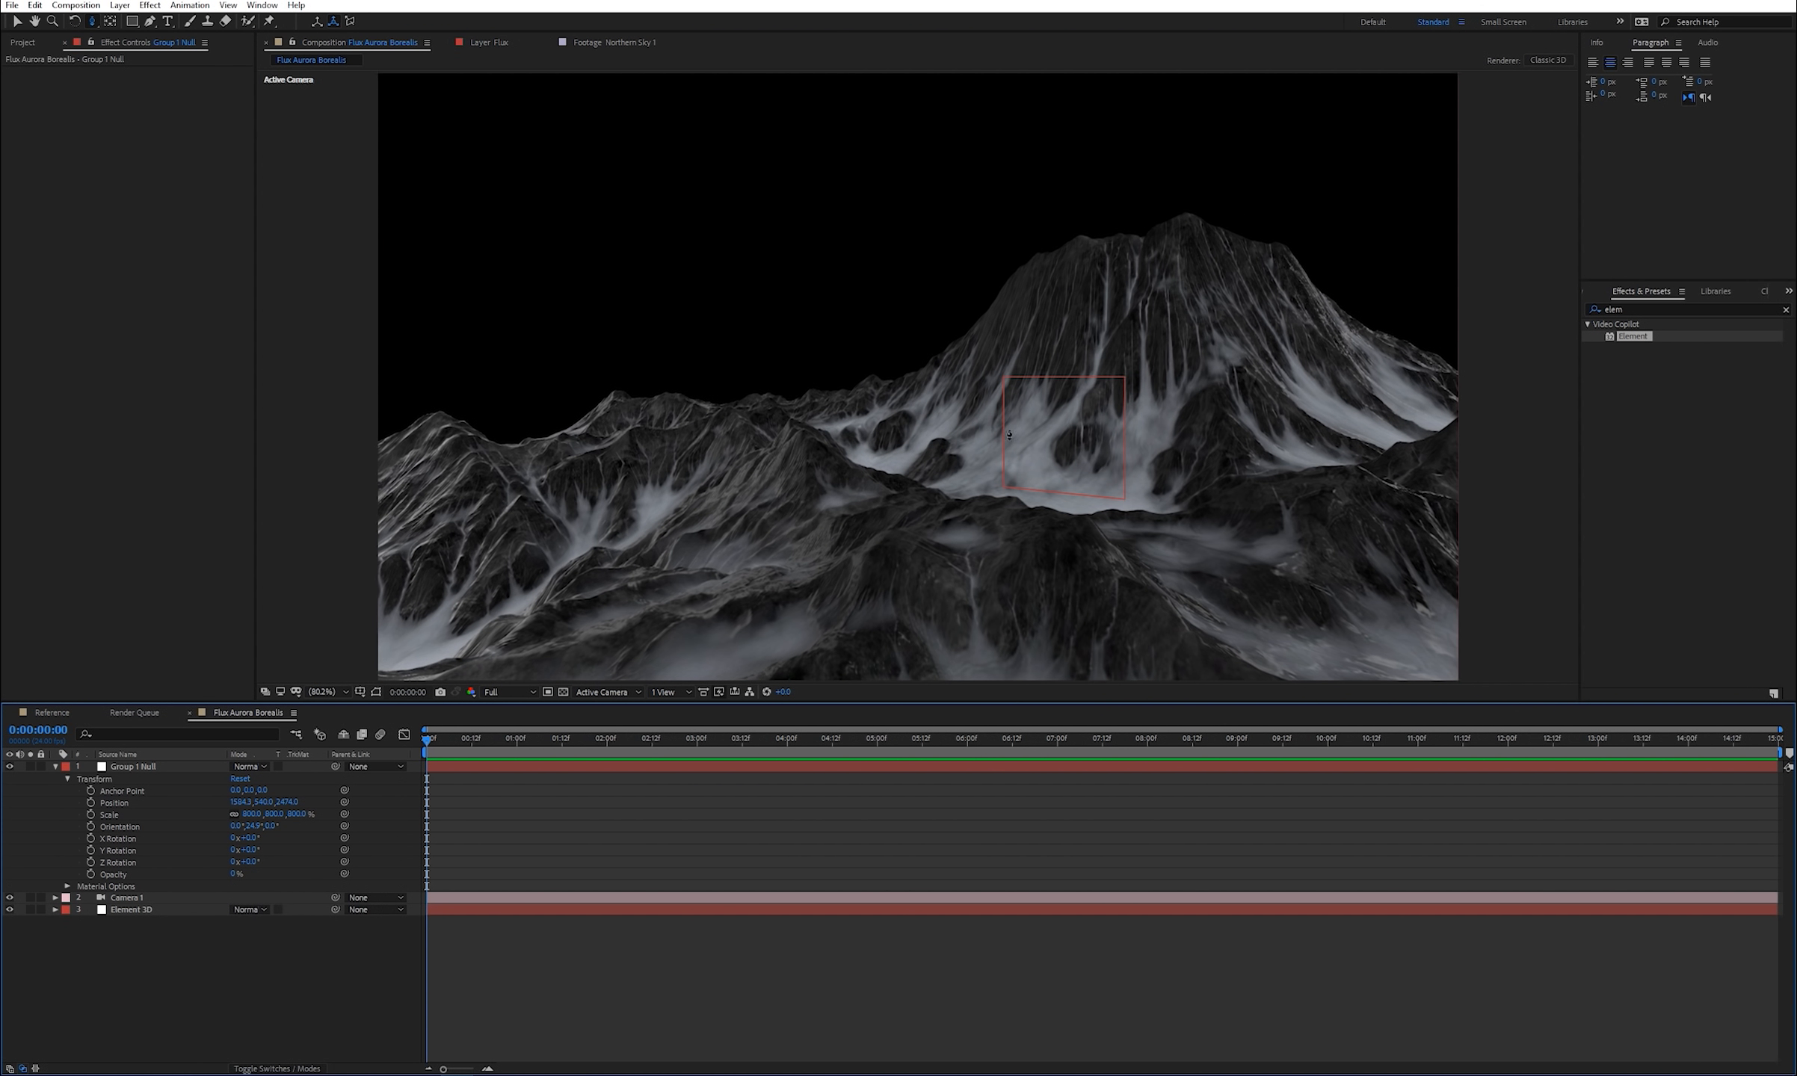
# - Set starting keyframes for Camera 1's Point of Interest, Position and Orientation at the first frame
pyautogui.click(138, 899)
pyautogui.click(55, 897)
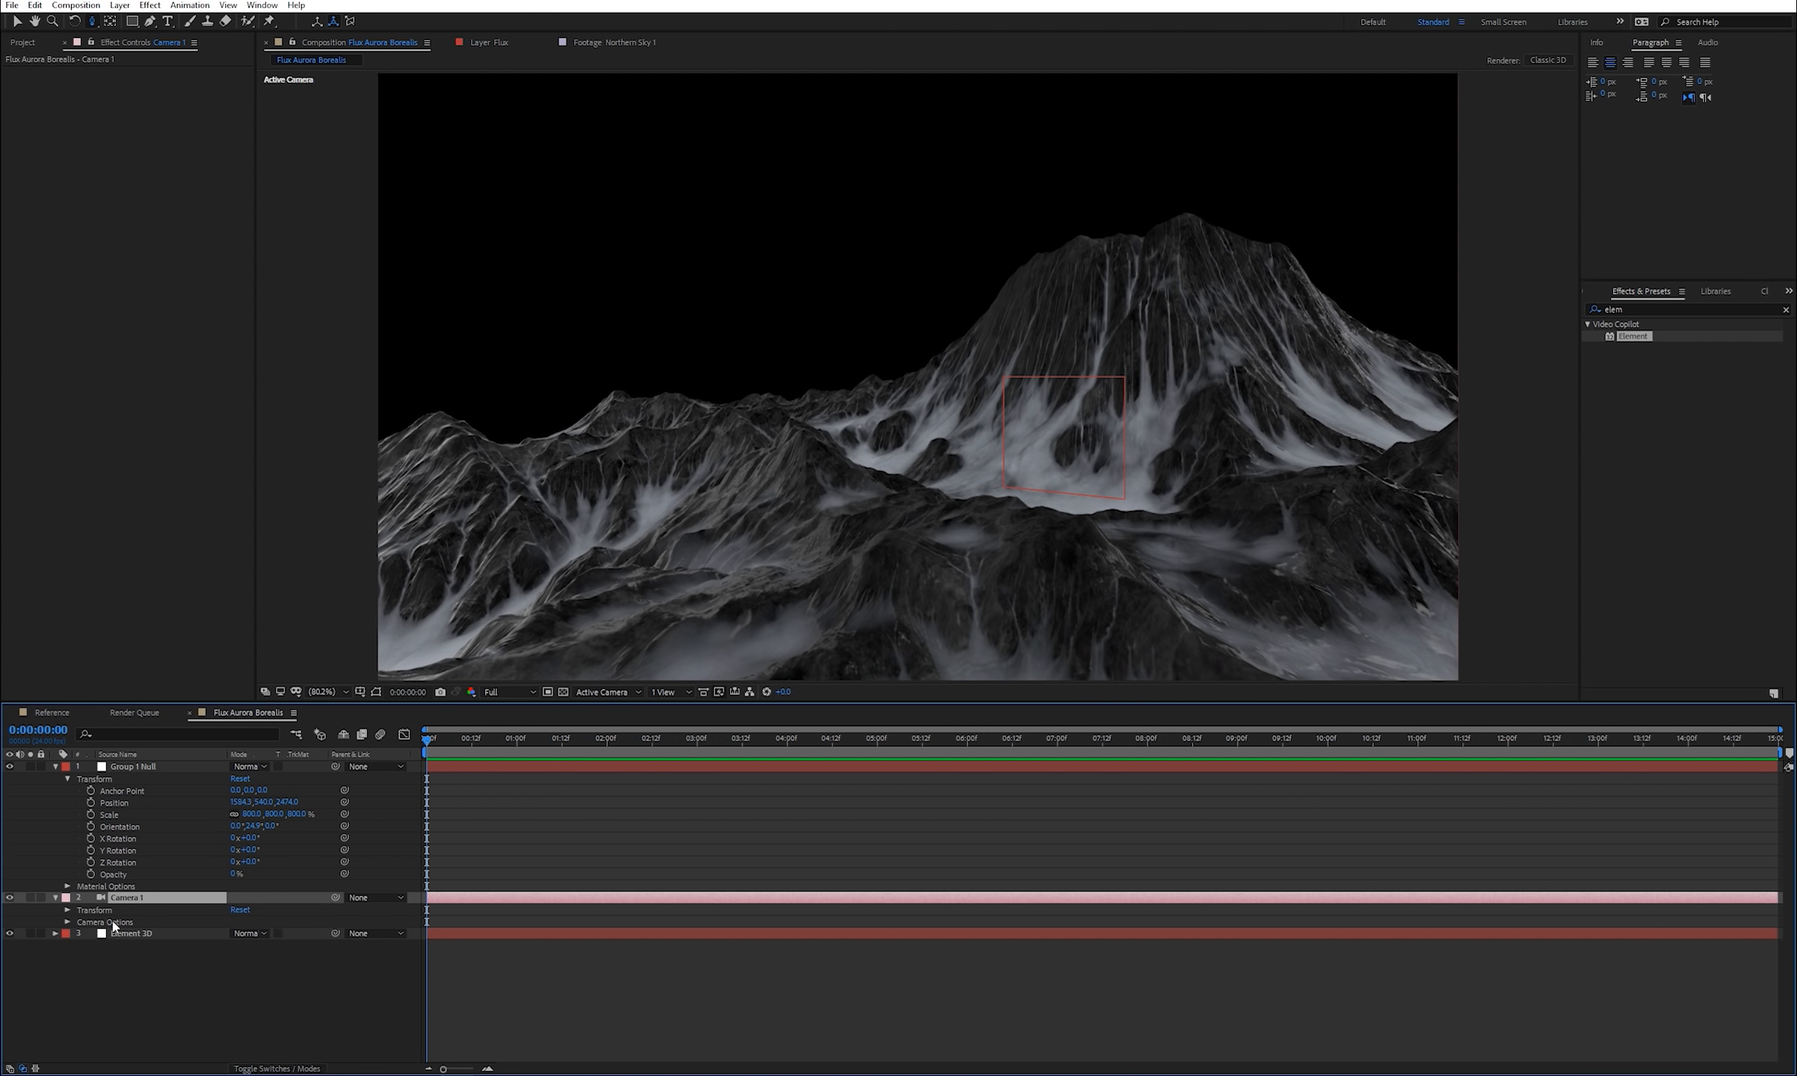
pyautogui.click(67, 910)
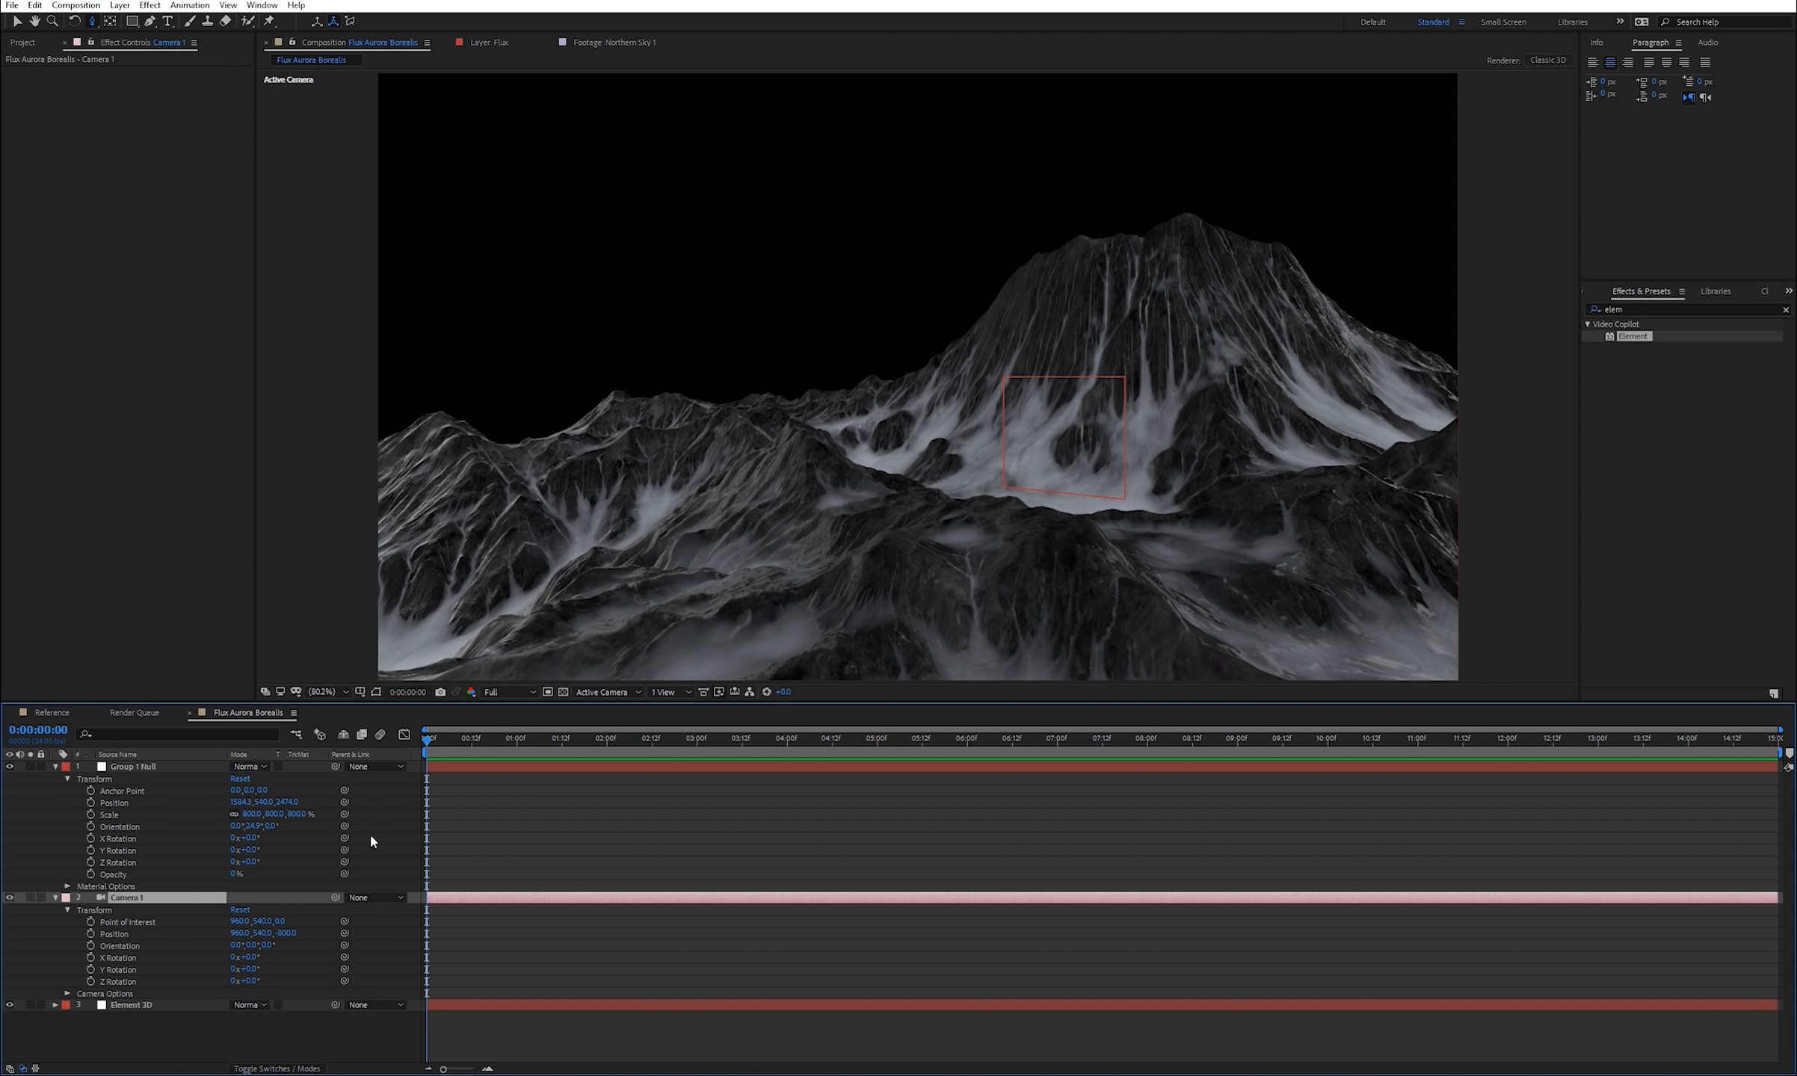
pyautogui.click(91, 922)
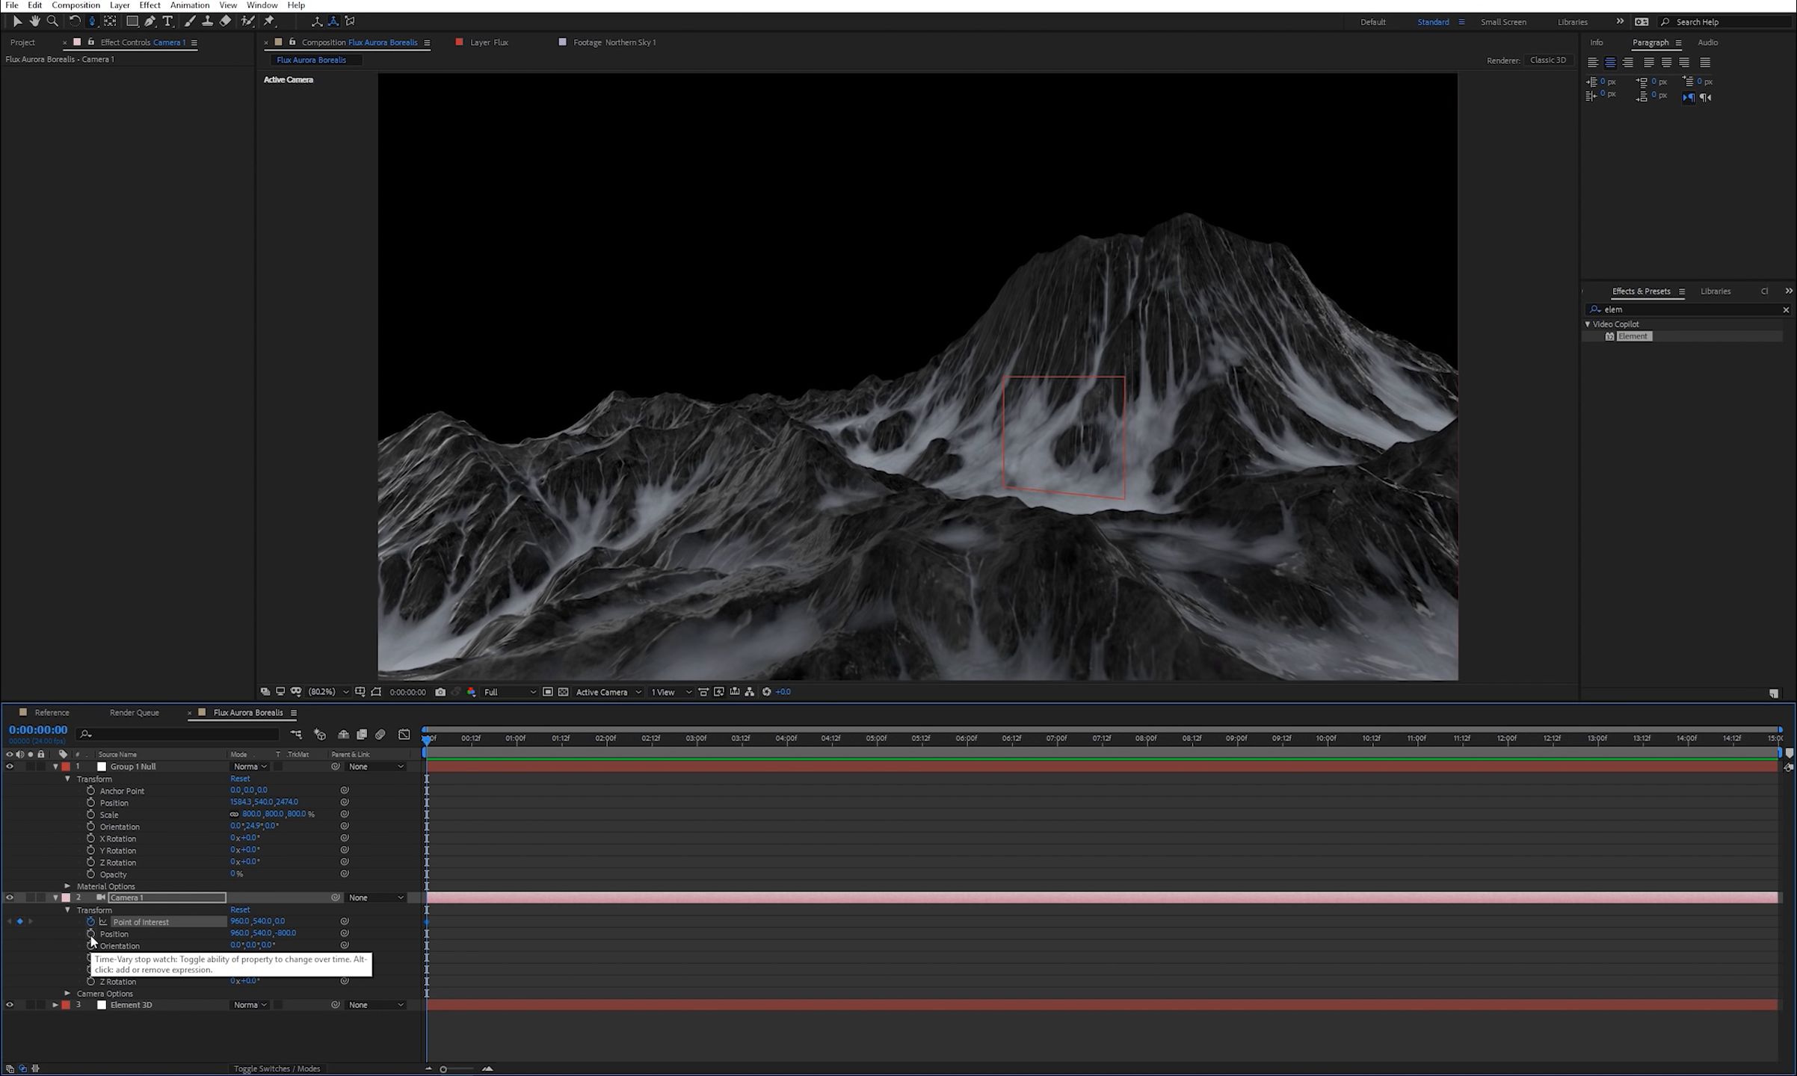
pyautogui.click(90, 934)
pyautogui.click(90, 946)
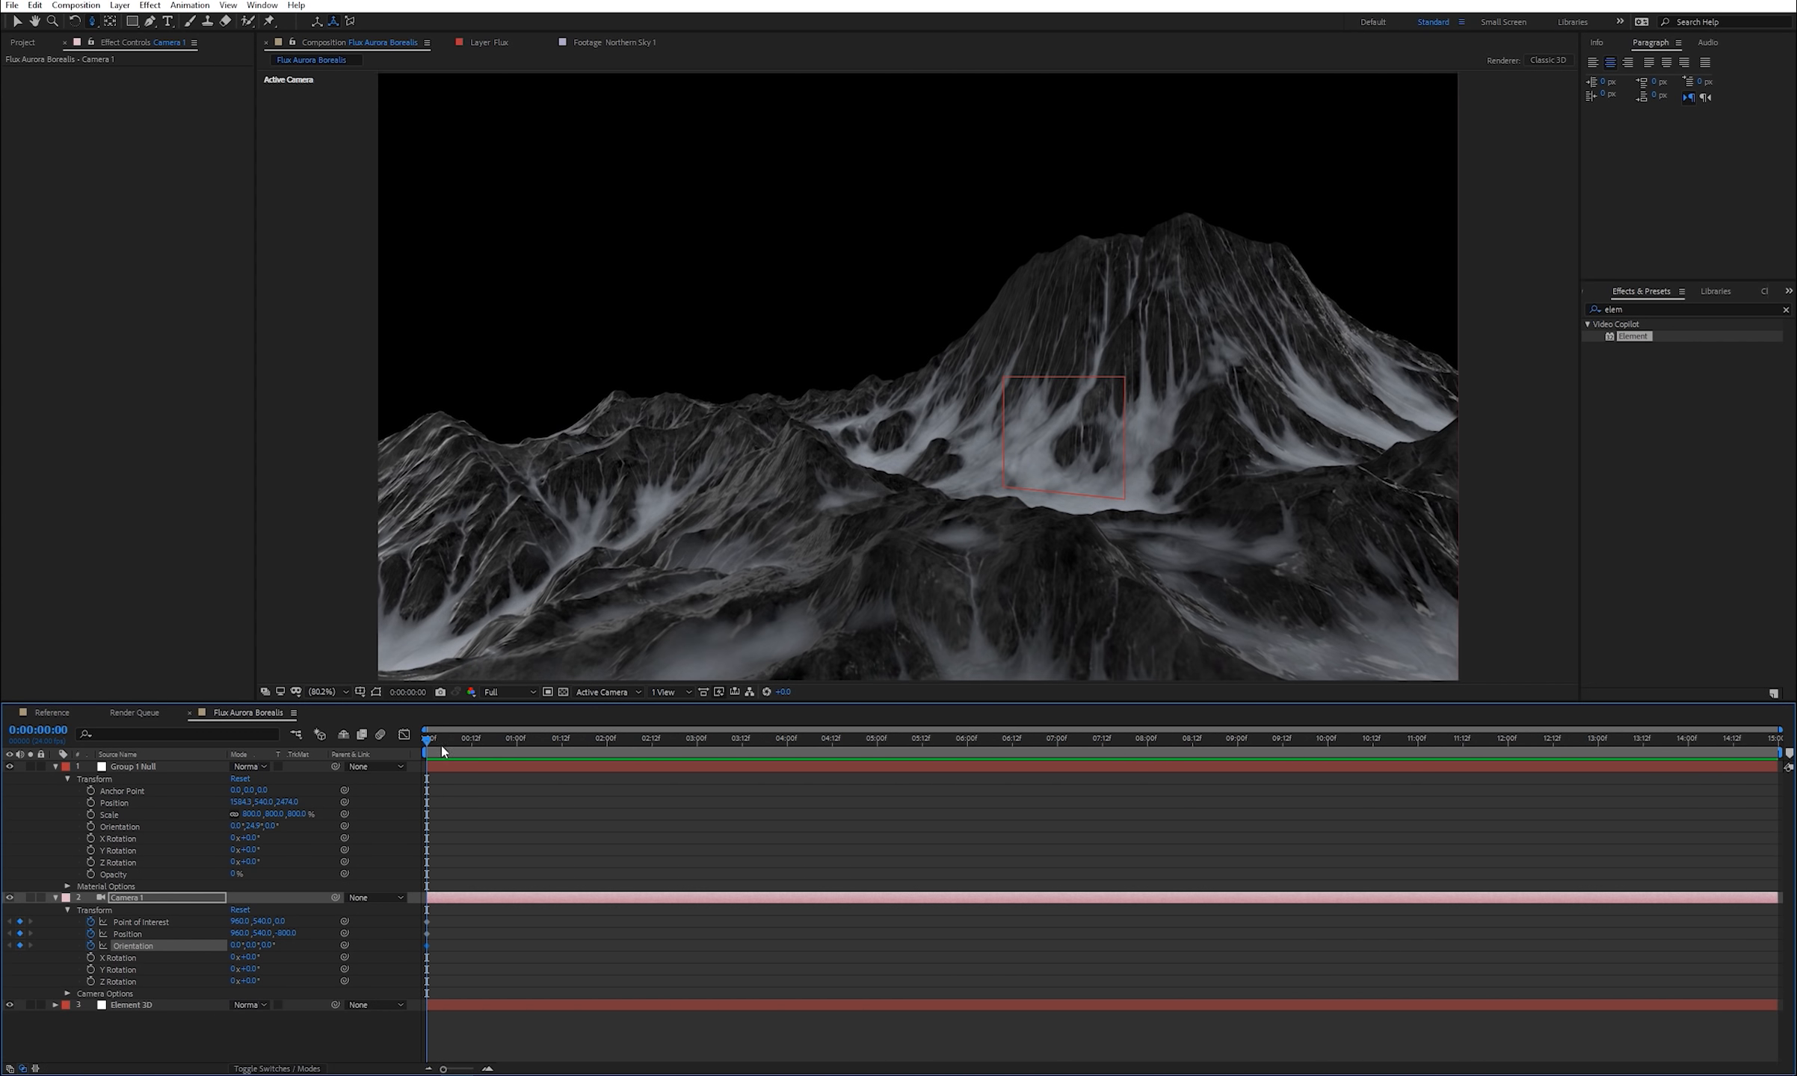
# - Track Camera 1 sideways to bring the peak closer to the frame's centre and pull it back from the mountain
pyautogui.press('c')
pyautogui.moveTo(1291, 463); pyautogui.dragTo(1065, 448)
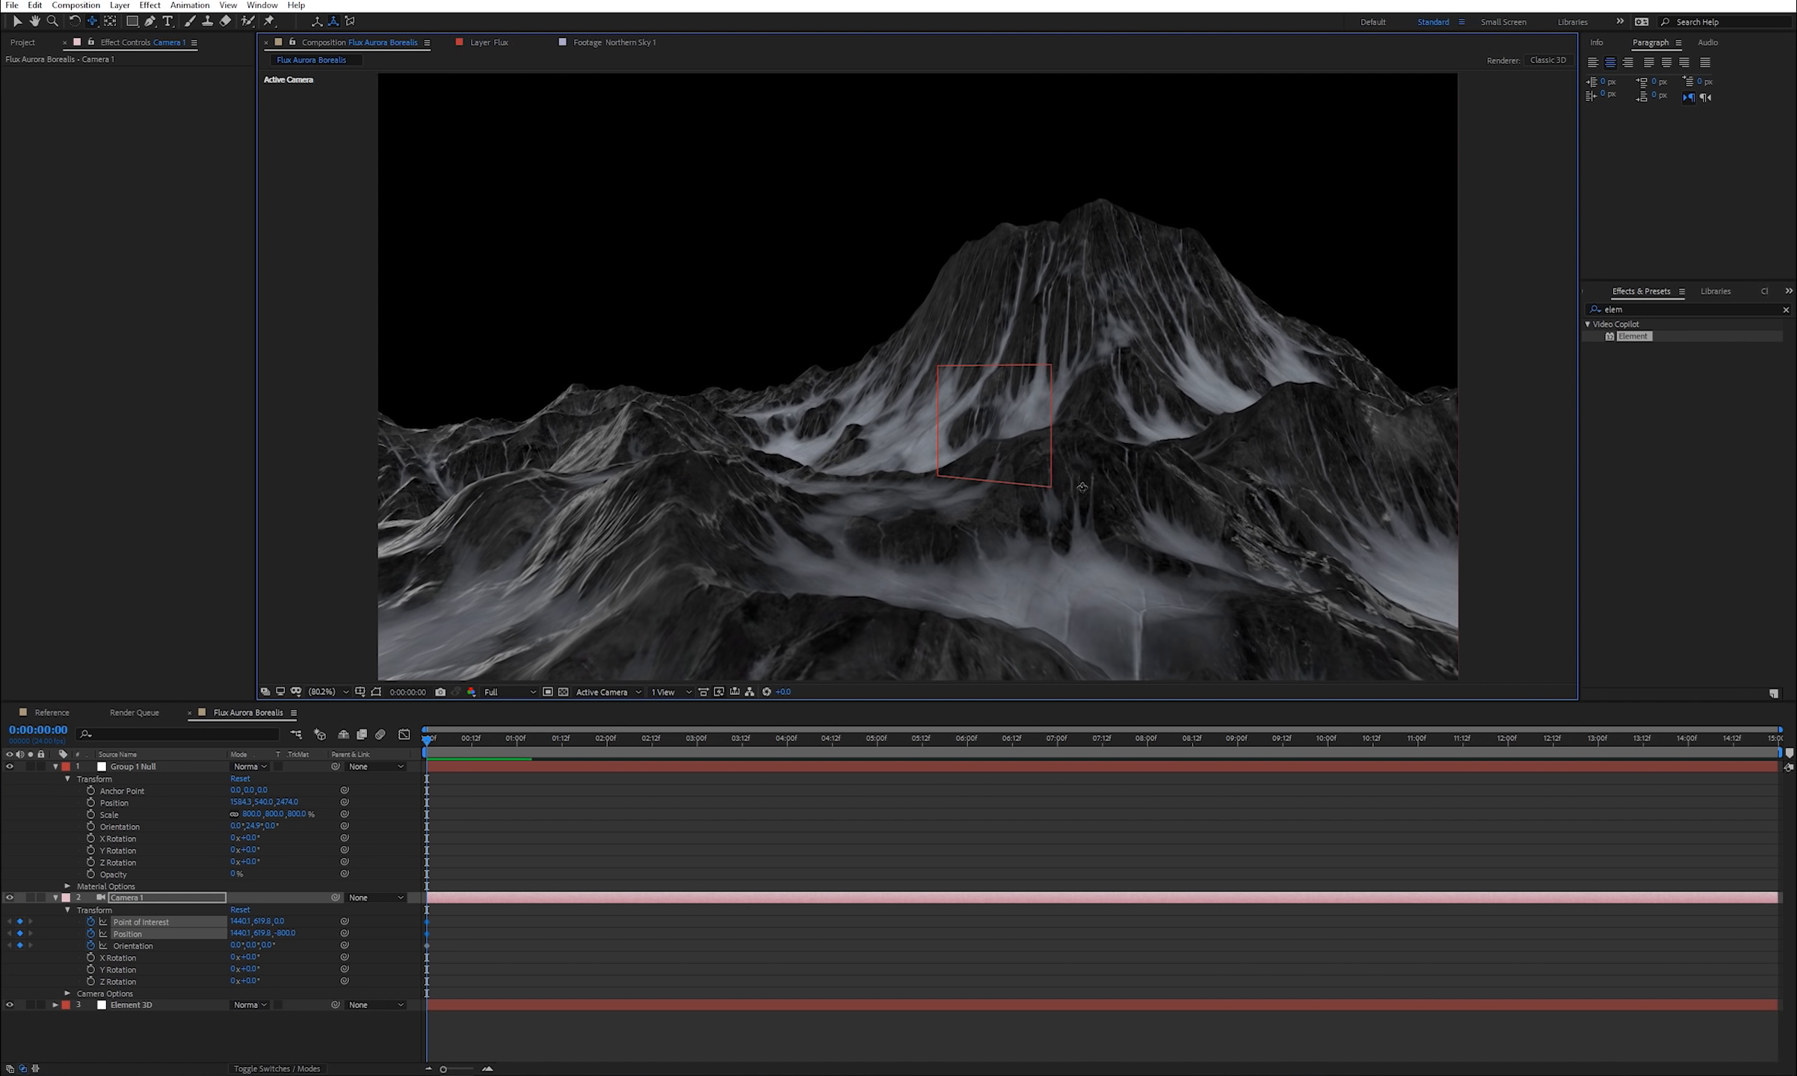
pyautogui.press('c')
pyautogui.press('c')
pyautogui.press('c')
pyautogui.press('c')
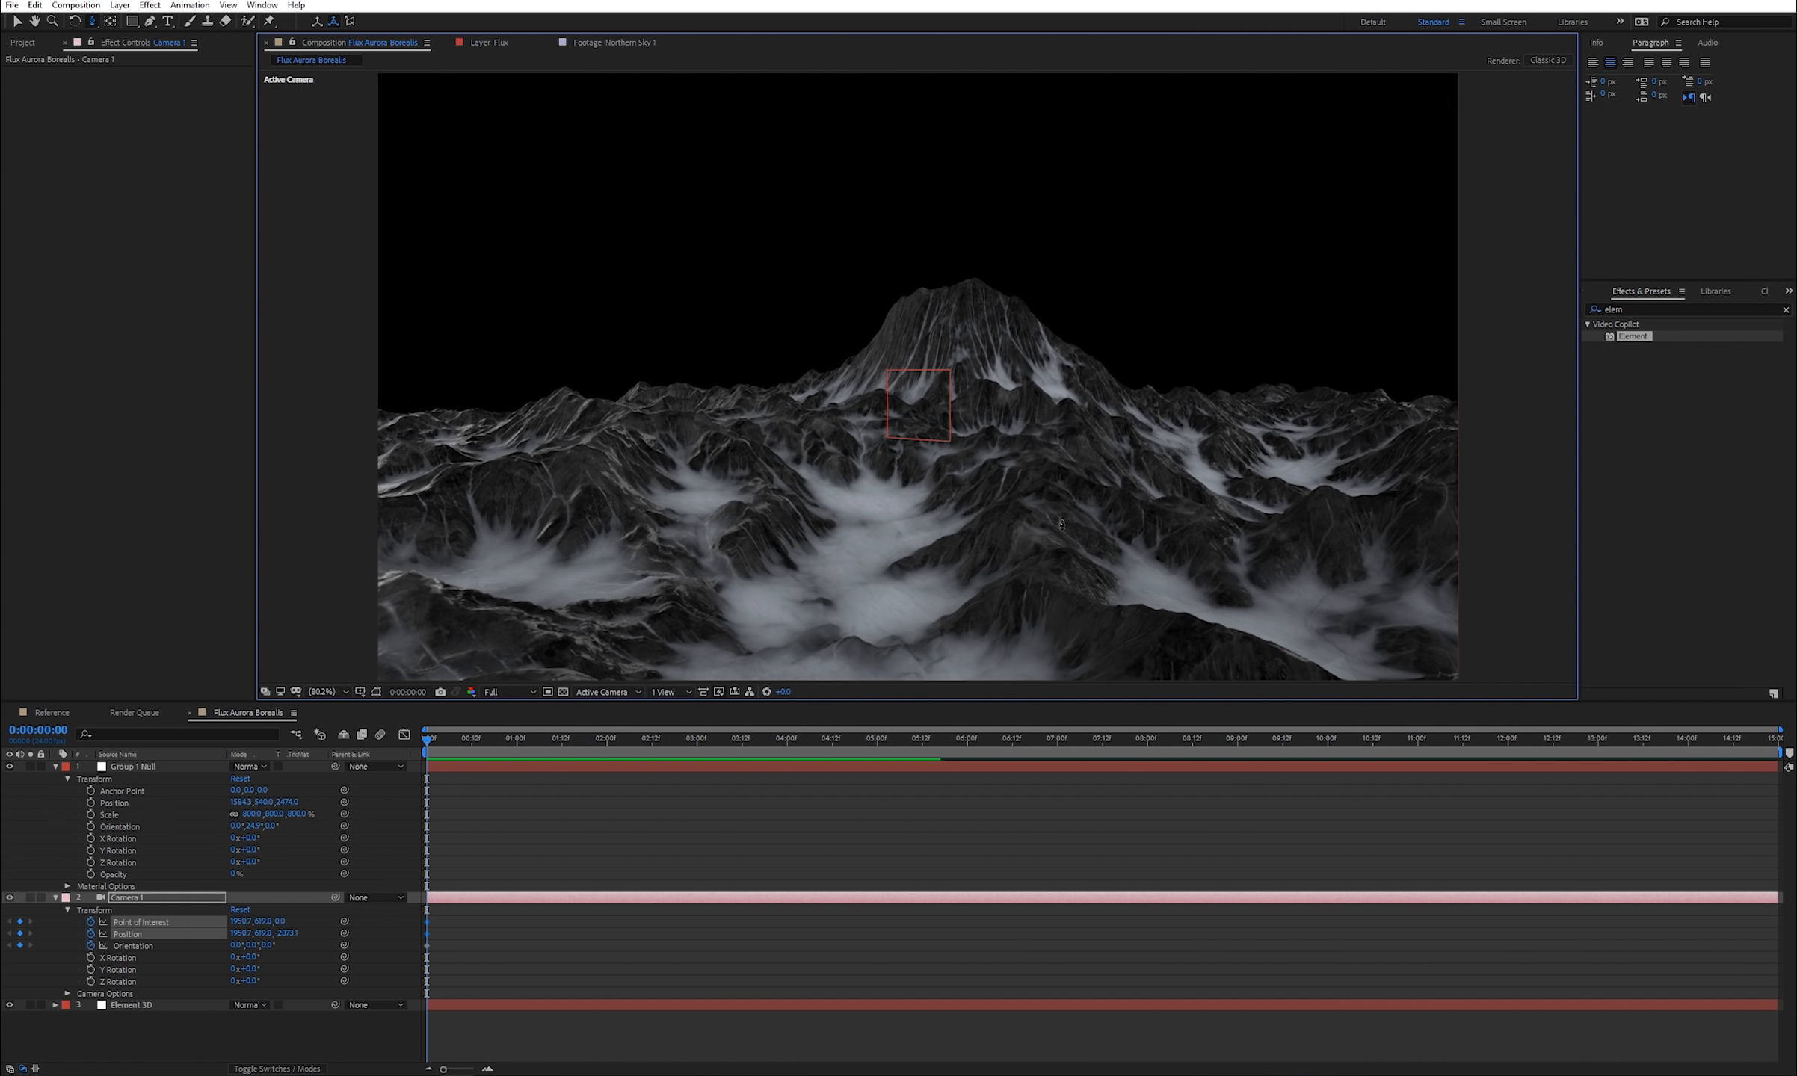
# - Orbit and track Camera 1 until the peak sits near mid-frame above the foreground ridges, with open sky above it
pyautogui.moveTo(1060, 524); pyautogui.dragTo(1166, 494)
pyautogui.press('c')
pyautogui.press('c')
pyautogui.press('c')
pyautogui.press('c')
pyautogui.press('c')
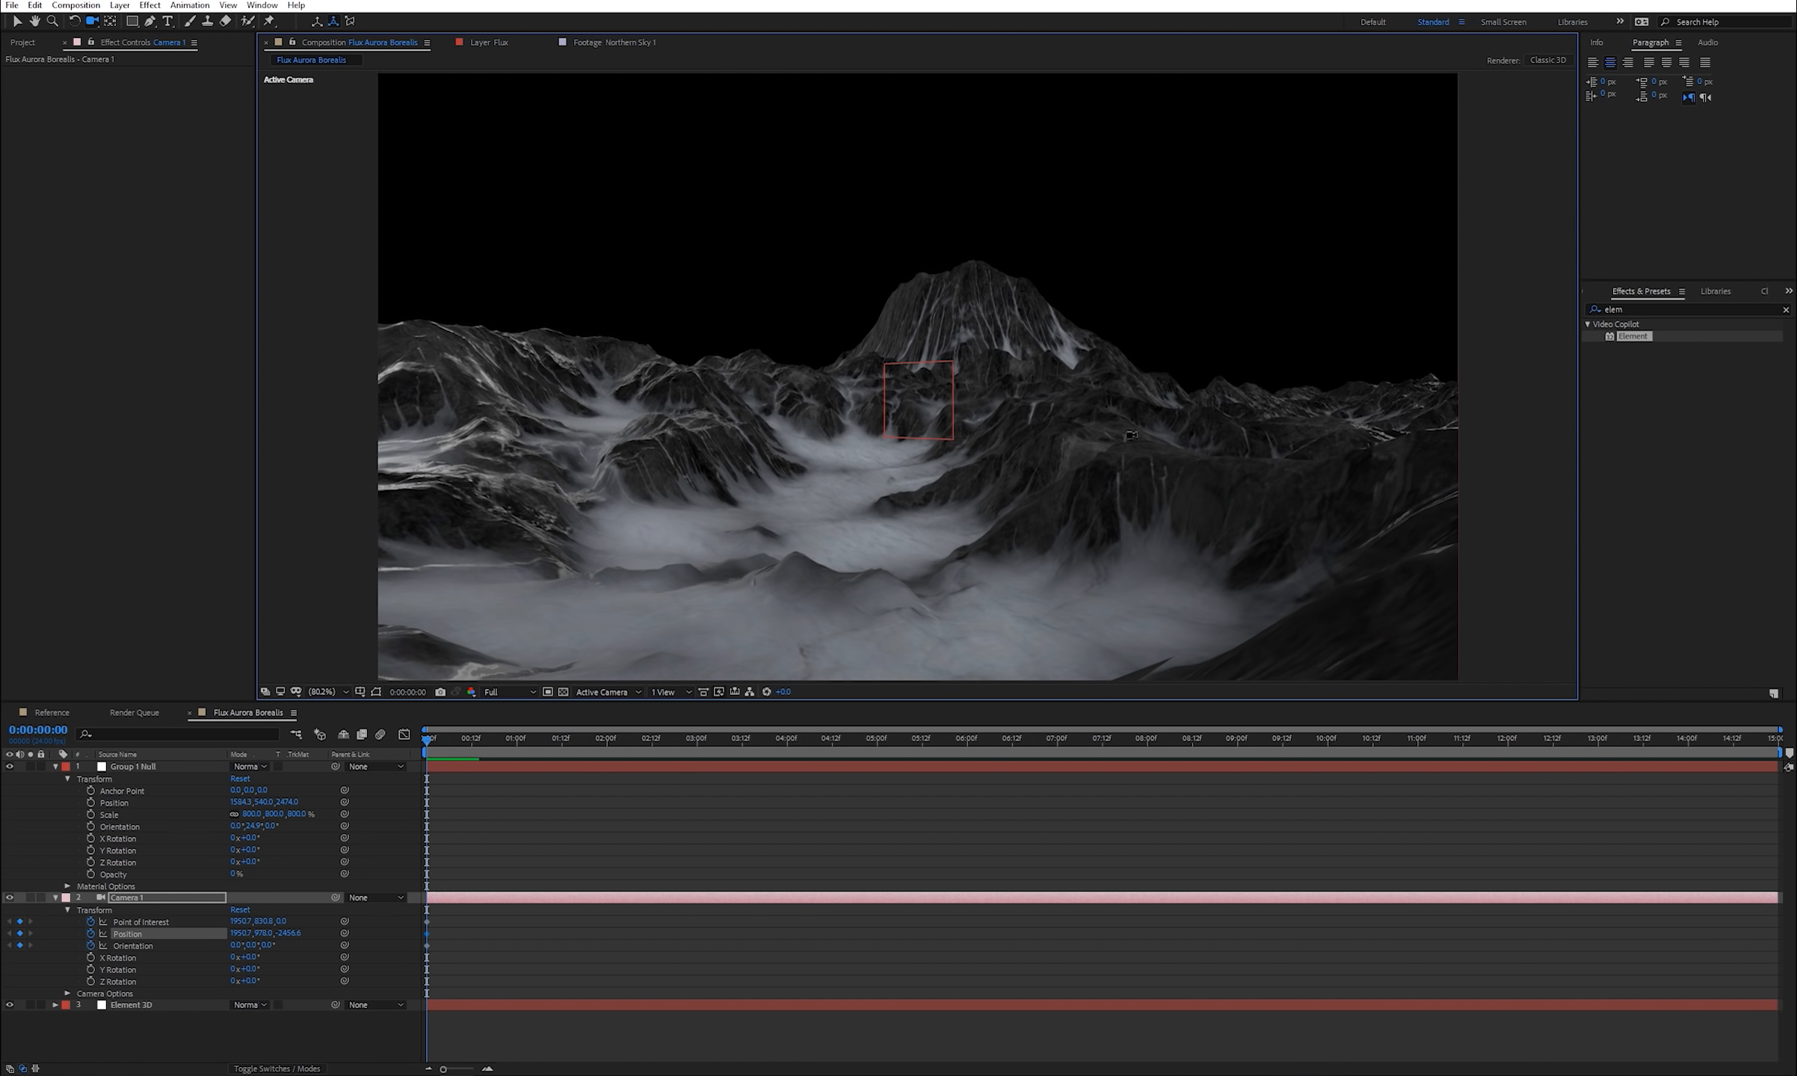
pyautogui.press('c')
pyautogui.press('c')
pyautogui.moveTo(1074, 365); pyautogui.dragTo(1084, 408)
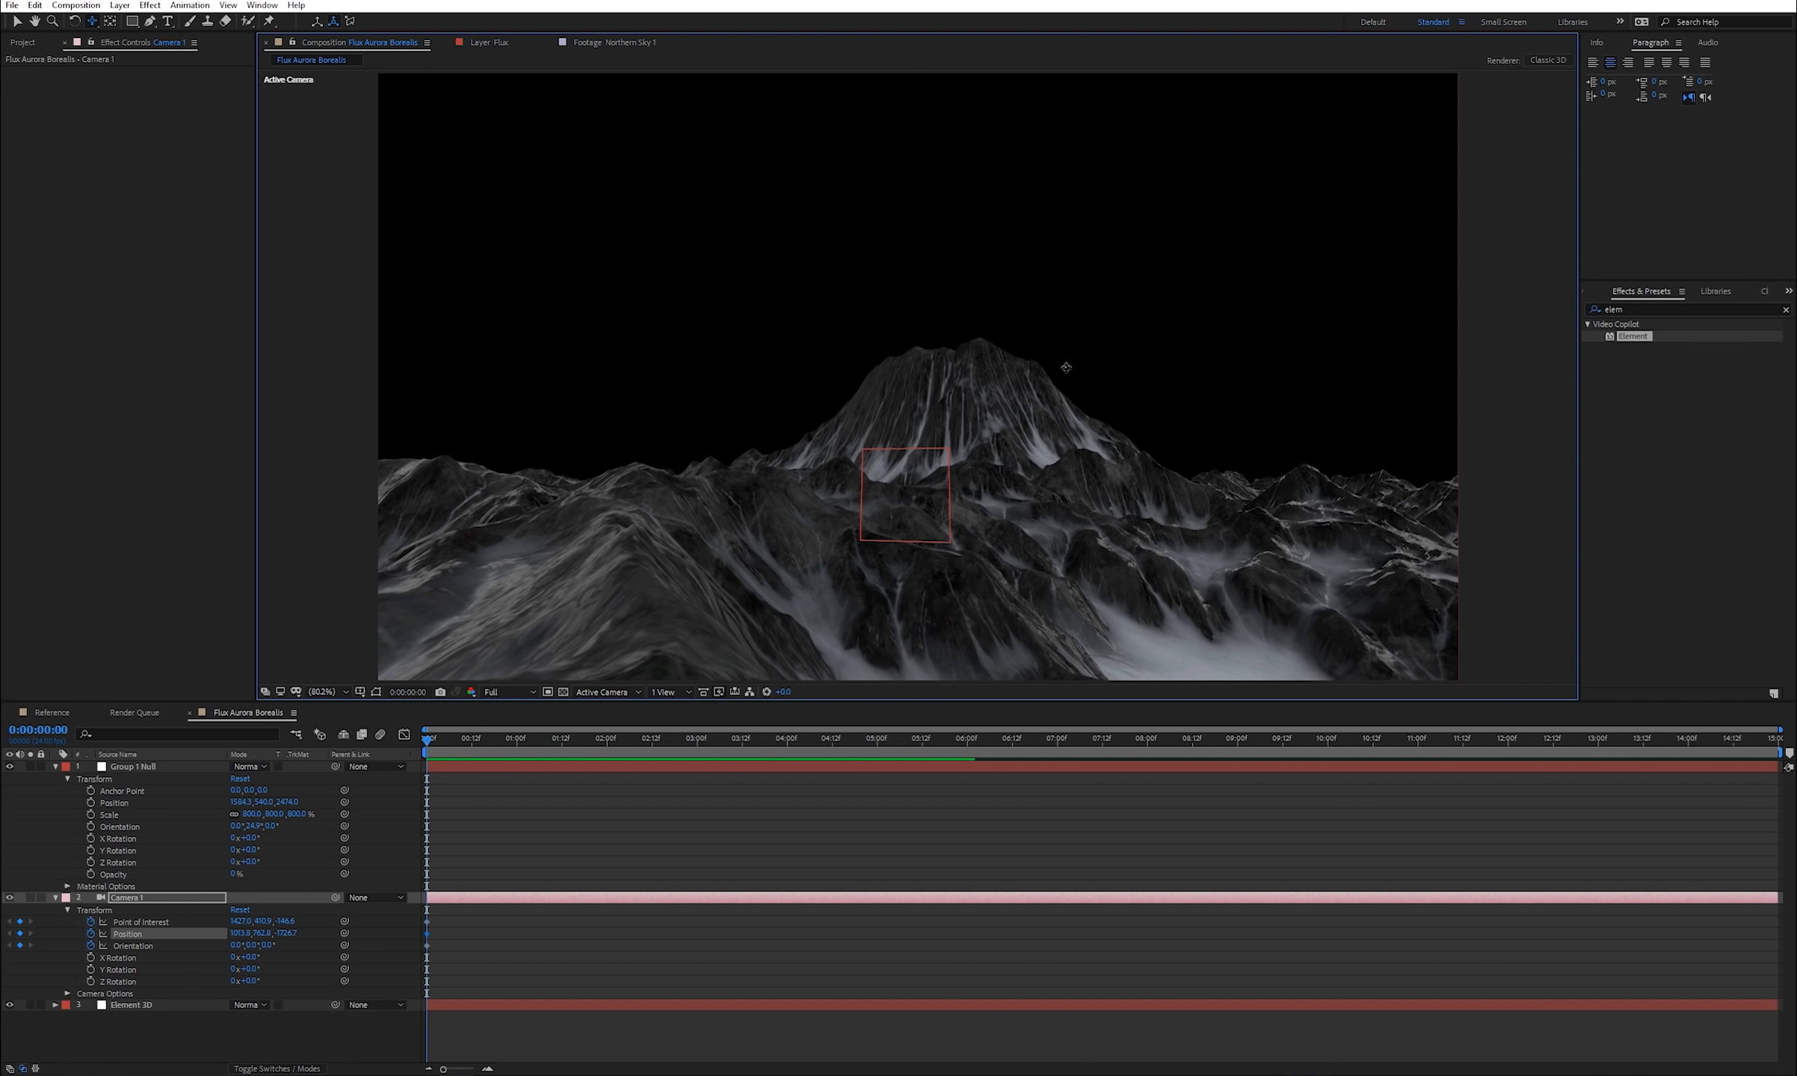
# - Fine-tune Camera 1's height and framing at the first frame, keeping the peak near mid-frame above the foreground ridges
pyautogui.moveTo(1066, 368); pyautogui.dragTo(1062, 382)
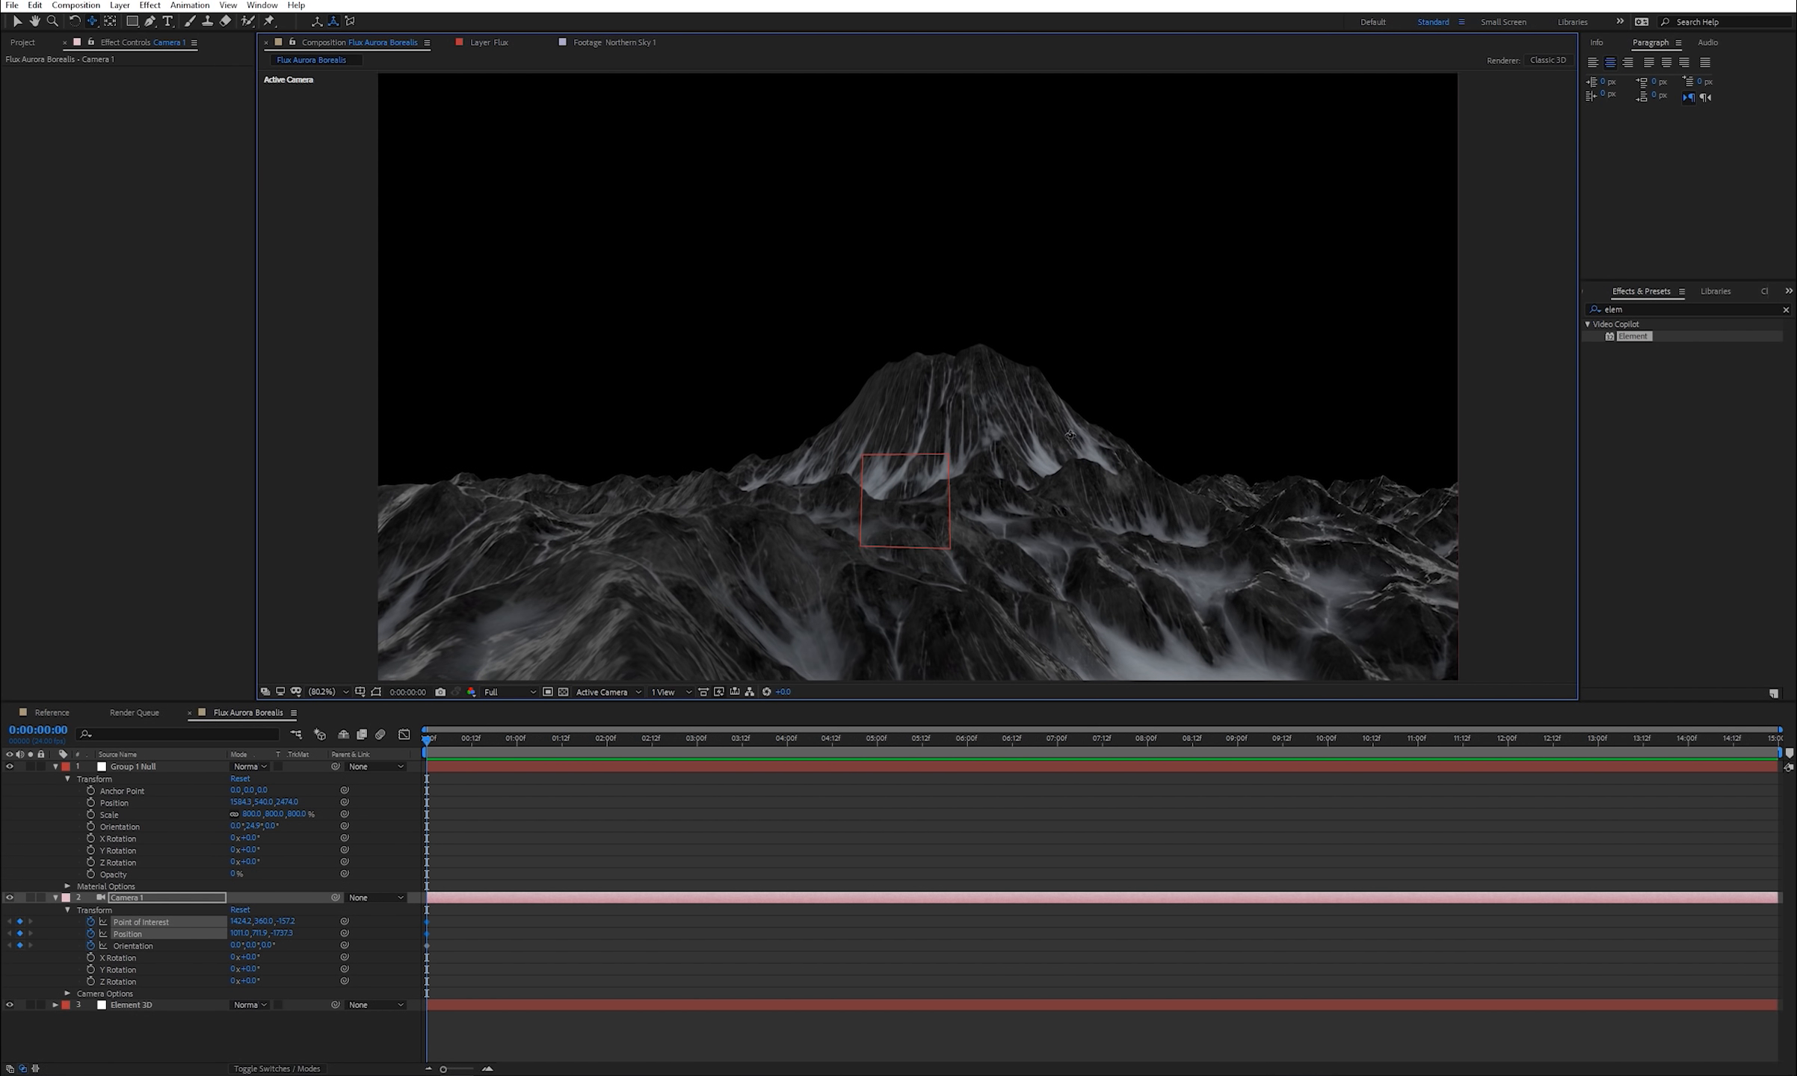
pyautogui.moveTo(1092, 399); pyautogui.dragTo(1091, 401)
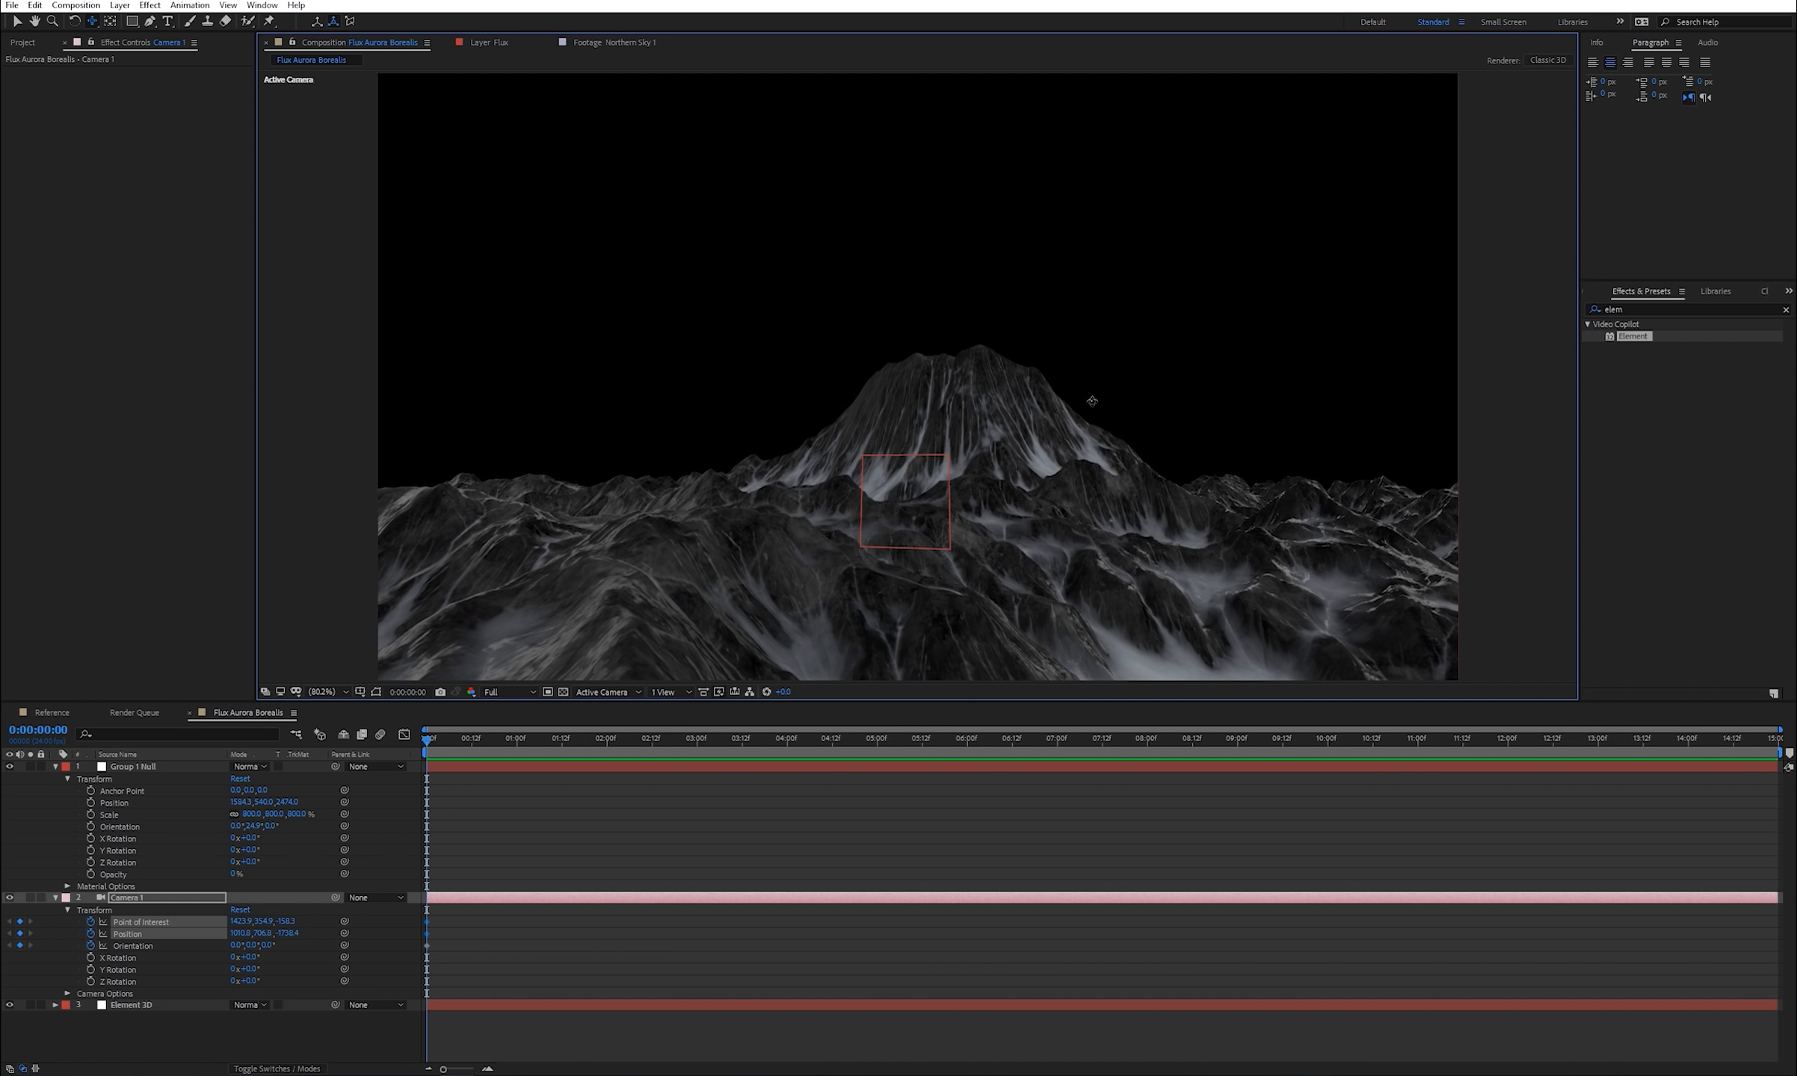
pyautogui.moveTo(990, 493); pyautogui.dragTo(937, 512)
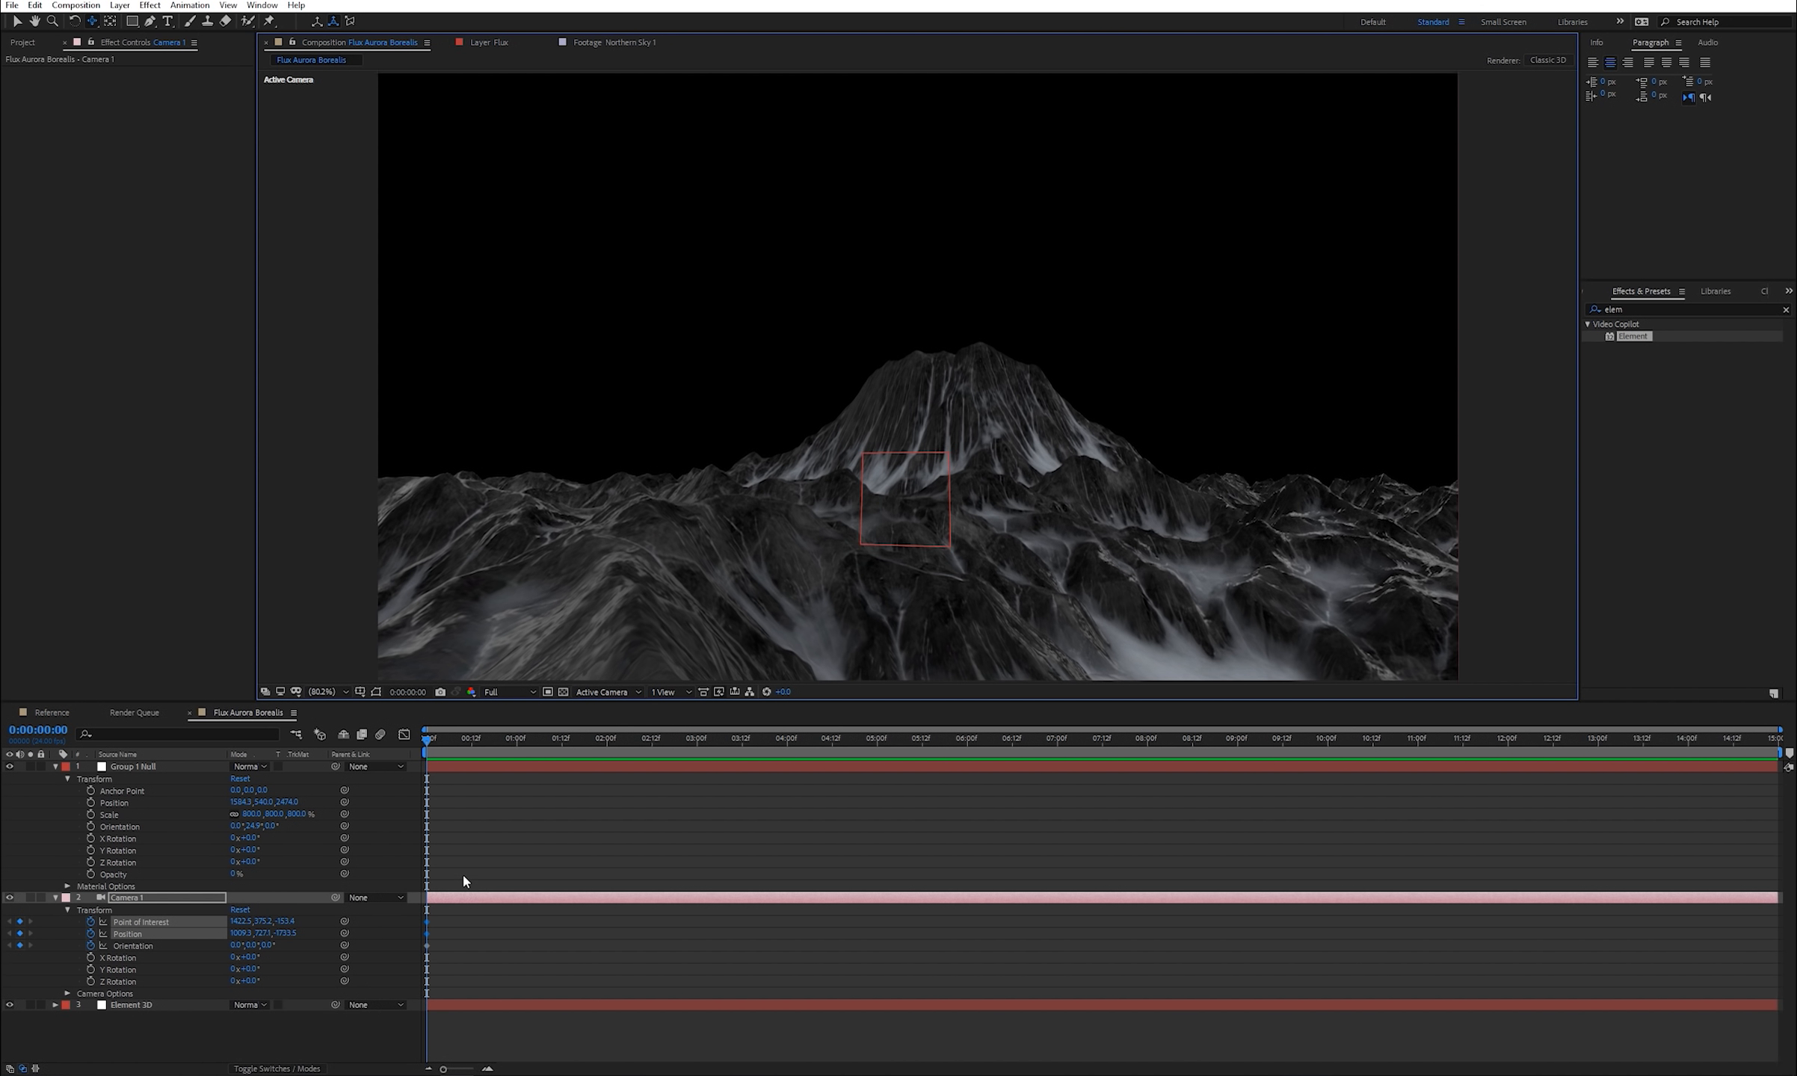
# - At the composition's last frame, dolly Camera 1 in toward the mountain and track it vertically to raise the peak slightly in frame
pyautogui.press('End')
pyautogui.moveTo(1060, 555); pyautogui.dragTo(1066, 550)
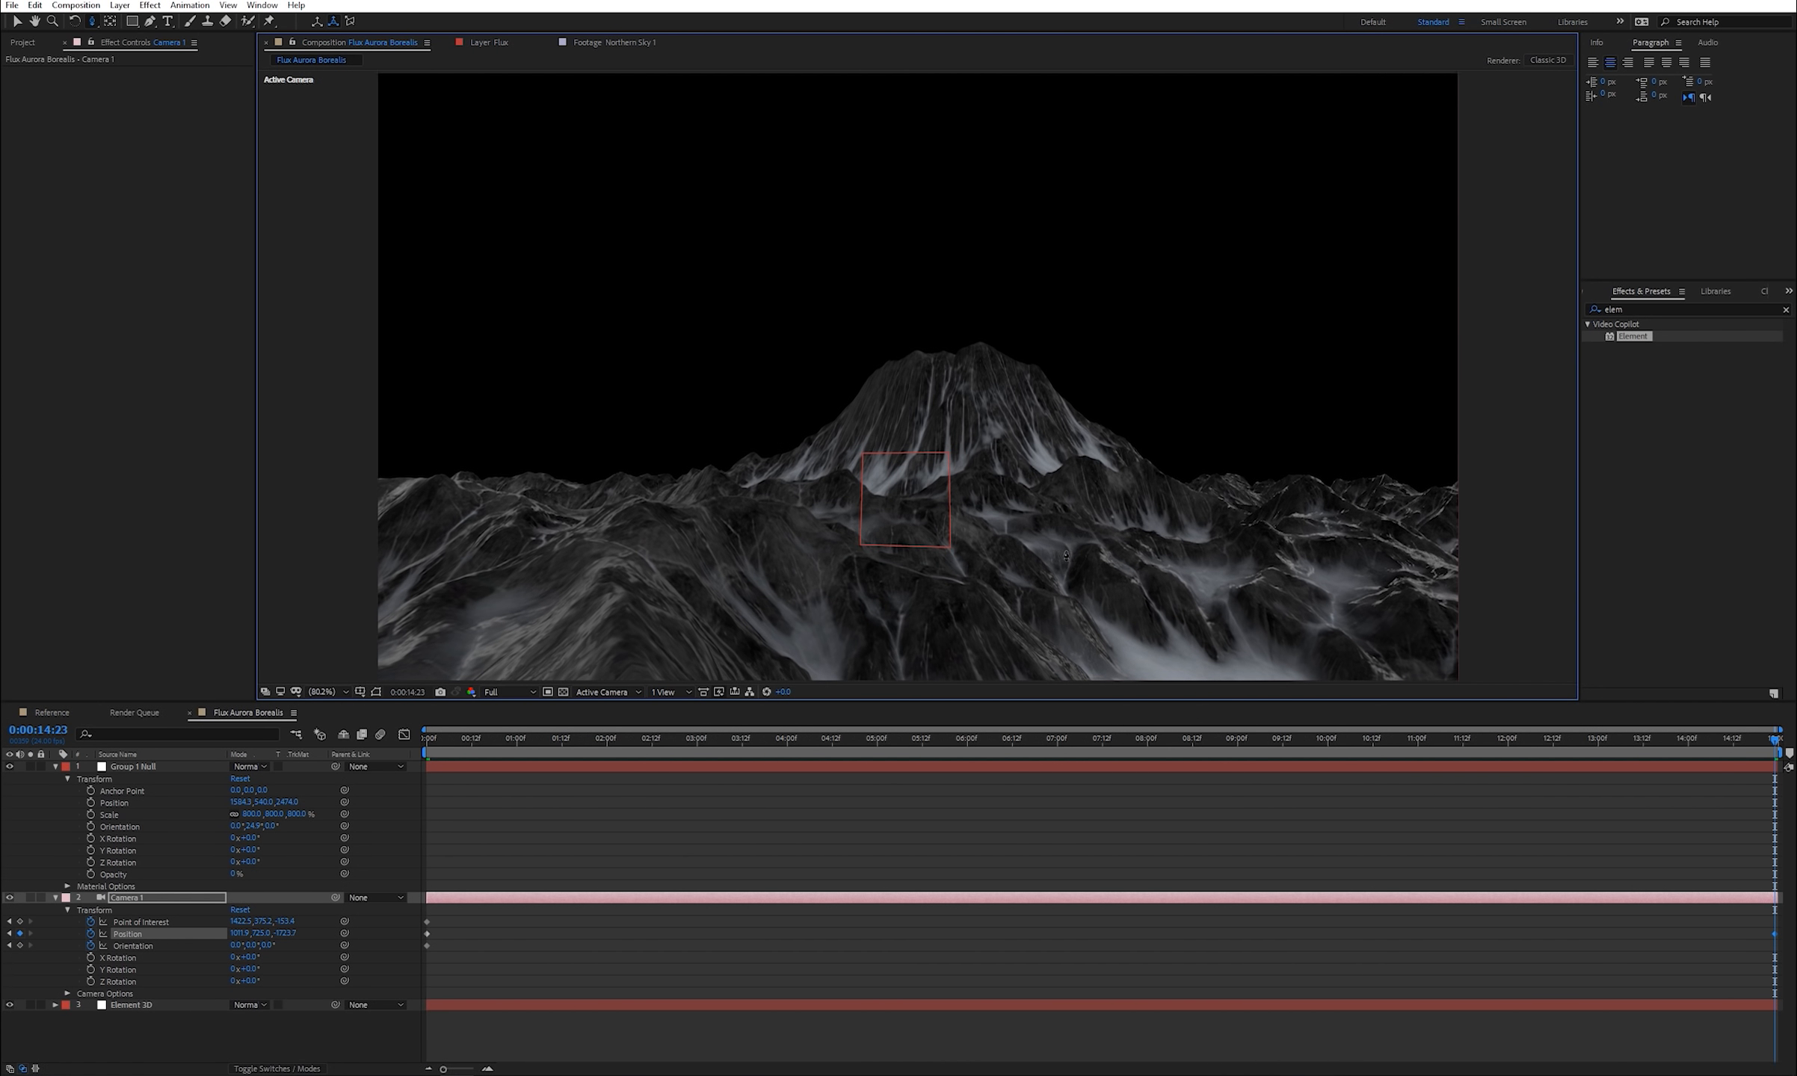
pyautogui.scroll(5, 1057, 561)
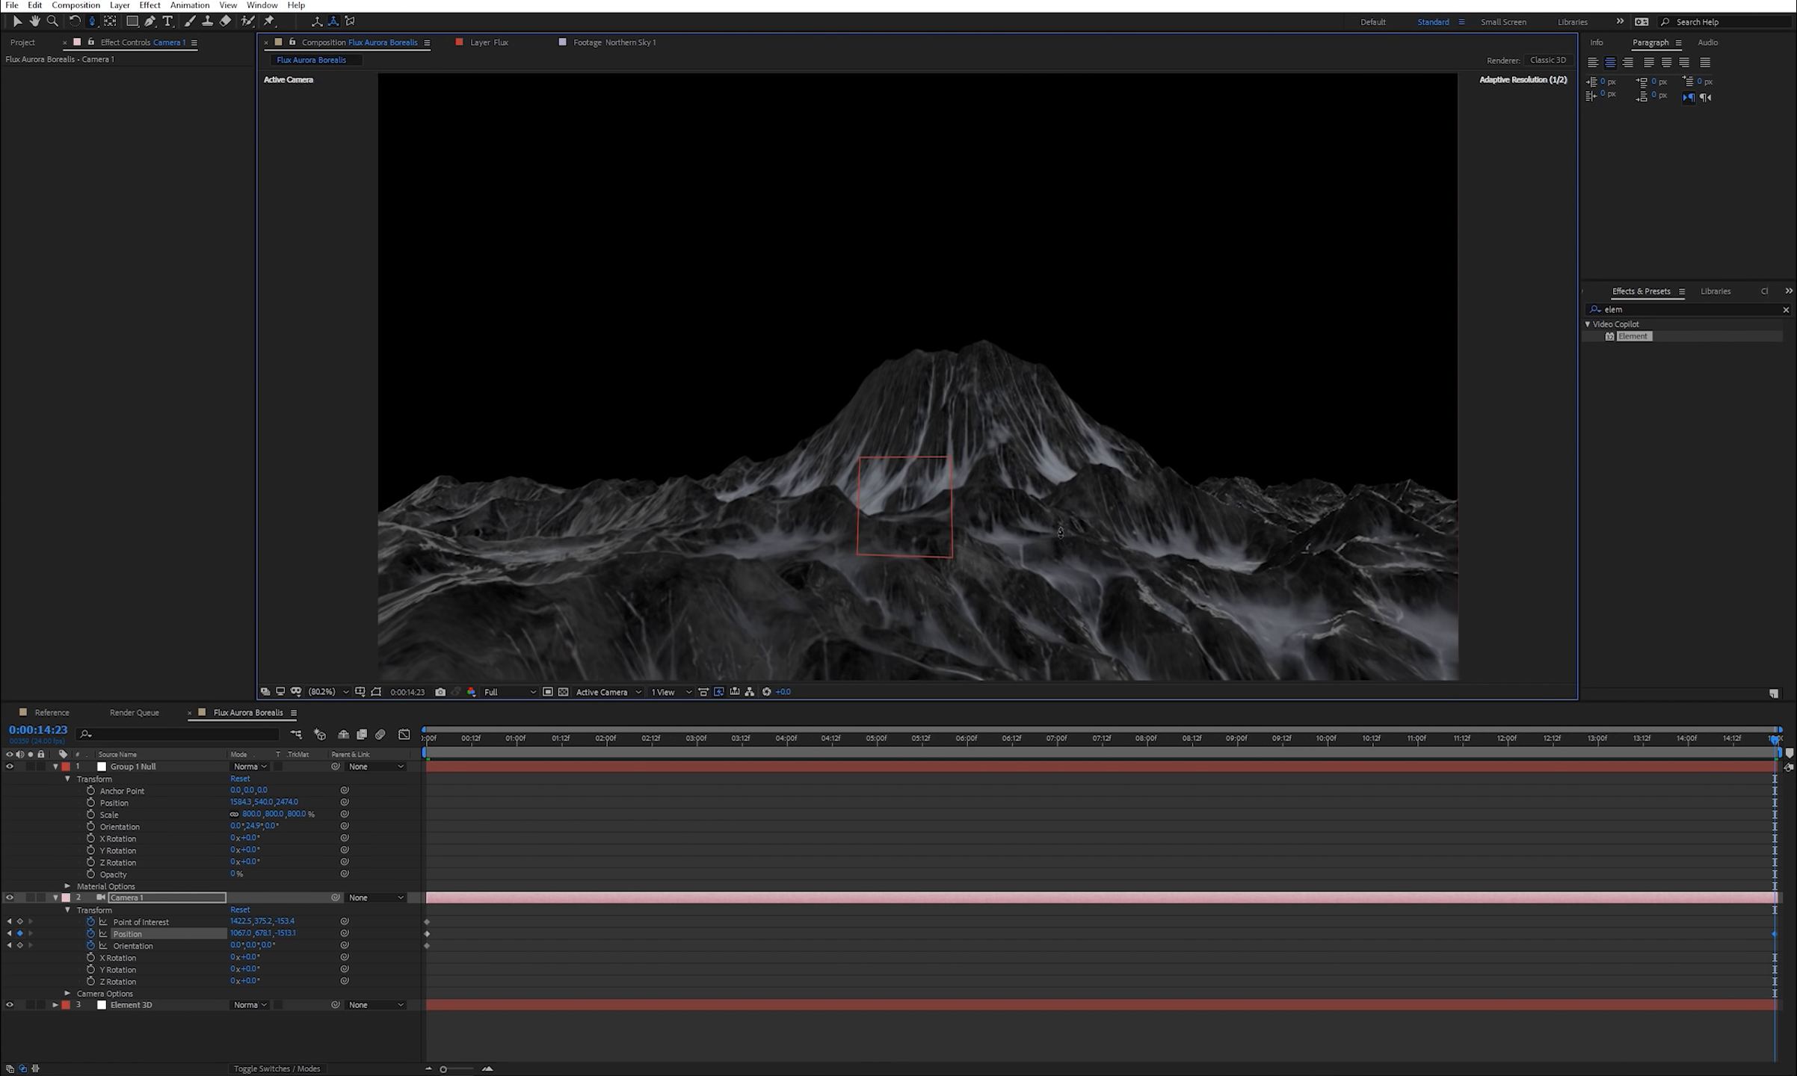
pyautogui.scroll(8, 1064, 513)
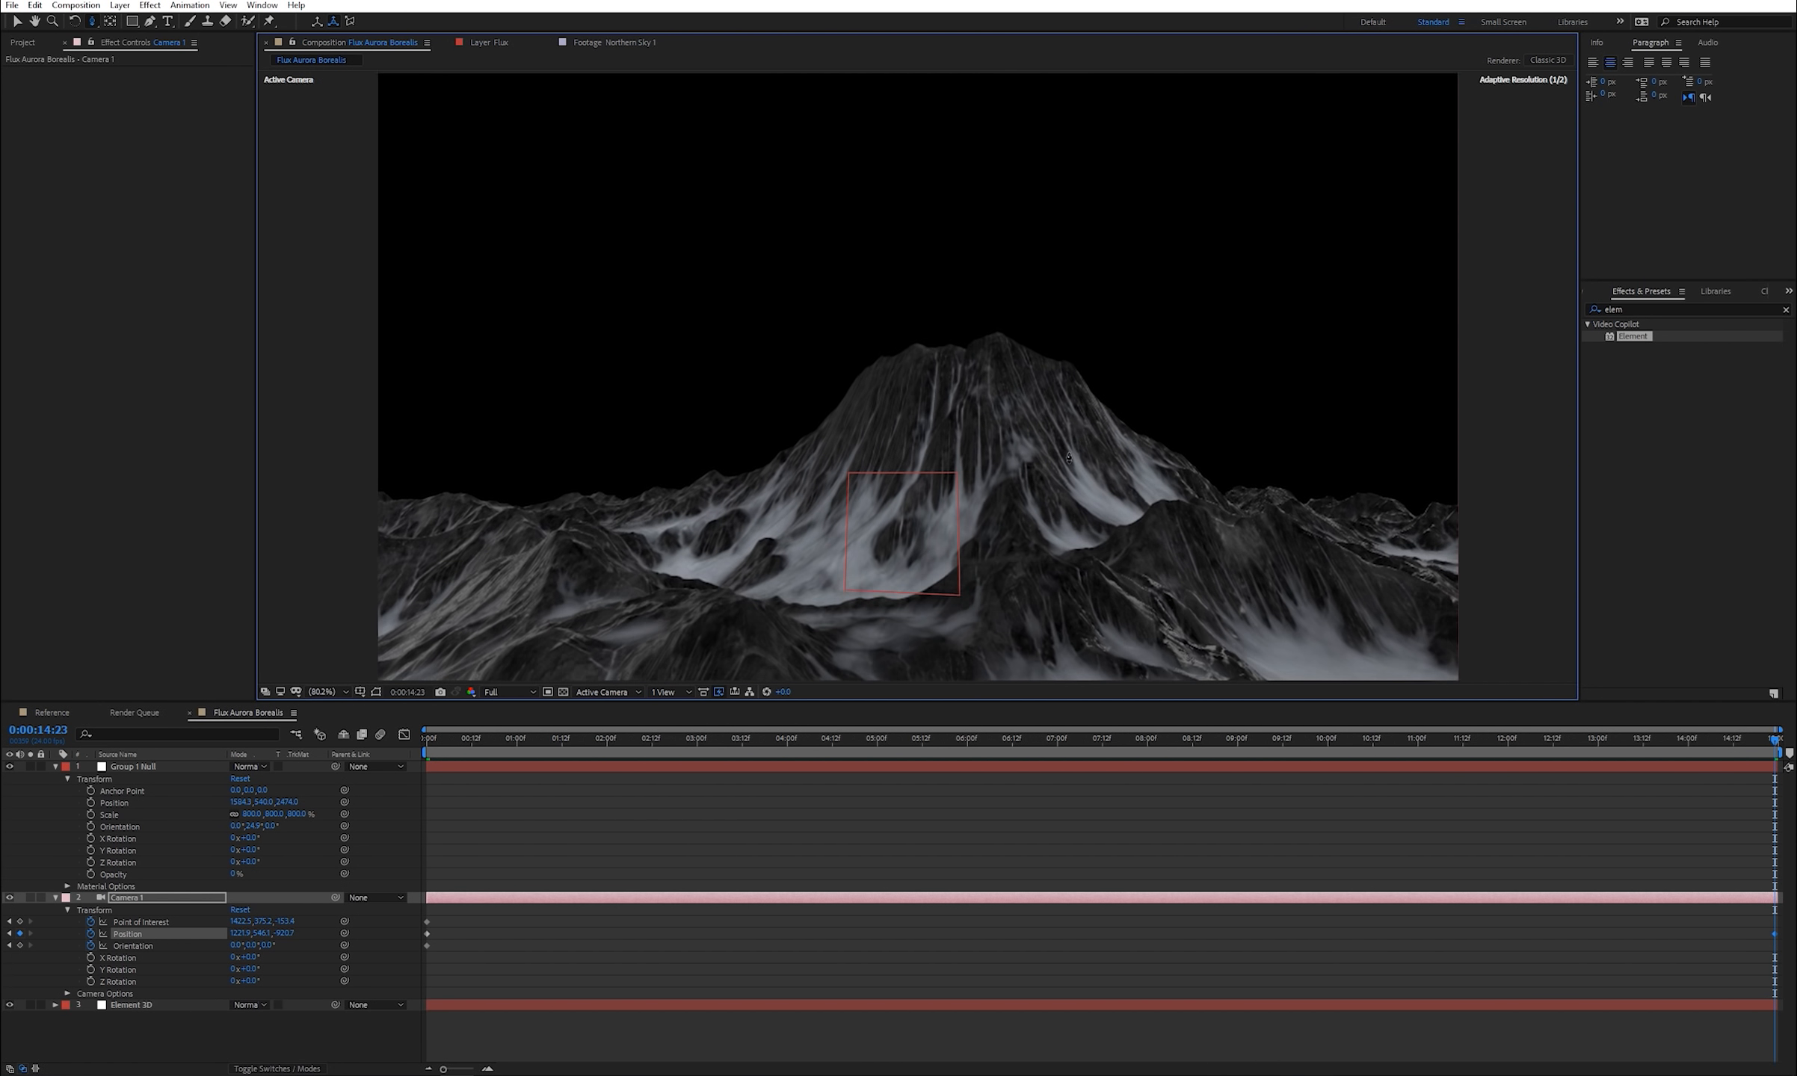
pyautogui.scroll(1, 1070, 441)
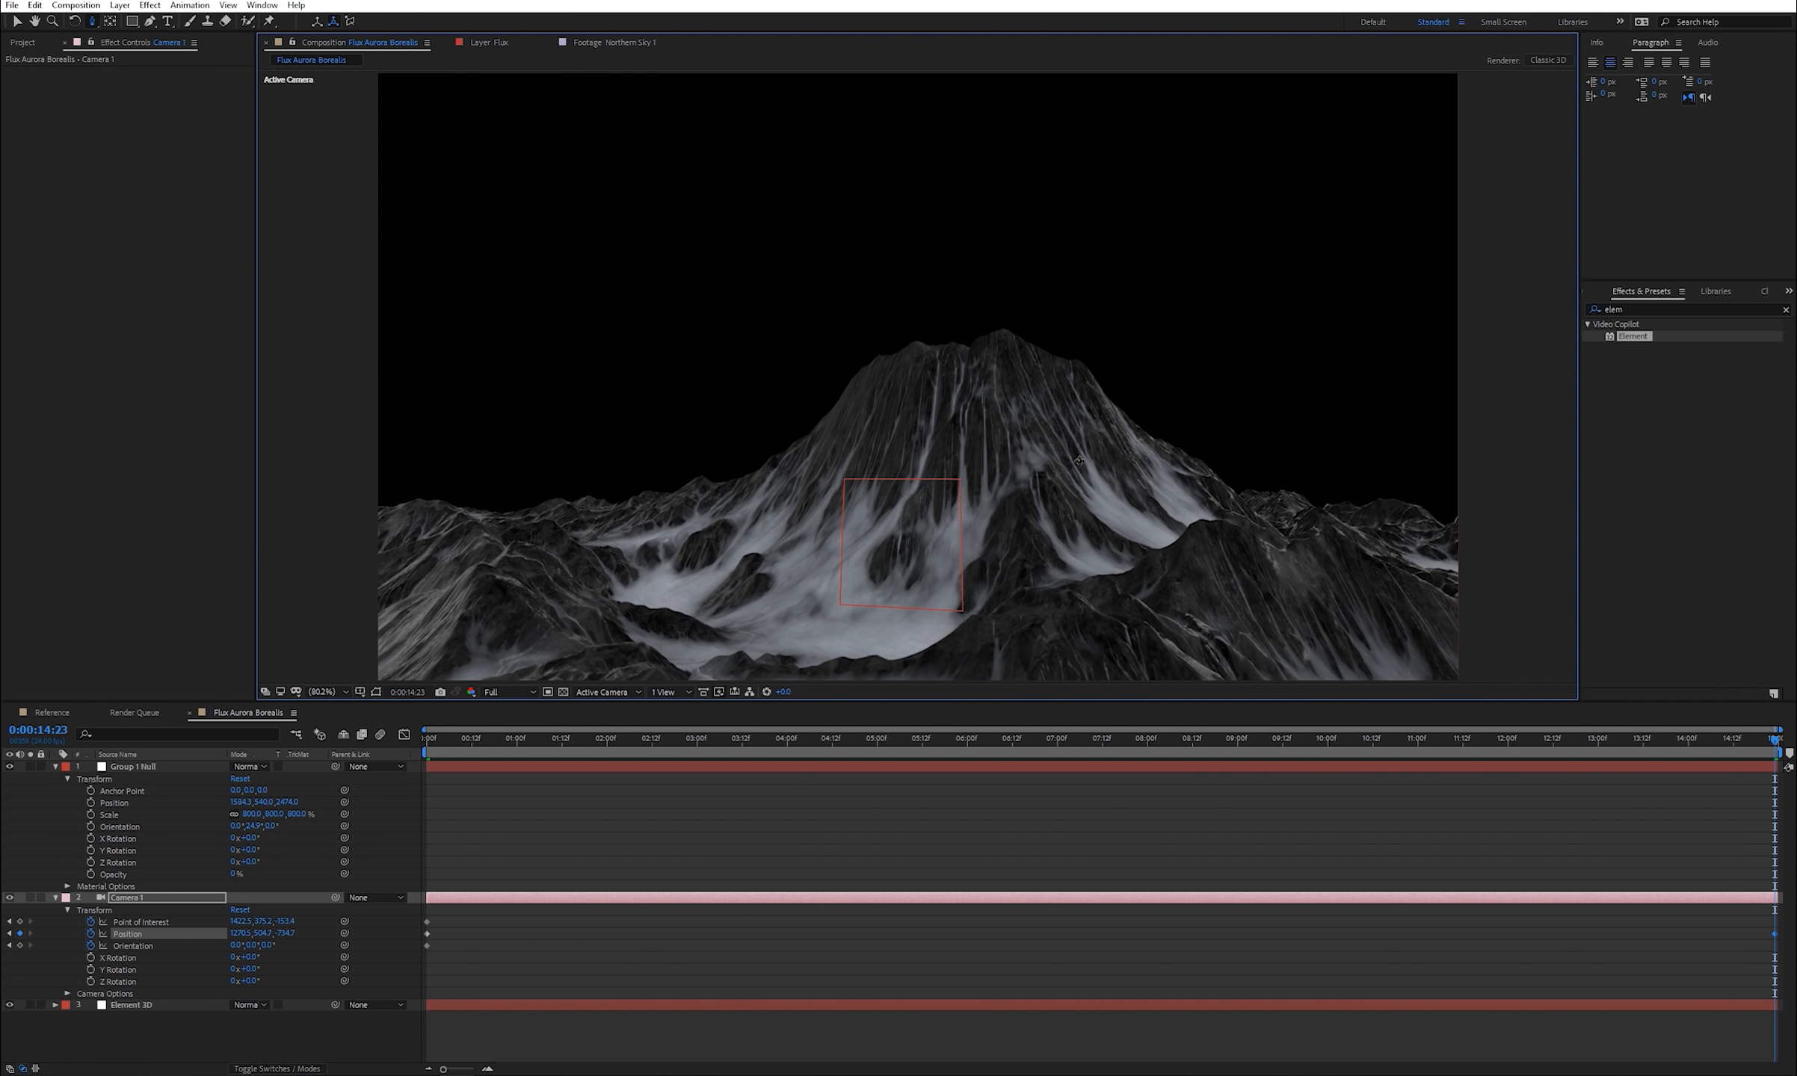
pyautogui.moveTo(1094, 517); pyautogui.dragTo(1096, 413)
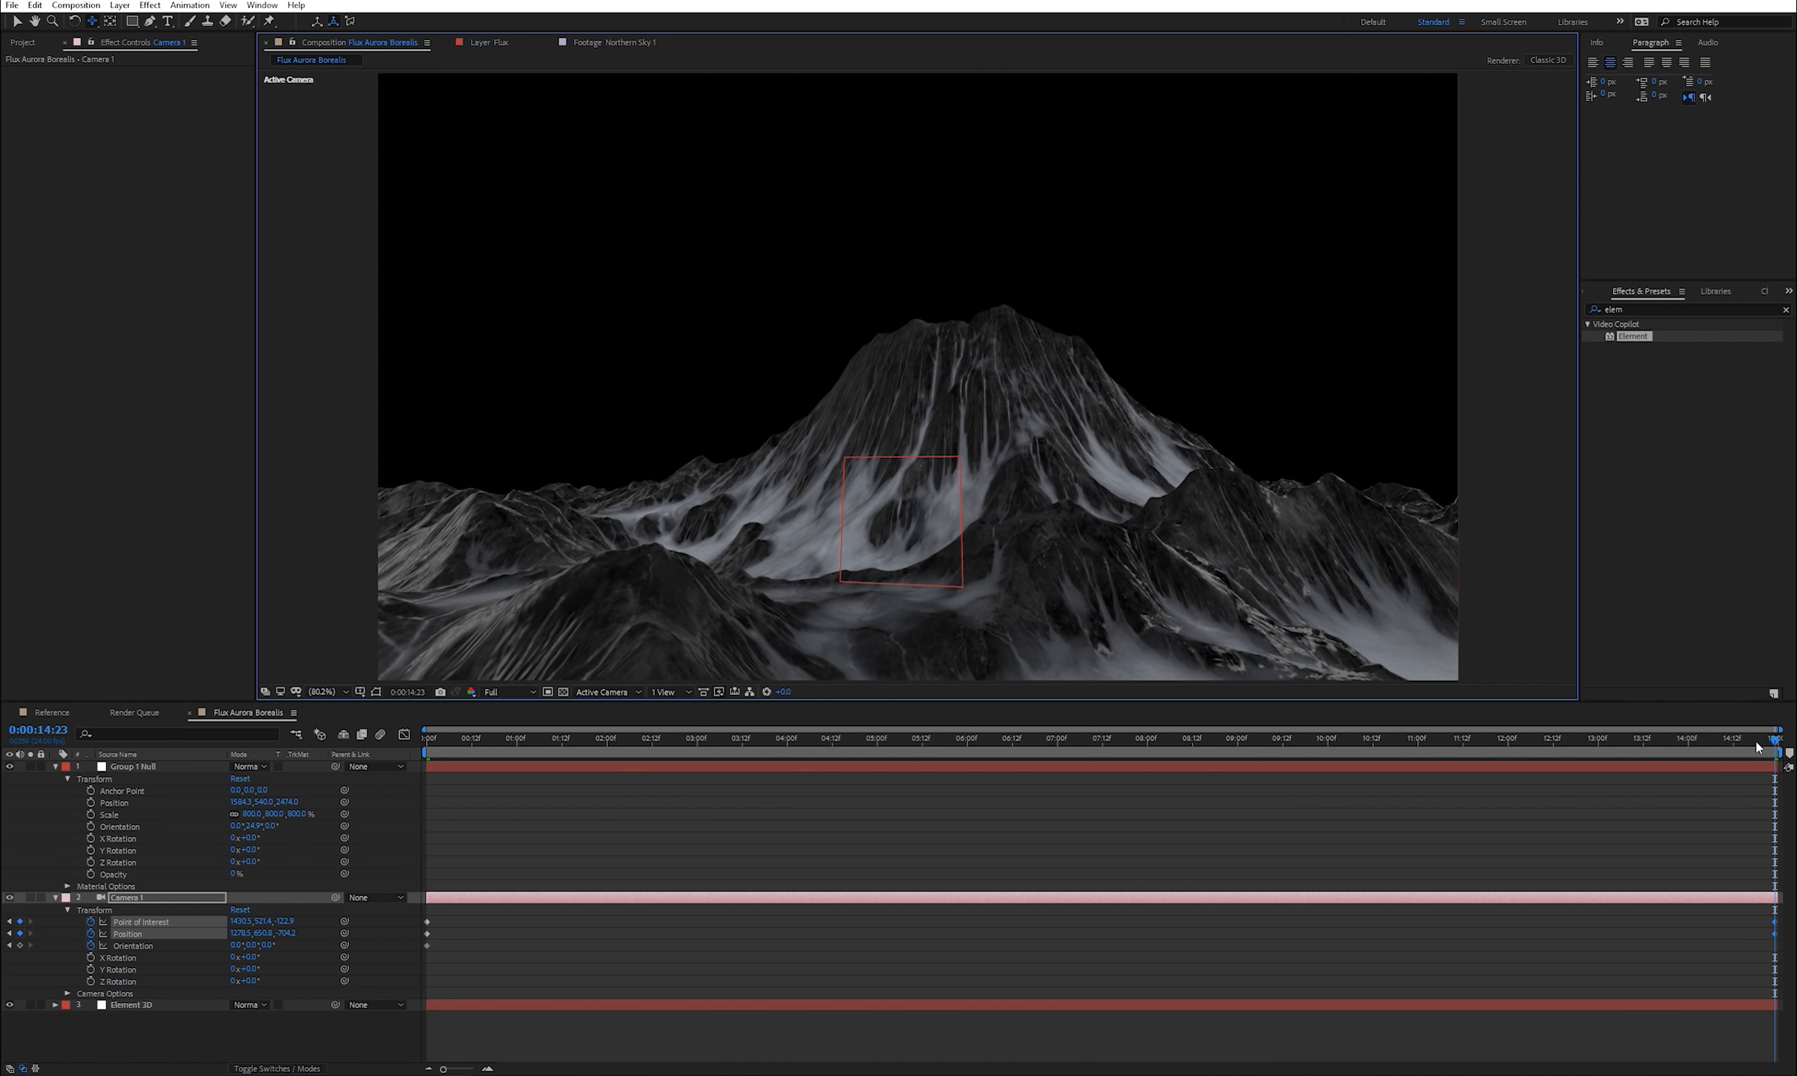
# - Scrub through the camera move and preview it from the first frame
pyautogui.moveTo(1769, 740); pyautogui.dragTo(290, 812)
pyautogui.press('Home')
pyautogui.press('space')
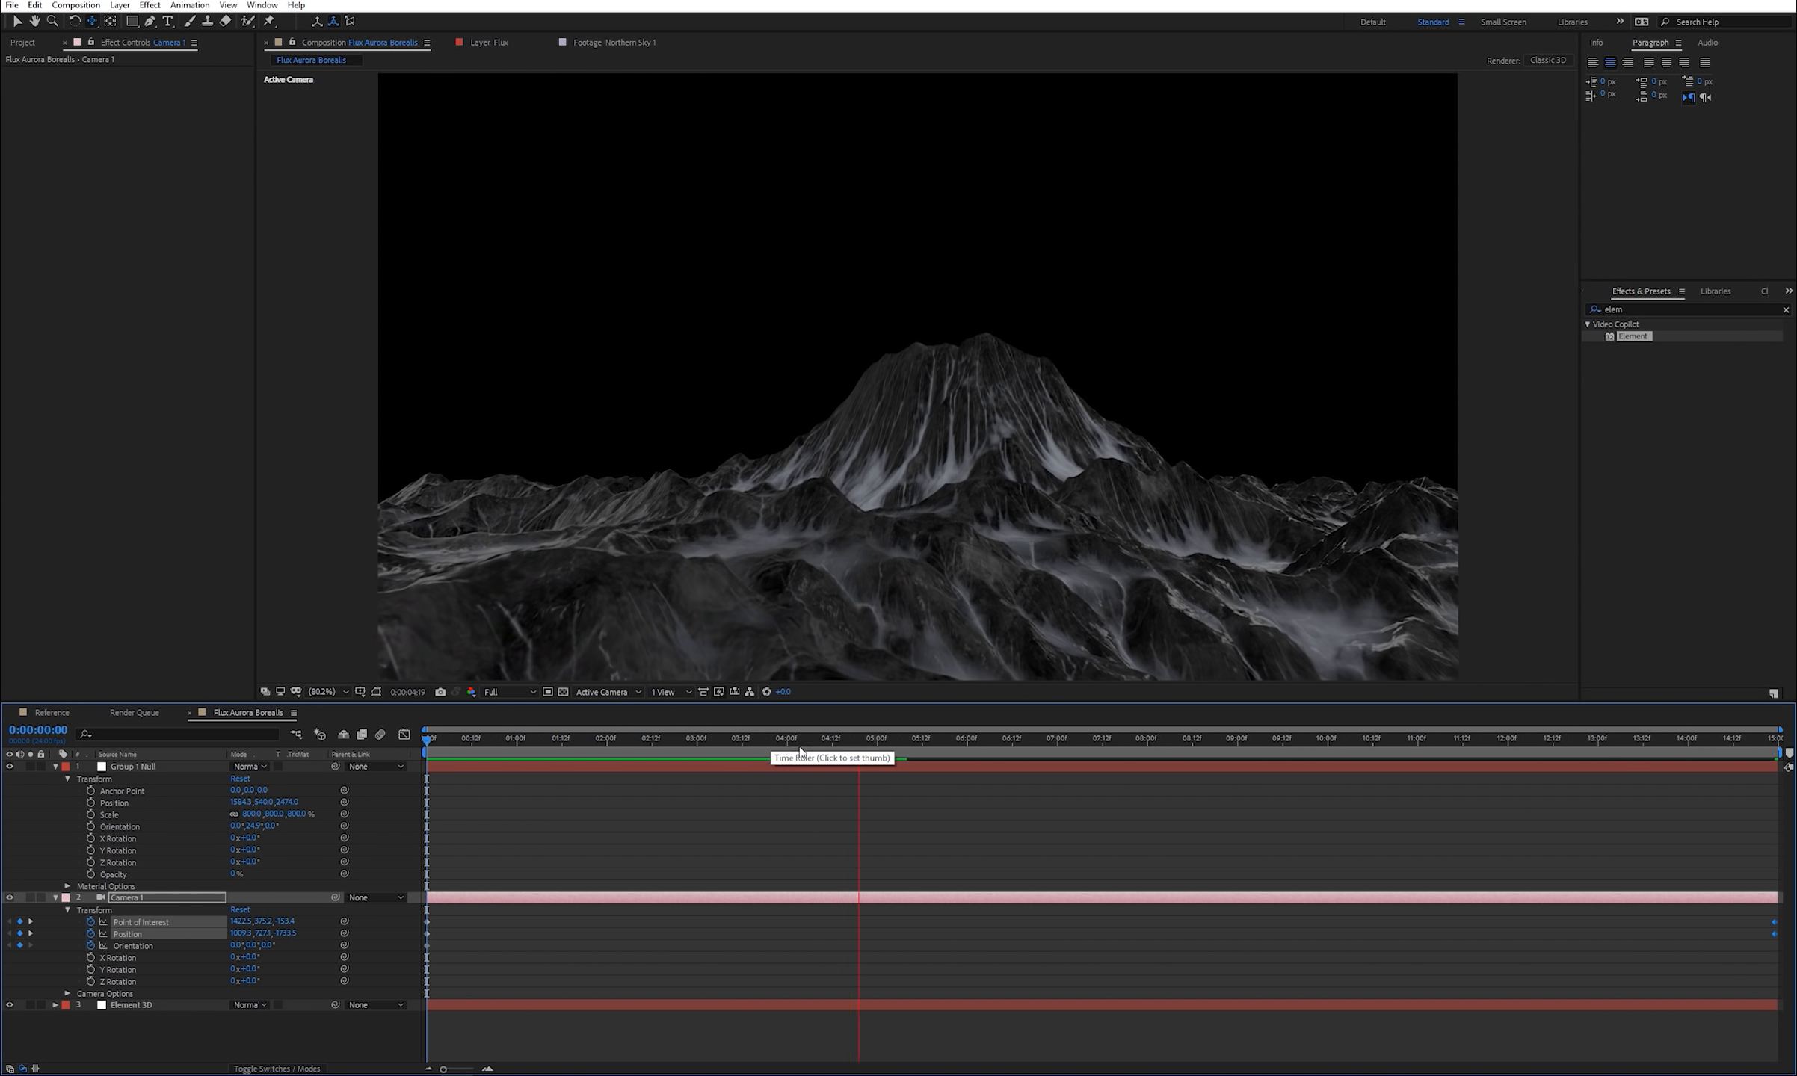
pyautogui.press('space')
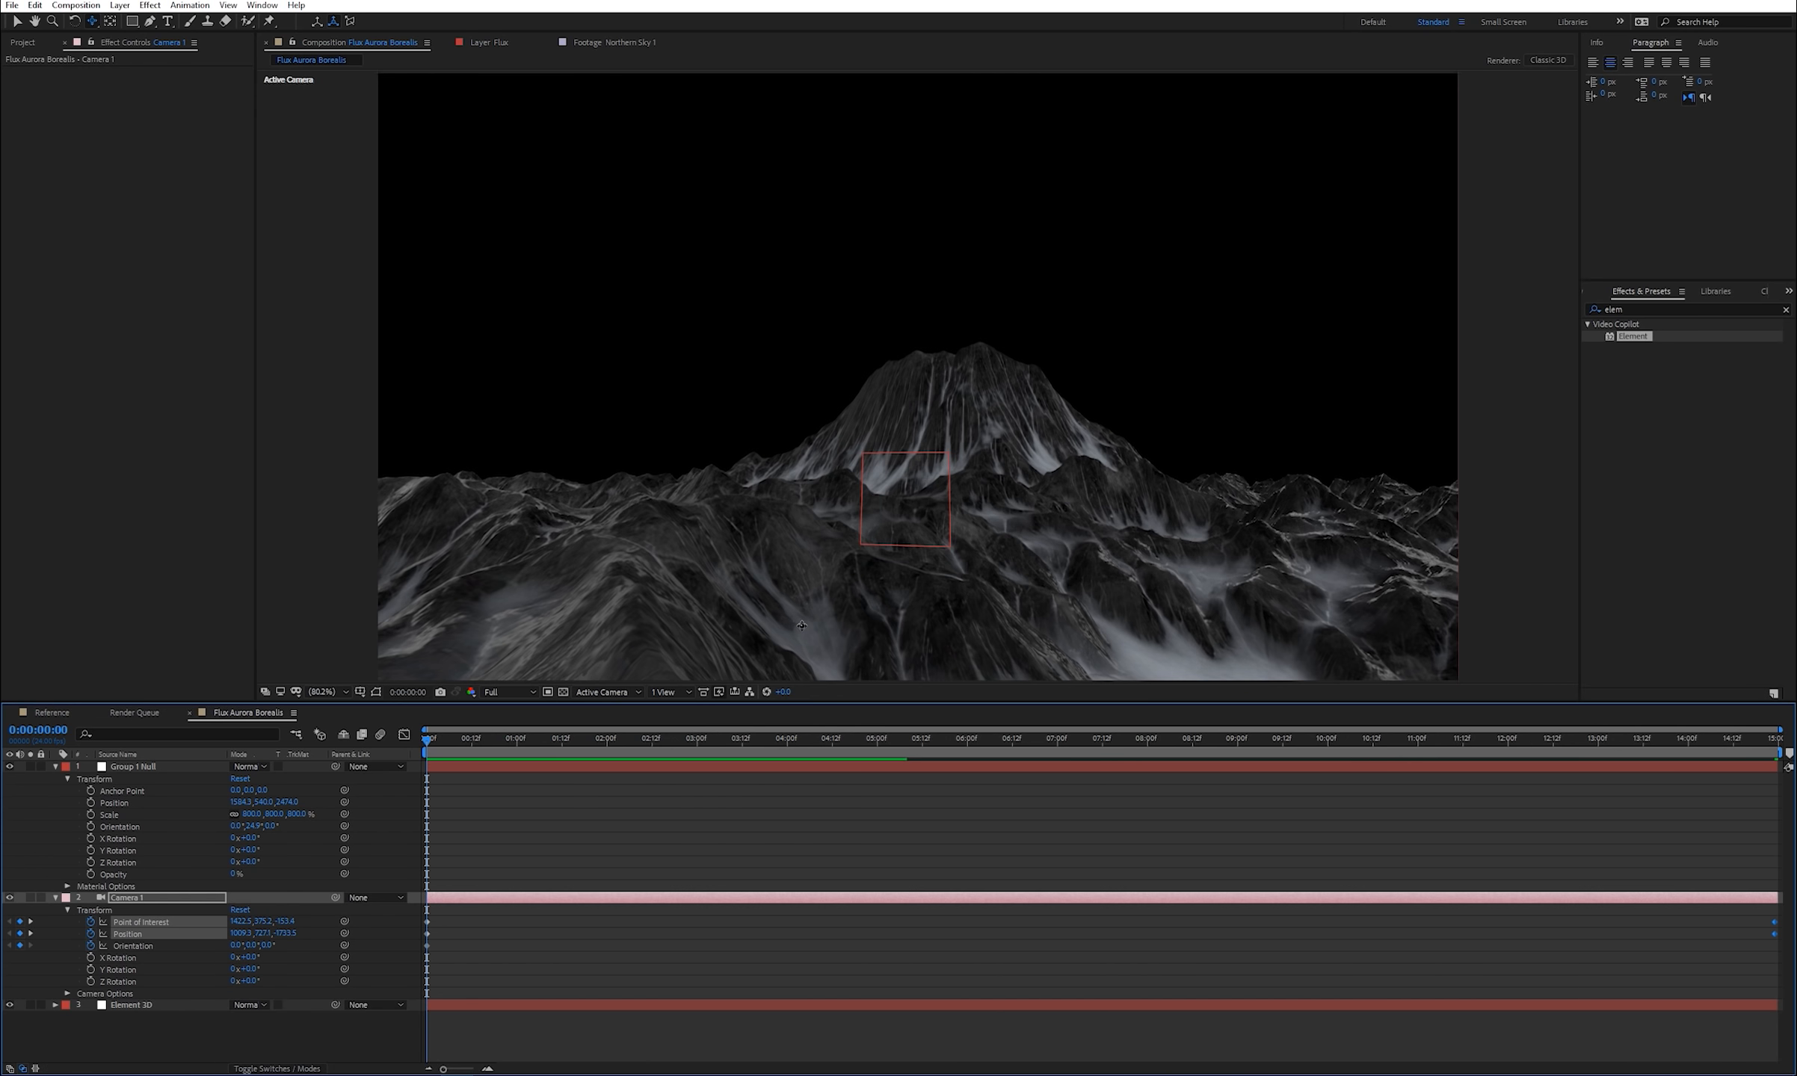
# - Add the expression wiggle(0.5,0.5) to Camera 1's Orientation and preview the resulting camera movement
pyautogui.keyDown('alt'); pyautogui.click(90, 946); pyautogui.keyUp('alt')
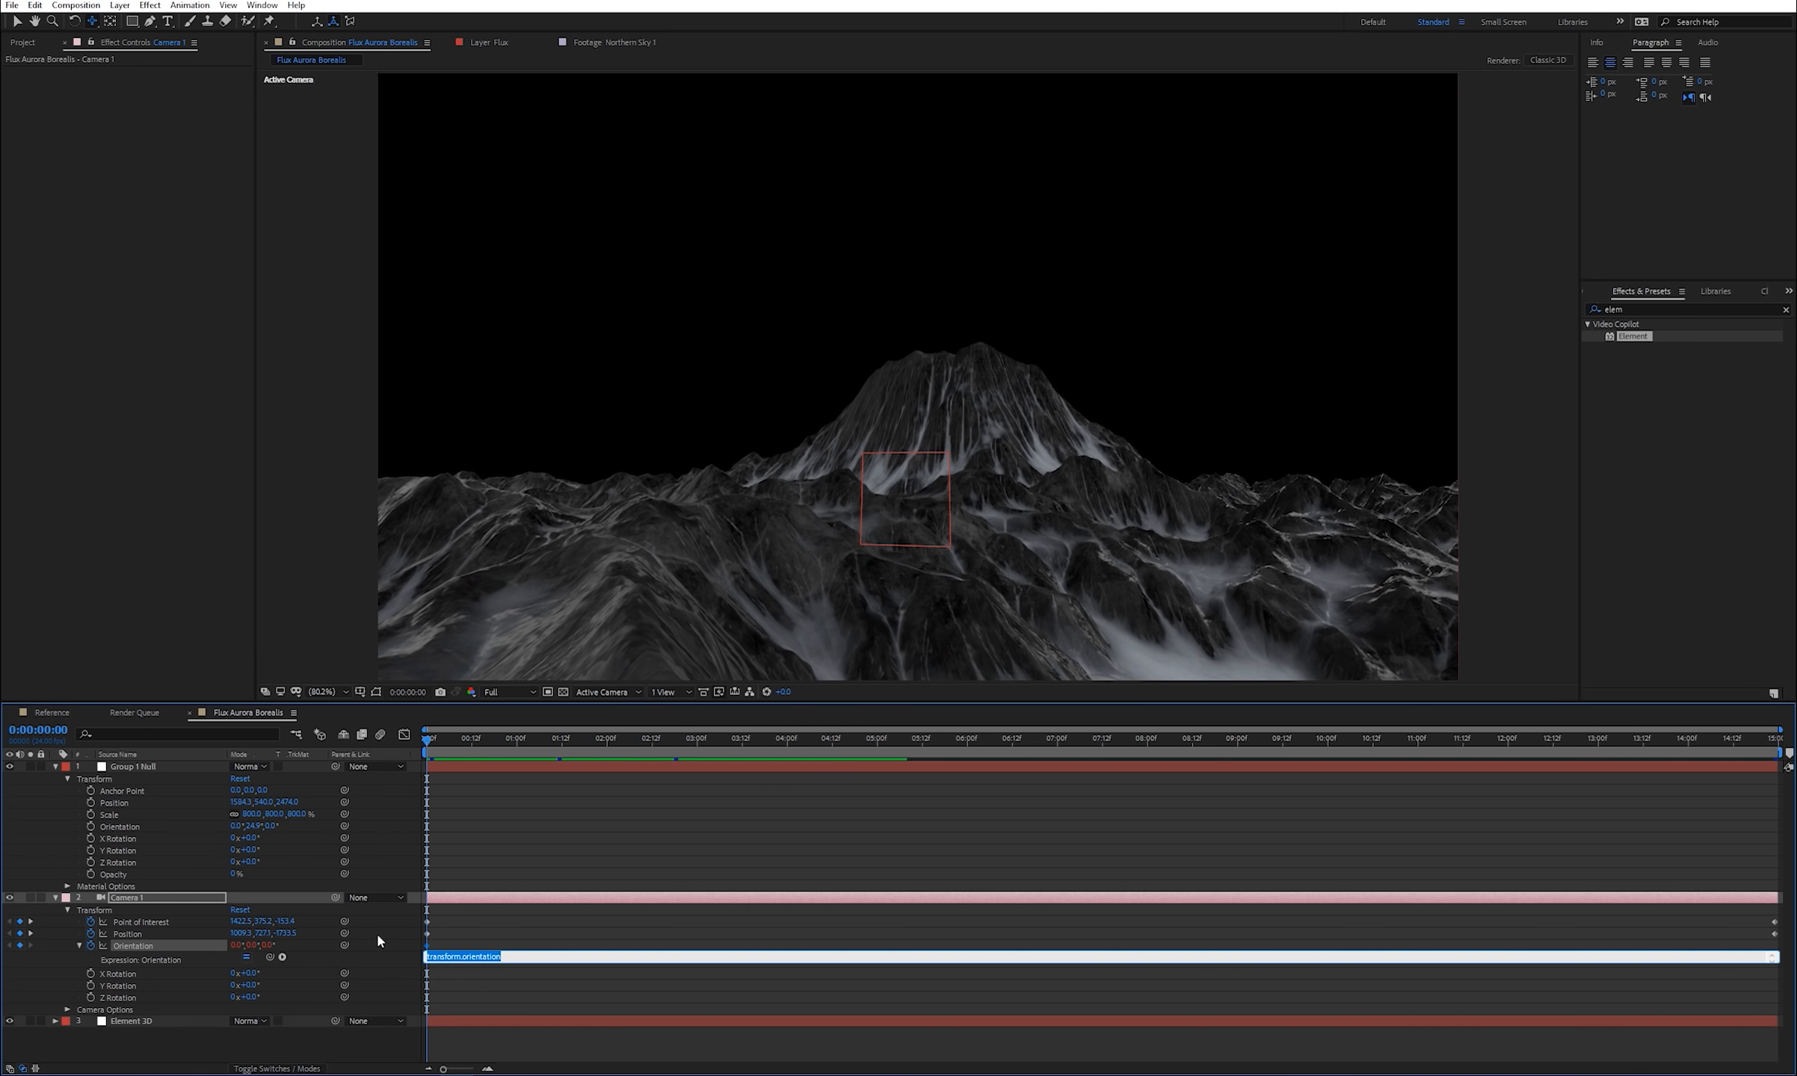
pyautogui.write('wiggle')
pyautogui.write('(0.5,0.5')
pyautogui.write(')')
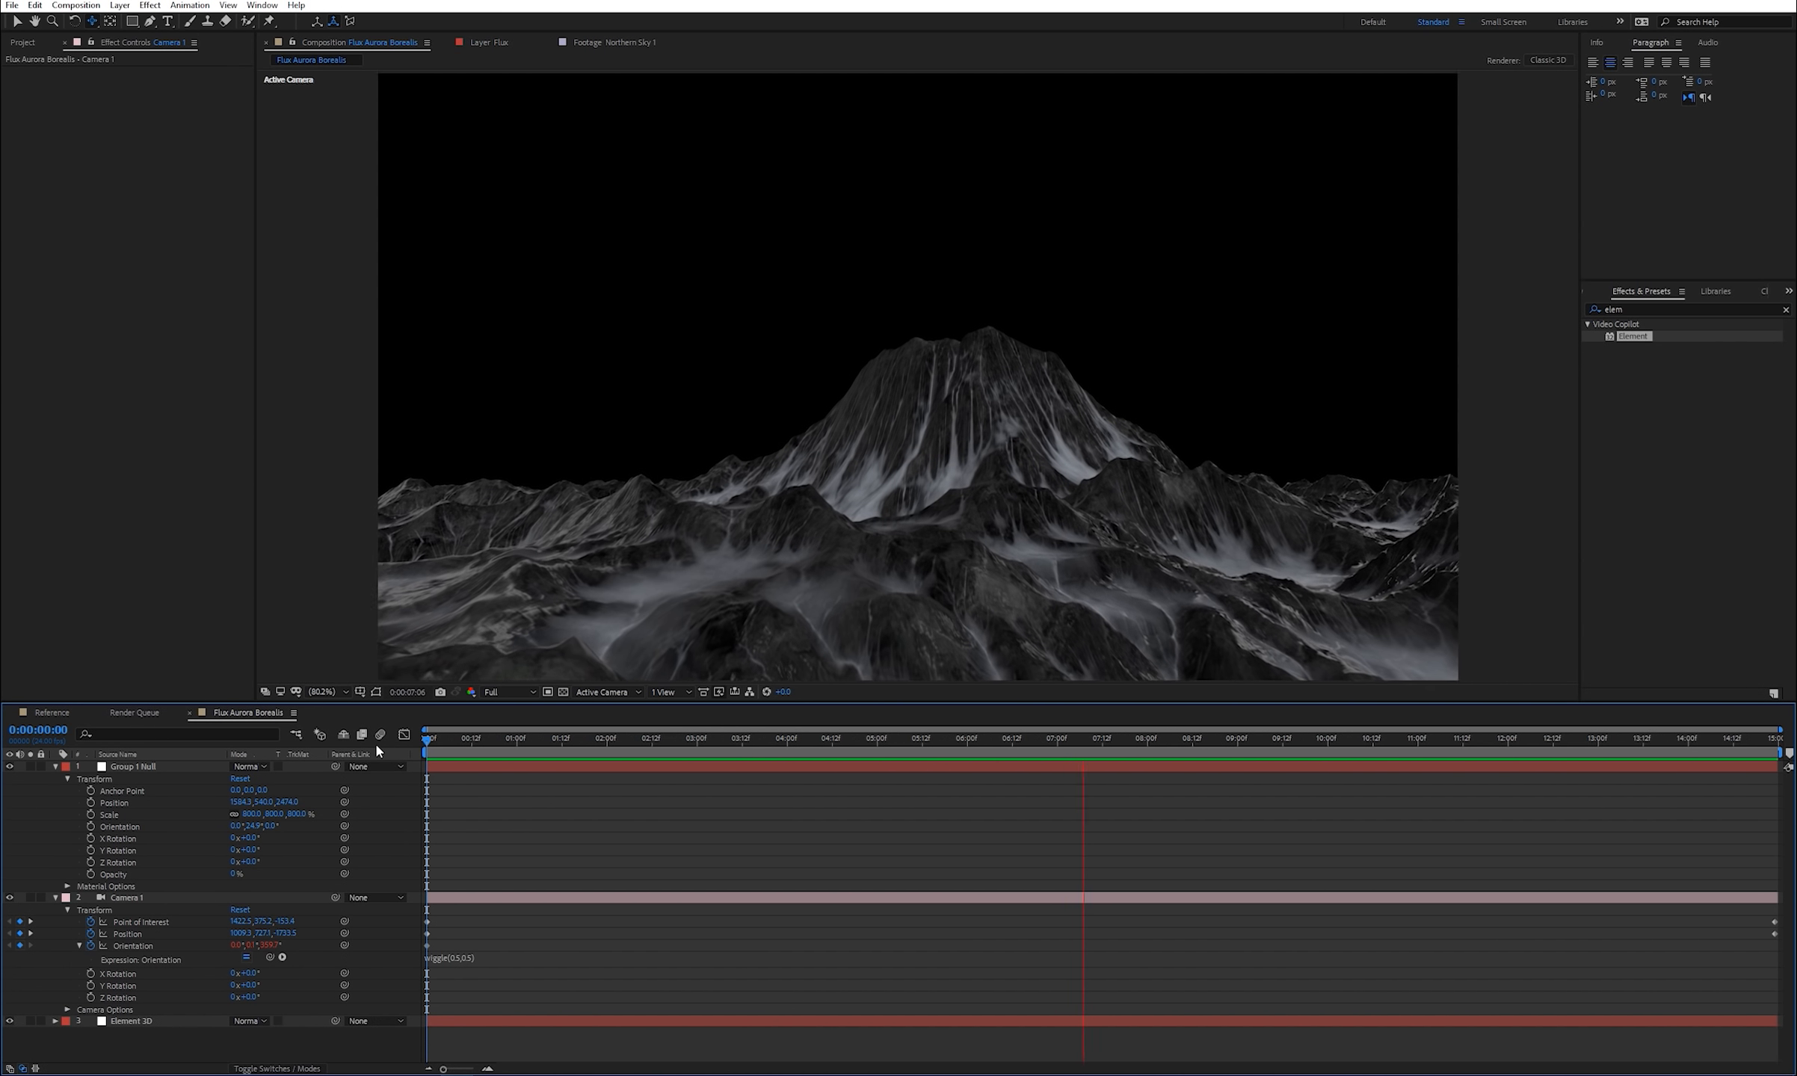
pyautogui.click(756, 768)
pyautogui.press('space')
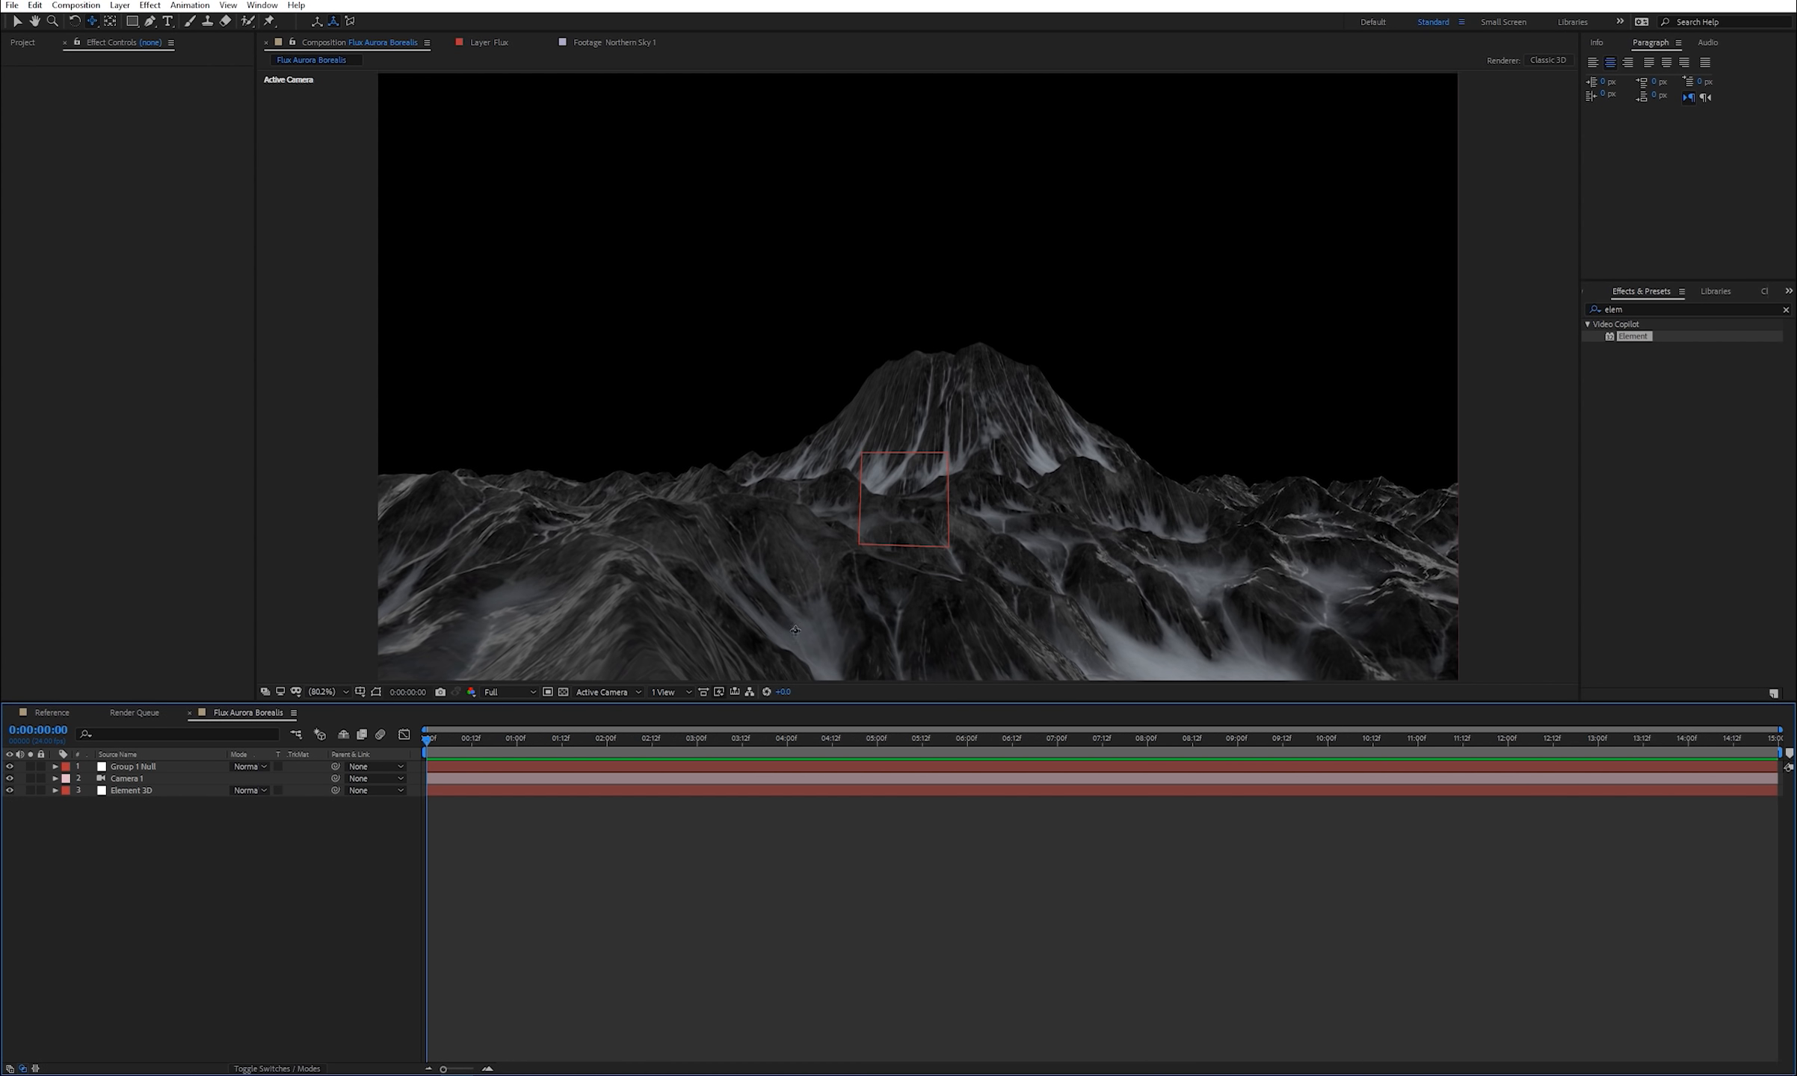
# - Start a new light layer and set its light type to Point
pyautogui.click(119, 4)
pyautogui.moveTo(138, 21)
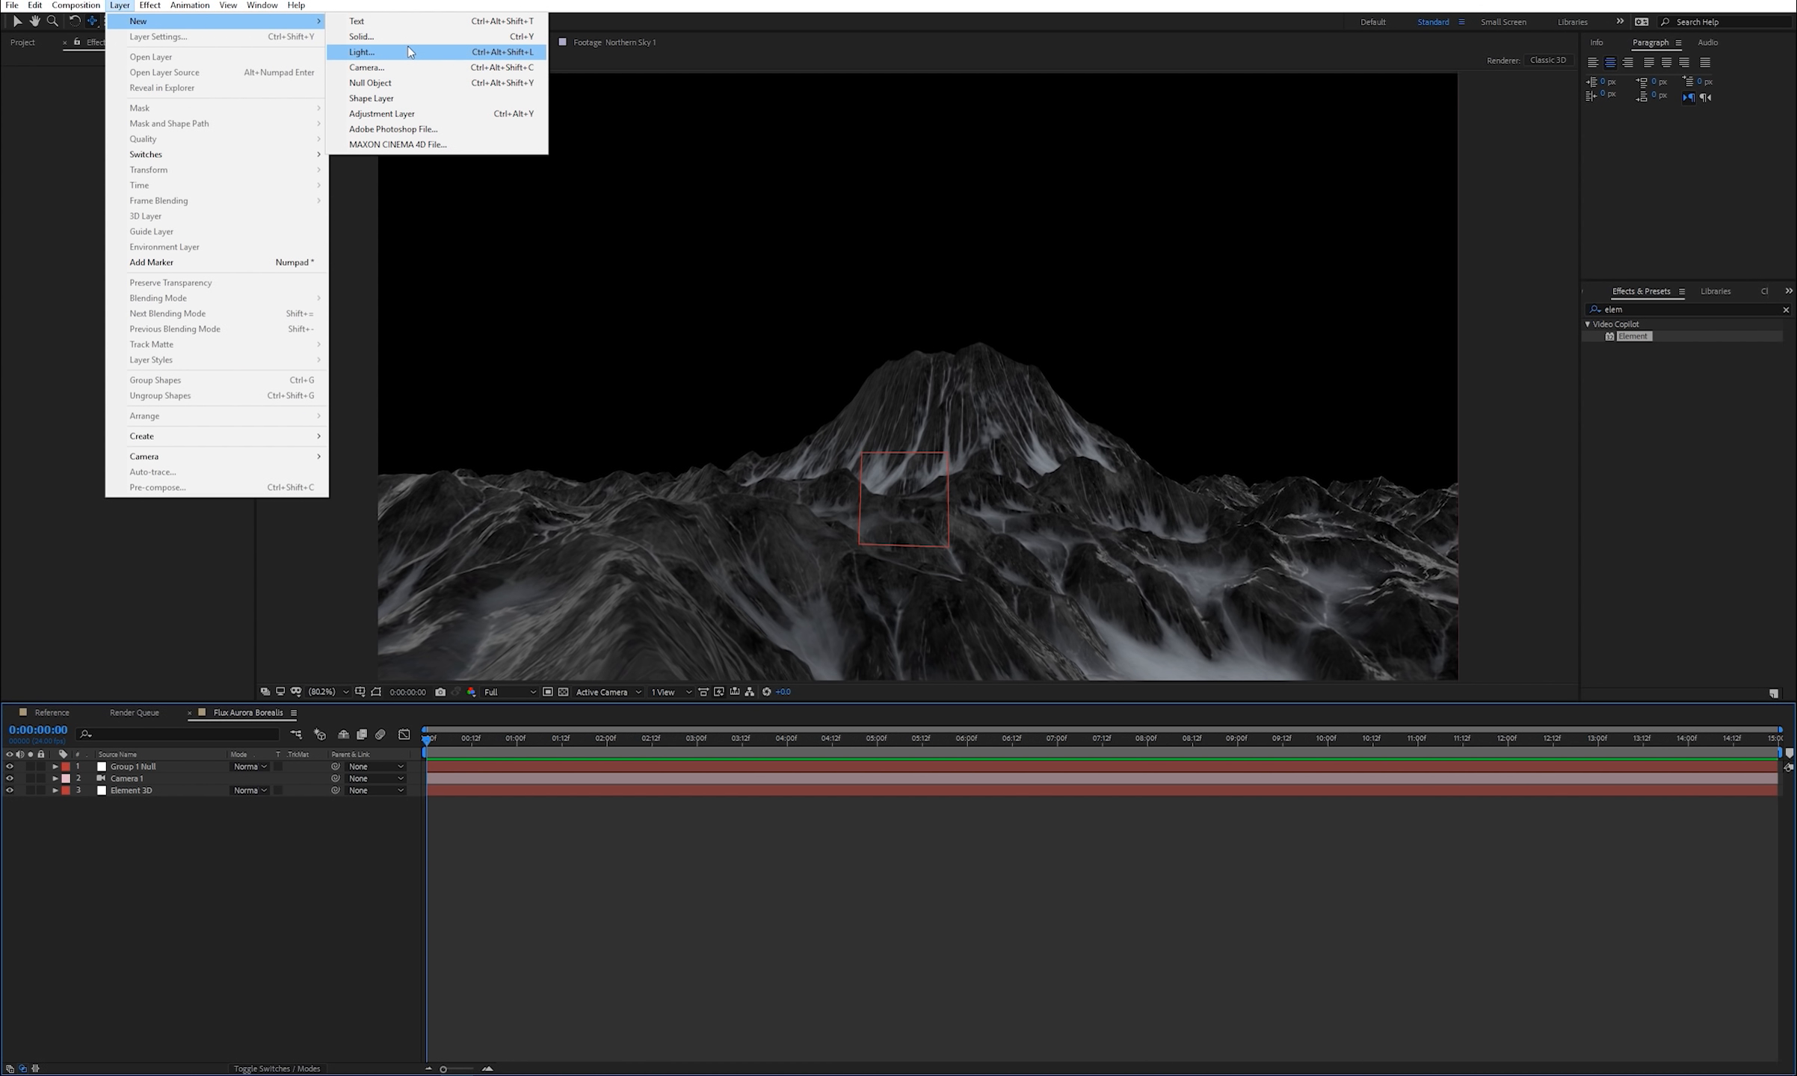
pyautogui.click(408, 48)
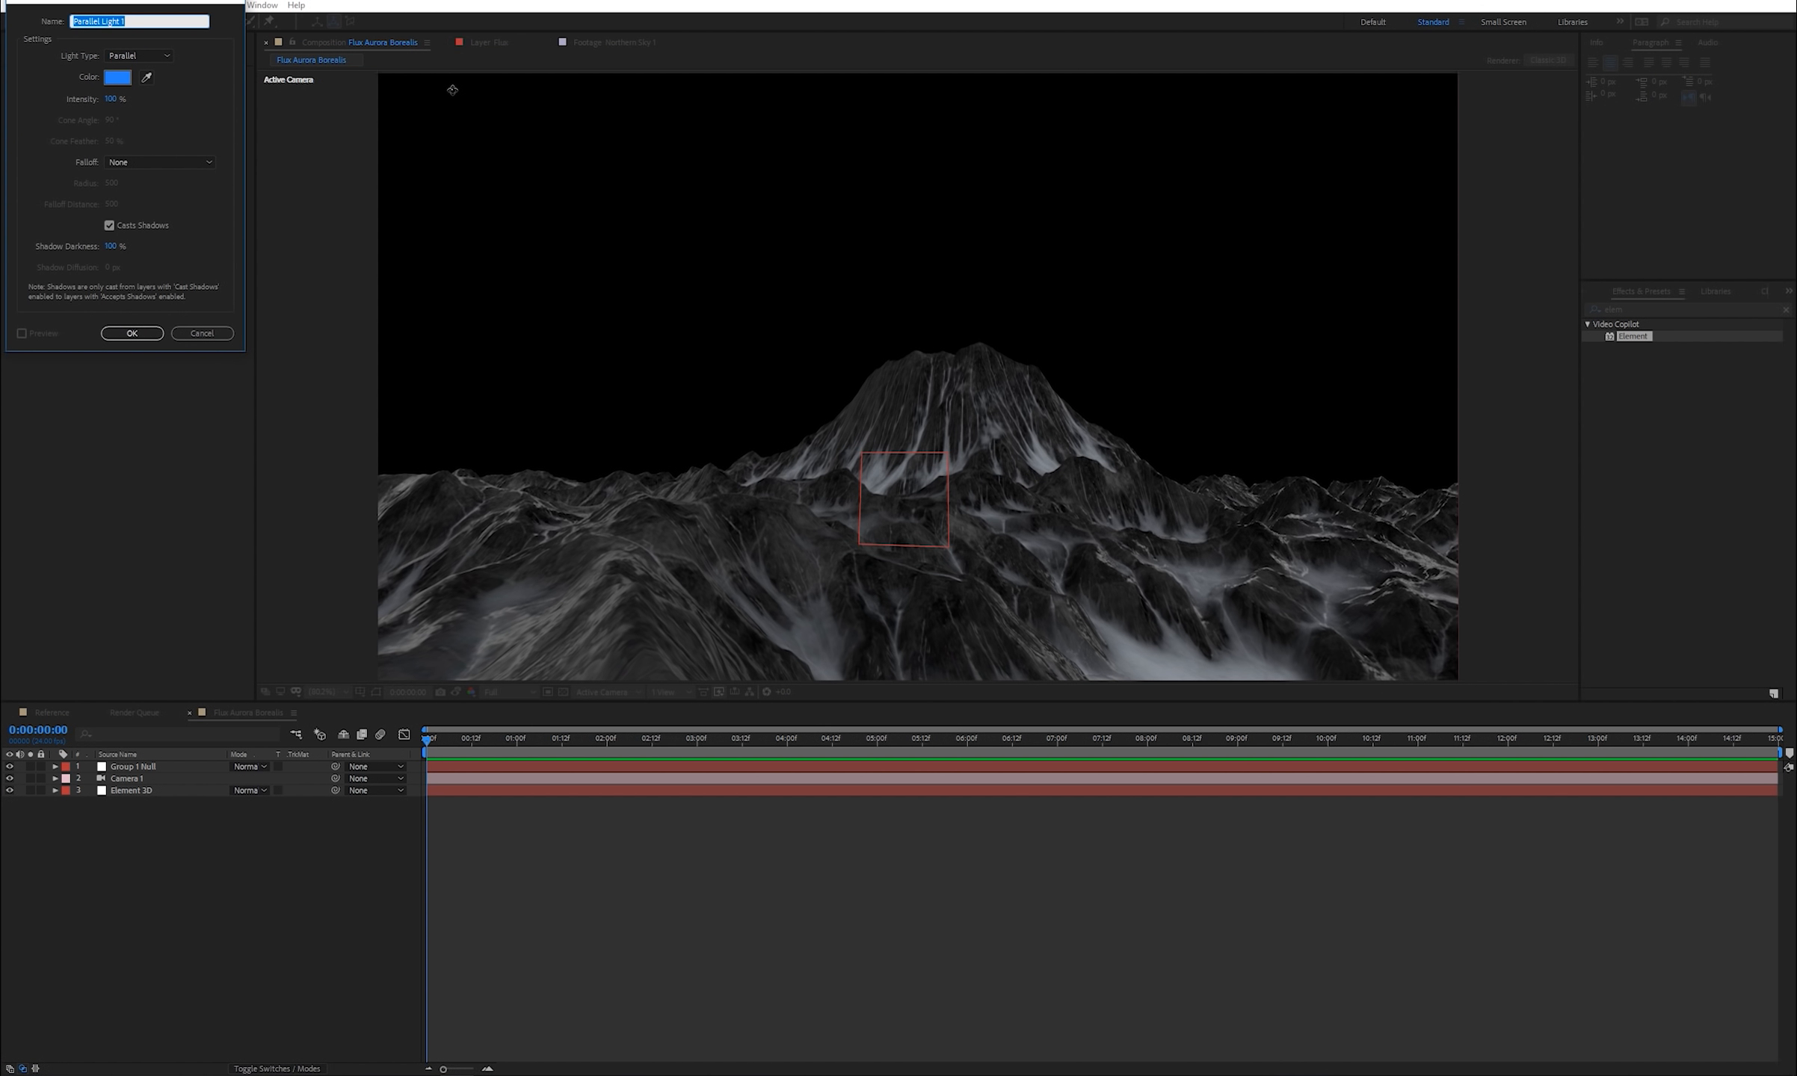
pyautogui.moveTo(90, 2); pyautogui.dragTo(965, 244)
pyautogui.click(1027, 305)
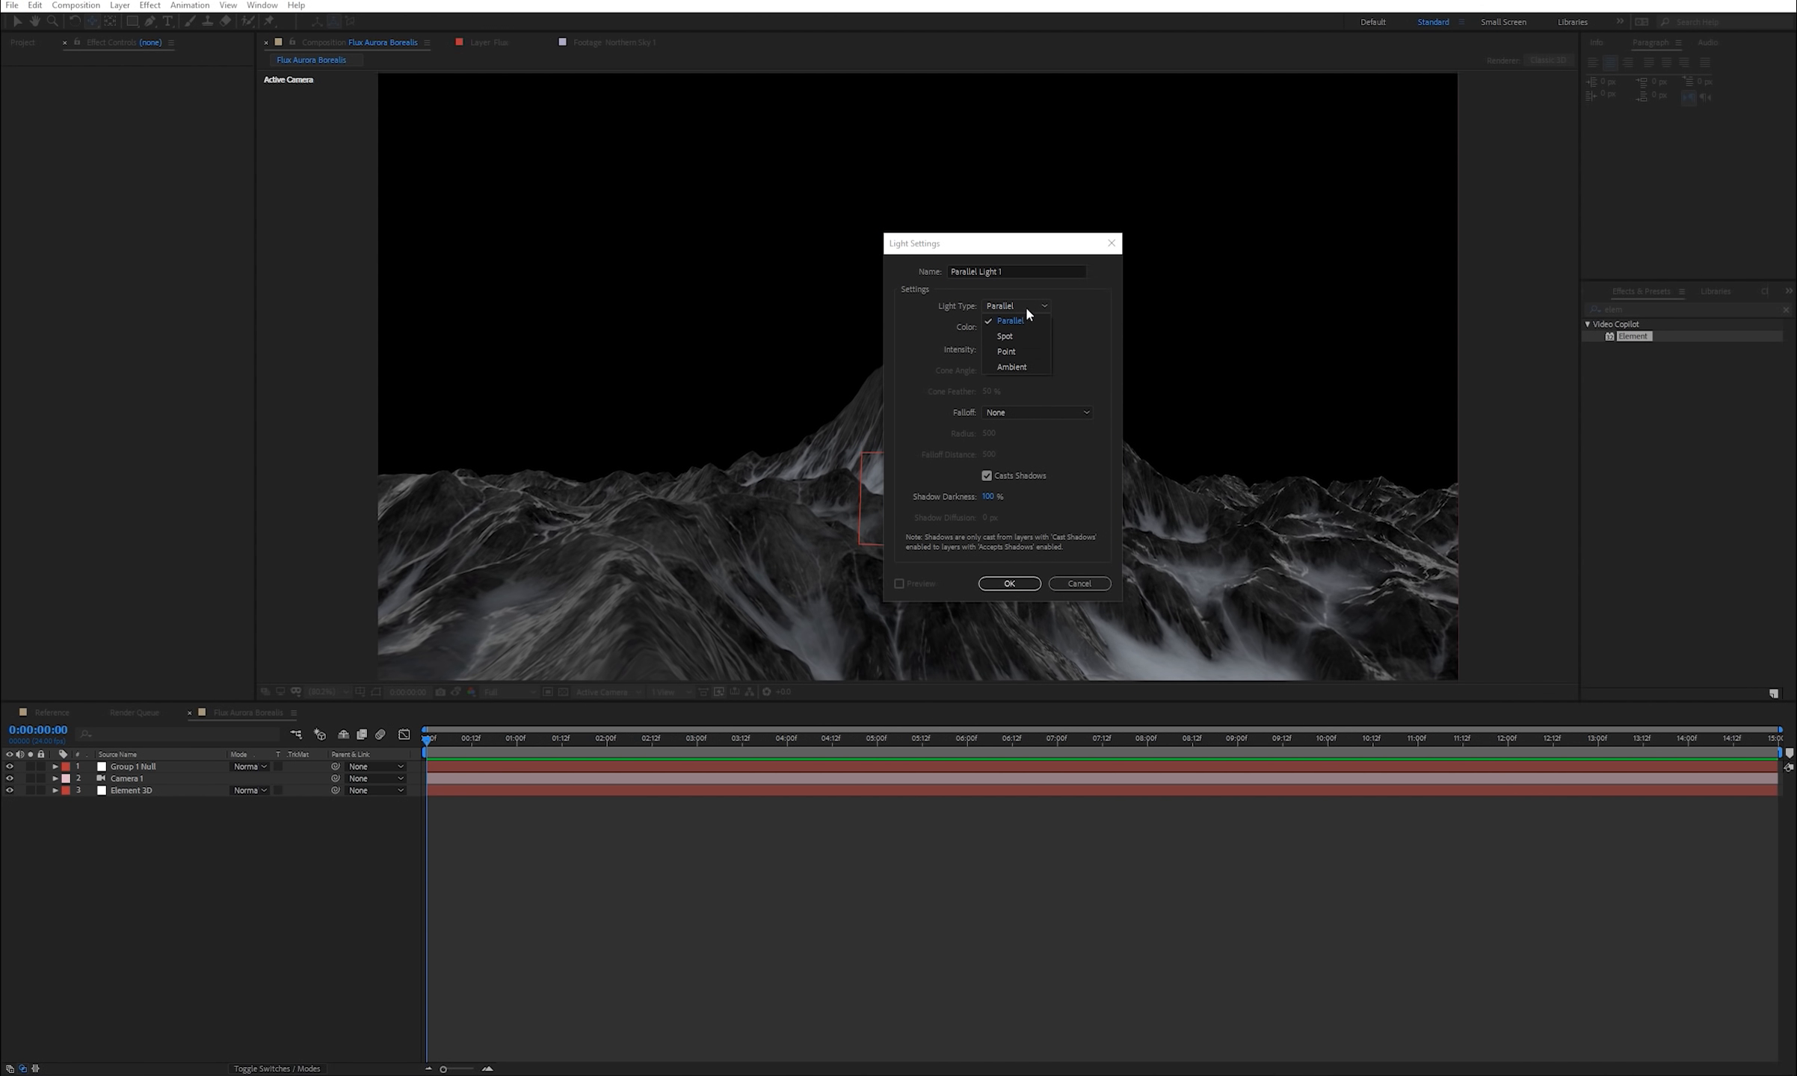
pyautogui.click(1027, 351)
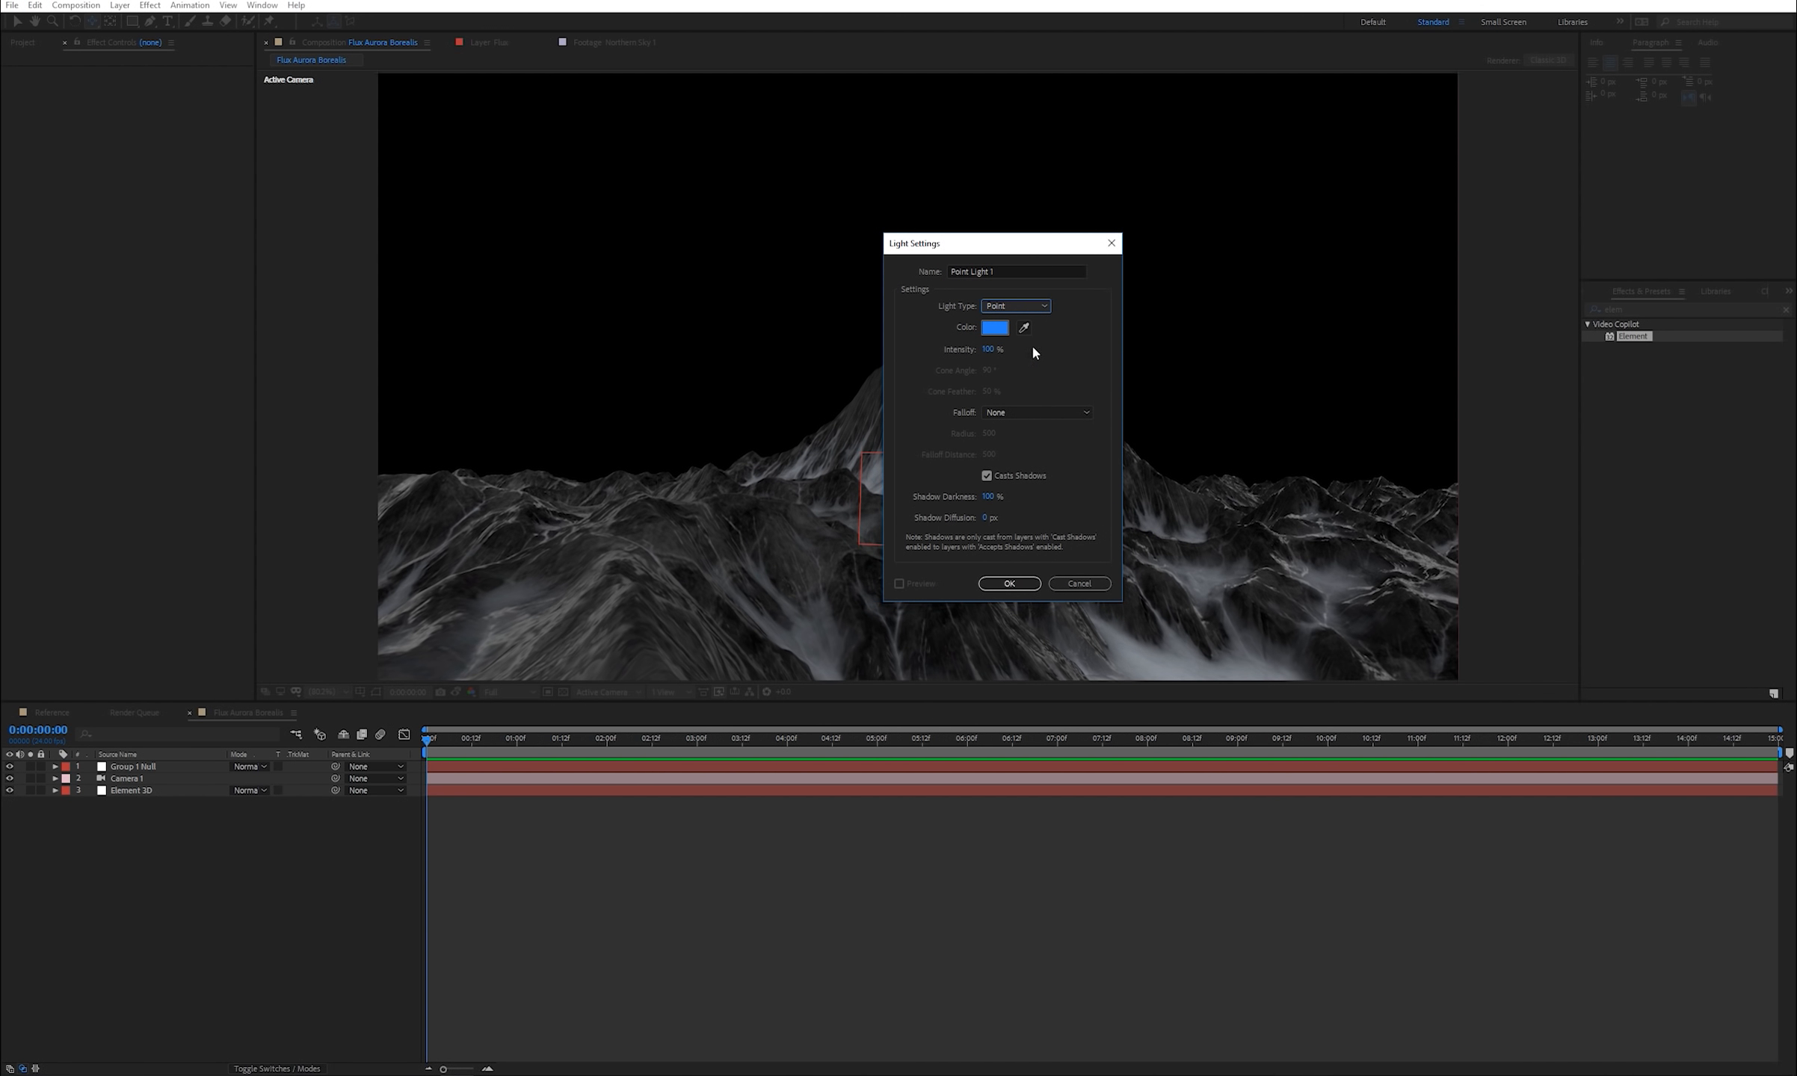
# - Set the new point light's colour to a fully saturated bright green, hex 00FF9D
pyautogui.click(993, 328)
pyautogui.moveTo(206, 10); pyautogui.dragTo(889, 148)
pyautogui.click(903, 267)
pyautogui.click(883, 169)
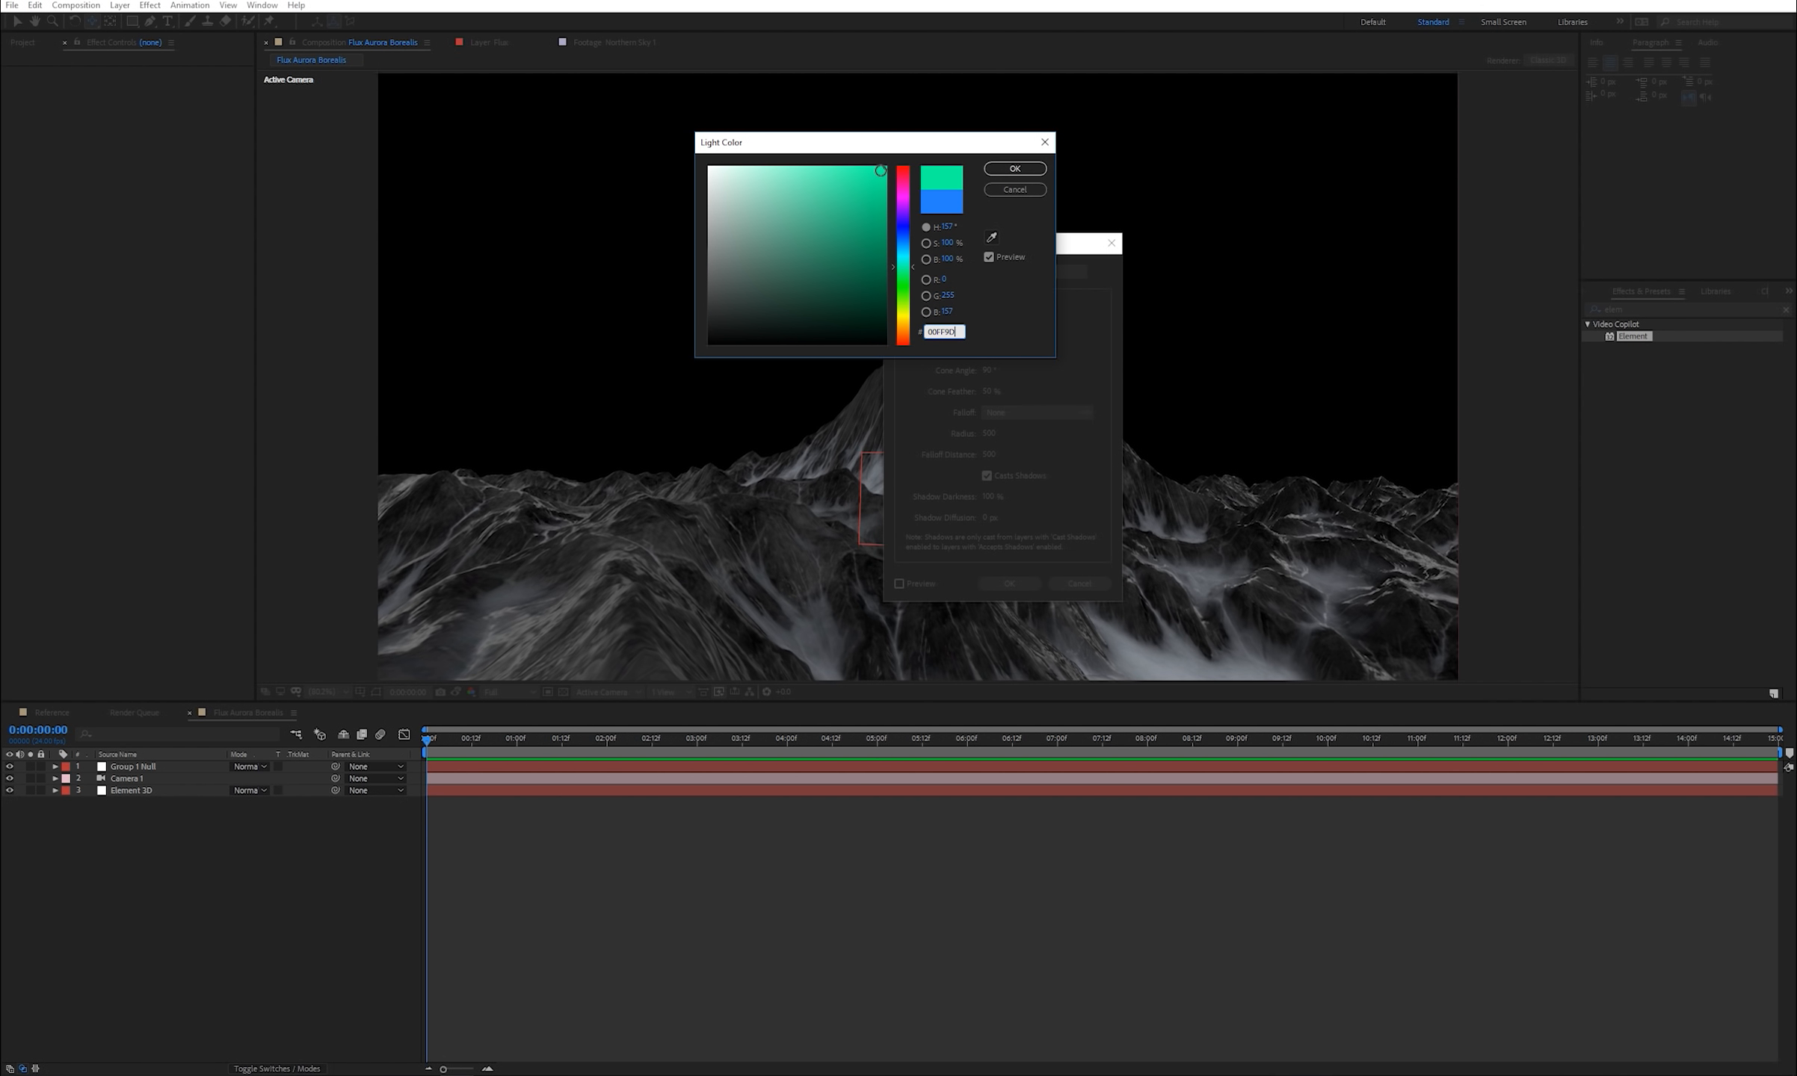
pyautogui.click(1014, 170)
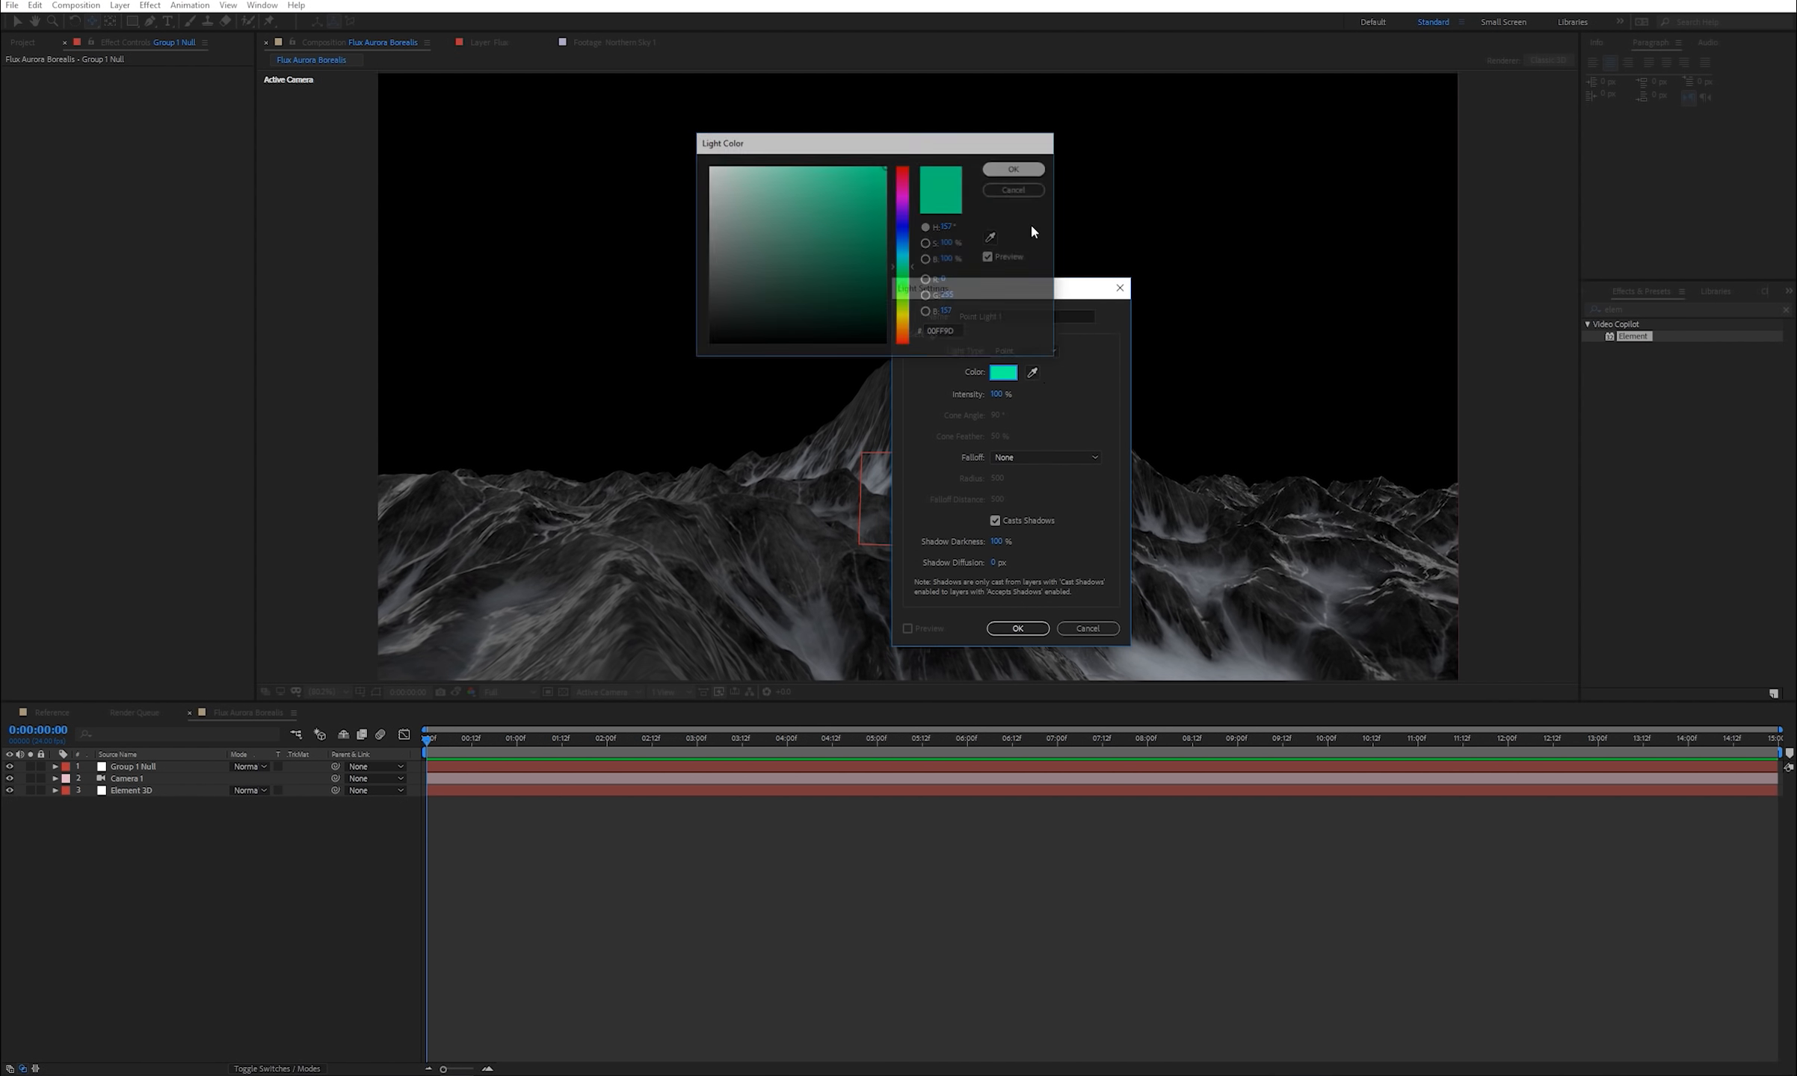
# - Set the point light's intensity to 6% and shadow diffusion to 275 px, and create the light
pyautogui.click(997, 394)
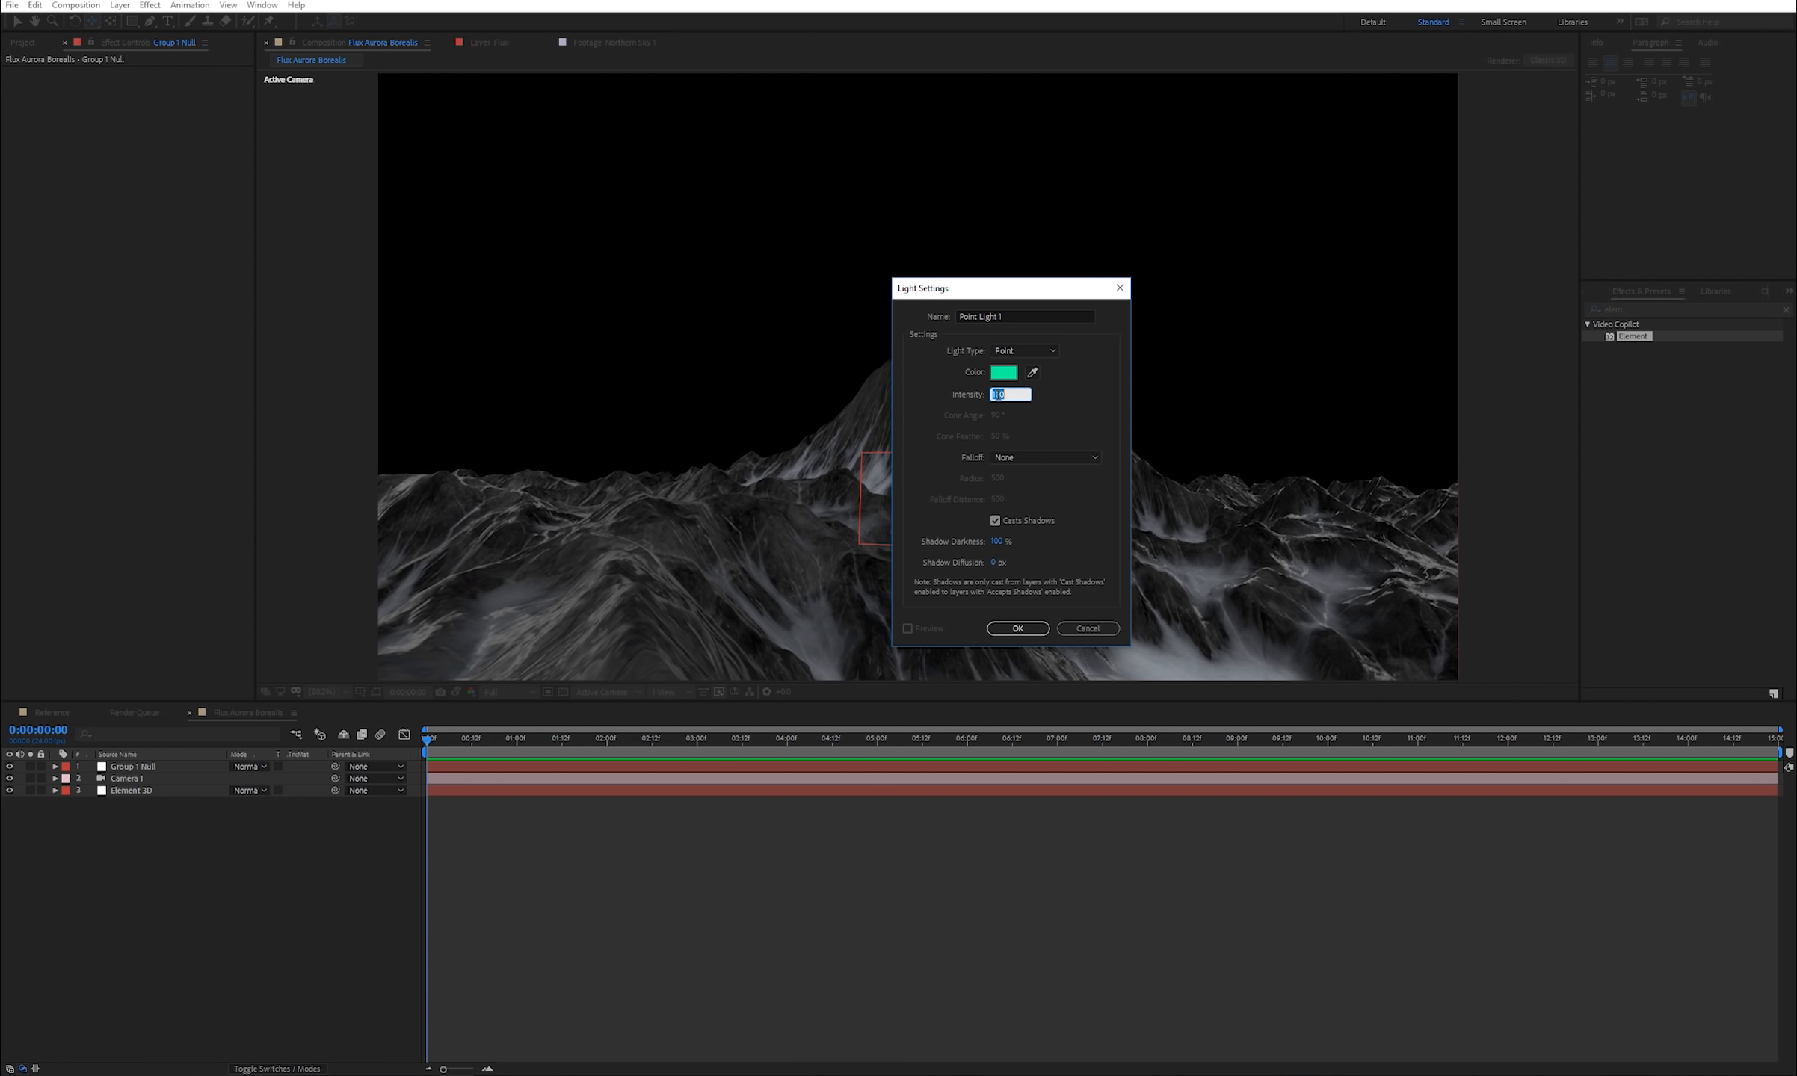
pyautogui.write('6')
pyautogui.click(992, 563)
pyautogui.write('275')
pyautogui.click(1017, 628)
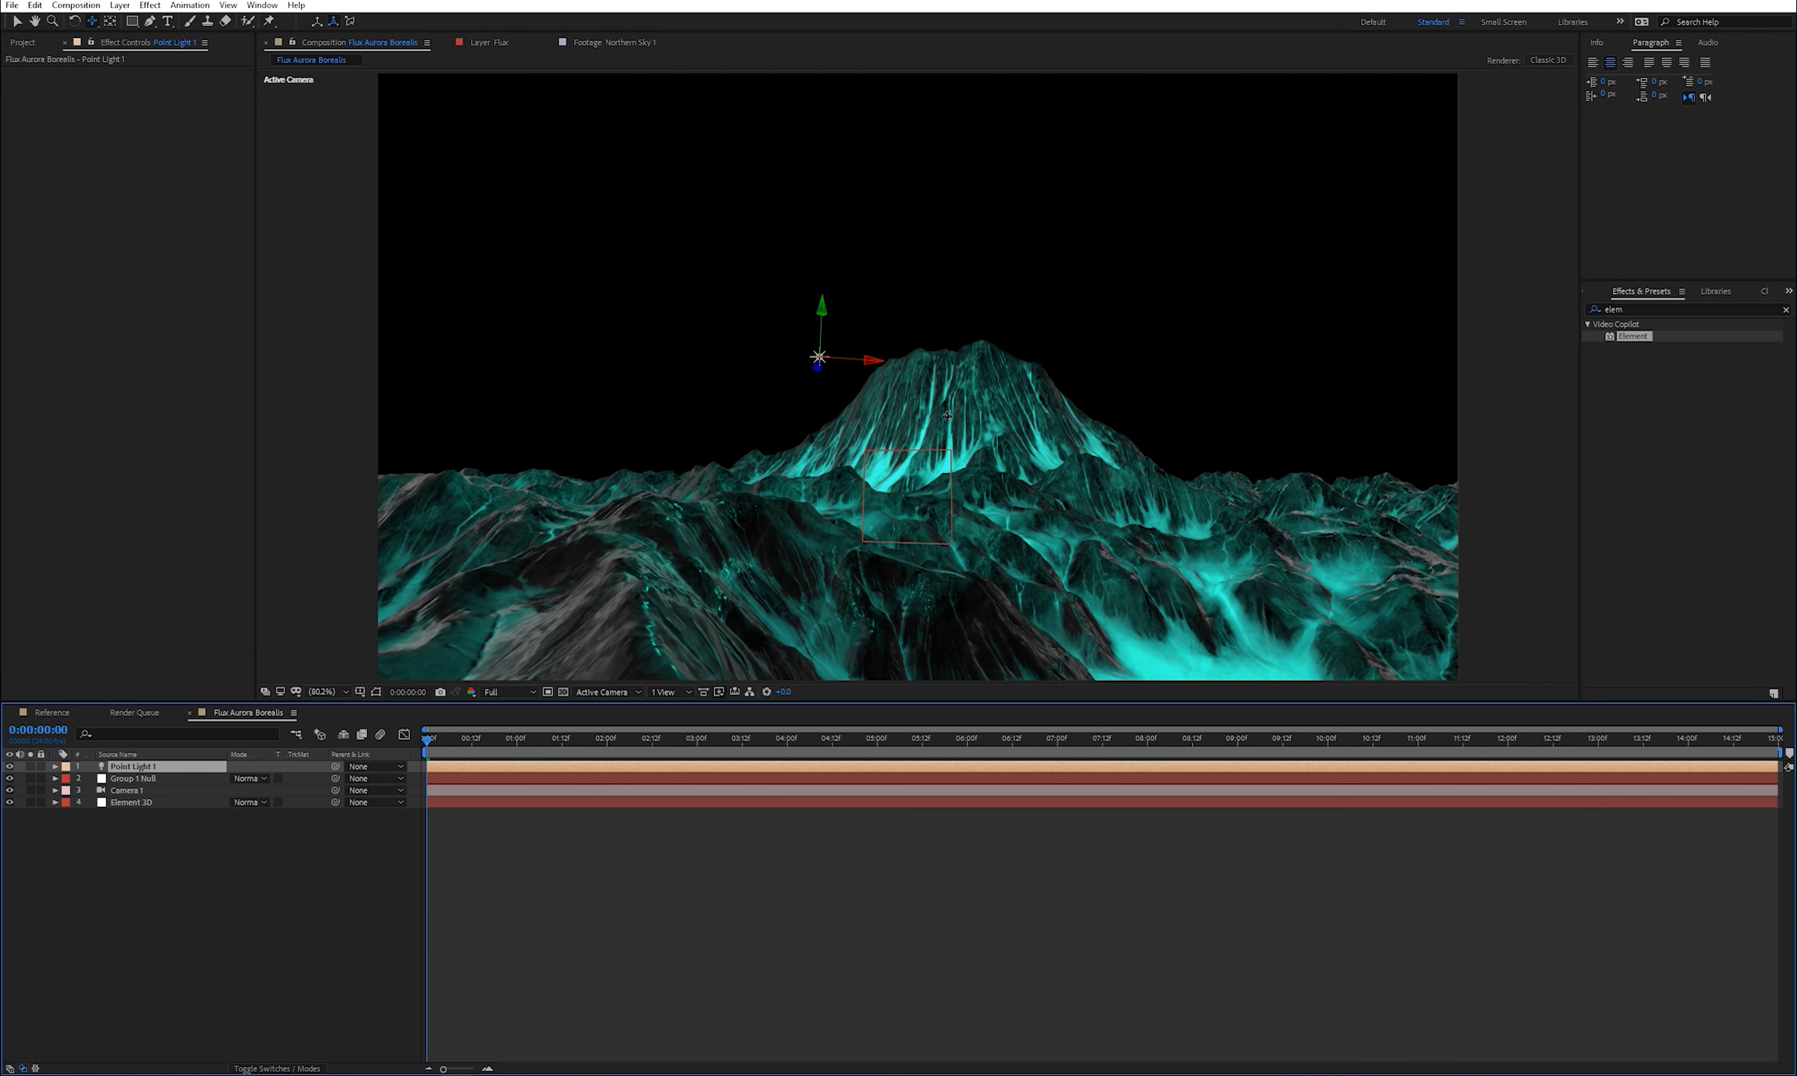
# - In the Element 3D layer's lighting render settings, set Light Falloff to 0.27
pyautogui.press('v')
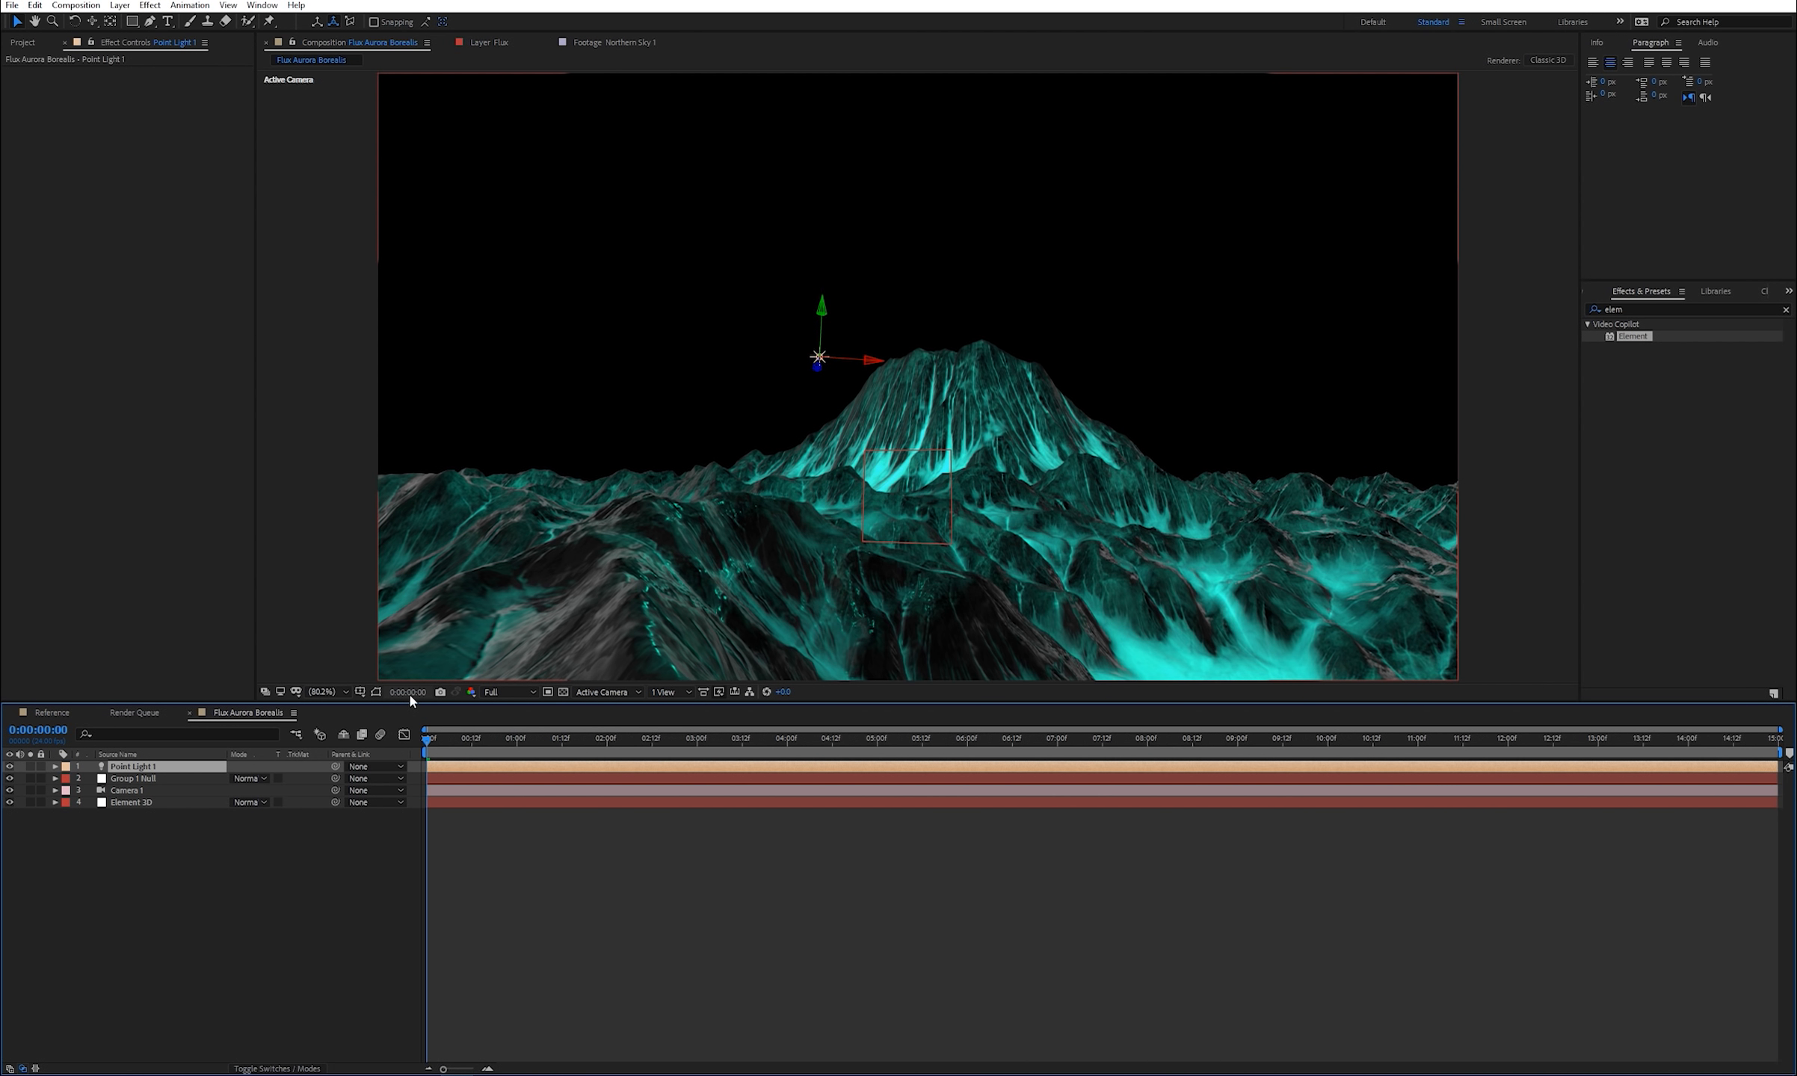
pyautogui.click(129, 803)
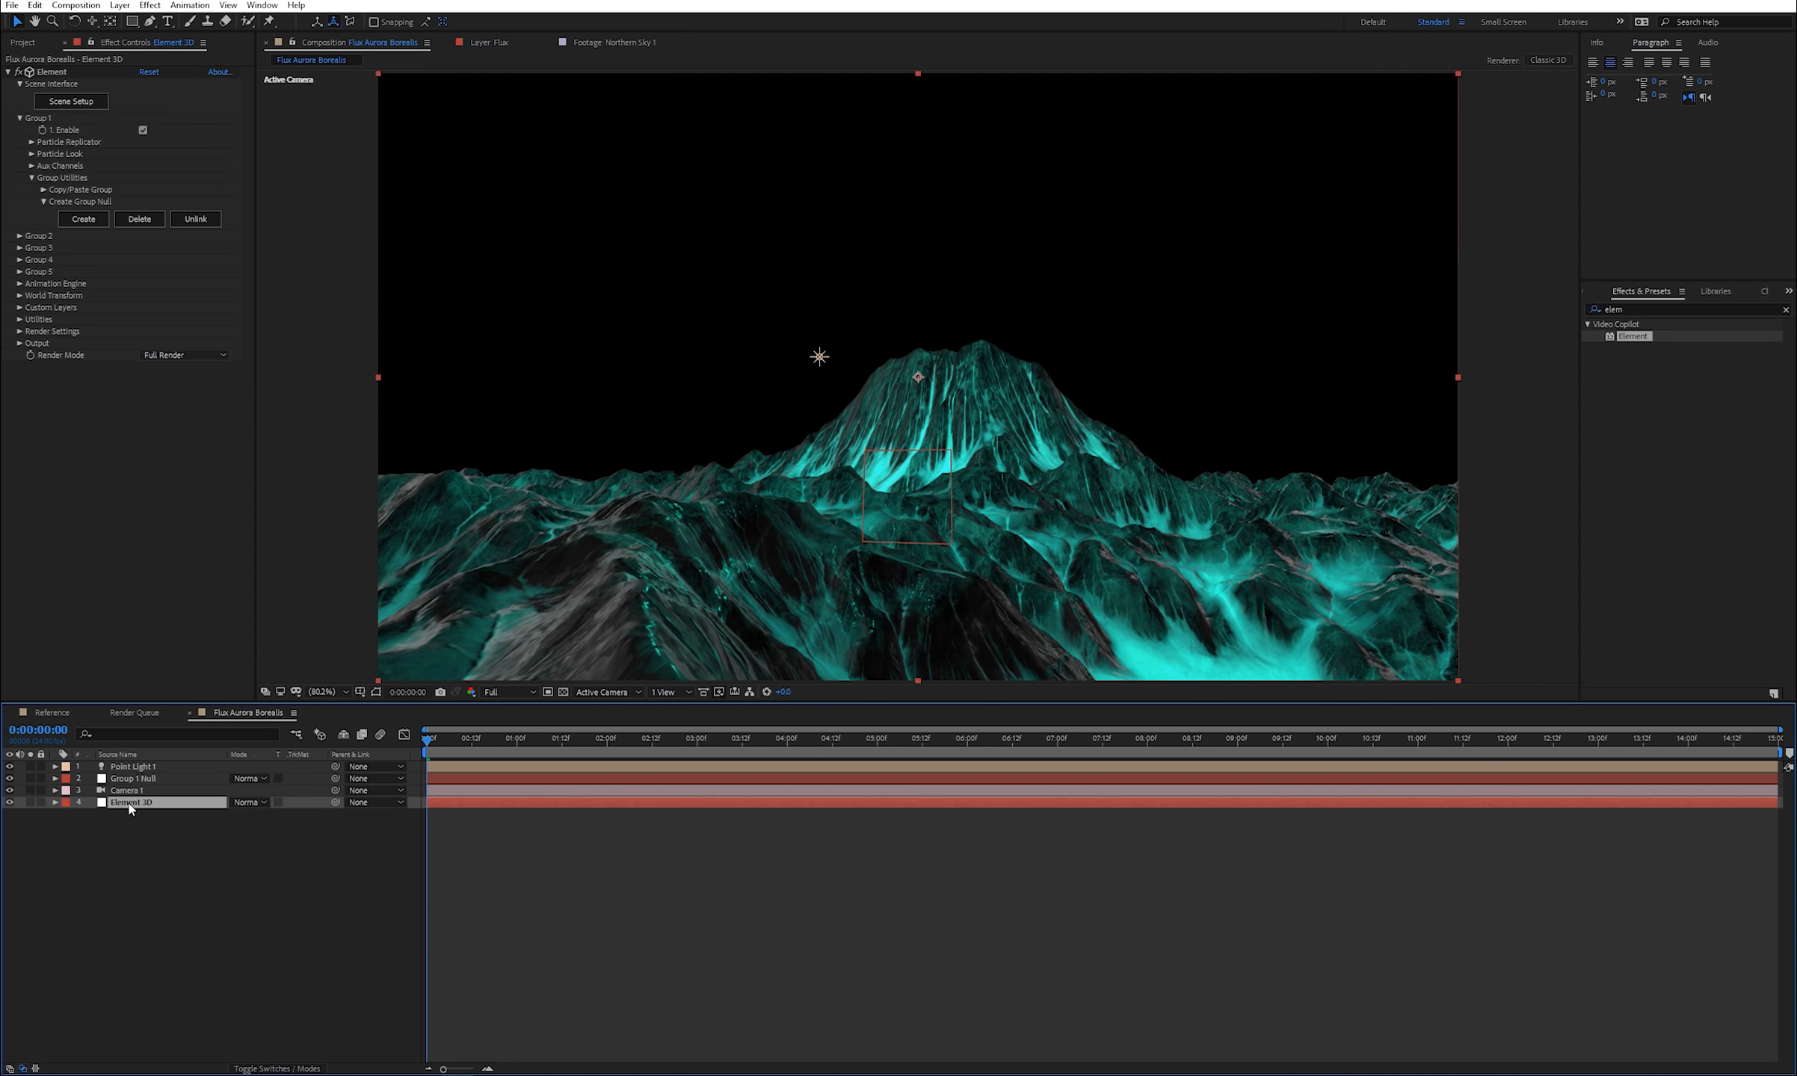
pyautogui.click(19, 331)
pyautogui.click(32, 356)
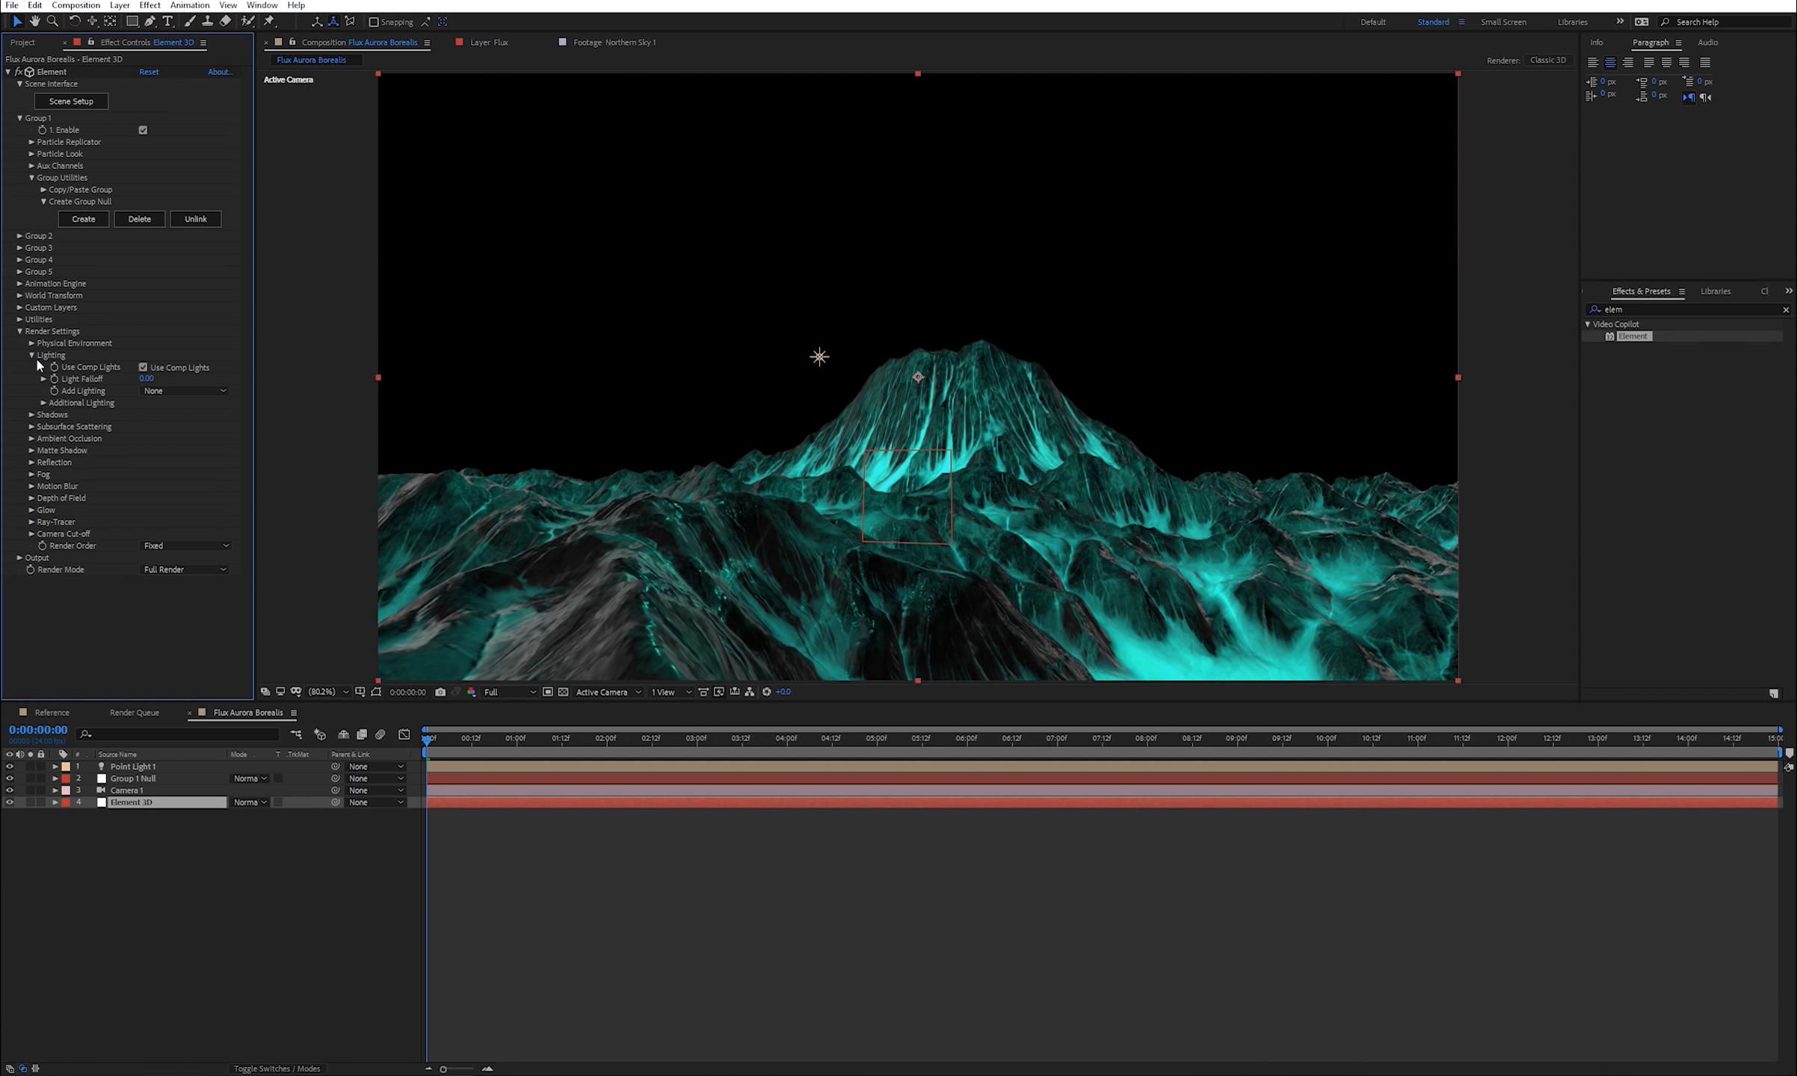
pyautogui.click(148, 380)
pyautogui.write('0.27')
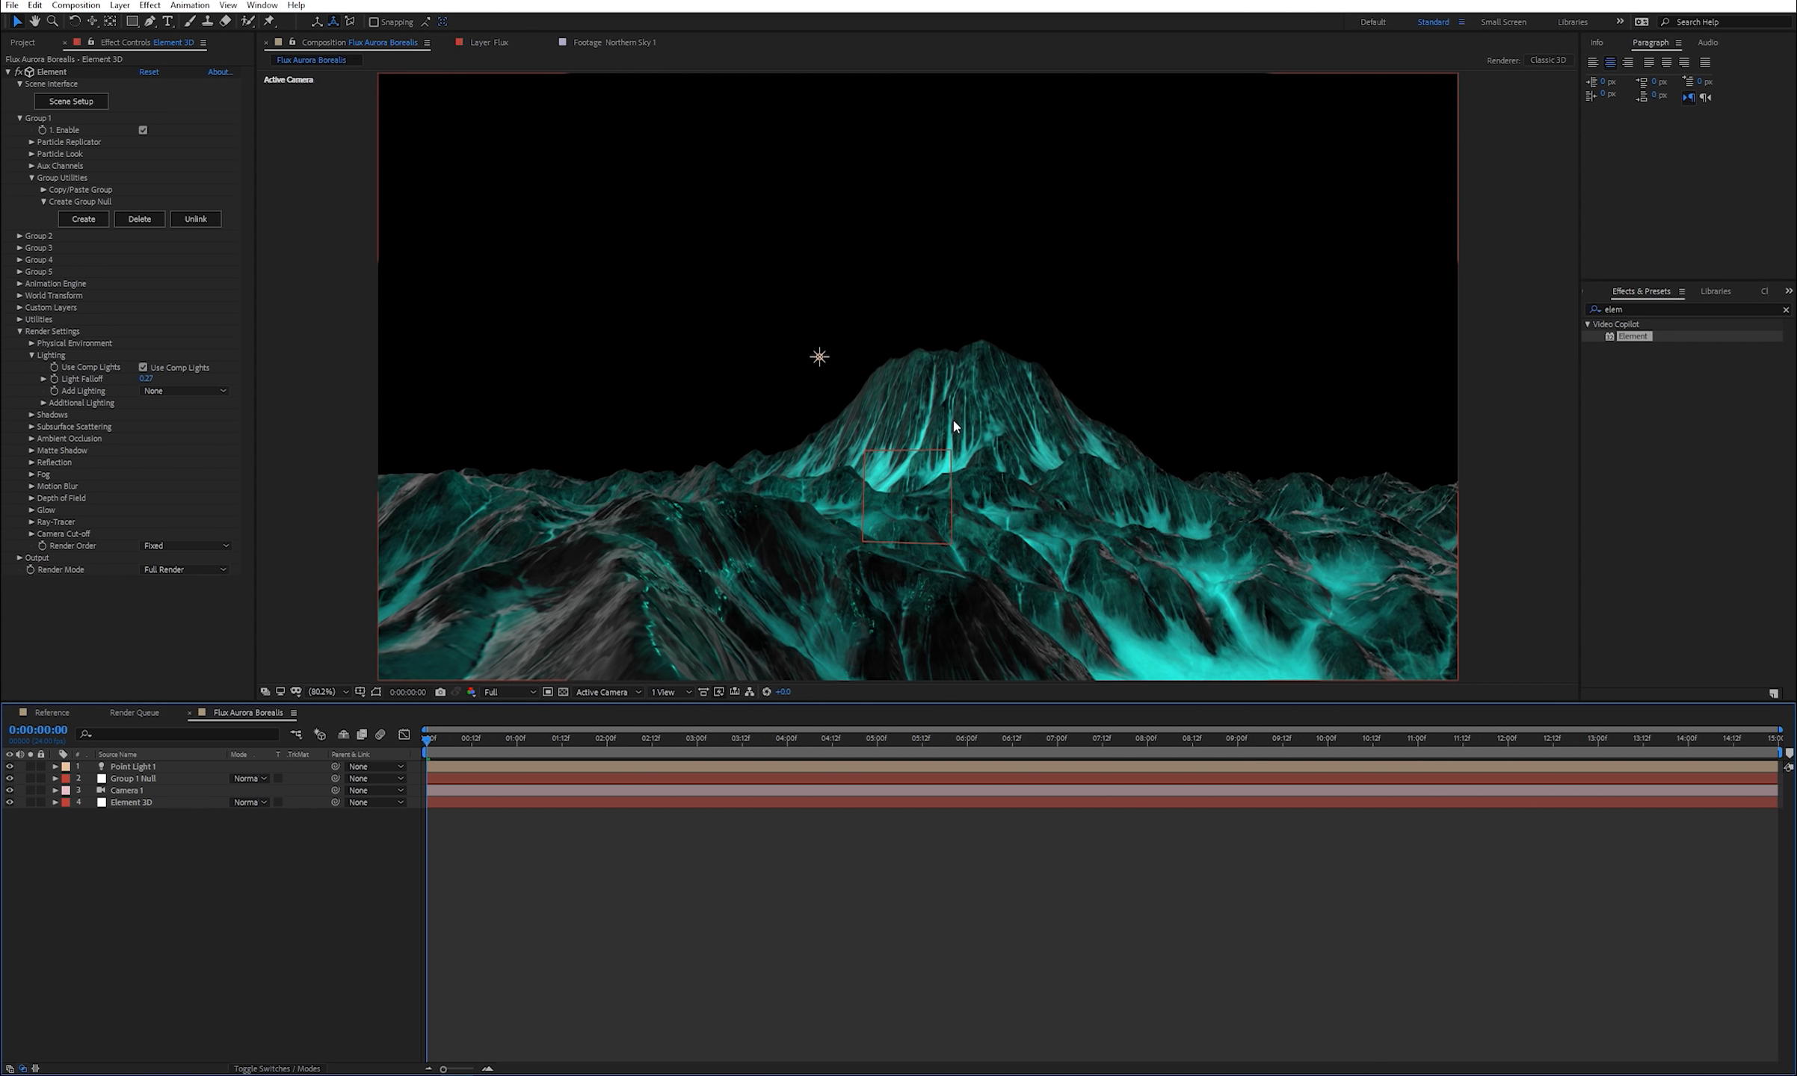
# - Move Point Light 1 to the left and up, and push it deeper along Z behind the foreground ridges
pyautogui.click(149, 765)
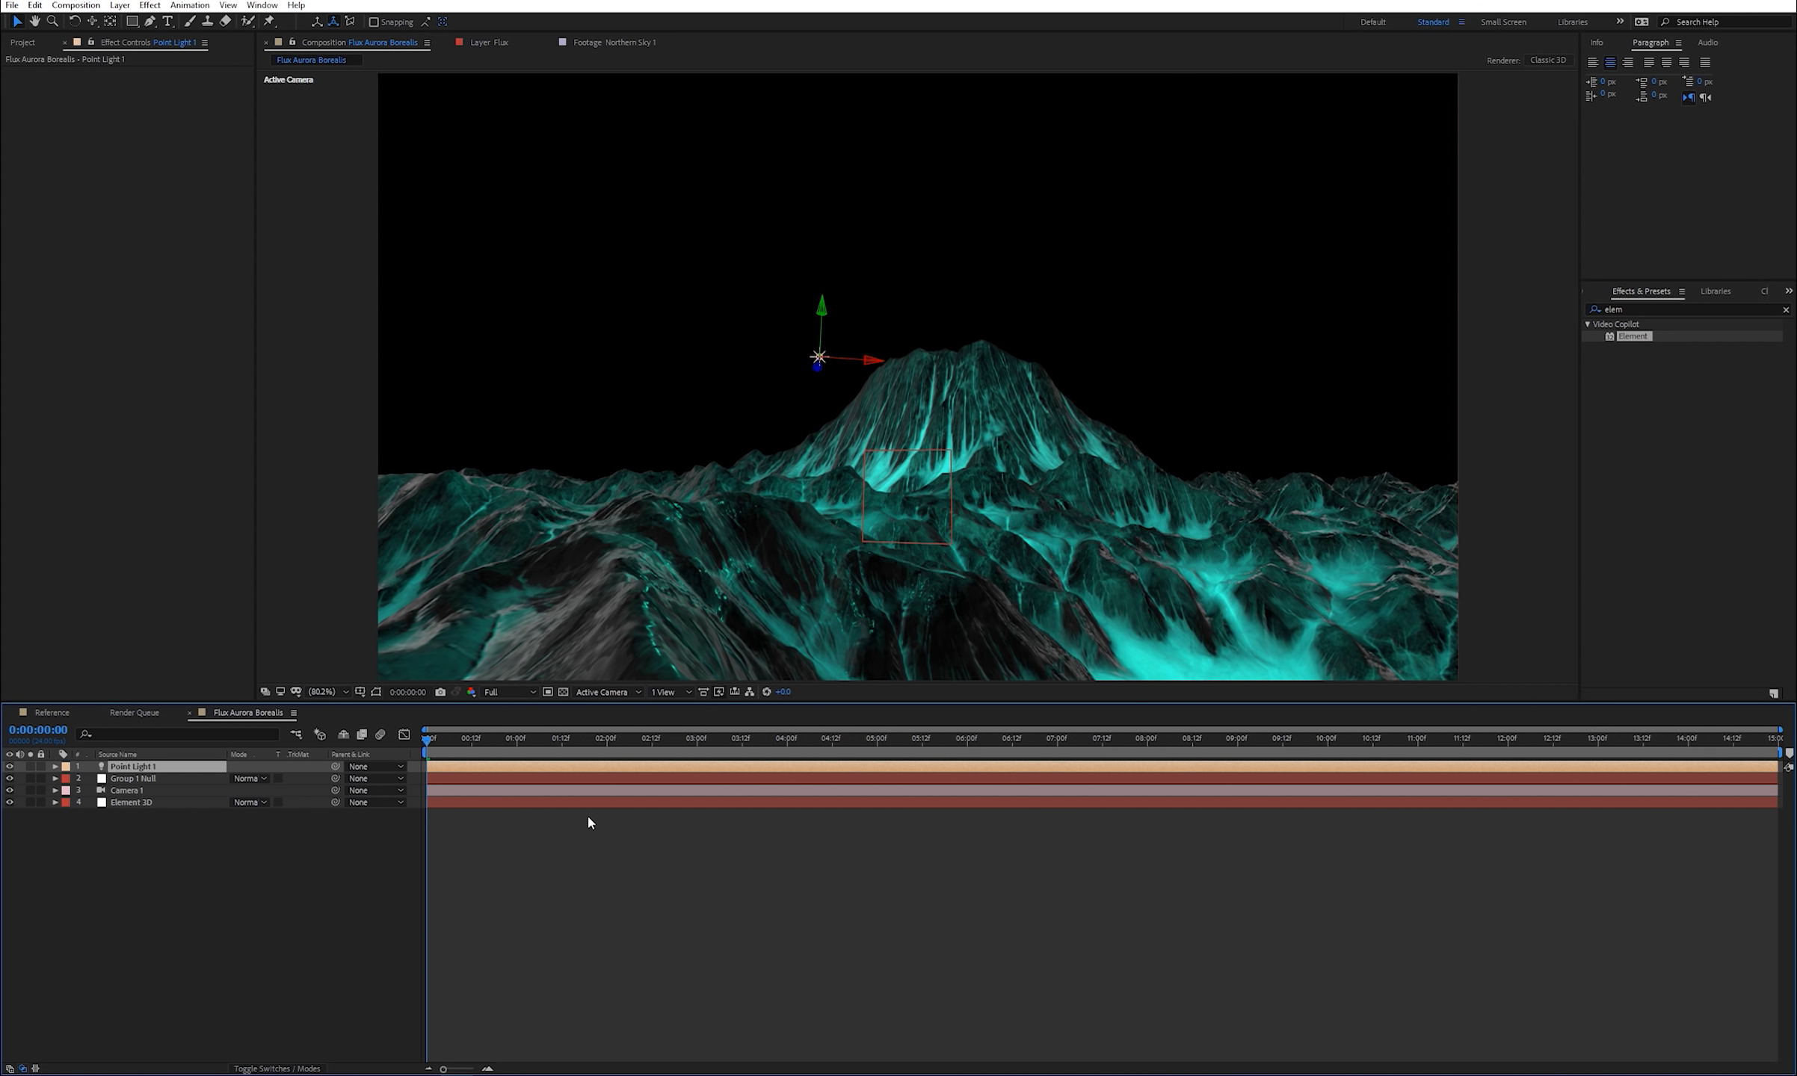
pyautogui.moveTo(847, 364); pyautogui.dragTo(640, 238)
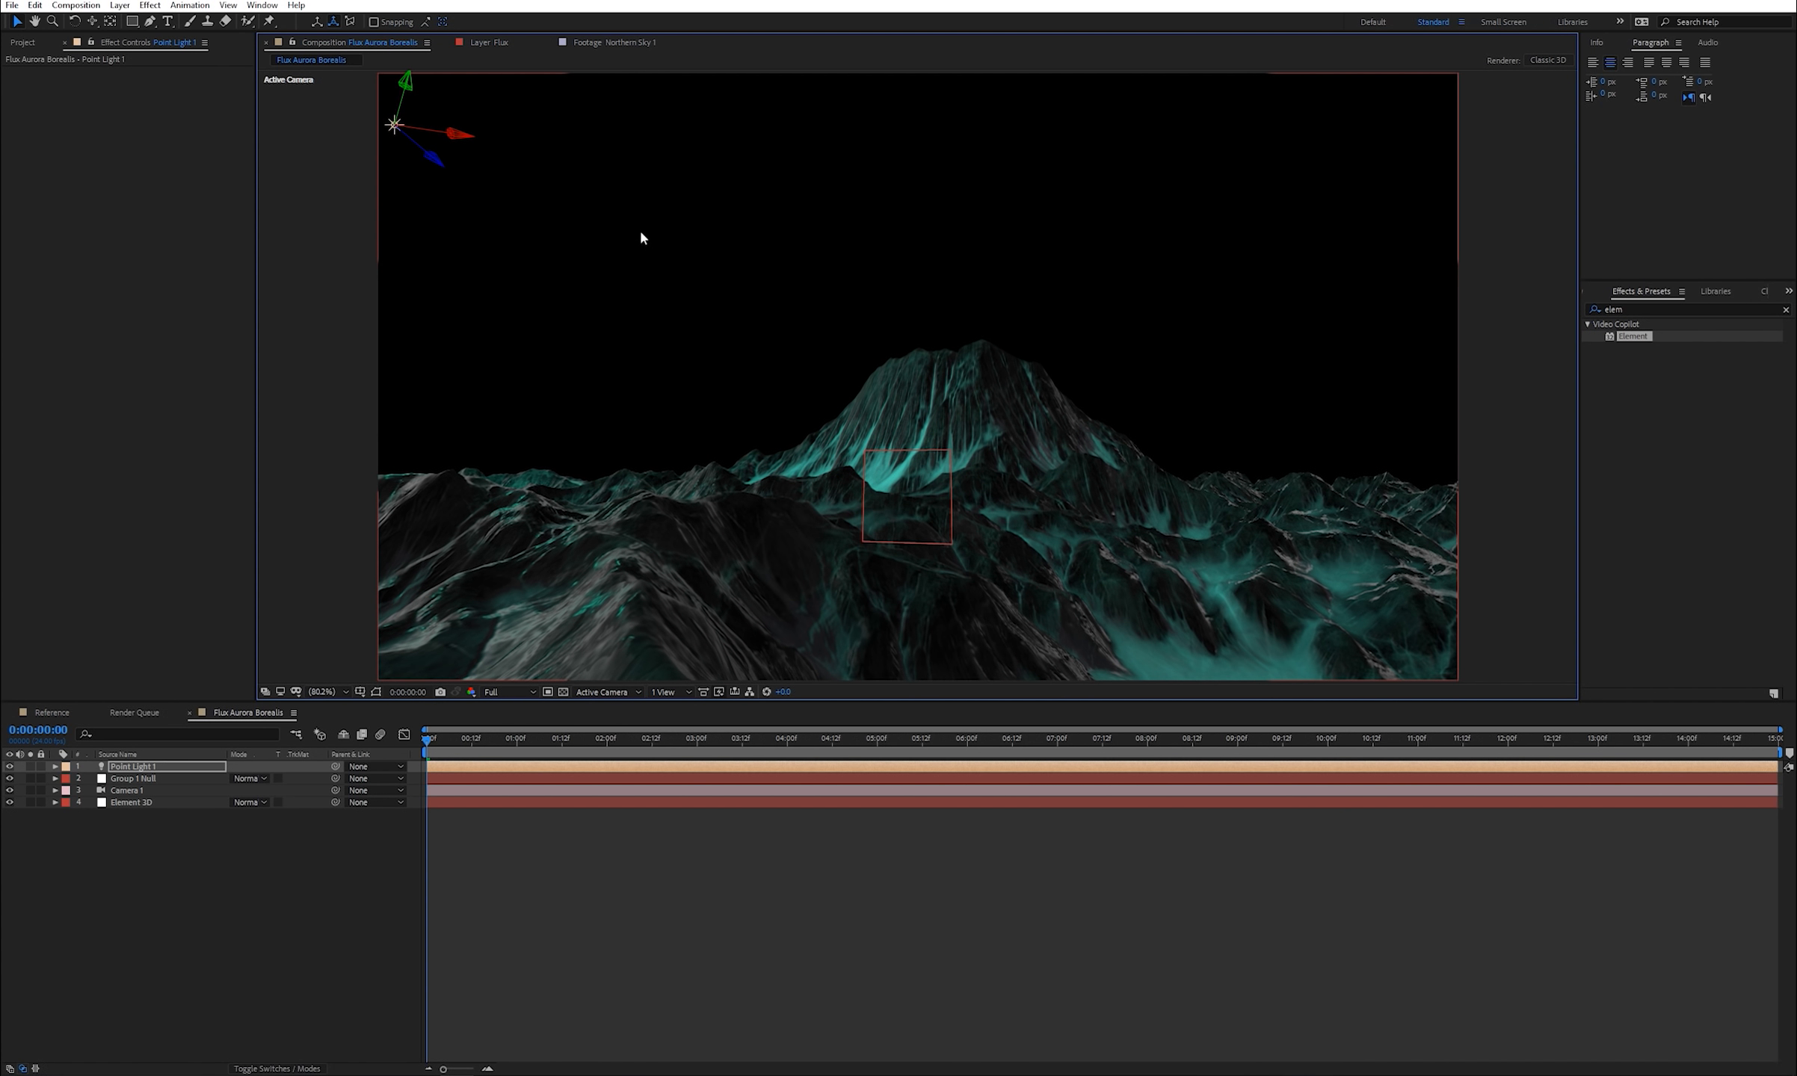
pyautogui.moveTo(432, 160); pyautogui.dragTo(626, 281)
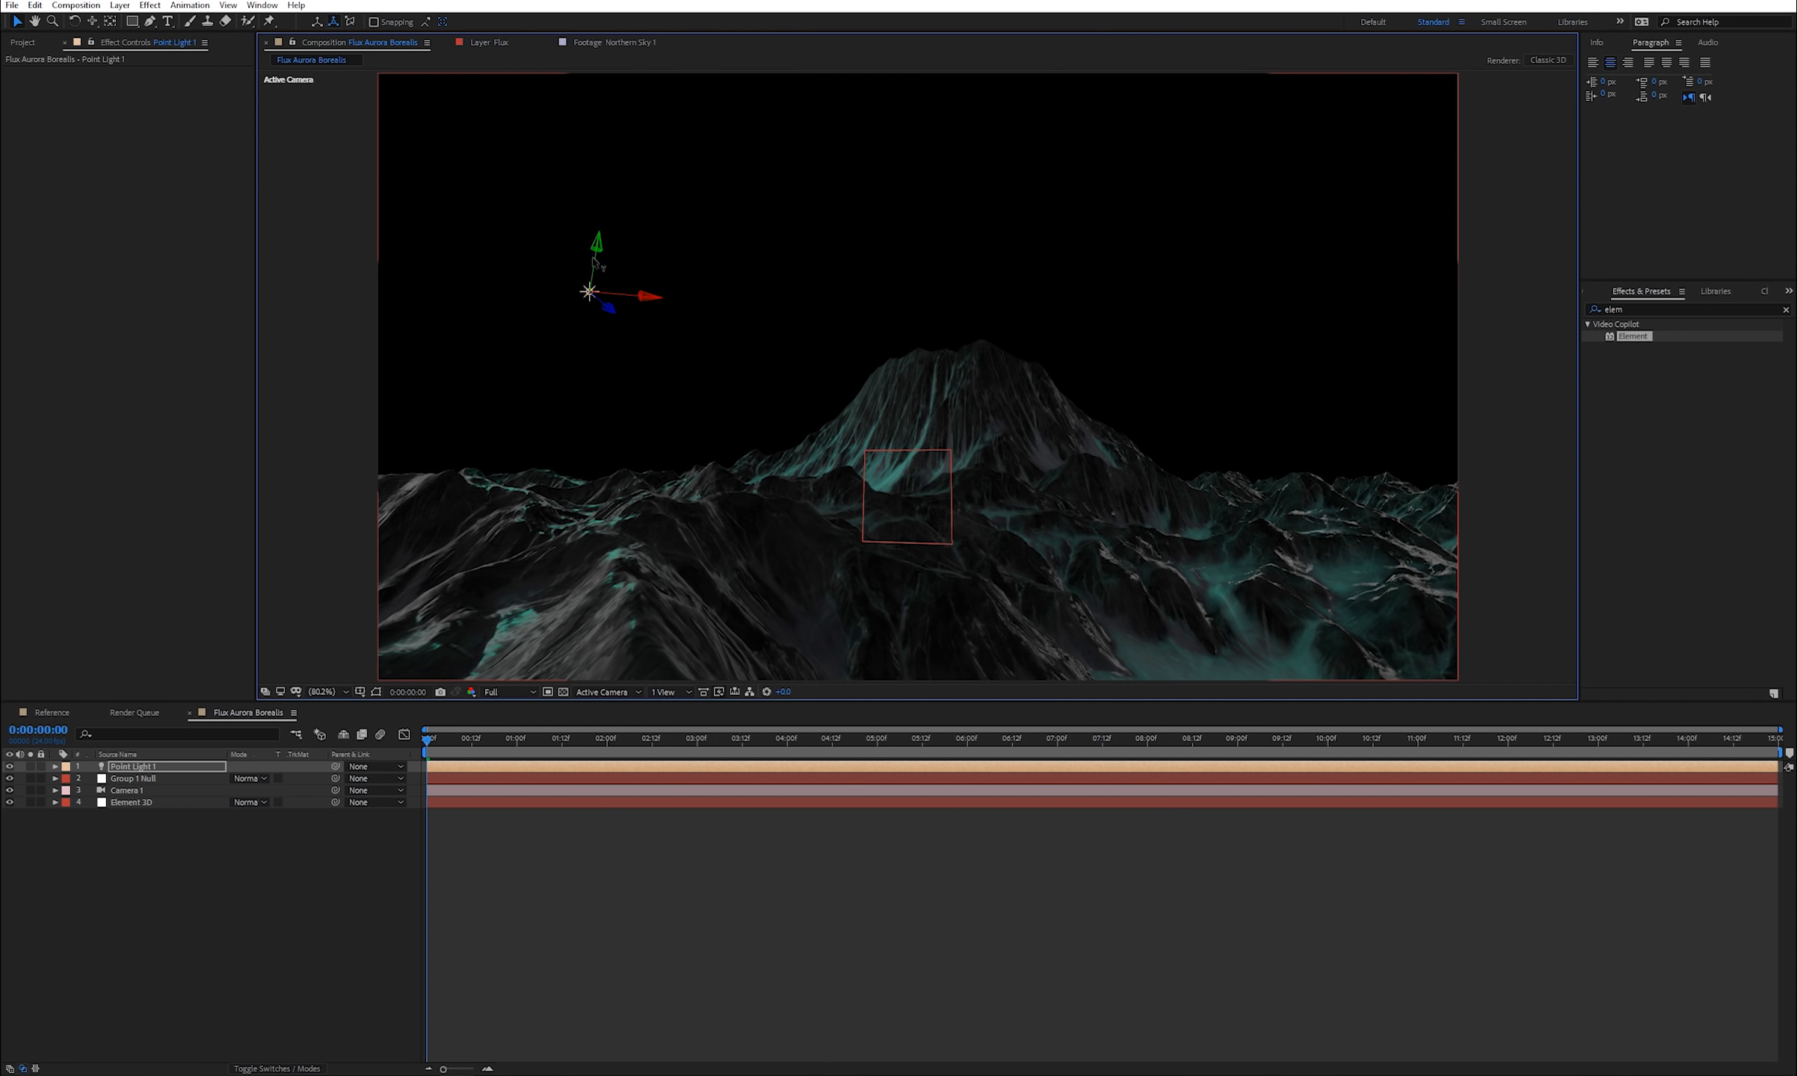
# - Add the expression wiggle(1,1000) to Point Light 1's Position
pyautogui.press('p')
pyautogui.scroll(-2, 1092, 308)
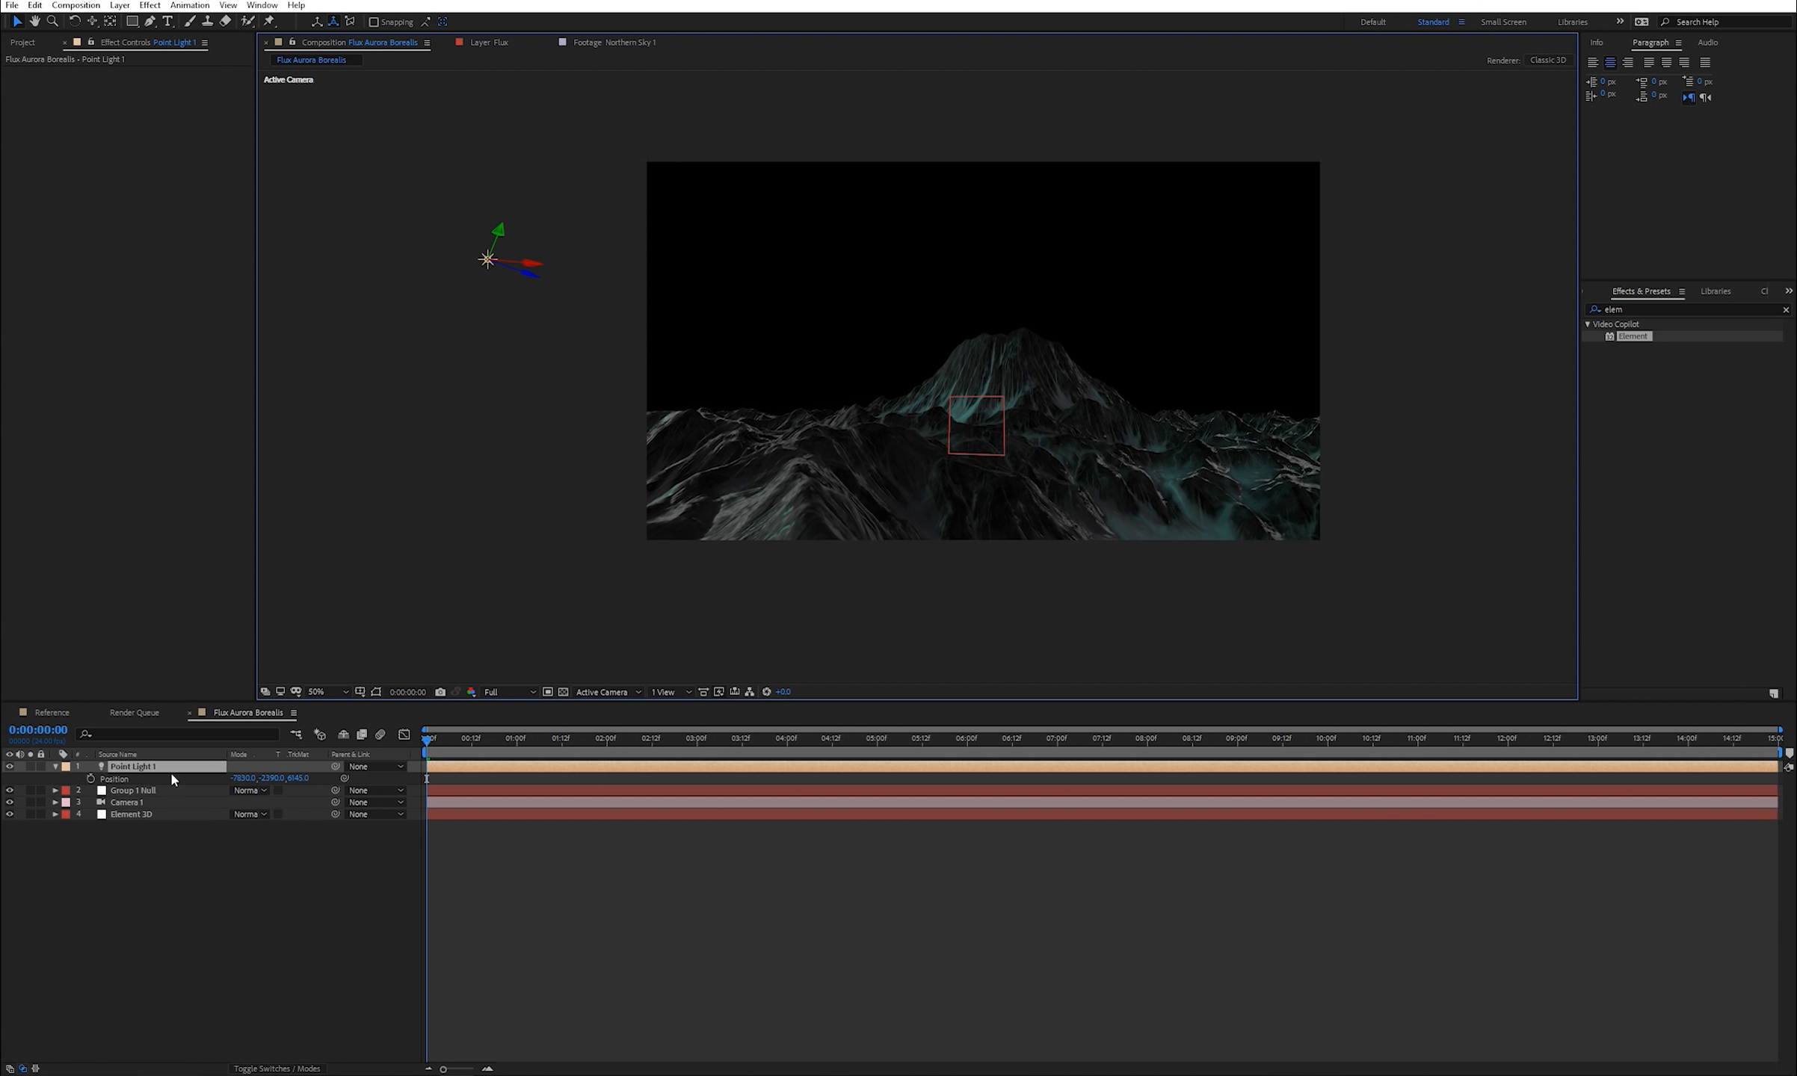
pyautogui.keyDown('alt'); pyautogui.click(90, 778); pyautogui.keyUp('alt')
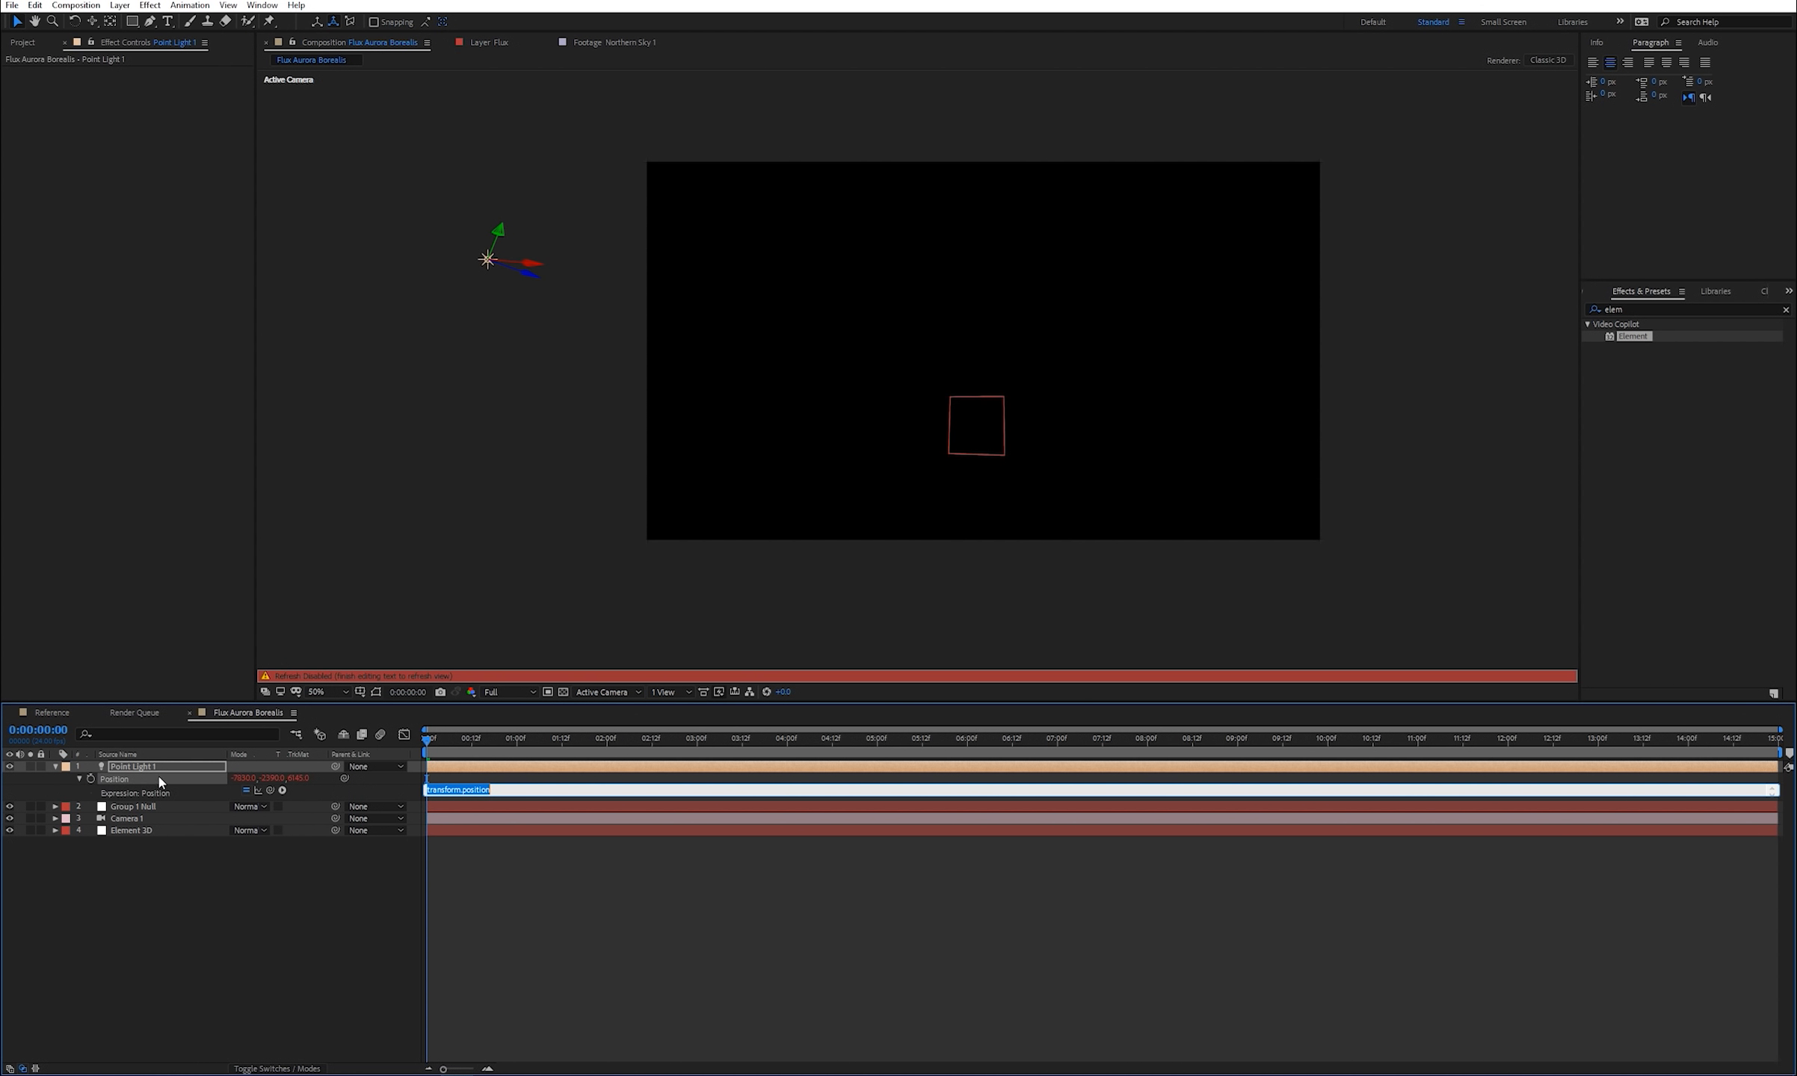
pyautogui.write('wiggle(1,1000')
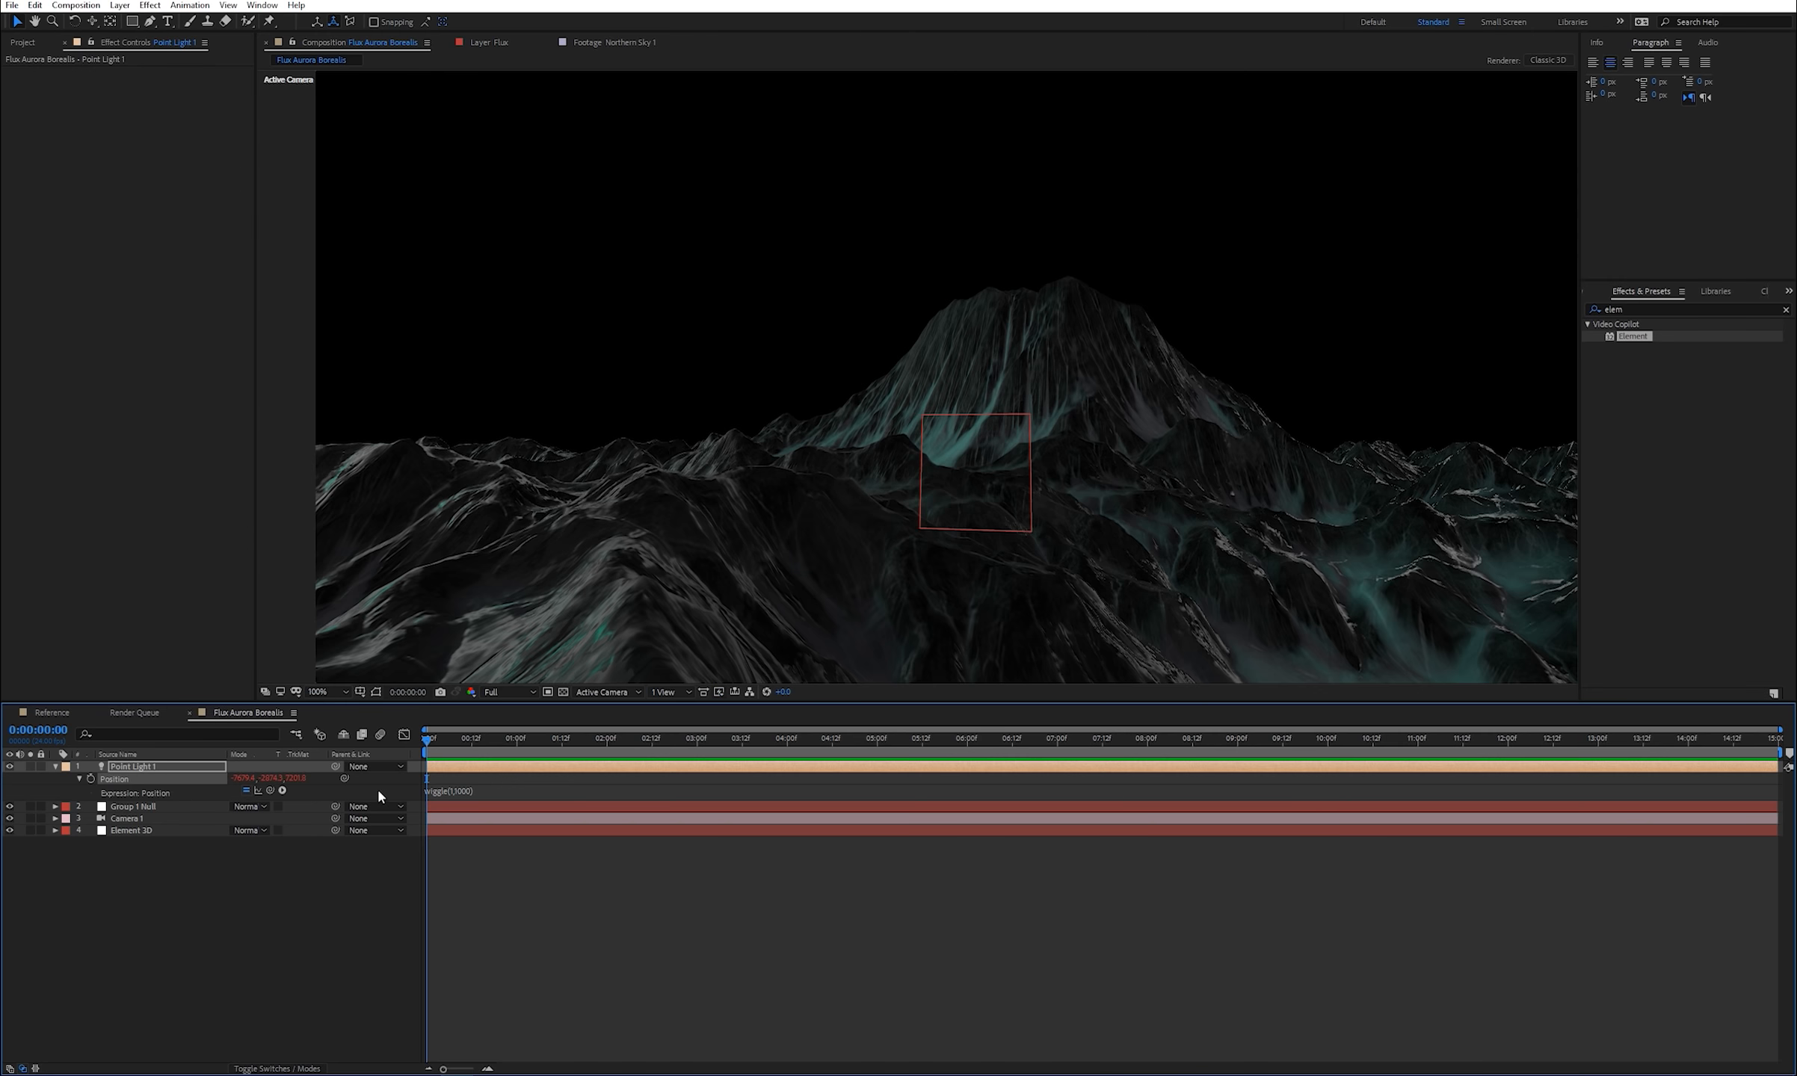
# - Check how the wiggling light moves and falls on the mountains at several times, and return to the first frame with the whole composition fitted
pyautogui.moveTo(379, 789); pyautogui.dragTo(1417, 808)
pyautogui.click(1281, 740)
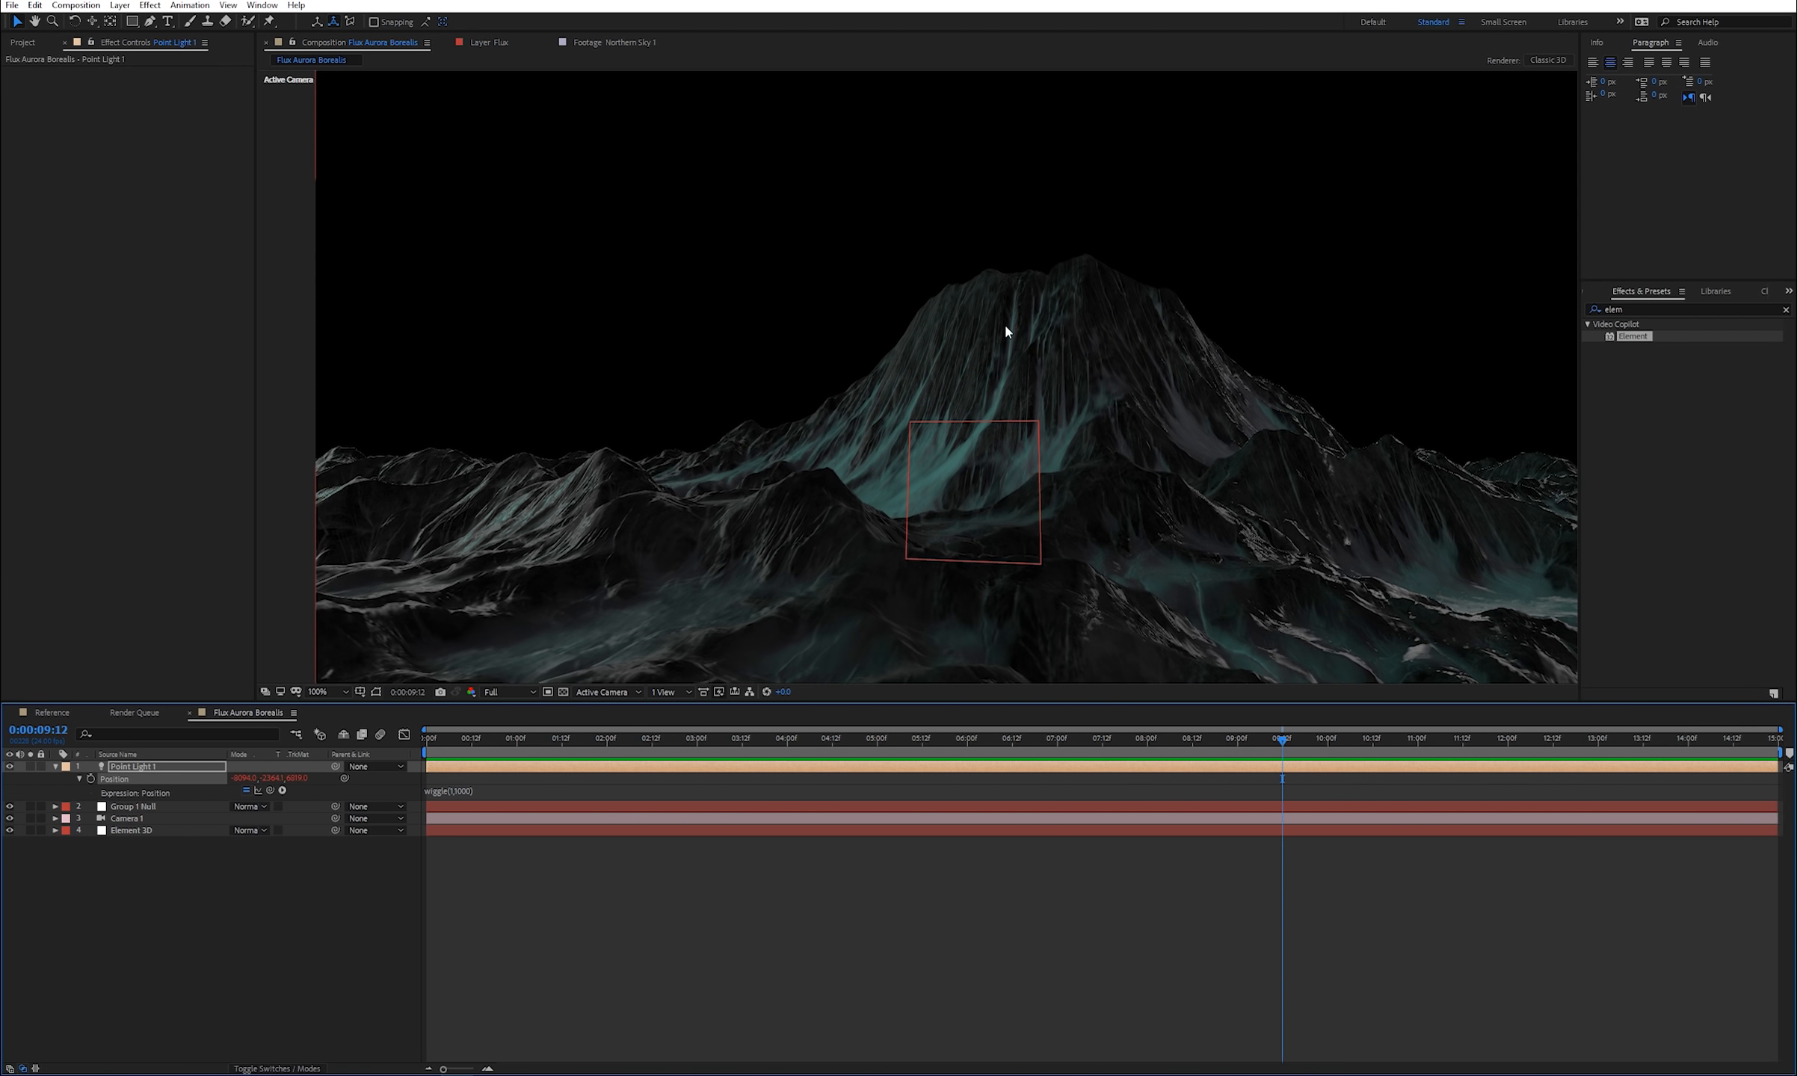
pyautogui.moveTo(1278, 740); pyautogui.dragTo(606, 828)
pyautogui.scroll(-3, 782, 492)
pyautogui.moveTo(782, 492); pyautogui.dragTo(832, 492)
pyautogui.scroll(2, 770, 335)
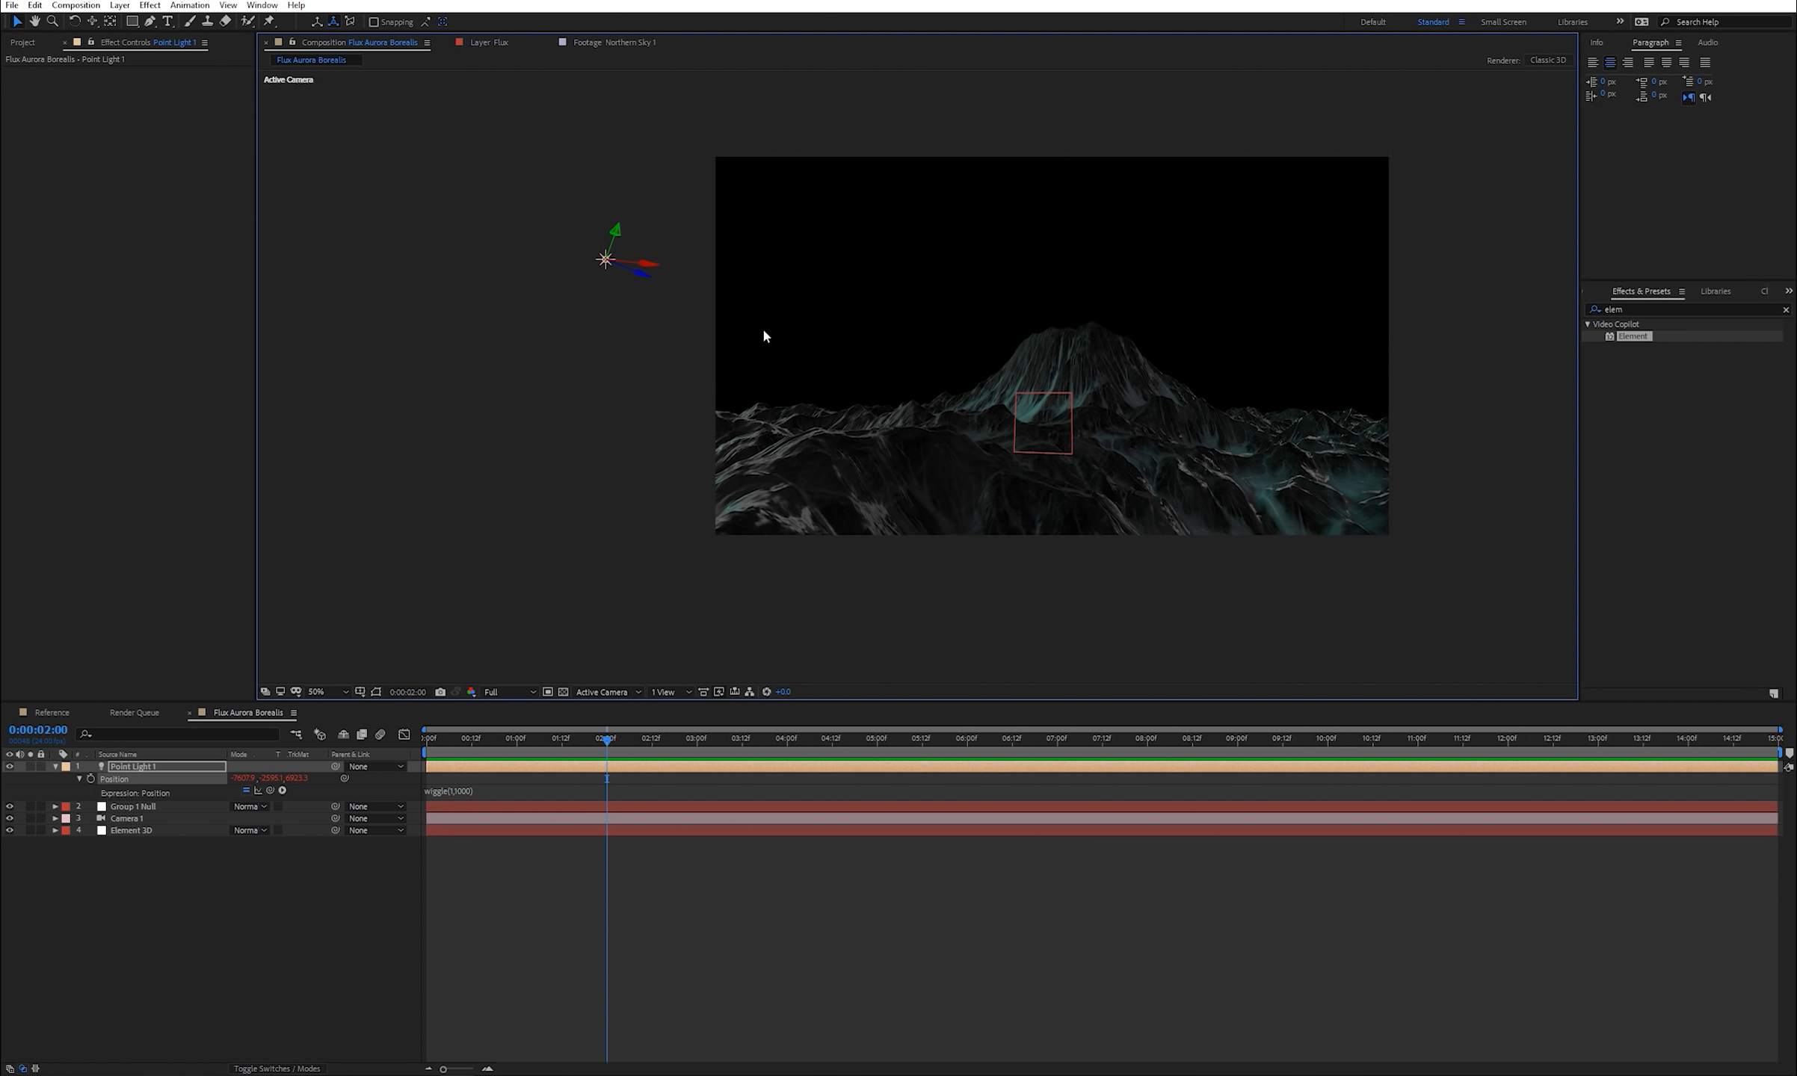
pyautogui.moveTo(762, 329); pyautogui.dragTo(919, 385)
pyautogui.moveTo(594, 740); pyautogui.dragTo(393, 927)
pyautogui.click(317, 693)
pyautogui.click(341, 709)
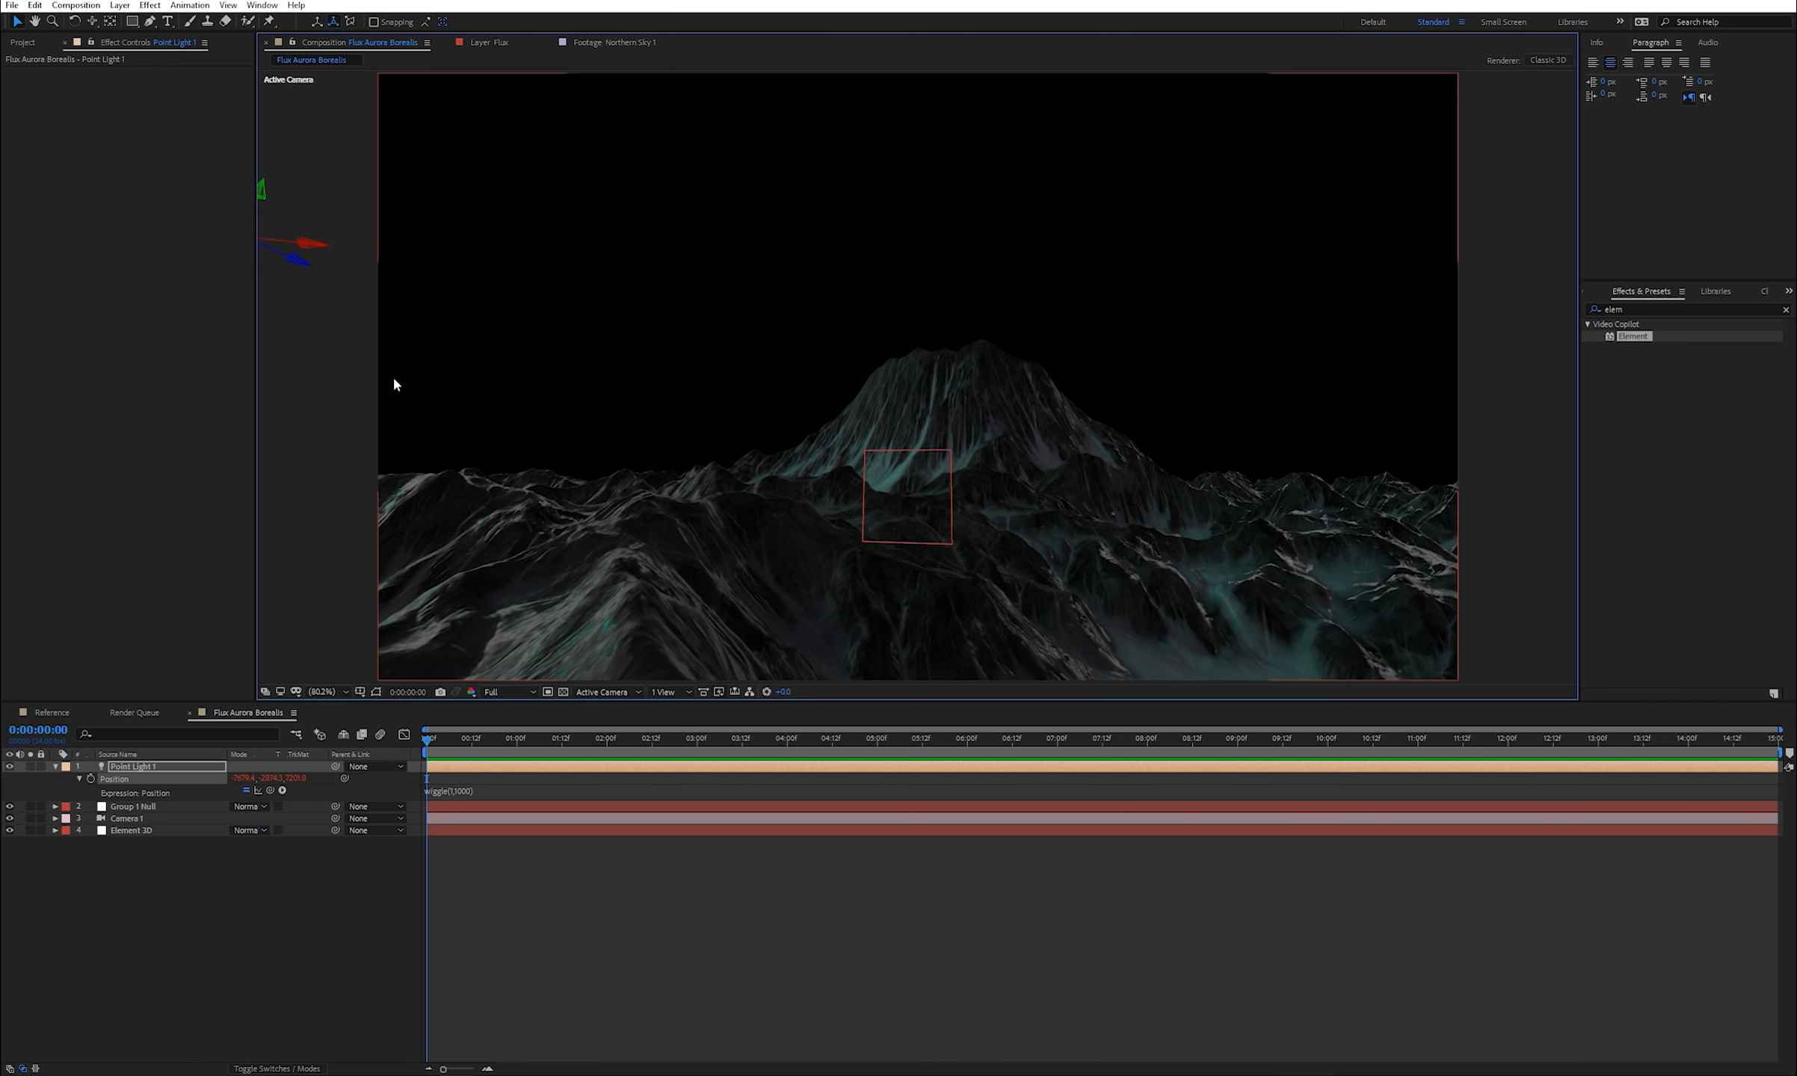
# - Duplicate Point Light 1 and move the copy along X to the opposite side of the mountain
pyautogui.click(235, 769)
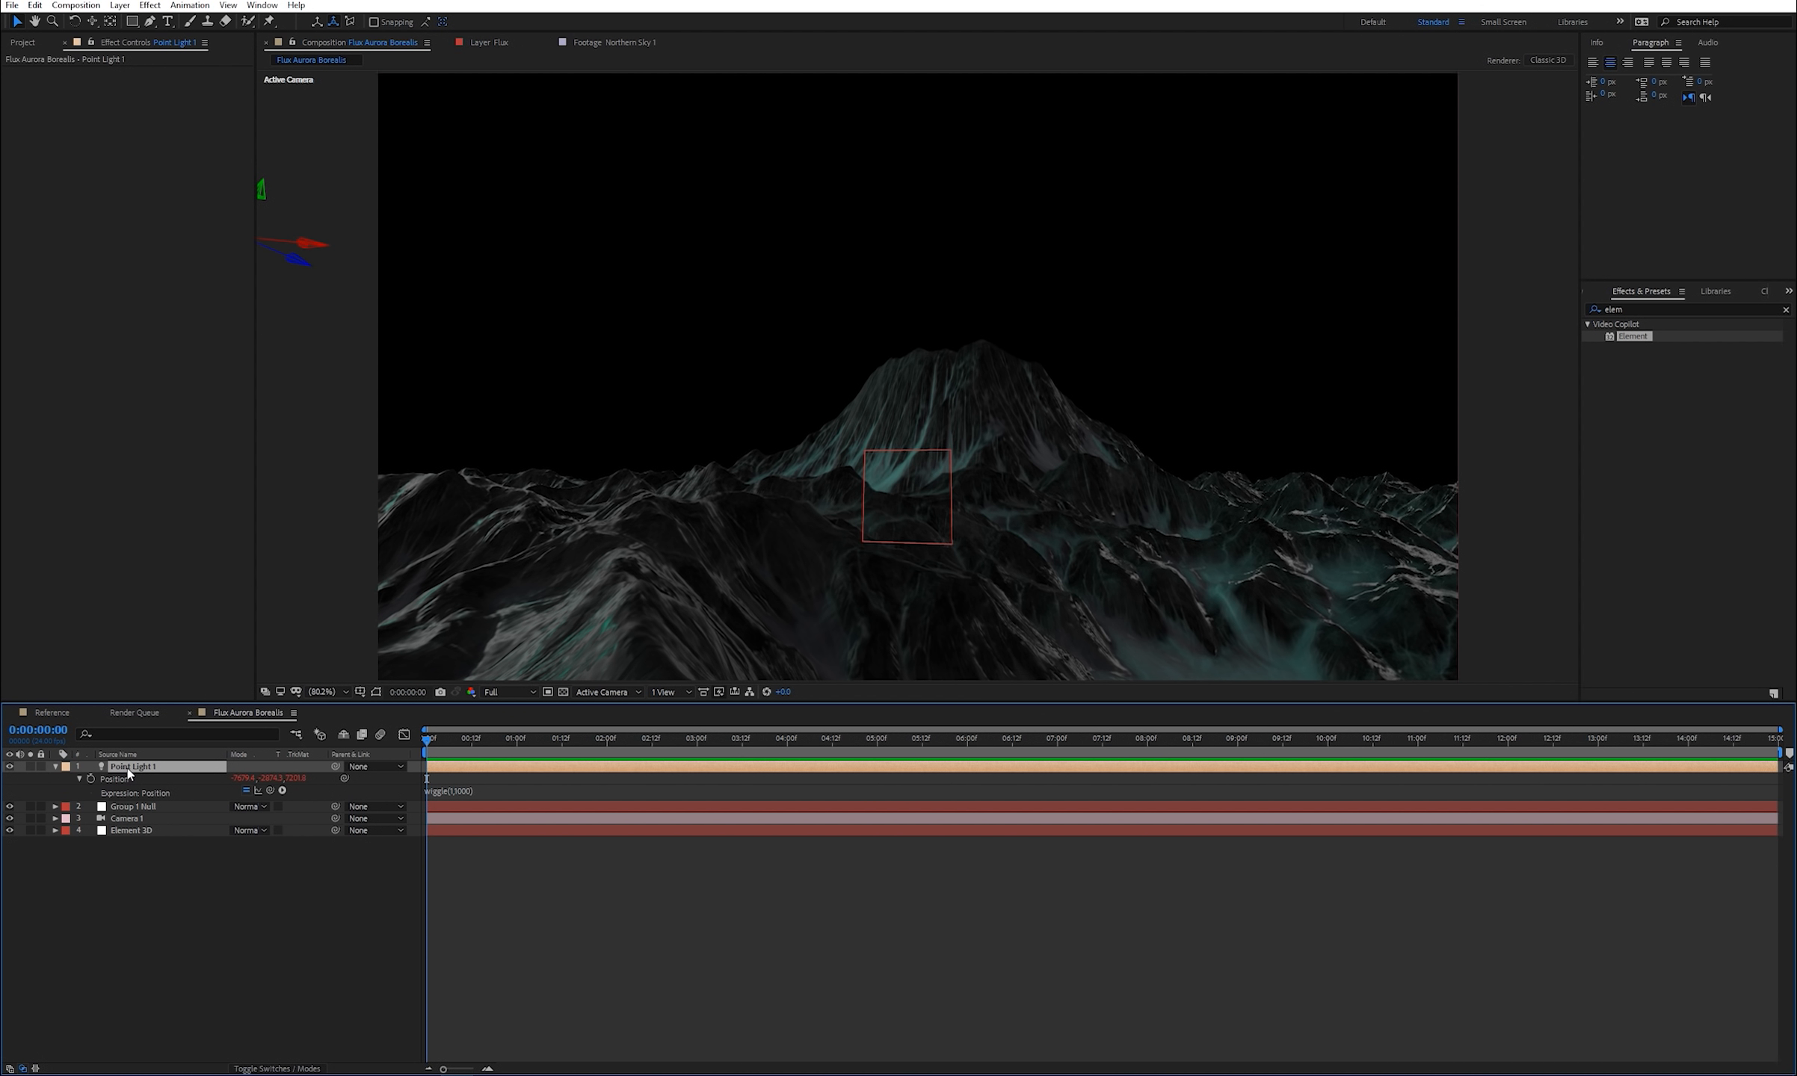
pyautogui.hotkey('ctrl', 'd')
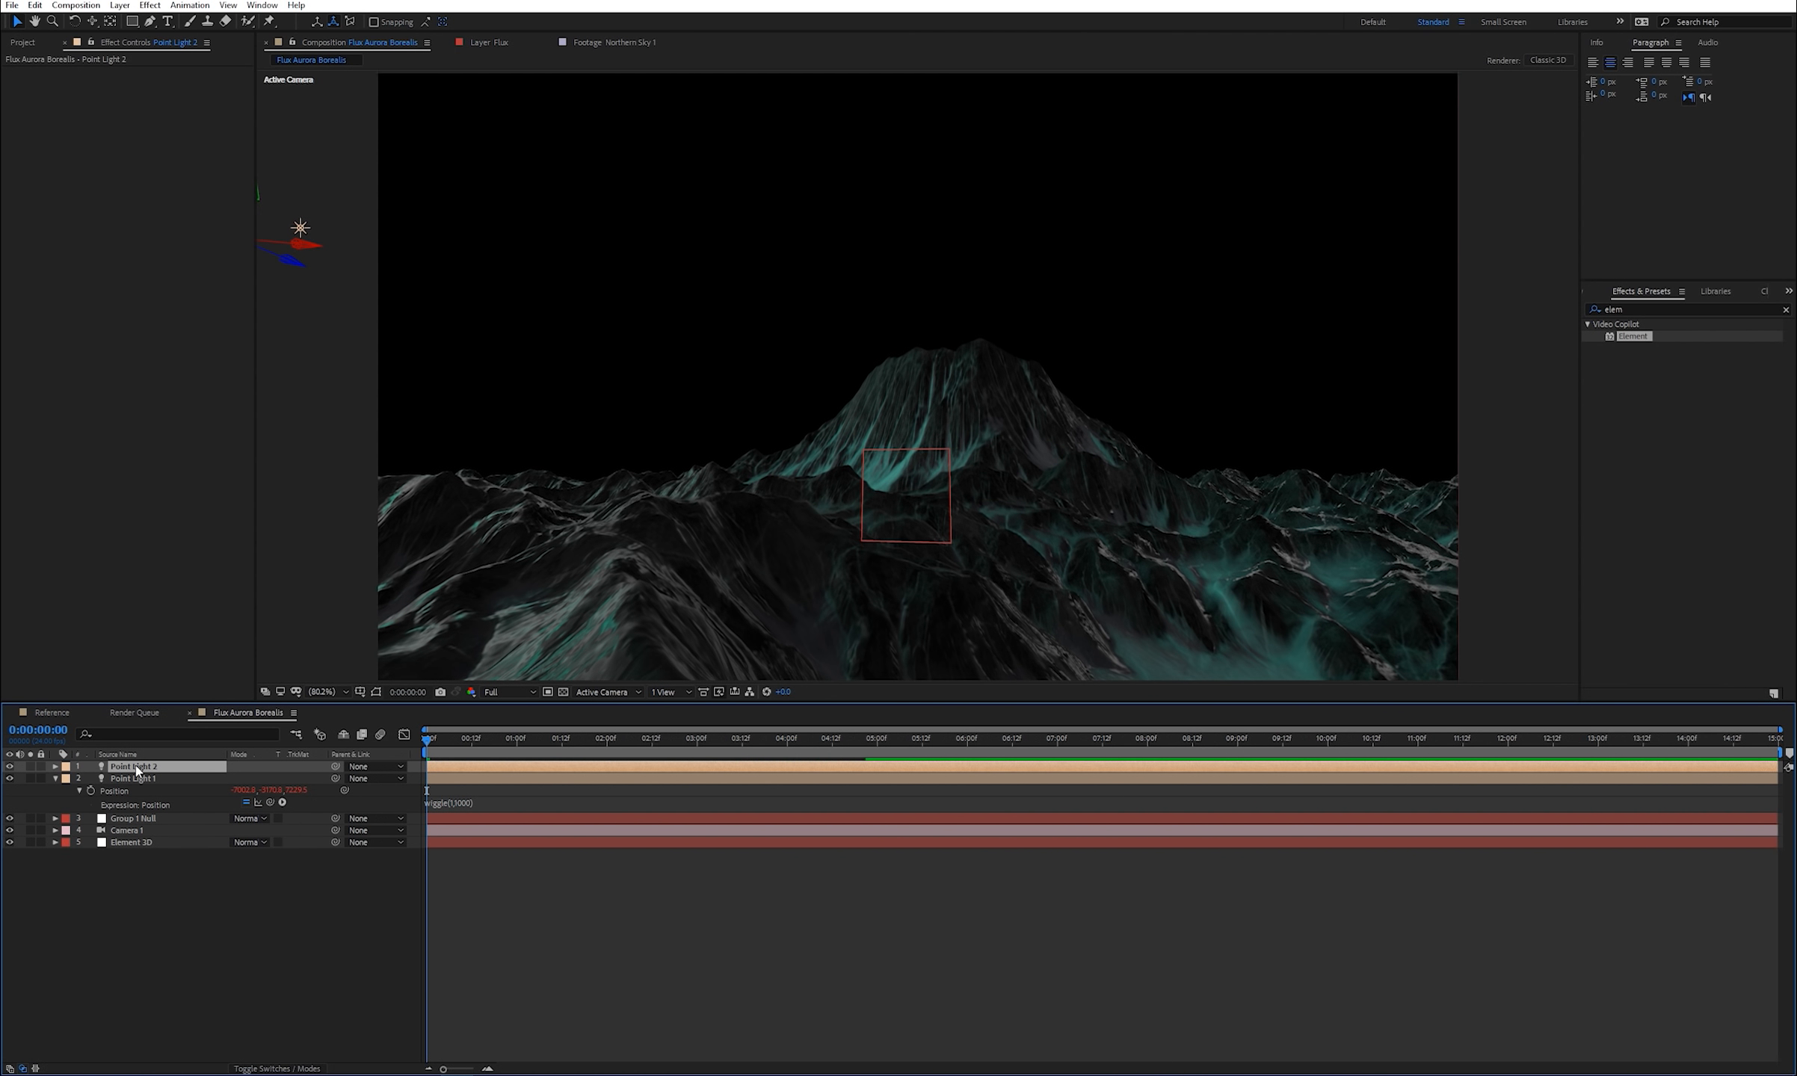
pyautogui.click(278, 244)
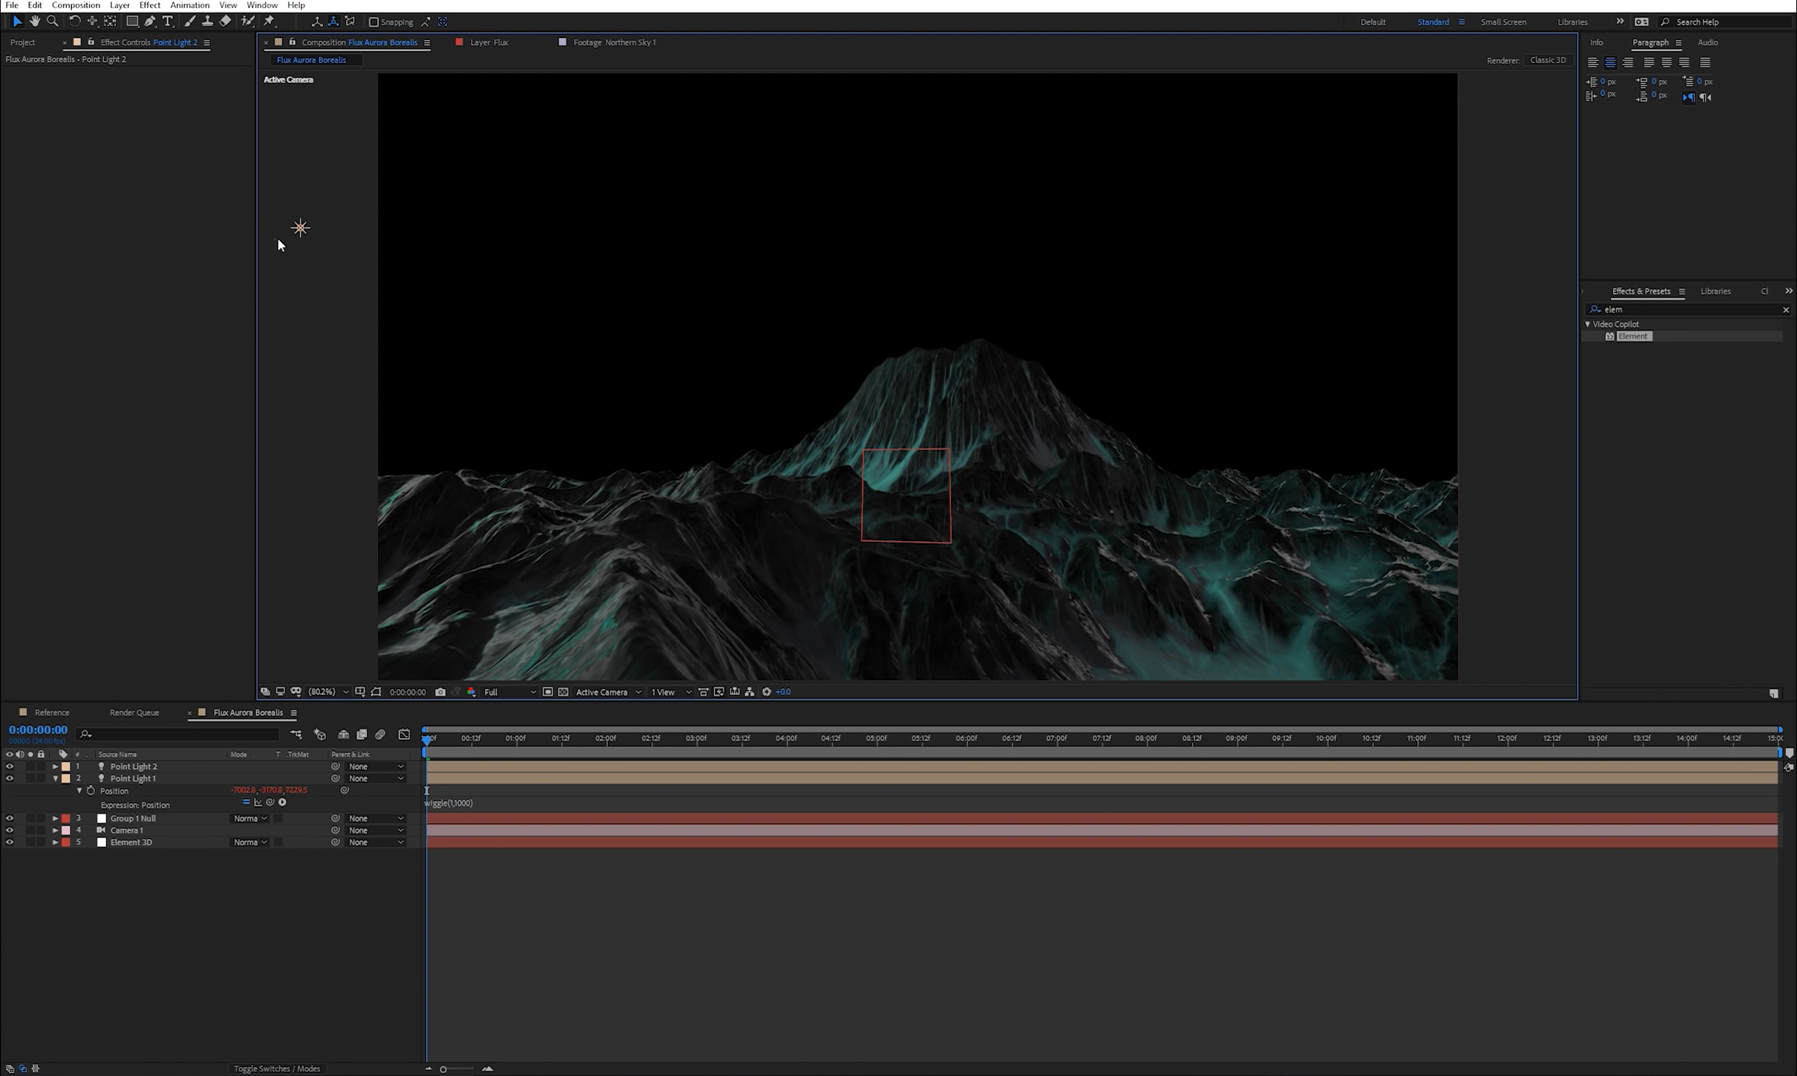
pyautogui.click(164, 765)
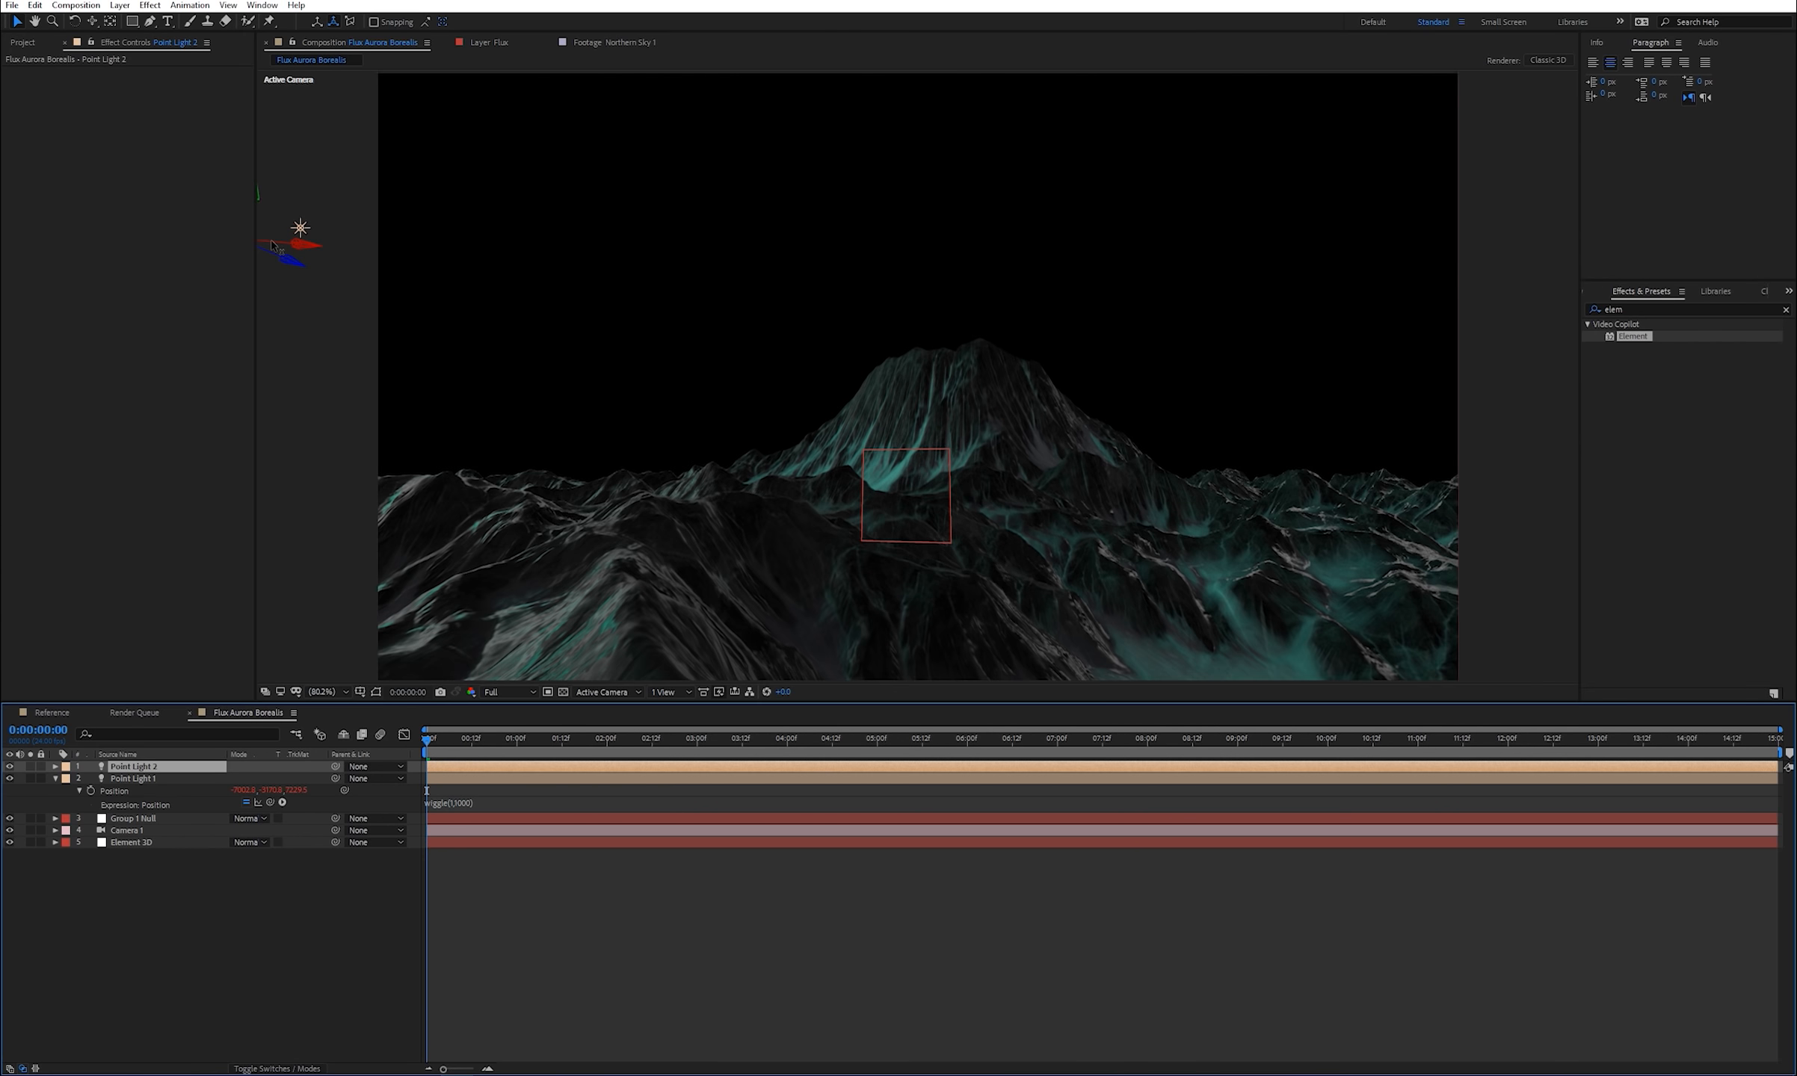
pyautogui.moveTo(273, 245); pyautogui.dragTo(1493, 284)
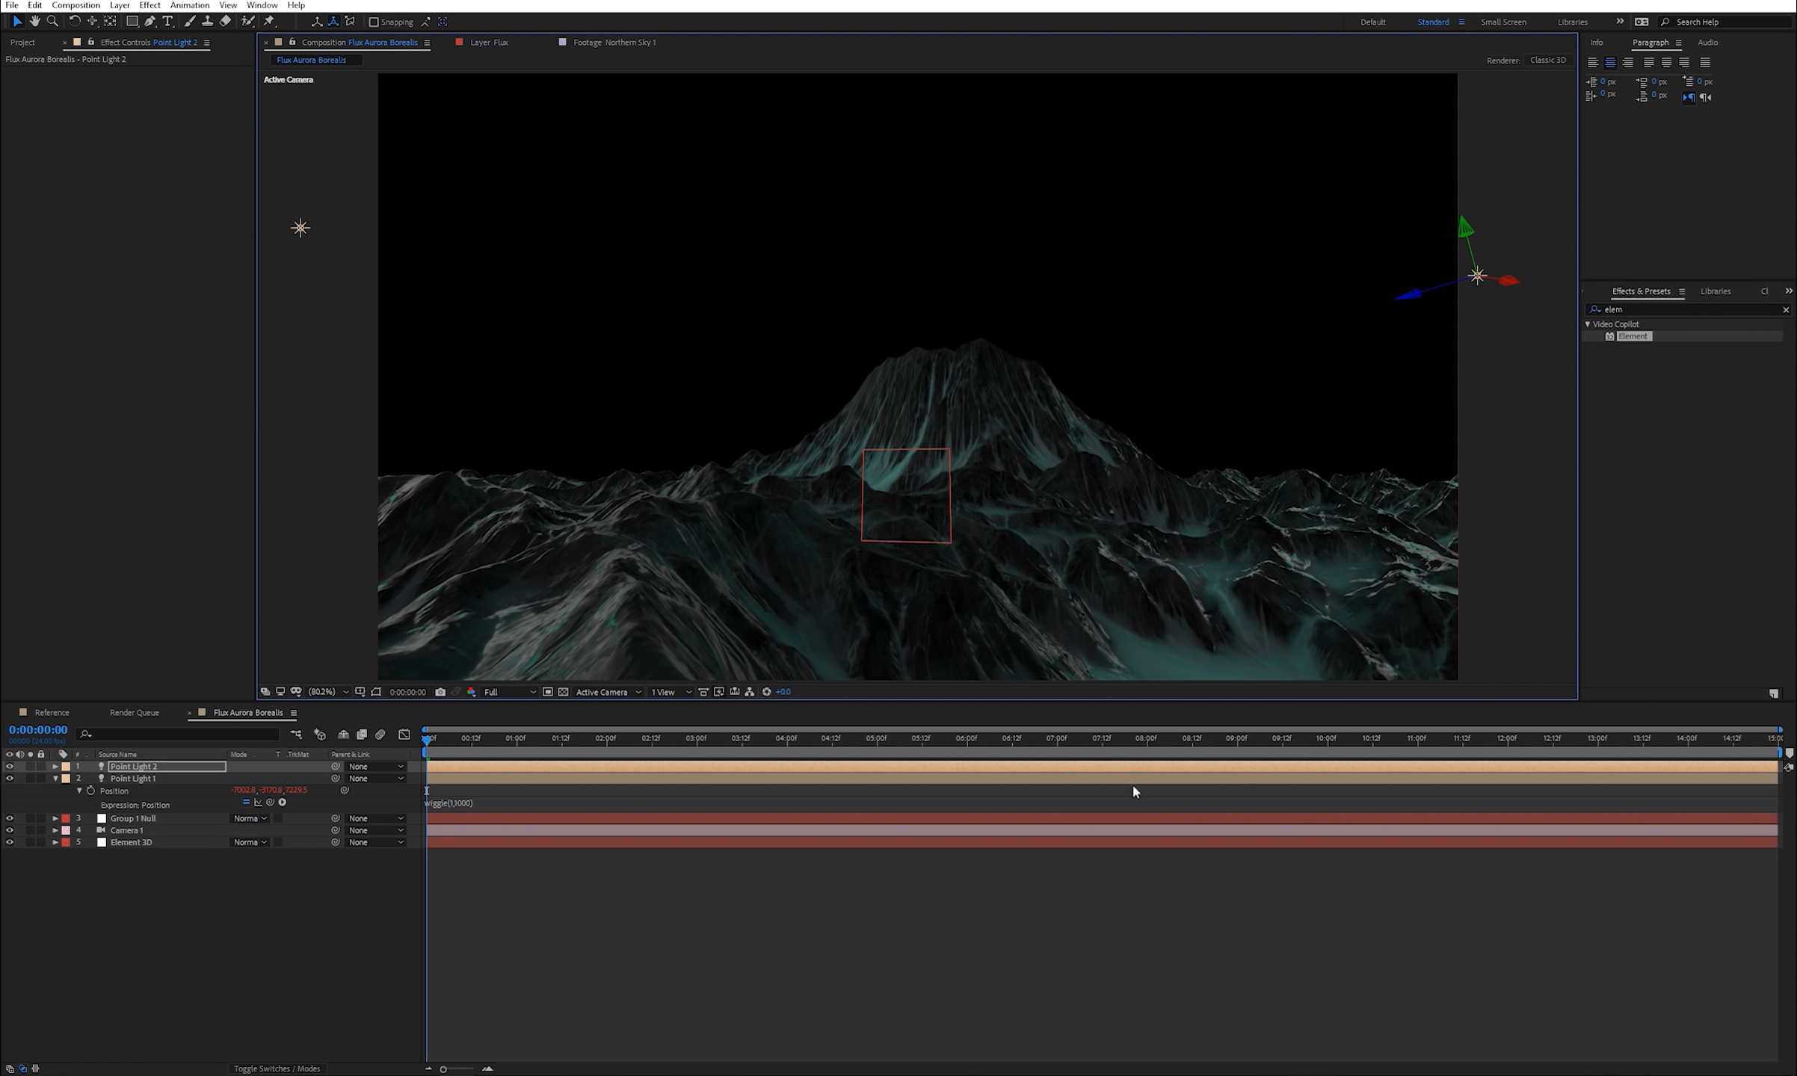
# - Change the colour of Point Light 2 to bright blue, 00C0FF
pyautogui.click(738, 738)
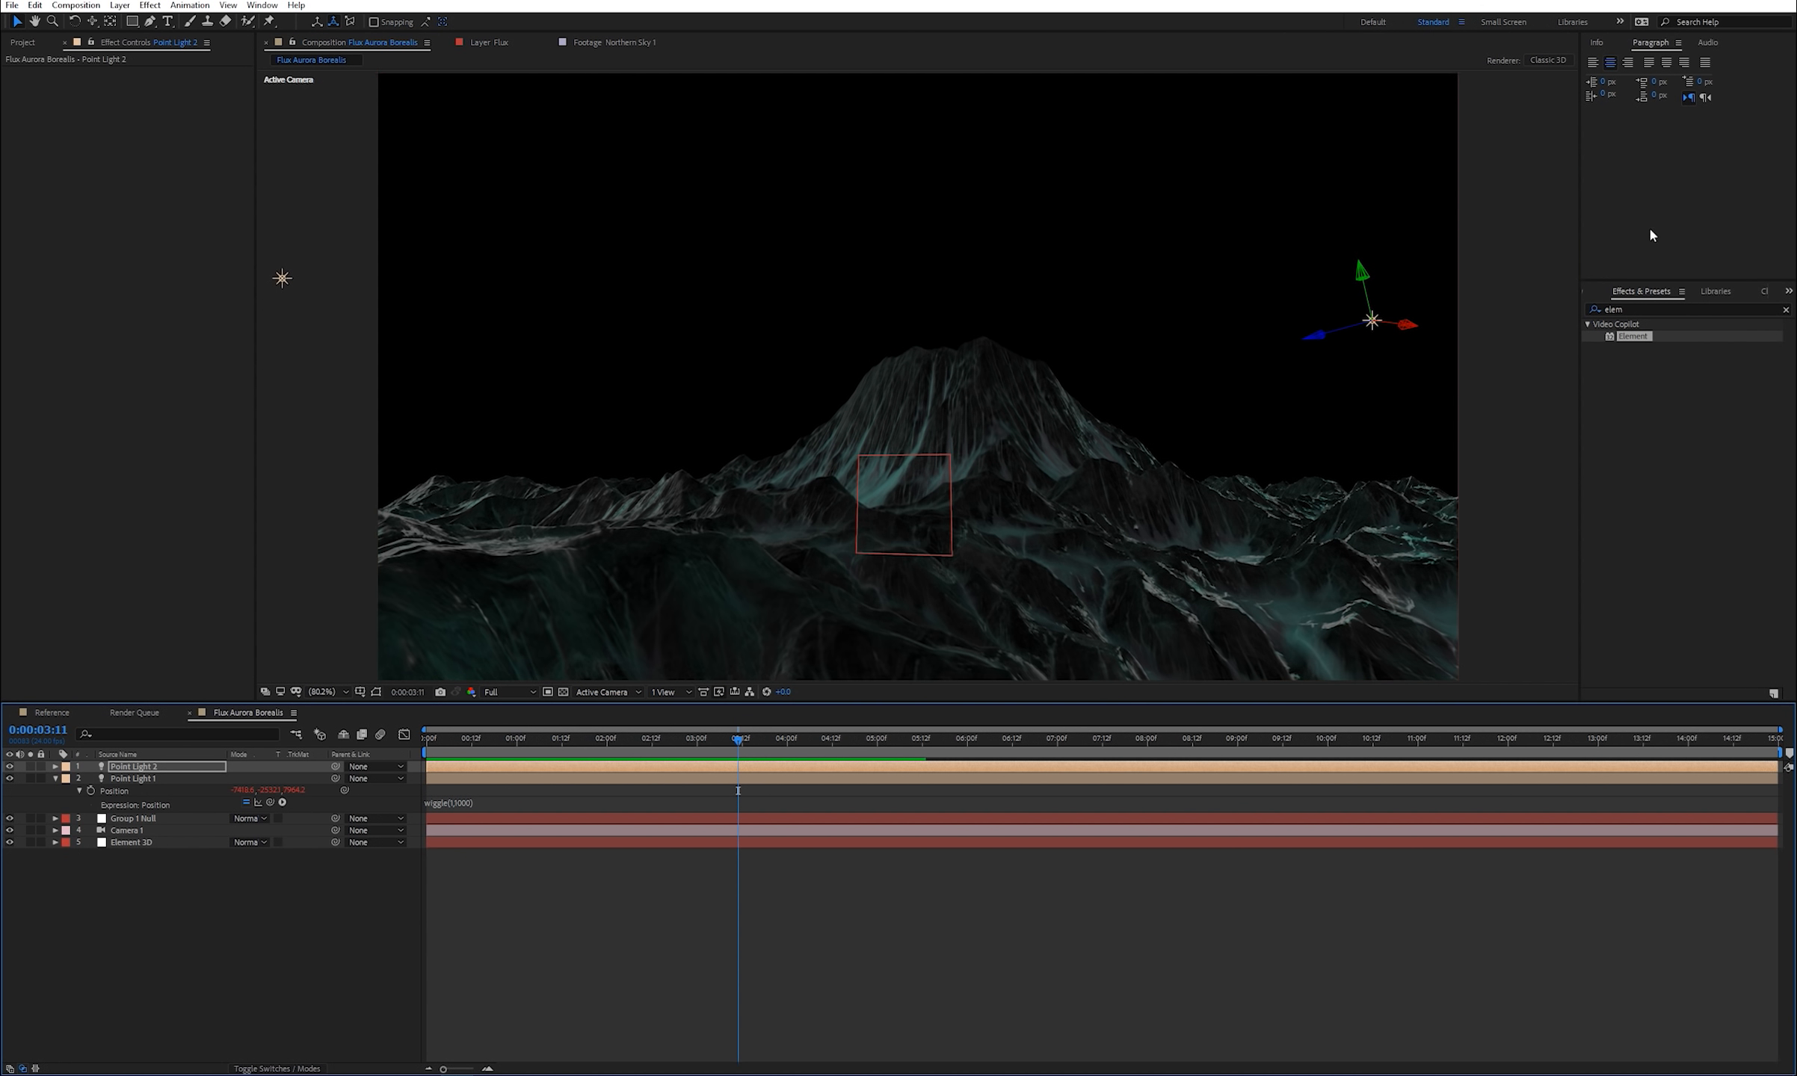
pyautogui.doubleClick(171, 767)
pyautogui.click(1003, 372)
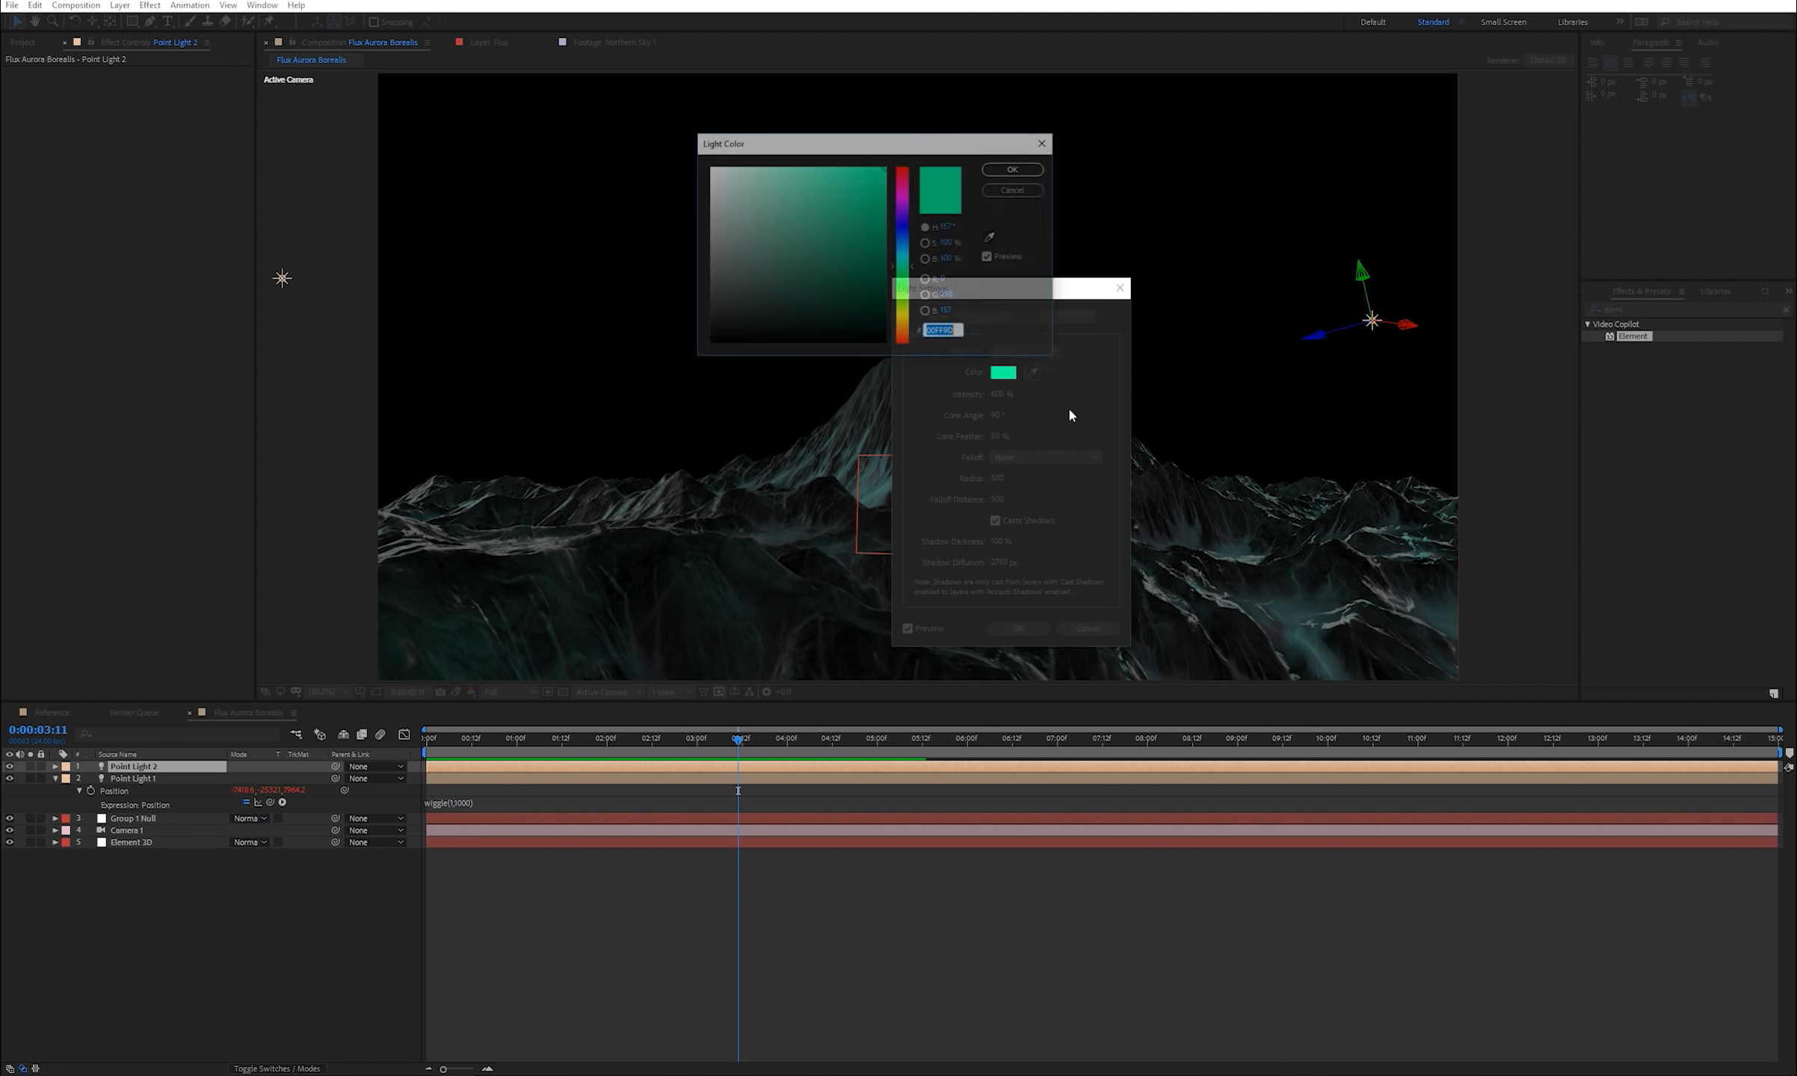
pyautogui.moveTo(908, 270); pyautogui.dragTo(911, 248)
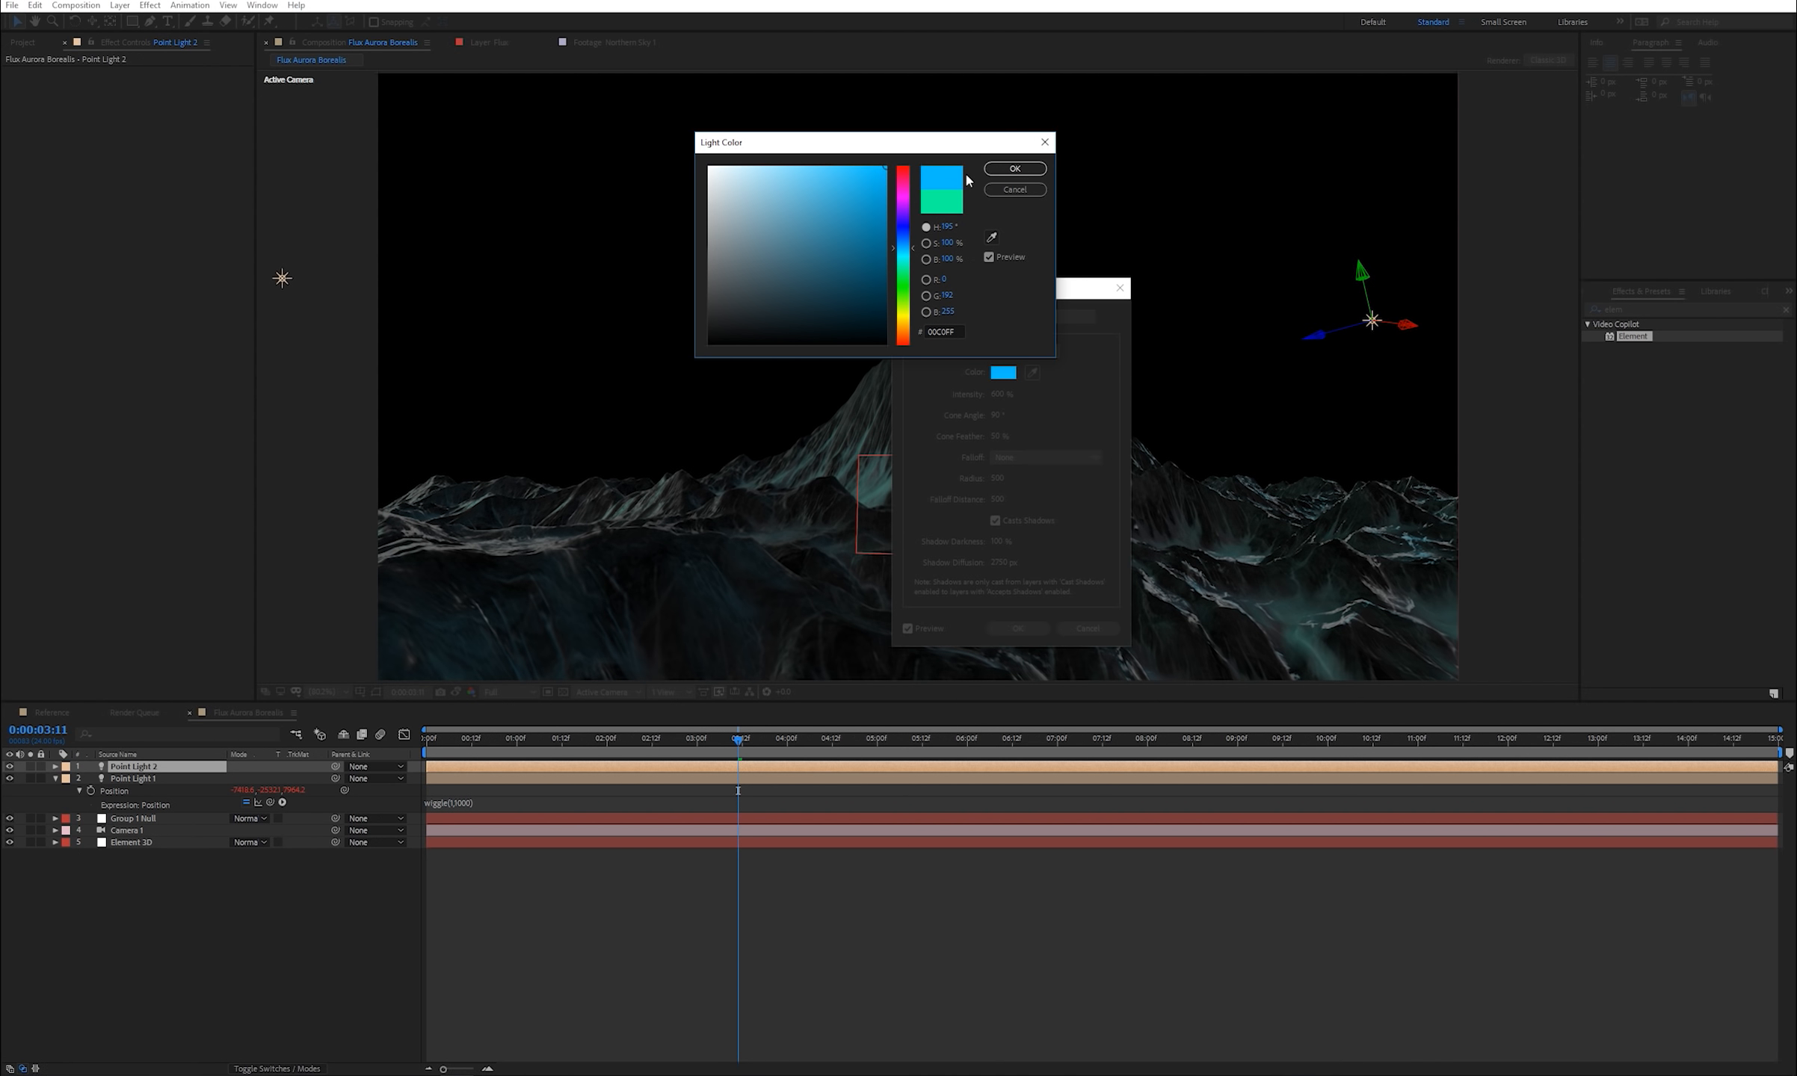
pyautogui.click(1014, 168)
pyautogui.click(1035, 628)
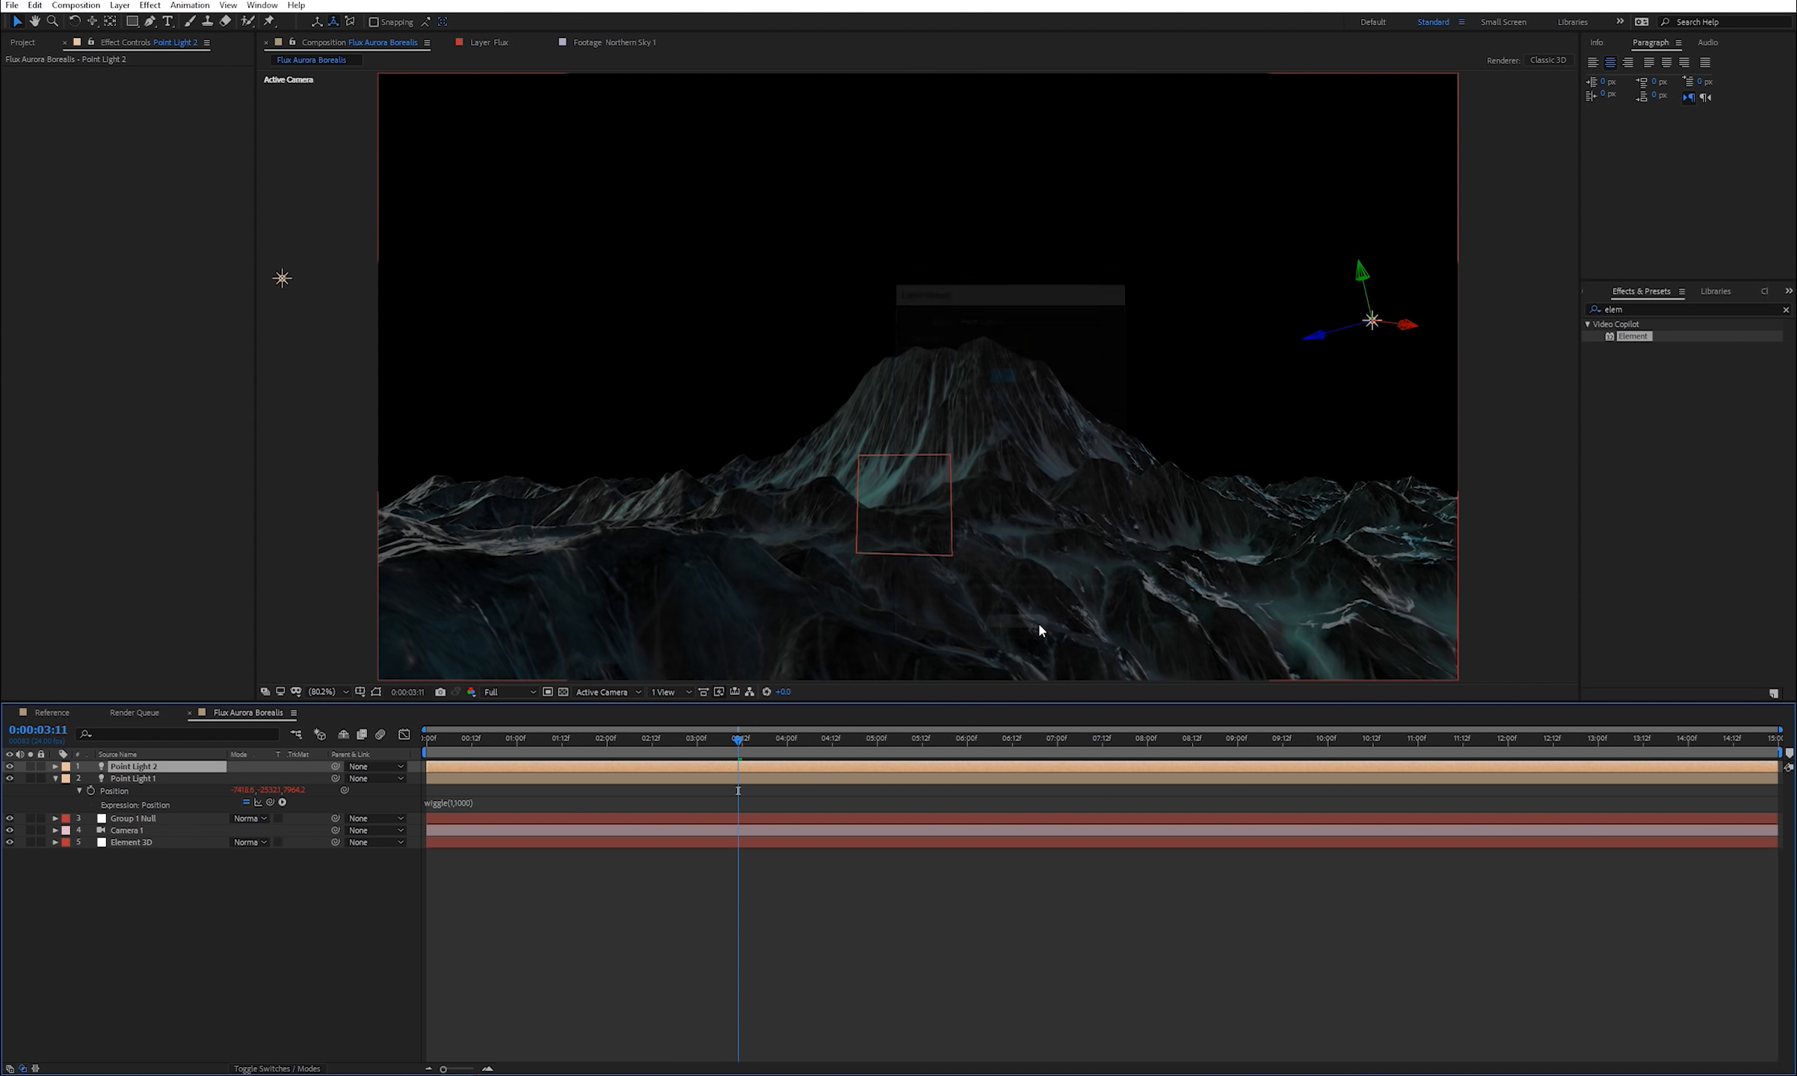
# - Raise the intensity of Point Light 2 in its light settings
pyautogui.doubleClick(176, 767)
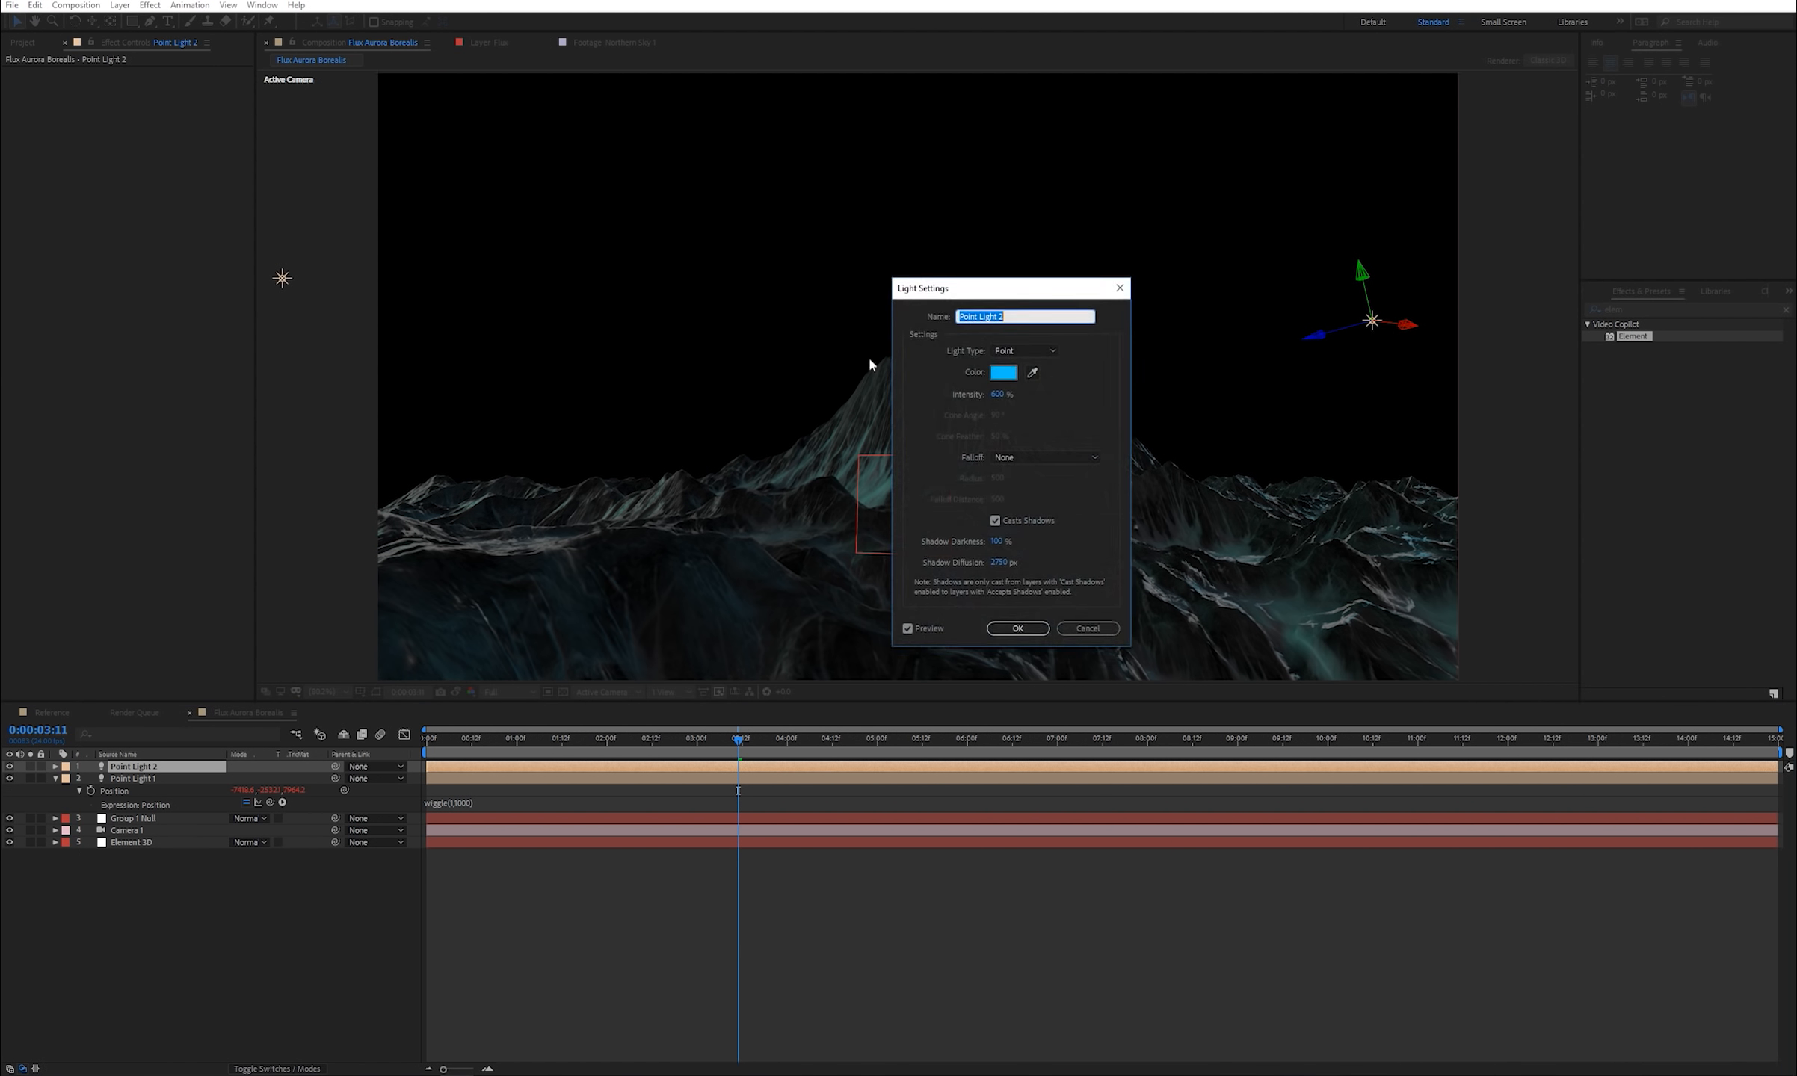
pyautogui.moveTo(997, 396); pyautogui.dragTo(1189, 395)
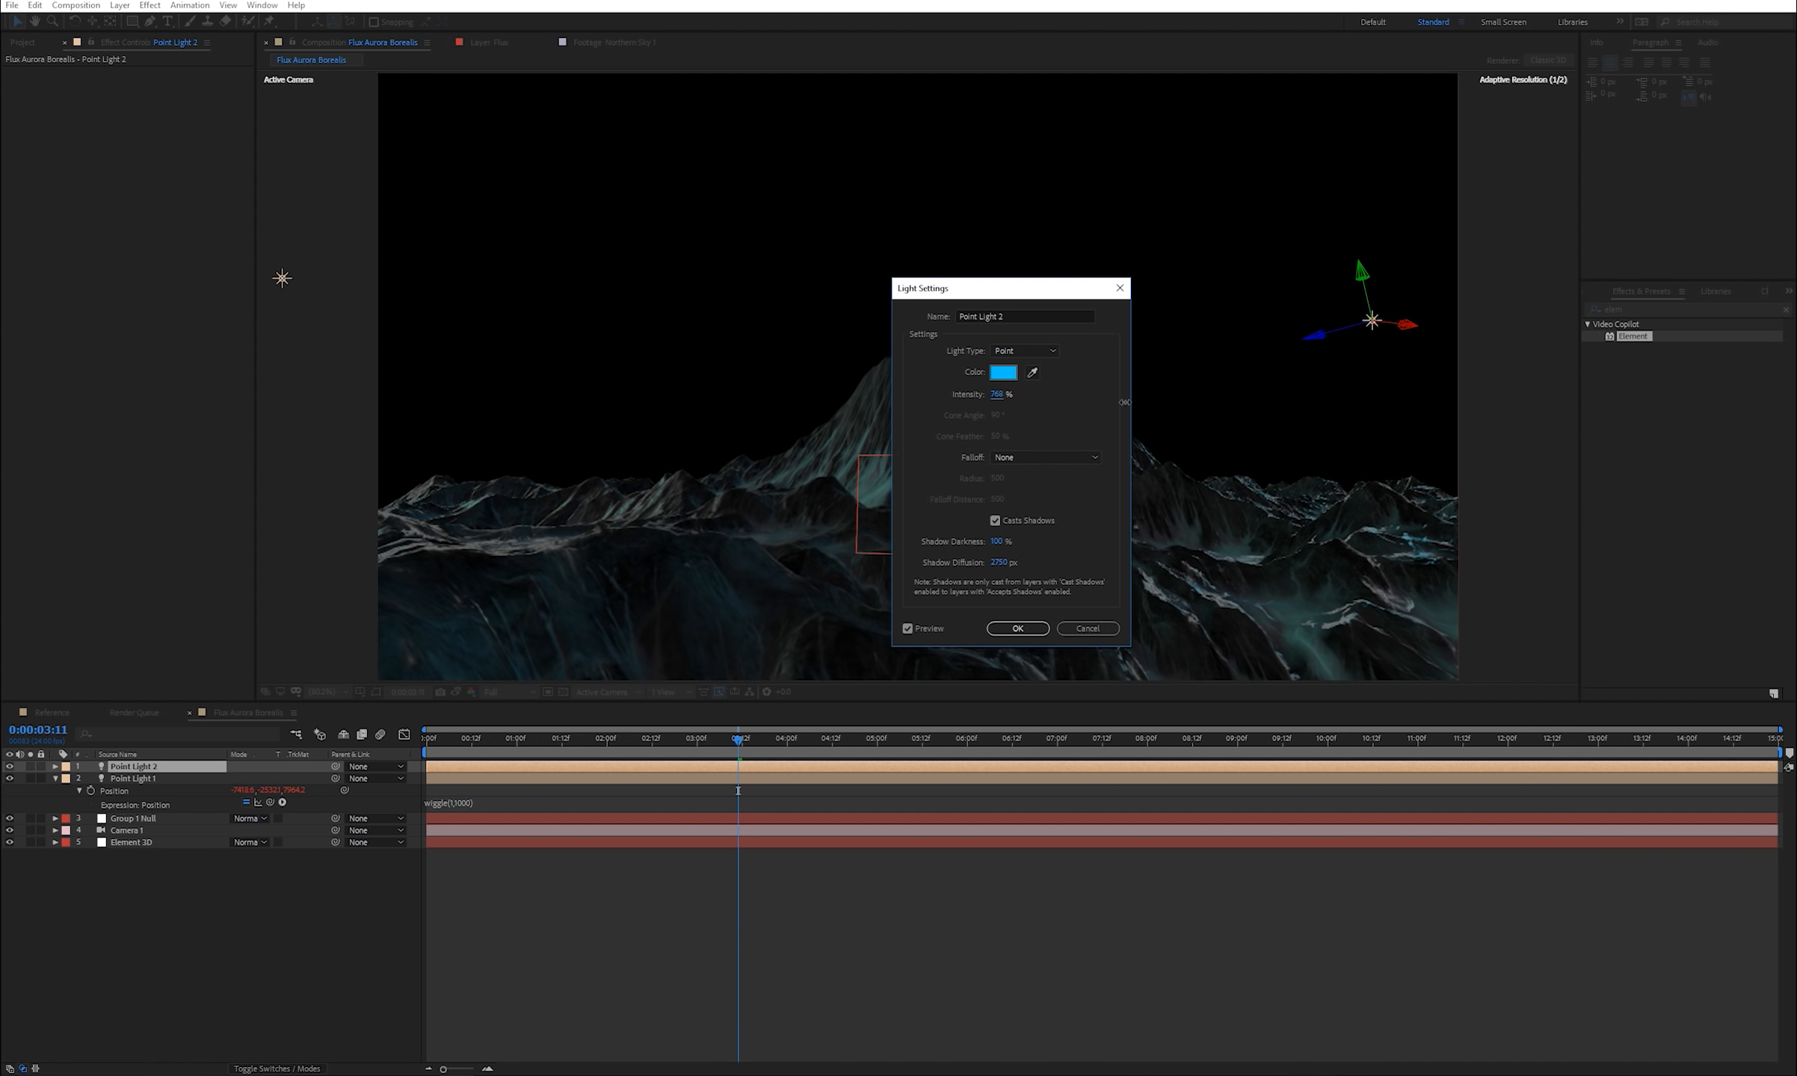
pyautogui.click(1011, 628)
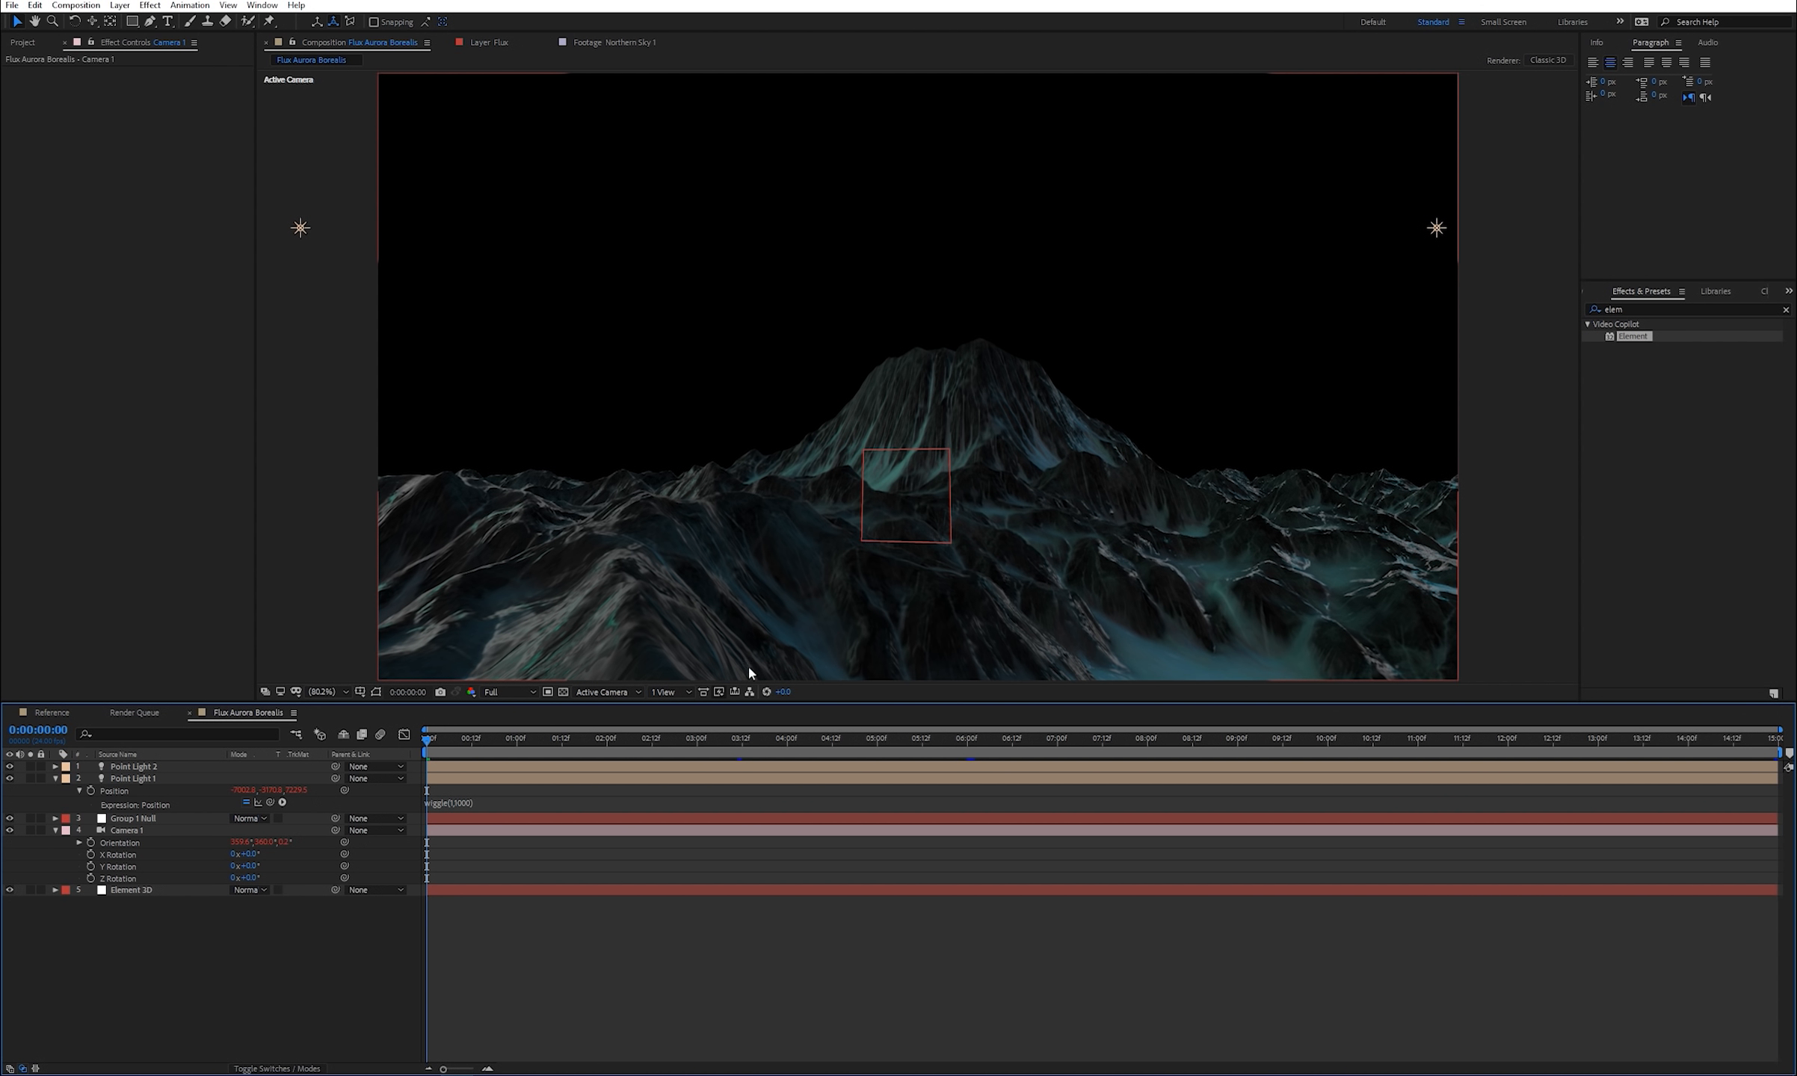
# - Keyframe Camera 1's Orientation at the first frame and again at 11 seconds
pyautogui.click(118, 831)
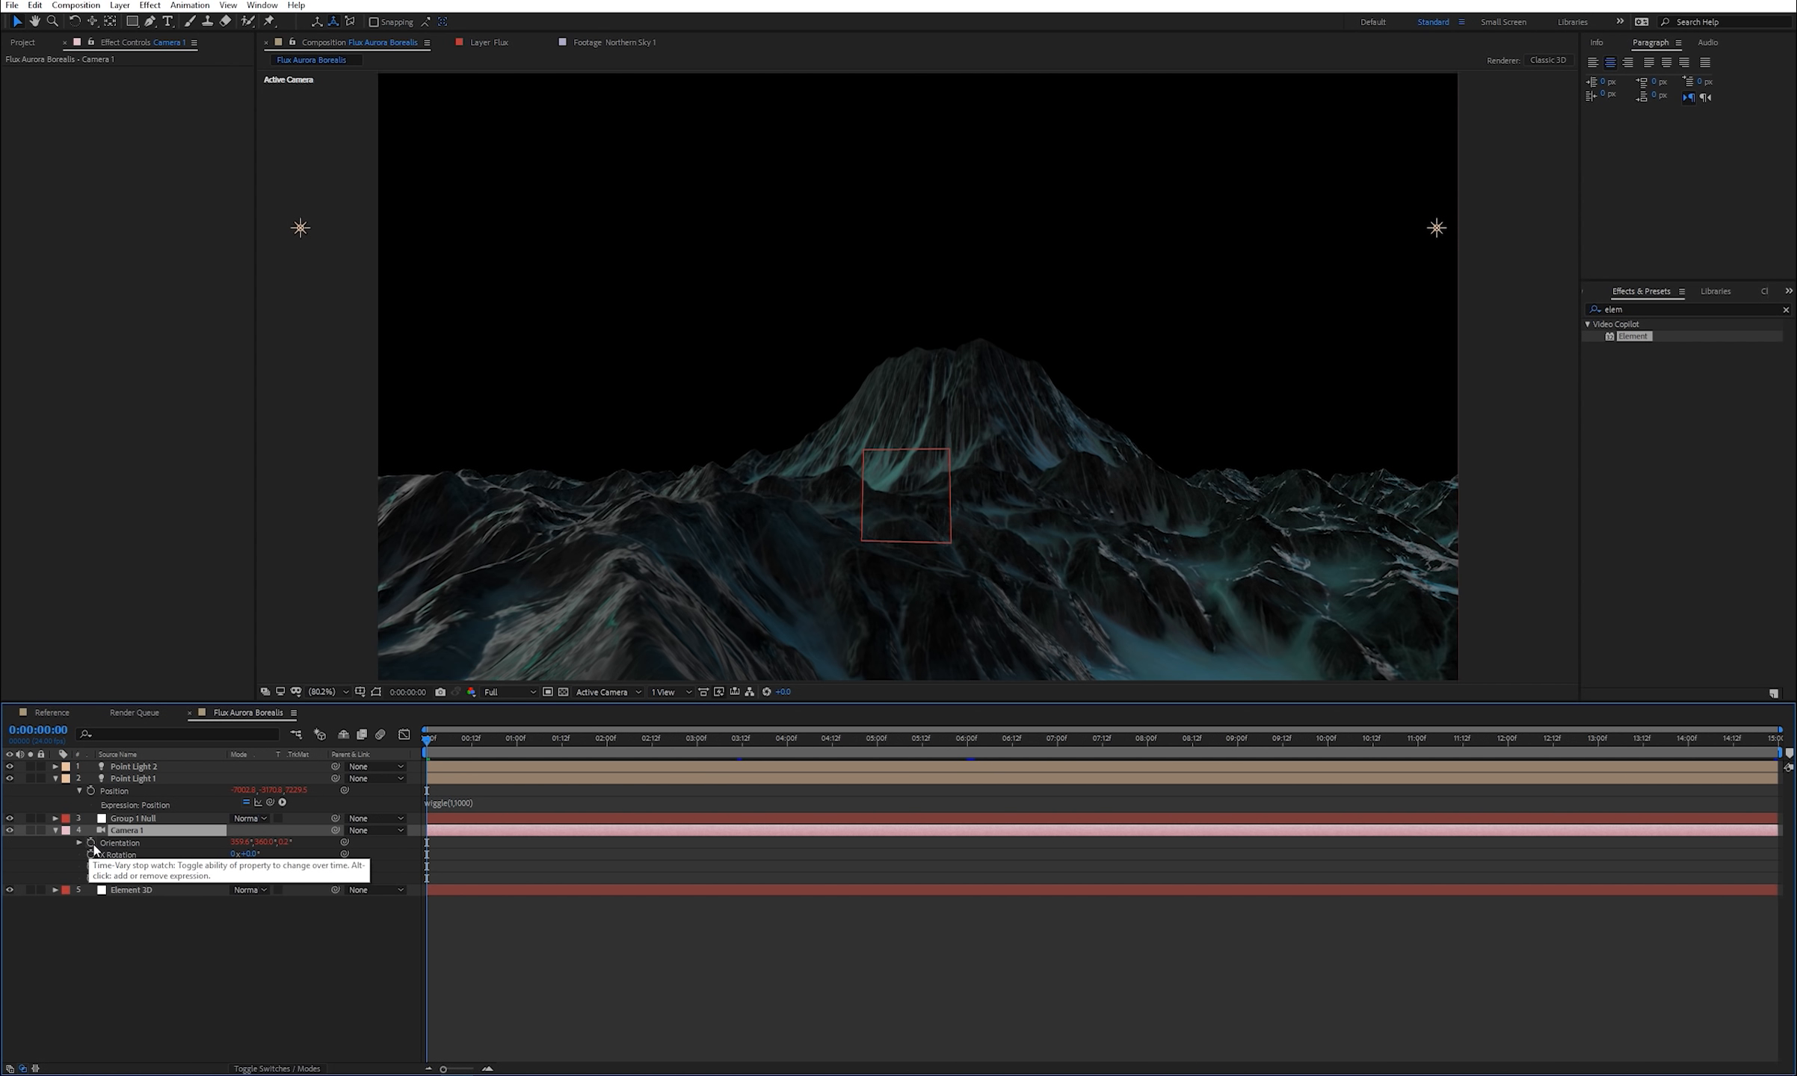
pyautogui.click(90, 843)
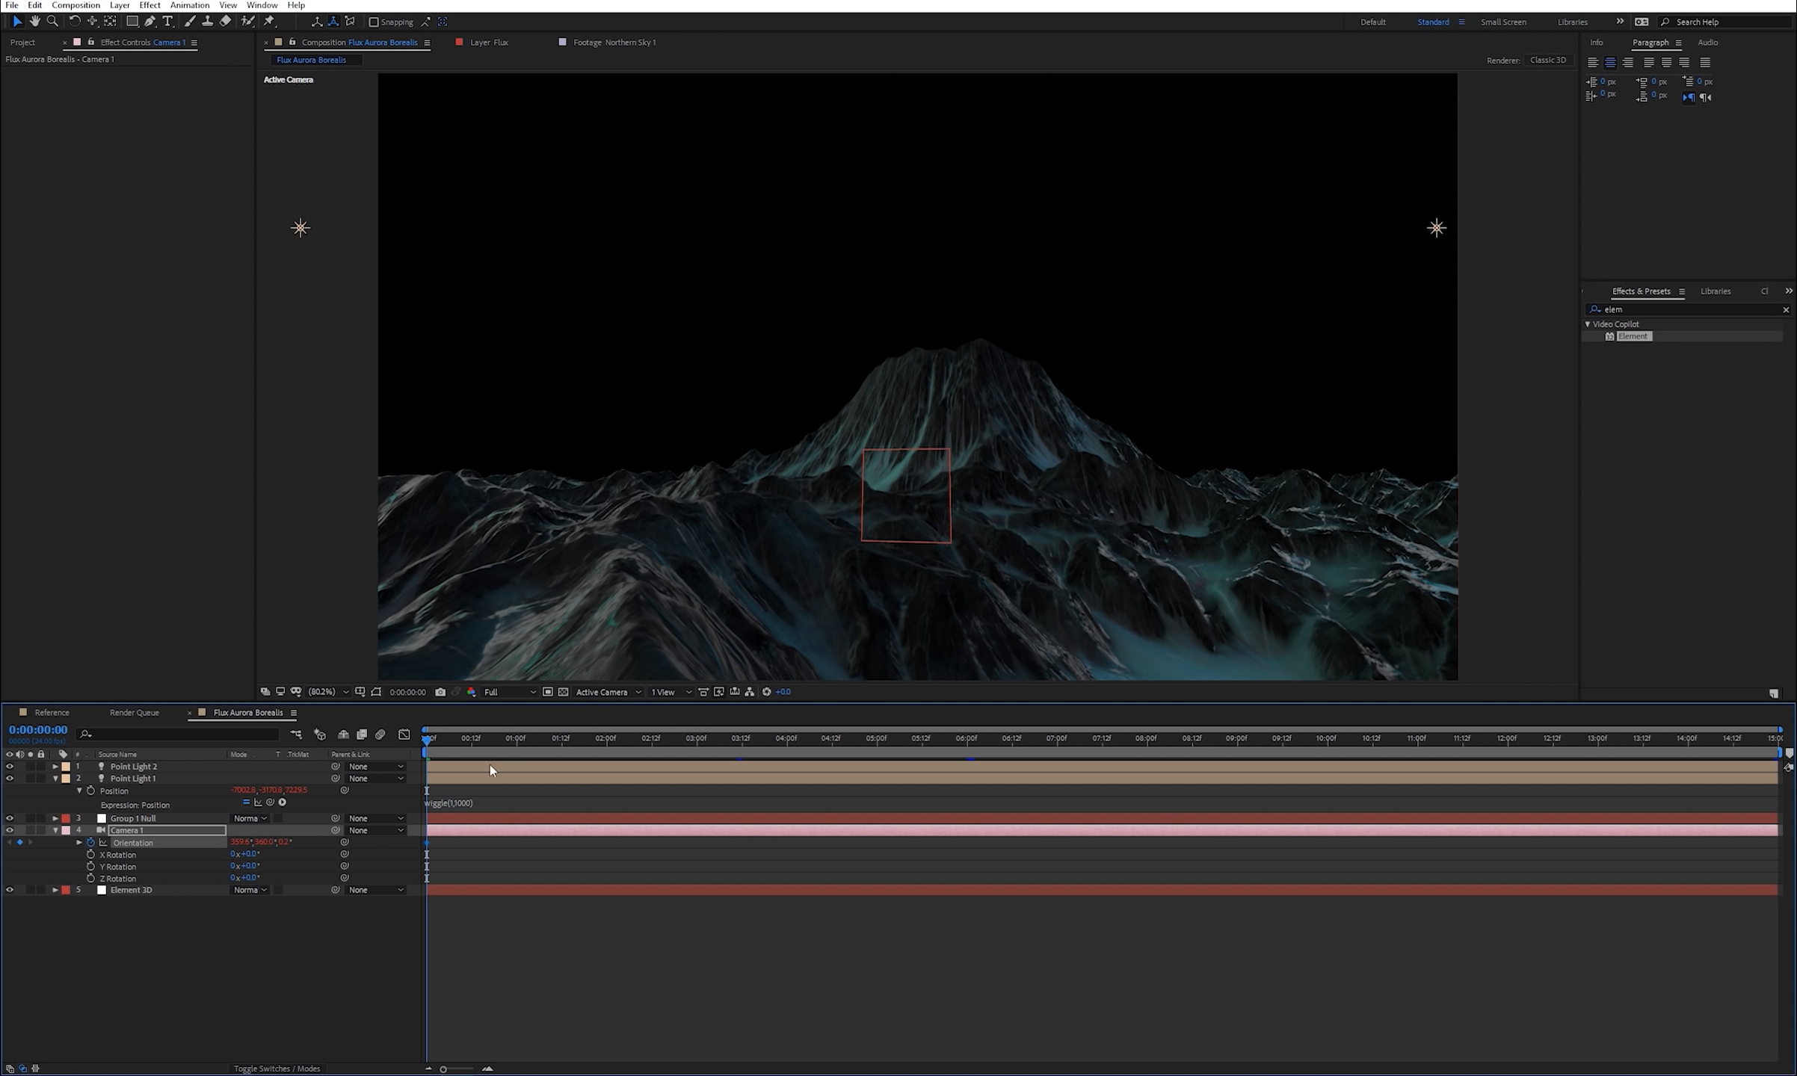
pyautogui.click(1417, 743)
pyautogui.click(20, 842)
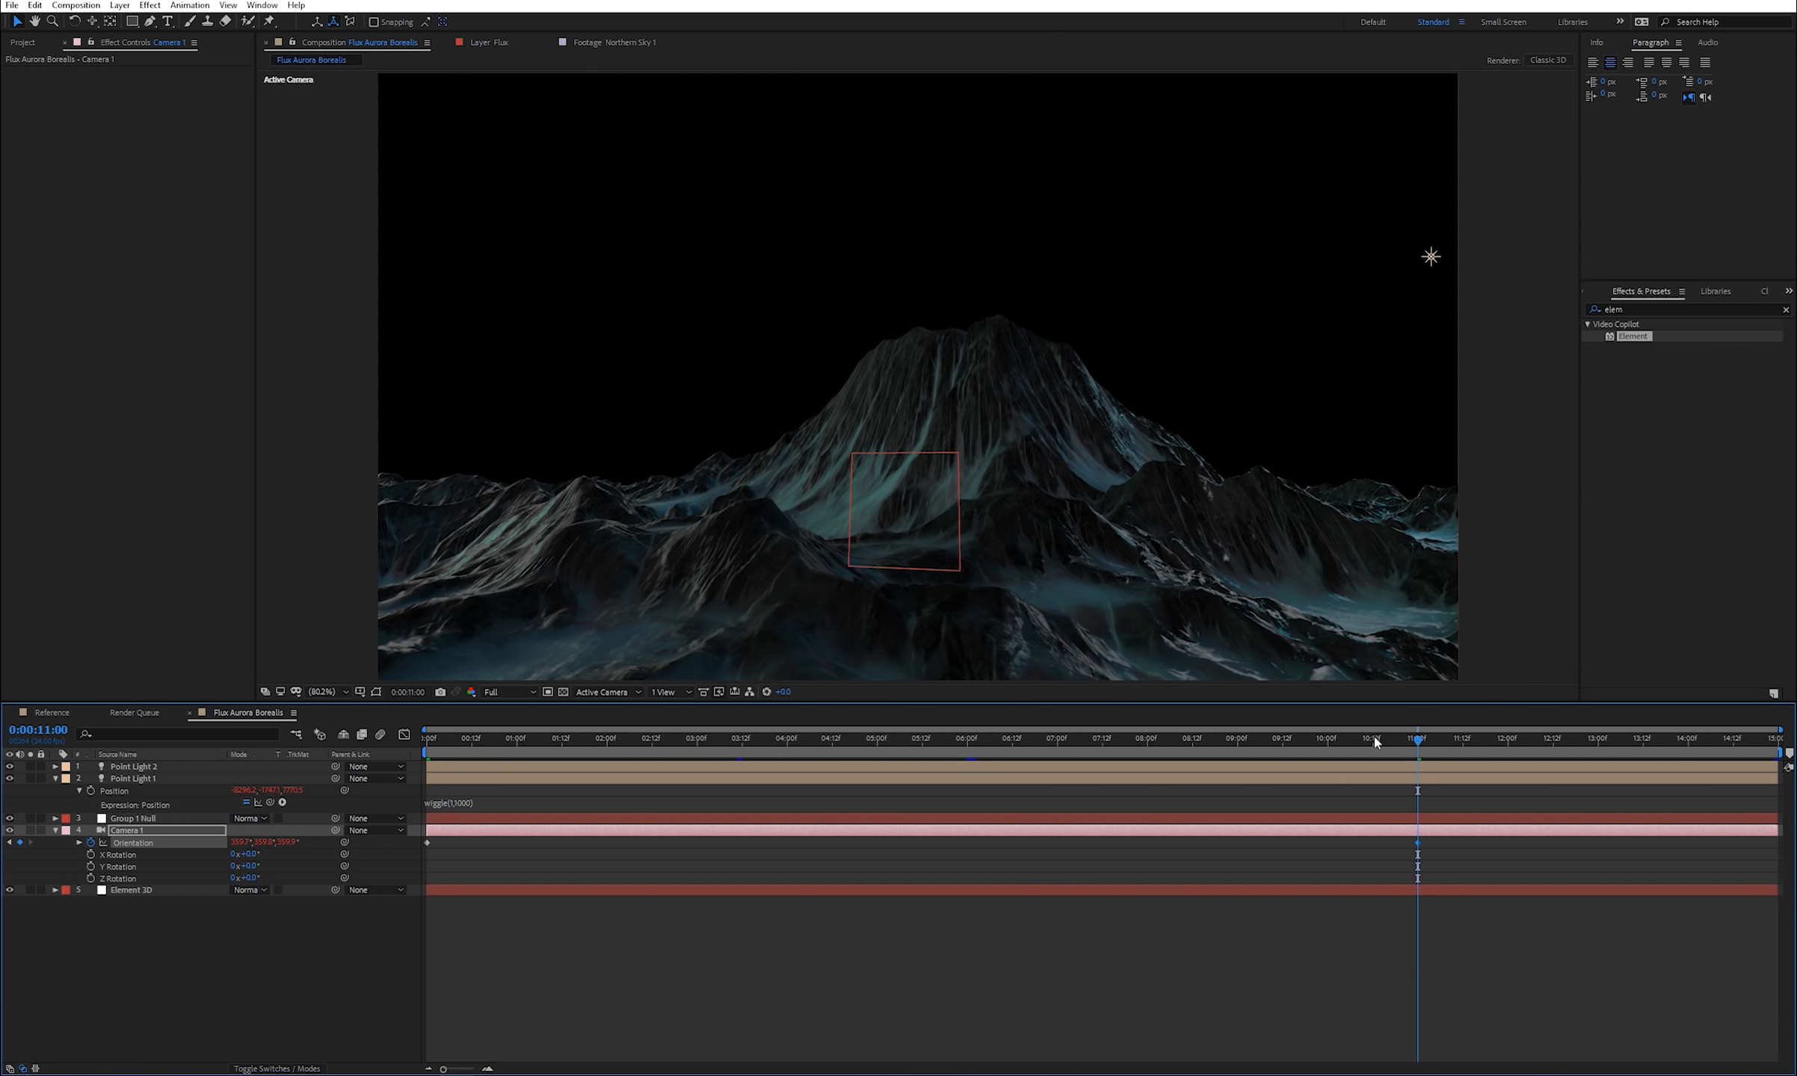
# - At the first frame, tilt Camera 1's Orientation up to the empty sky and preview the camera move
pyautogui.moveTo(1375, 735); pyautogui.dragTo(427, 740)
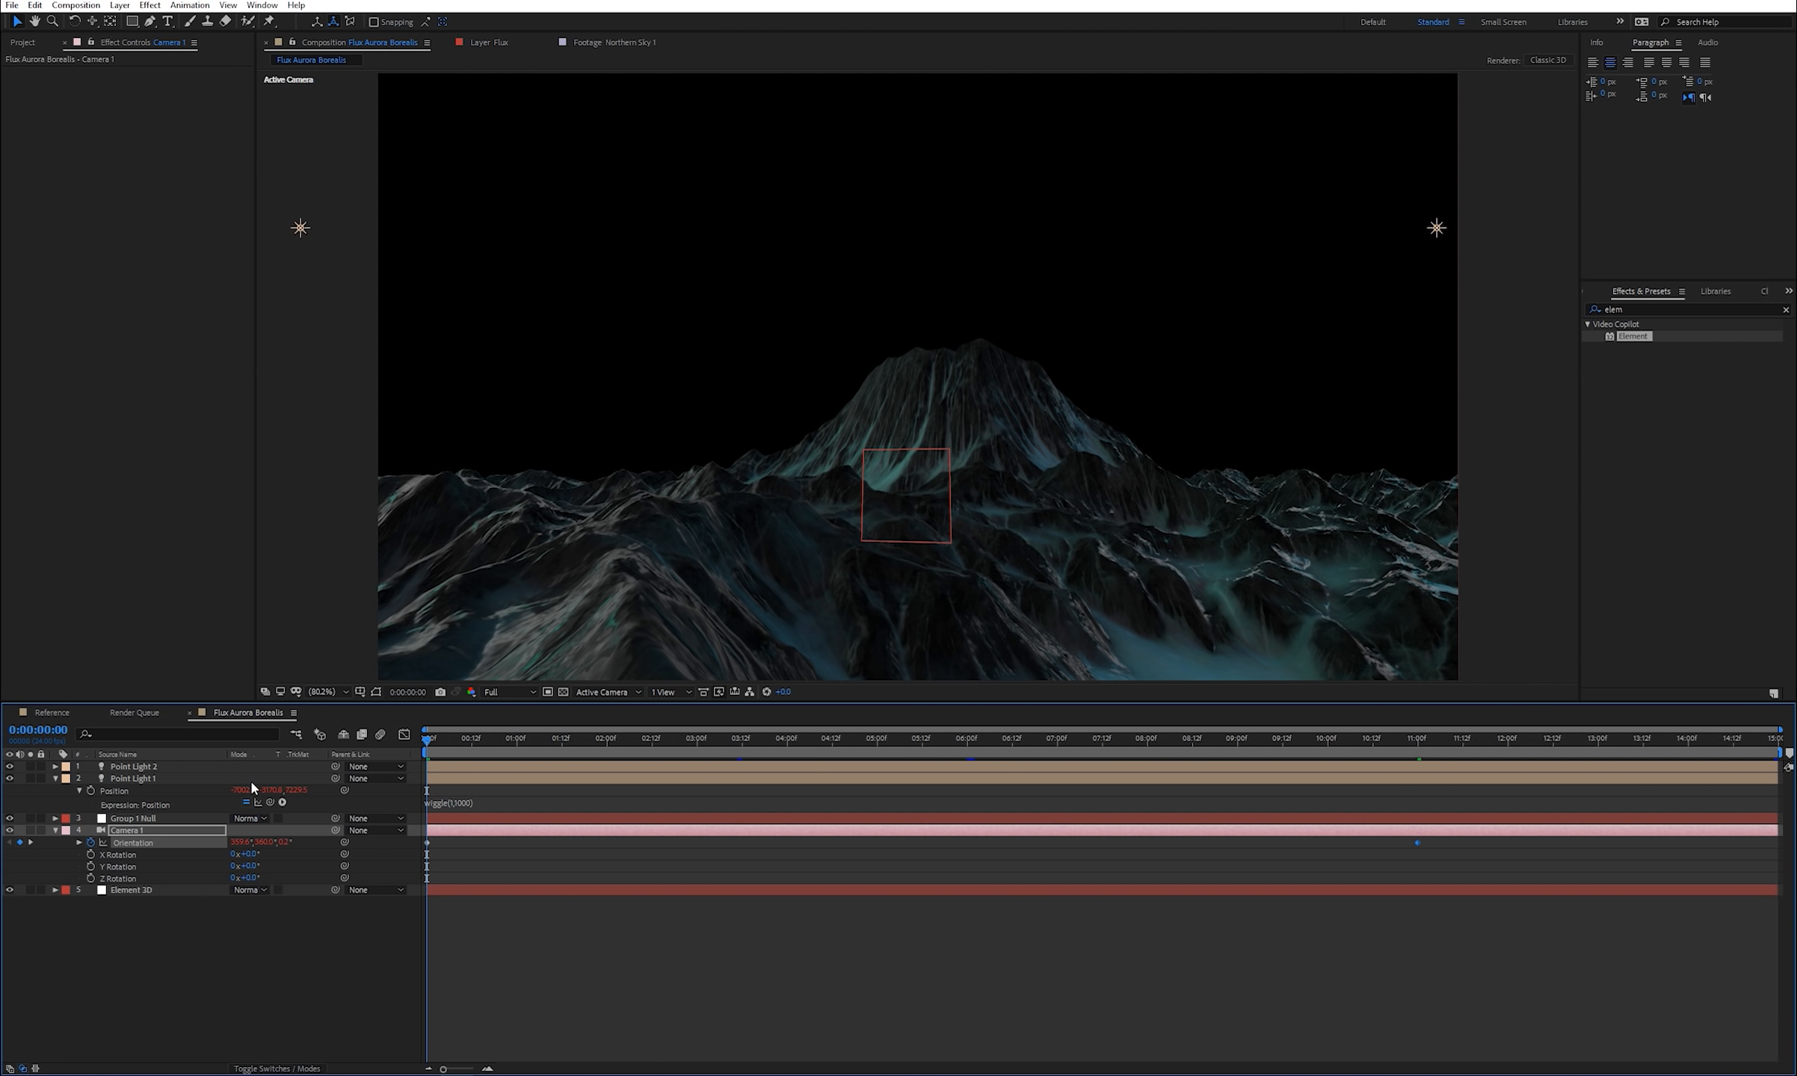
pyautogui.moveTo(241, 842)
pyautogui.mouseDown()
pyautogui.moveTo(281, 857)
pyautogui.moveTo(247, 849)
pyautogui.mouseUp()
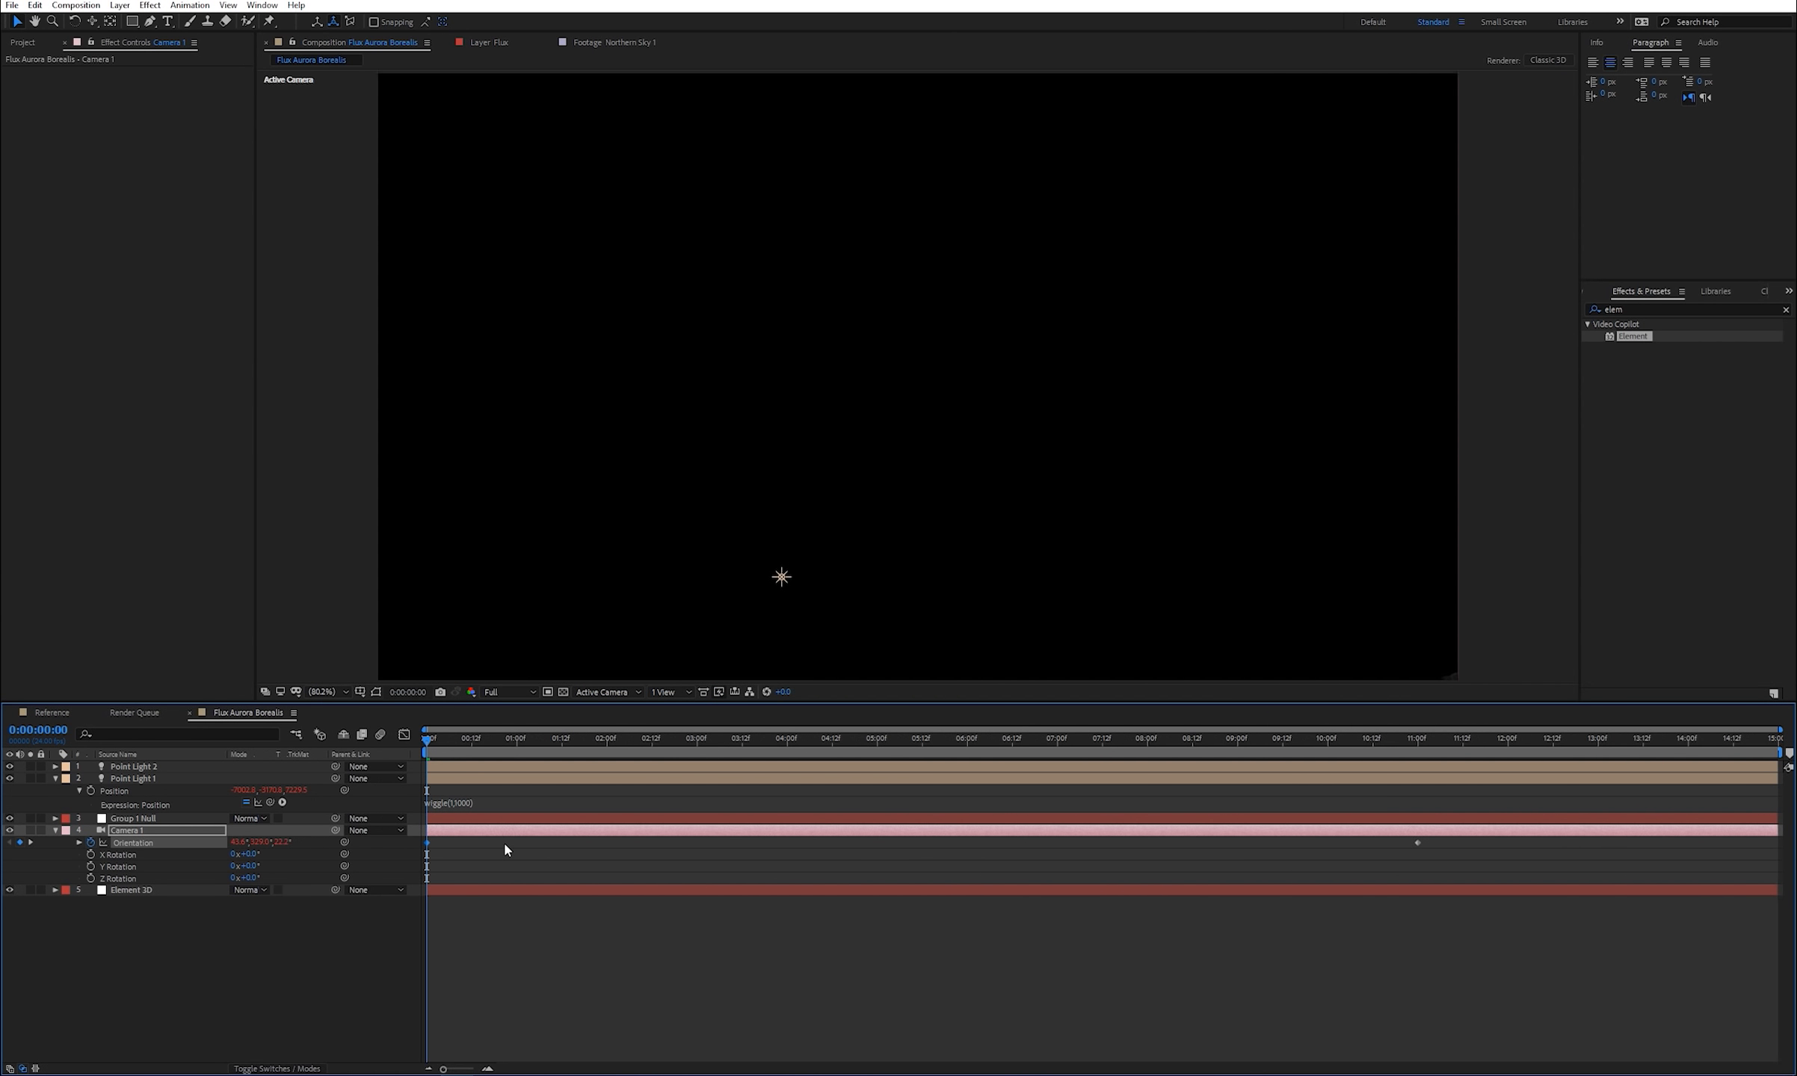
pyautogui.press('space')
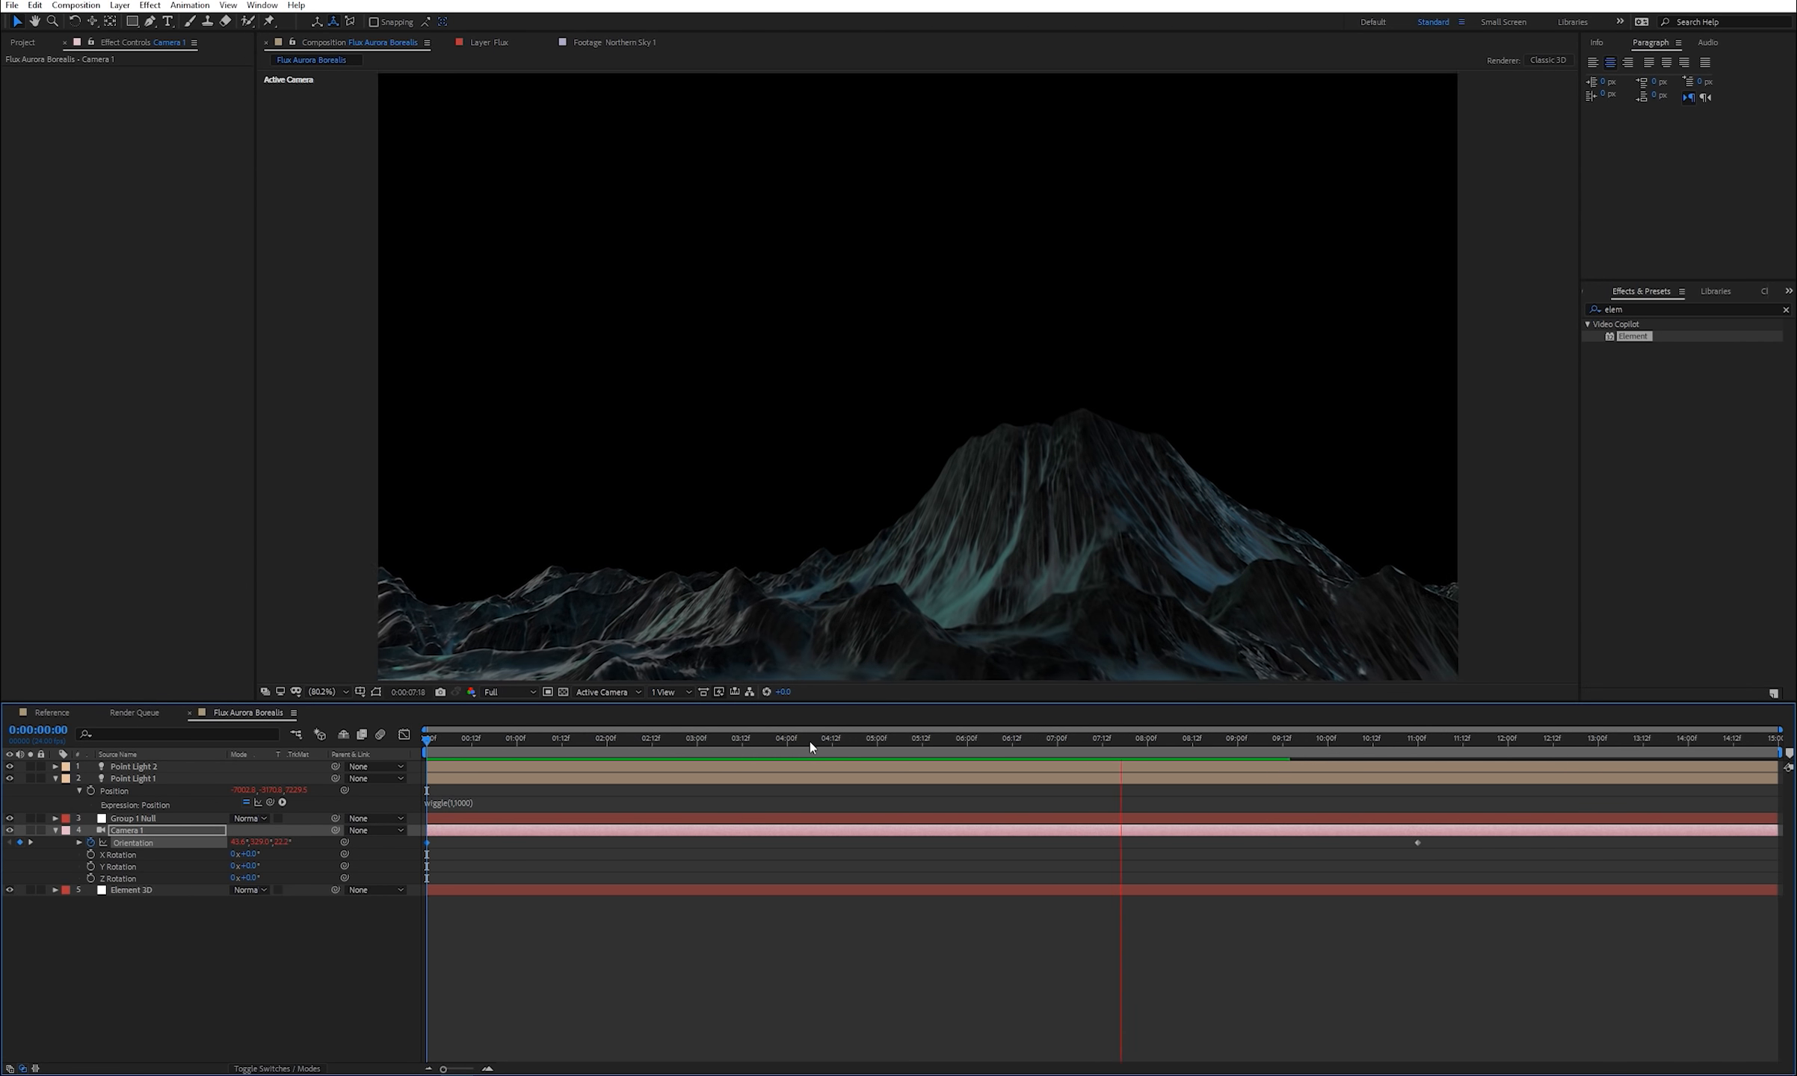
pyautogui.press('space')
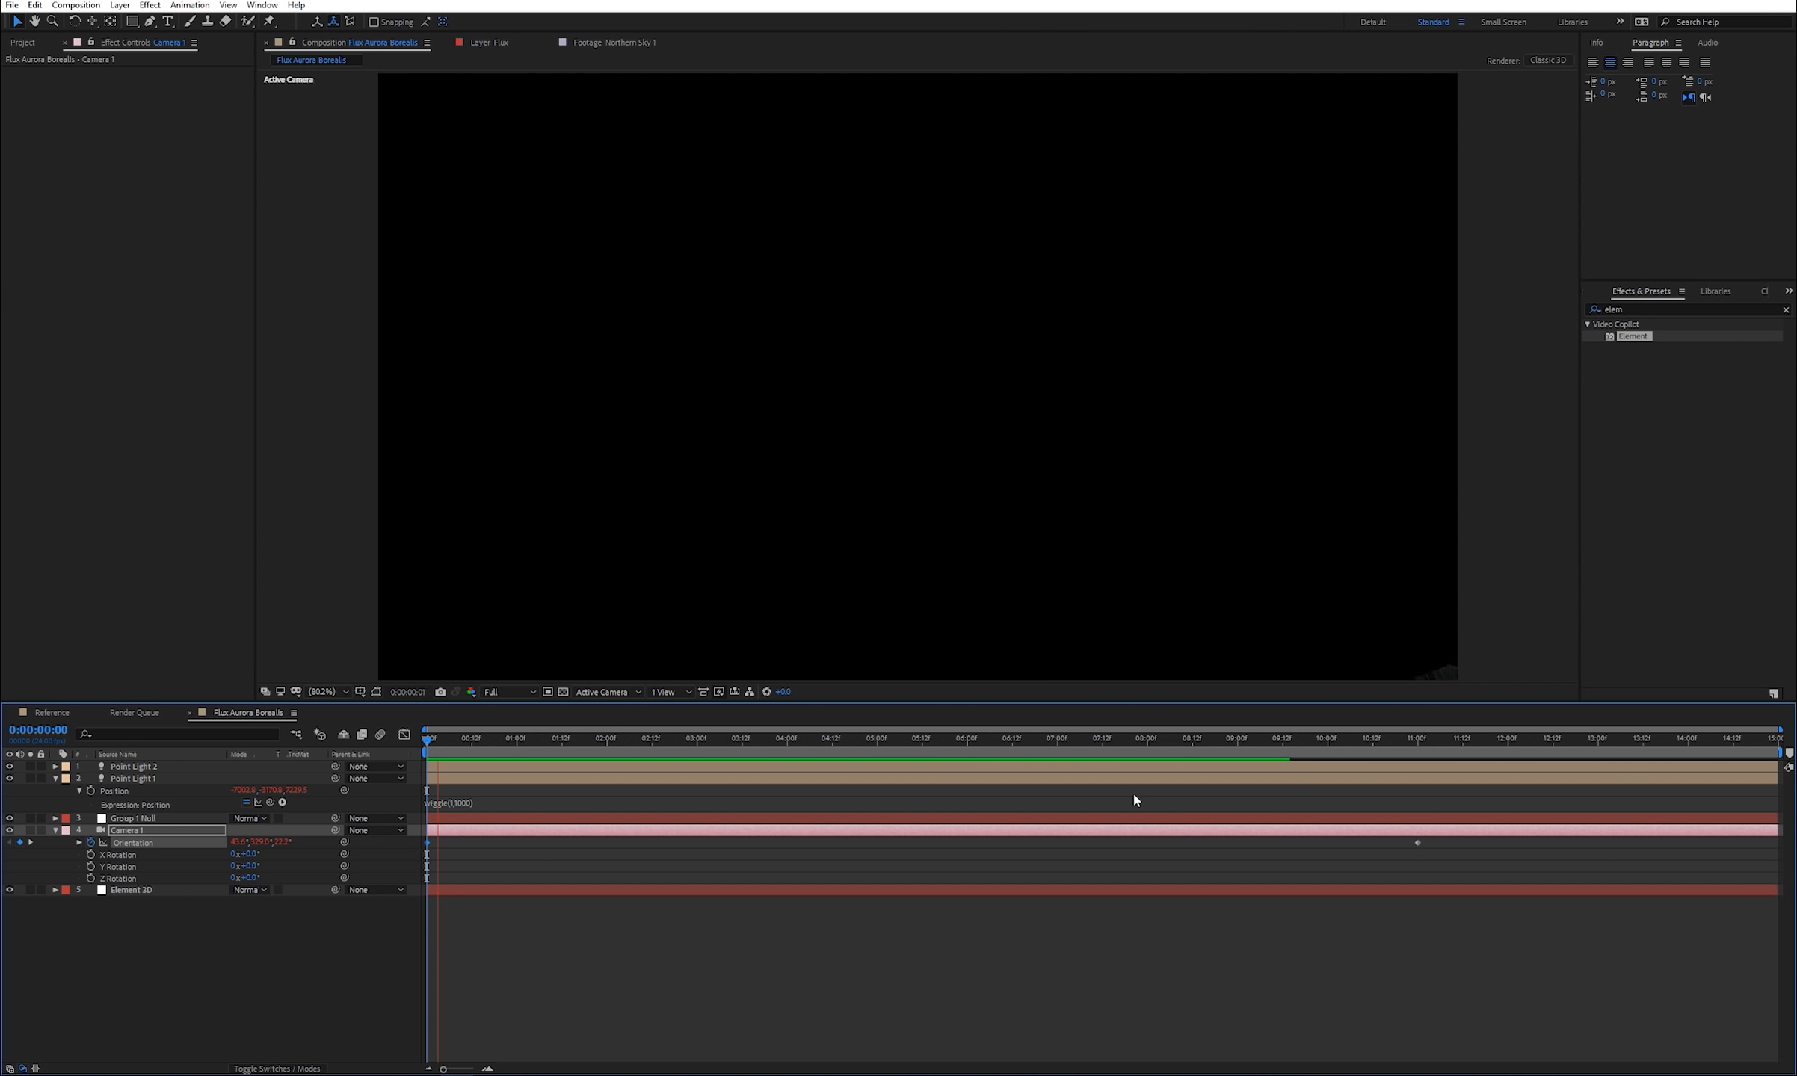
# - Check the end of the camera move and apply Easy Ease to the Orientation keyframe at 11 seconds
pyautogui.click(1294, 740)
pyautogui.press('space')
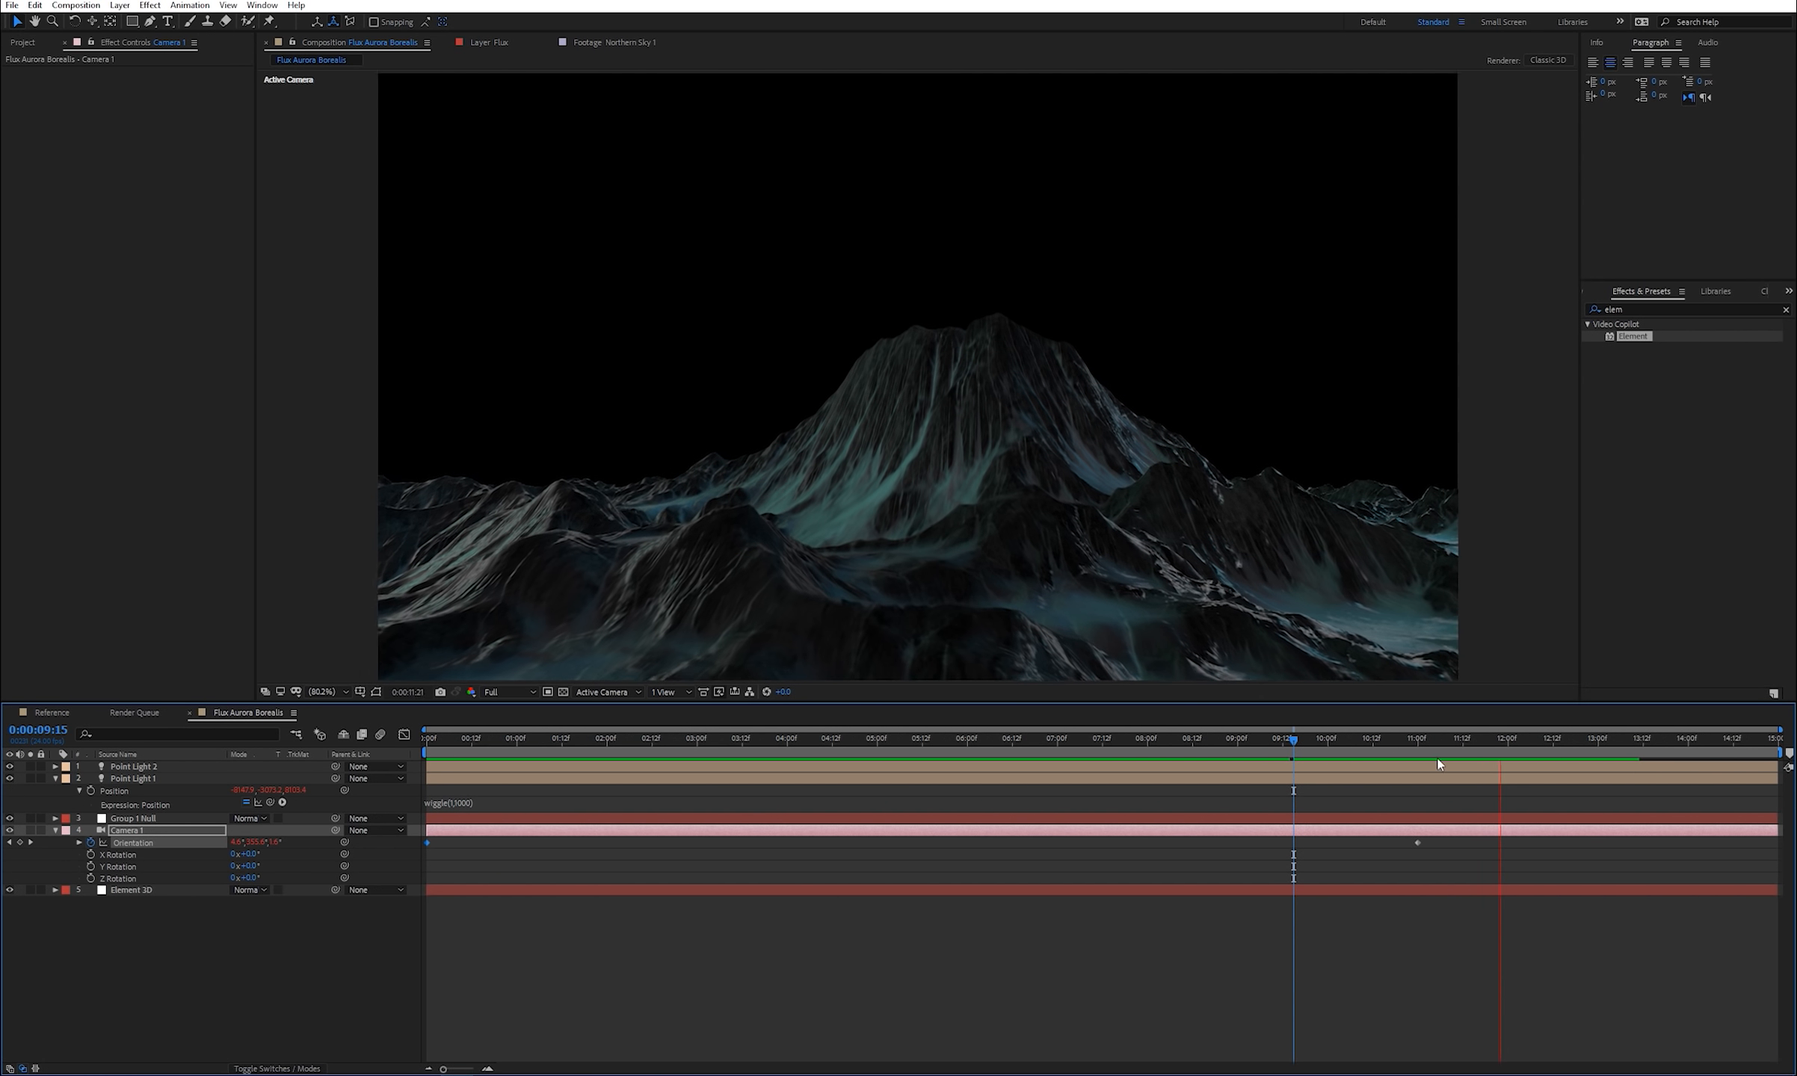
pyautogui.moveTo(1295, 743); pyautogui.dragTo(1415, 754)
pyautogui.press('space')
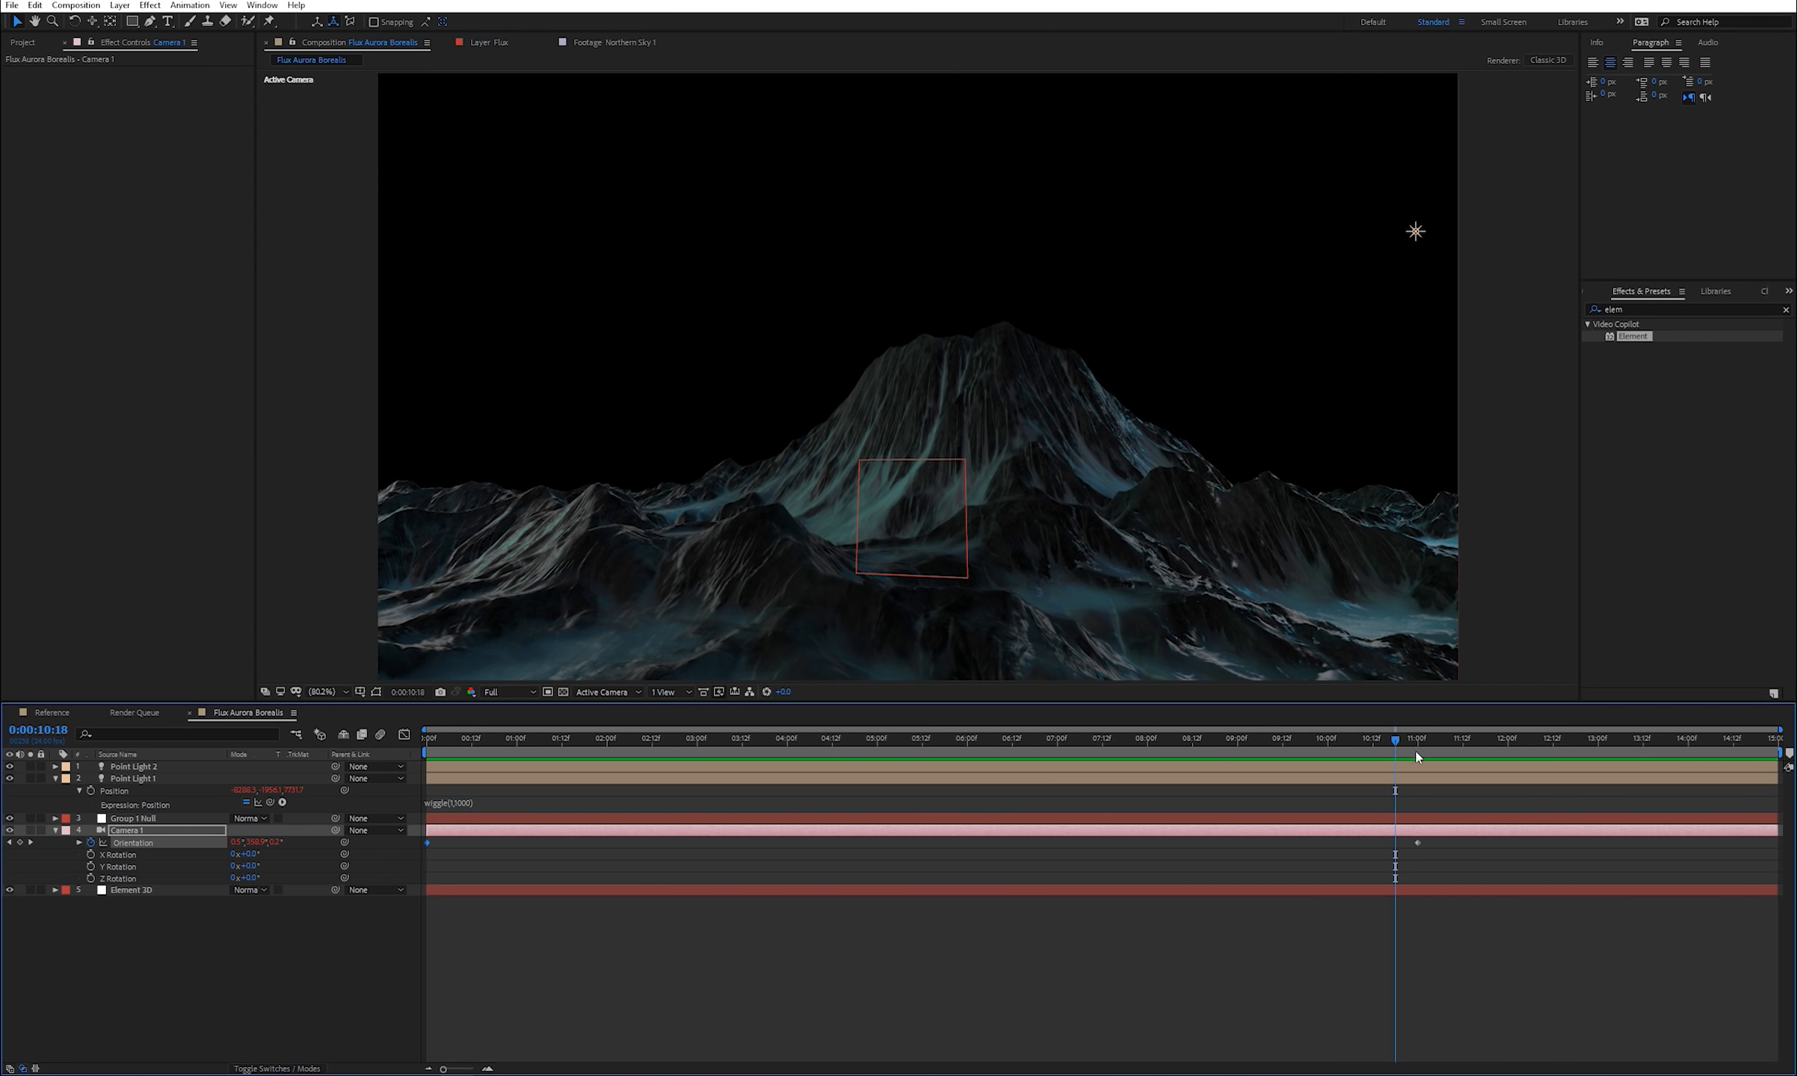
pyautogui.click(1417, 843)
pyautogui.moveTo(1399, 749); pyautogui.dragTo(1415, 754)
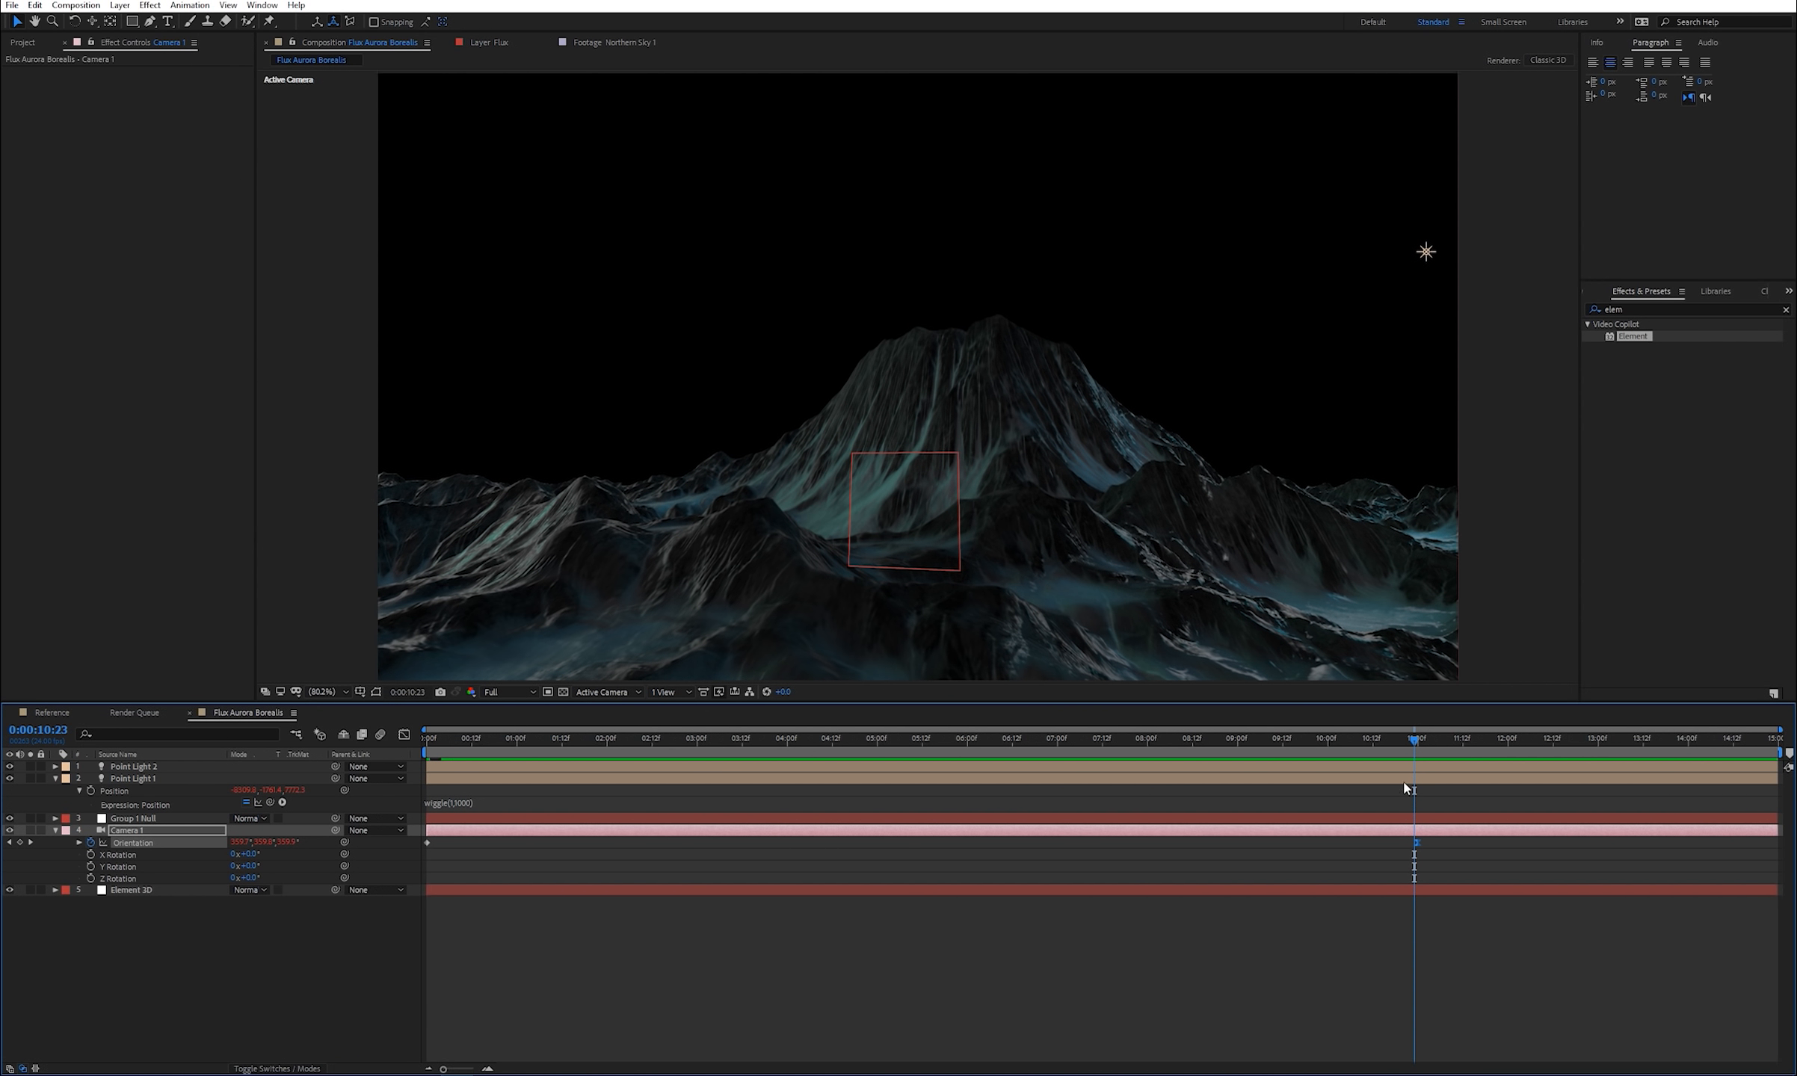
pyautogui.moveTo(1412, 740); pyautogui.dragTo(1100, 760)
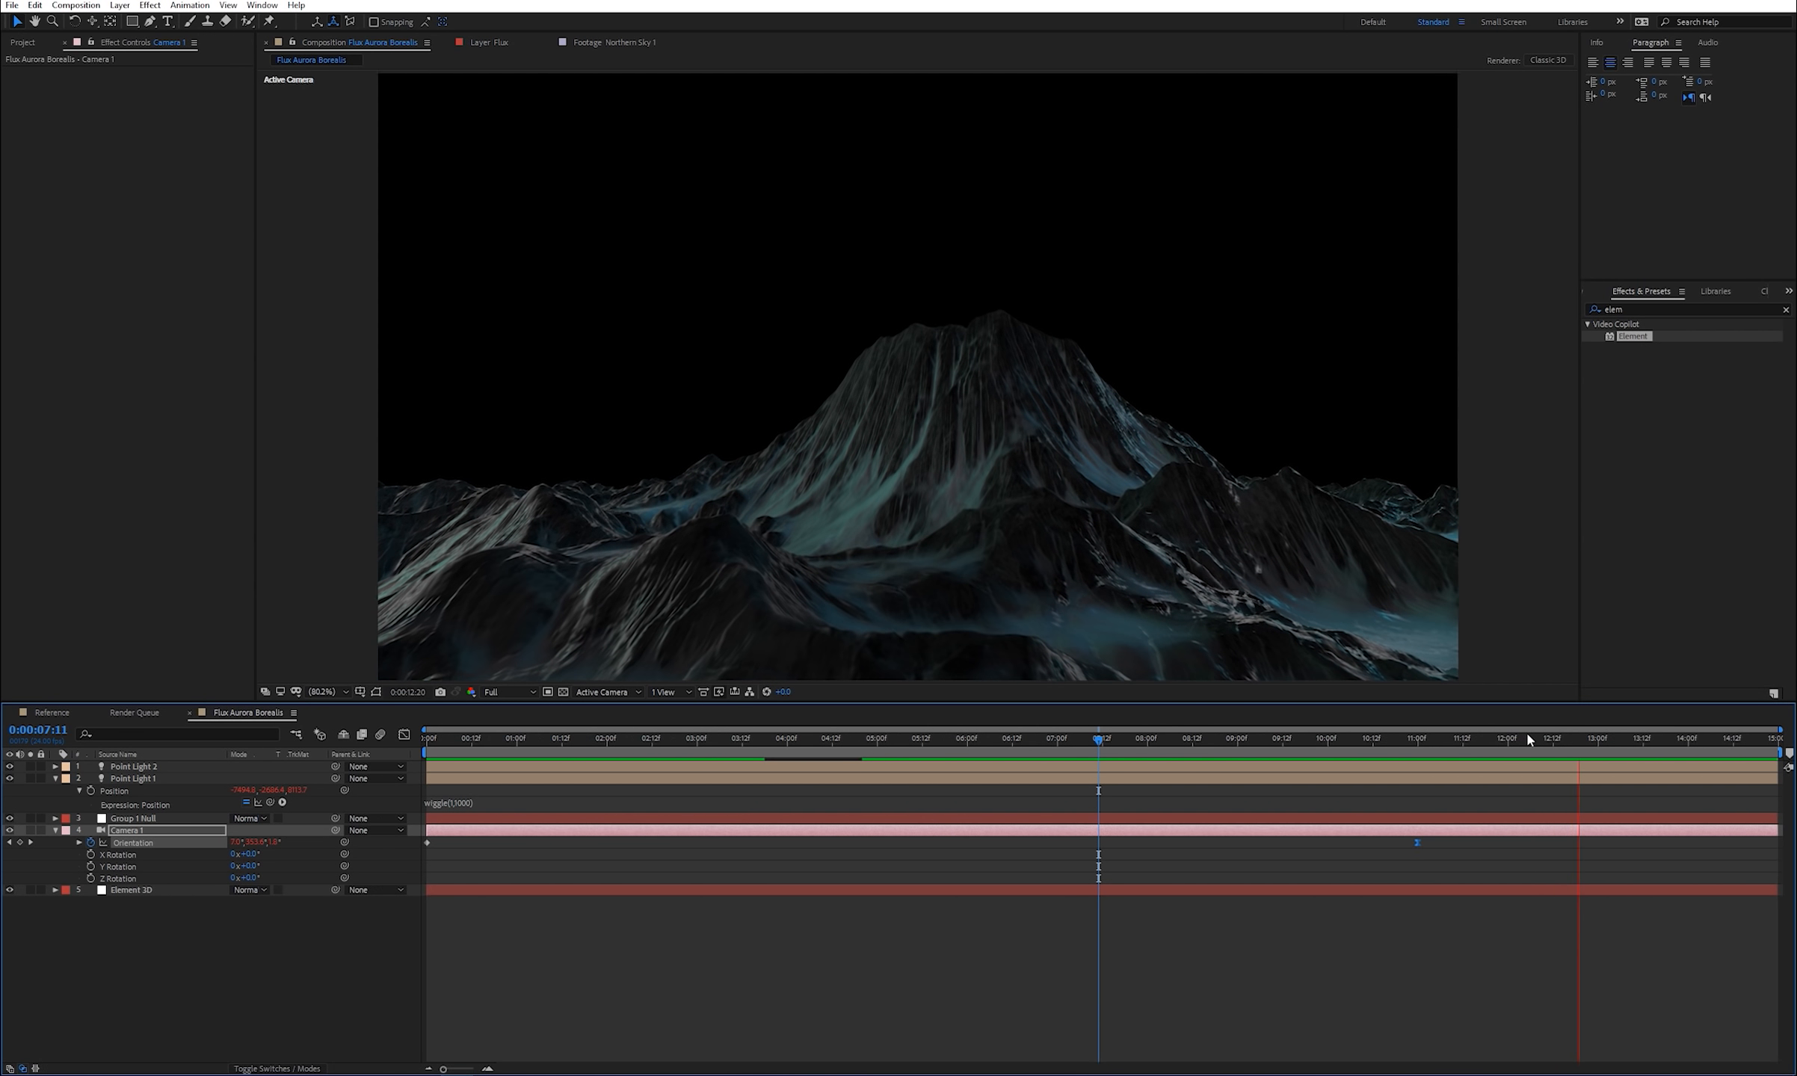
pyautogui.moveTo(1100, 758); pyautogui.dragTo(1405, 826)
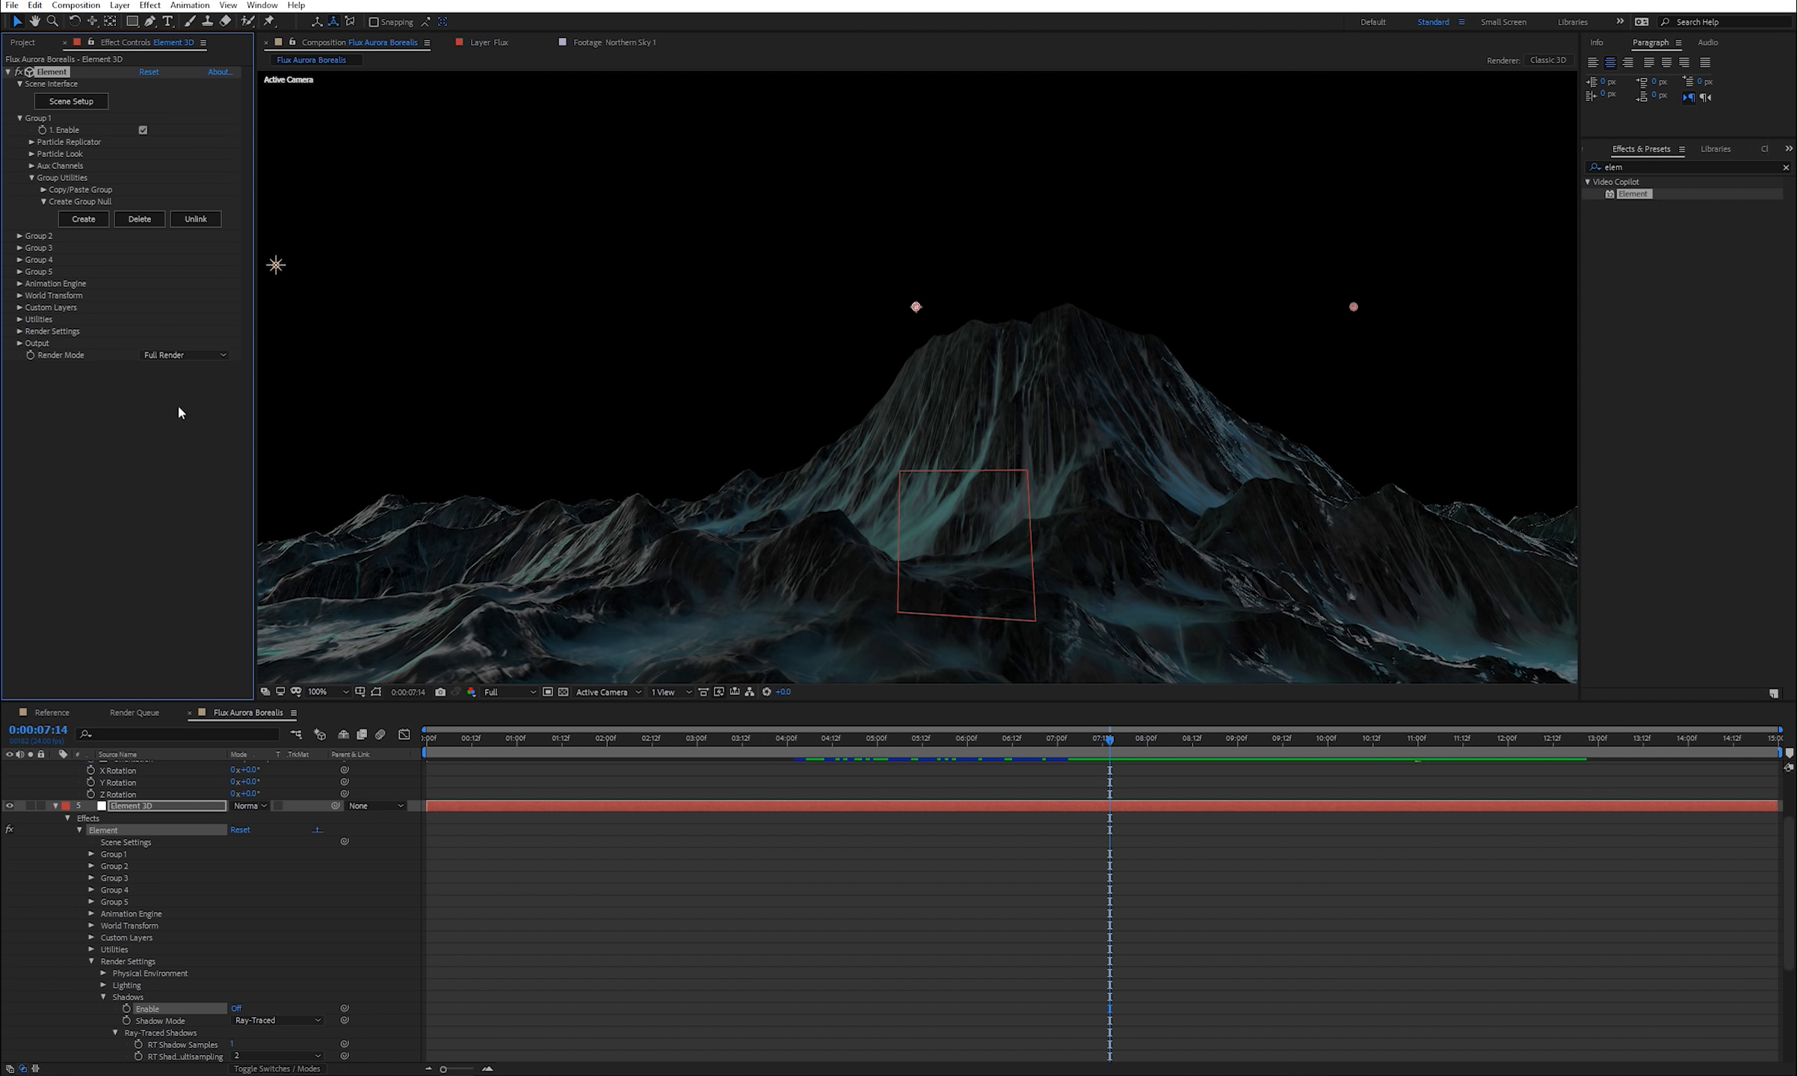
# - In Element's Physical Environment render settings, set Lighting Influence to 98%
pyautogui.click(19, 331)
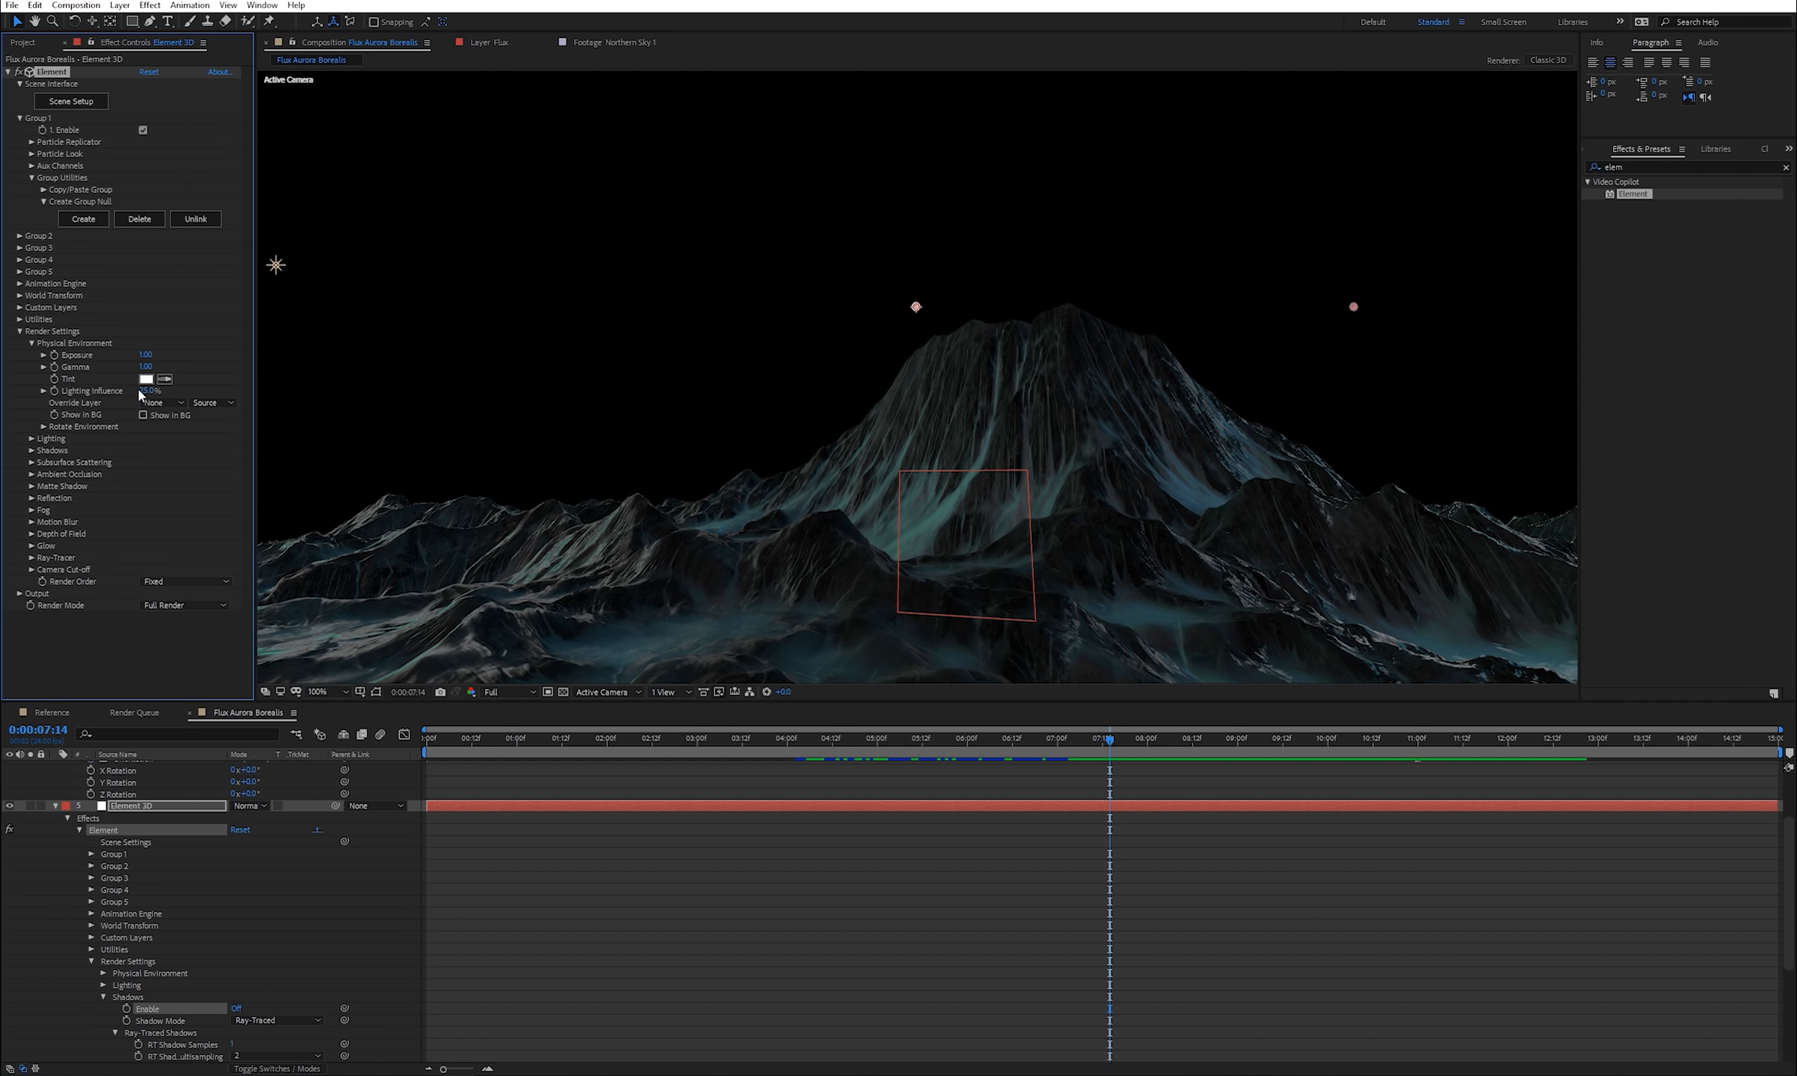
pyautogui.click(146, 391)
pyautogui.write('98')
pyautogui.click(176, 464)
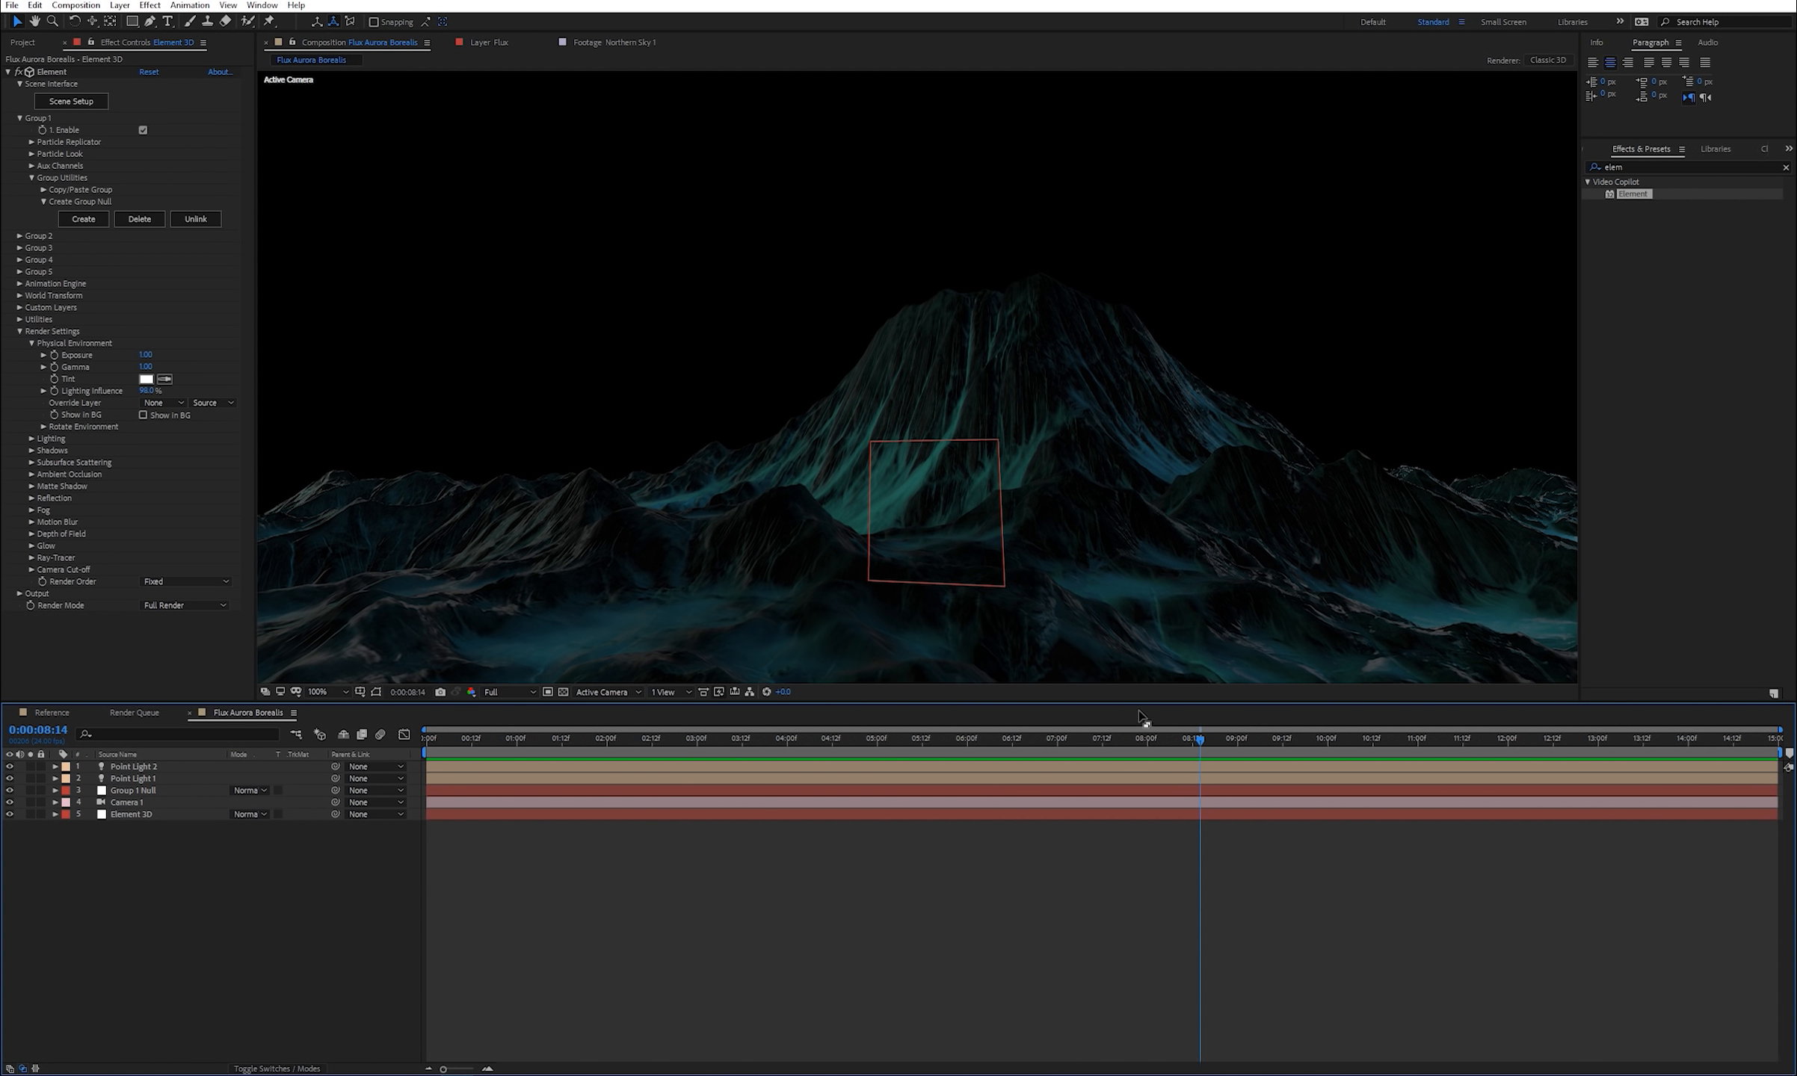
# - Create a new 1920 × 1080 white solid named Flux
pyautogui.click(120, 6)
pyautogui.moveTo(224, 21)
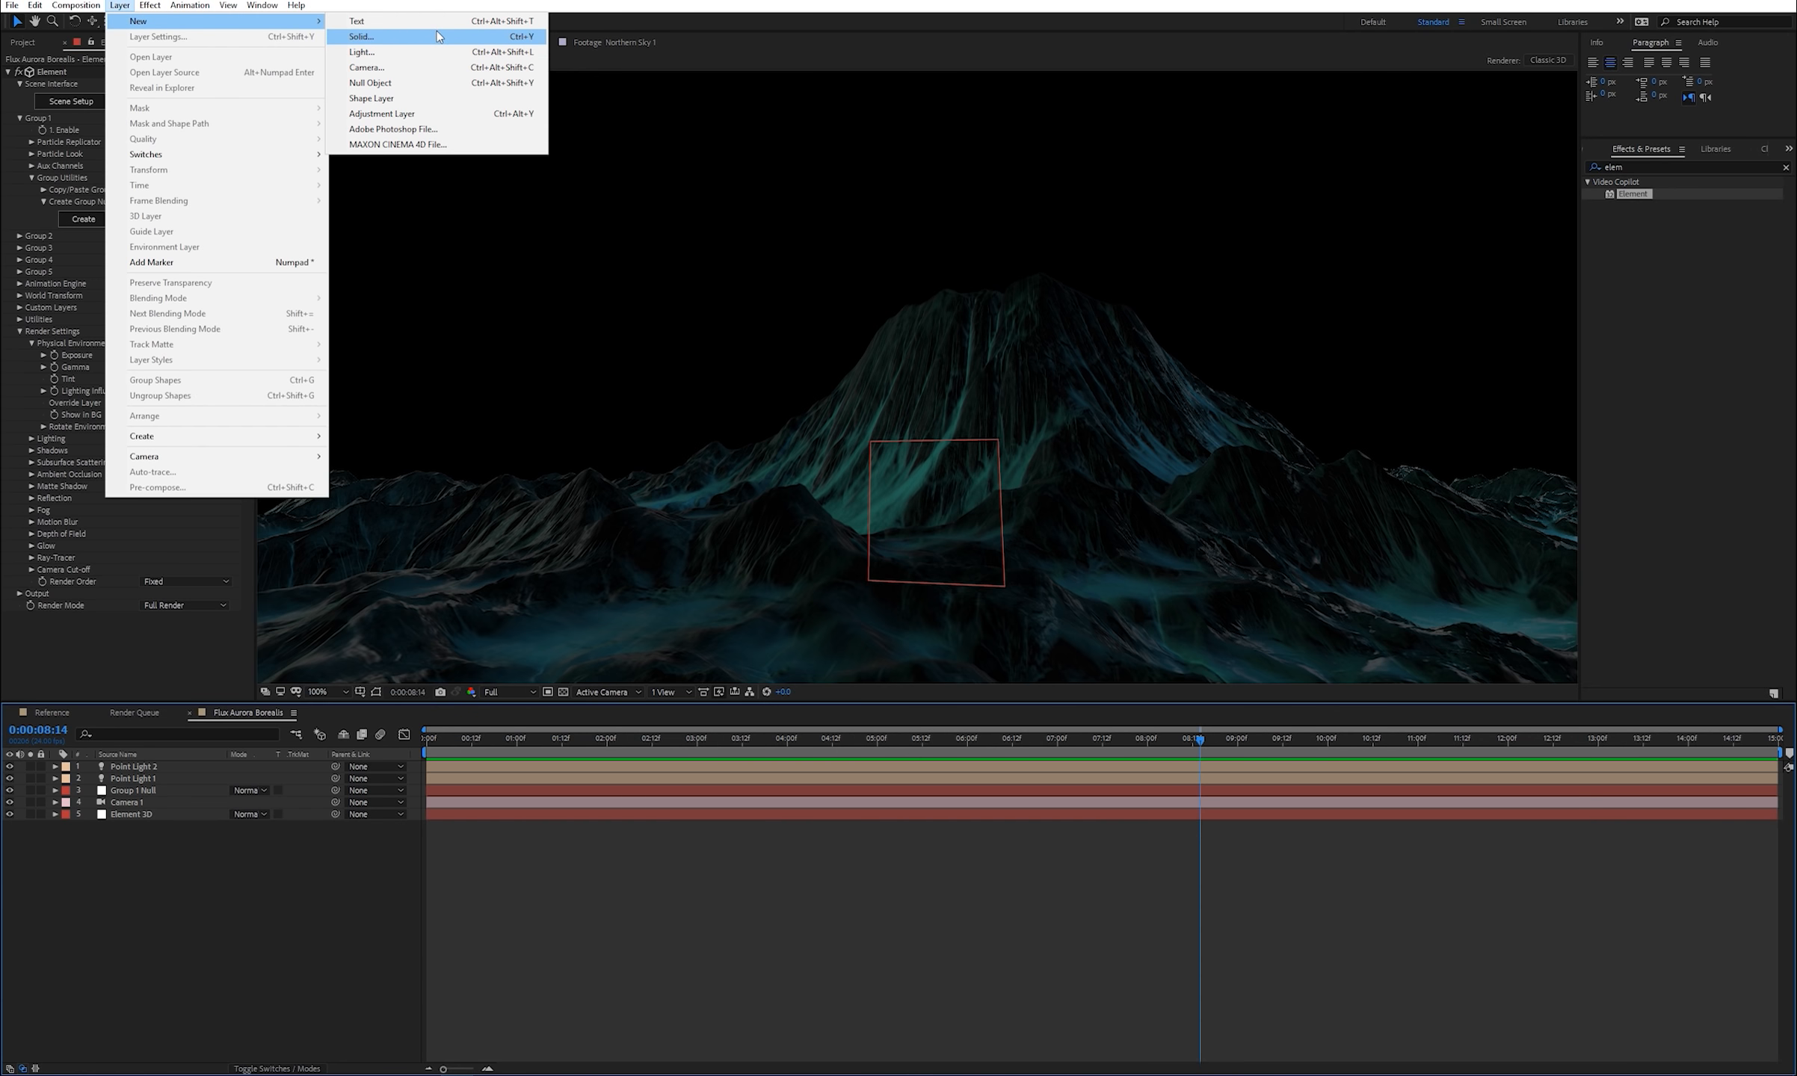
pyautogui.click(366, 37)
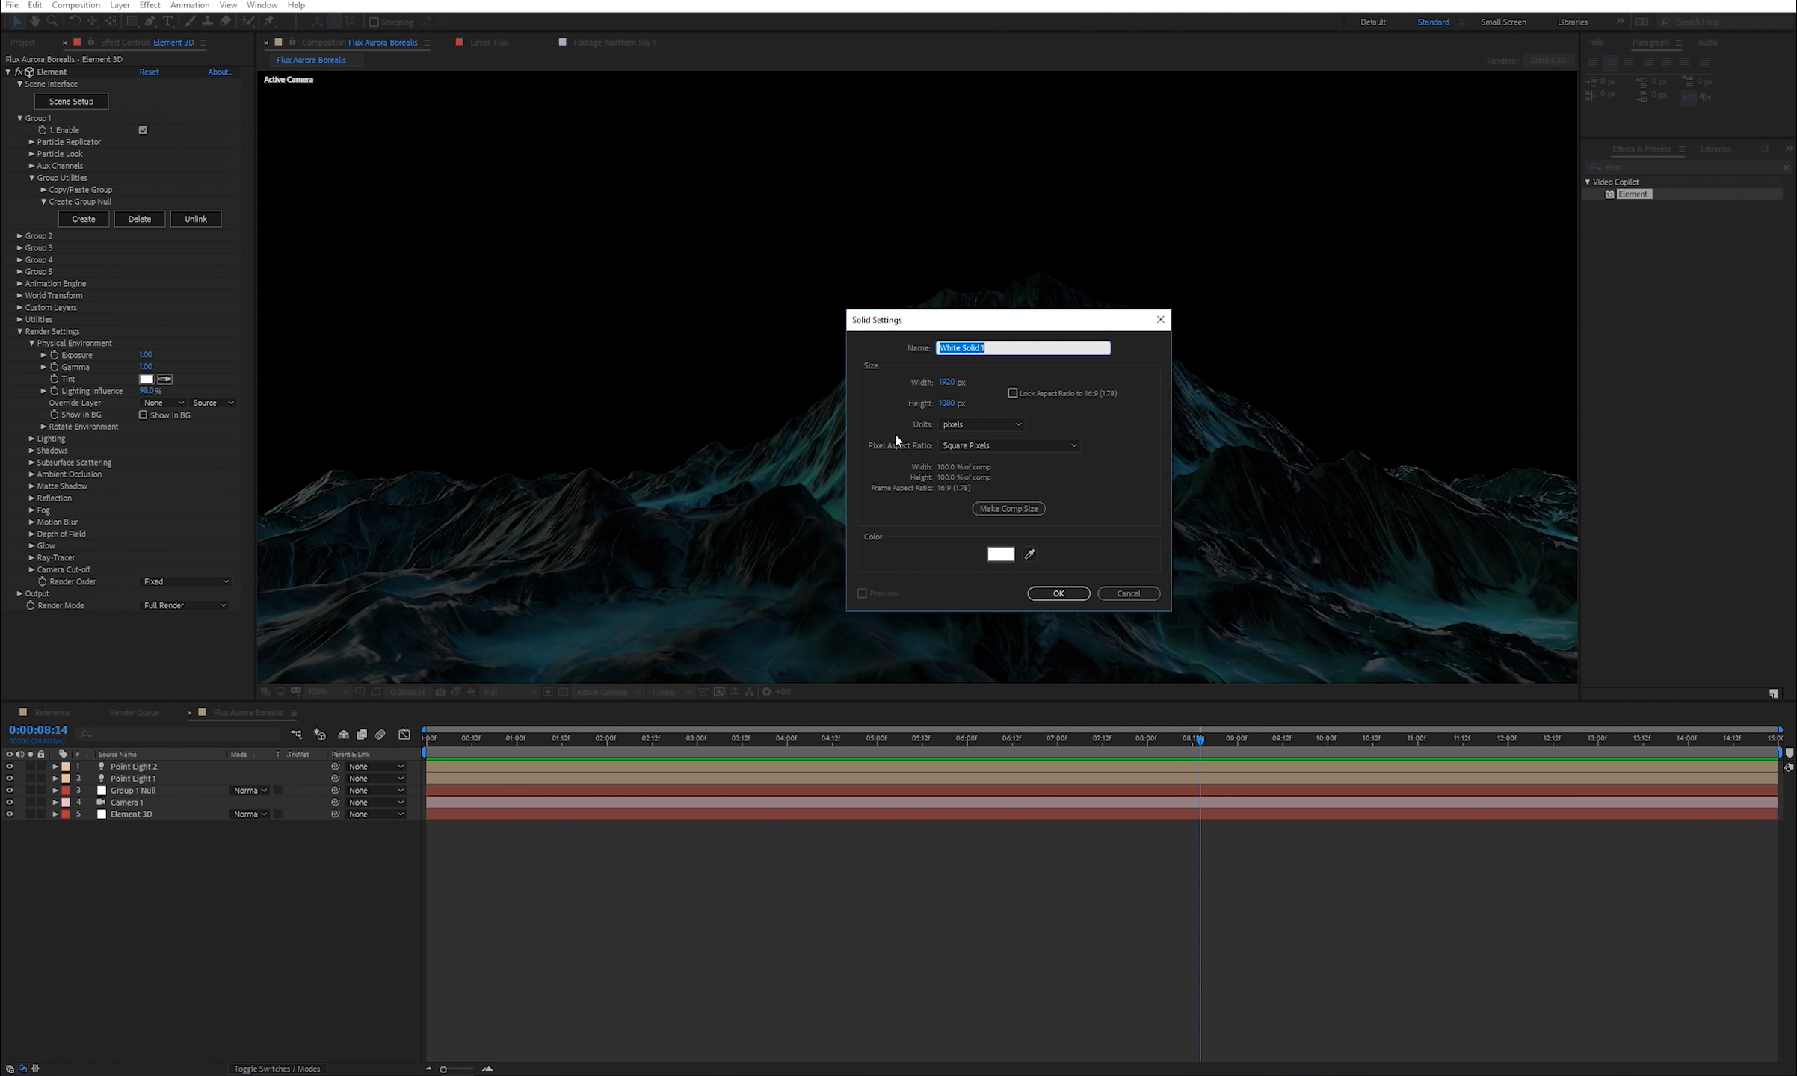
pyautogui.write('Flux')
pyautogui.press('Return')
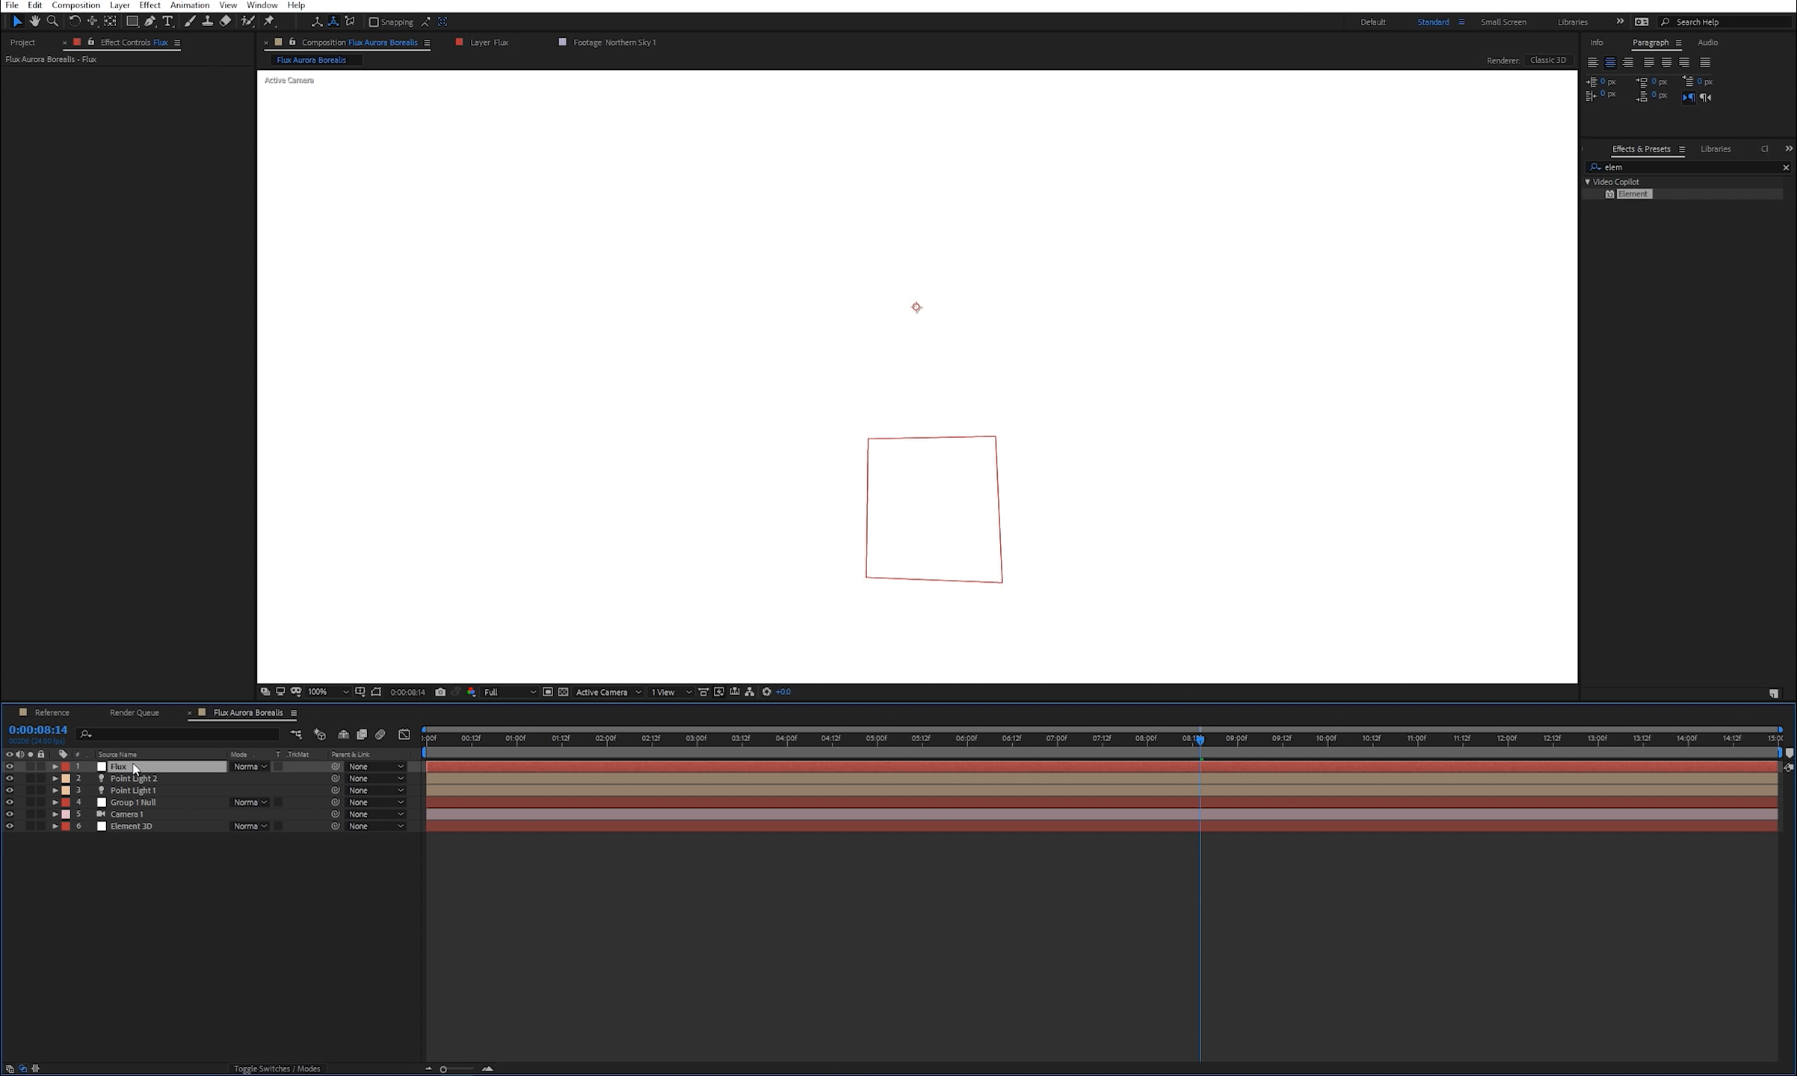
# - Move the Flux solid beneath the Element 3D layer and change its colour to dark teal
pyautogui.moveTo(133, 768); pyautogui.dragTo(133, 849)
pyautogui.press(',')
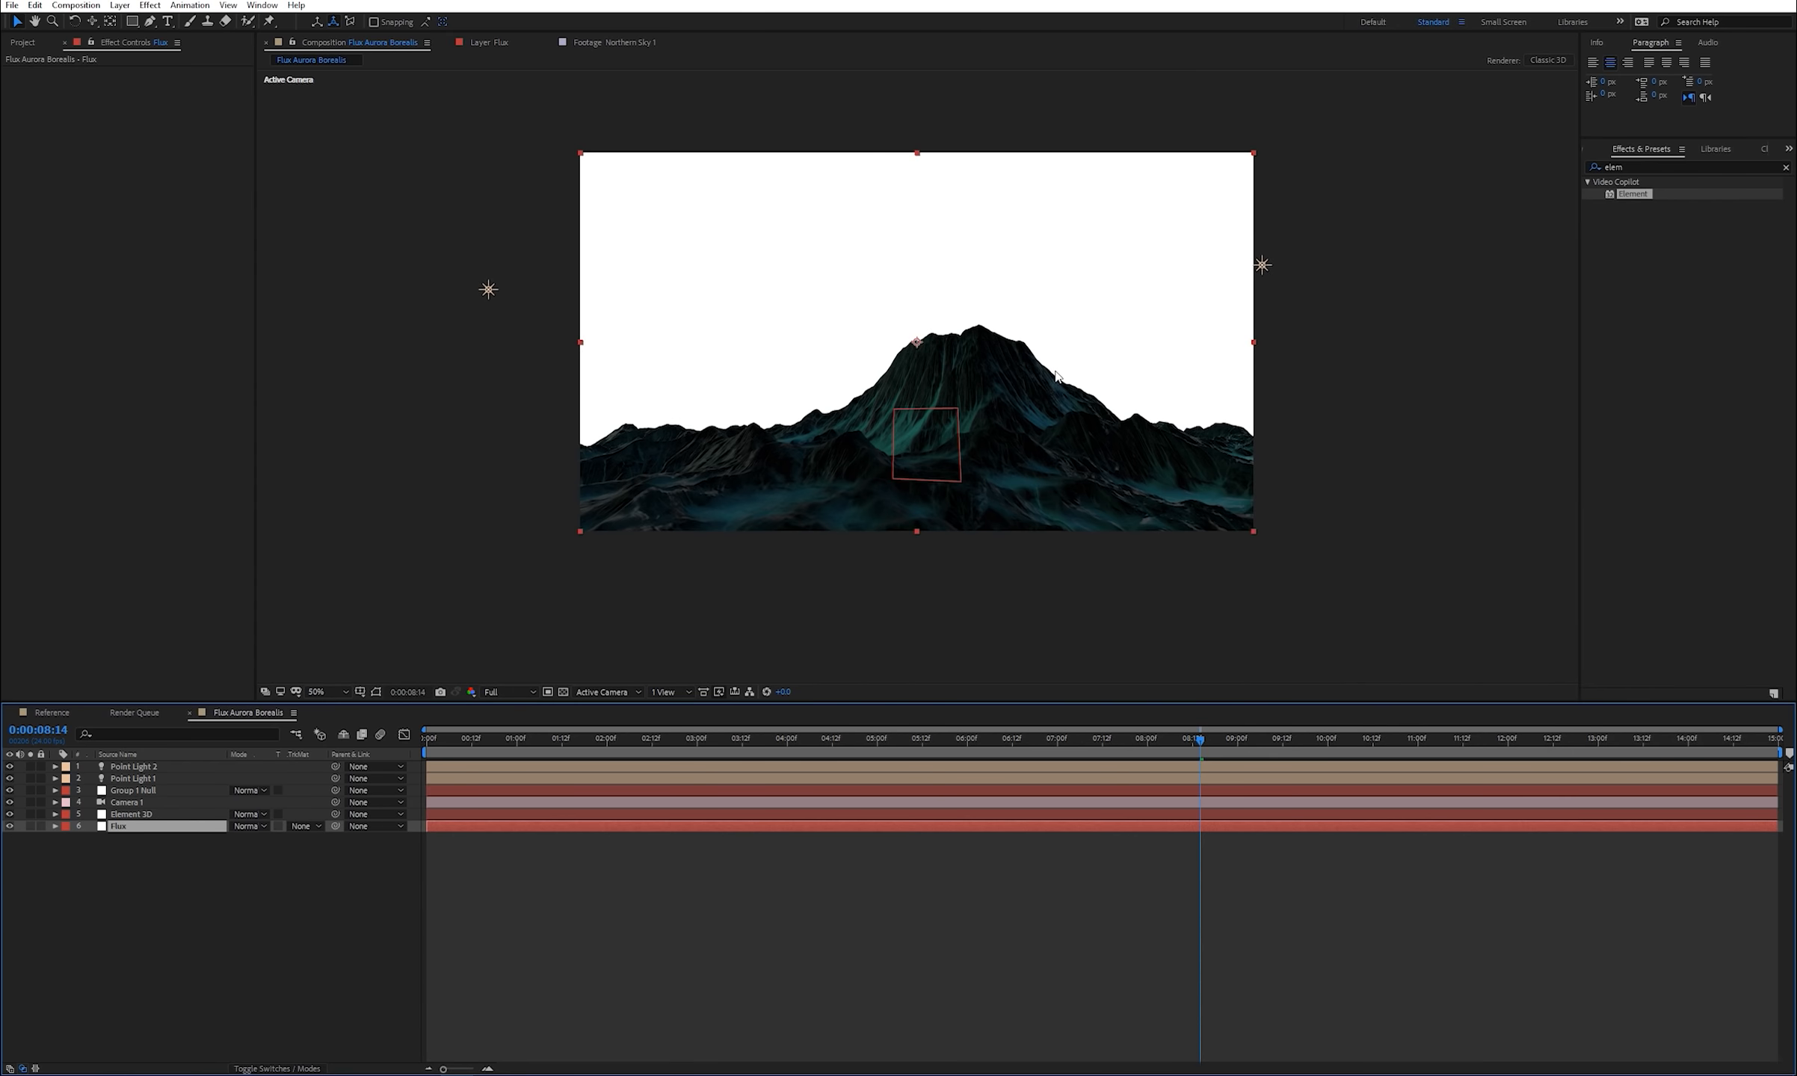
pyautogui.scroll(1, 1055, 371)
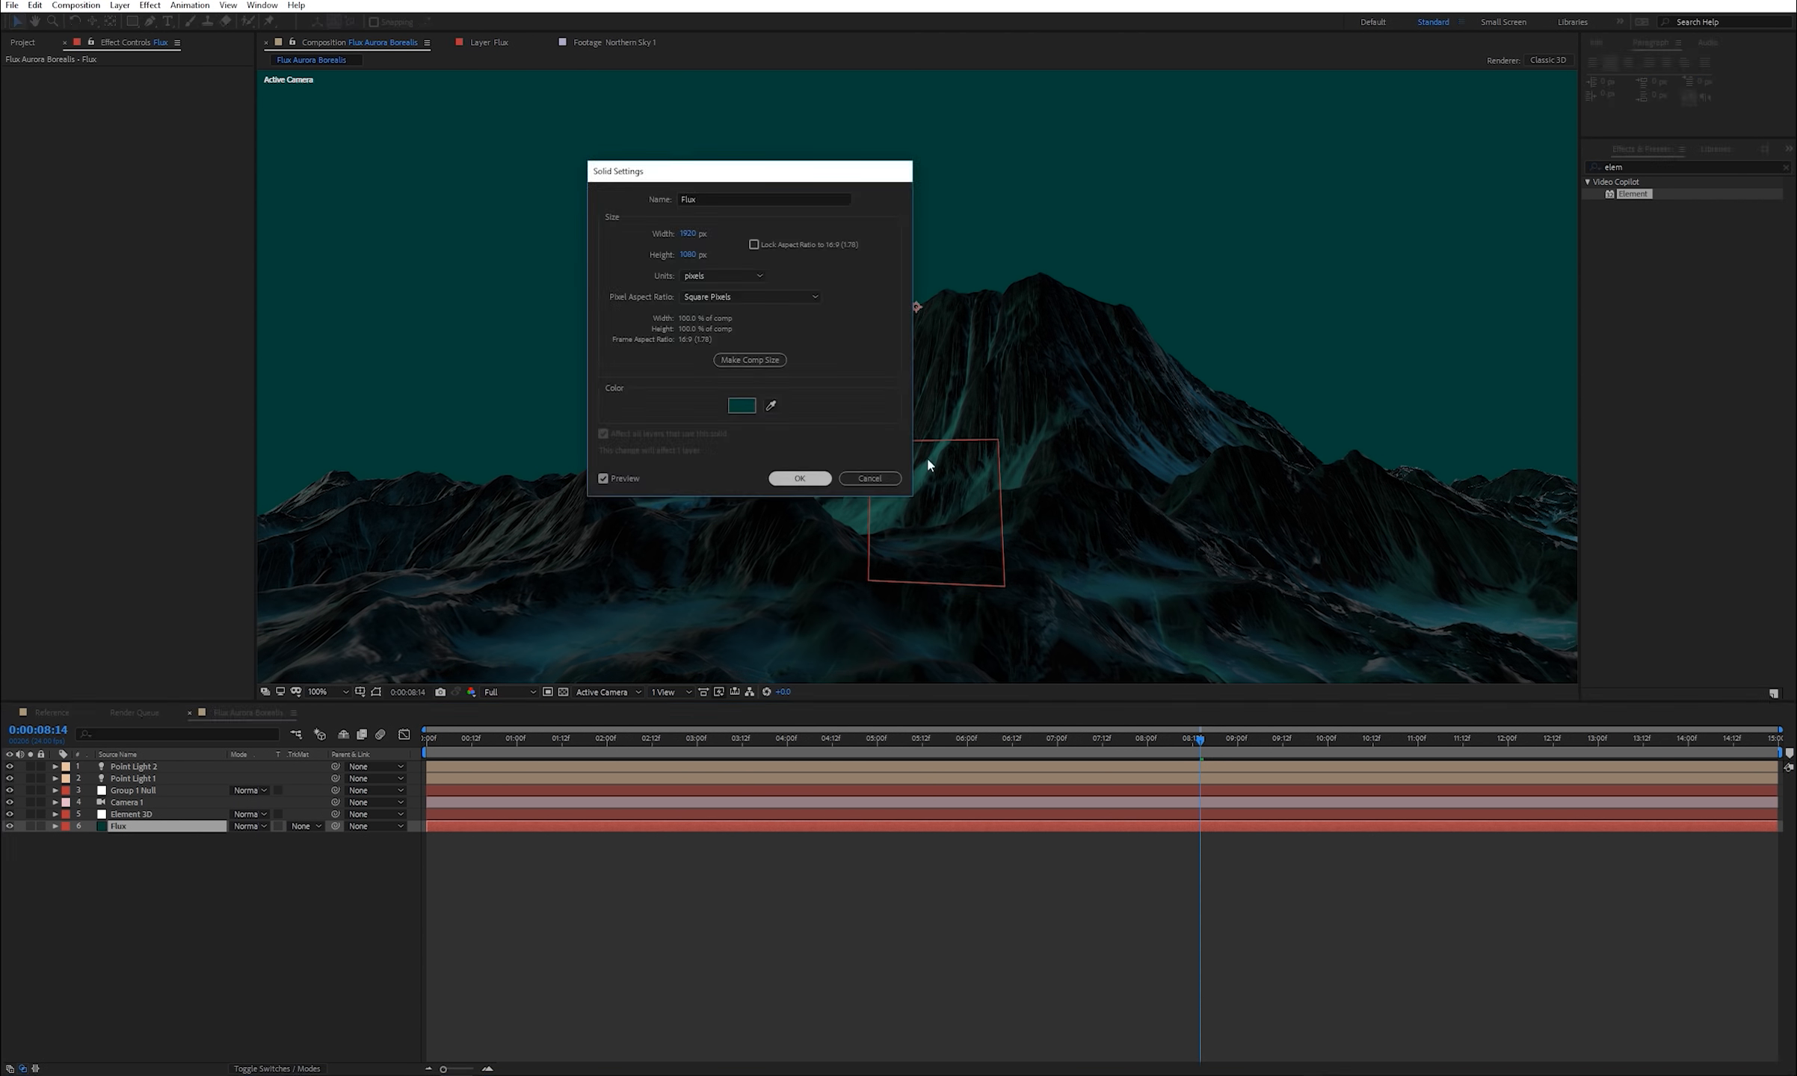
pyautogui.press('Return')
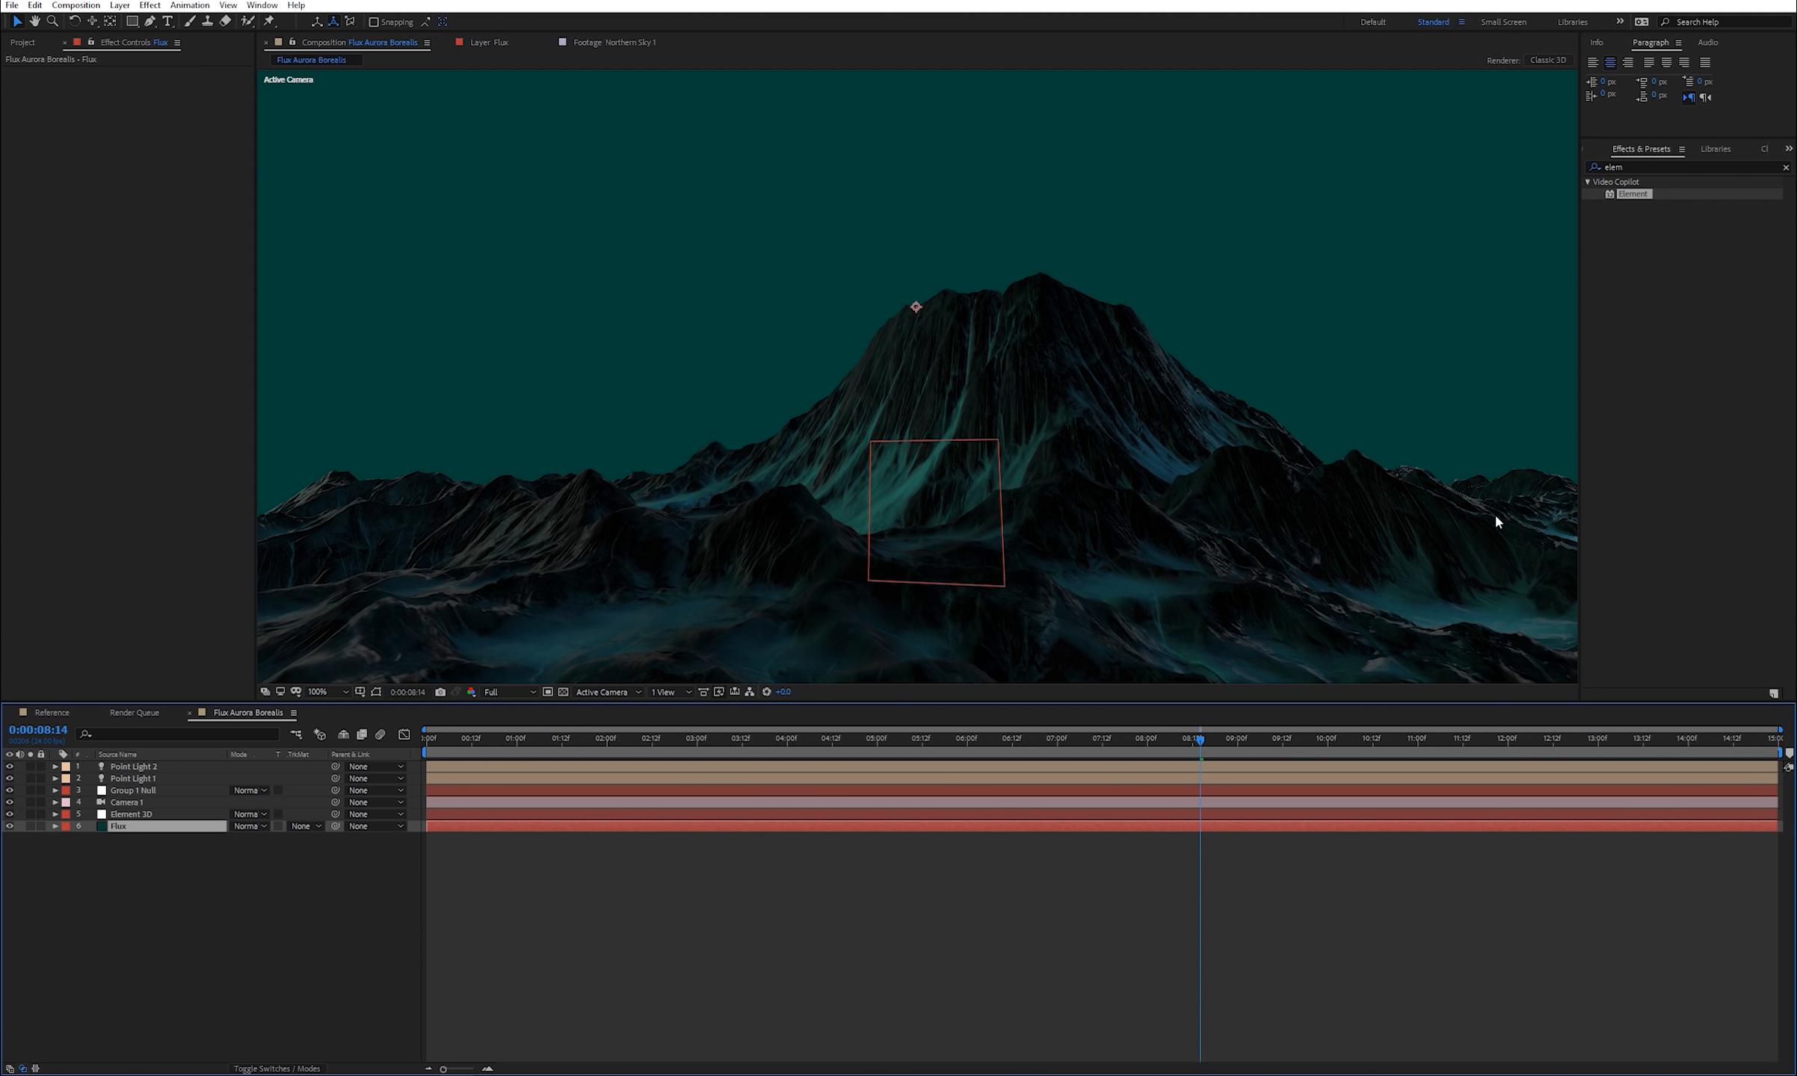
# - Find the Mettle Flux effect and apply it to the Flux solid
pyautogui.hotkey('ctrl', 'f')
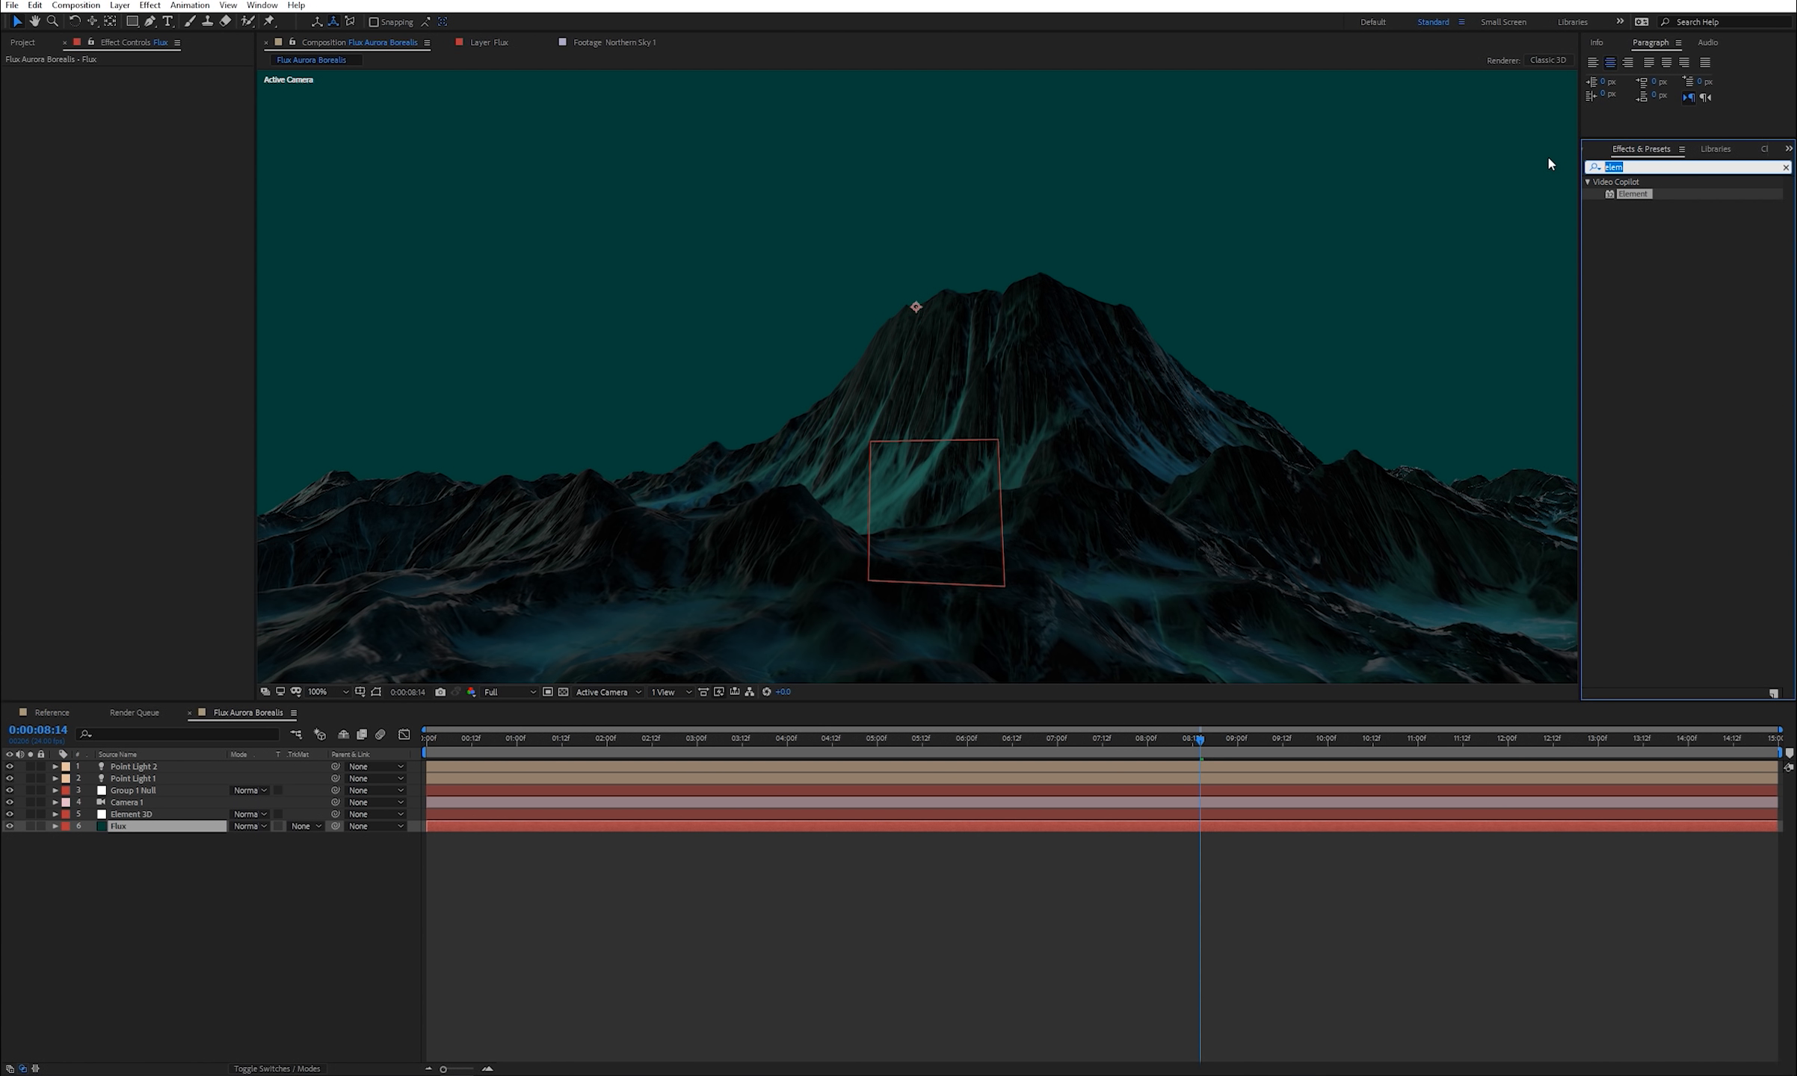
pyautogui.write('flux')
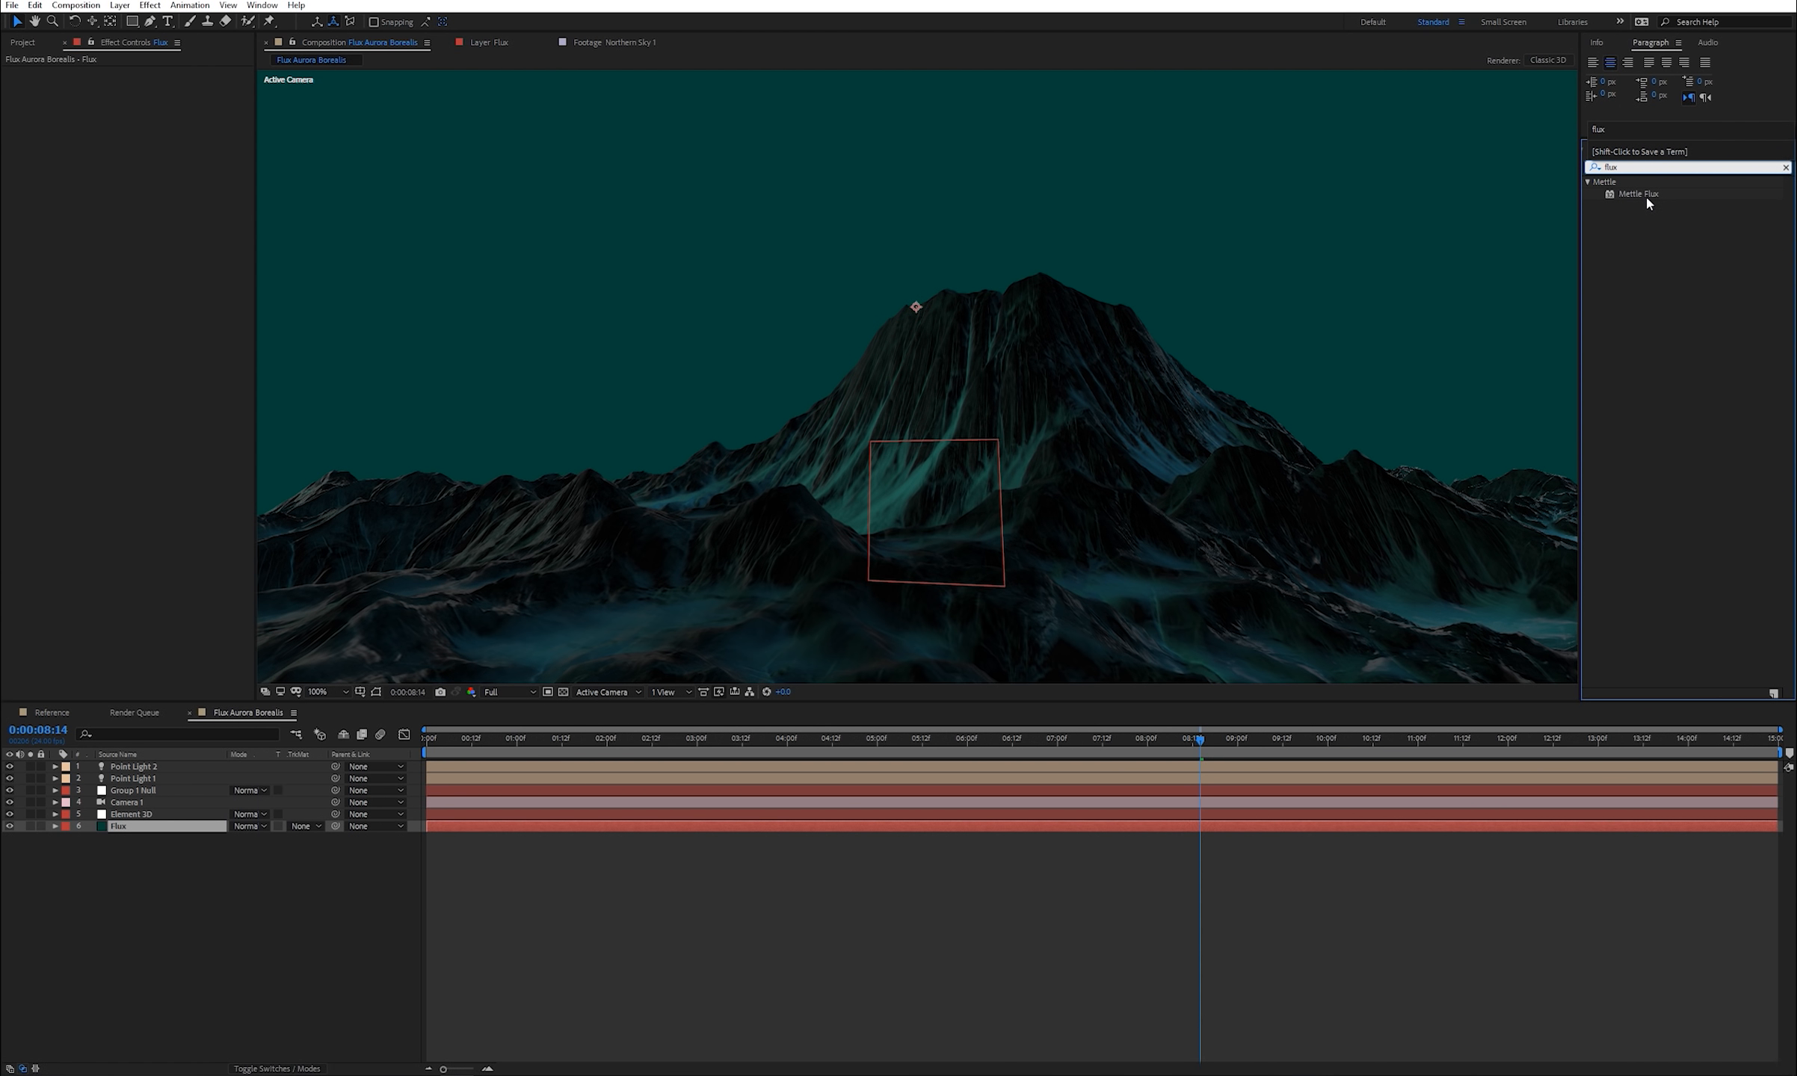
pyautogui.moveTo(1646, 195); pyautogui.dragTo(750, 430)
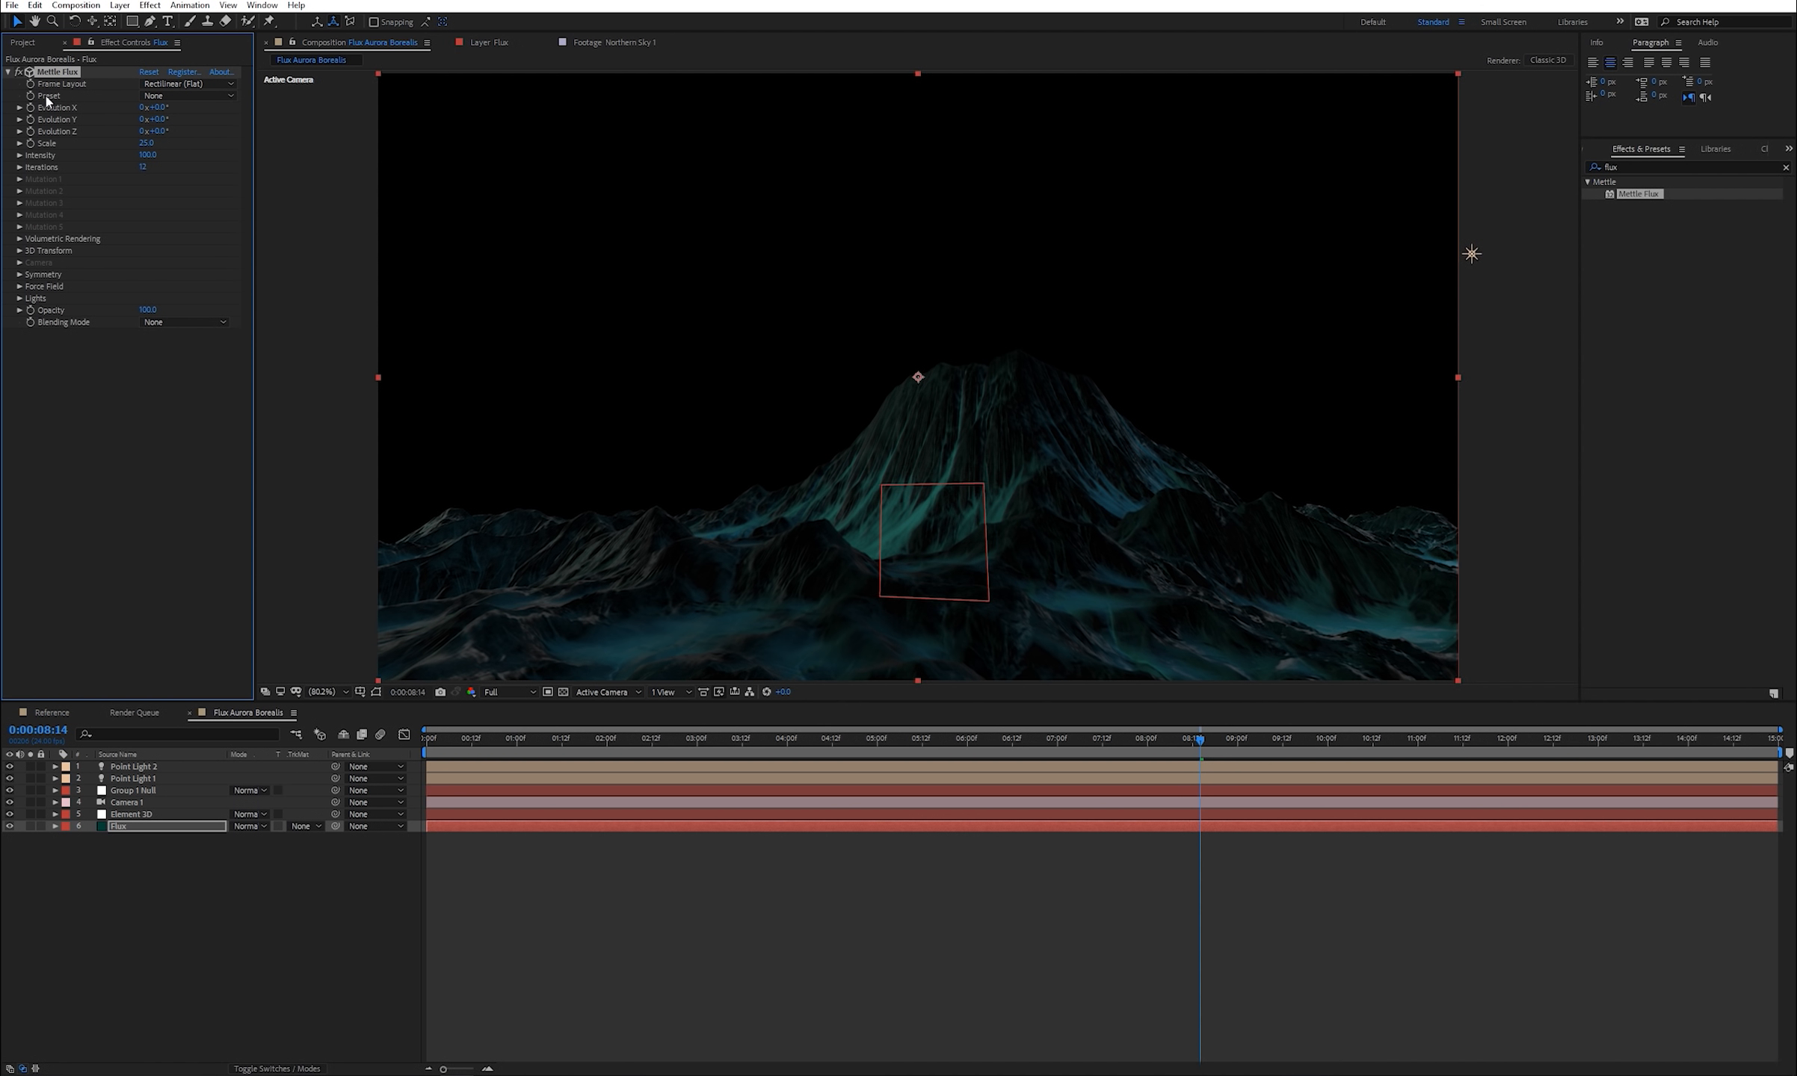
# - Load the Aurora Borealis preset in the Mettle Flux effect and preview the resulting animation
pyautogui.click(164, 98)
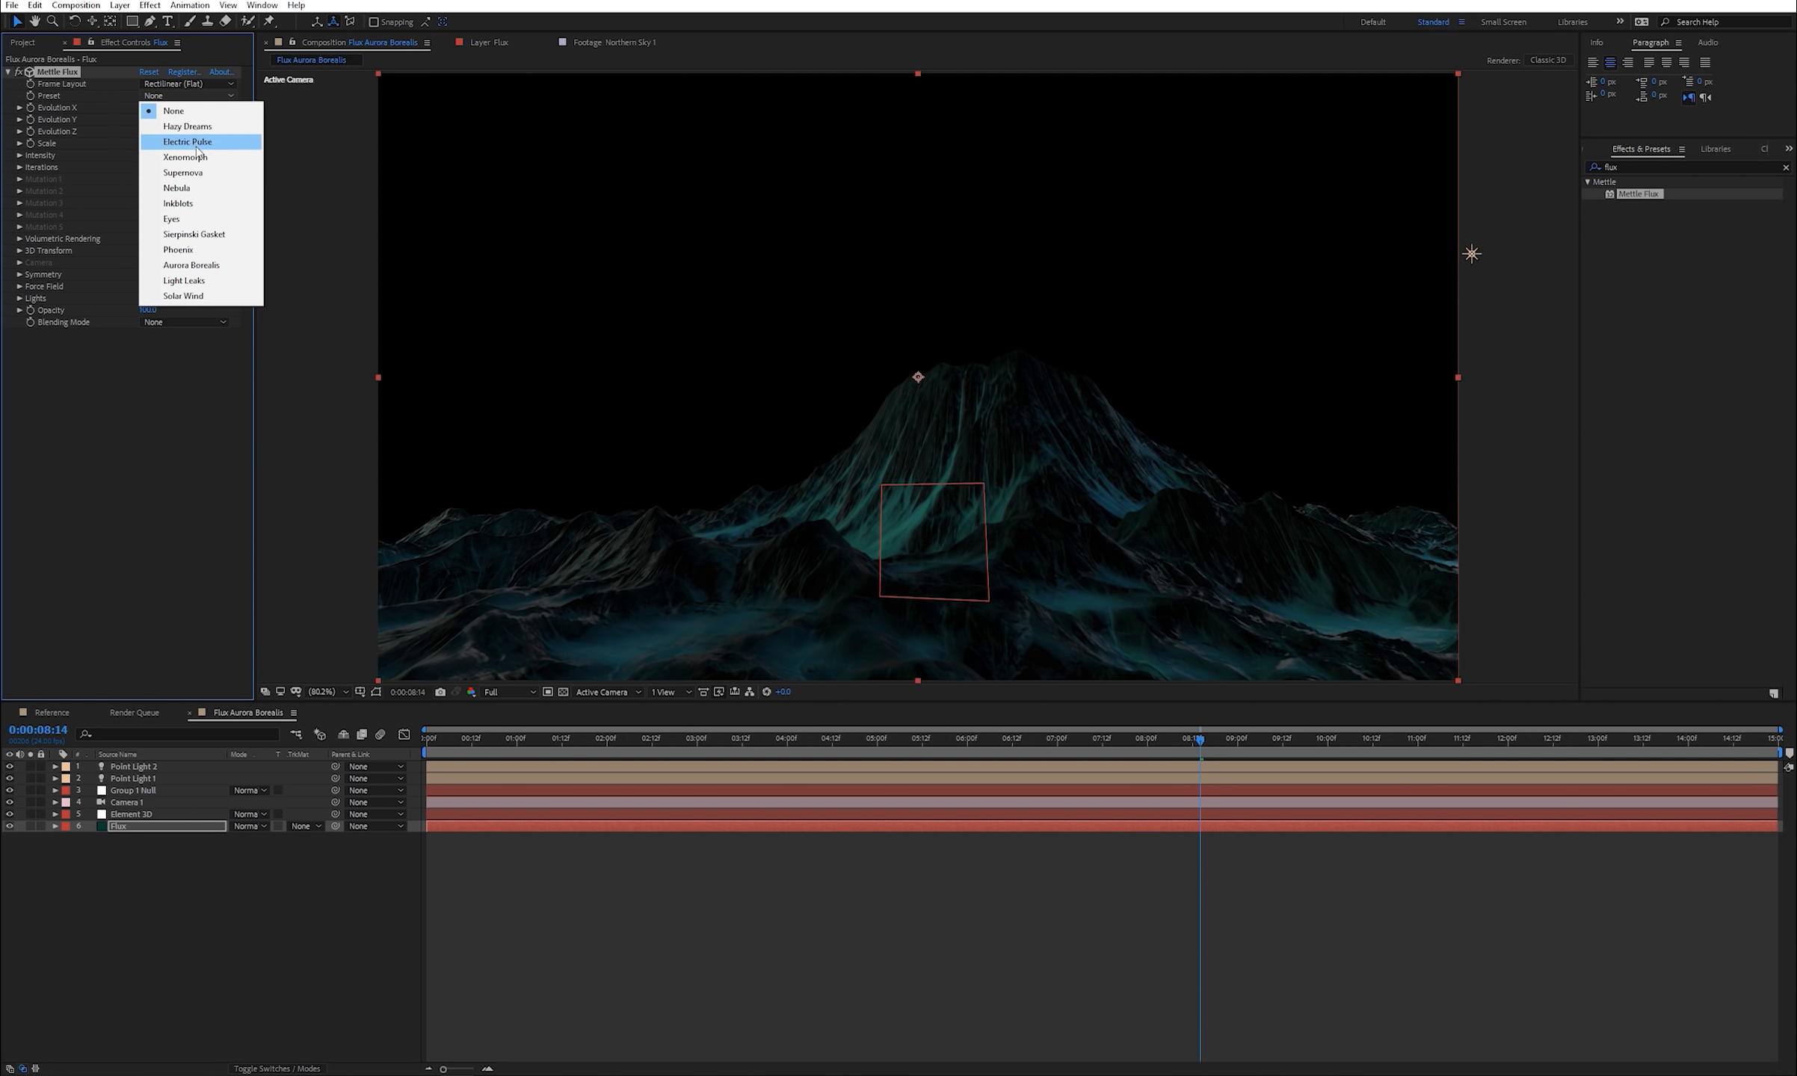
pyautogui.click(192, 265)
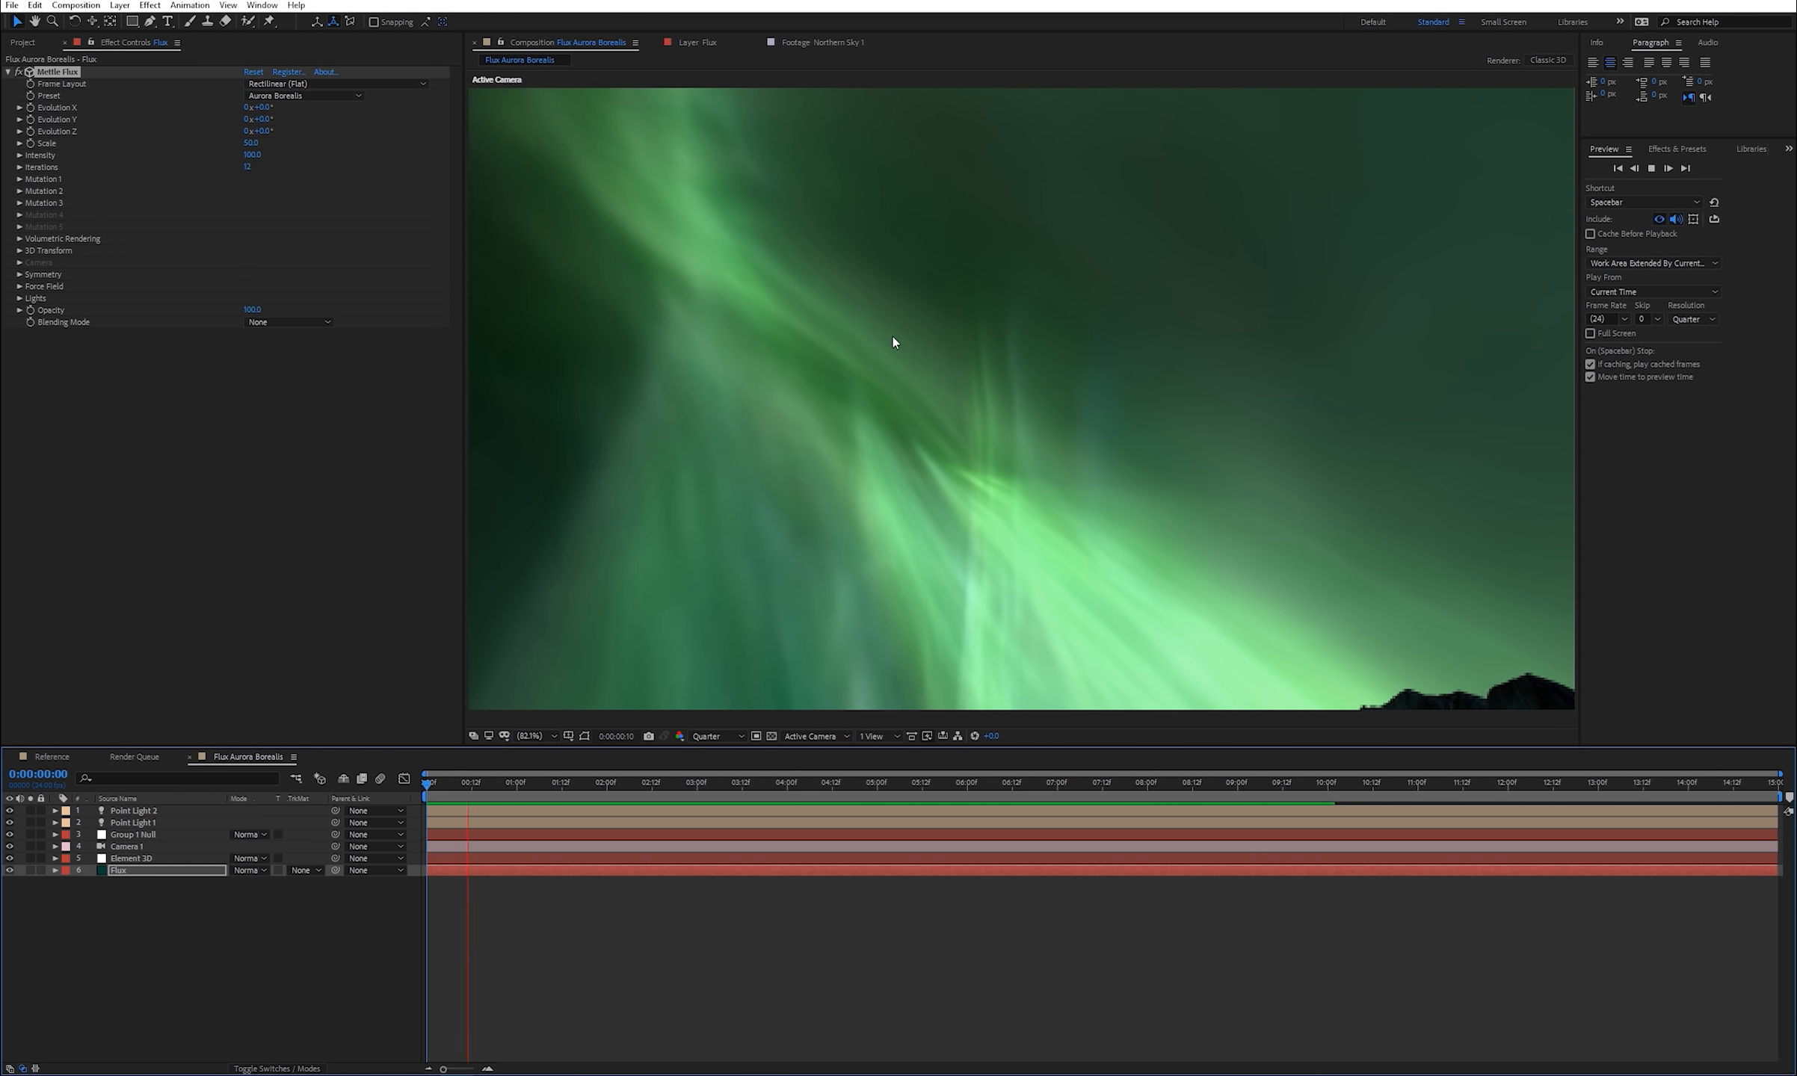
pyautogui.press('space')
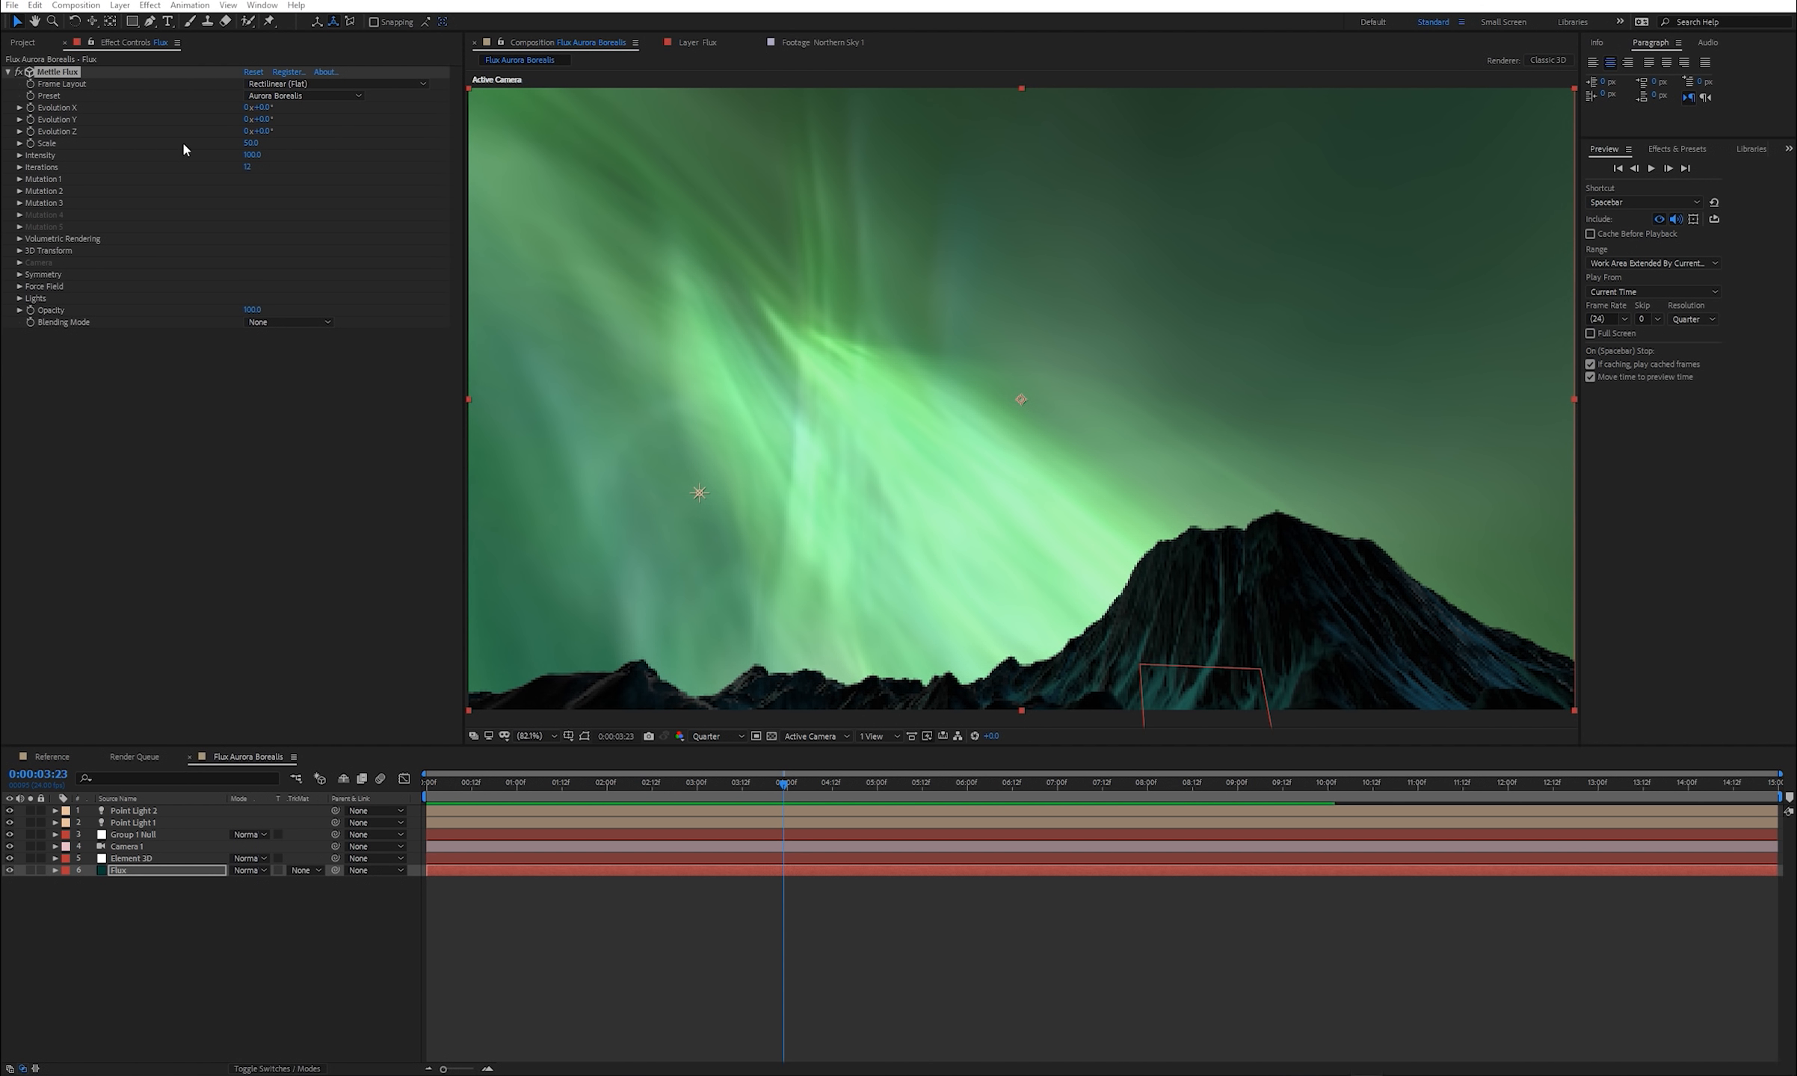
# - Reduce the Flux Scale, set Intensity to 70, and set Iterations to 9
pyautogui.click(247, 143)
pyautogui.click(305, 139)
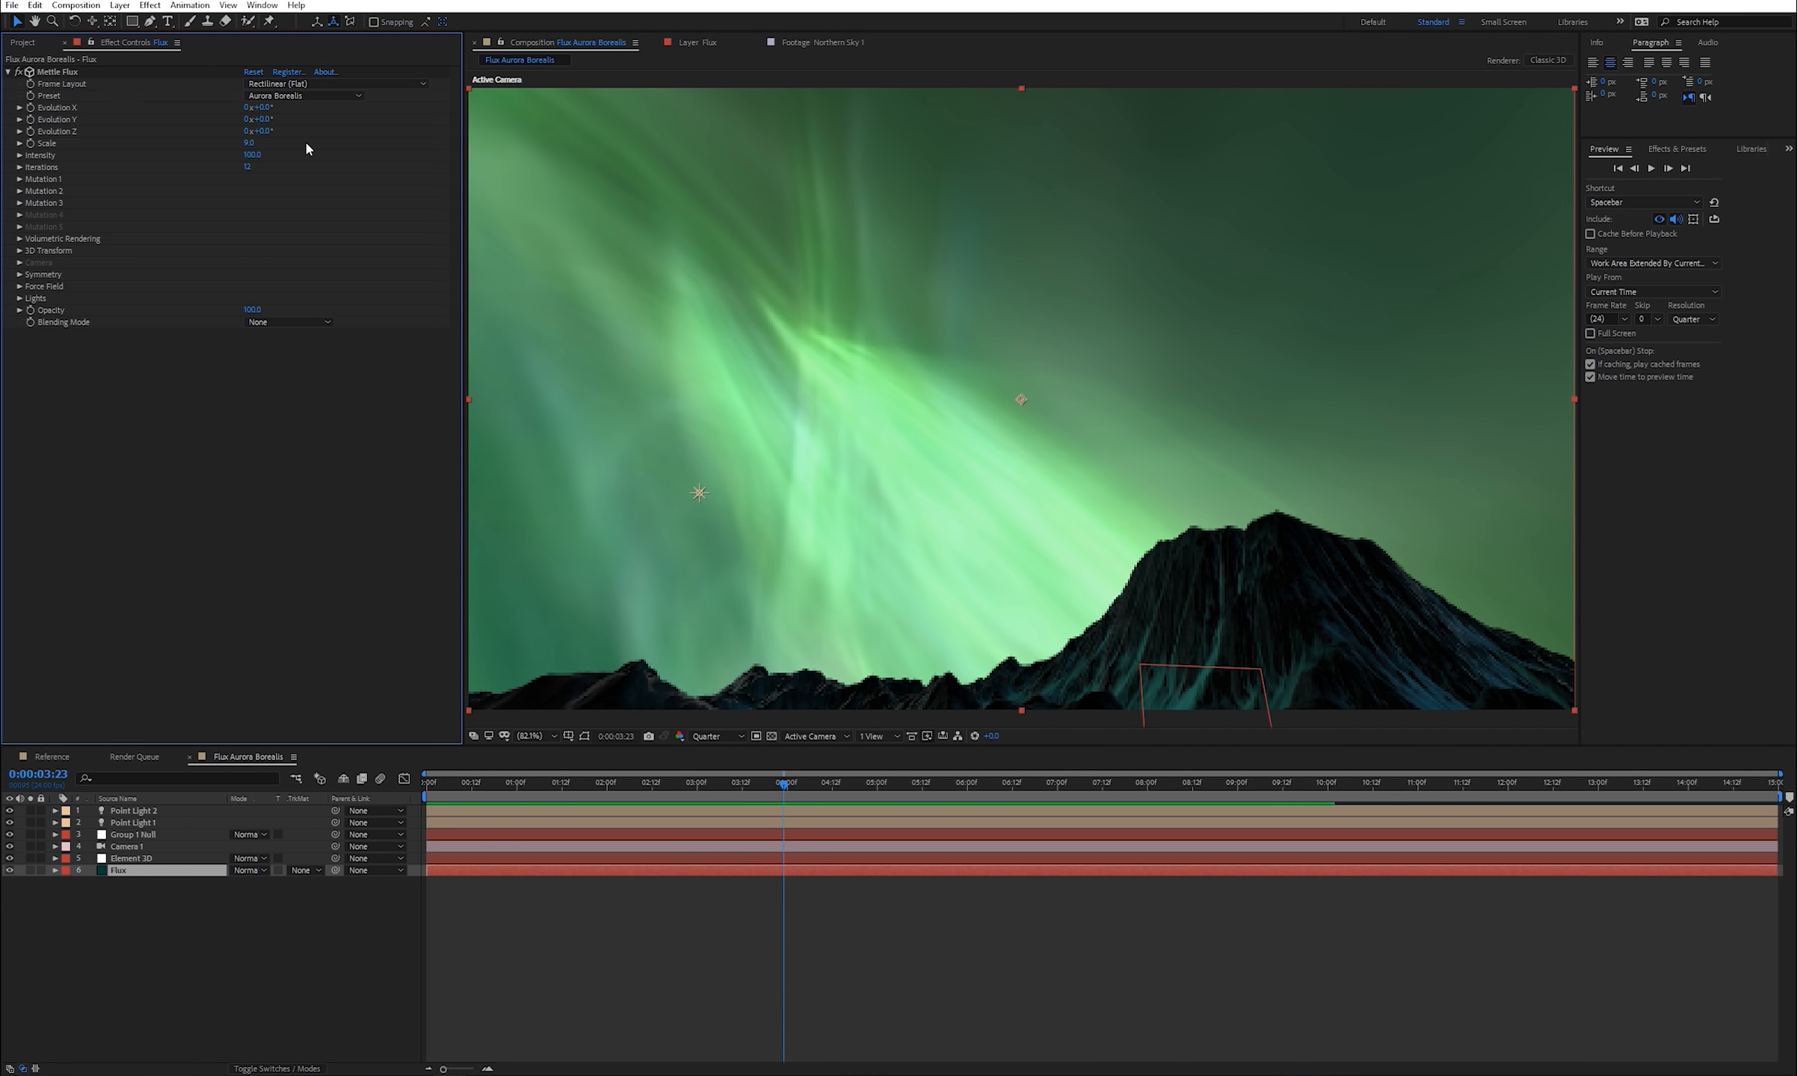
pyautogui.write('70')
pyautogui.press('Return')
pyautogui.click(248, 167)
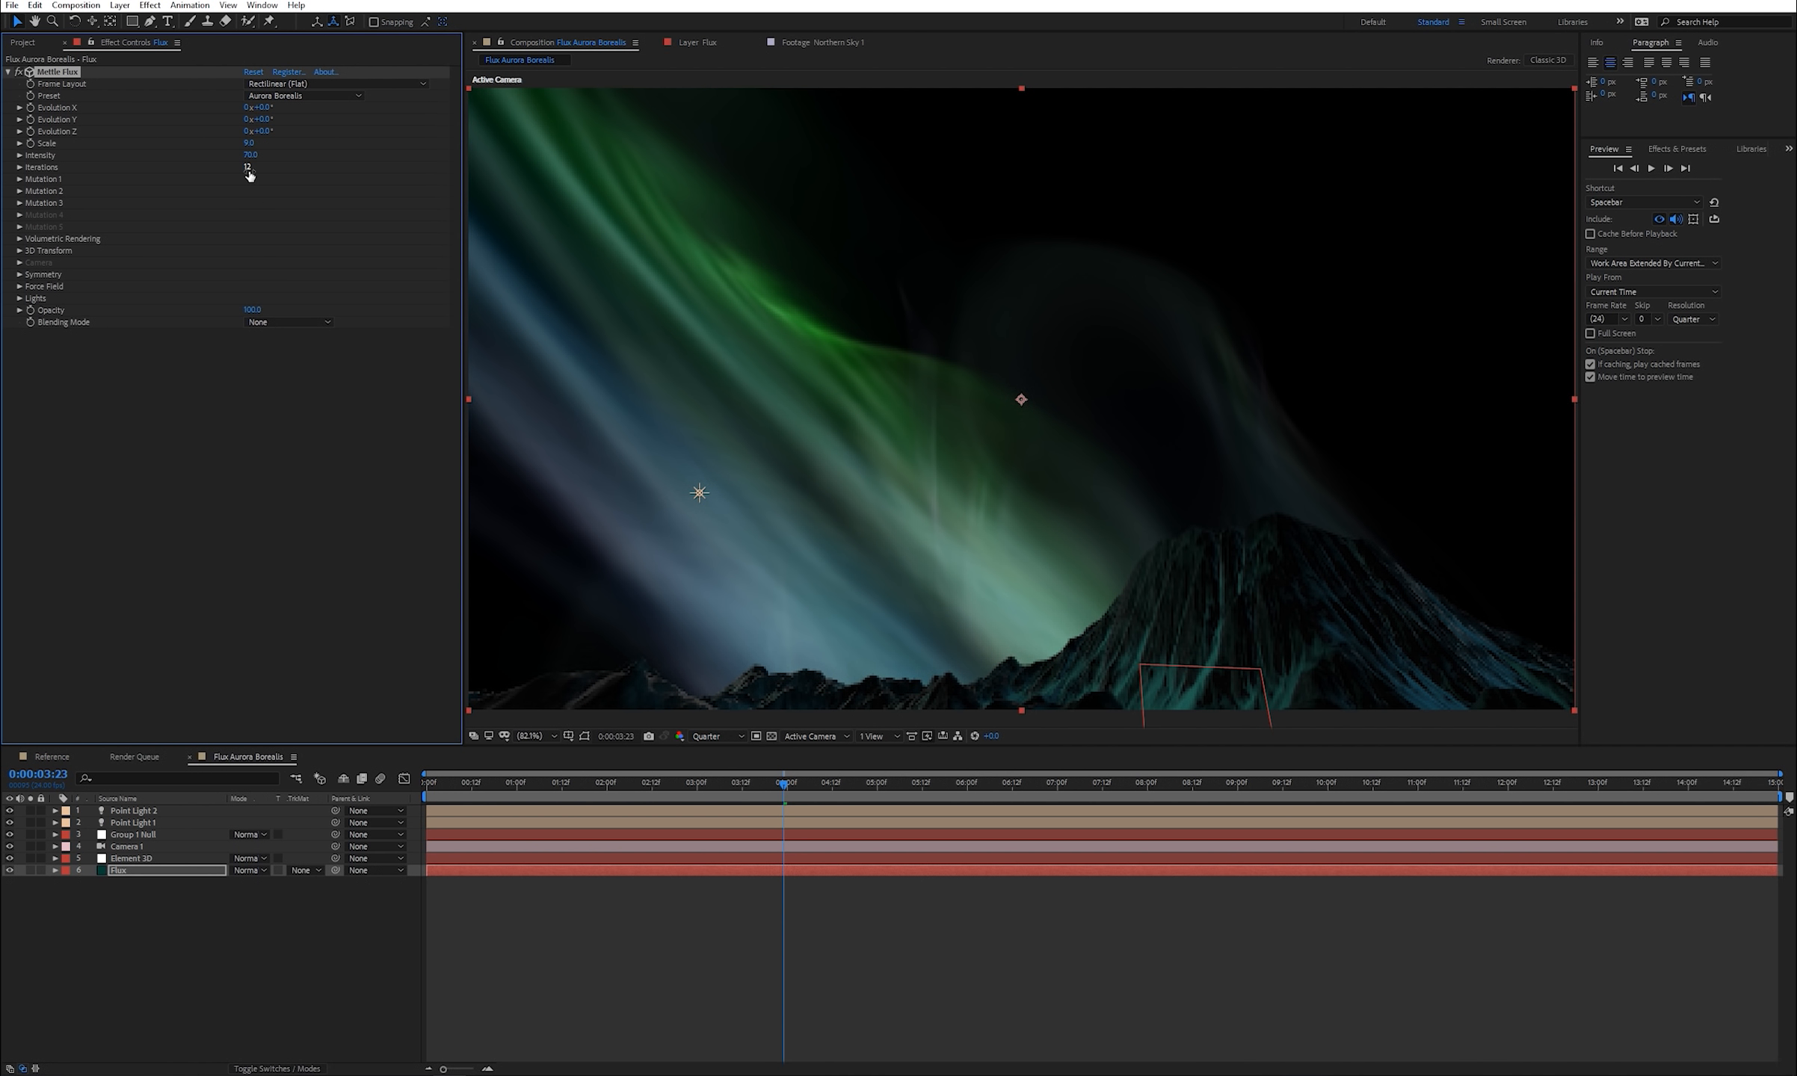
pyautogui.write('9')
pyautogui.click(773, 272)
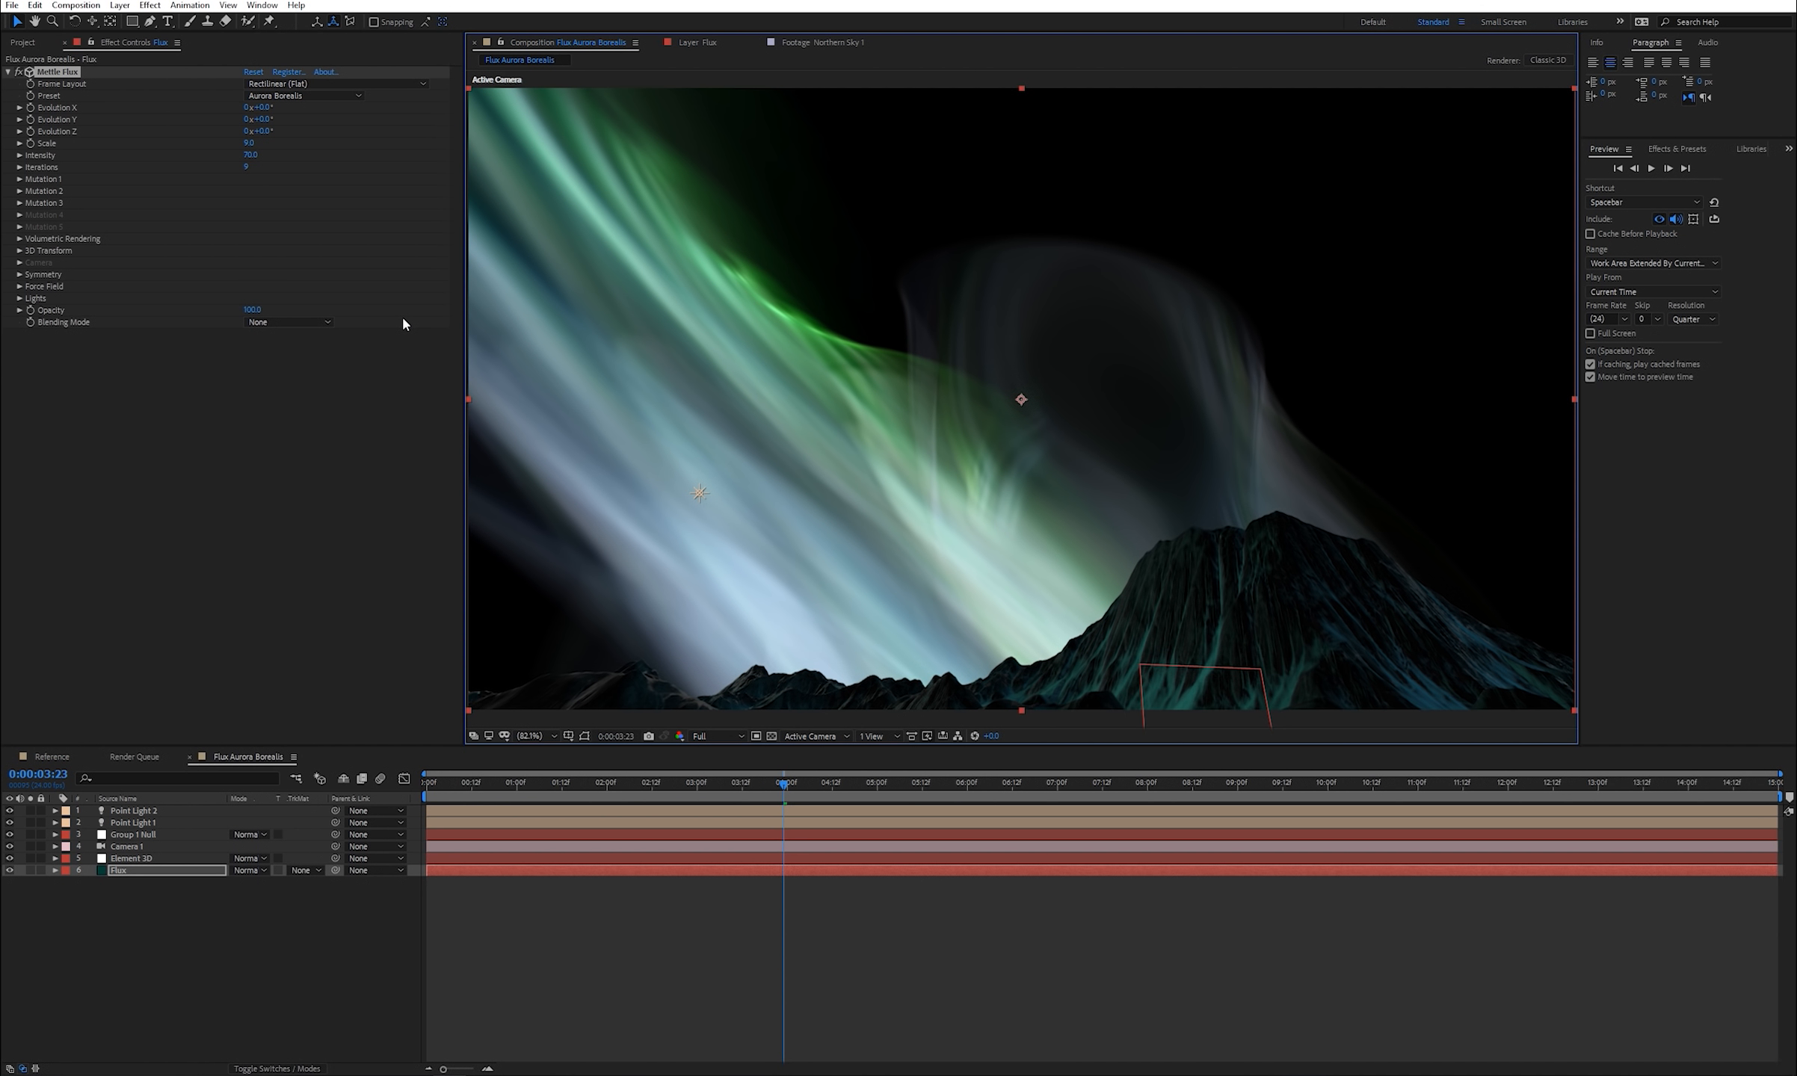
# - In Flux's 3D Transform settings, set Volume Size to 72 m, Volume Scale X to 113%, and Volume Scale Z to 160%
pyautogui.click(20, 250)
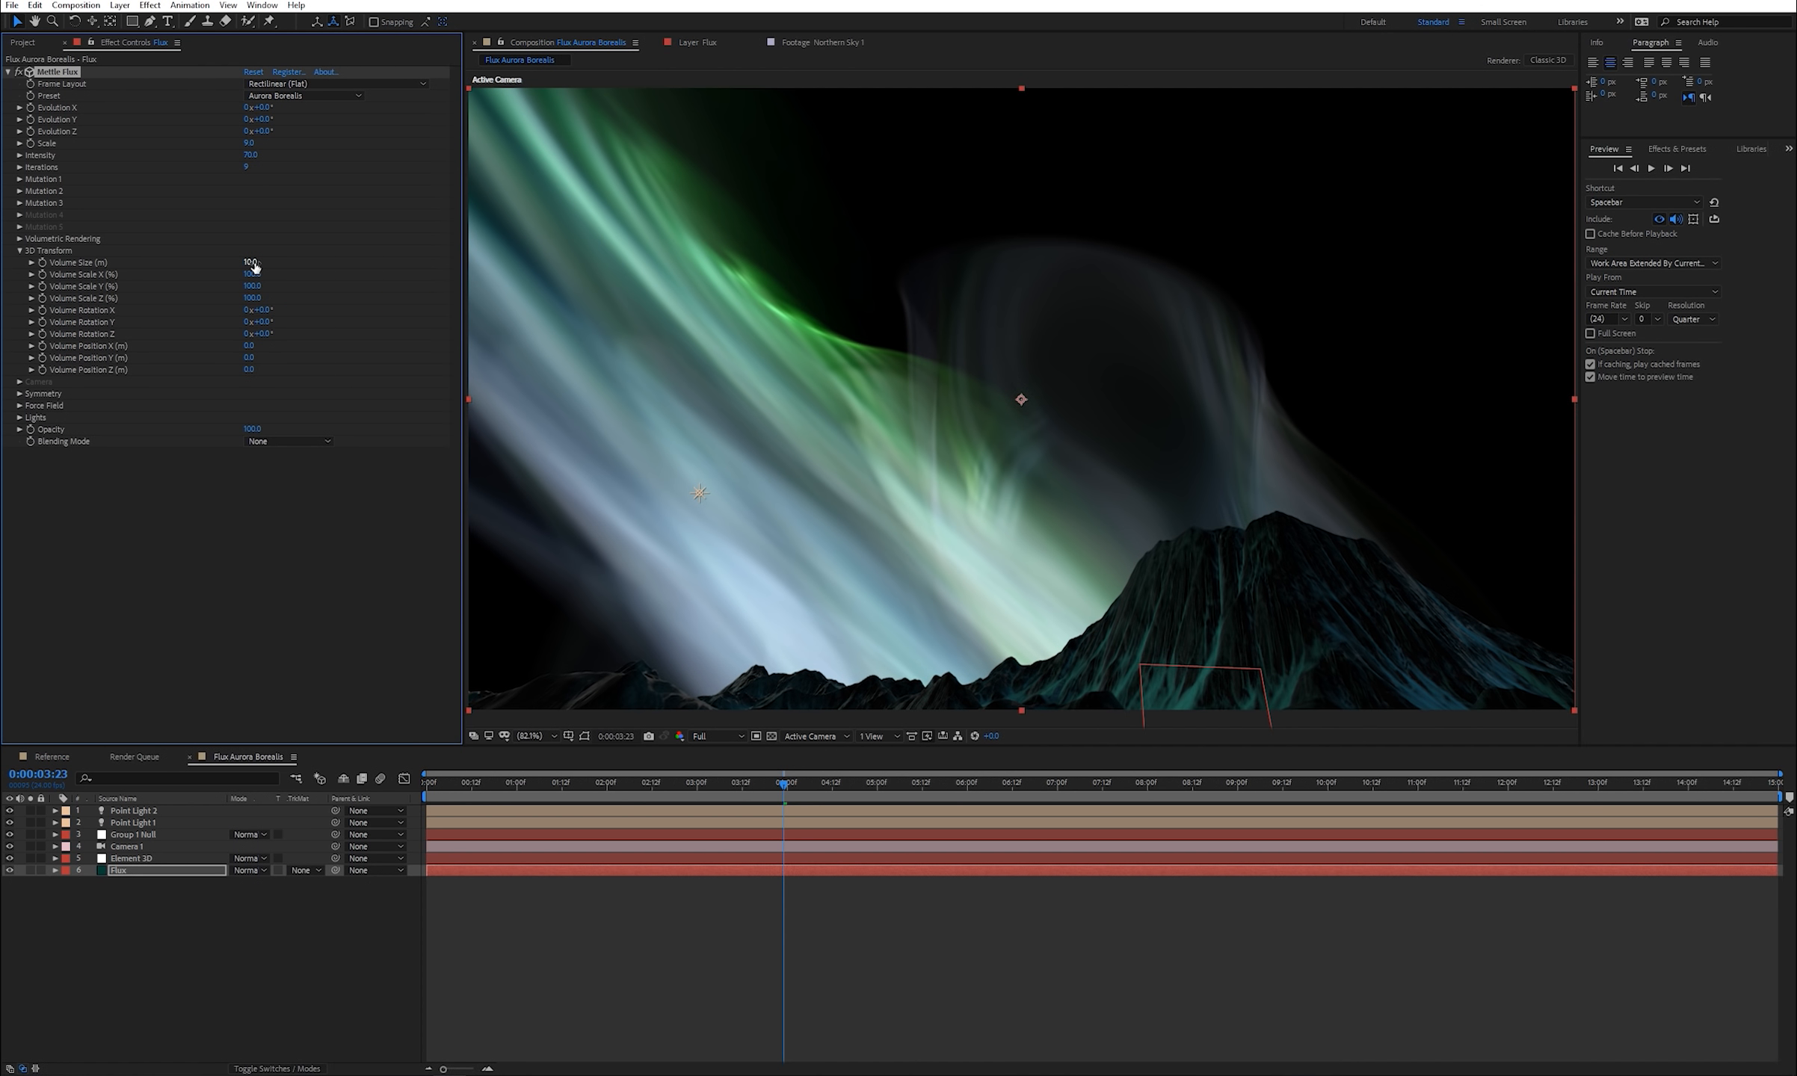
pyautogui.write('72')
pyautogui.press('Tab')
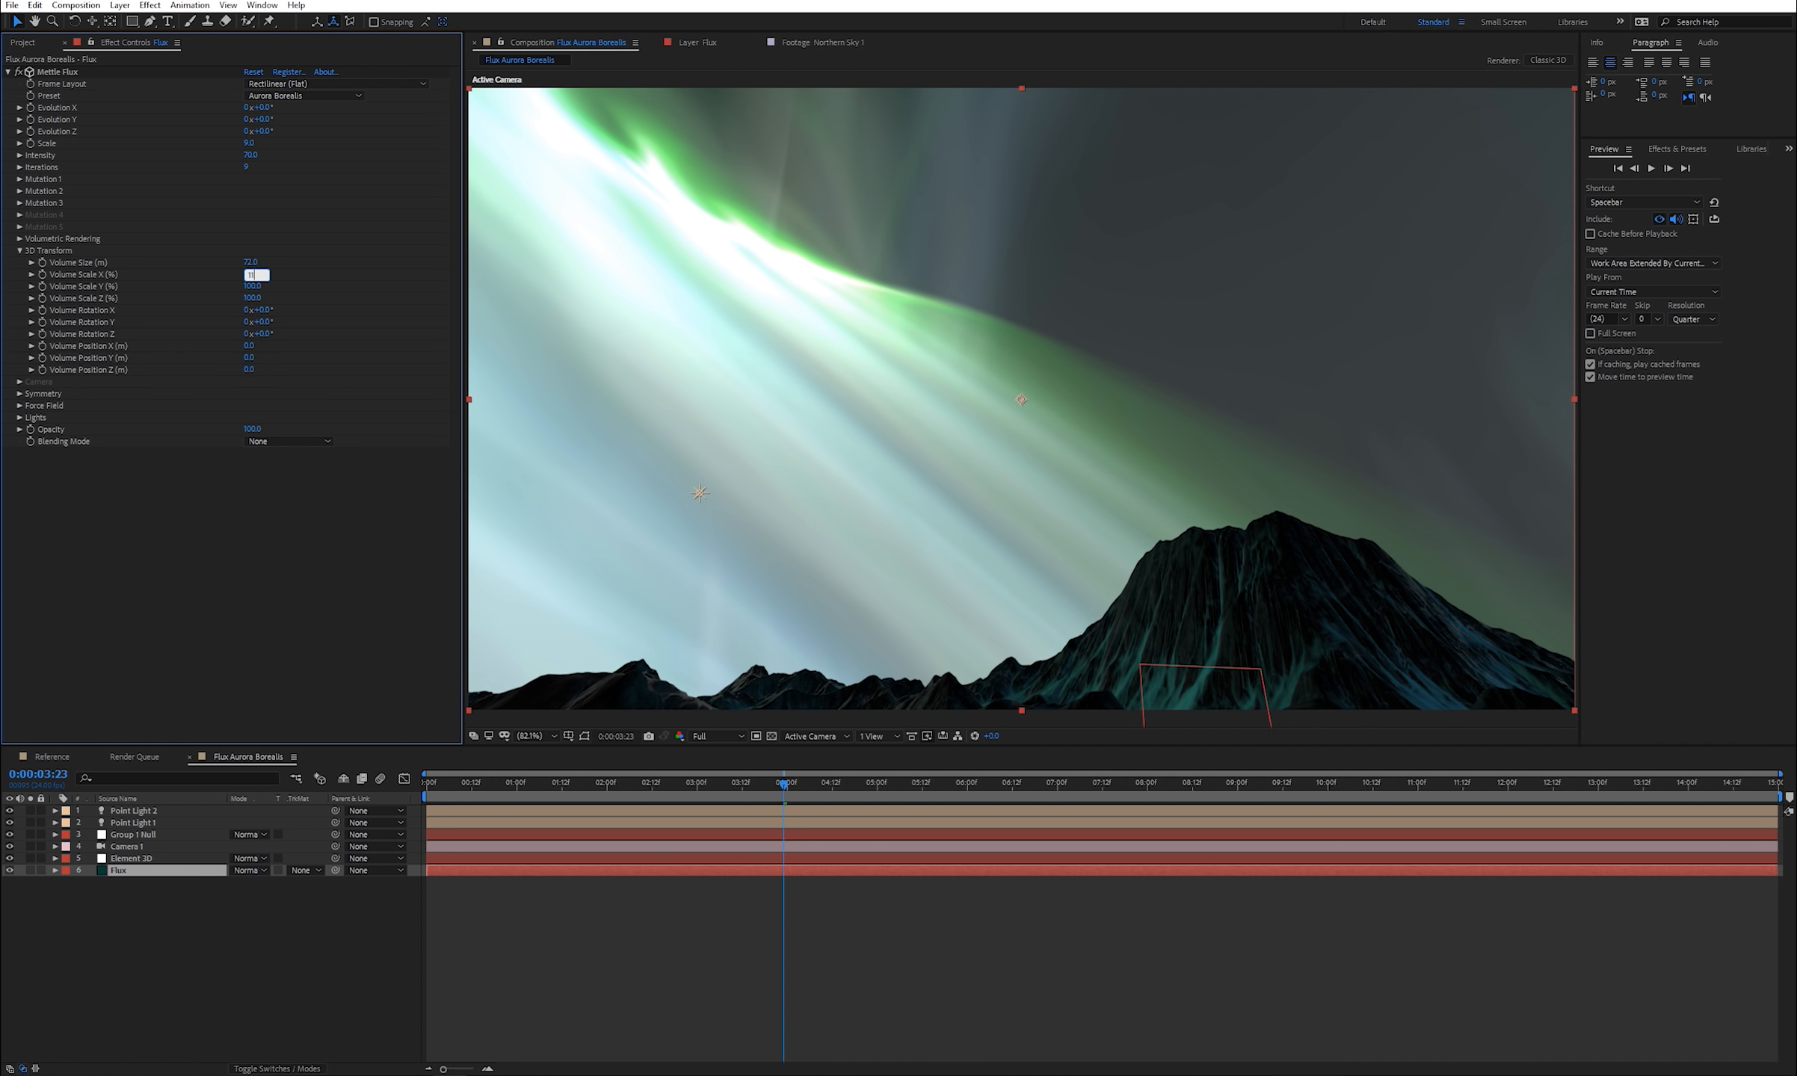
pyautogui.write('113')
pyautogui.press('Return')
pyautogui.click(252, 298)
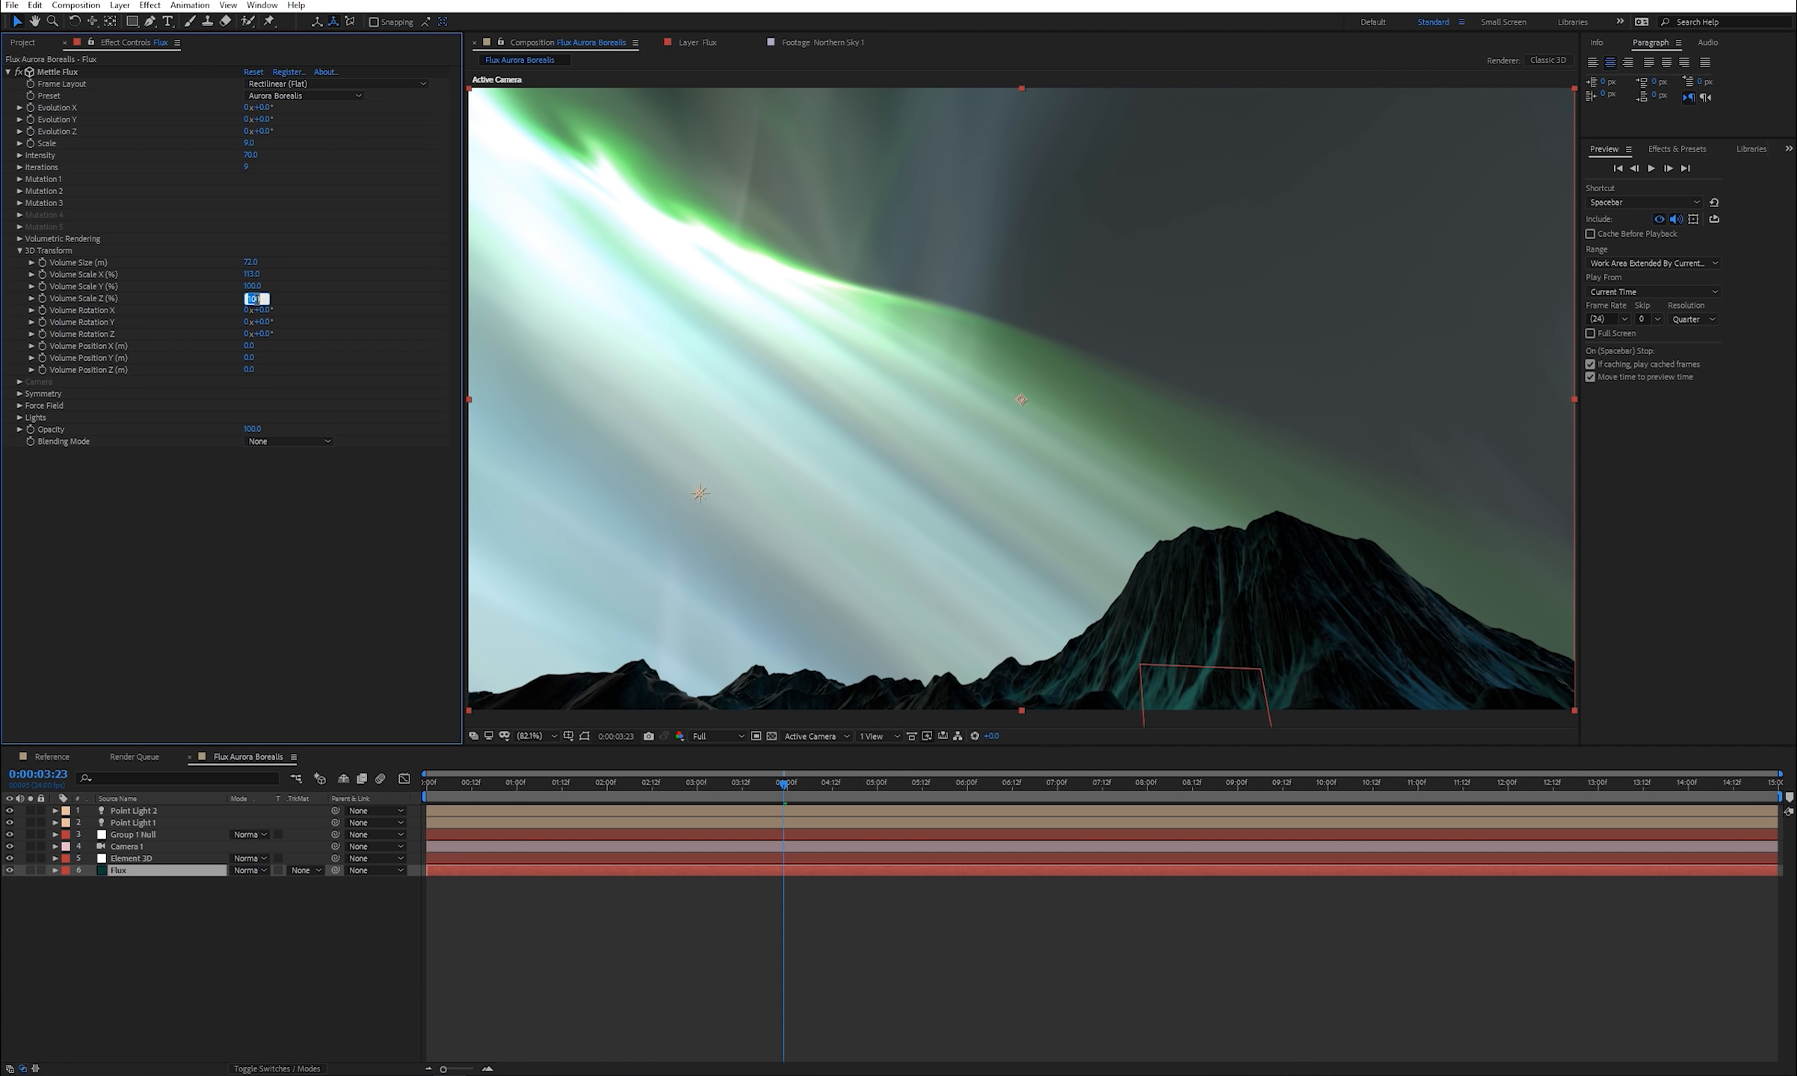
pyautogui.write('160')
pyautogui.press('Return')
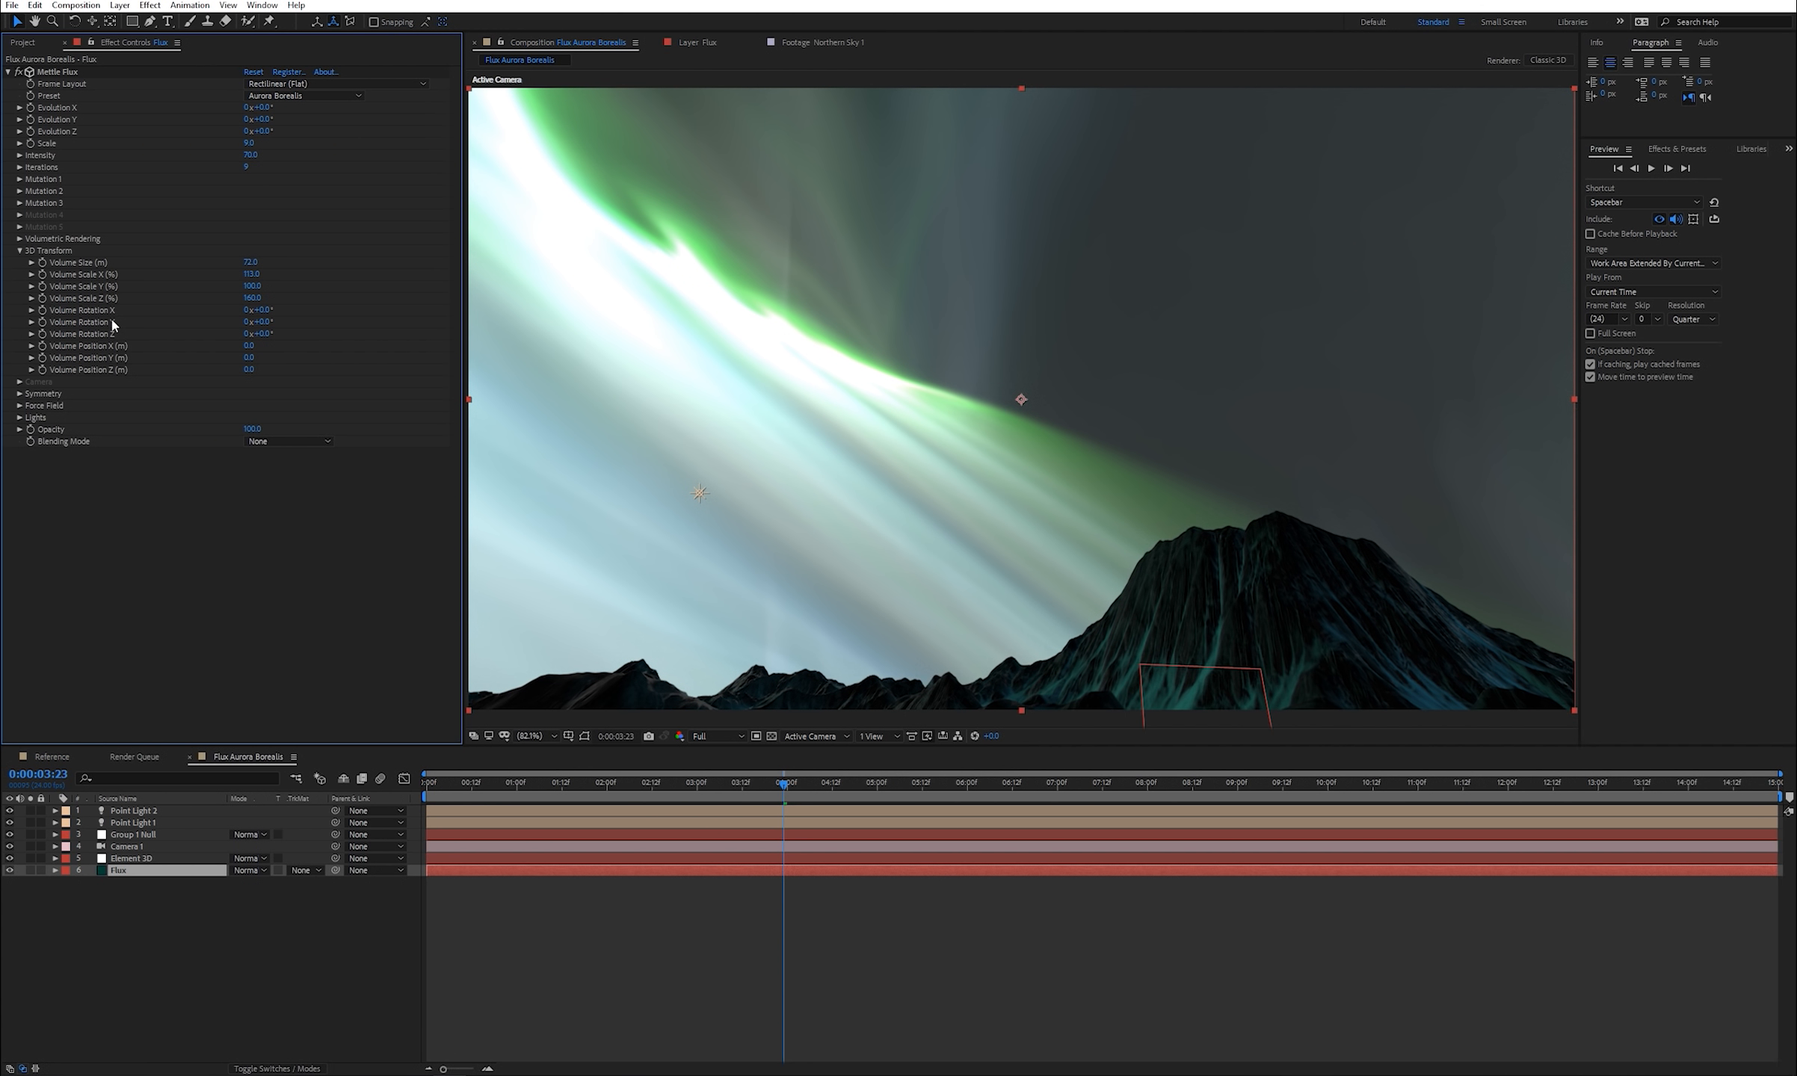
# - Set the Flux Volume Rotation to 20° on X, -7° on Y, and 328° on Z
pyautogui.moveTo(260, 313); pyautogui.dragTo(265, 323)
pyautogui.click(265, 322)
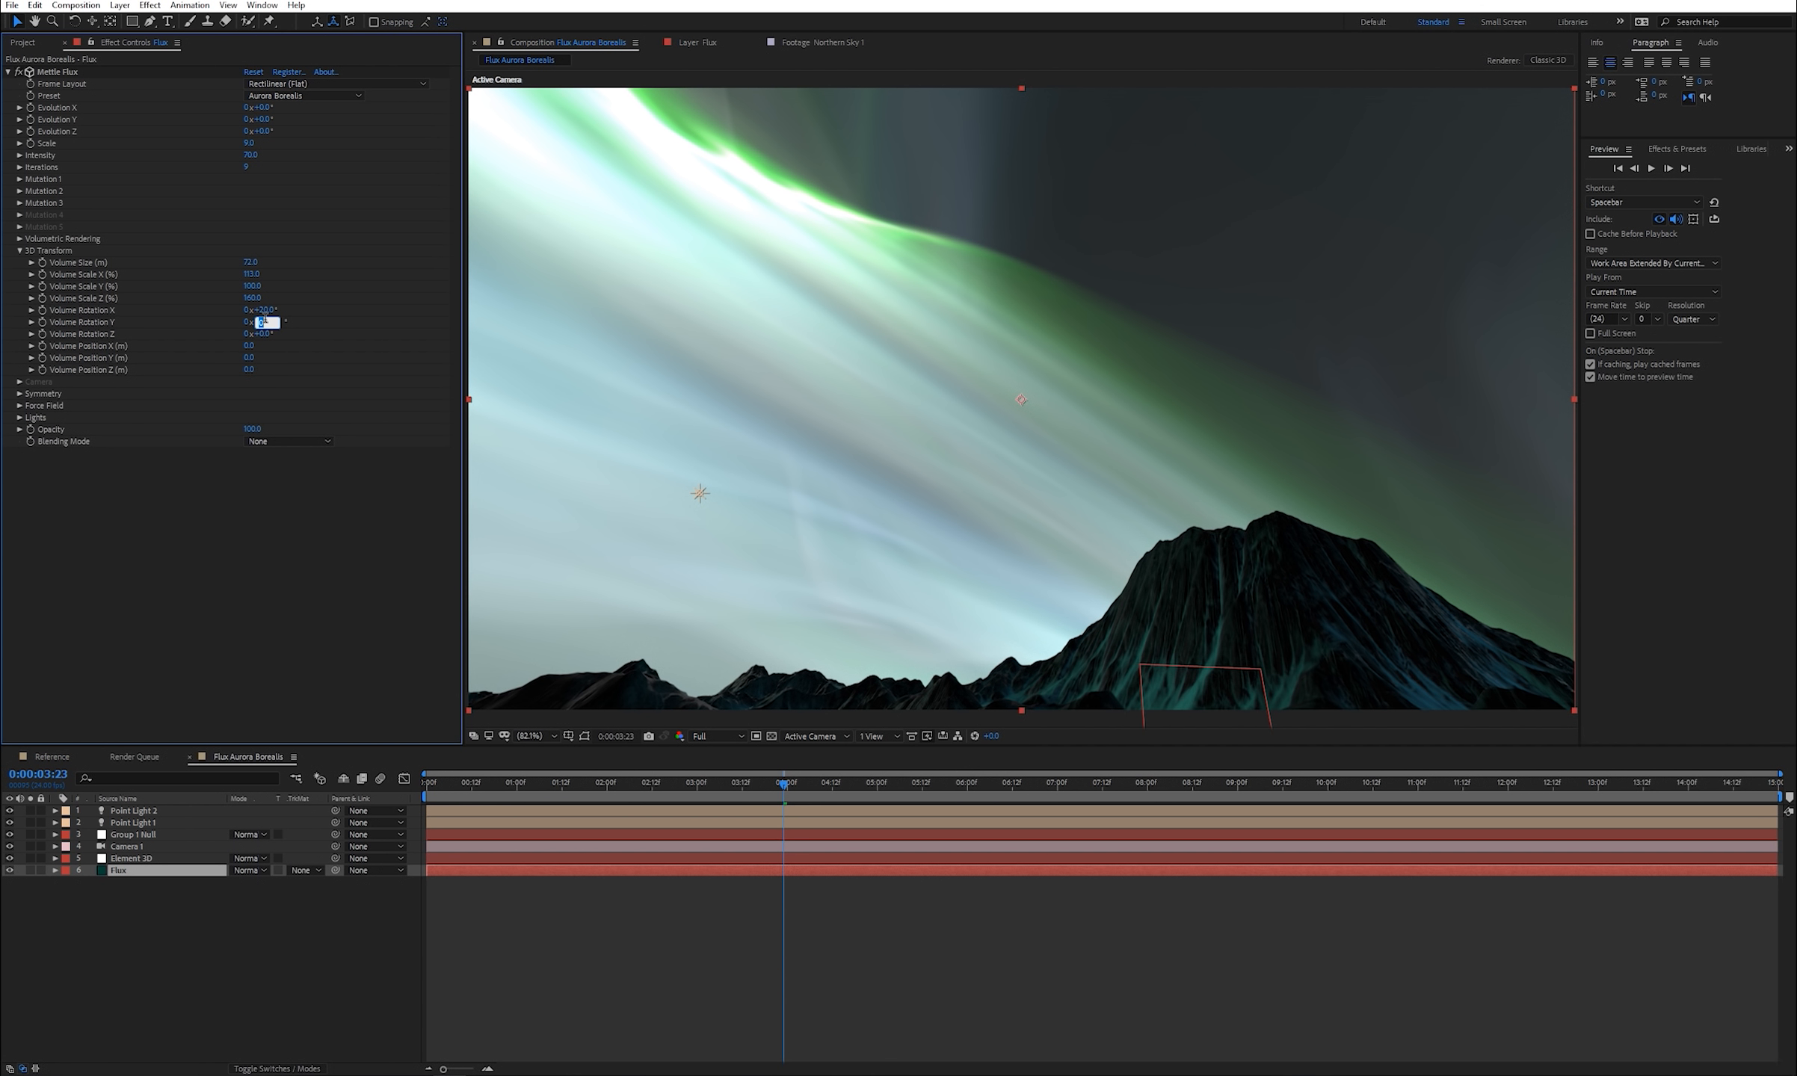
pyautogui.write('-7')
pyautogui.press('Return')
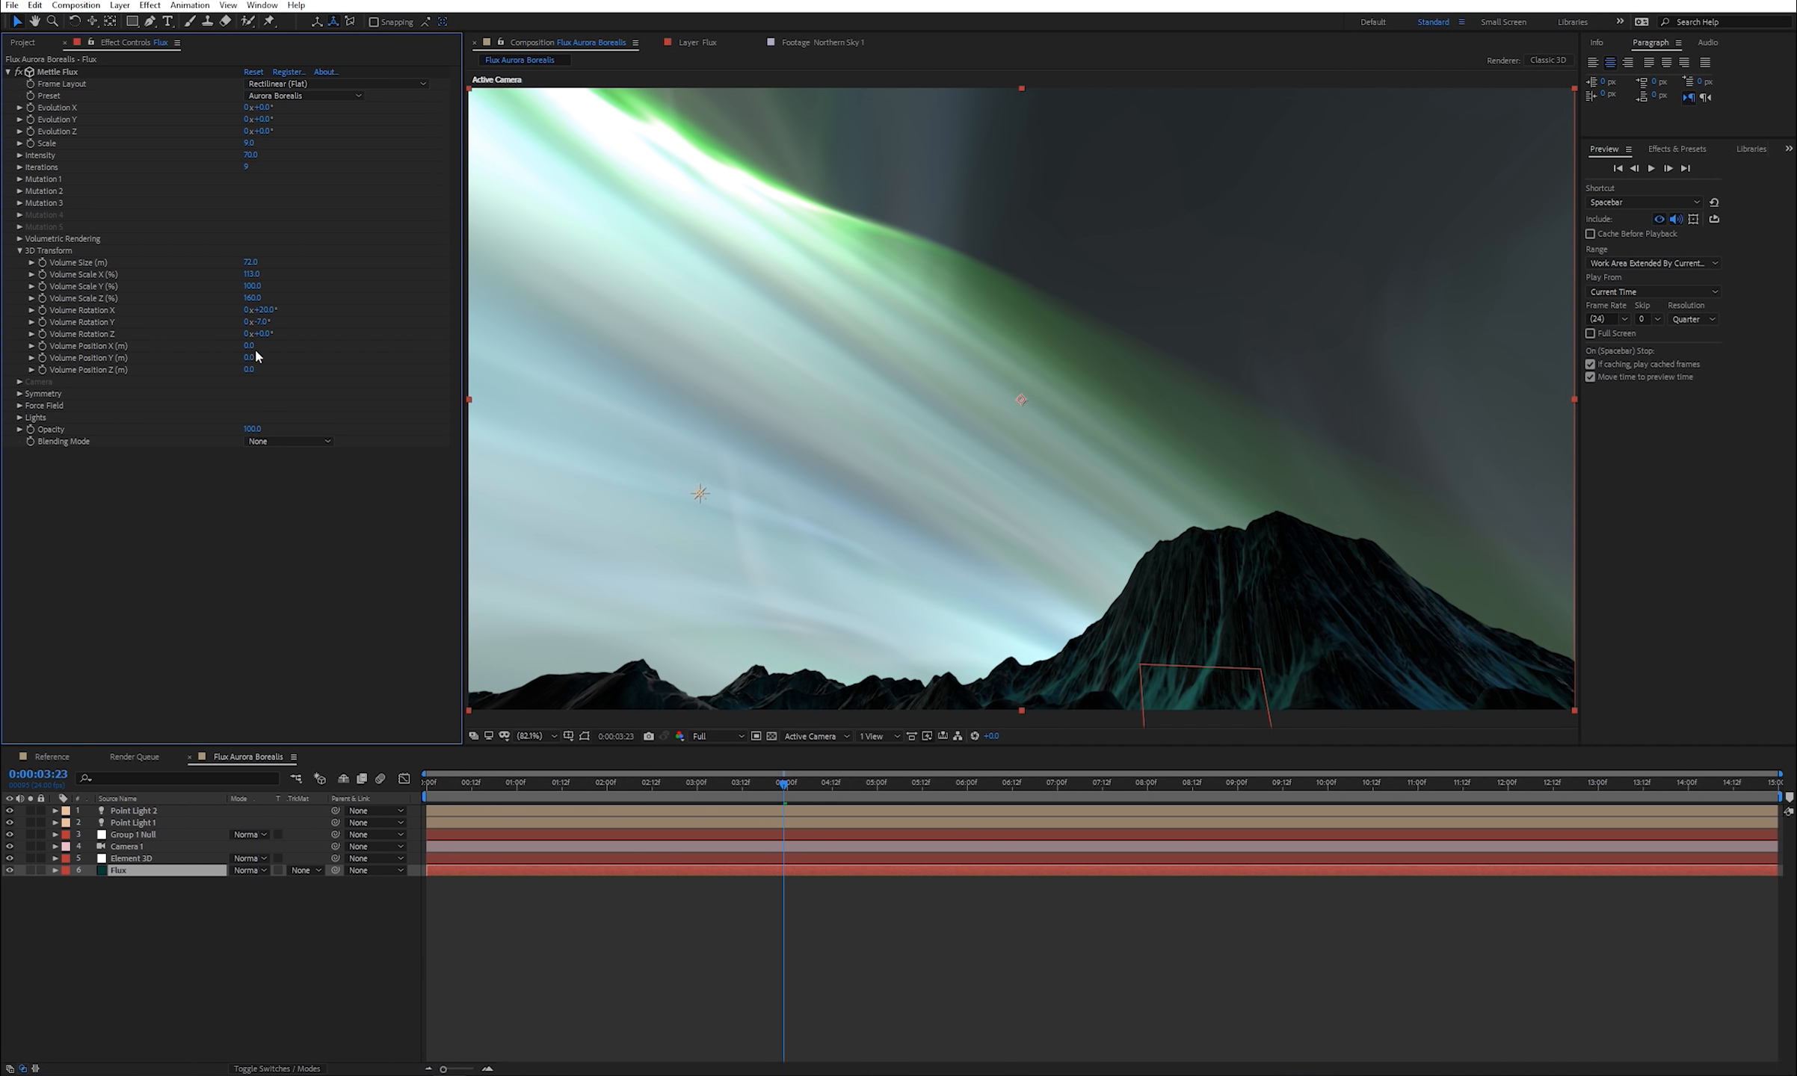
pyautogui.click(264, 335)
pyautogui.write('328')
pyautogui.press('Return')
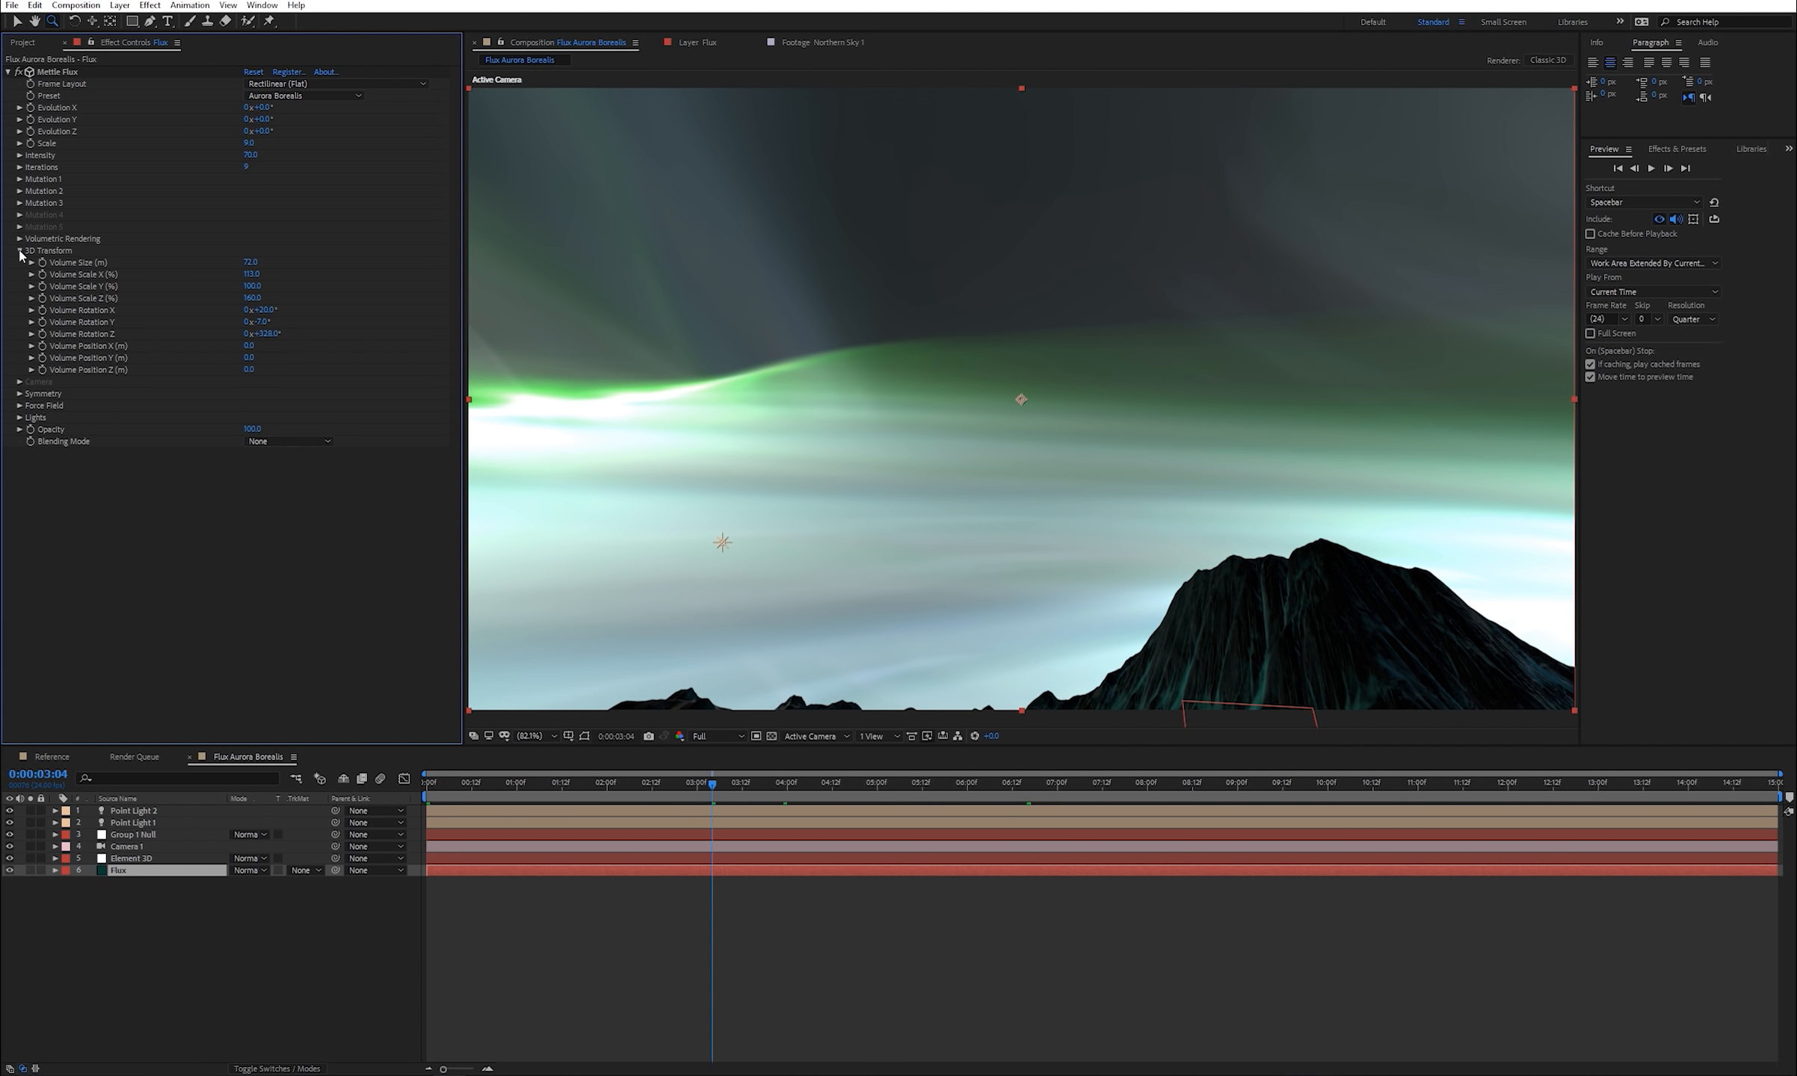
# - Set the Flux Volume Position to -7 m on X, -18 m on Y, and 17 m on Z
pyautogui.click(249, 347)
pyautogui.write('-7')
pyautogui.press('Tab')
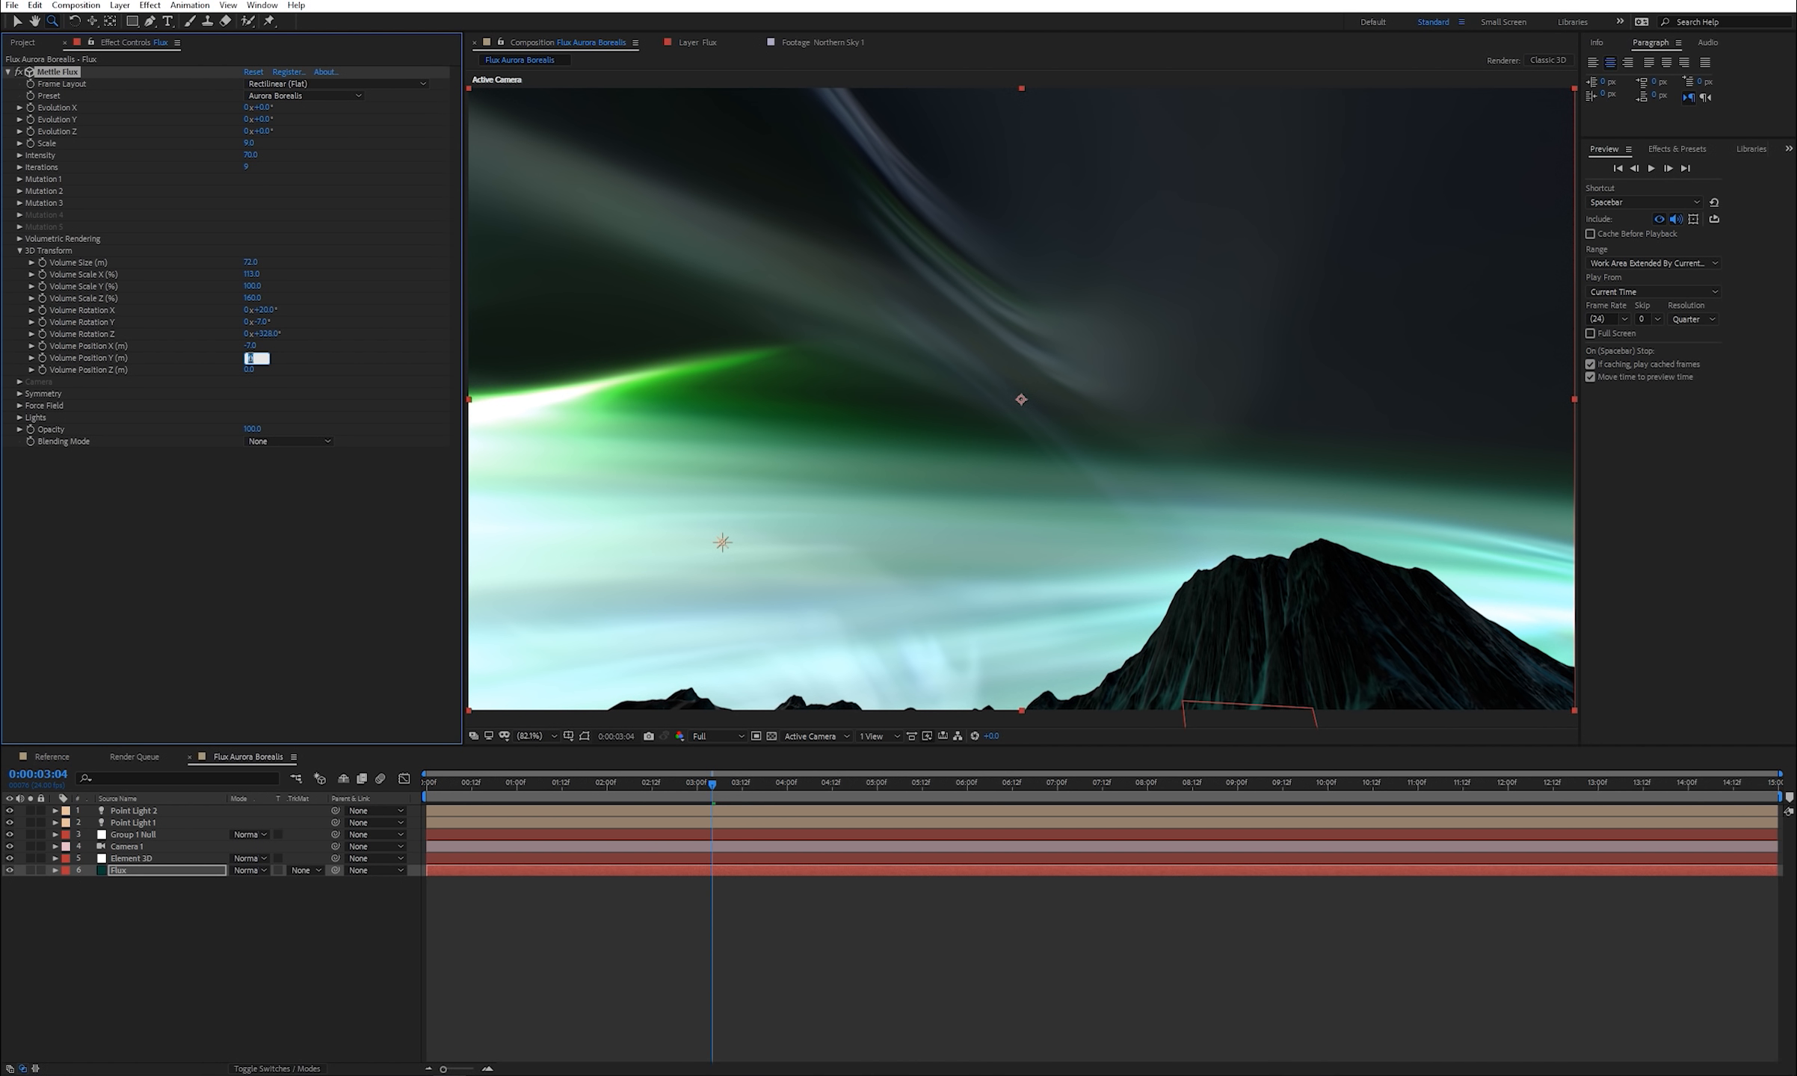
pyautogui.write('-18')
pyautogui.press('Tab')
pyautogui.write('17.5')
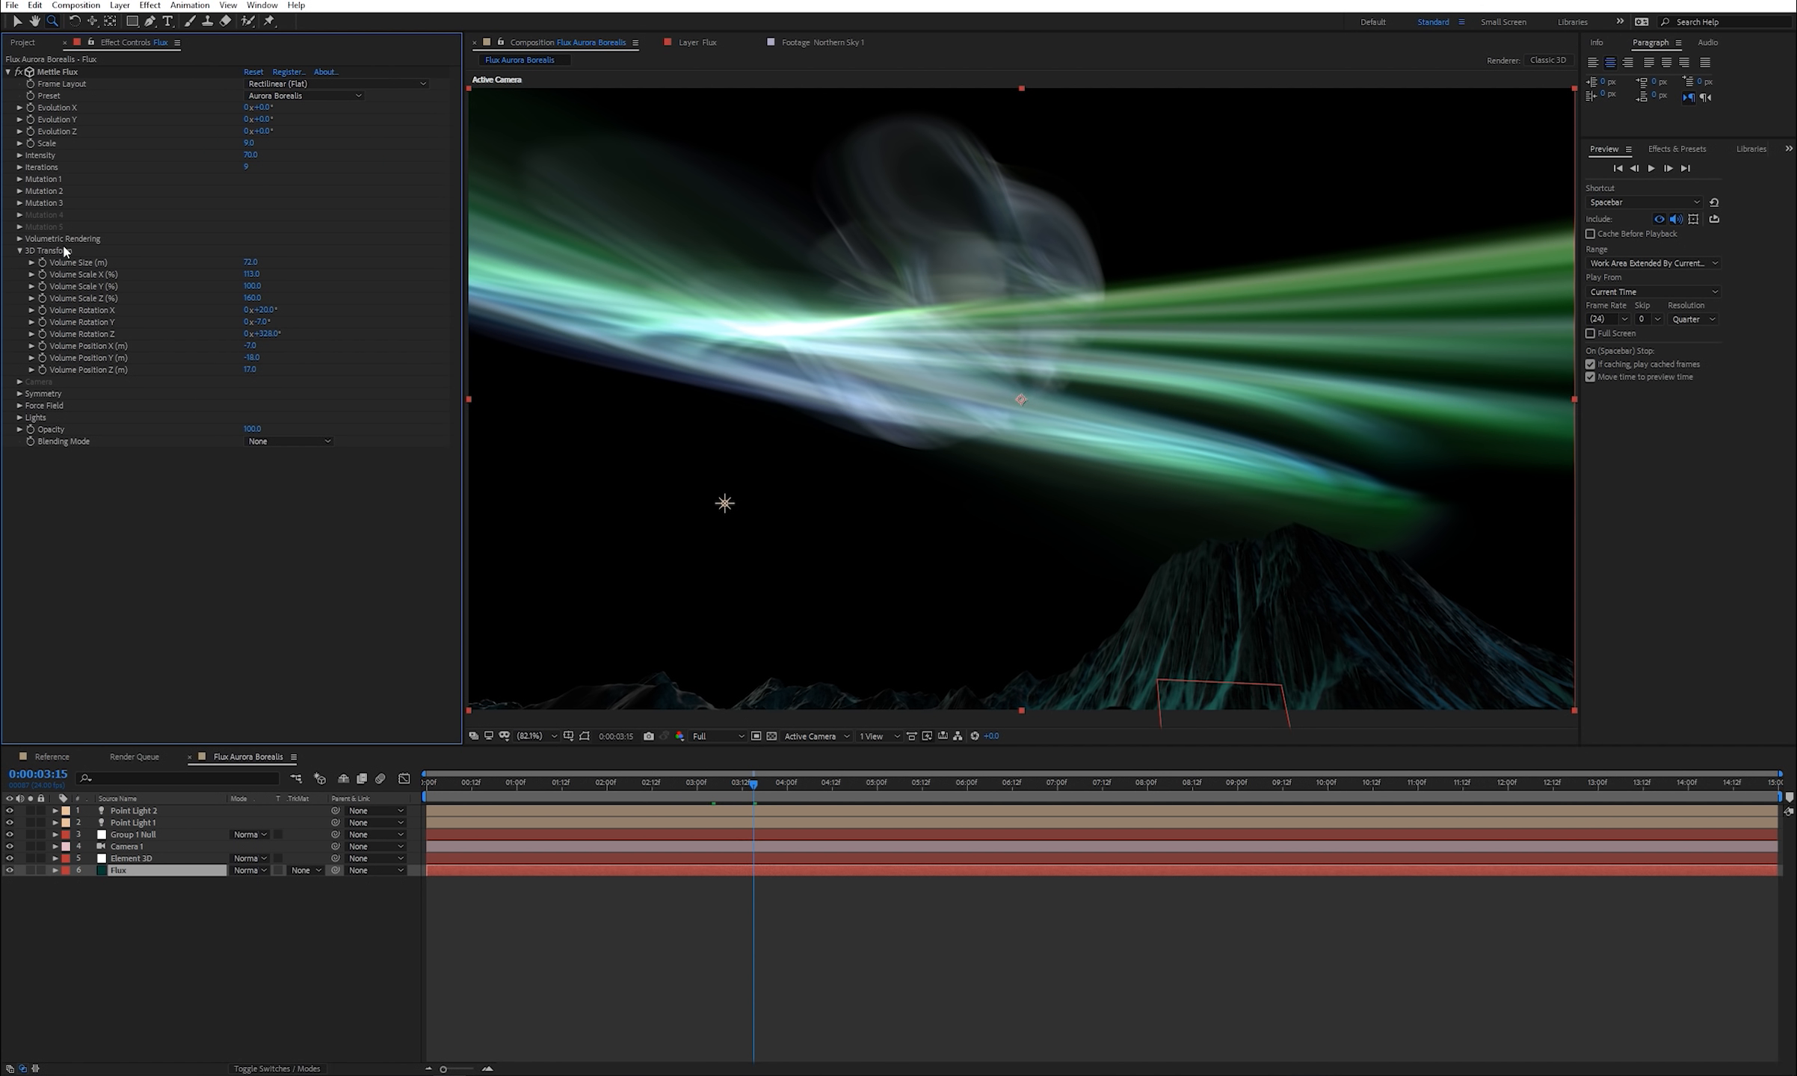
pyautogui.click(20, 250)
# - Change the Mutation 1 colour to bright blue (1E7AEB) and set its Brightness to 50
pyautogui.click(21, 180)
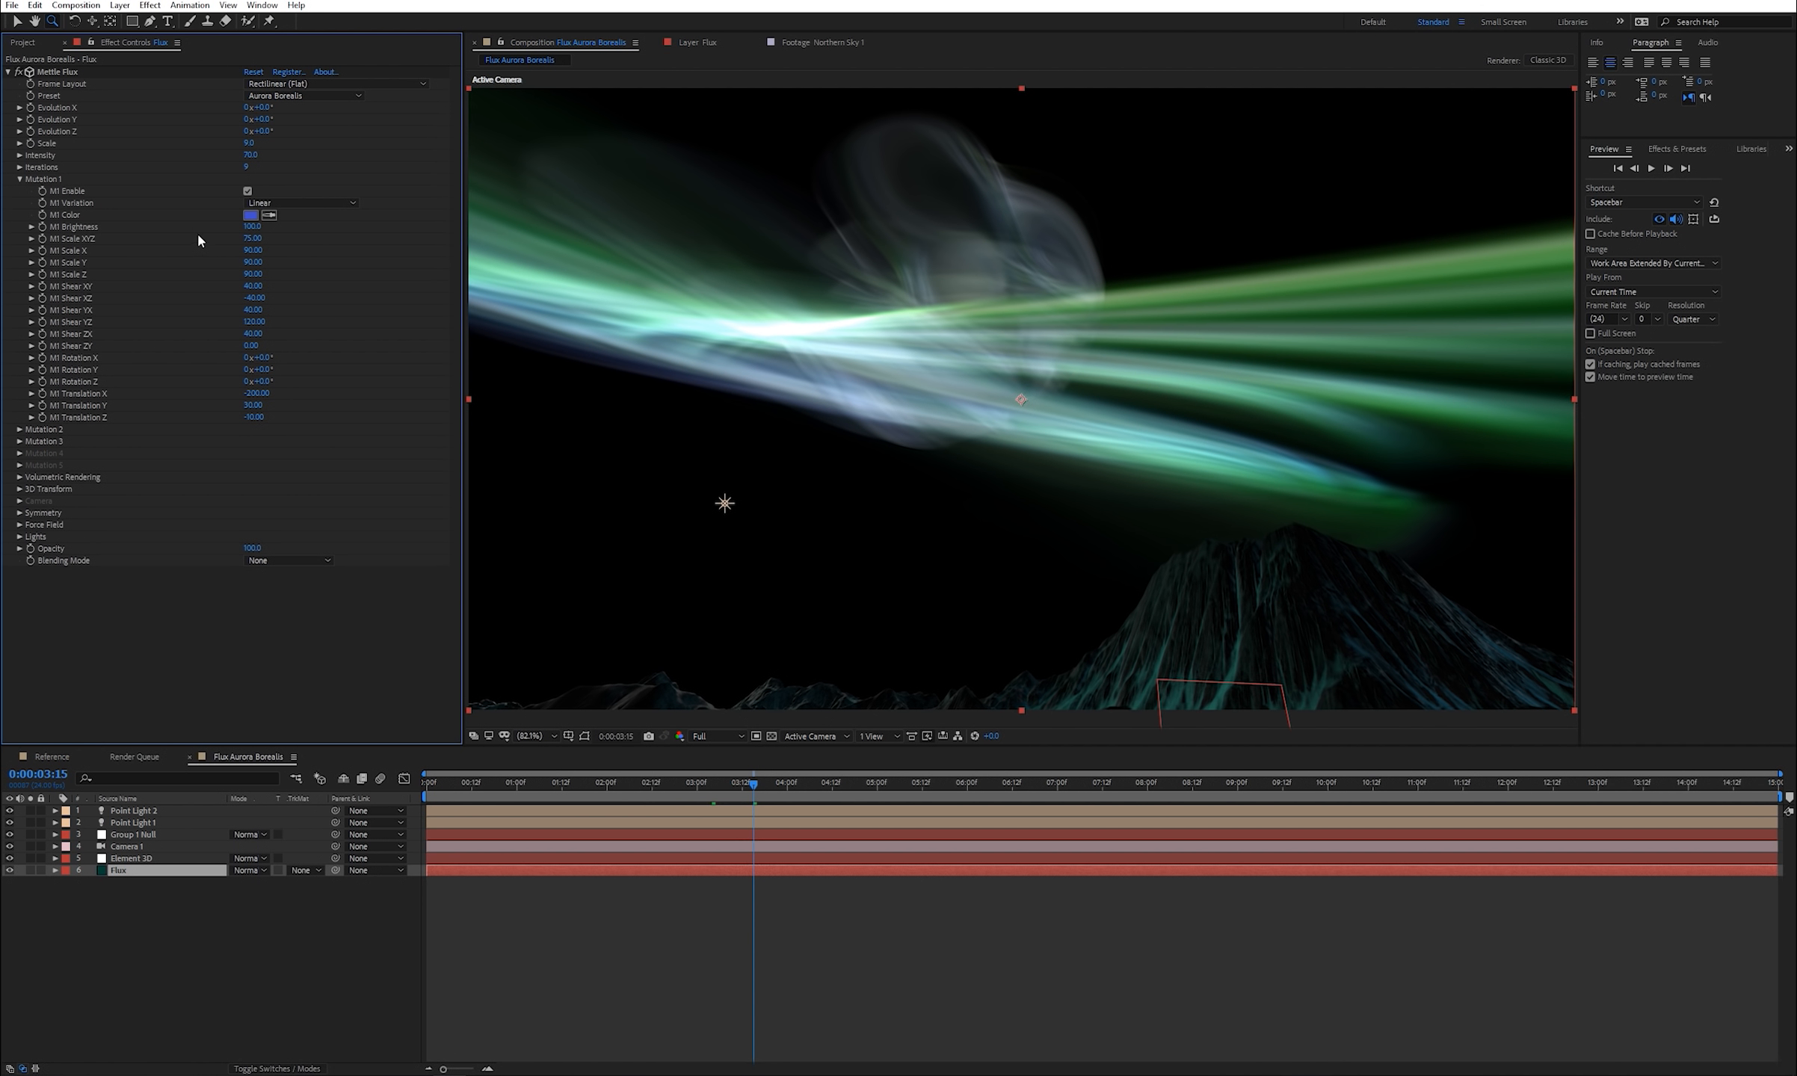
pyautogui.click(252, 215)
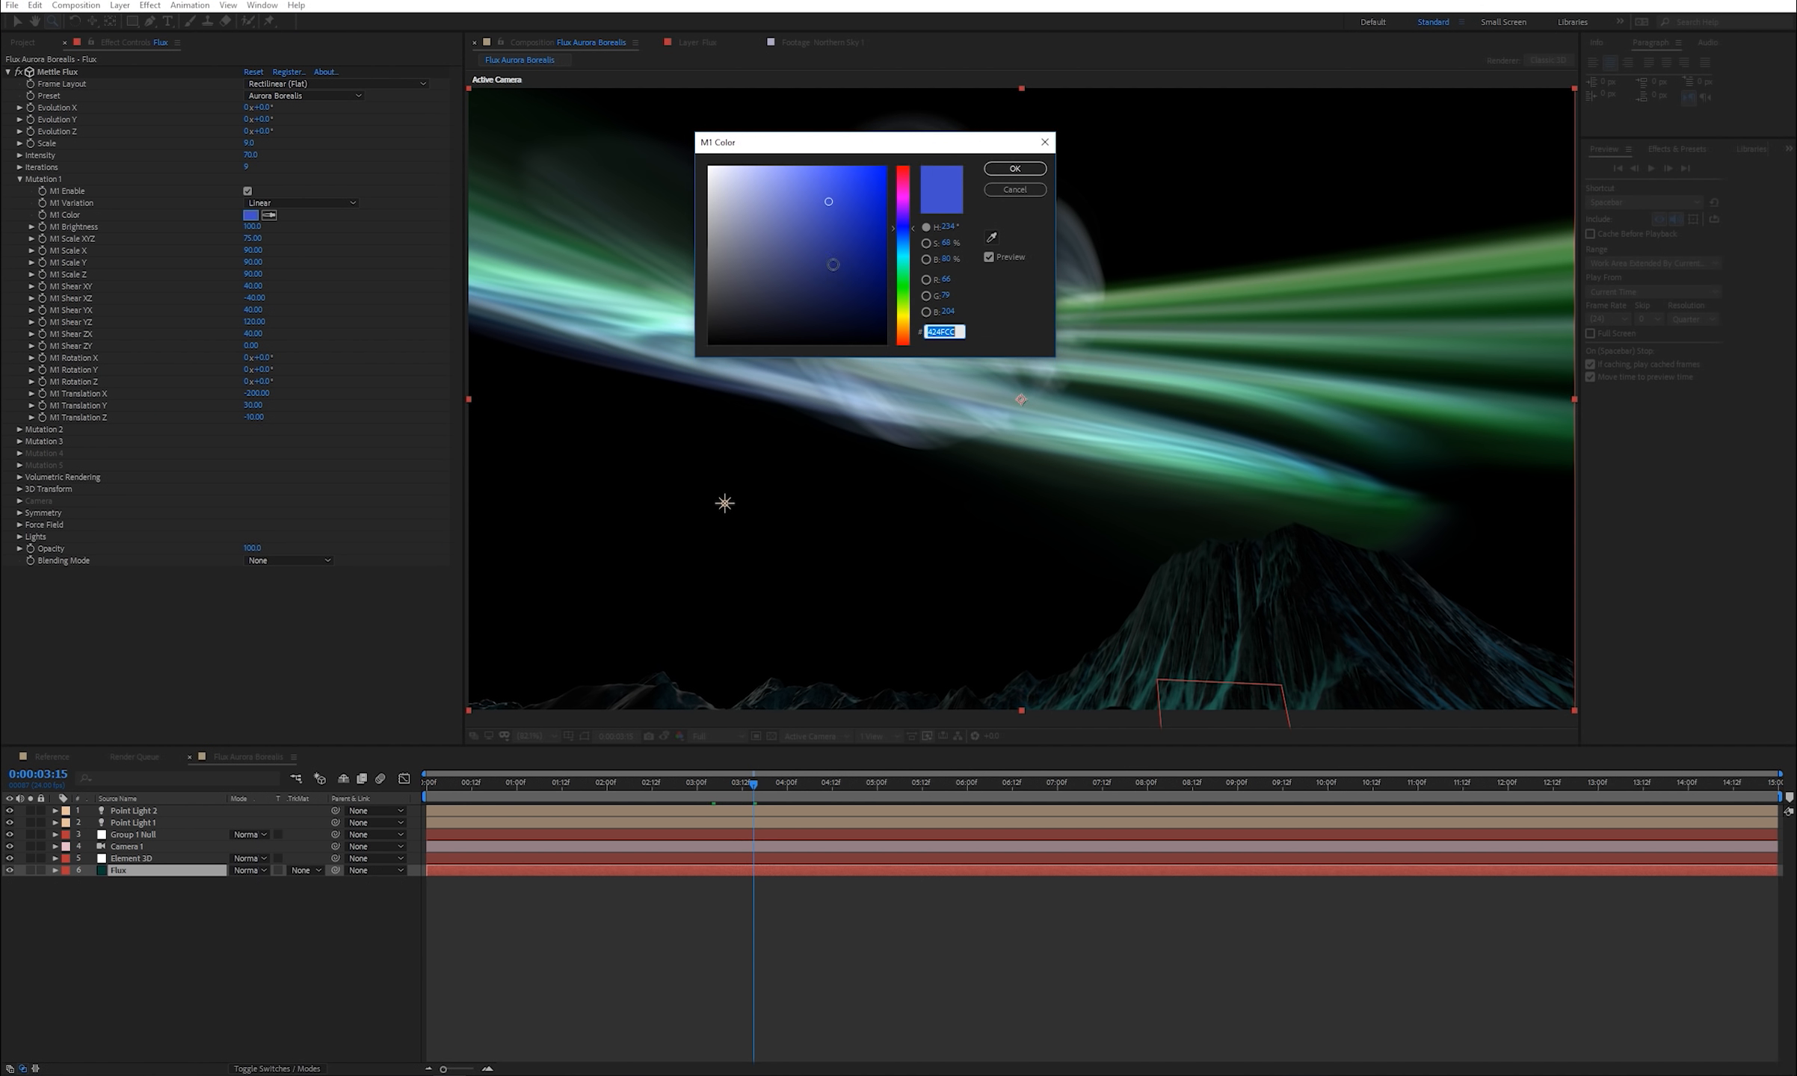
pyautogui.click(906, 240)
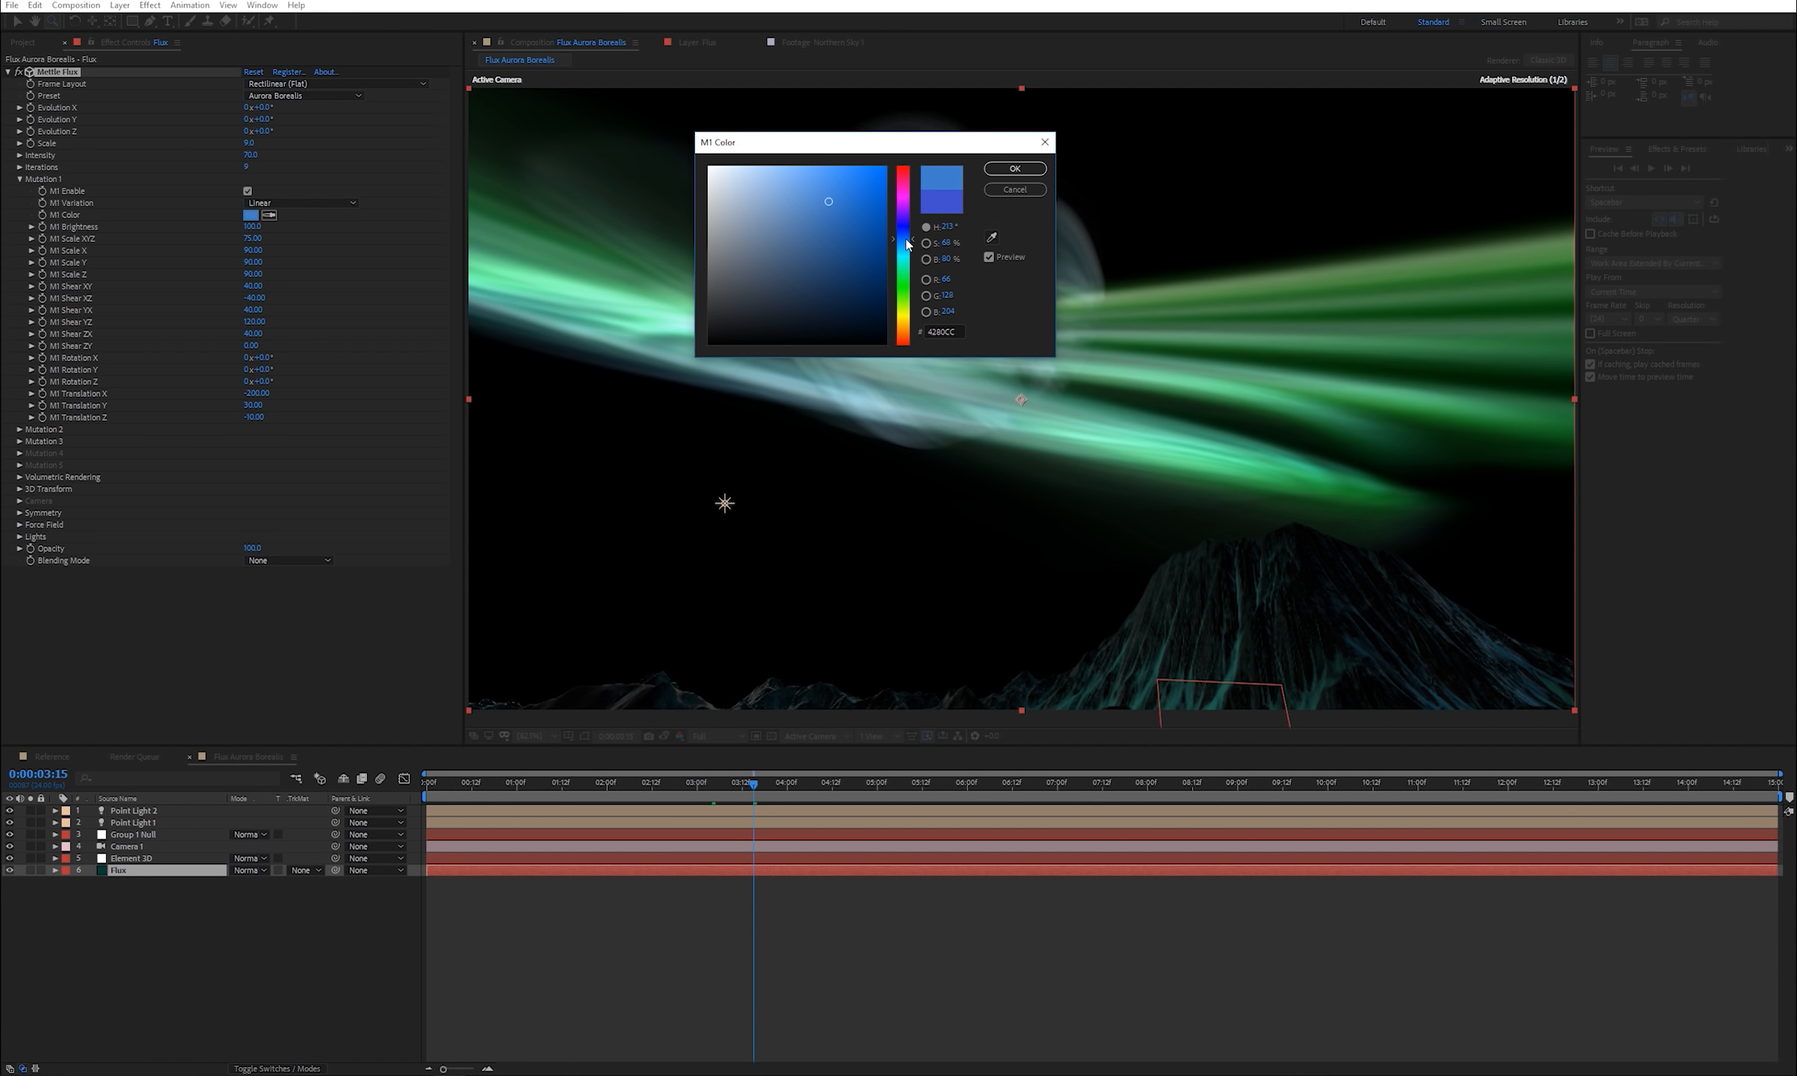
pyautogui.moveTo(865, 206); pyautogui.dragTo(863, 180)
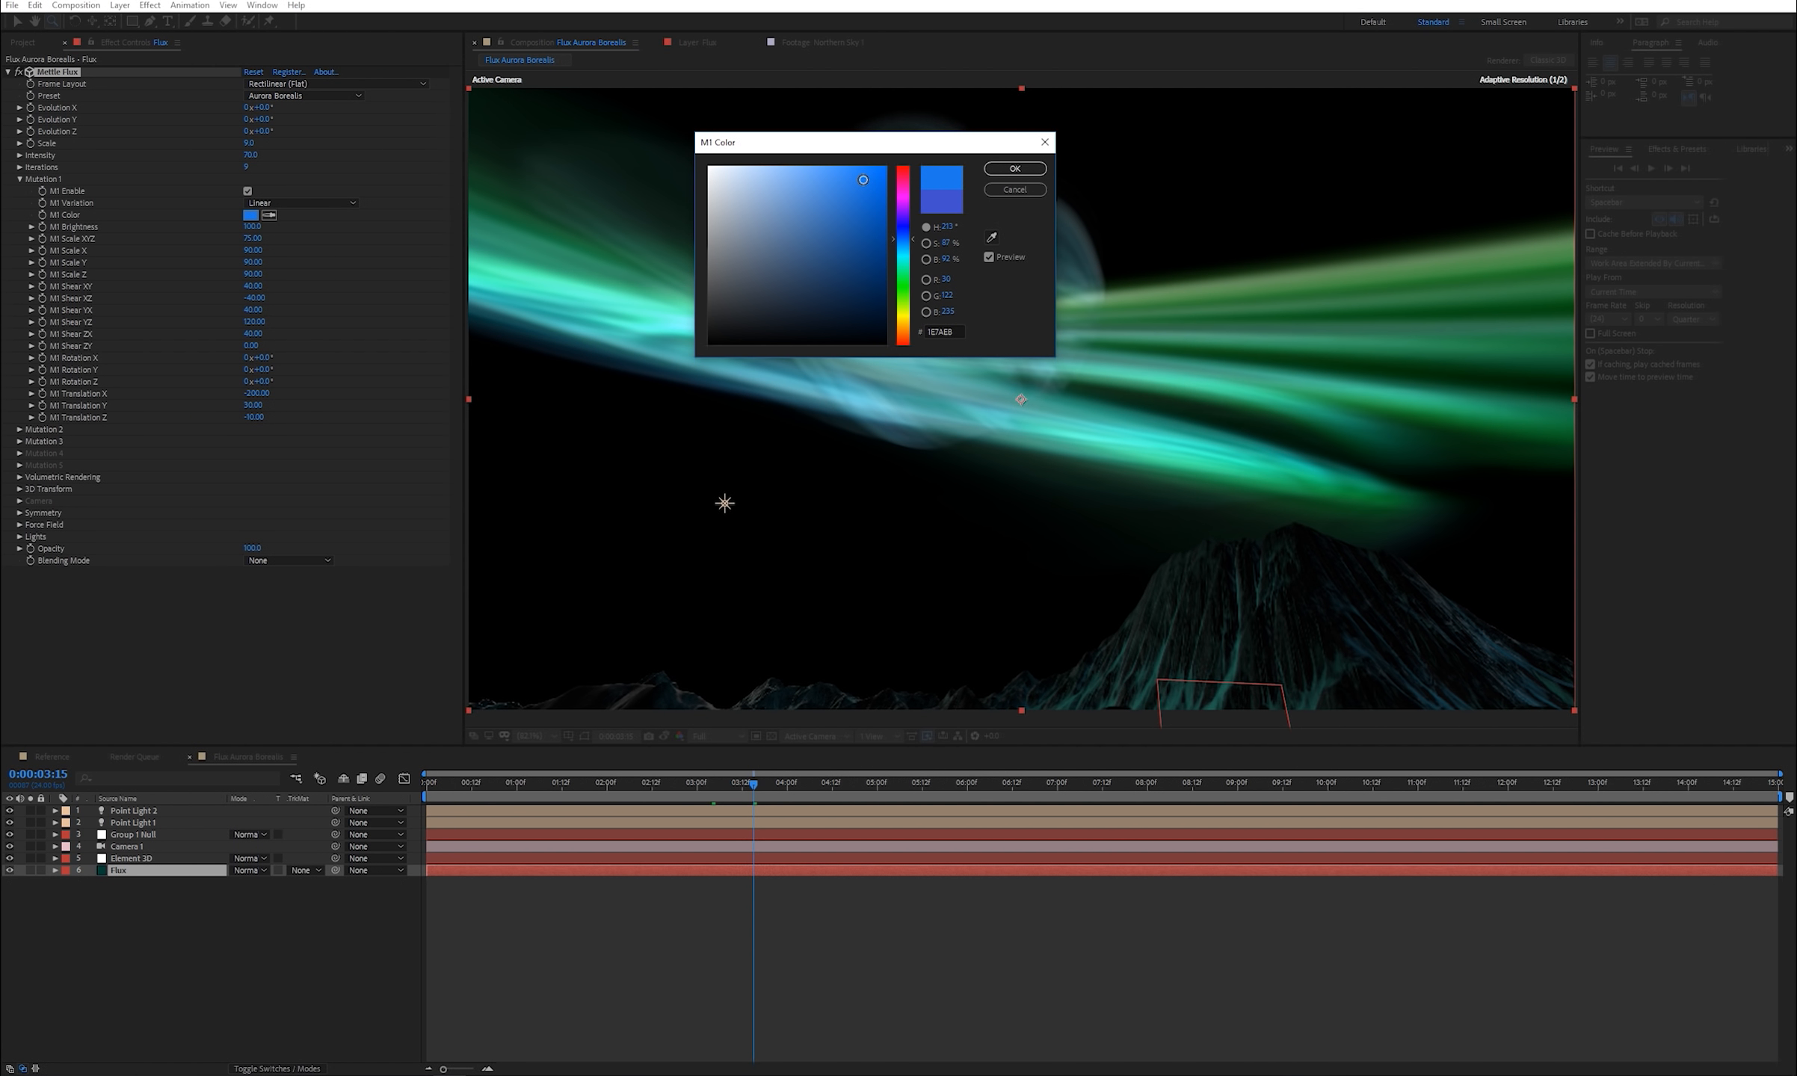
pyautogui.click(1014, 169)
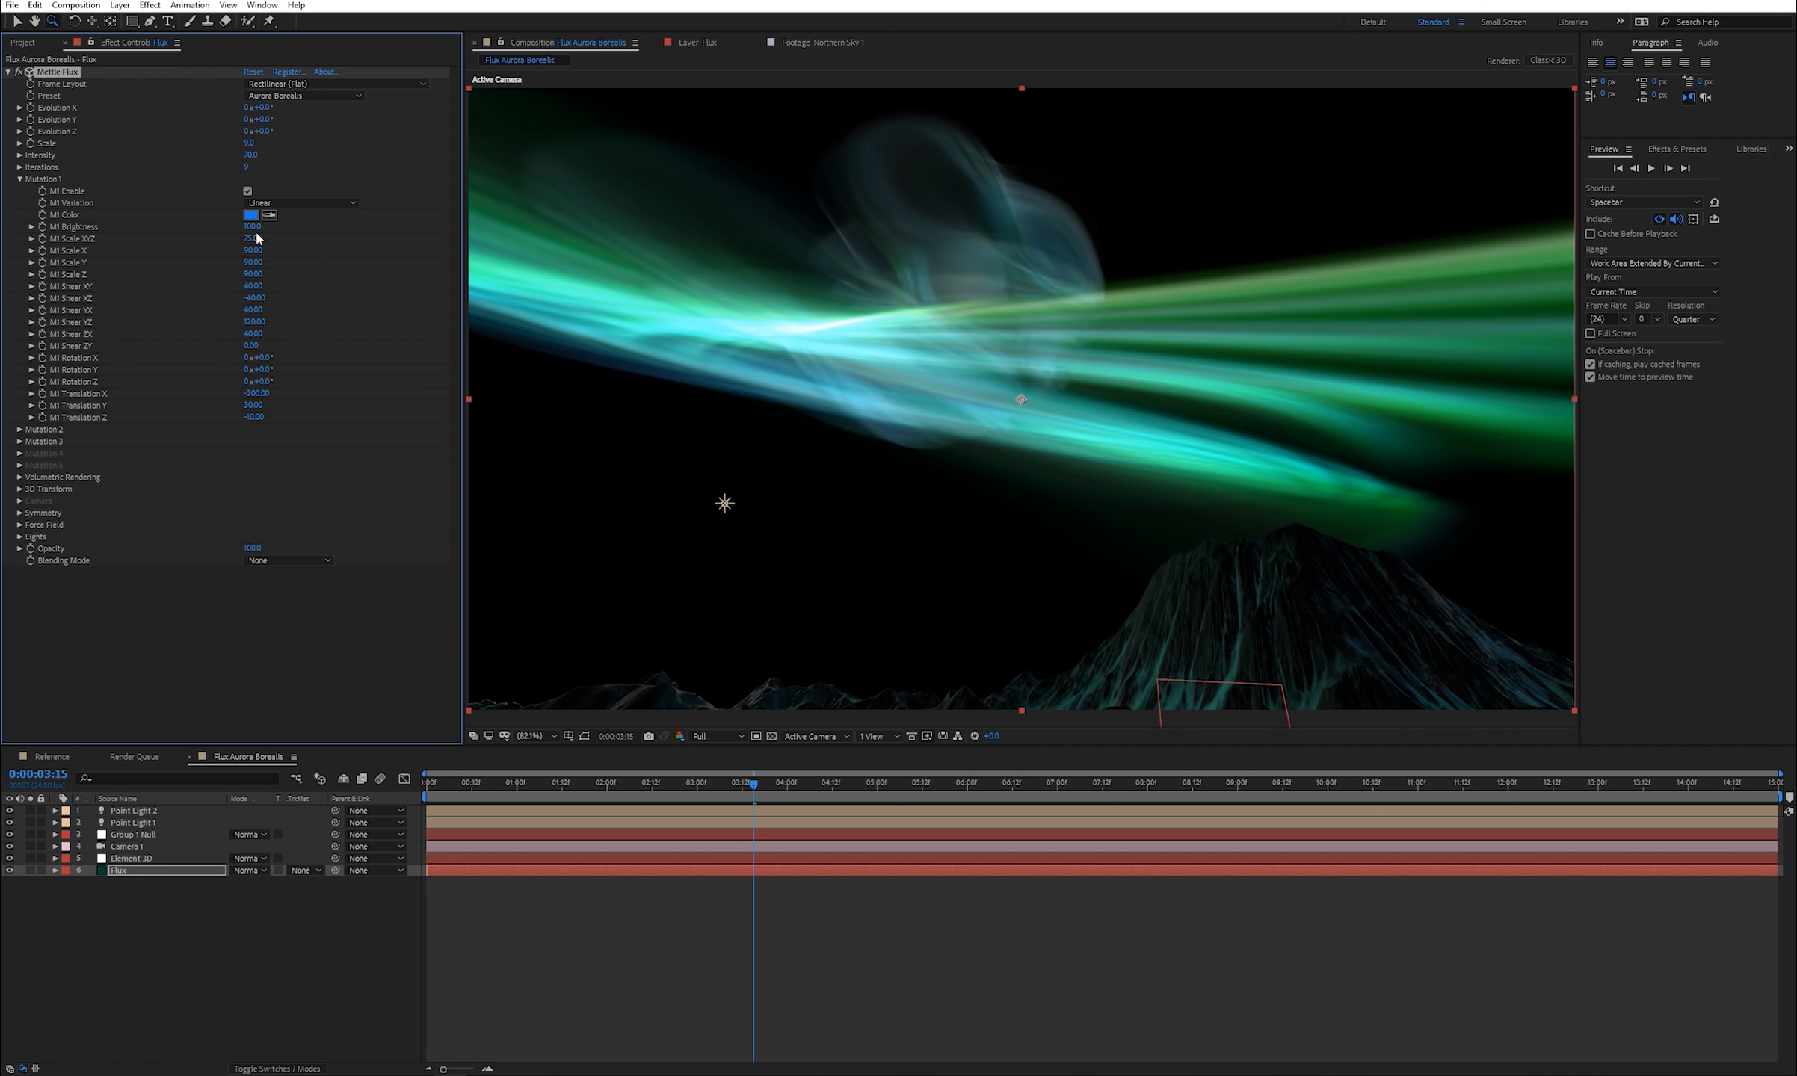
pyautogui.click(252, 227)
pyautogui.write('50')
pyautogui.press('Return')
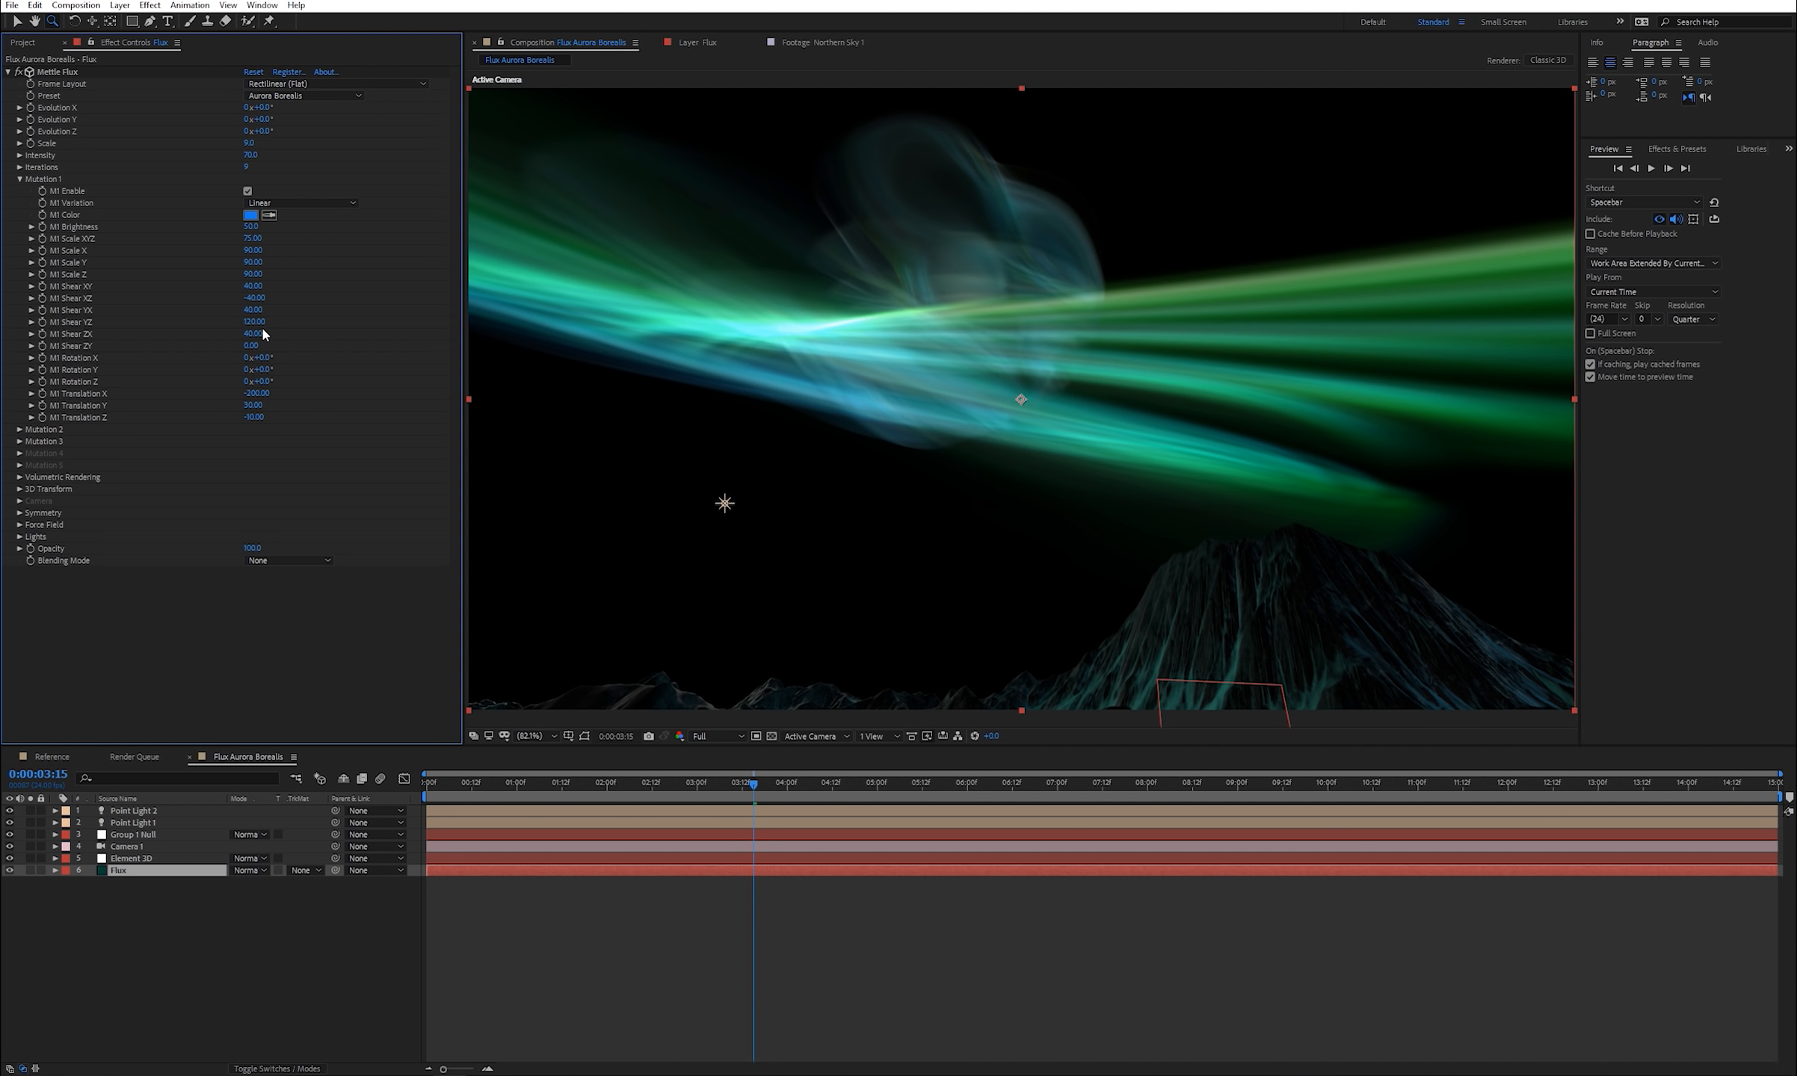
# - Set Mutation 1's Shear ZX to 86, Translation Y to -228, and Shear ZY to 9
pyautogui.click(260, 335)
pyautogui.write('86')
pyautogui.press('Return')
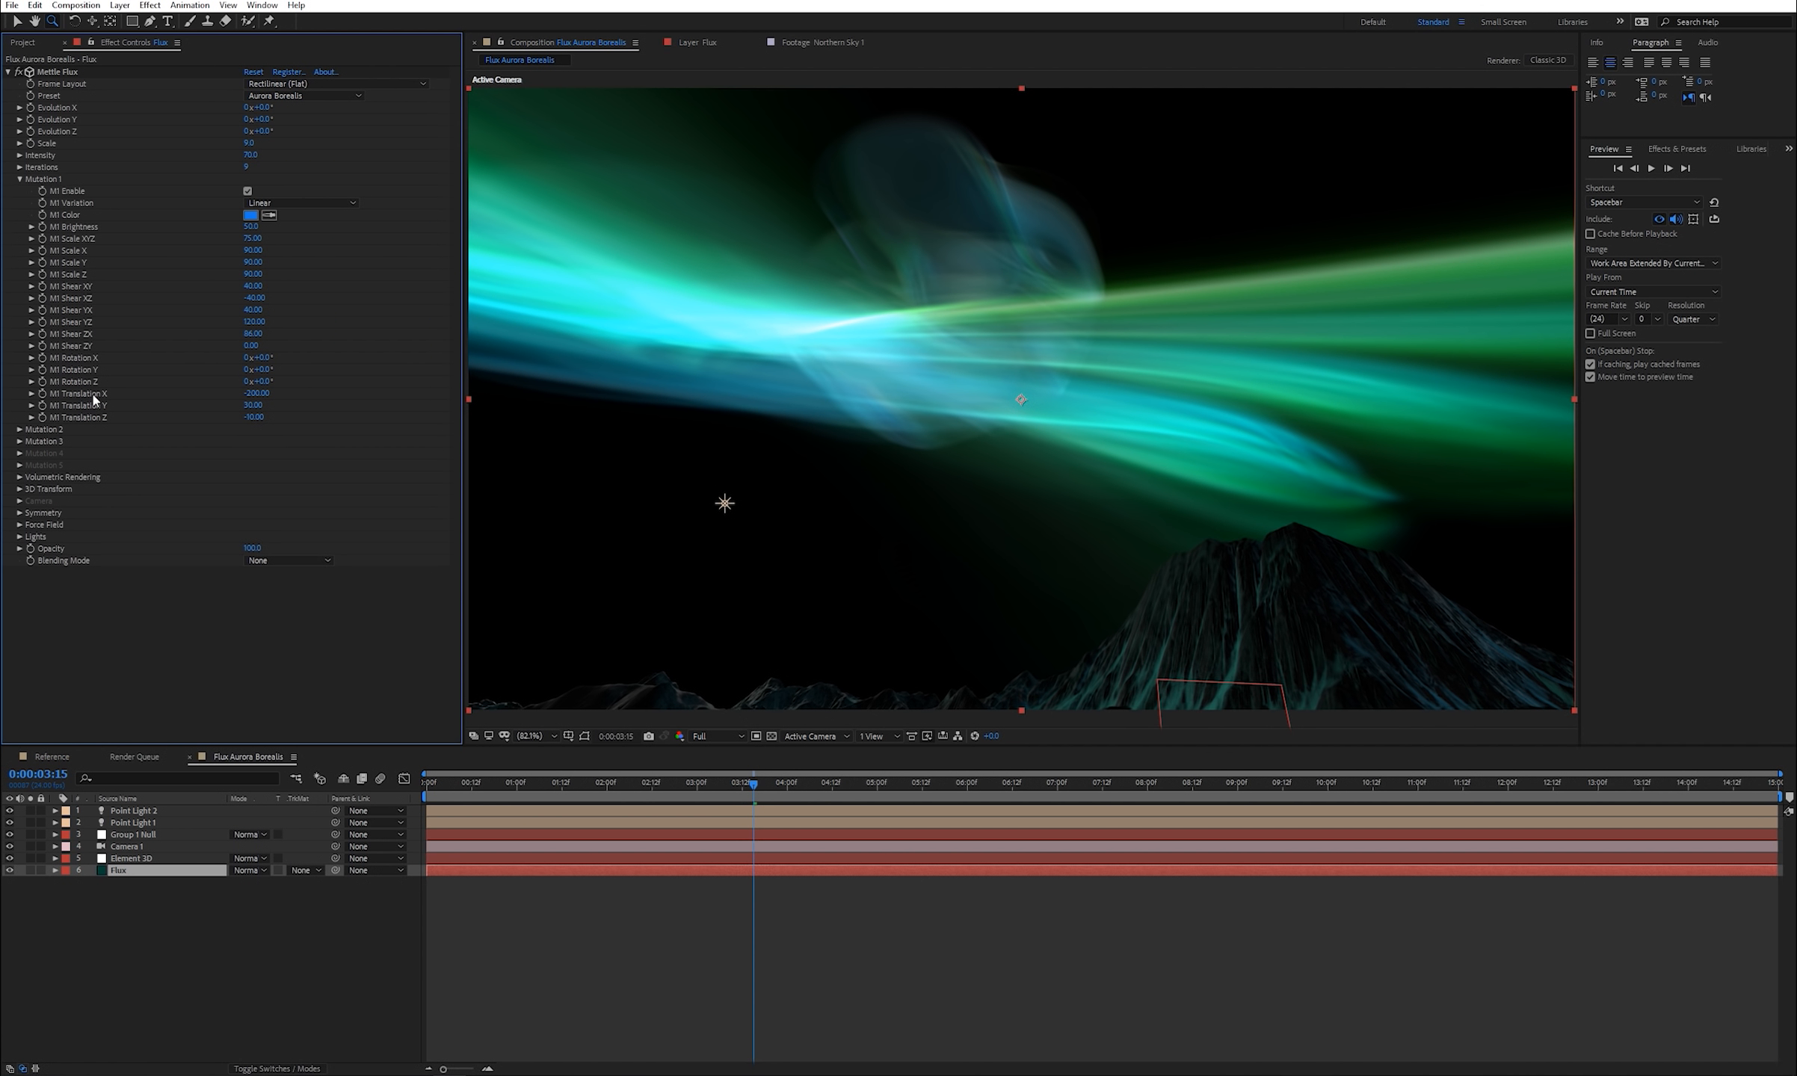
pyautogui.click(254, 406)
pyautogui.write('-228')
pyautogui.press('Return')
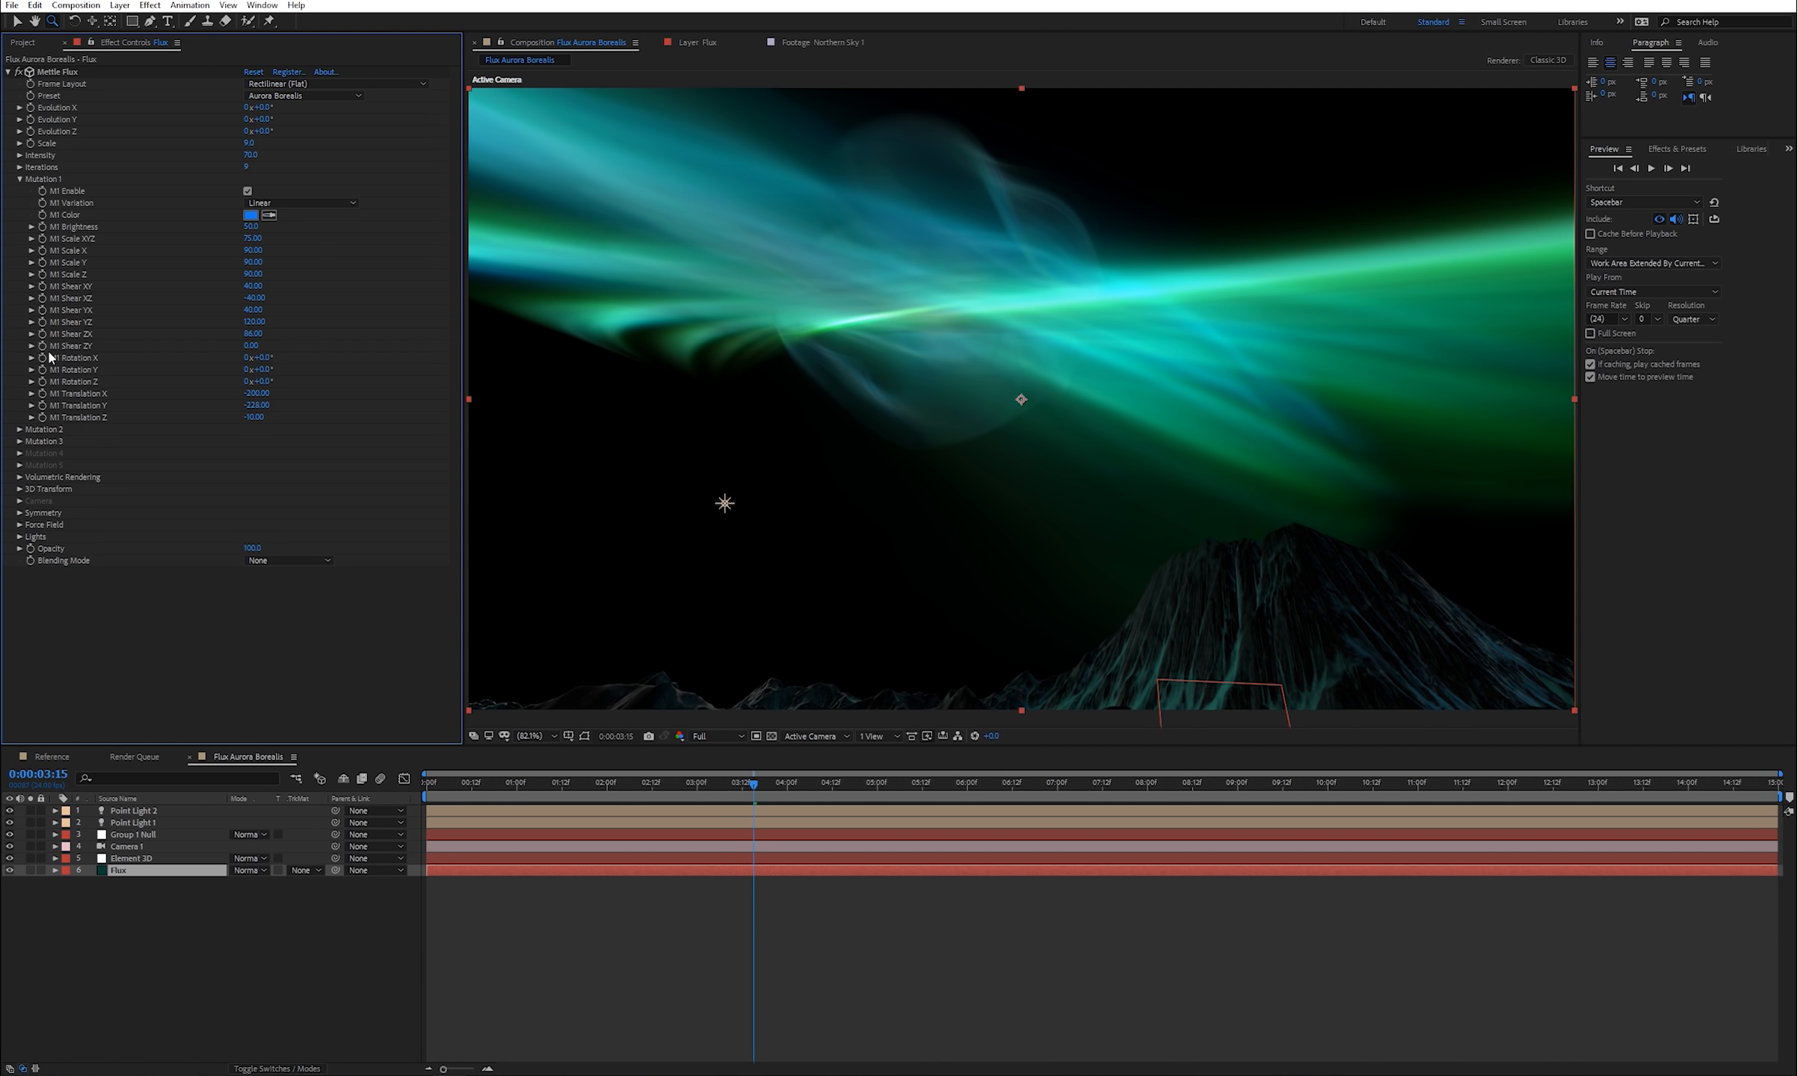
pyautogui.click(252, 347)
pyautogui.write('9')
pyautogui.press('Return')
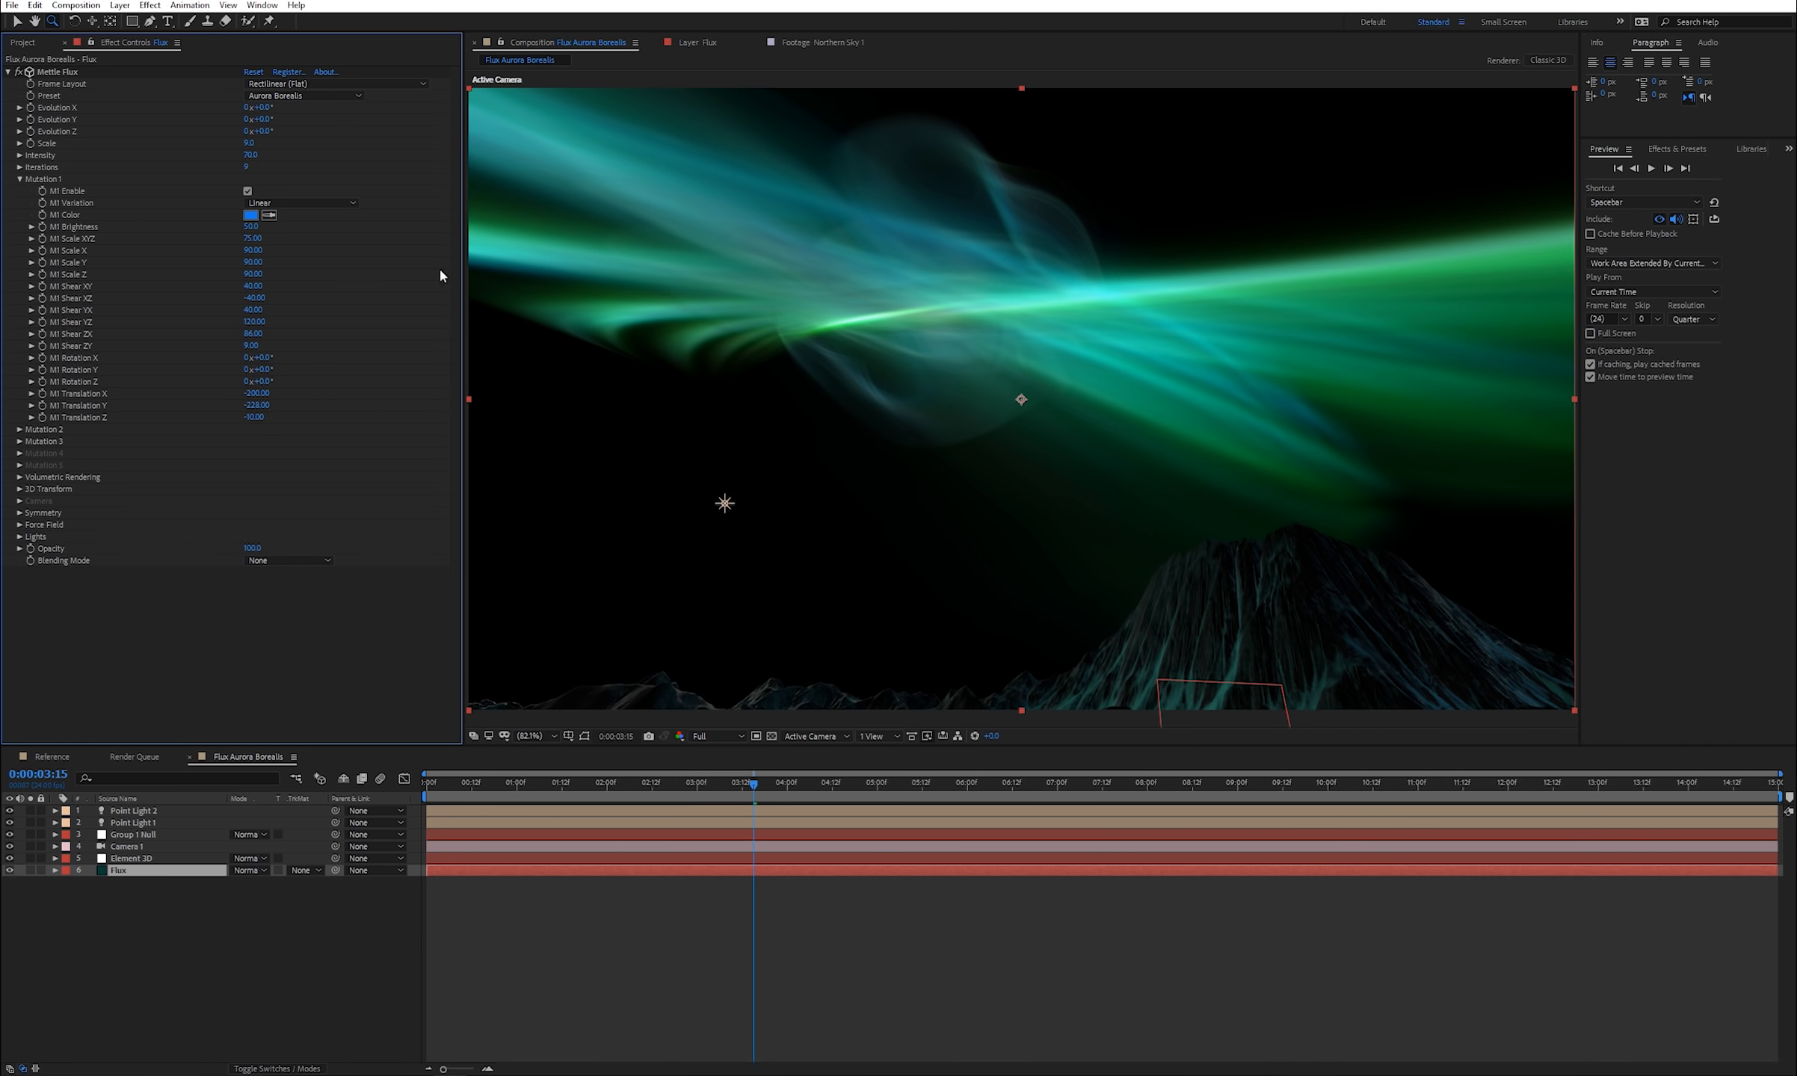
pyautogui.click(23, 178)
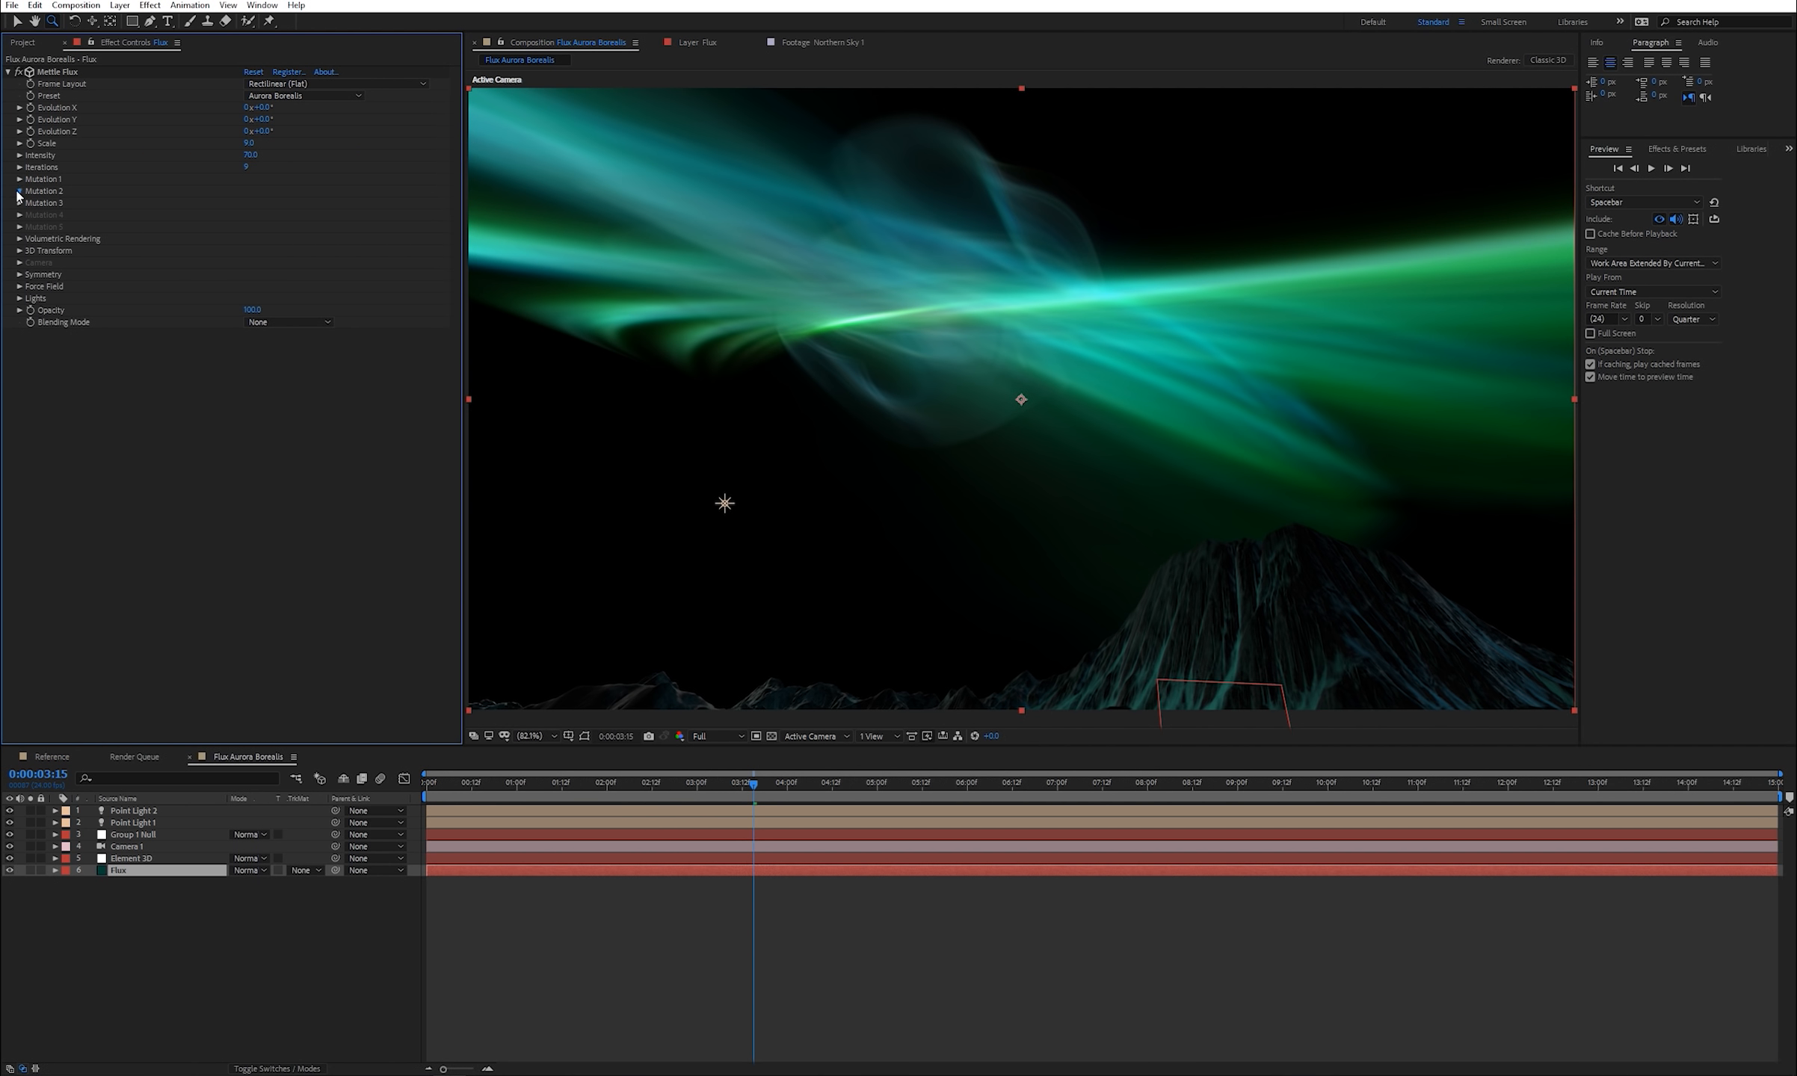
# - Change the Mutation 2 colour to a darker, muted green and set its Brightness to 165
pyautogui.click(20, 191)
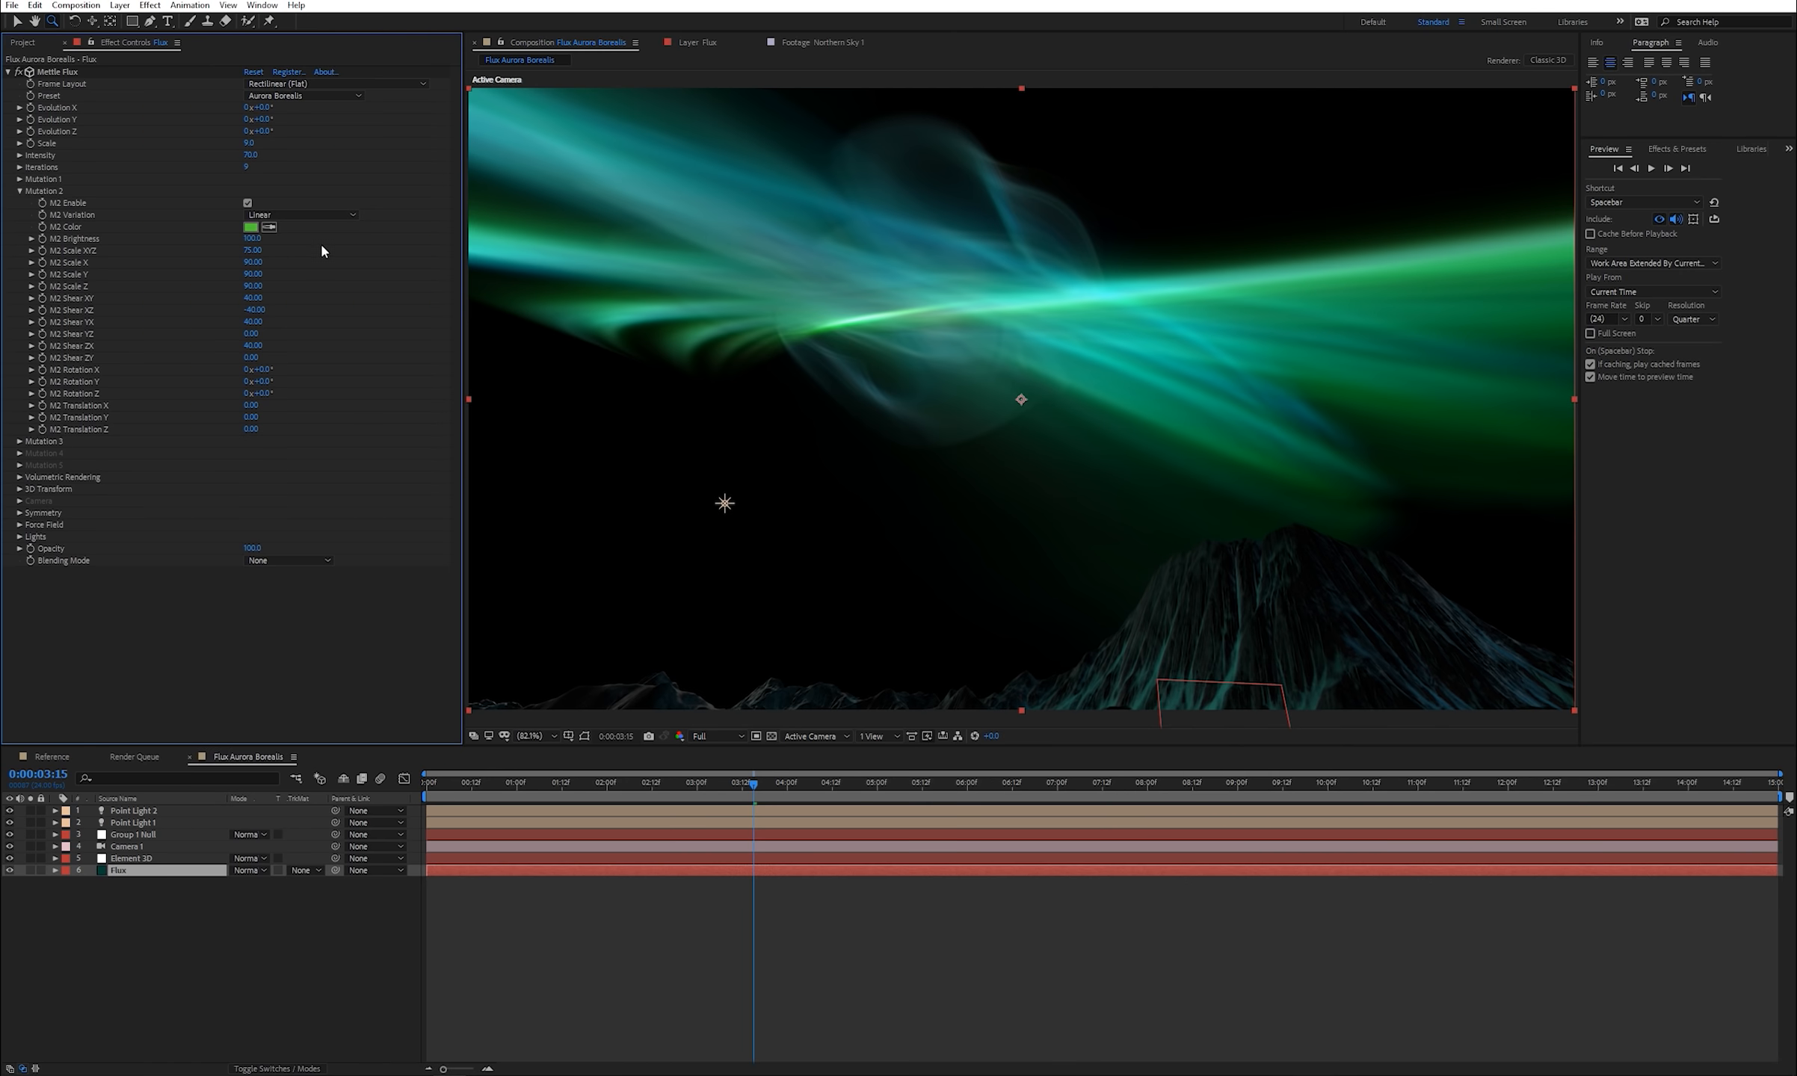
pyautogui.click(251, 226)
pyautogui.click(824, 257)
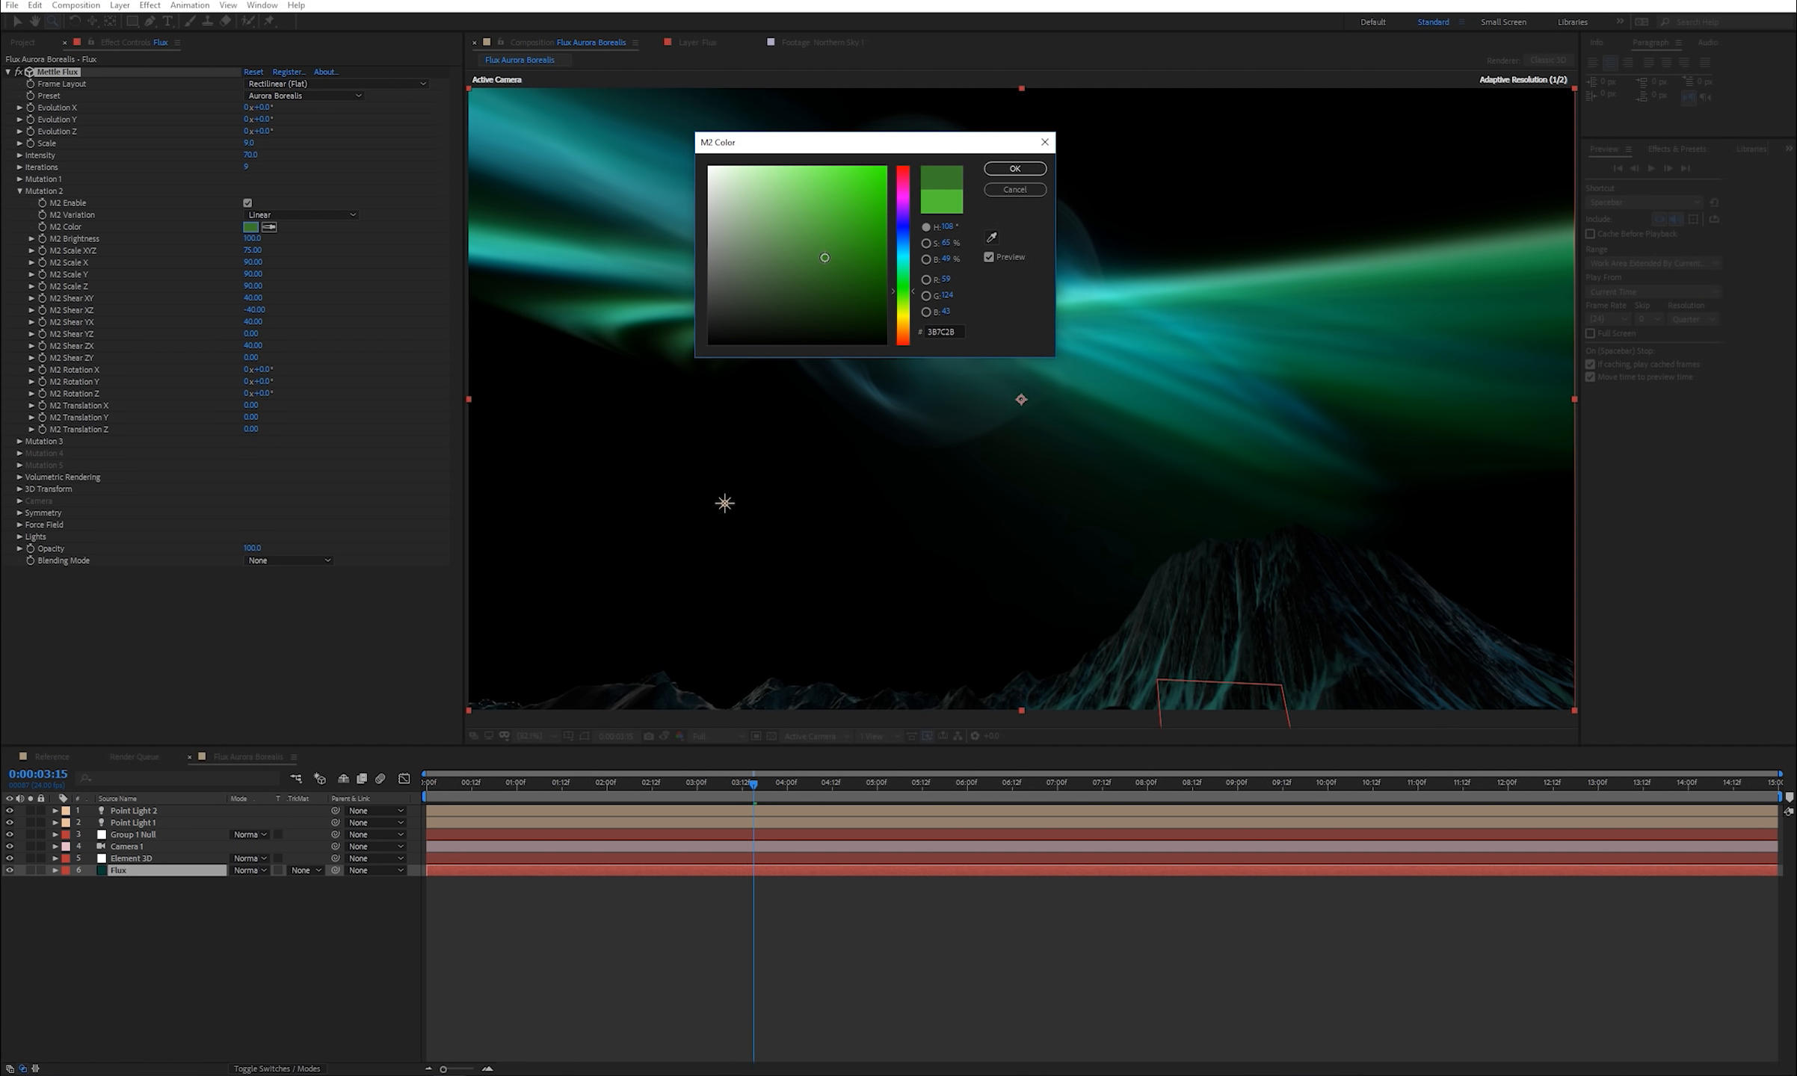
pyautogui.click(825, 255)
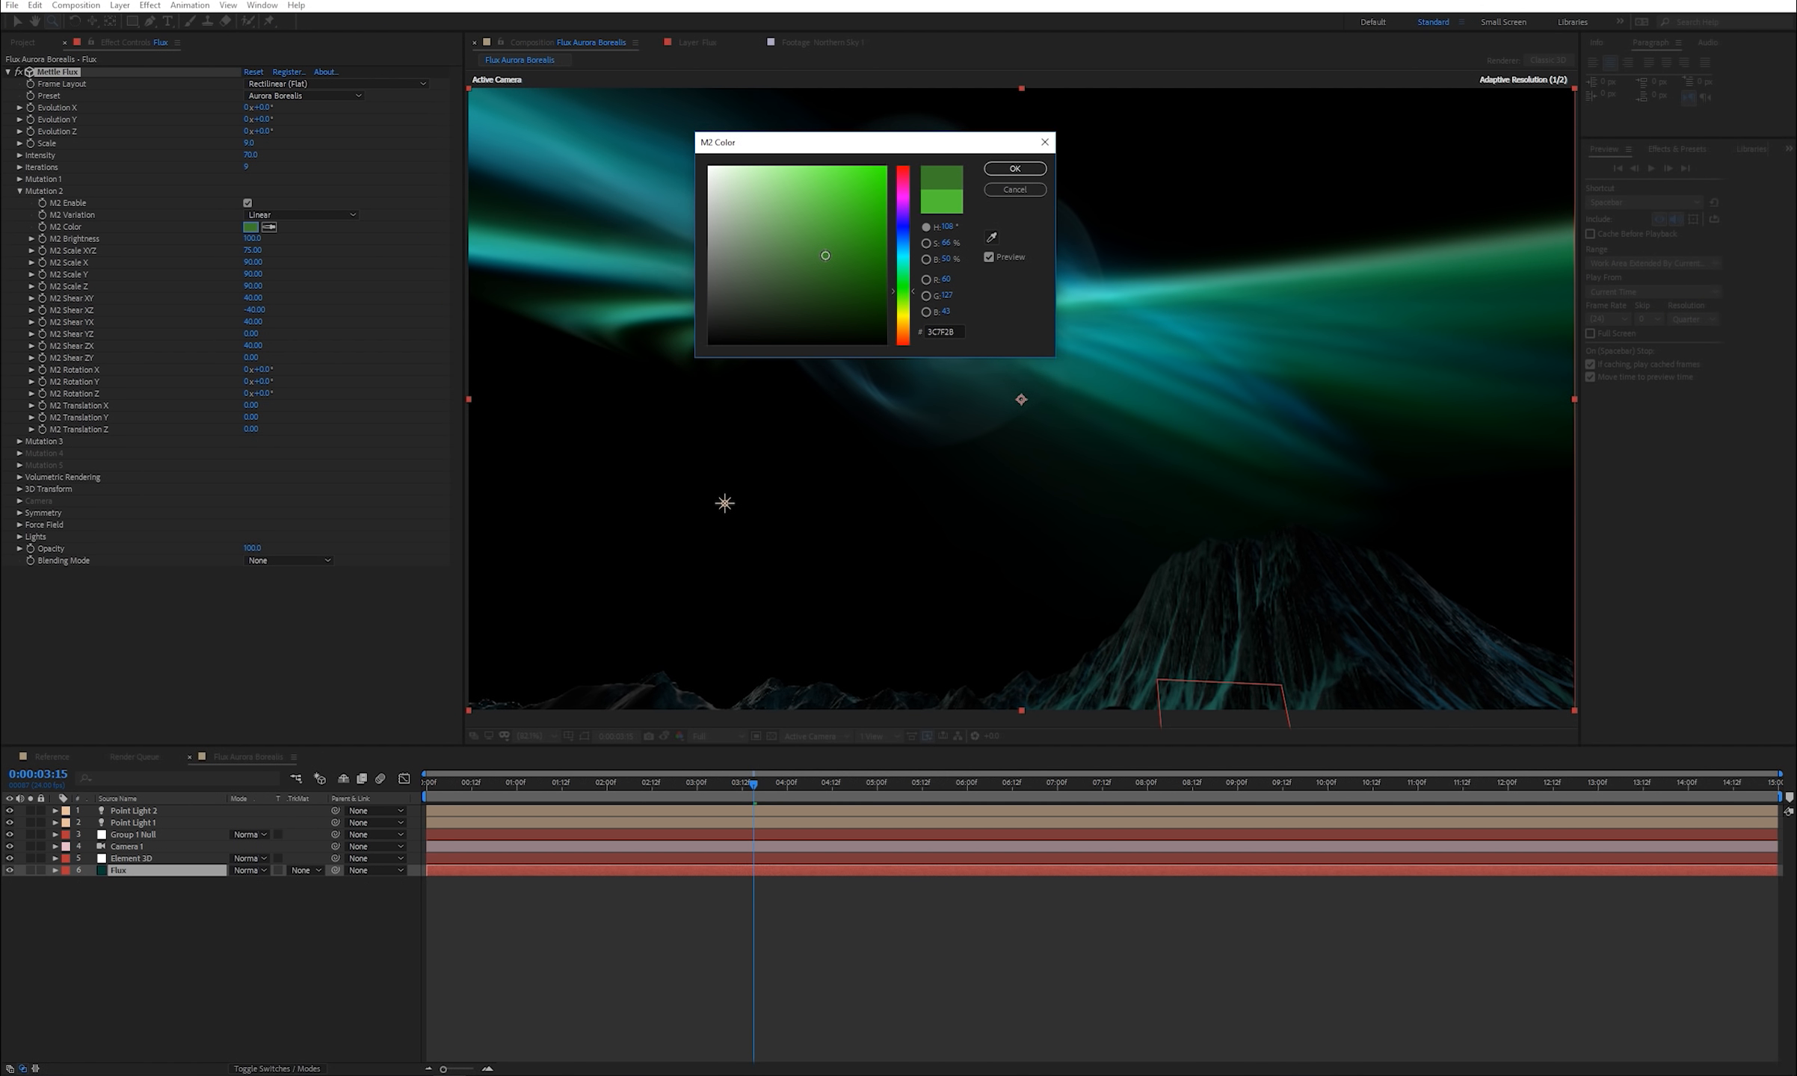
pyautogui.click(804, 262)
pyautogui.moveTo(804, 262); pyautogui.dragTo(815, 252)
pyautogui.click(1011, 170)
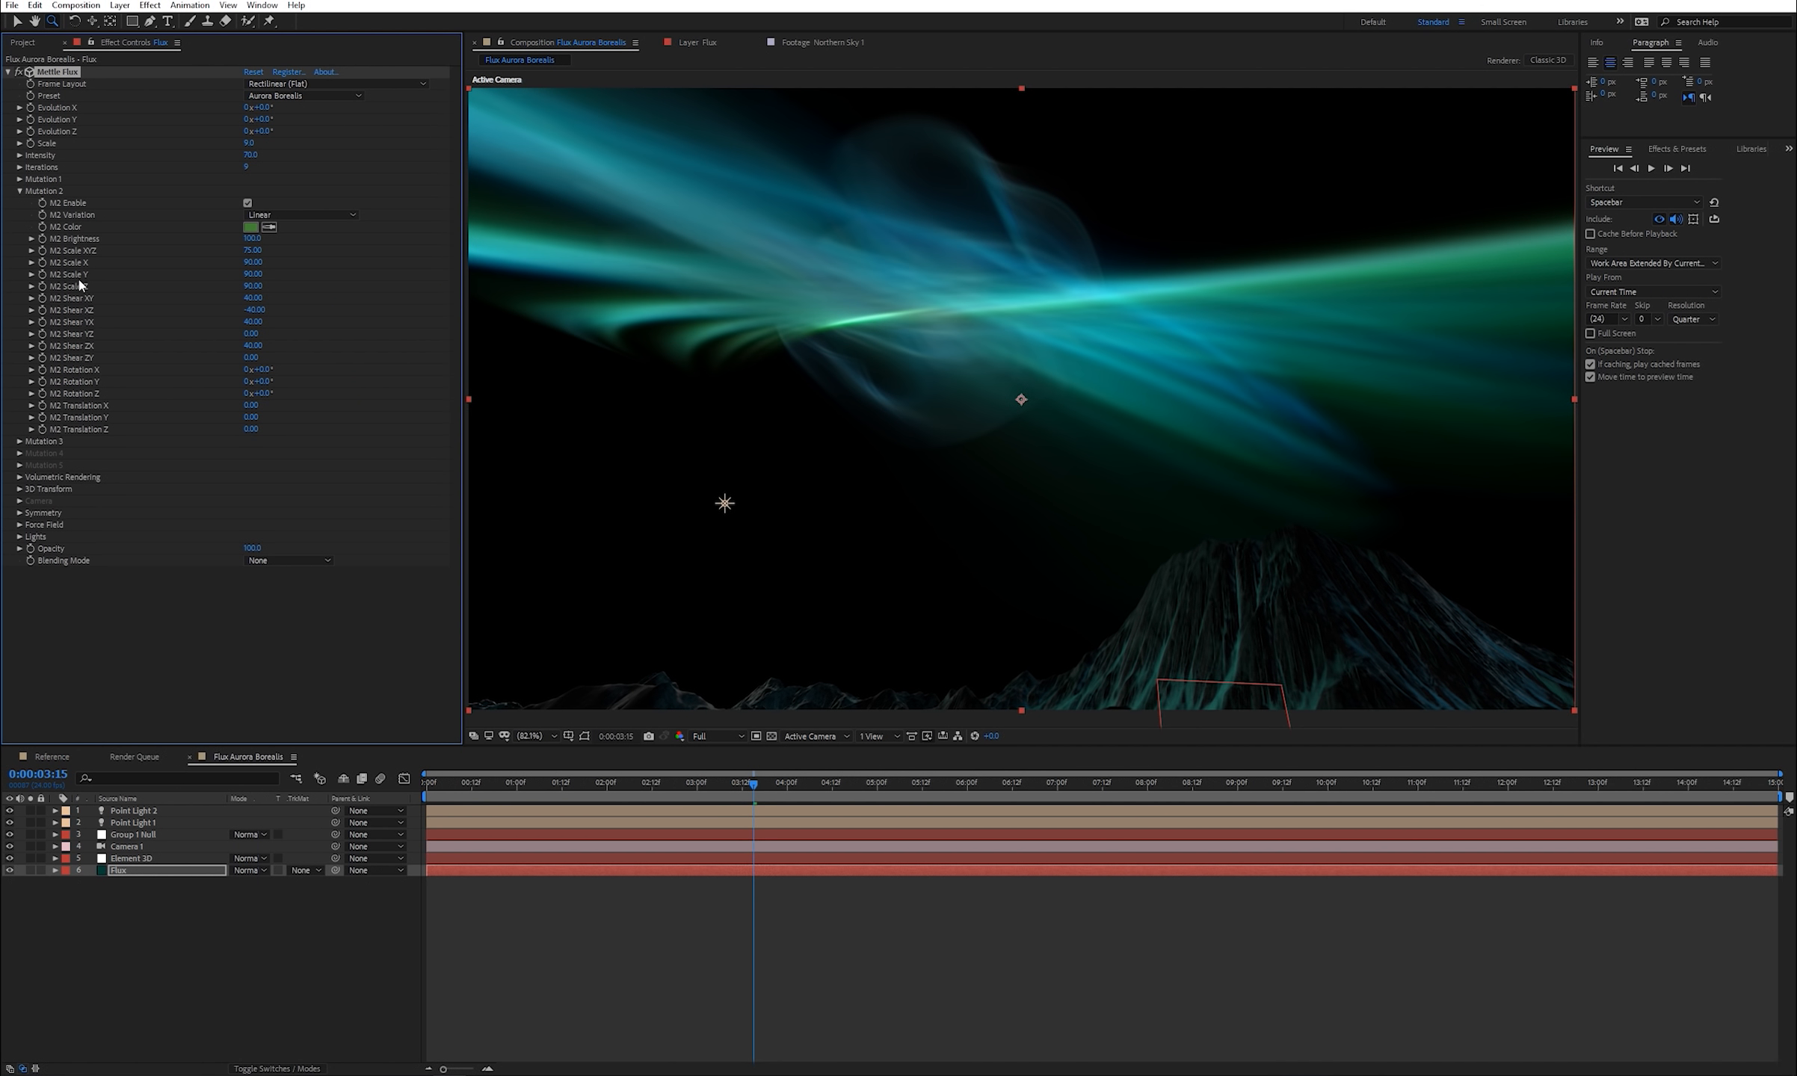
pyautogui.click(253, 238)
pyautogui.write('165')
pyautogui.press('Return')
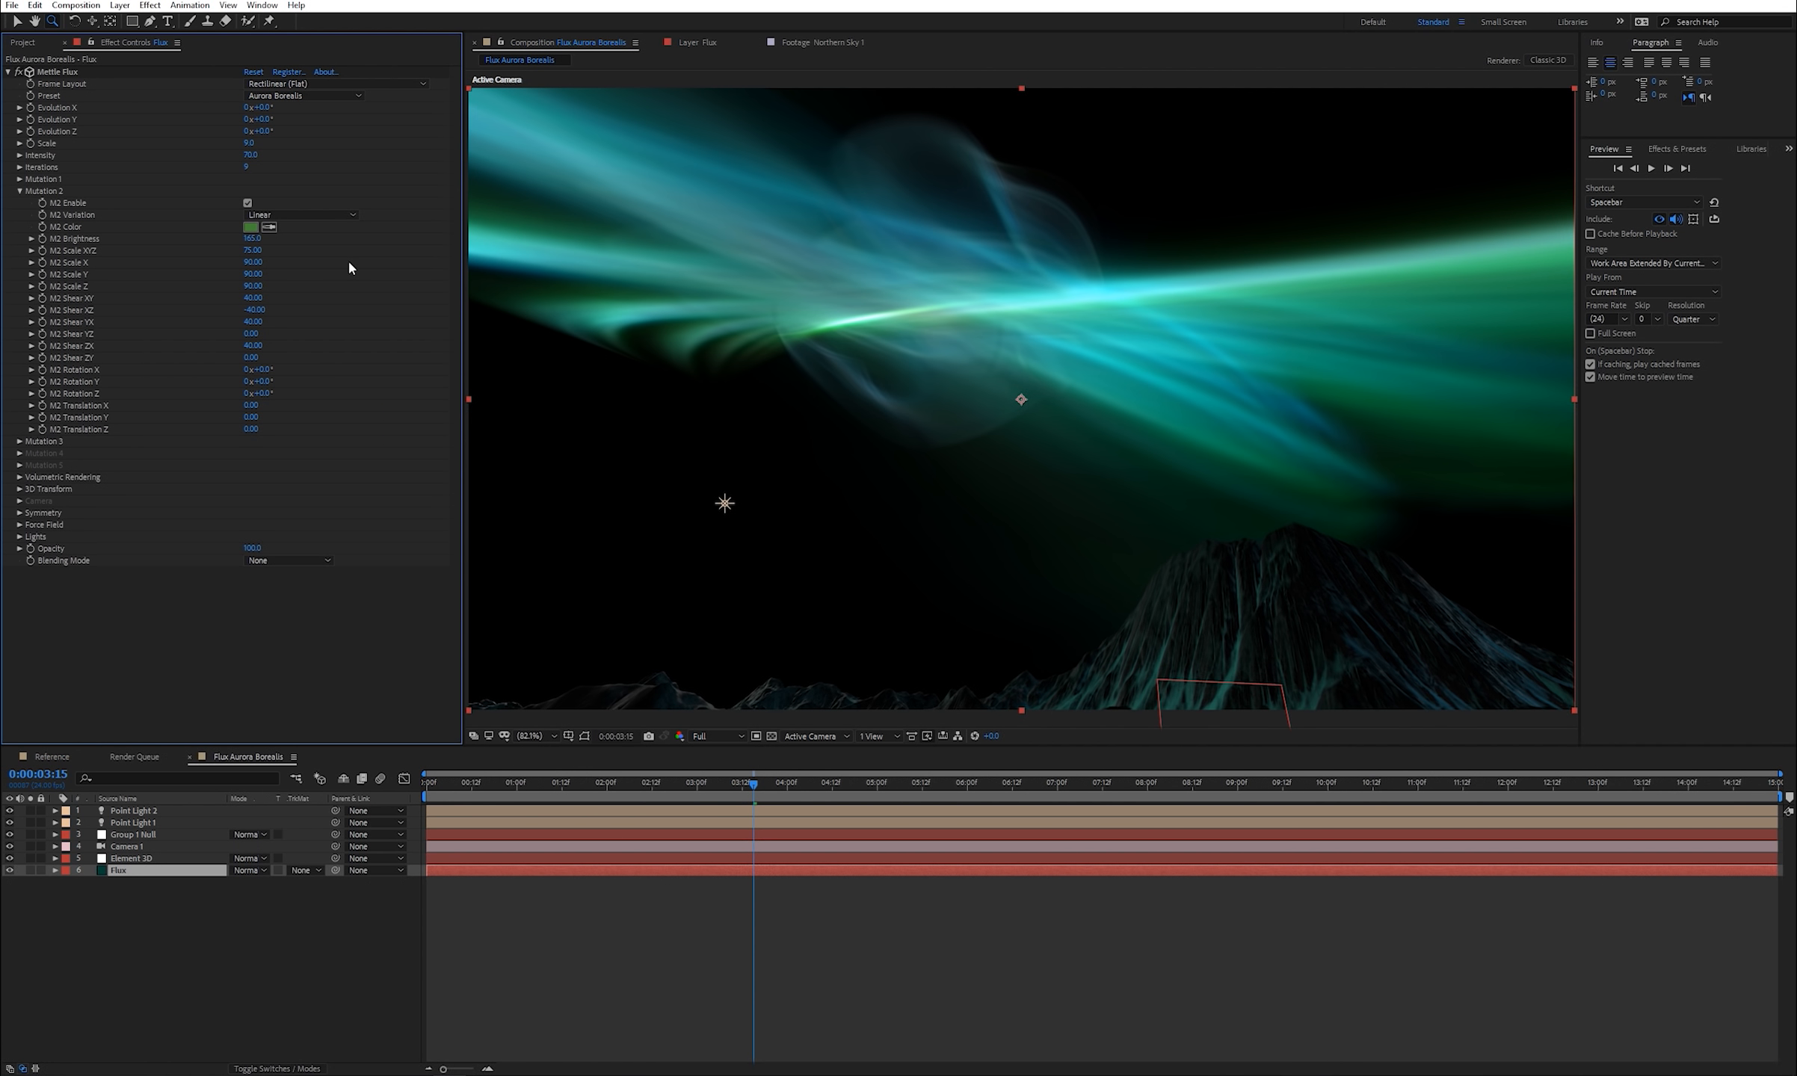
# - Set Mutation 2's Scale XYZ to 78 and its Shear XY to 73
pyautogui.write('78')
pyautogui.press('Return')
pyautogui.click(250, 298)
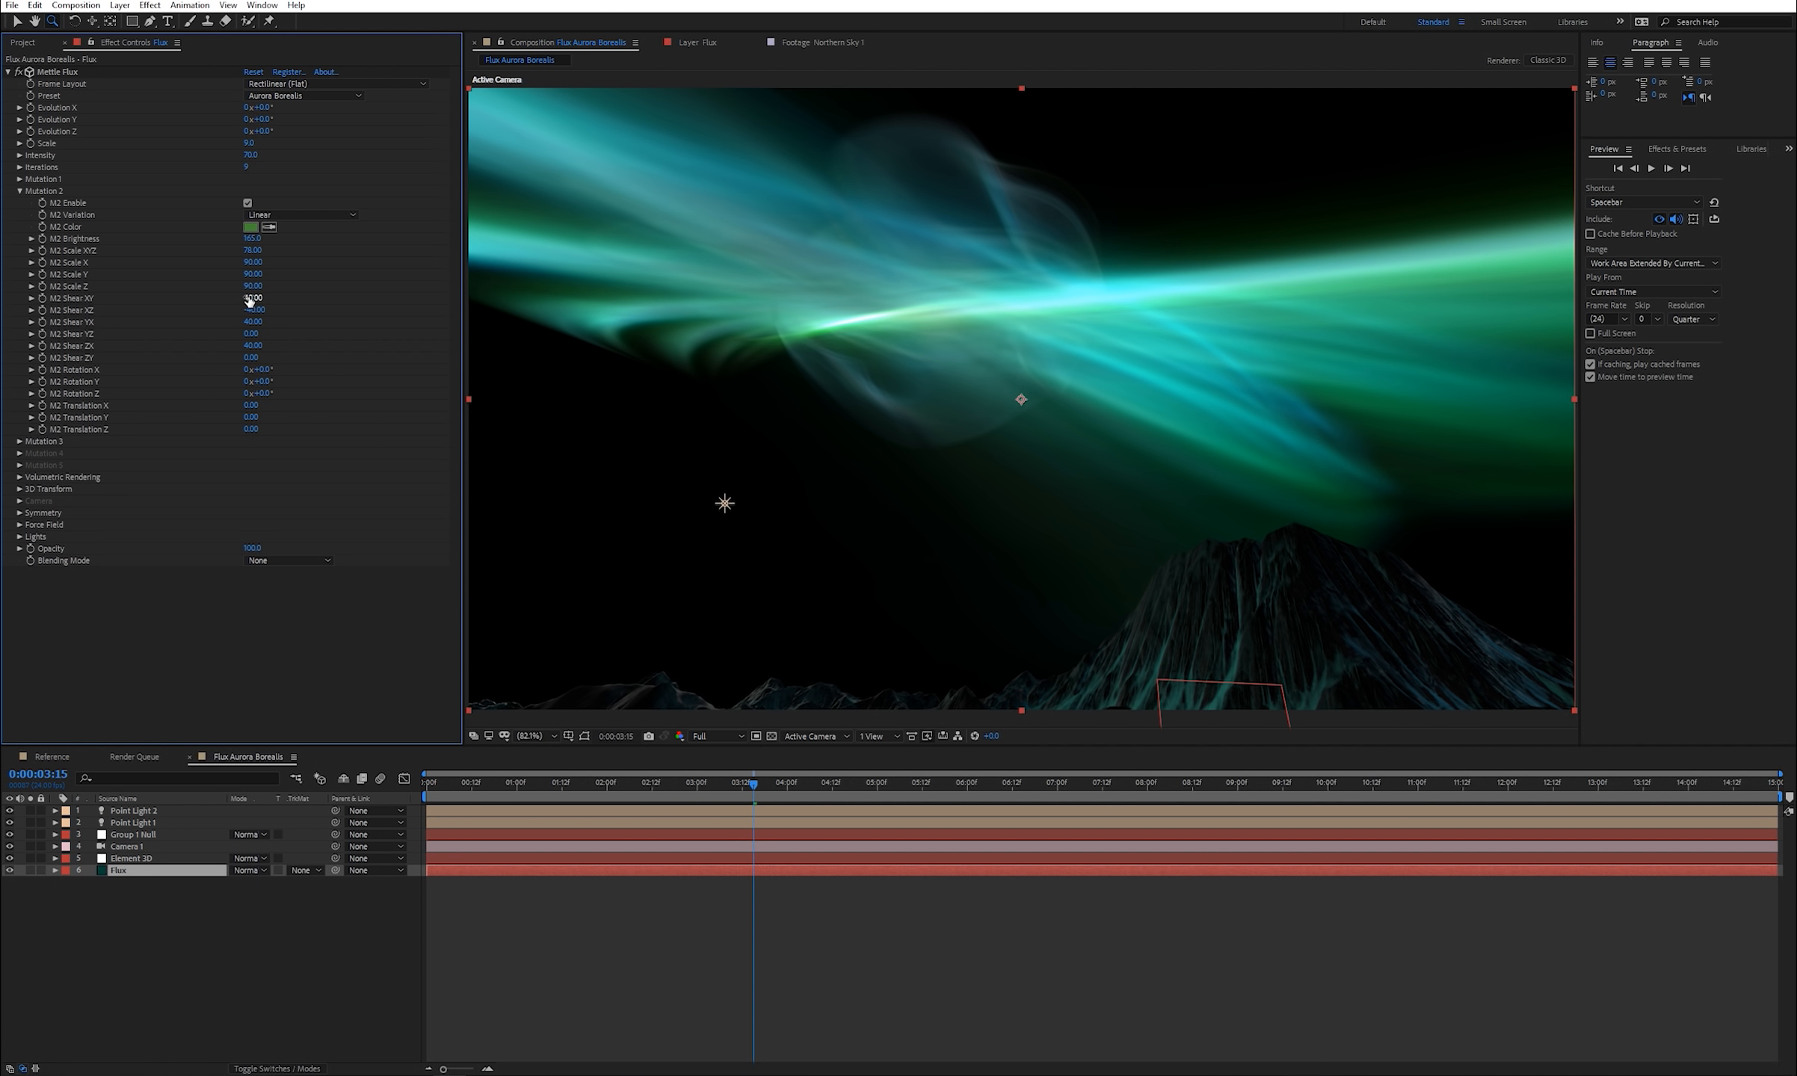
pyautogui.press('Return')
pyautogui.moveTo(249, 299); pyautogui.dragTo(262, 299)
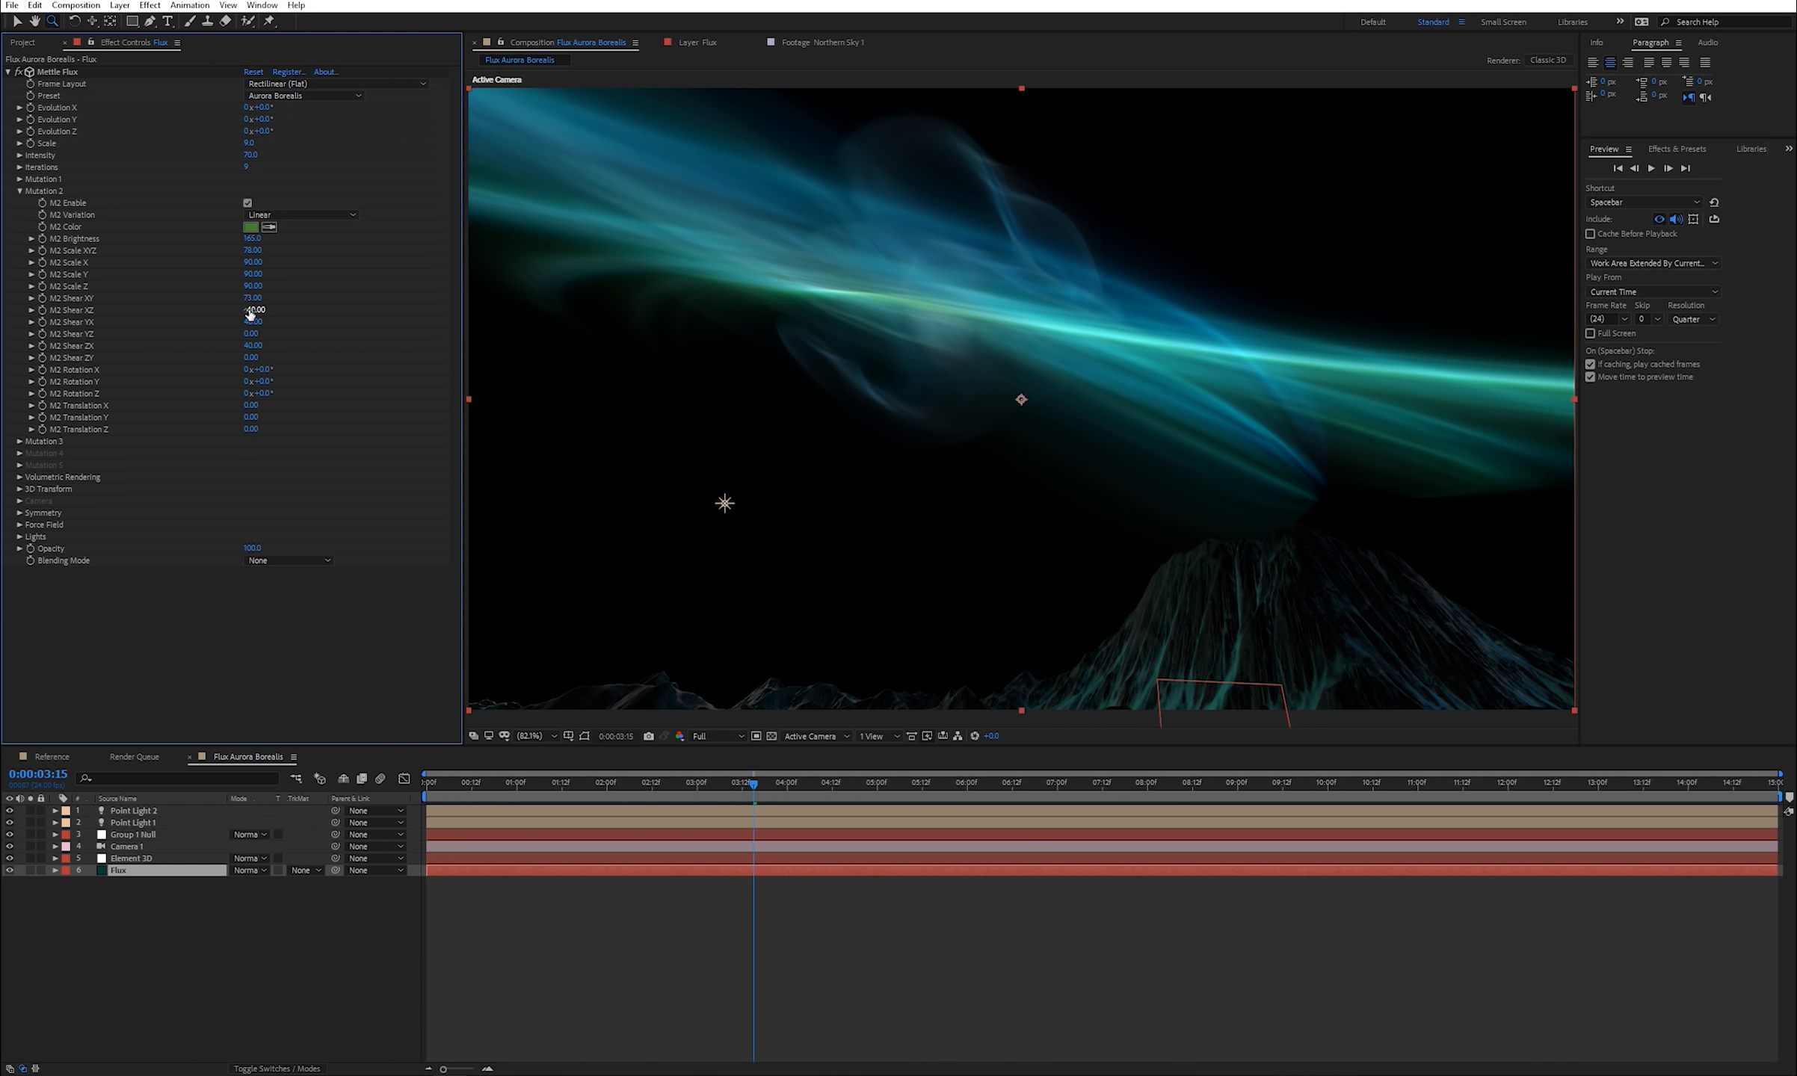
# - Set Mutation 2's Shear XZ to -52, Shear YX to 70, and Shear ZY to -7
pyautogui.click(249, 312)
pyautogui.write('-52')
pyautogui.press('Tab')
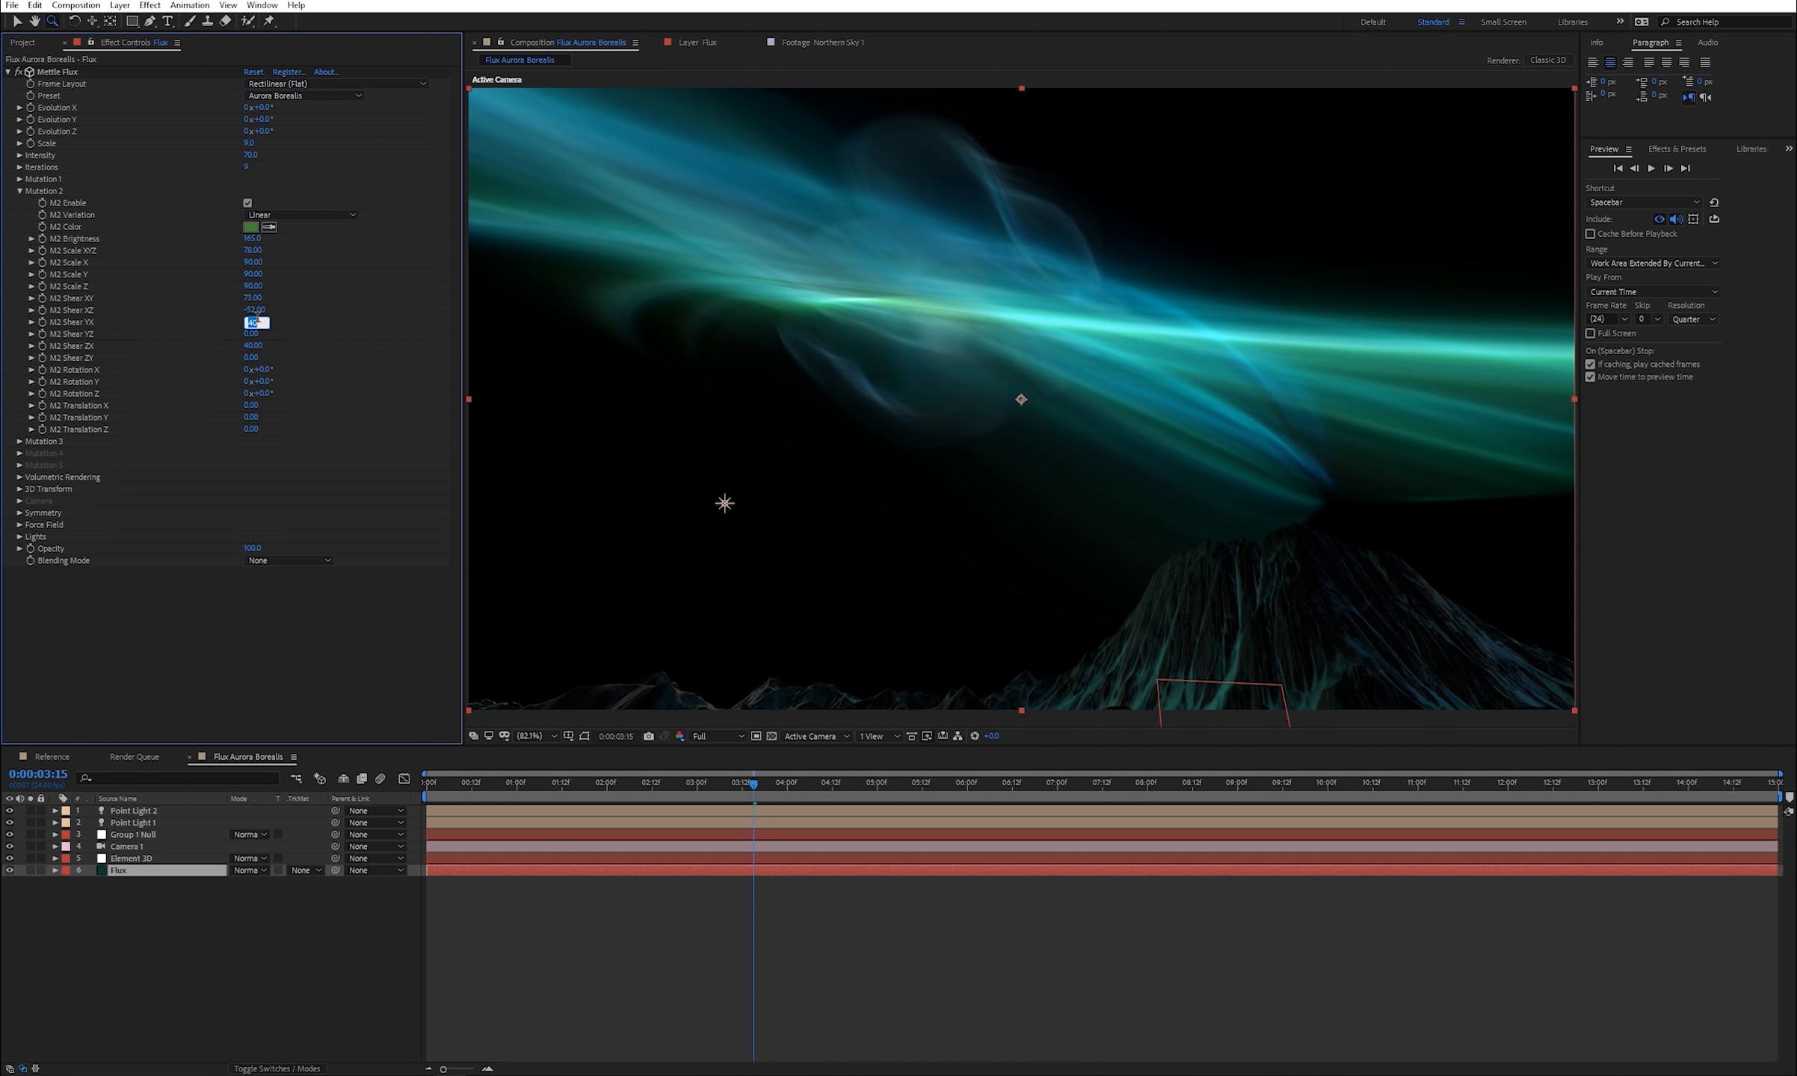
pyautogui.write('70')
pyautogui.press('Return')
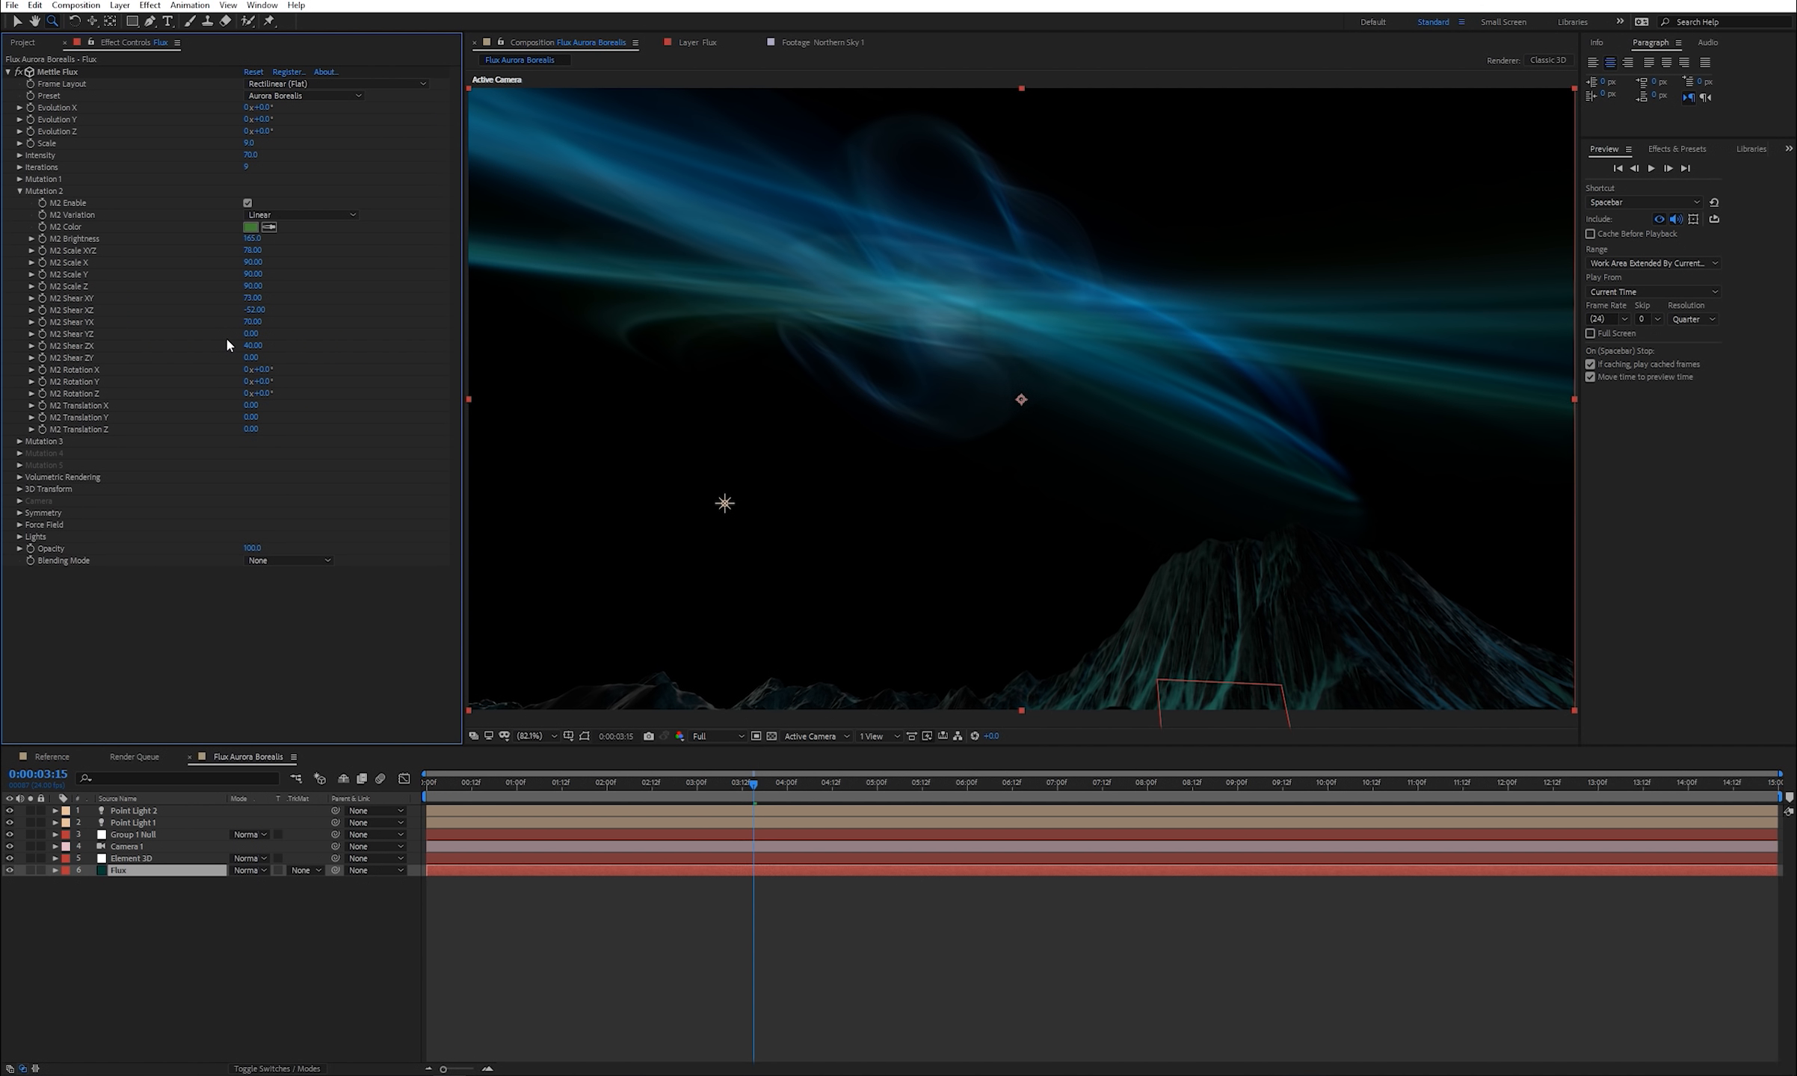
pyautogui.click(249, 358)
pyautogui.write('-7.0')
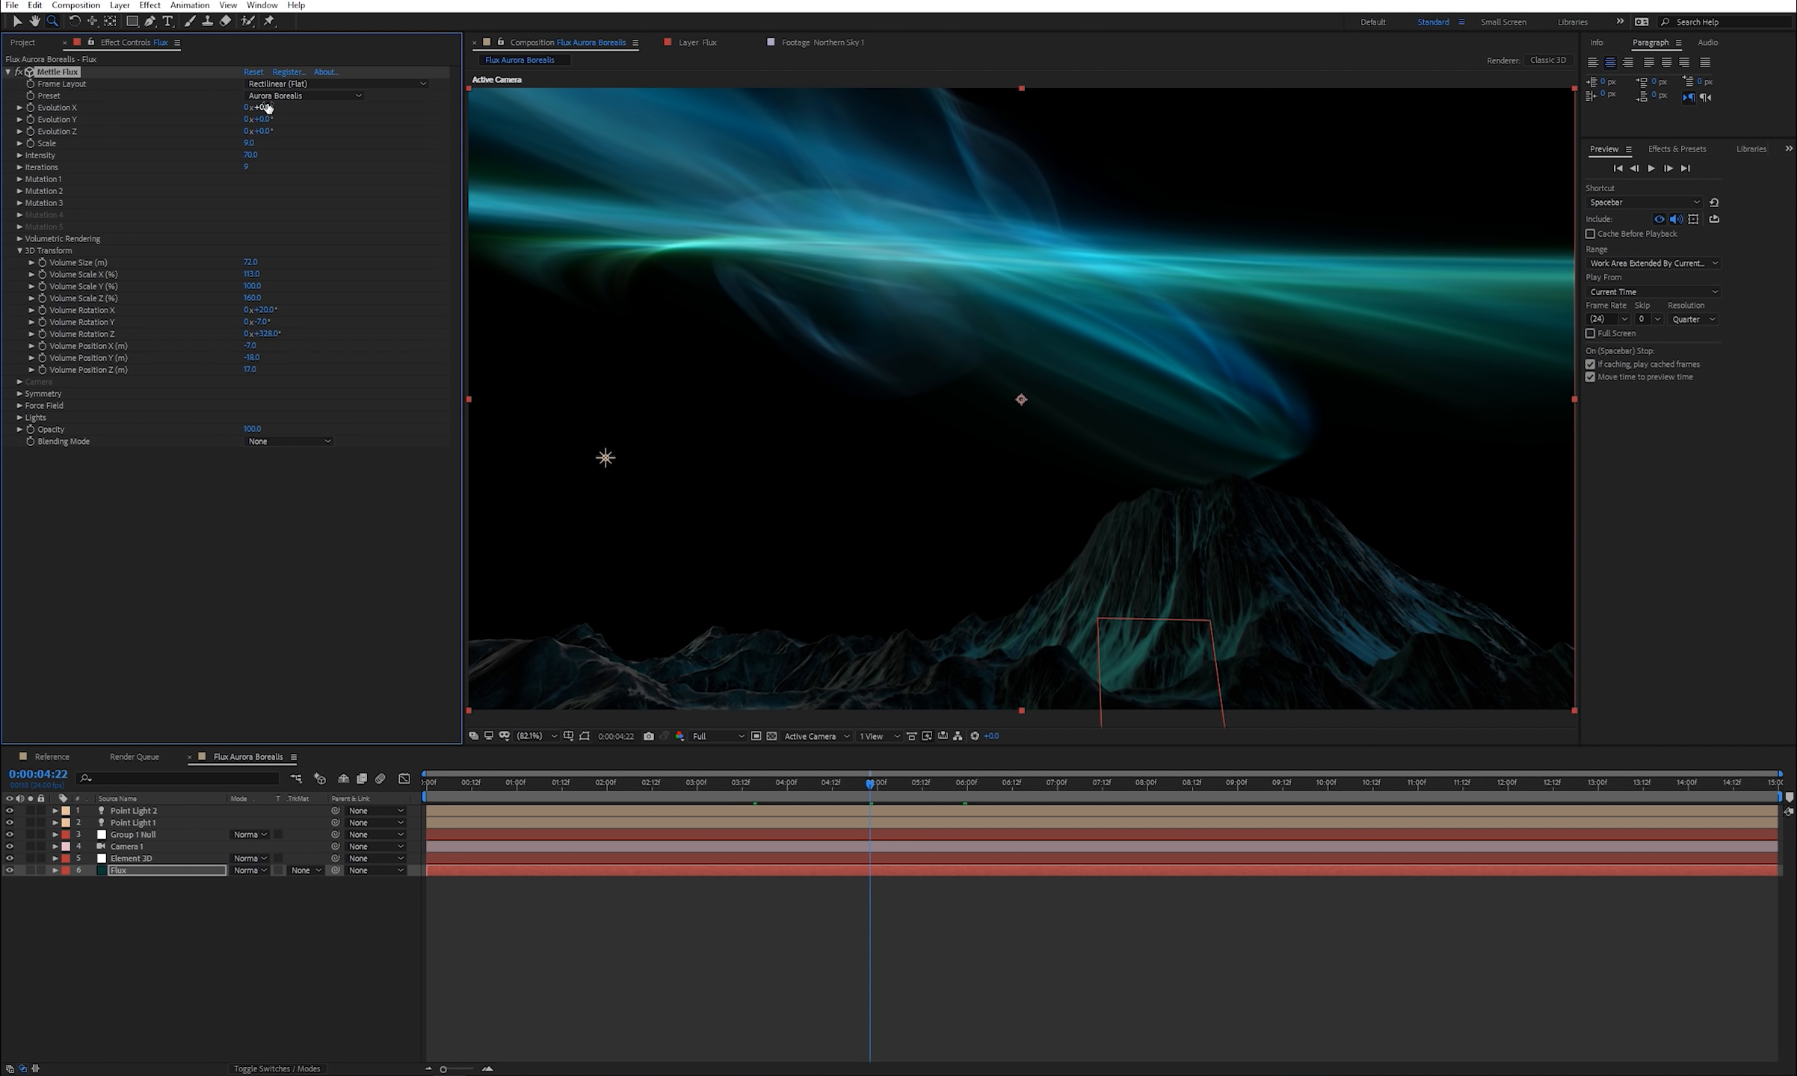
# - Scrub the Flux effect's Evolution X, Y and Z to reshape the aurora into a streak rising from the mountain
pyautogui.moveTo(263, 107); pyautogui.dragTo(265, 116)
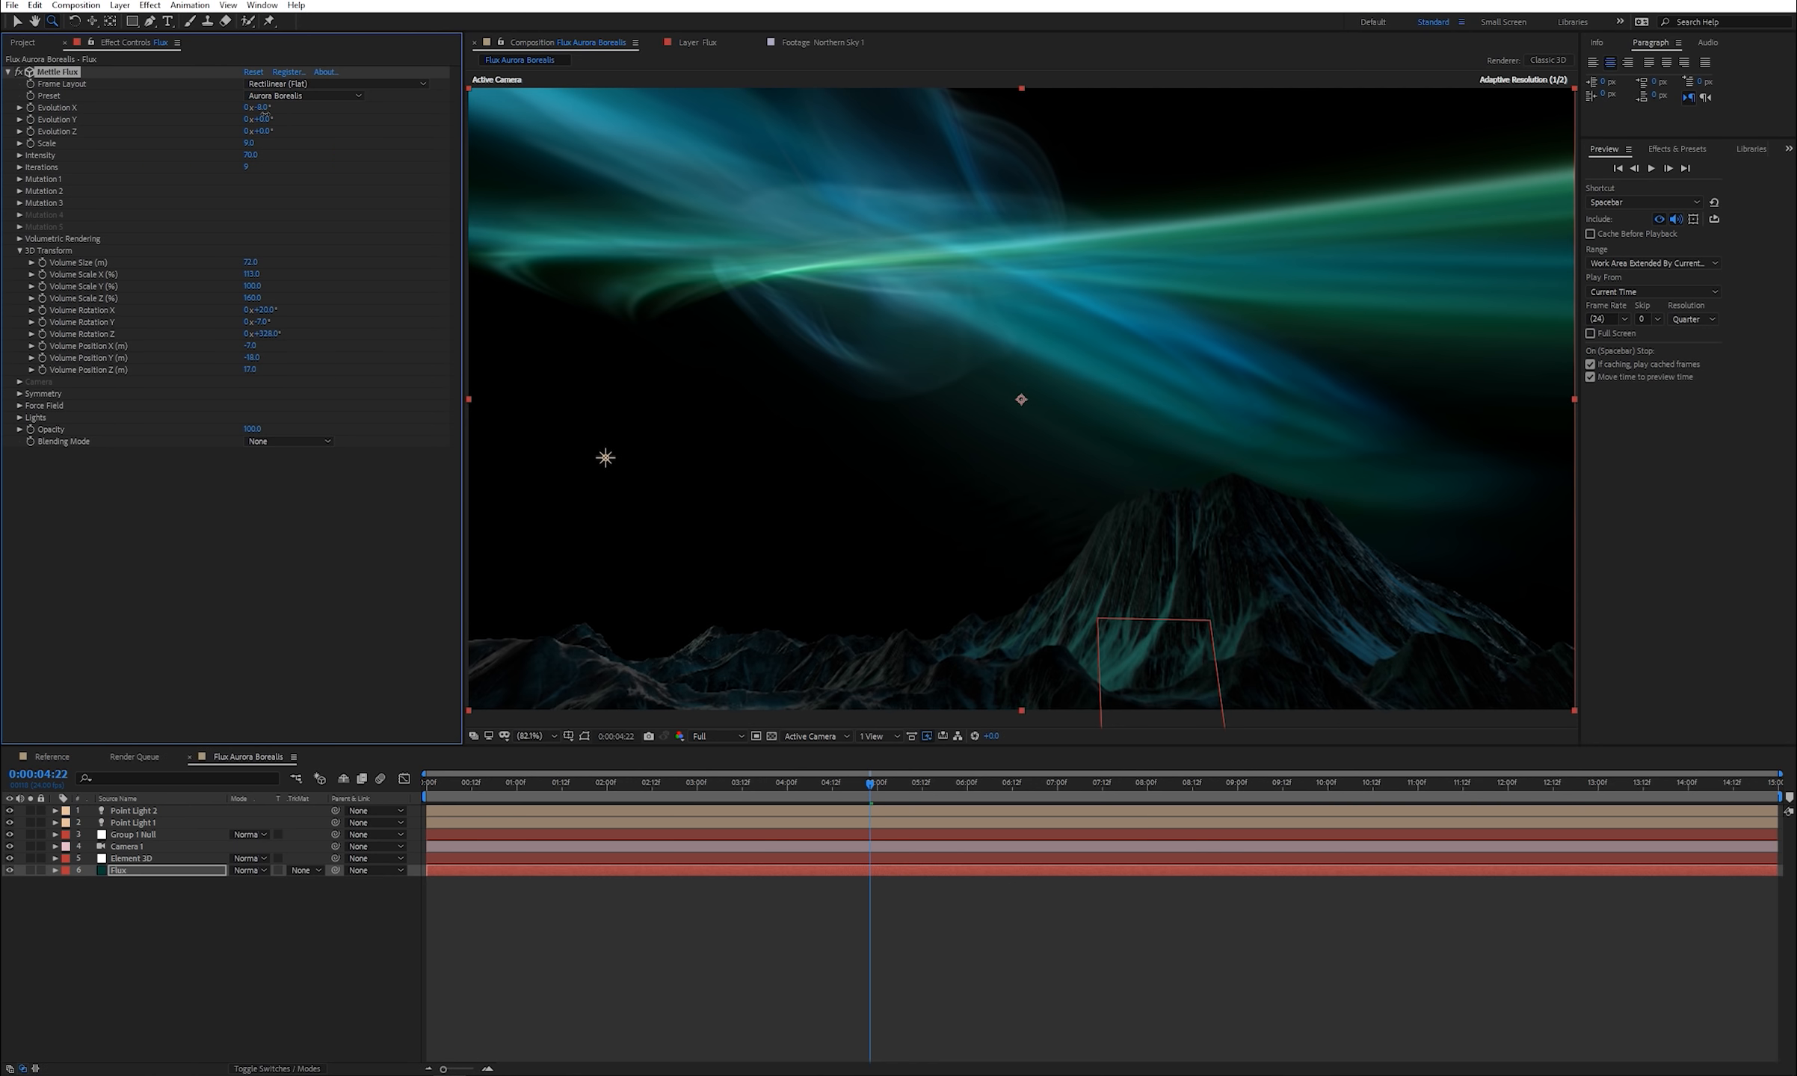
pyautogui.moveTo(264, 120); pyautogui.dragTo(263, 128)
pyautogui.moveTo(263, 131); pyautogui.dragTo(262, 142)
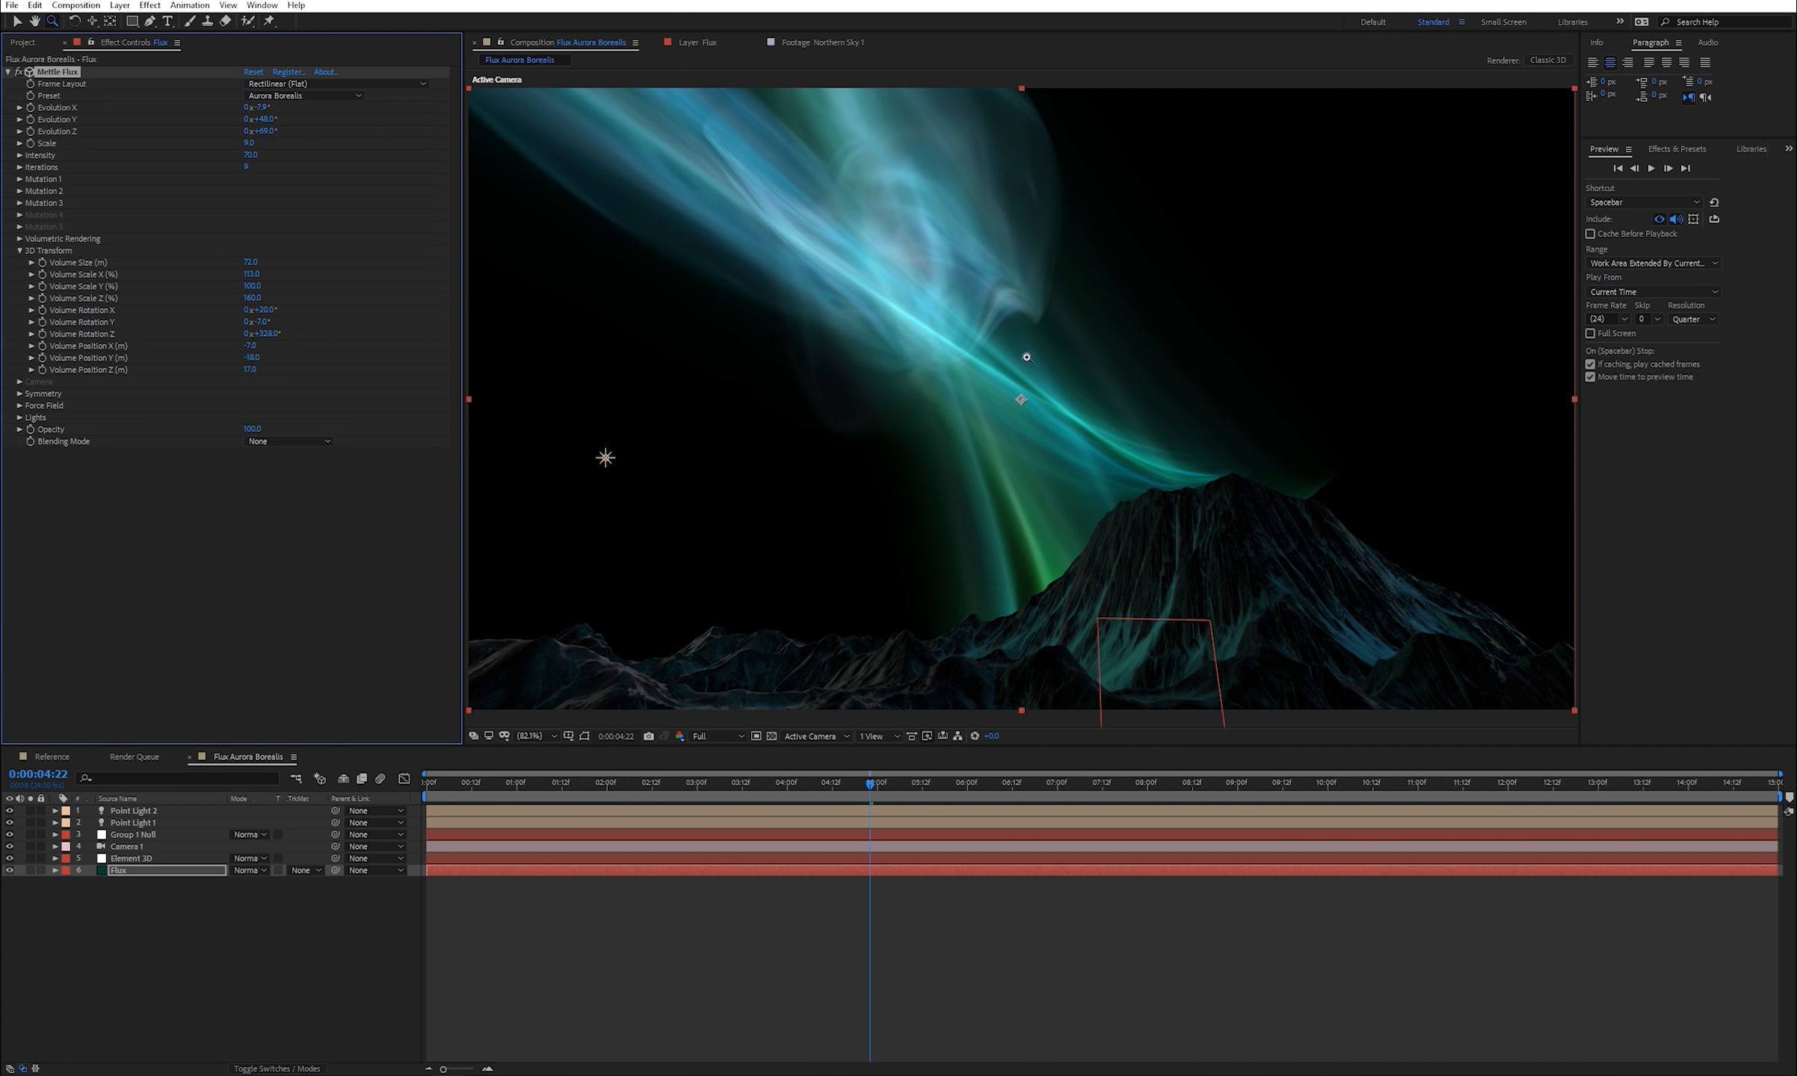
pyautogui.click(20, 250)
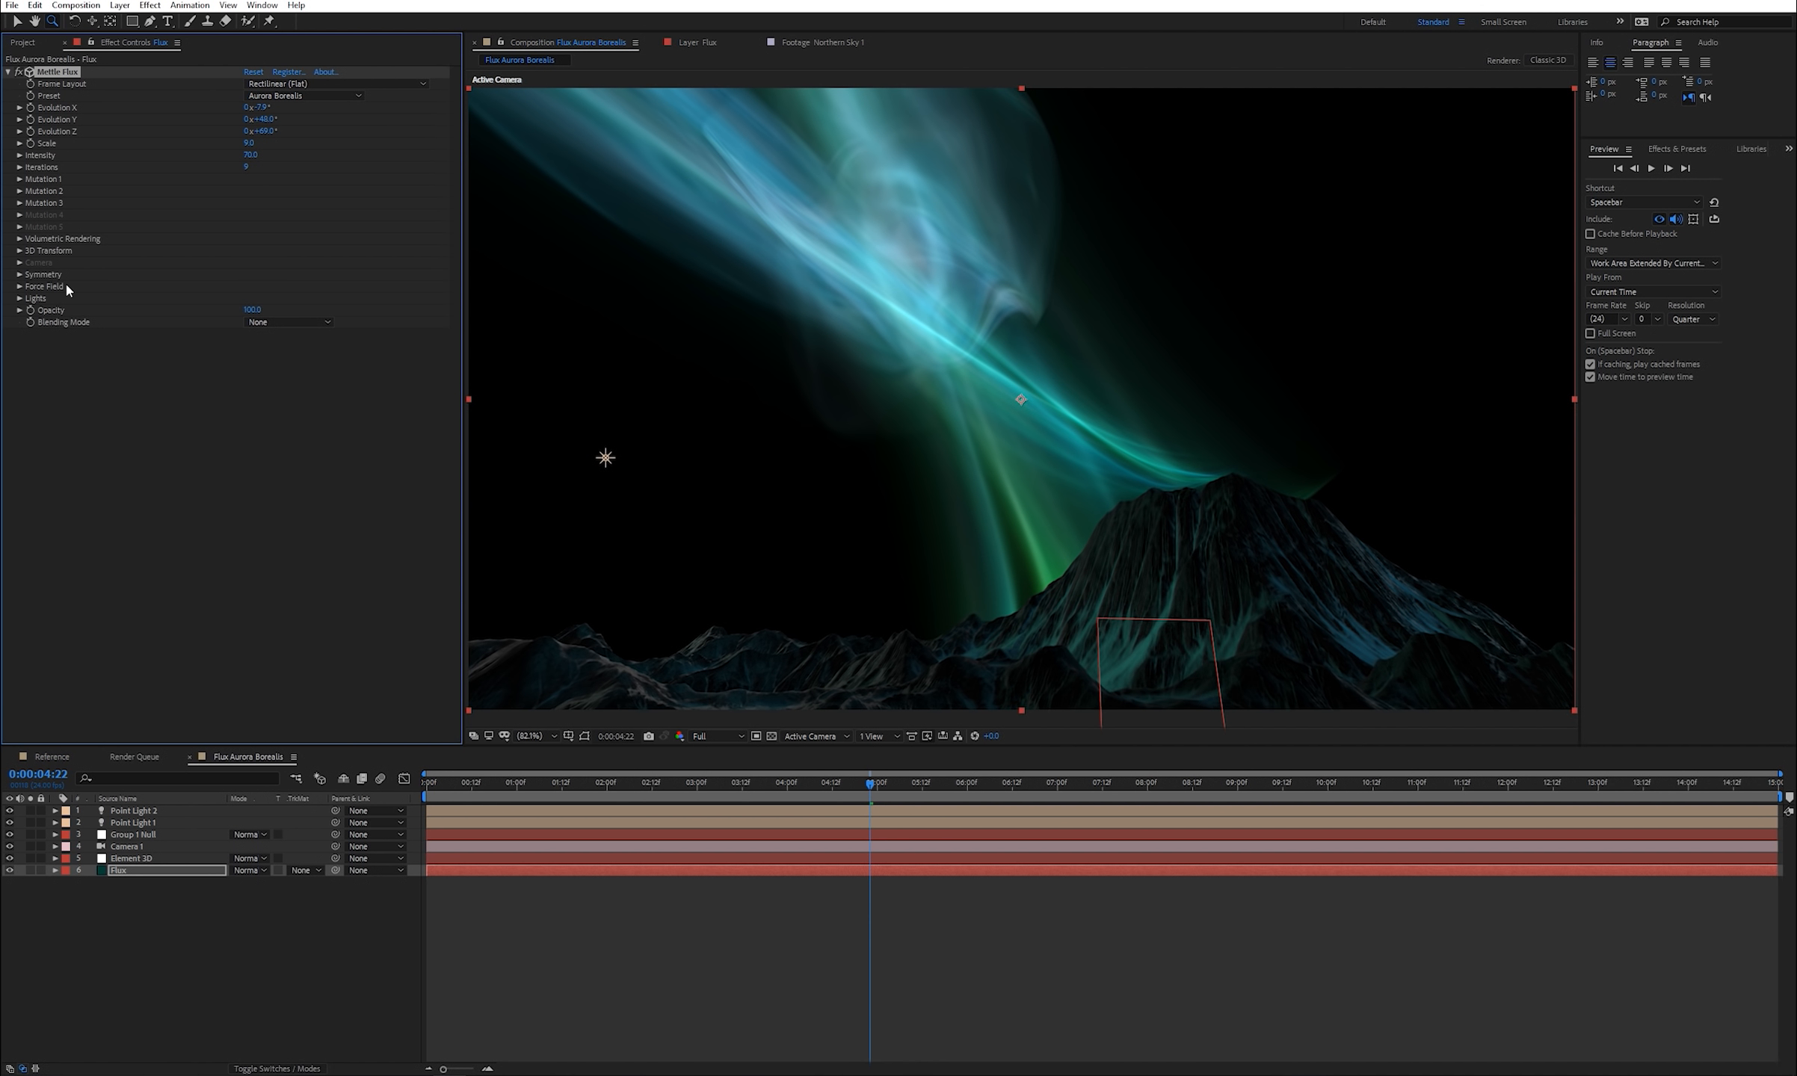
# - Try a Sphere force field shape with an enlarged FF Shape Size, then undo the size change
pyautogui.click(20, 286)
pyautogui.click(20, 286)
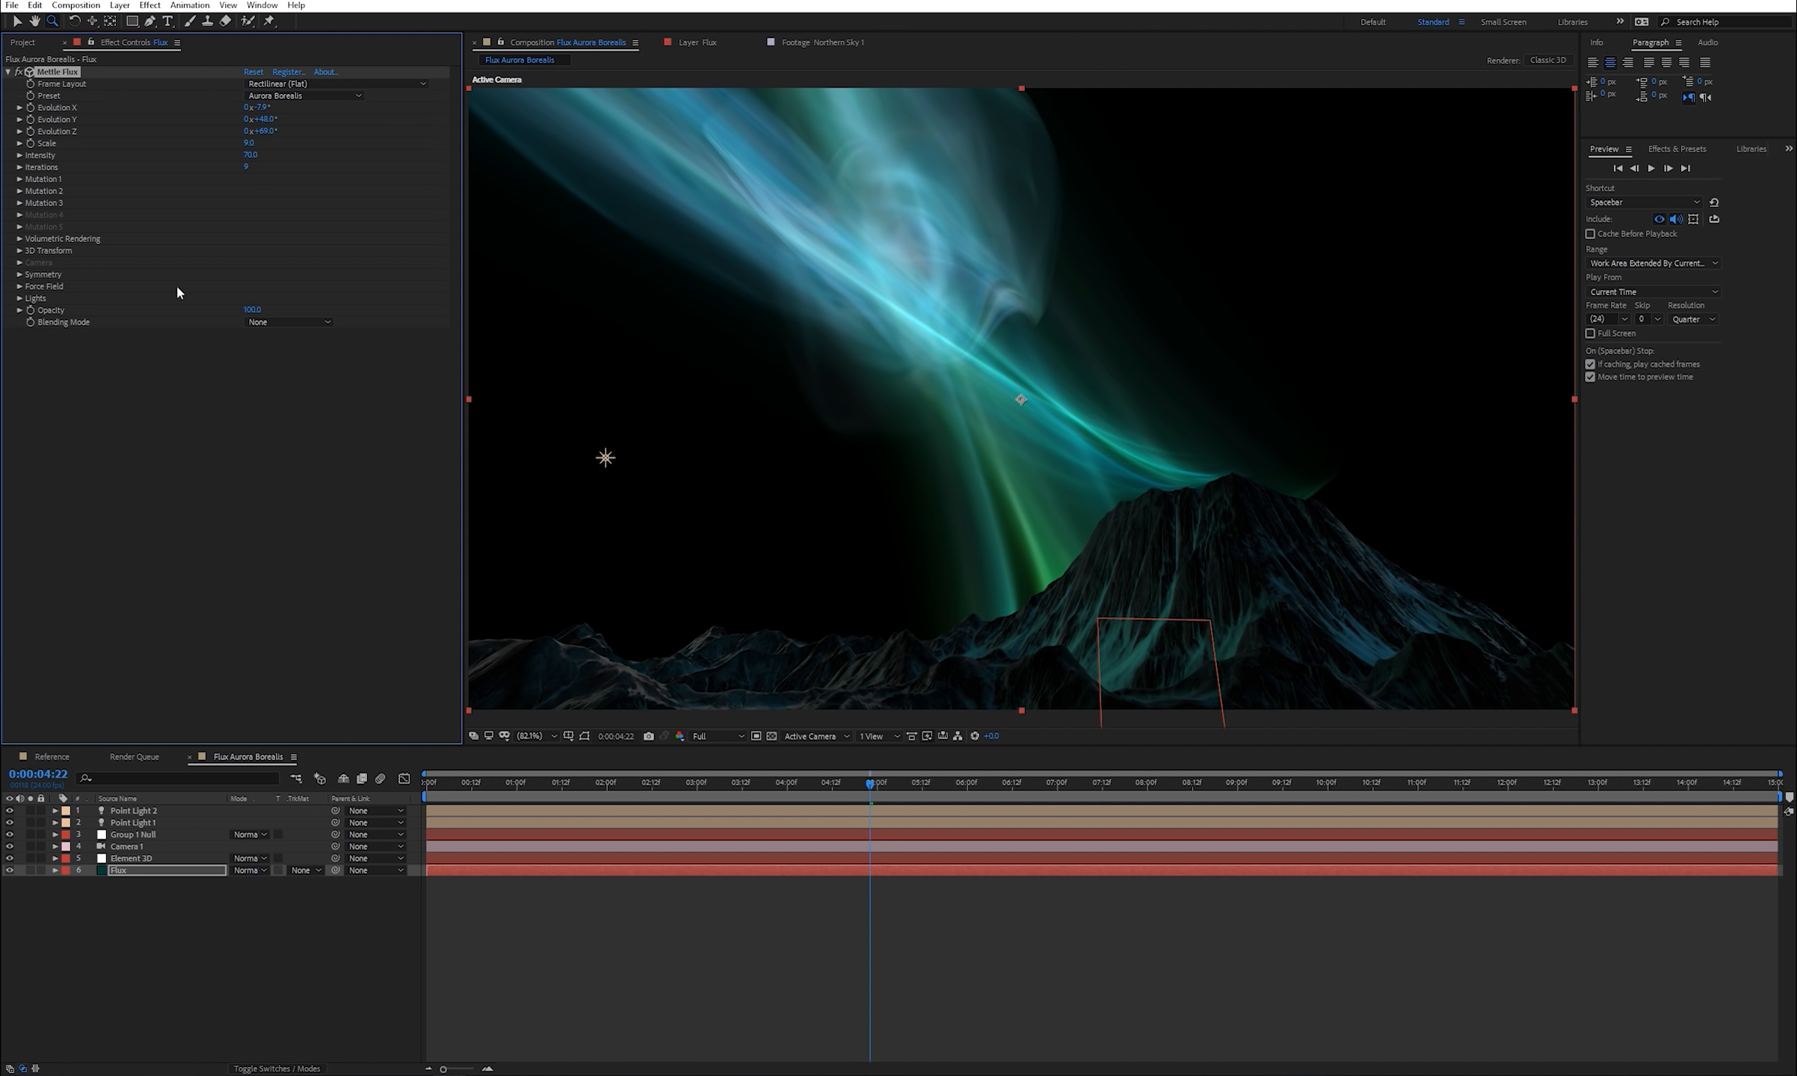
pyautogui.click(21, 286)
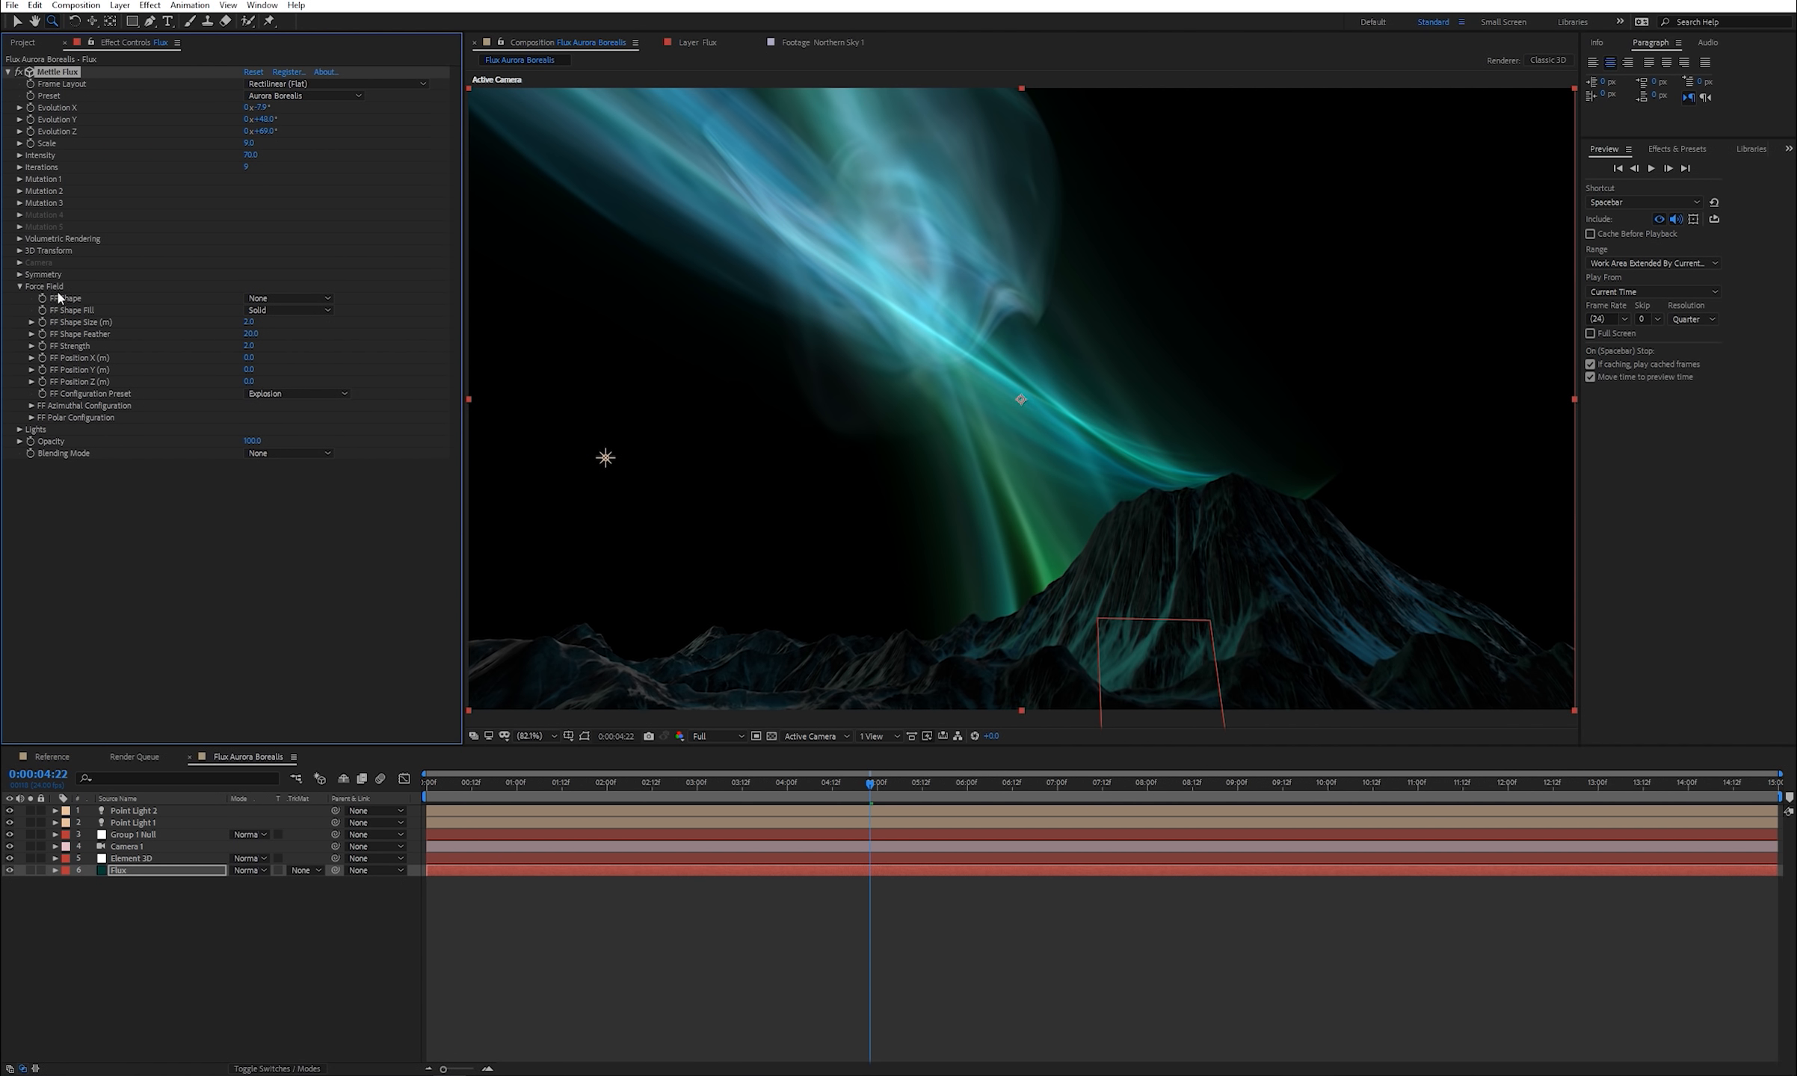
pyautogui.click(305, 299)
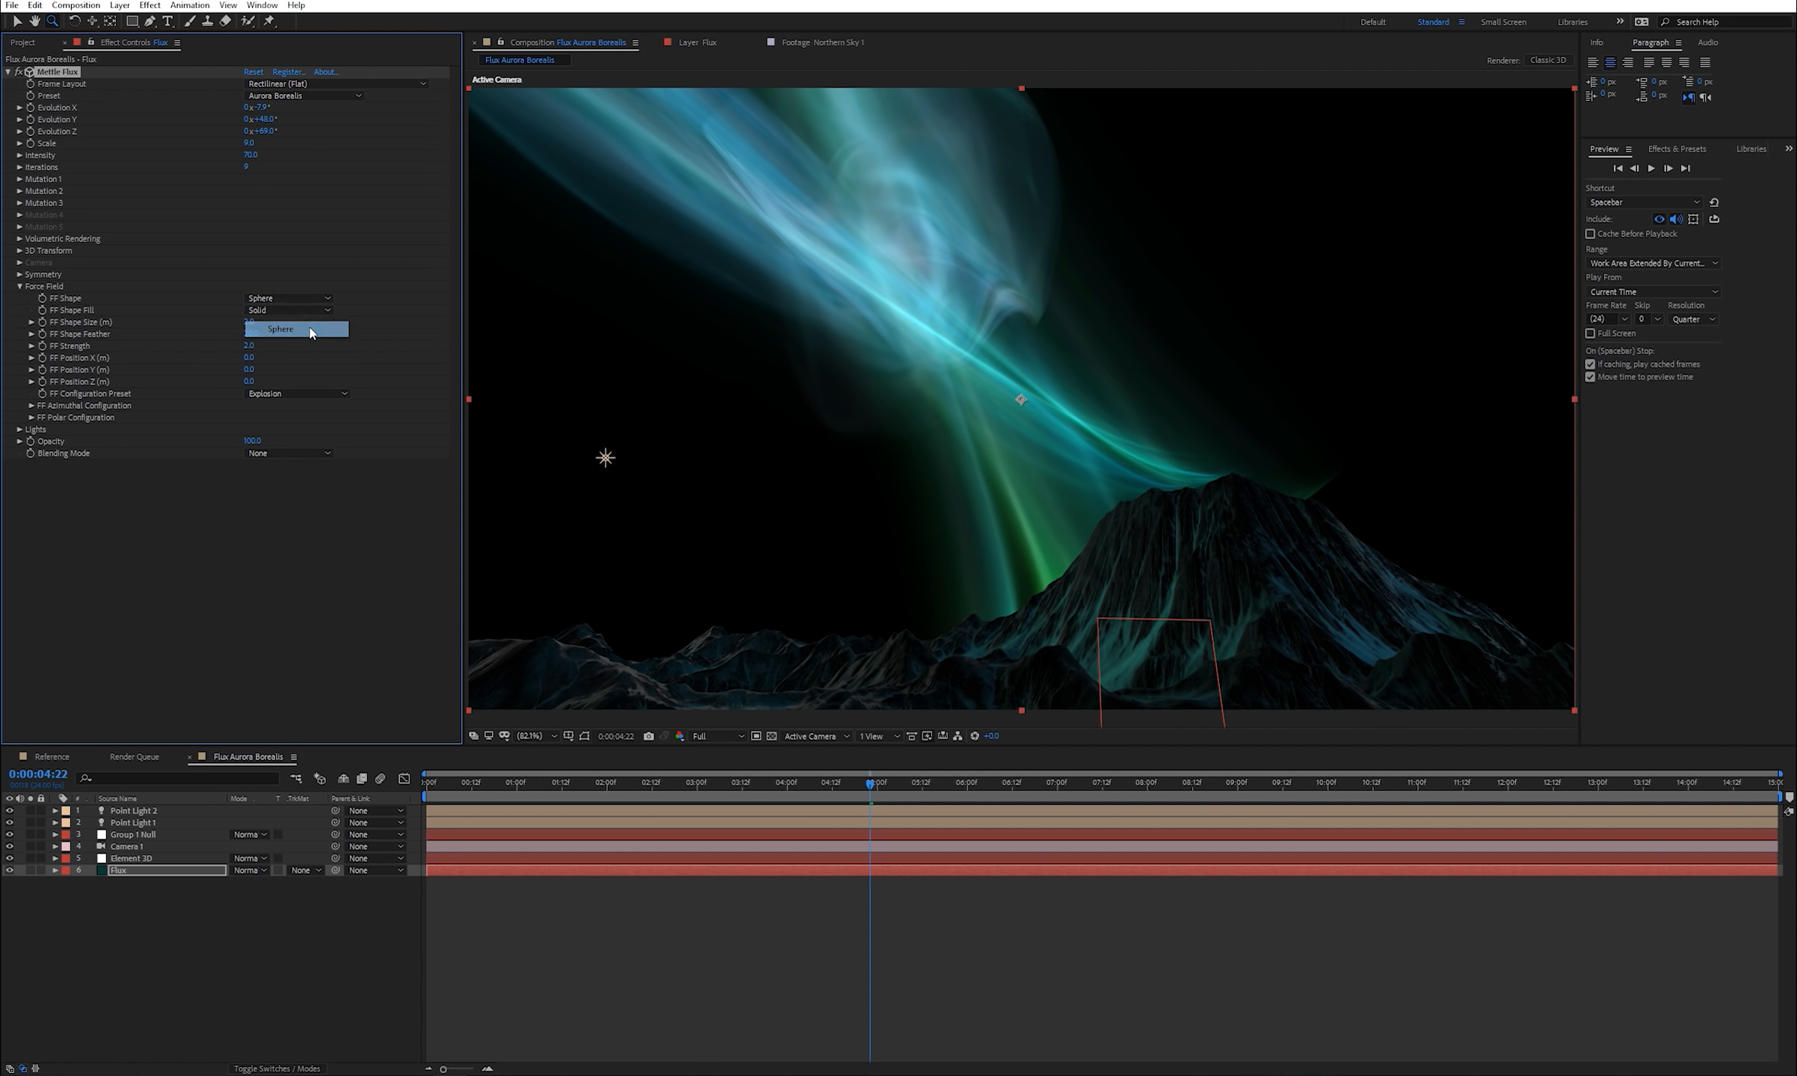
pyautogui.click(249, 330)
pyautogui.moveTo(249, 329); pyautogui.dragTo(276, 319)
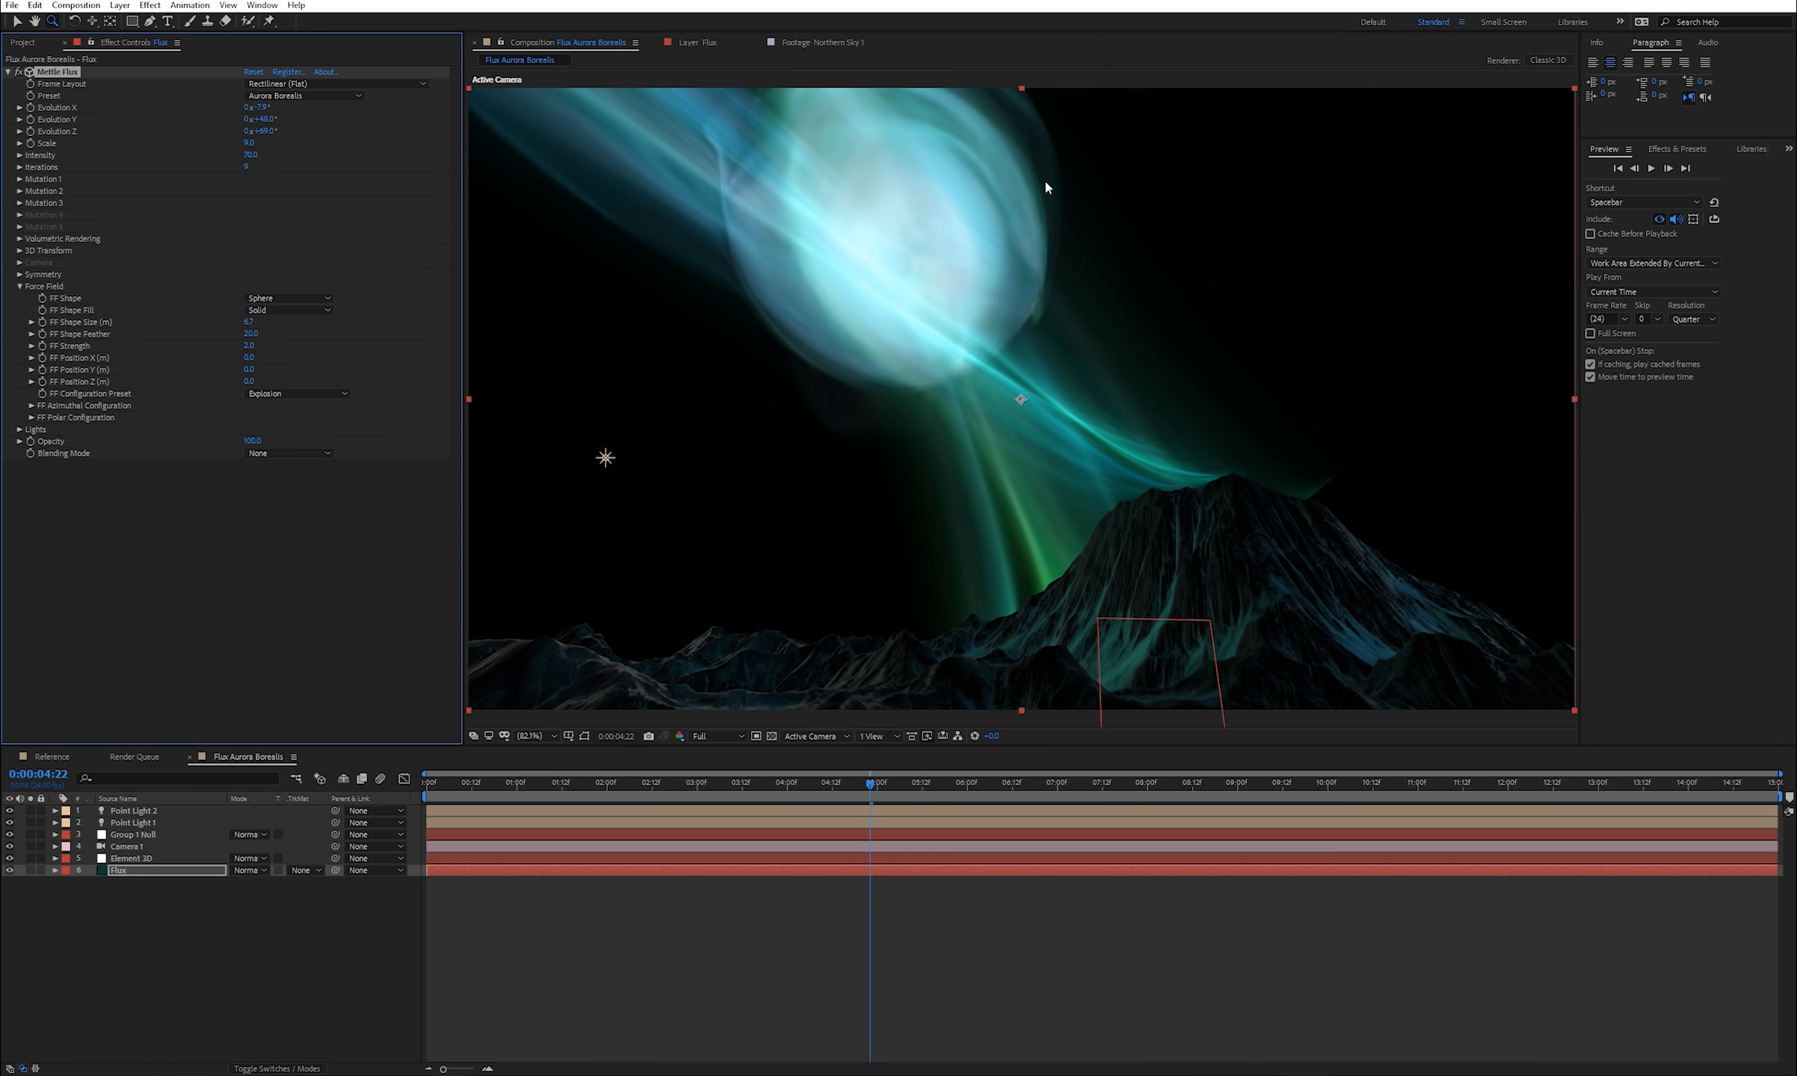
pyautogui.hotkey('ctrl', 'z')
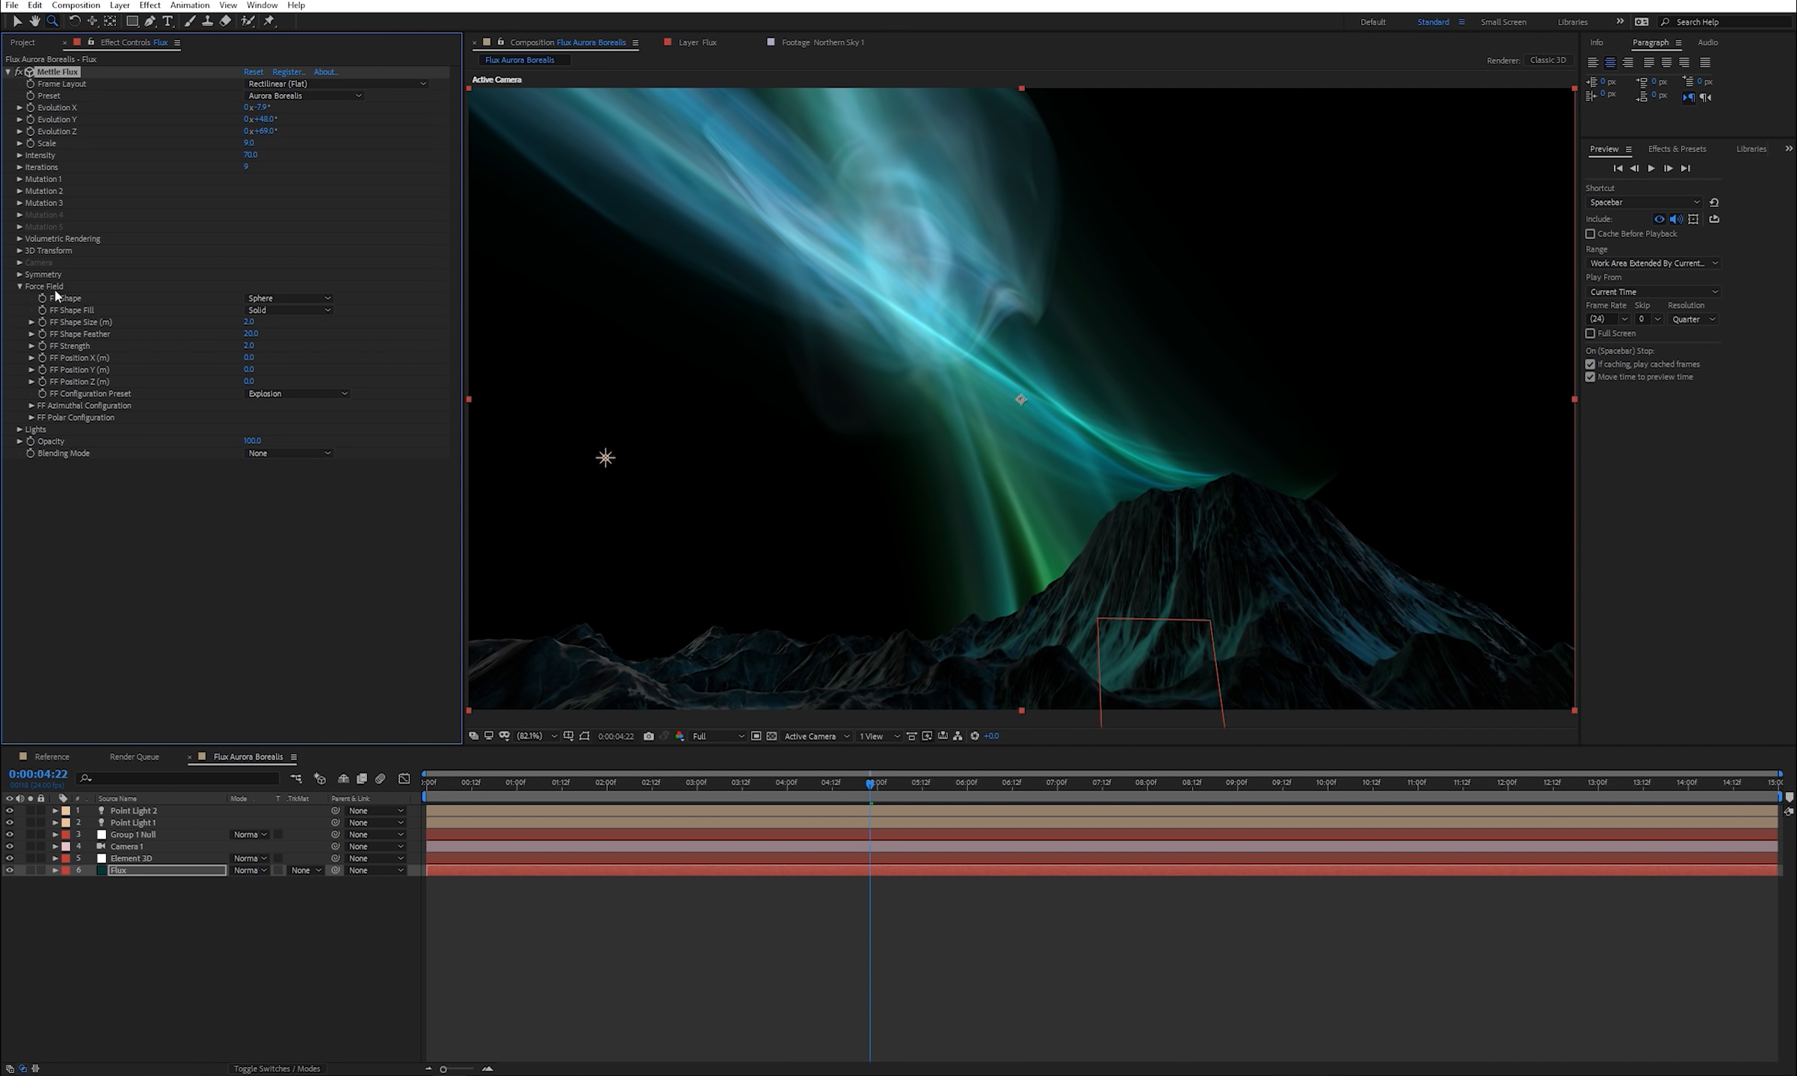
# - Set the force field's FF Shape to Octahedron and its FF Shape Size to 15.1 m
pyautogui.click(284, 302)
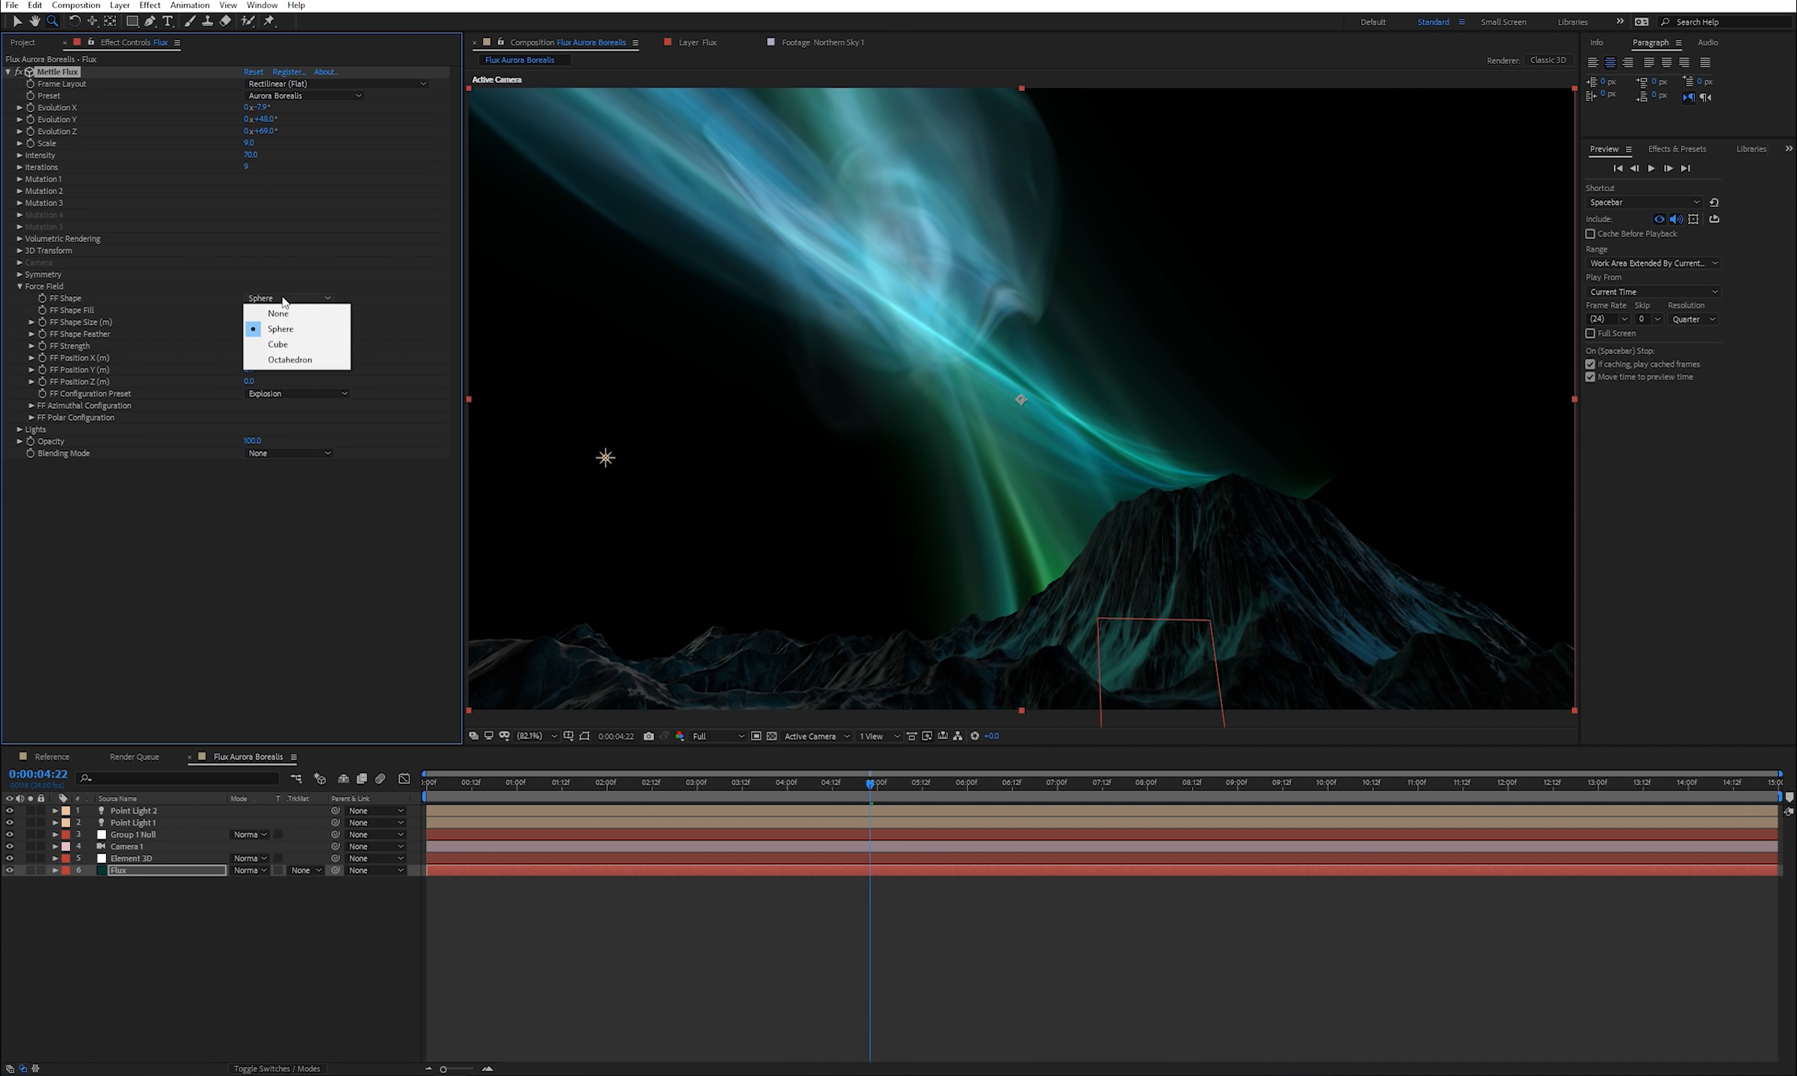
pyautogui.click(290, 360)
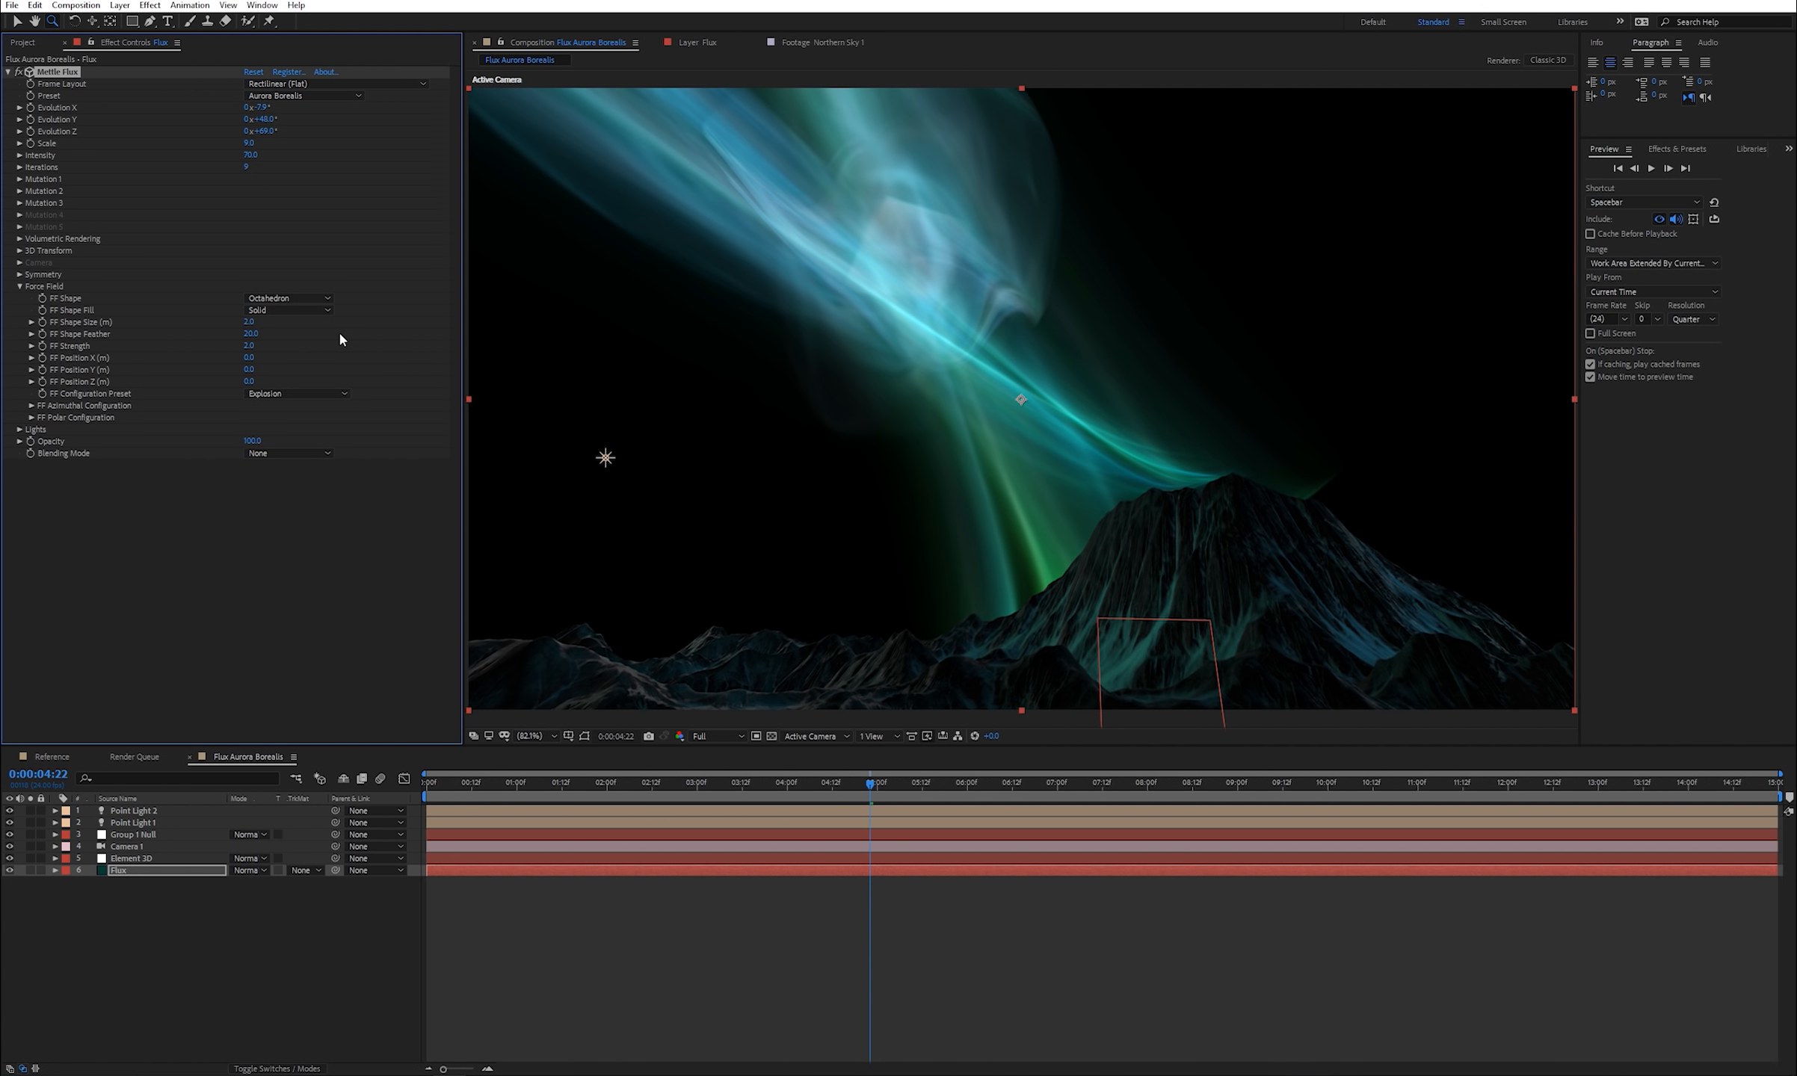
pyautogui.click(249, 322)
pyautogui.write('15.1')
pyautogui.press('Return')
# - Raise the FF Shape Feather, set FF Strength to 2.3 and choose the Implosion Swirl configuration preset
pyautogui.moveTo(251, 334); pyautogui.dragTo(270, 346)
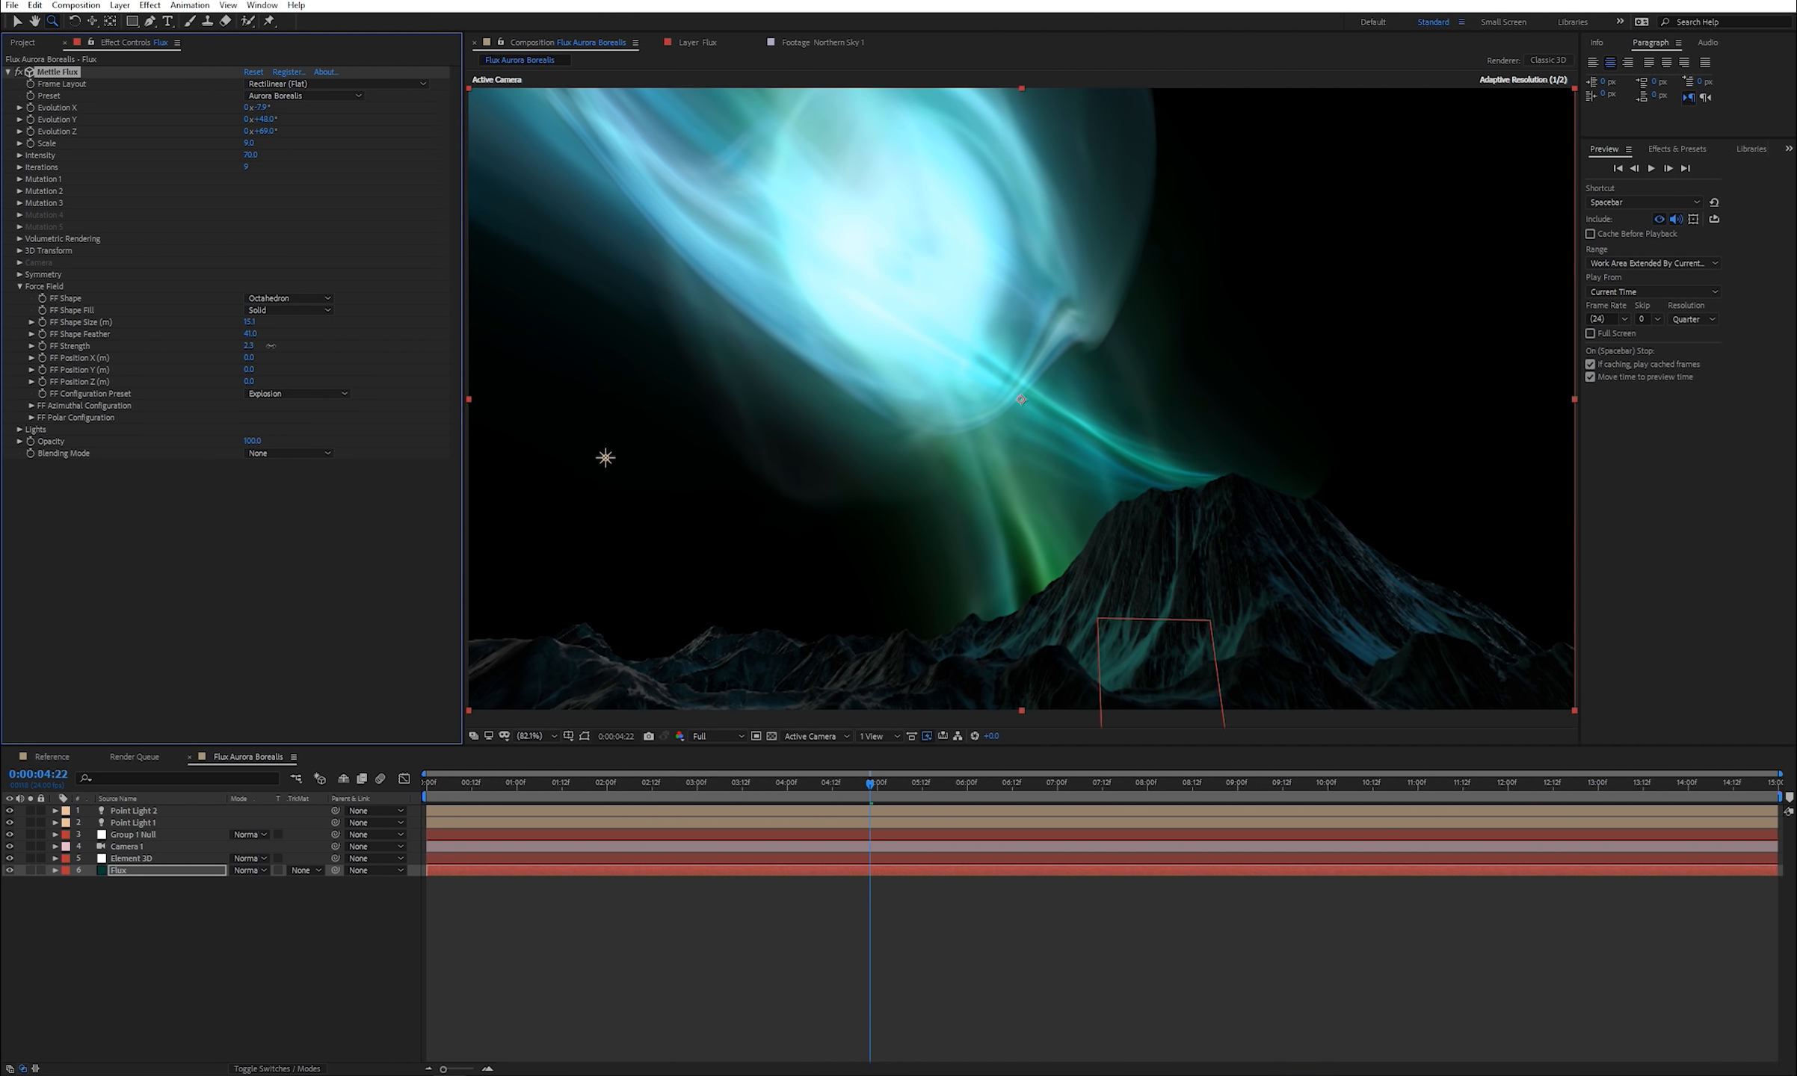
pyautogui.click(248, 382)
pyautogui.click(270, 351)
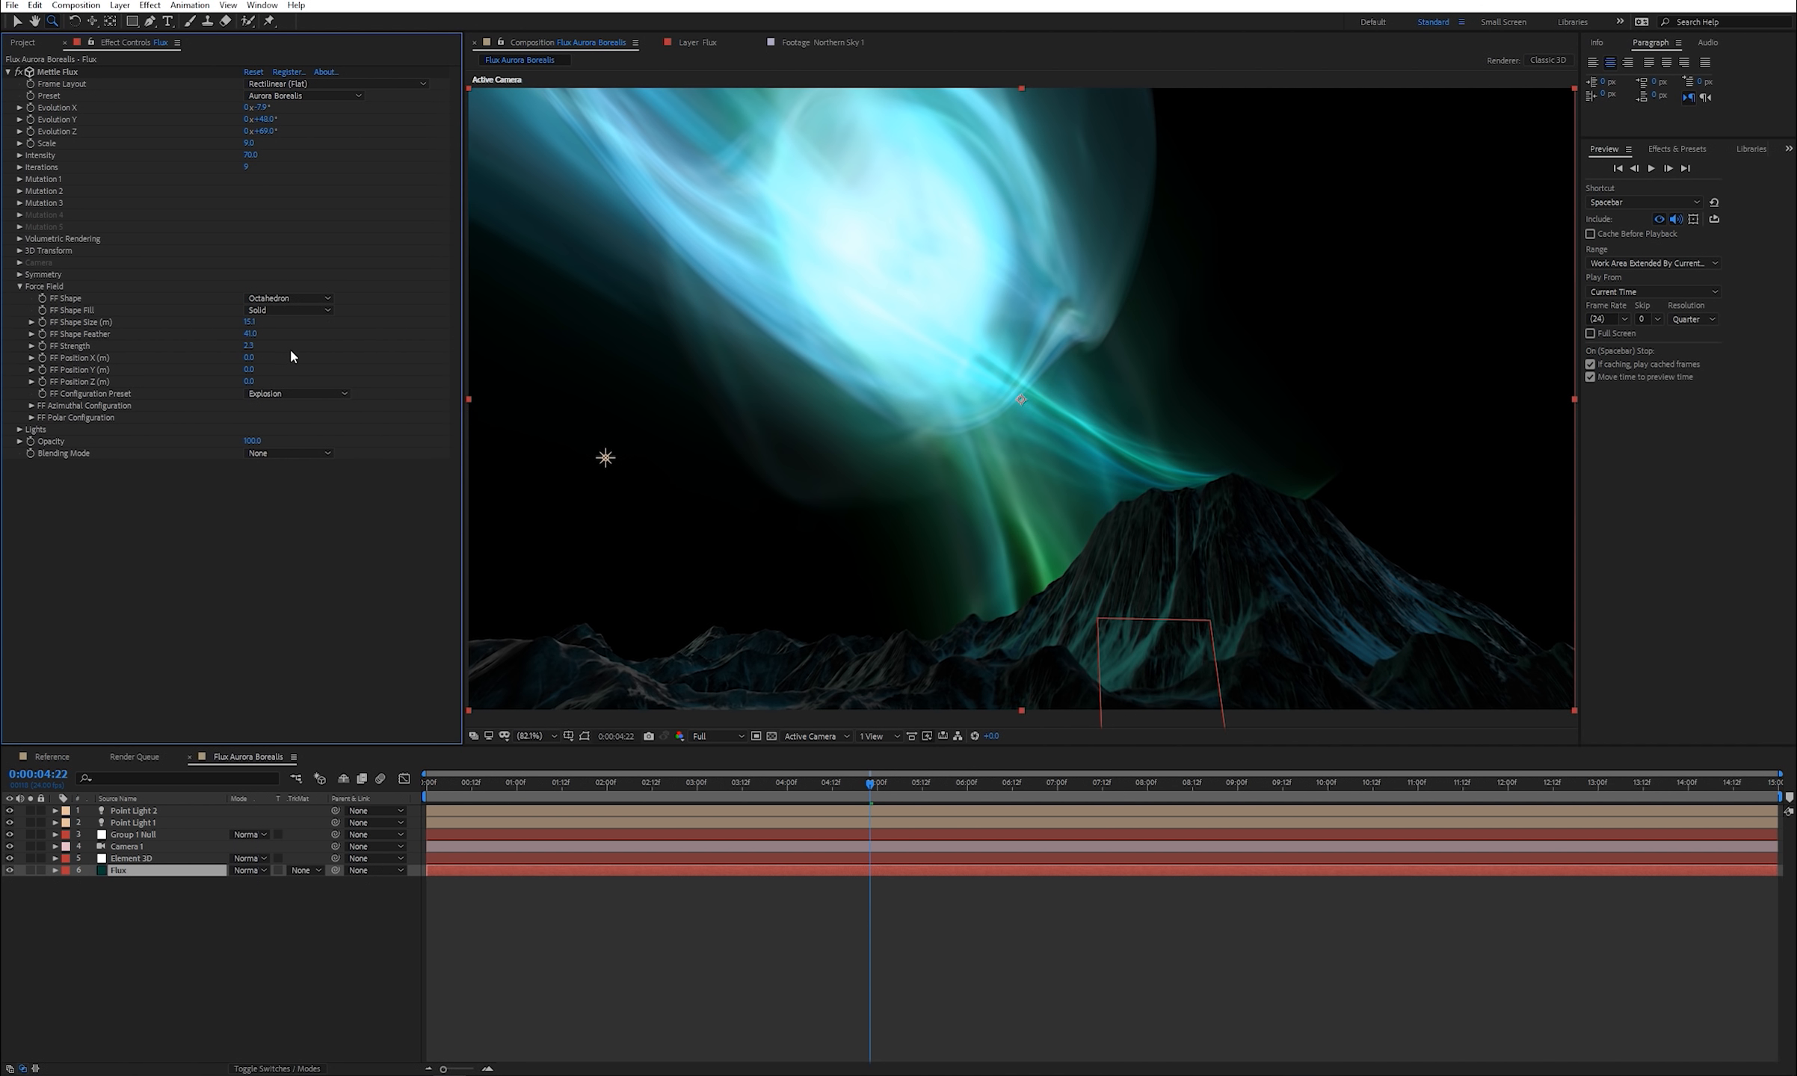
pyautogui.click(333, 394)
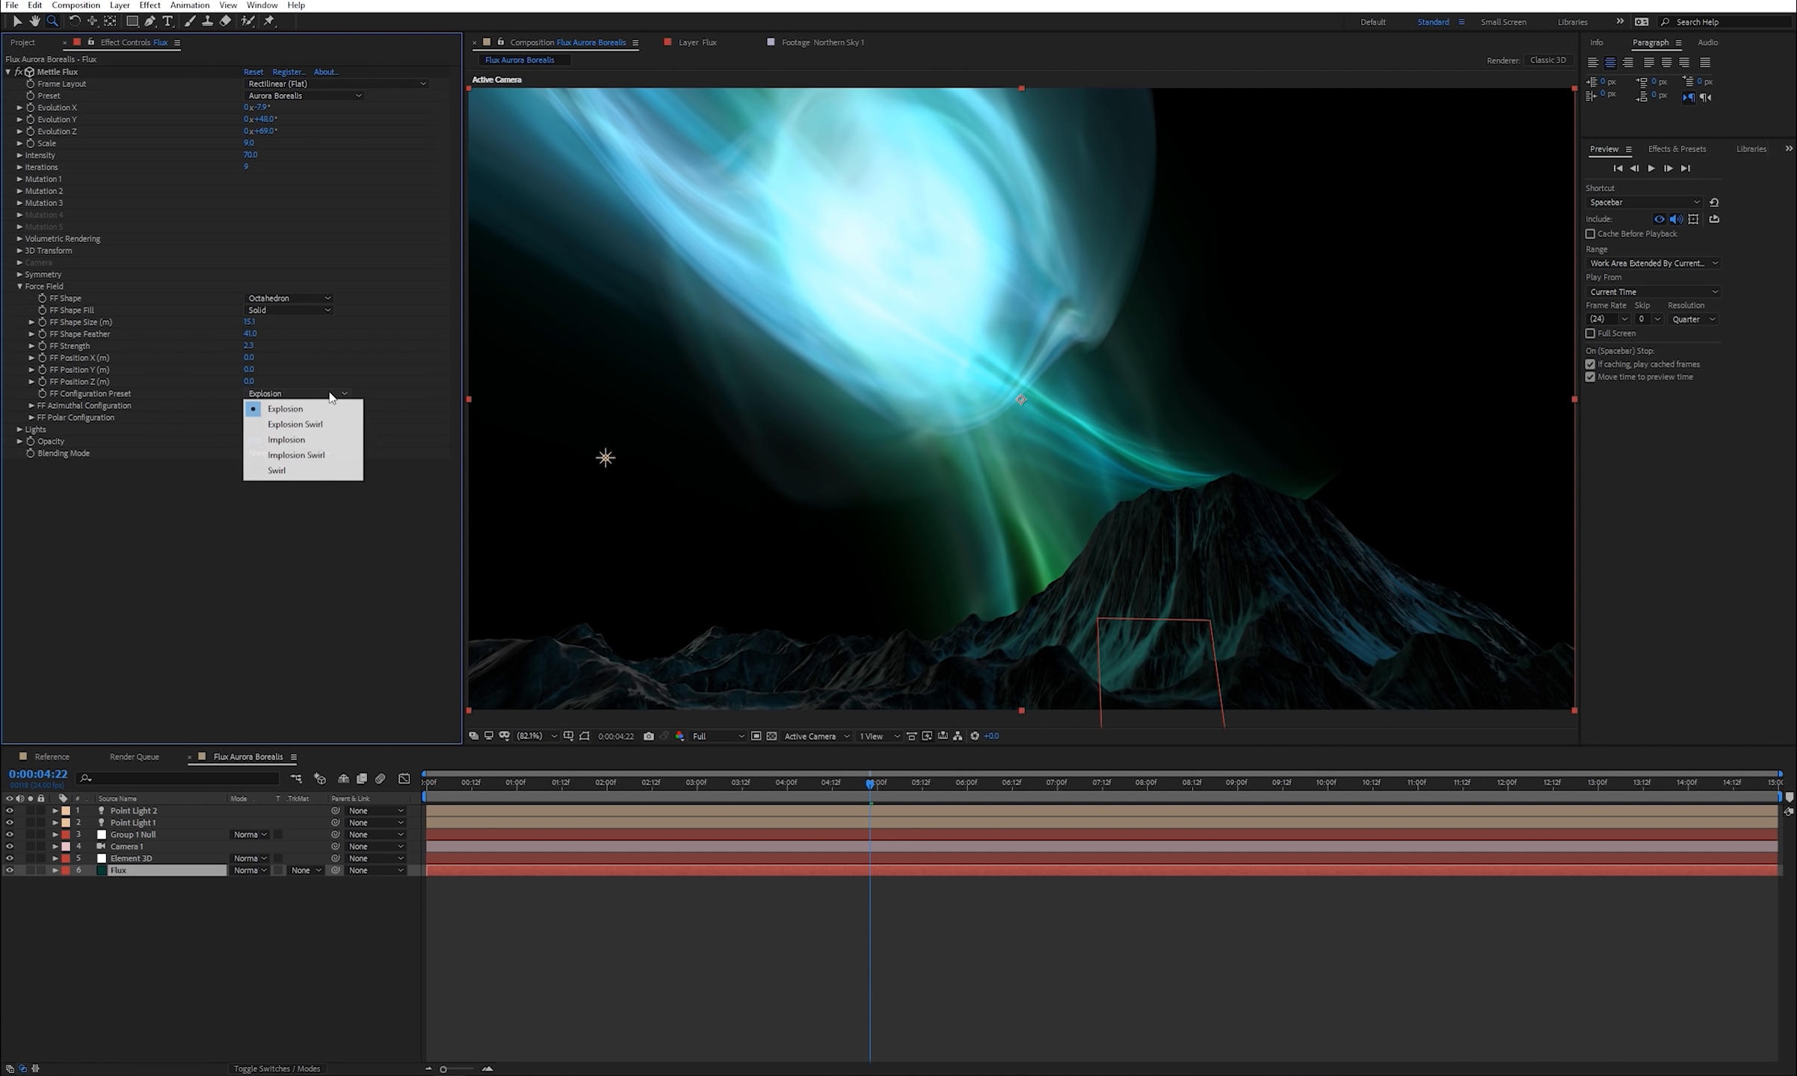
pyautogui.click(330, 455)
# - Keyframe the Flux evolution at 0:00:00:00 with Evolution X at -13, Evolution Y at 36 and Evolution Z at 54
pyautogui.moveTo(593, 785); pyautogui.dragTo(338, 826)
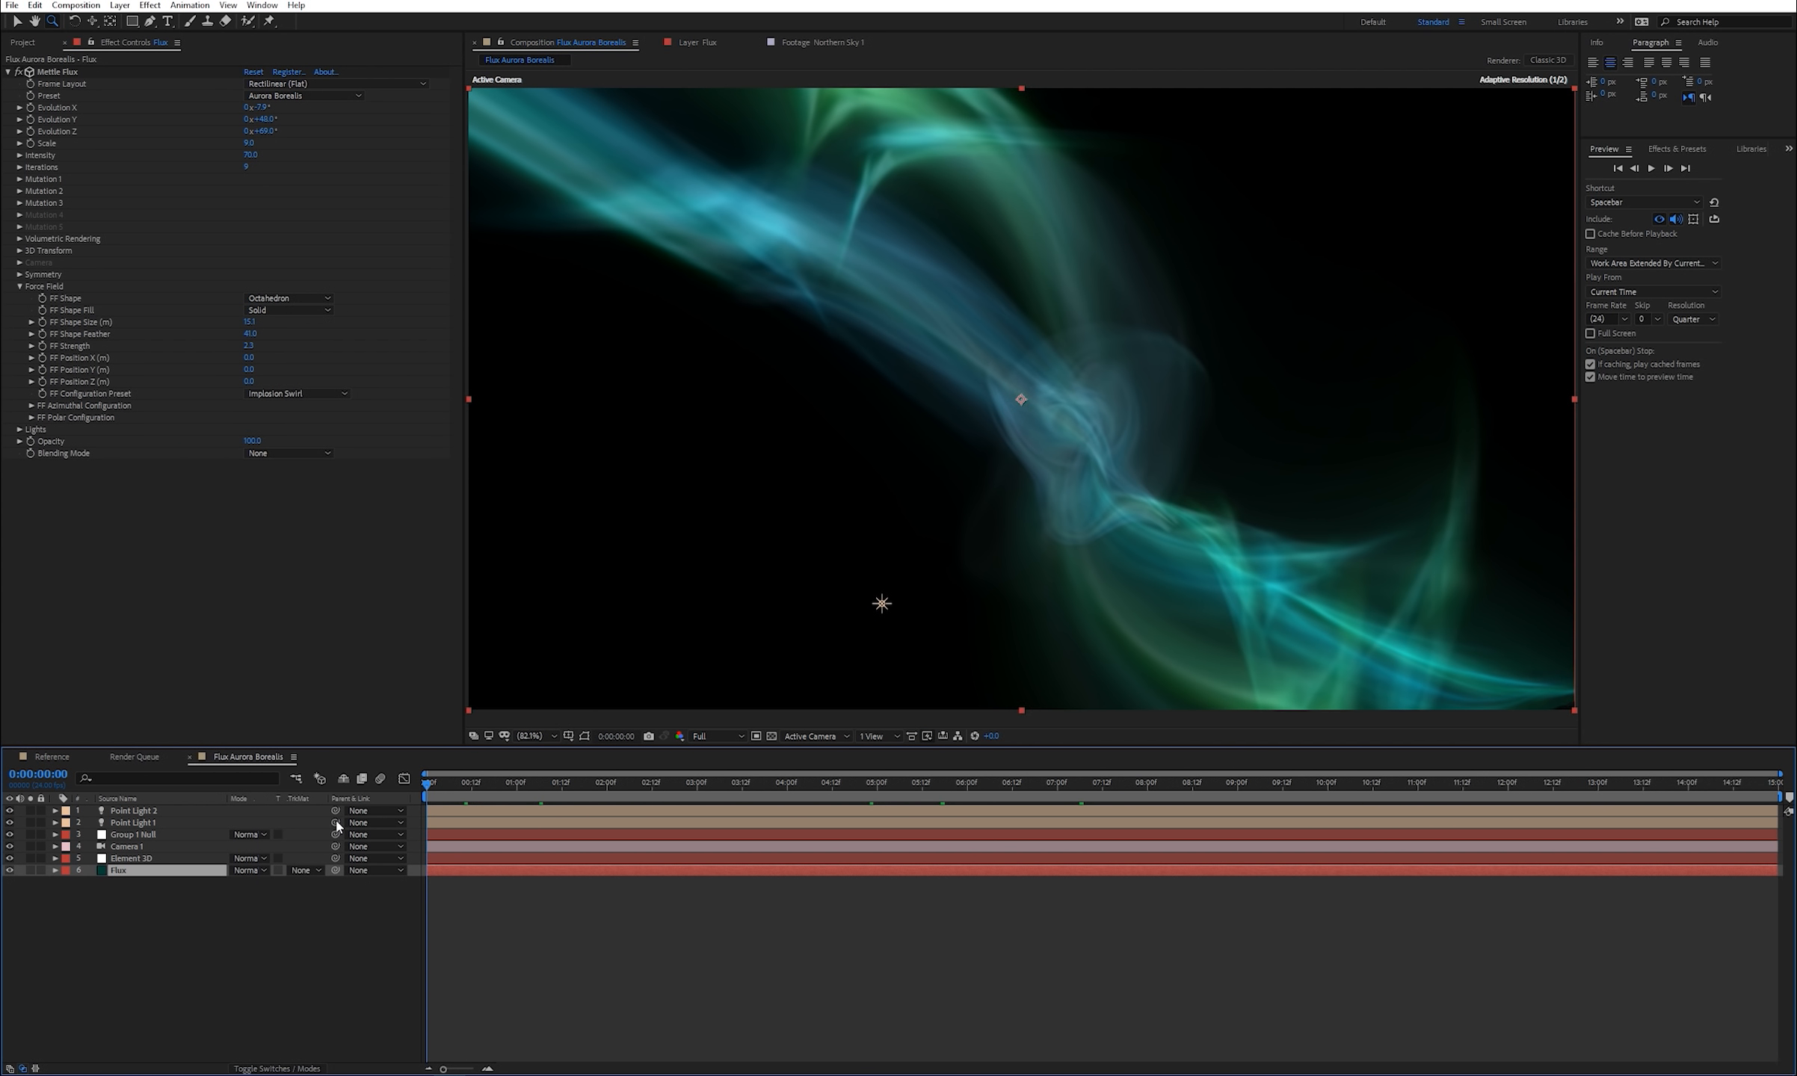
pyautogui.click(30, 109)
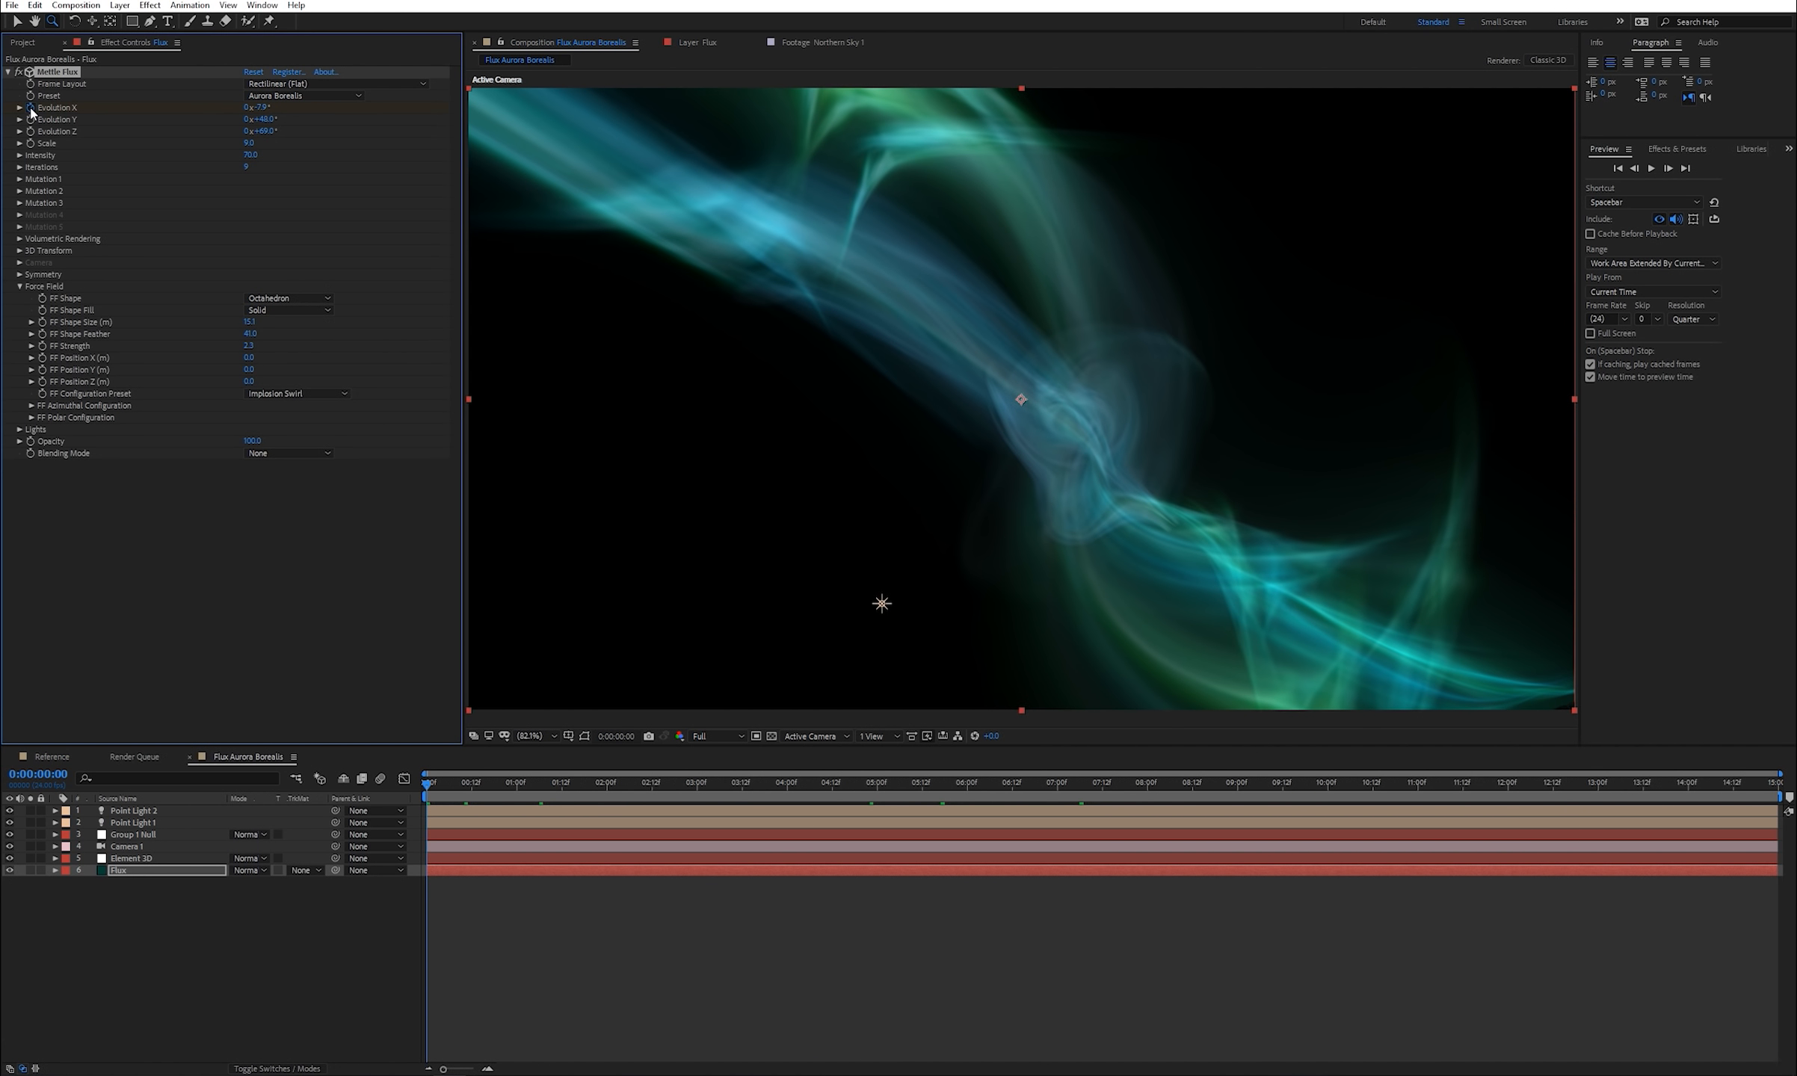
pyautogui.click(30, 121)
pyautogui.click(263, 108)
pyautogui.press('Tab')
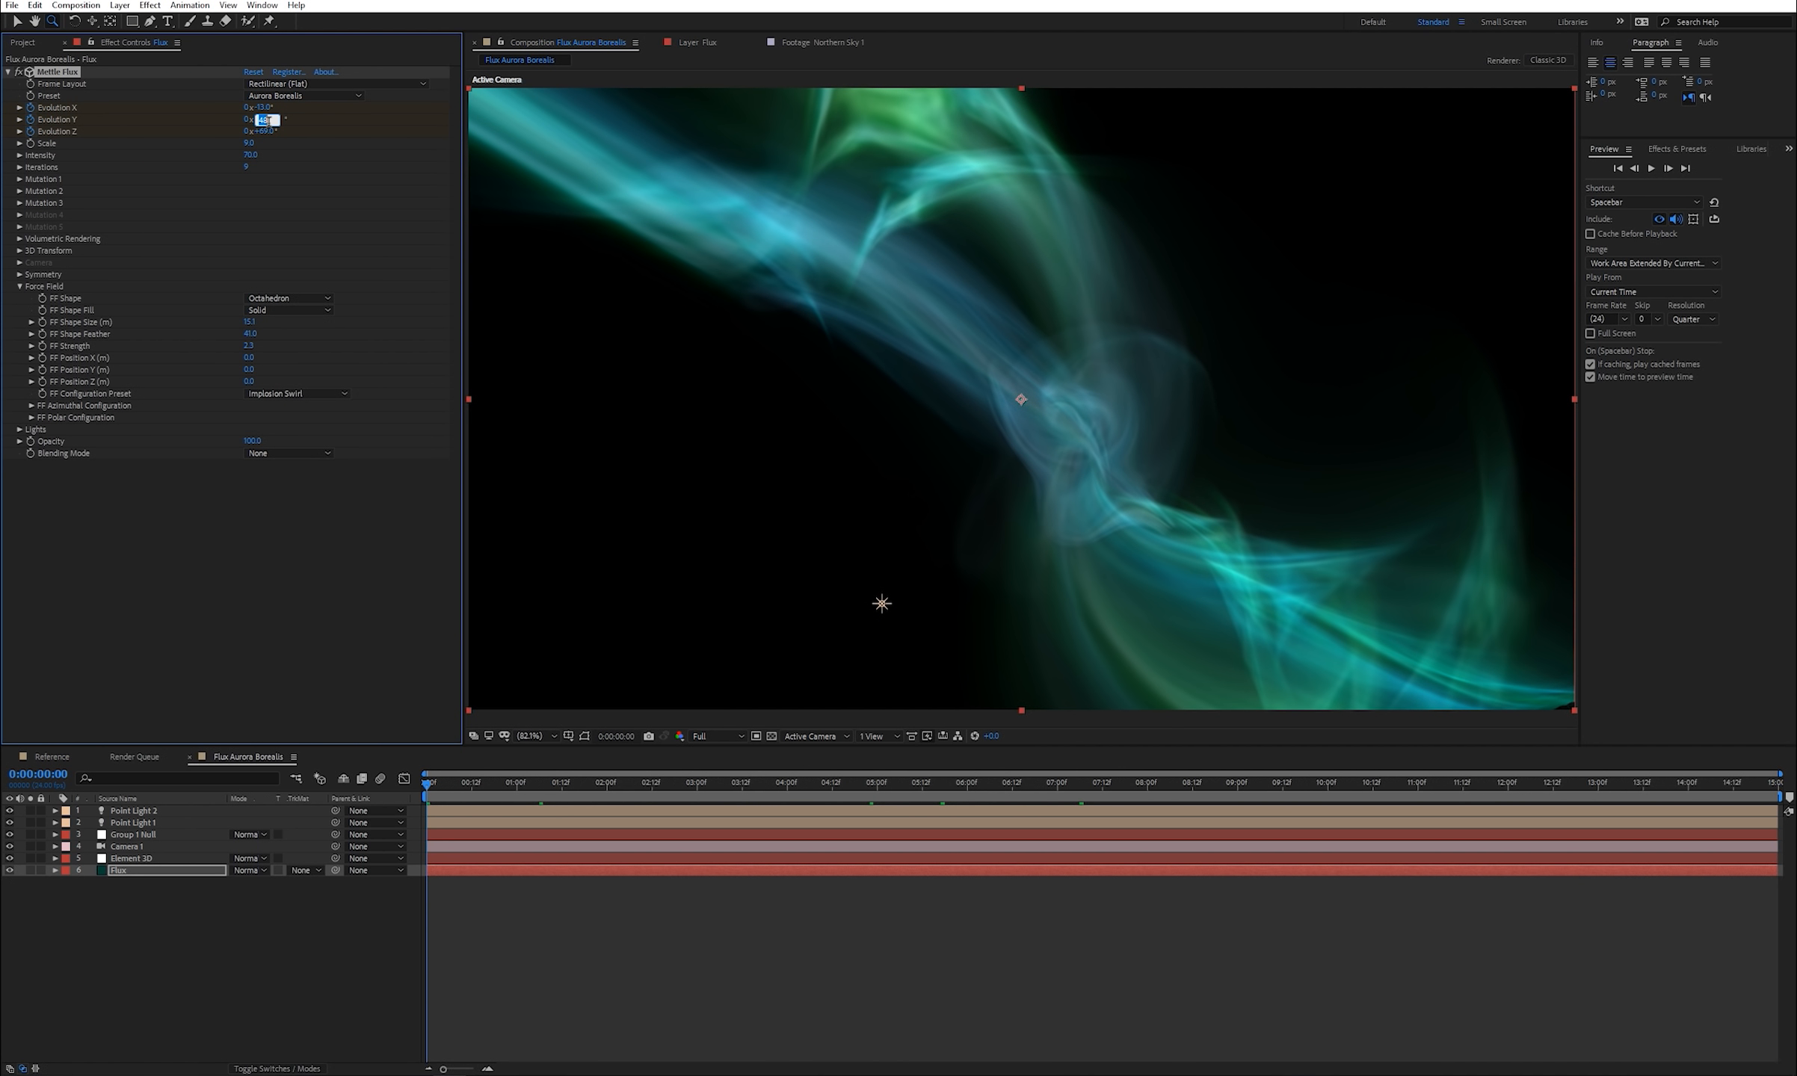
pyautogui.write('36')
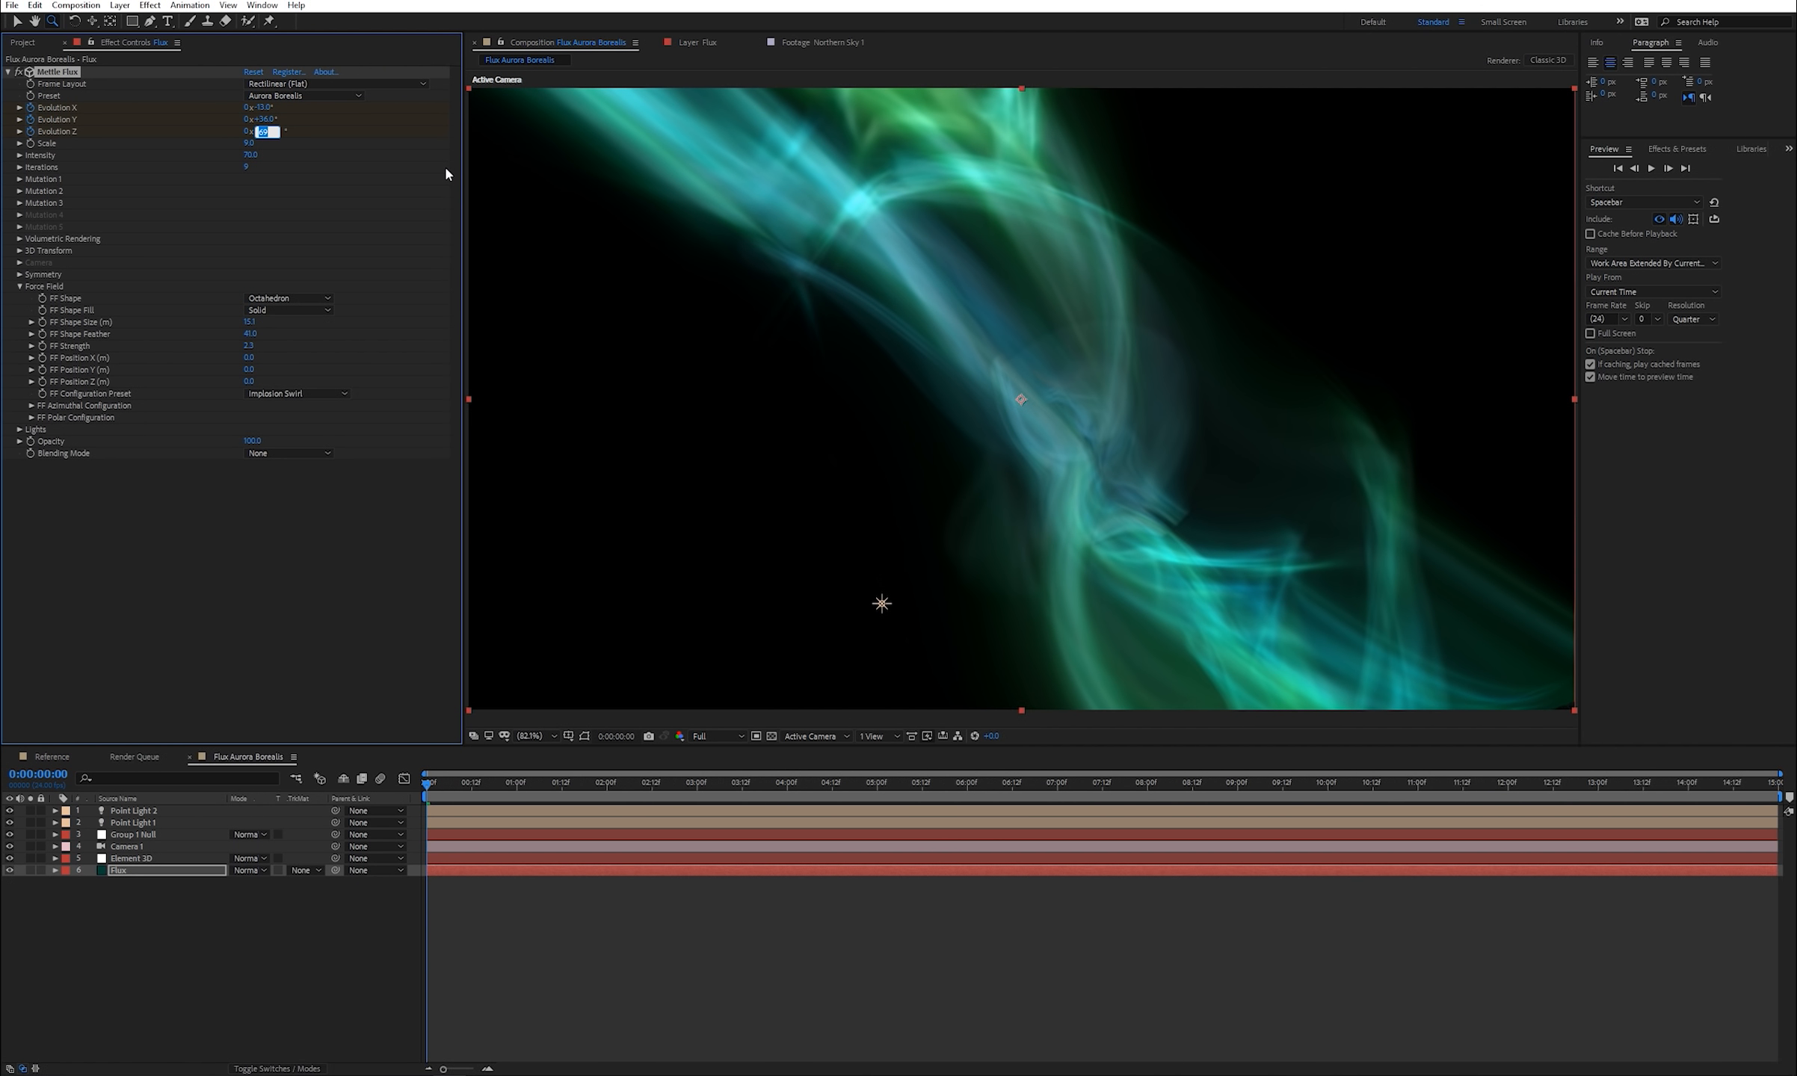
pyautogui.write('54')
pyautogui.press('Return')
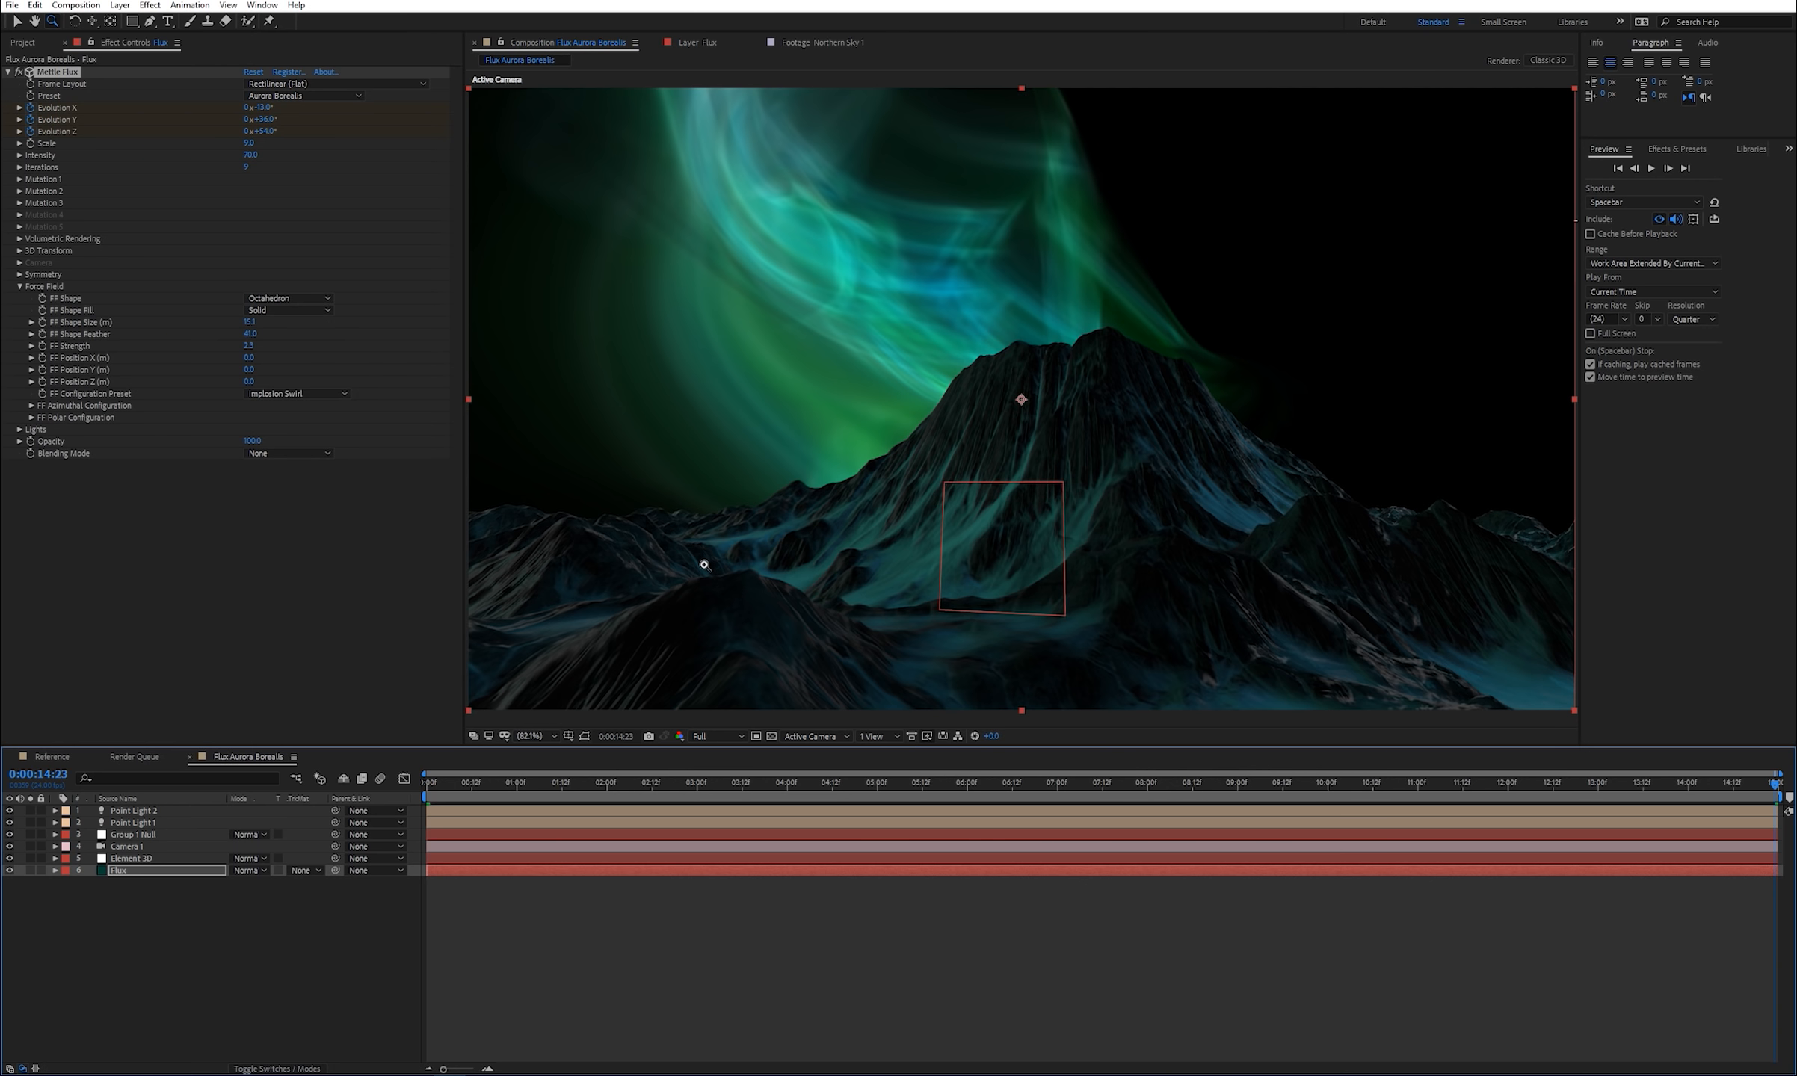
# - Keyframe the end of the evolution at 0:00:14:23 with Evolution X at -0.8, Evolution Y at 62 and a higher Evolution Z
pyautogui.click(262, 108)
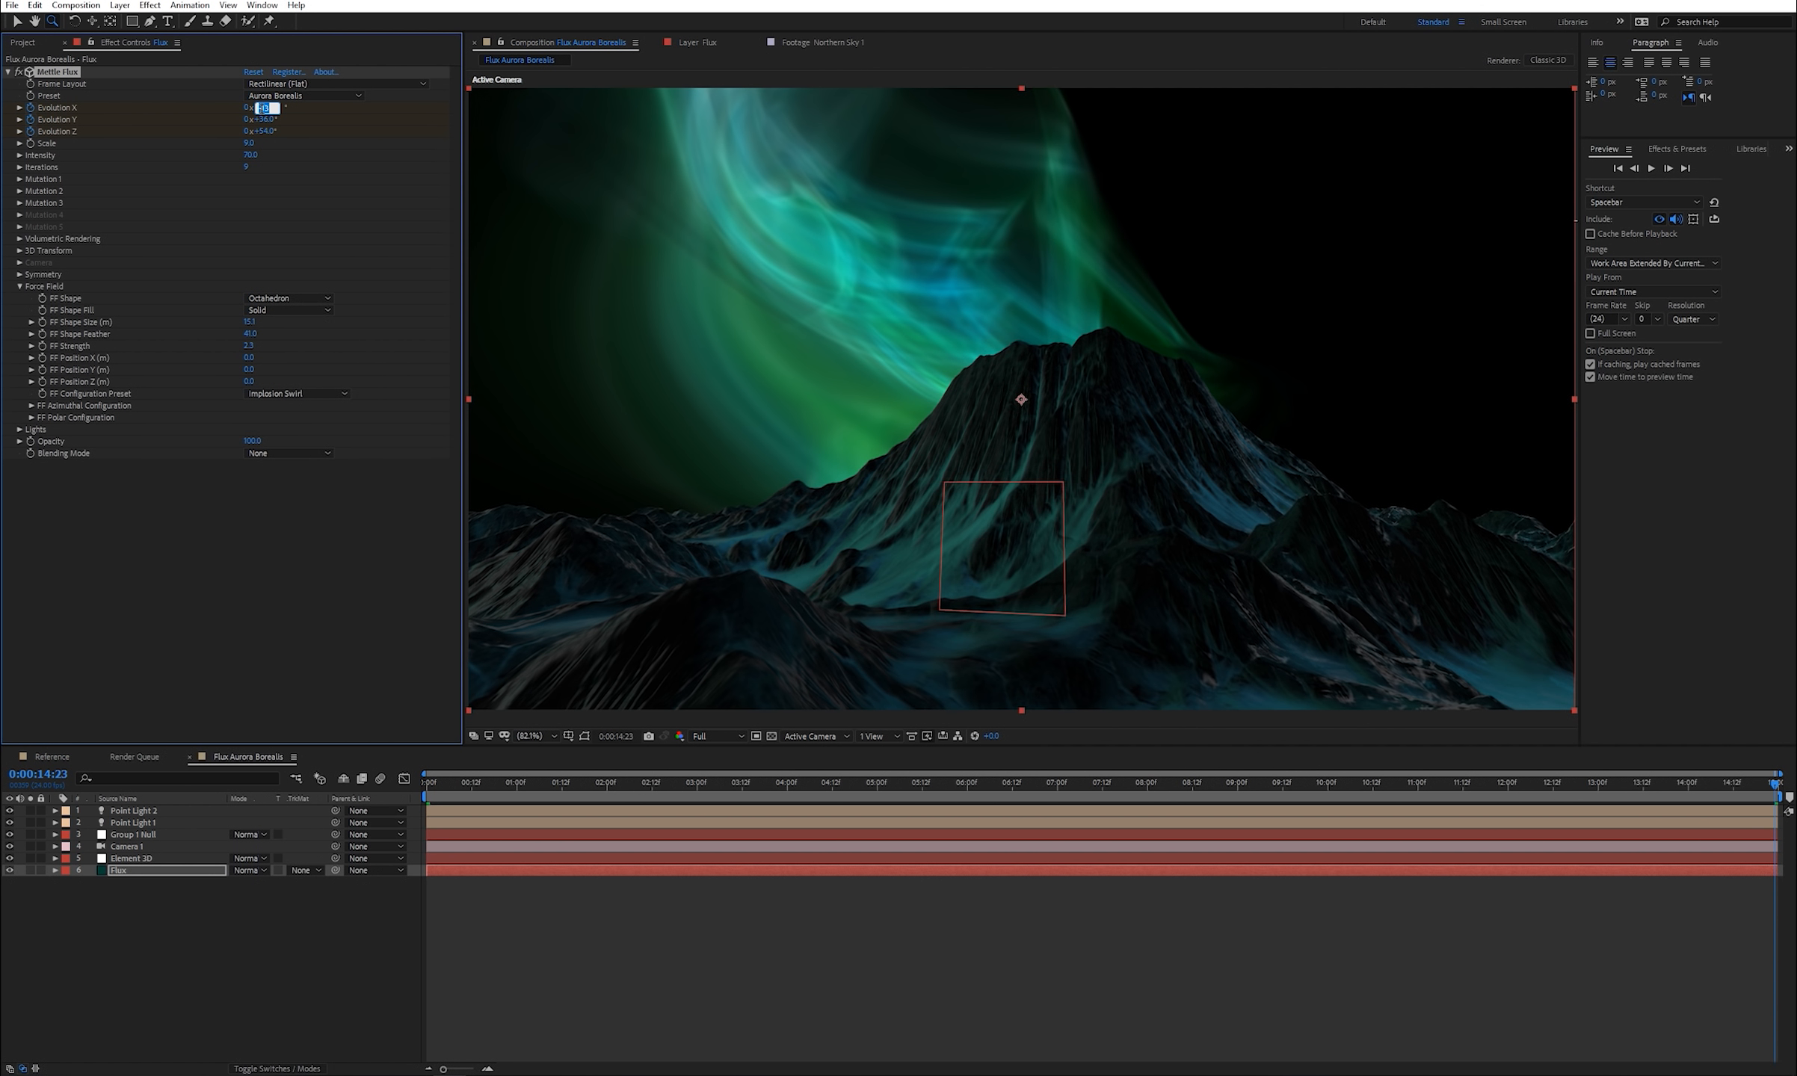
pyautogui.write('-0.8')
pyautogui.press('Tab')
pyautogui.write('6')
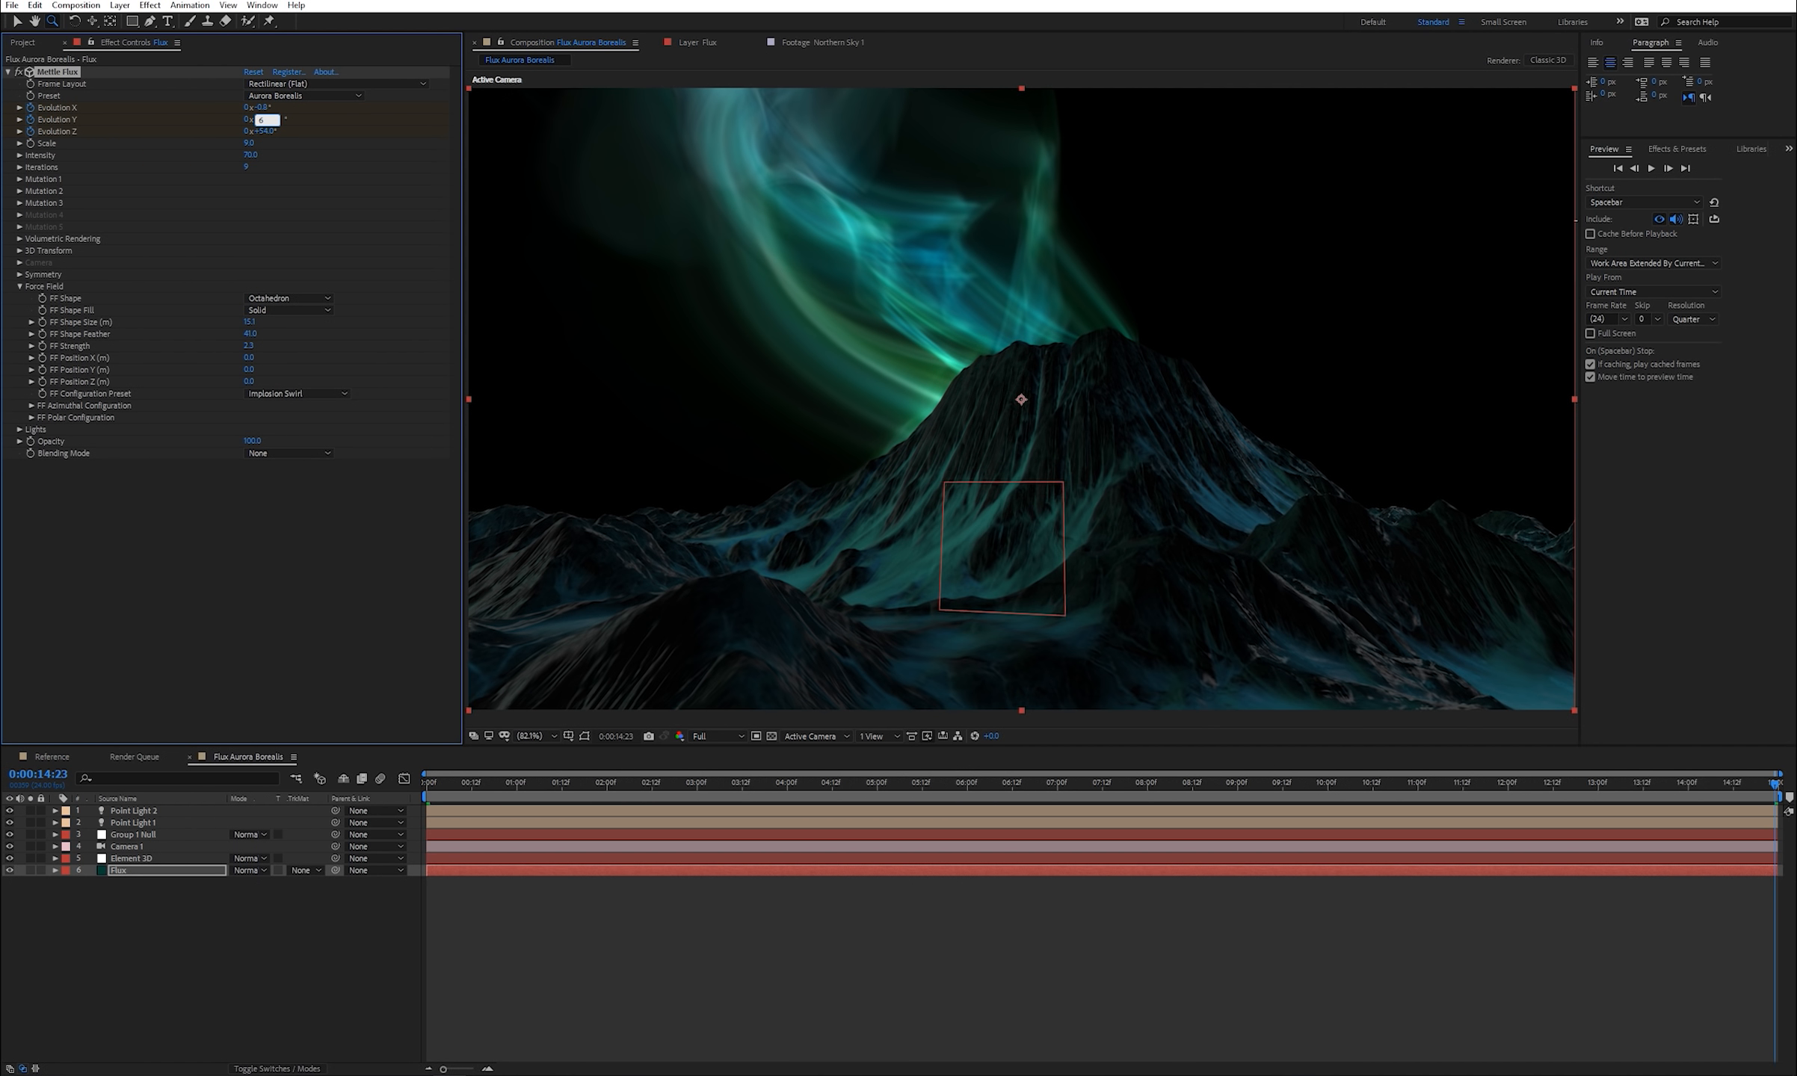
pyautogui.write('2')
pyautogui.press('Tab')
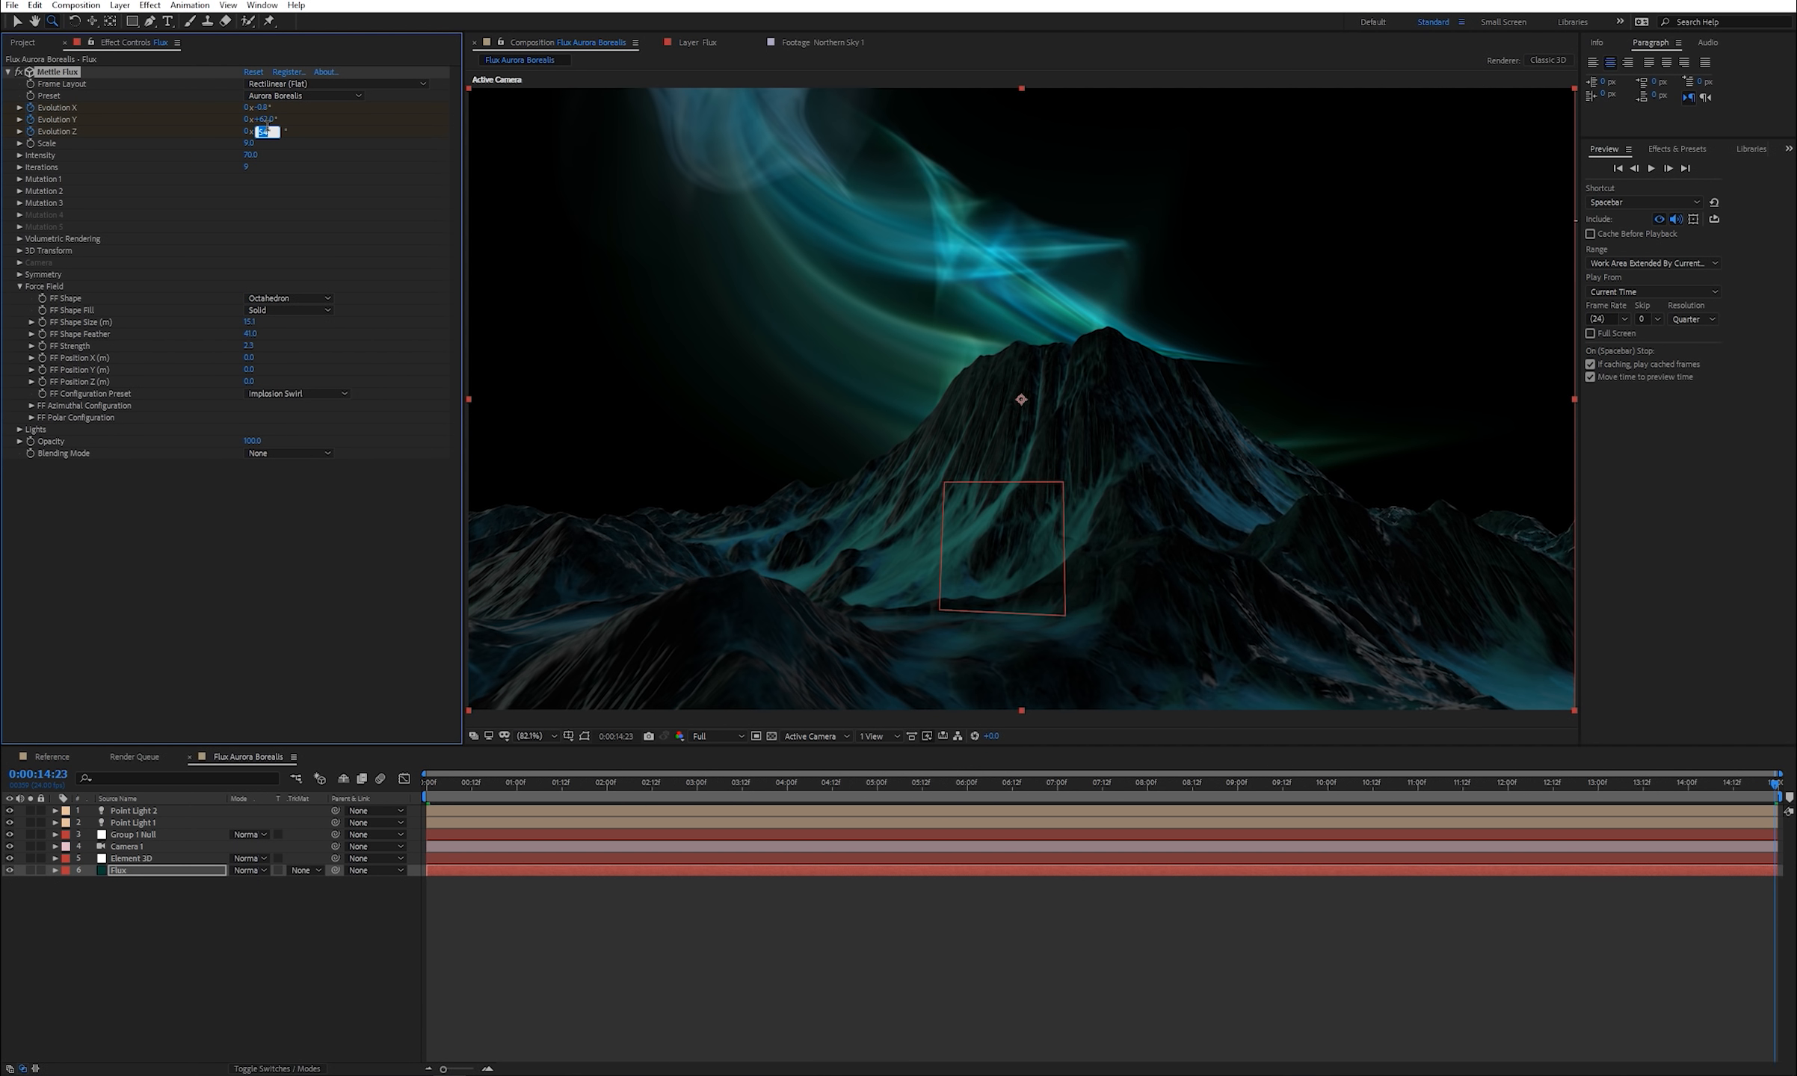
# - Reposition the Flux volume over the mountain by raising Volume Position X to about 0.3 m and reducing Volume Position Z
pyautogui.moveTo(676, 782); pyautogui.dragTo(799, 837)
pyautogui.click(19, 286)
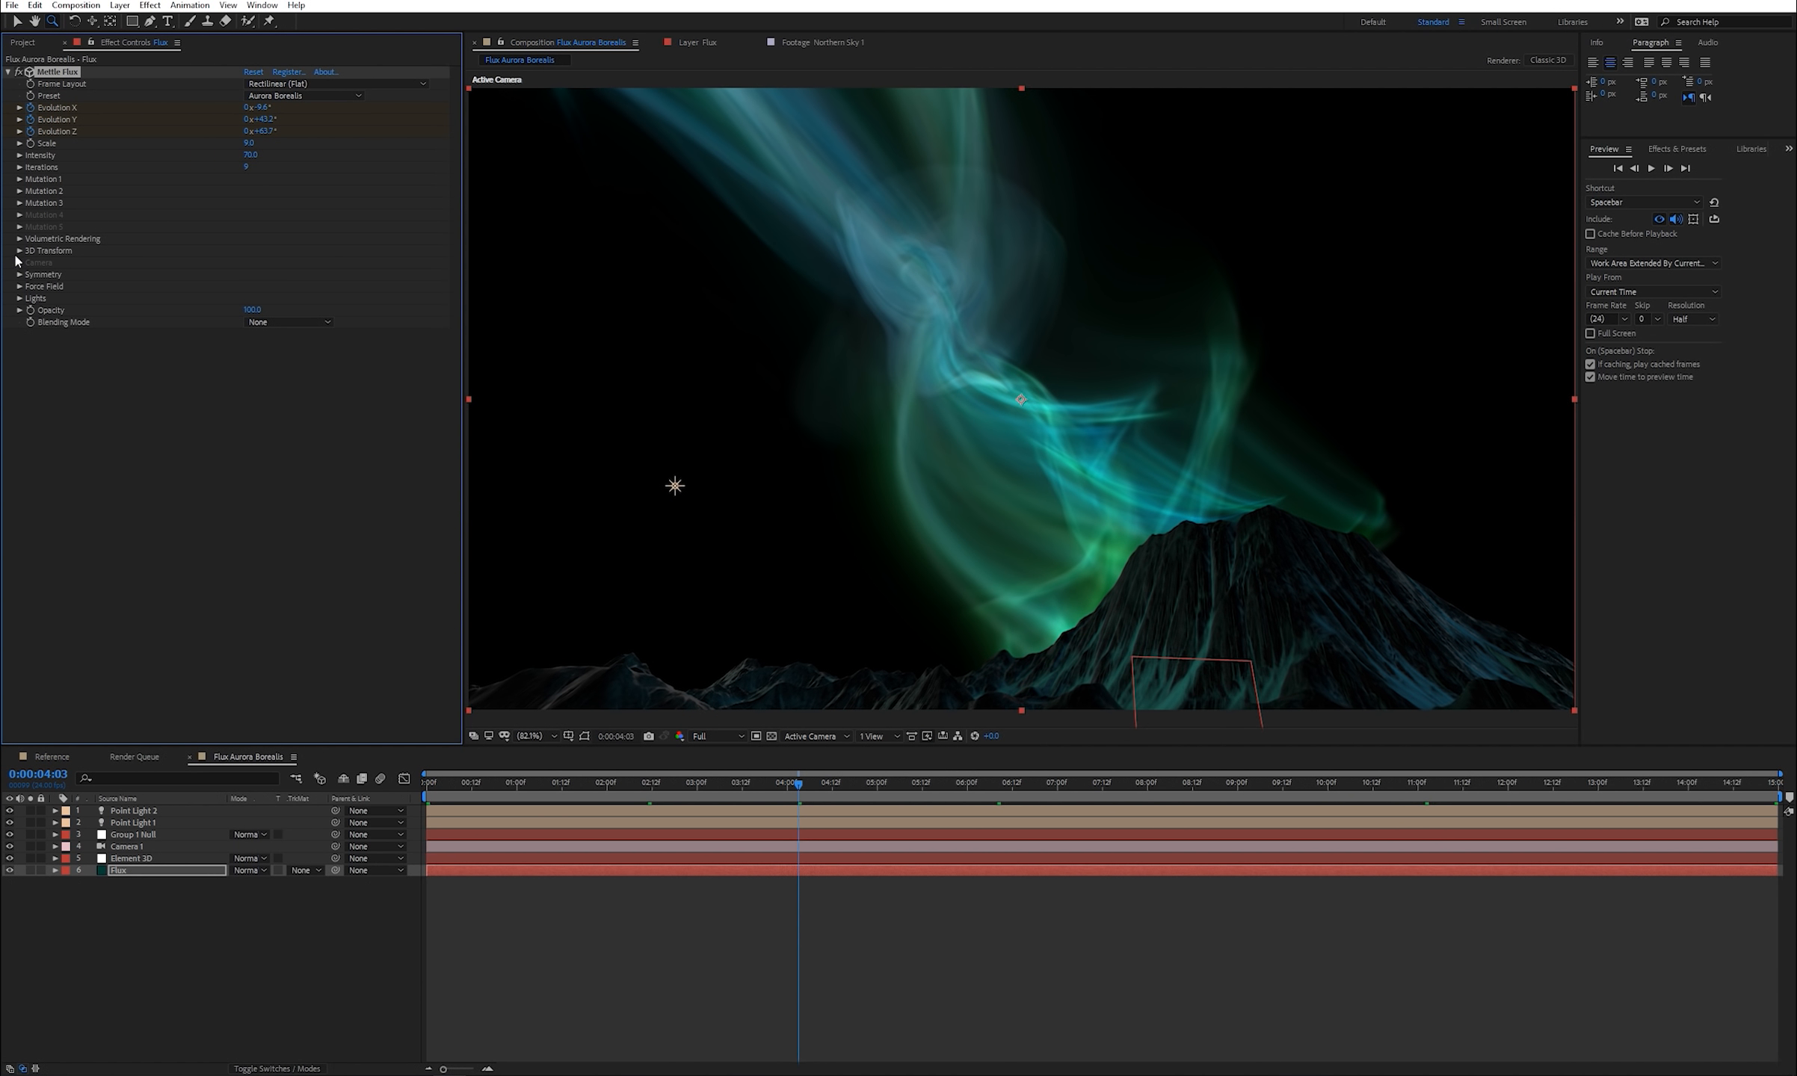
pyautogui.click(20, 252)
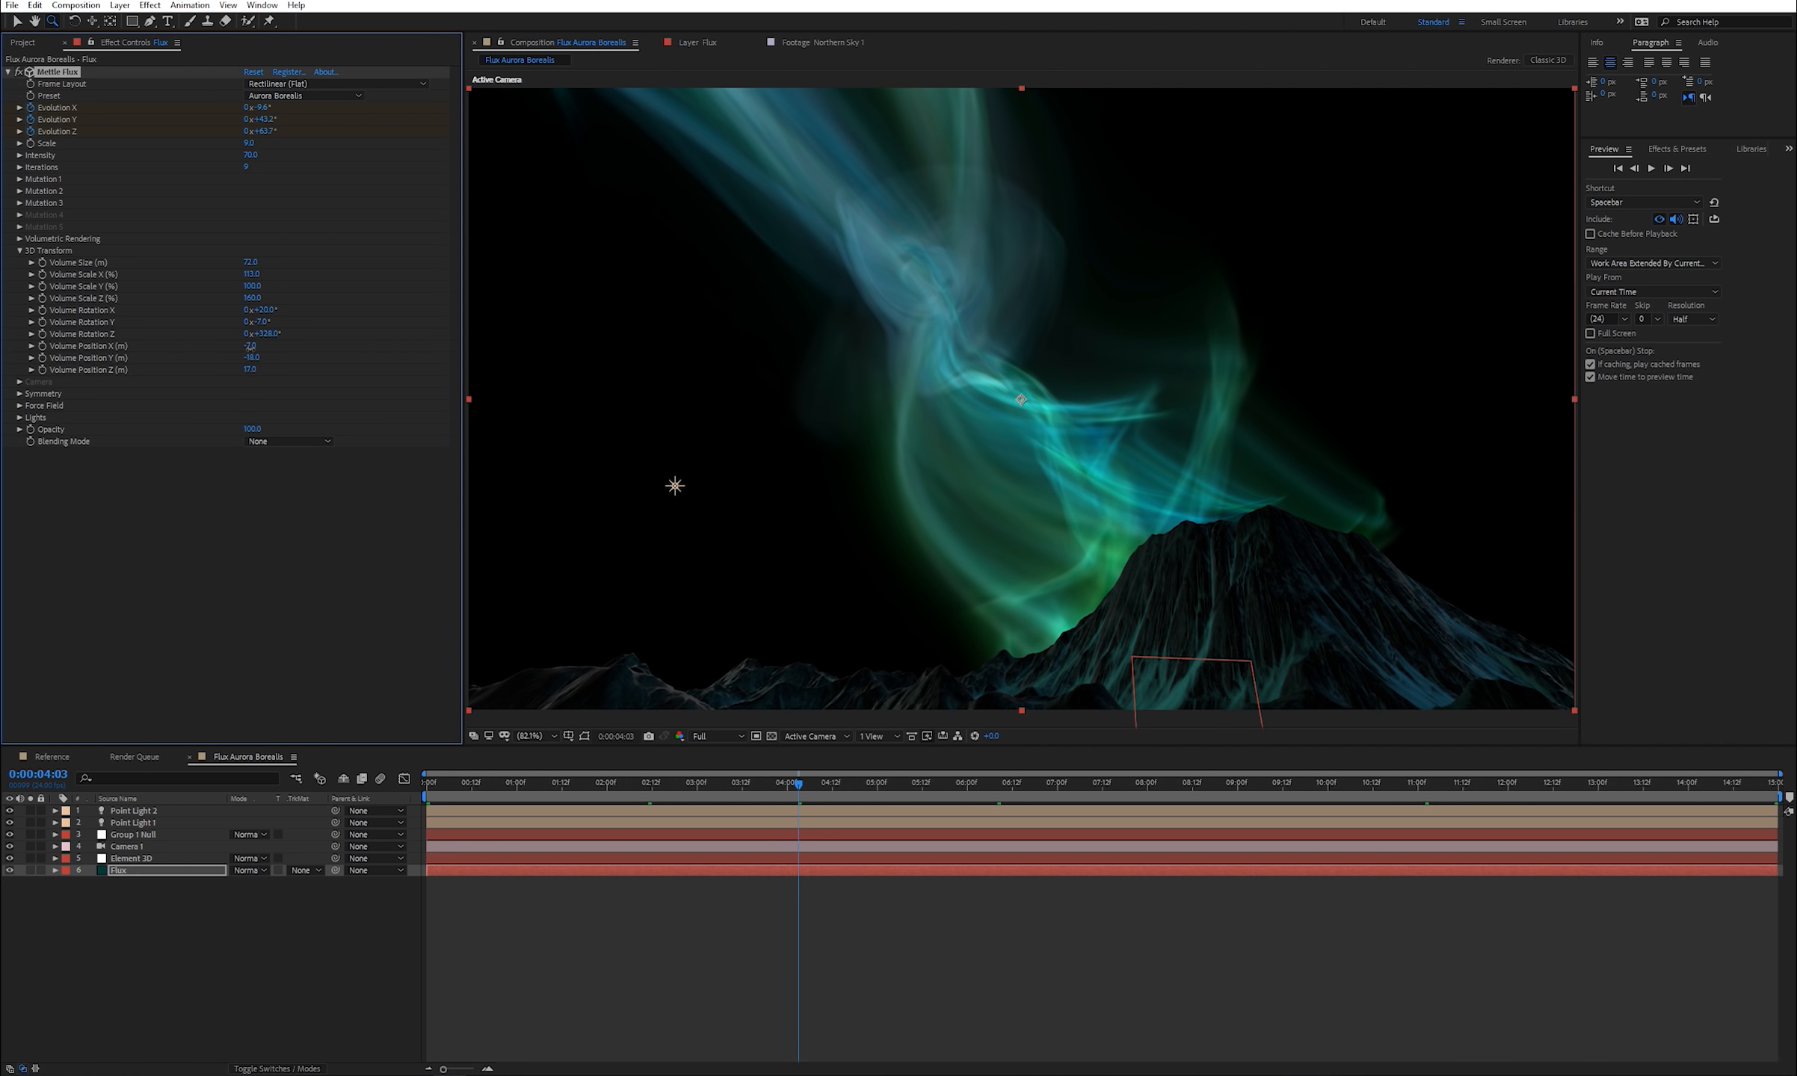
pyautogui.moveTo(249, 345); pyautogui.dragTo(318, 364)
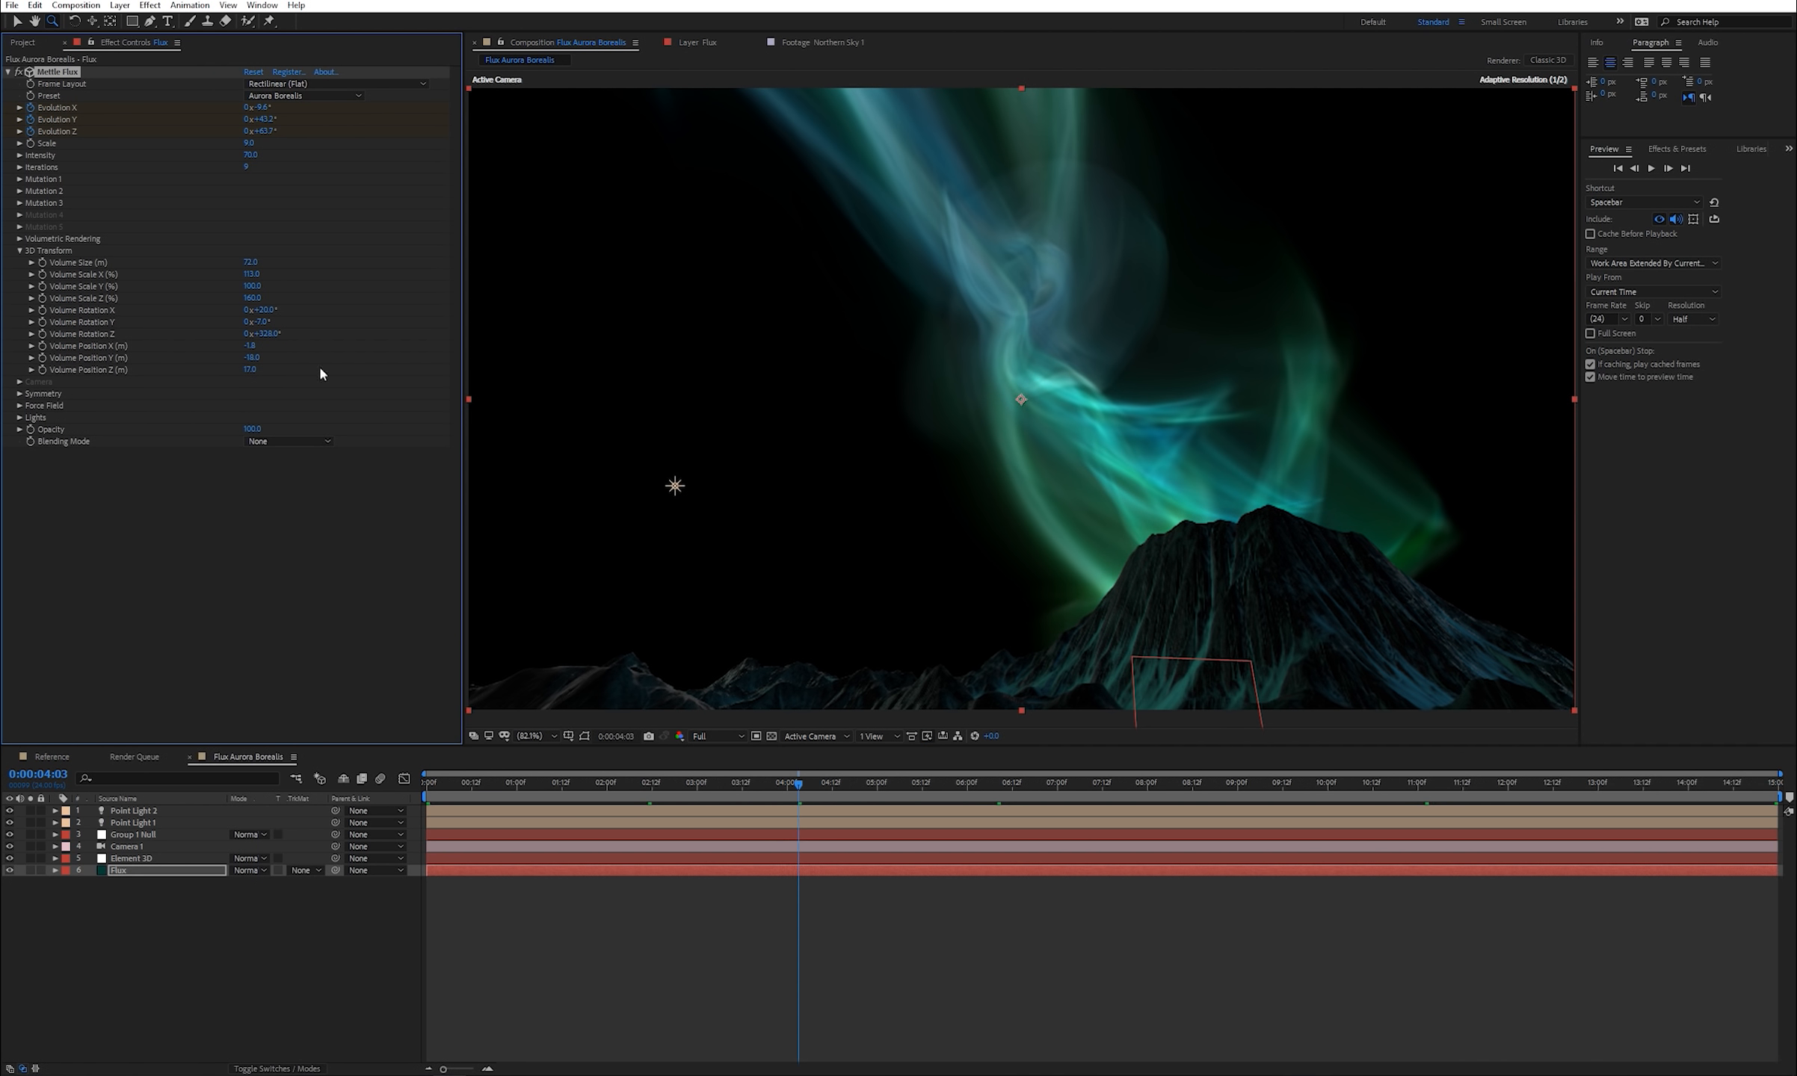
pyautogui.click(1609, 783)
pyautogui.moveTo(1611, 784)
pyautogui.mouseDown()
pyautogui.moveTo(1628, 782)
pyautogui.moveTo(1586, 782)
pyautogui.mouseUp()
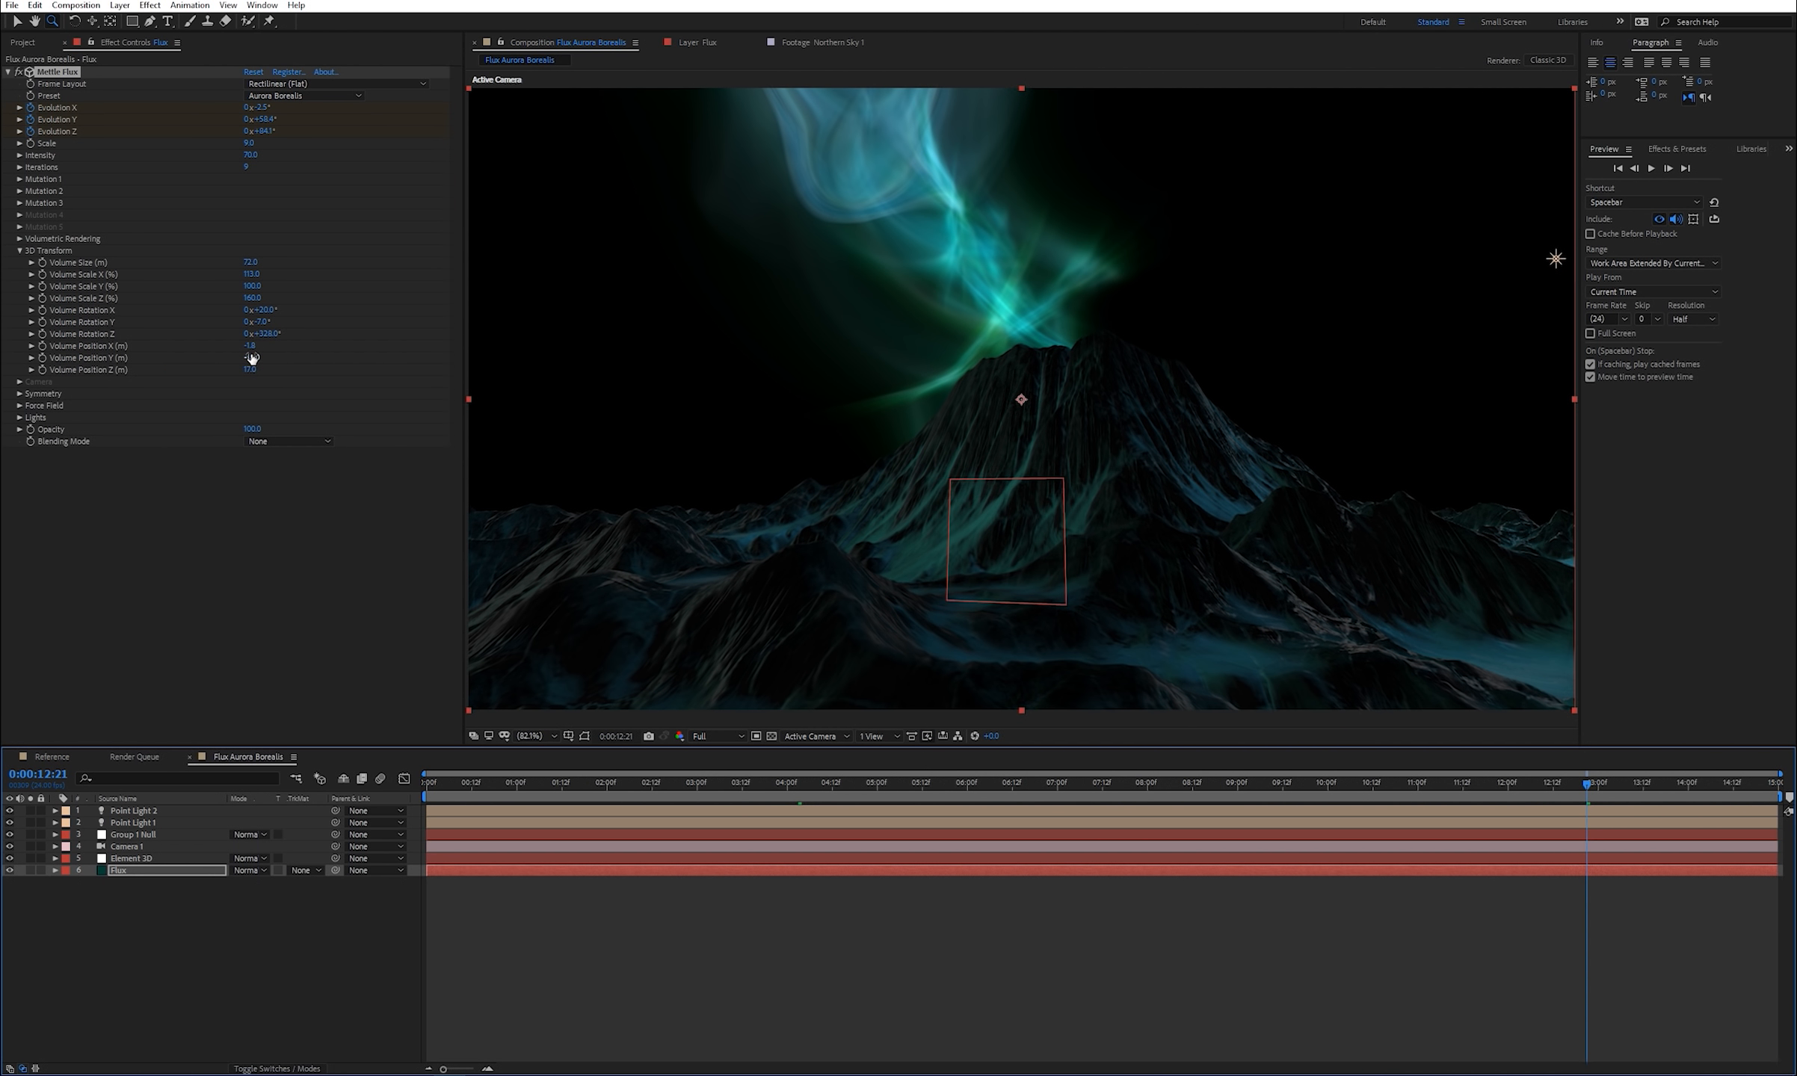
pyautogui.moveTo(250, 346); pyautogui.dragTo(328, 349)
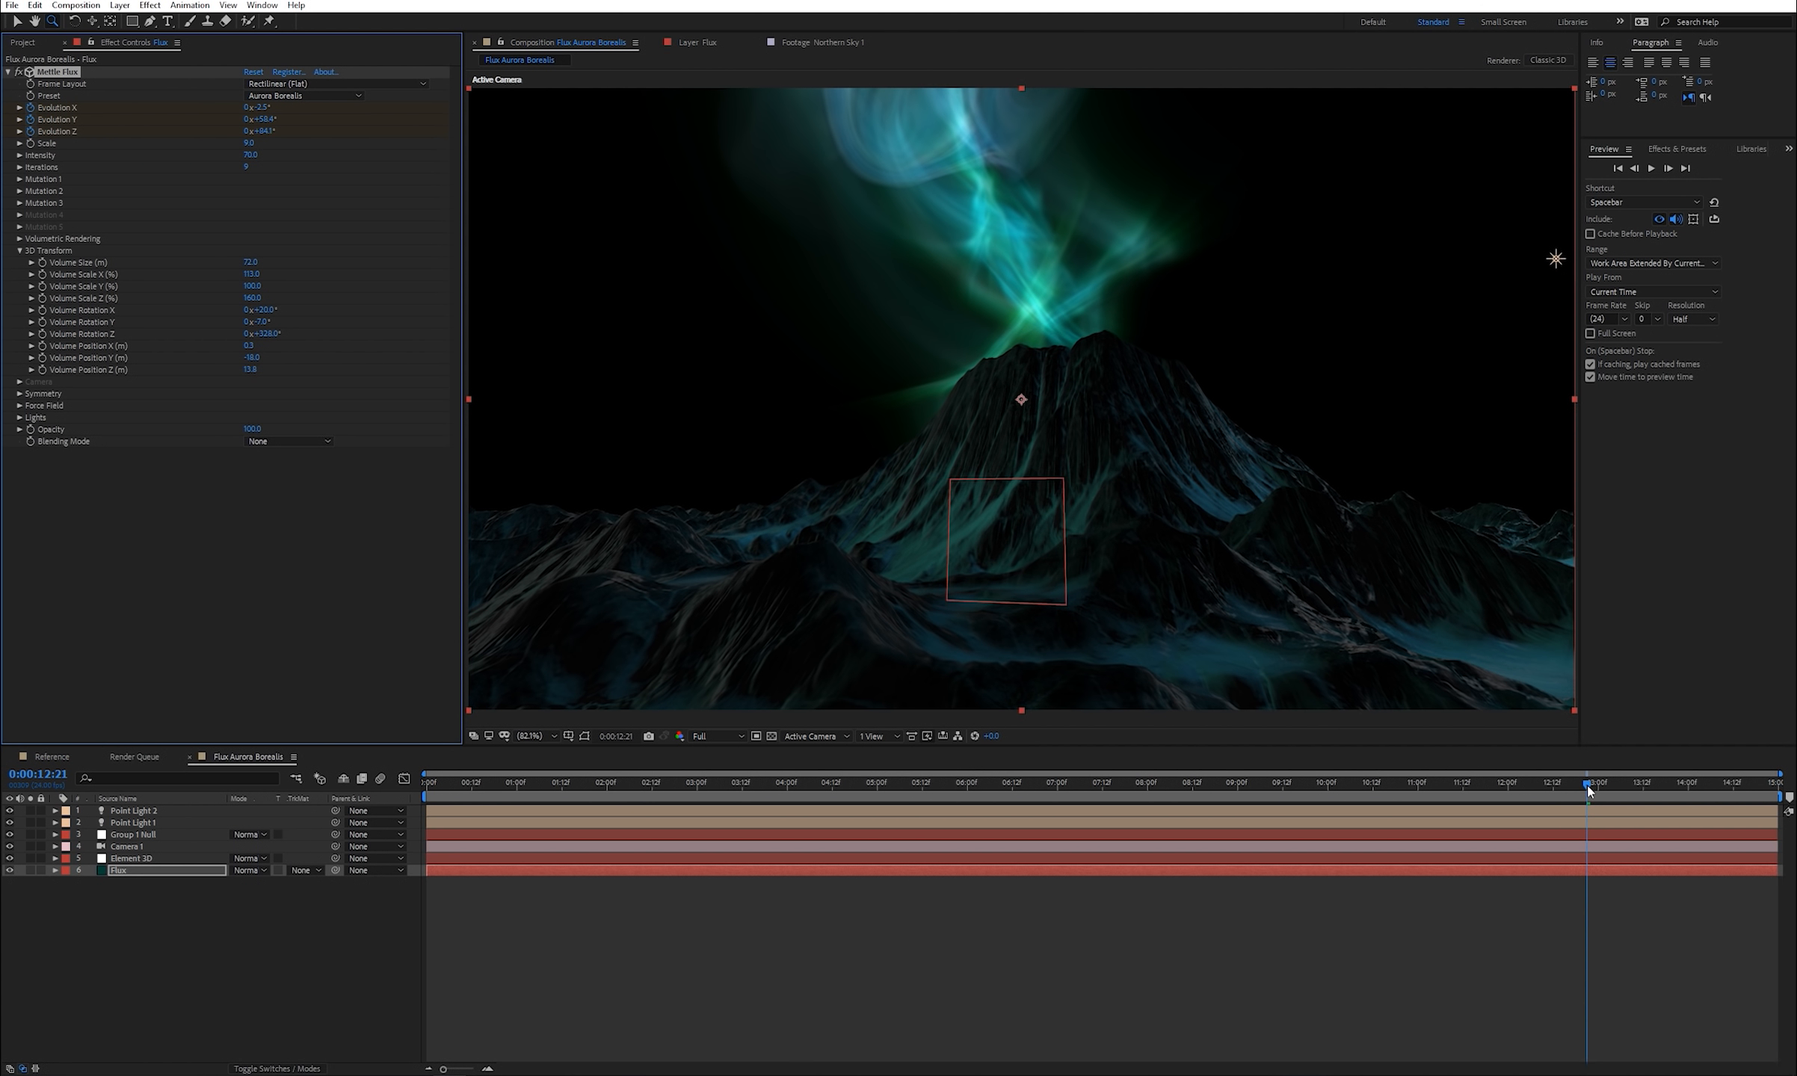
pyautogui.moveTo(1585, 784); pyautogui.dragTo(603, 857)
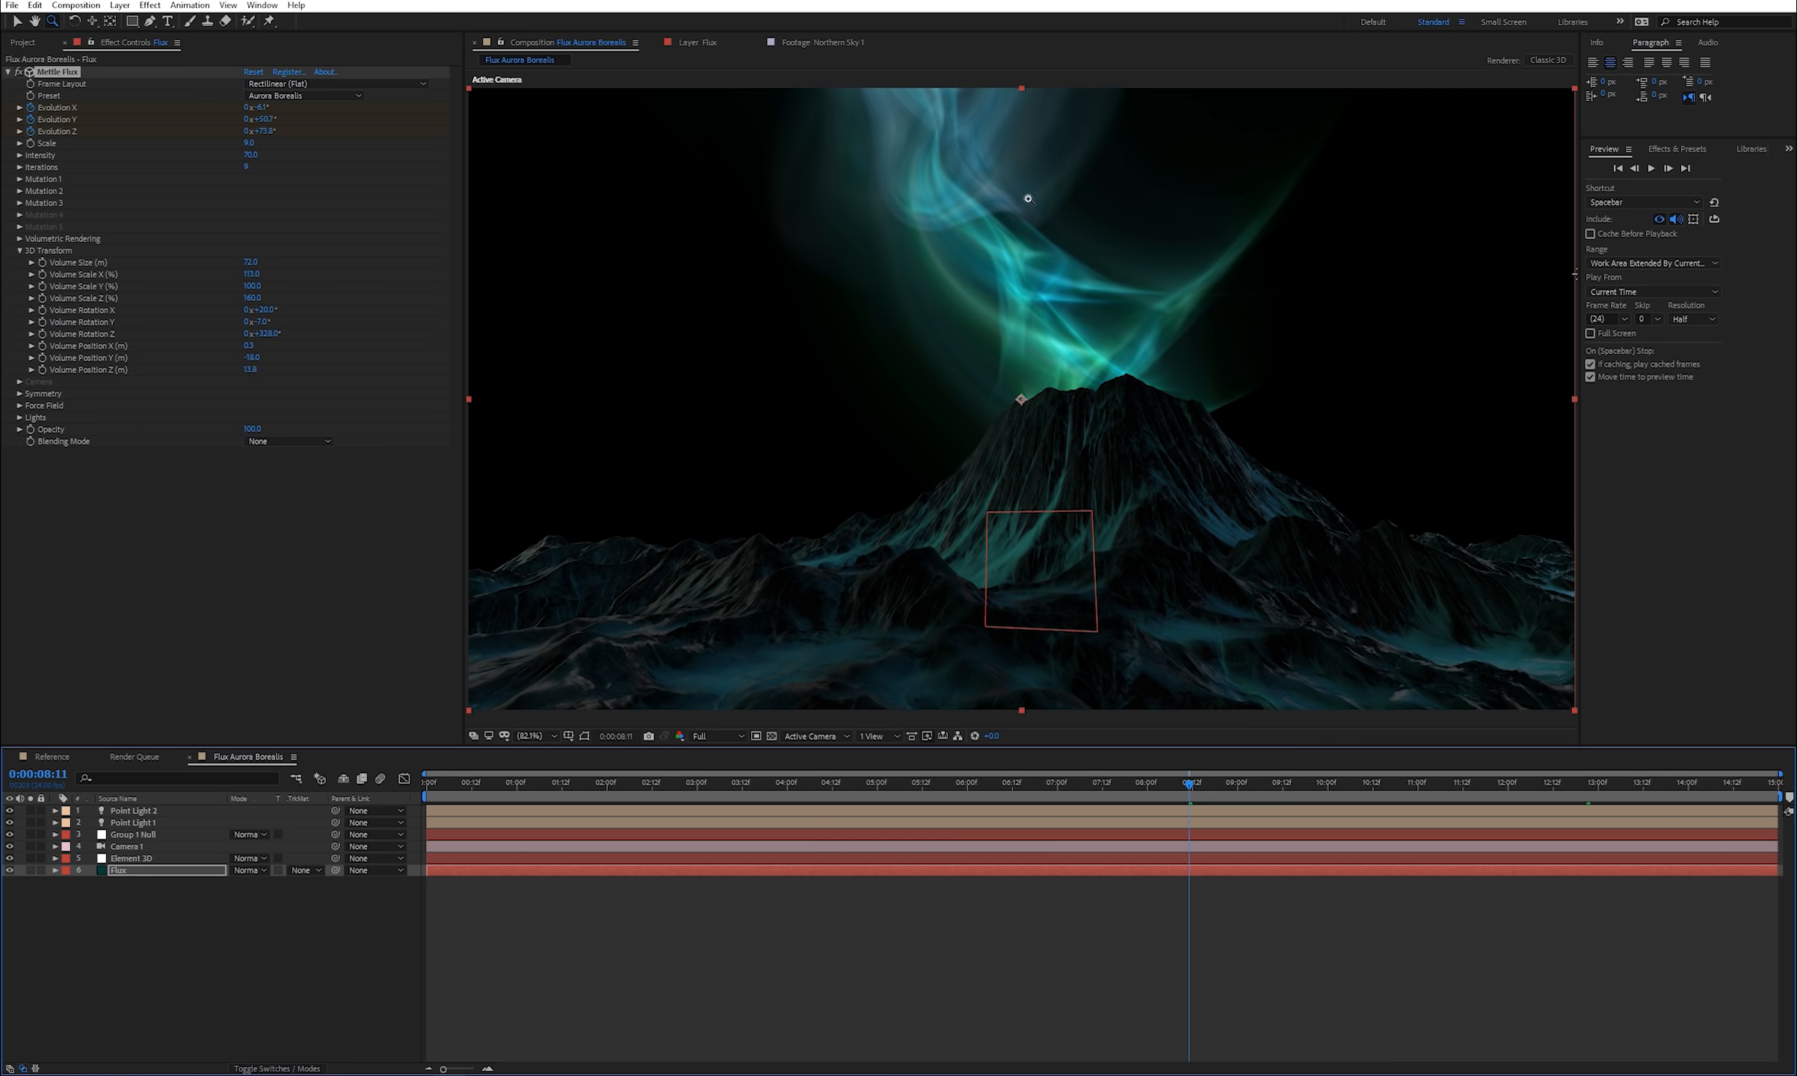
# - Apply Directional Blur to the Flux layer with a Blur Length of 38
pyautogui.click(1705, 149)
pyautogui.click(1626, 166)
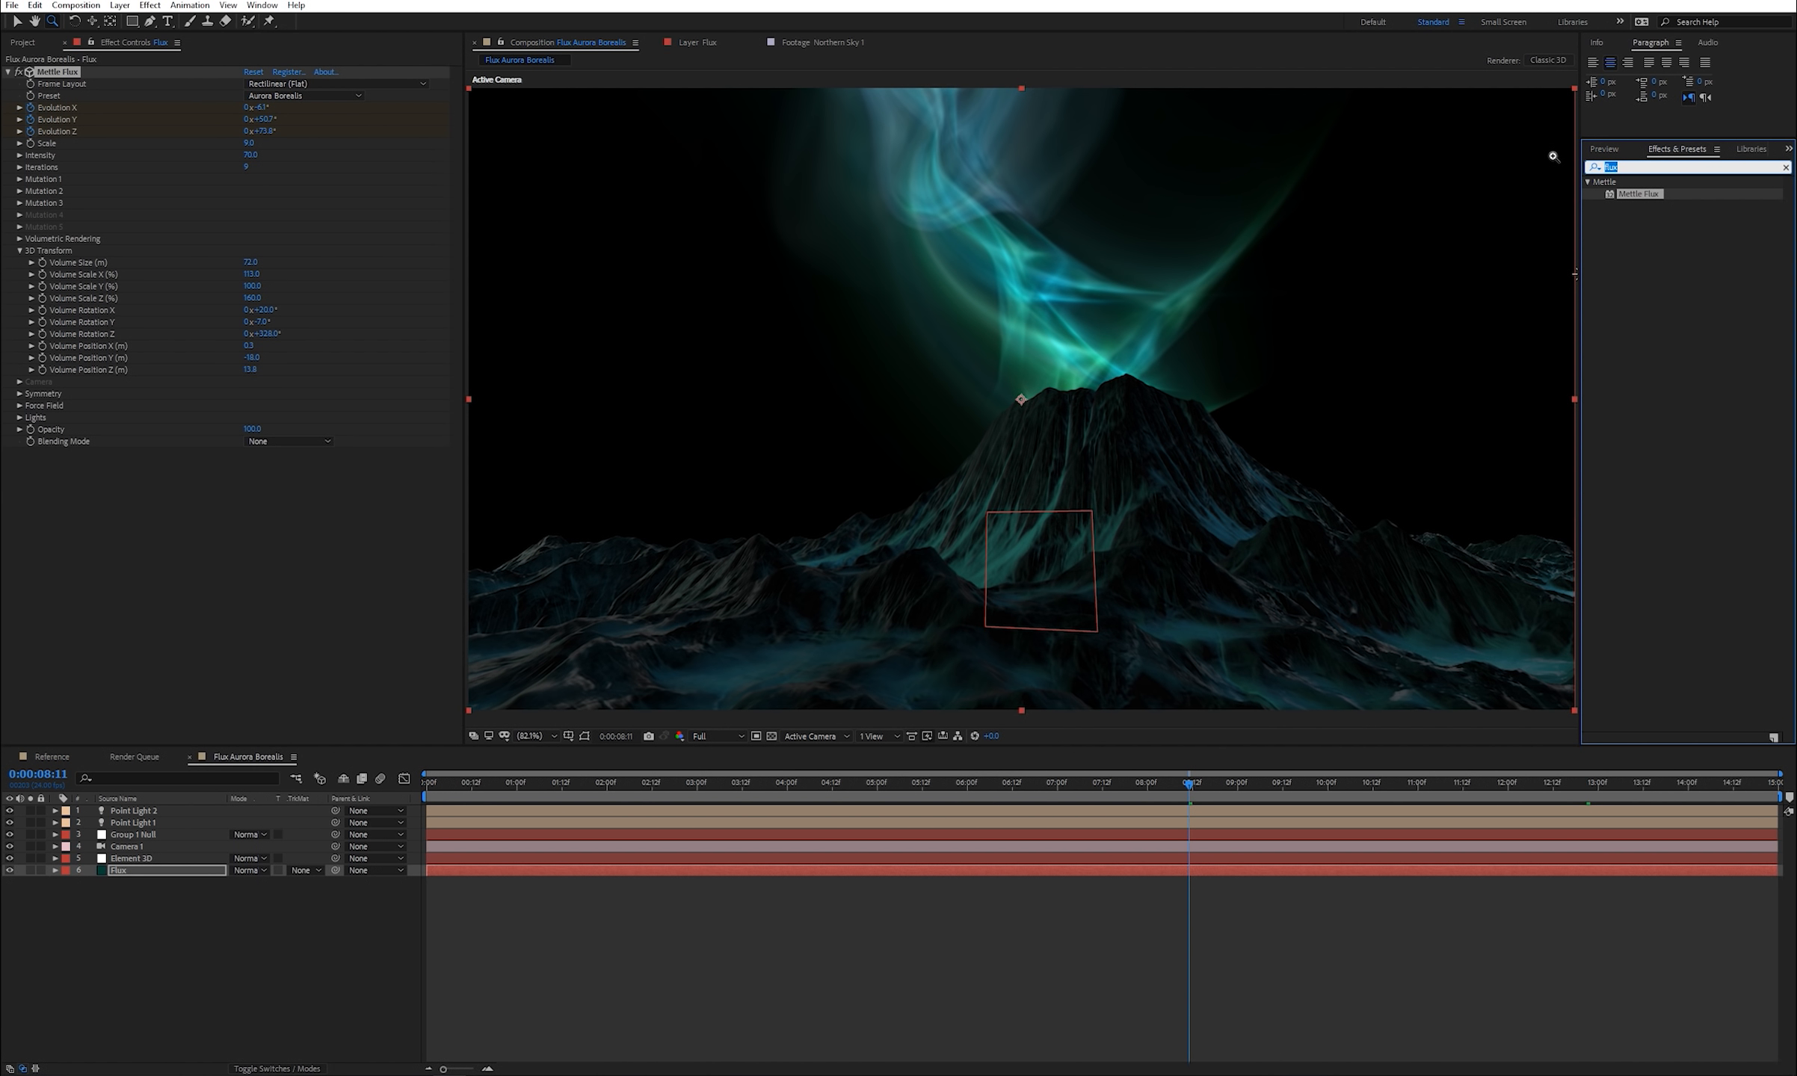
pyautogui.press('BackSpace')
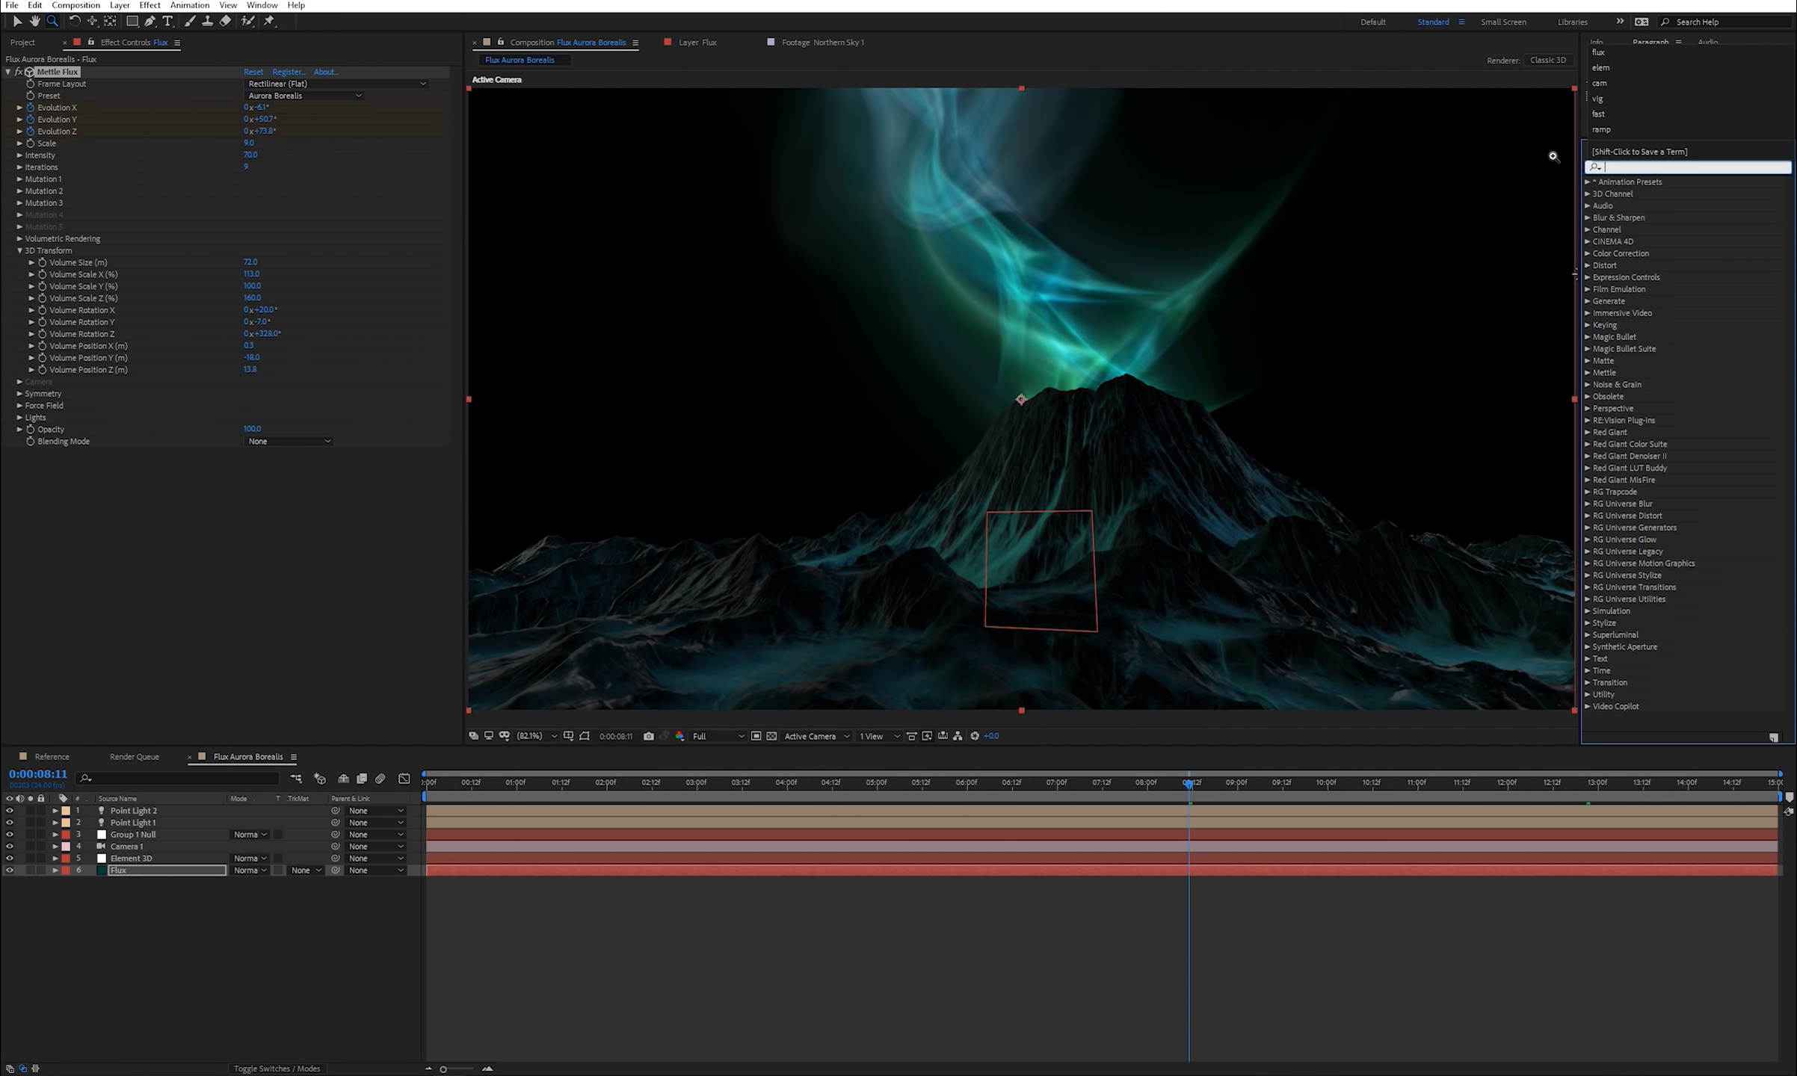
pyautogui.write('dir')
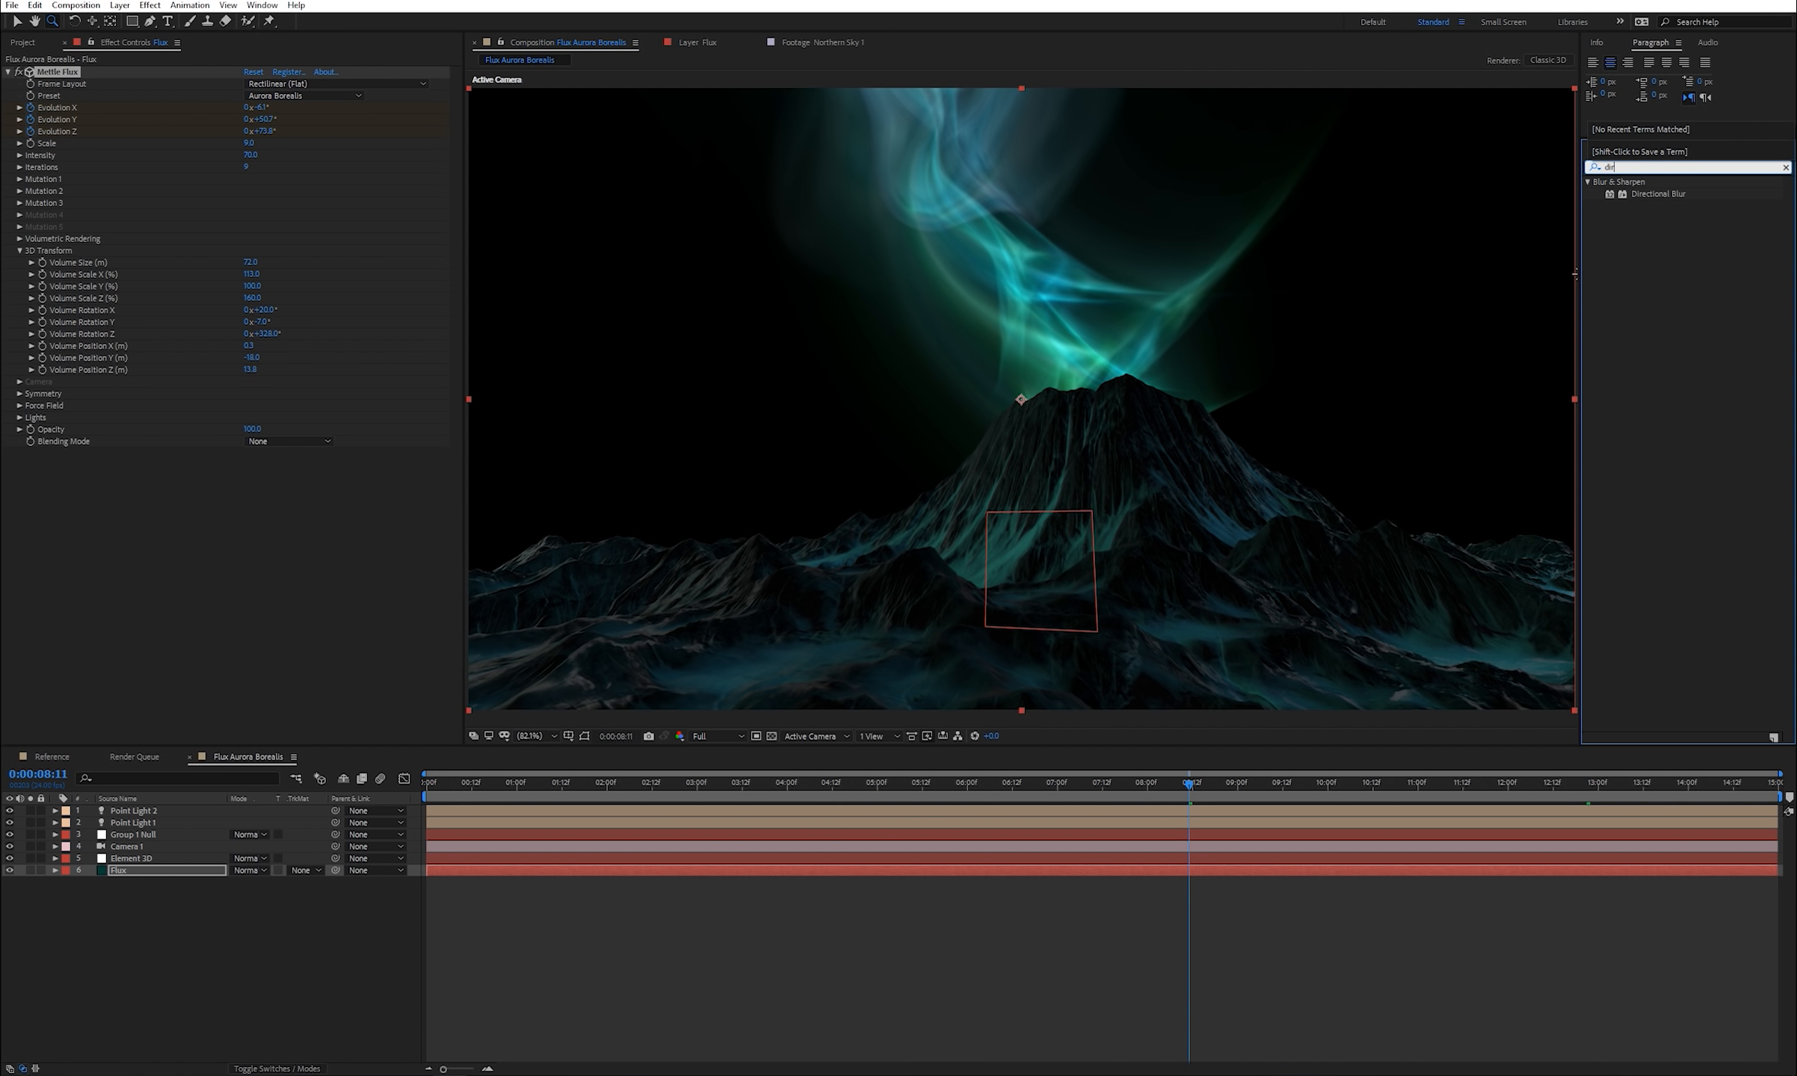
pyautogui.moveTo(1667, 195); pyautogui.dragTo(158, 877)
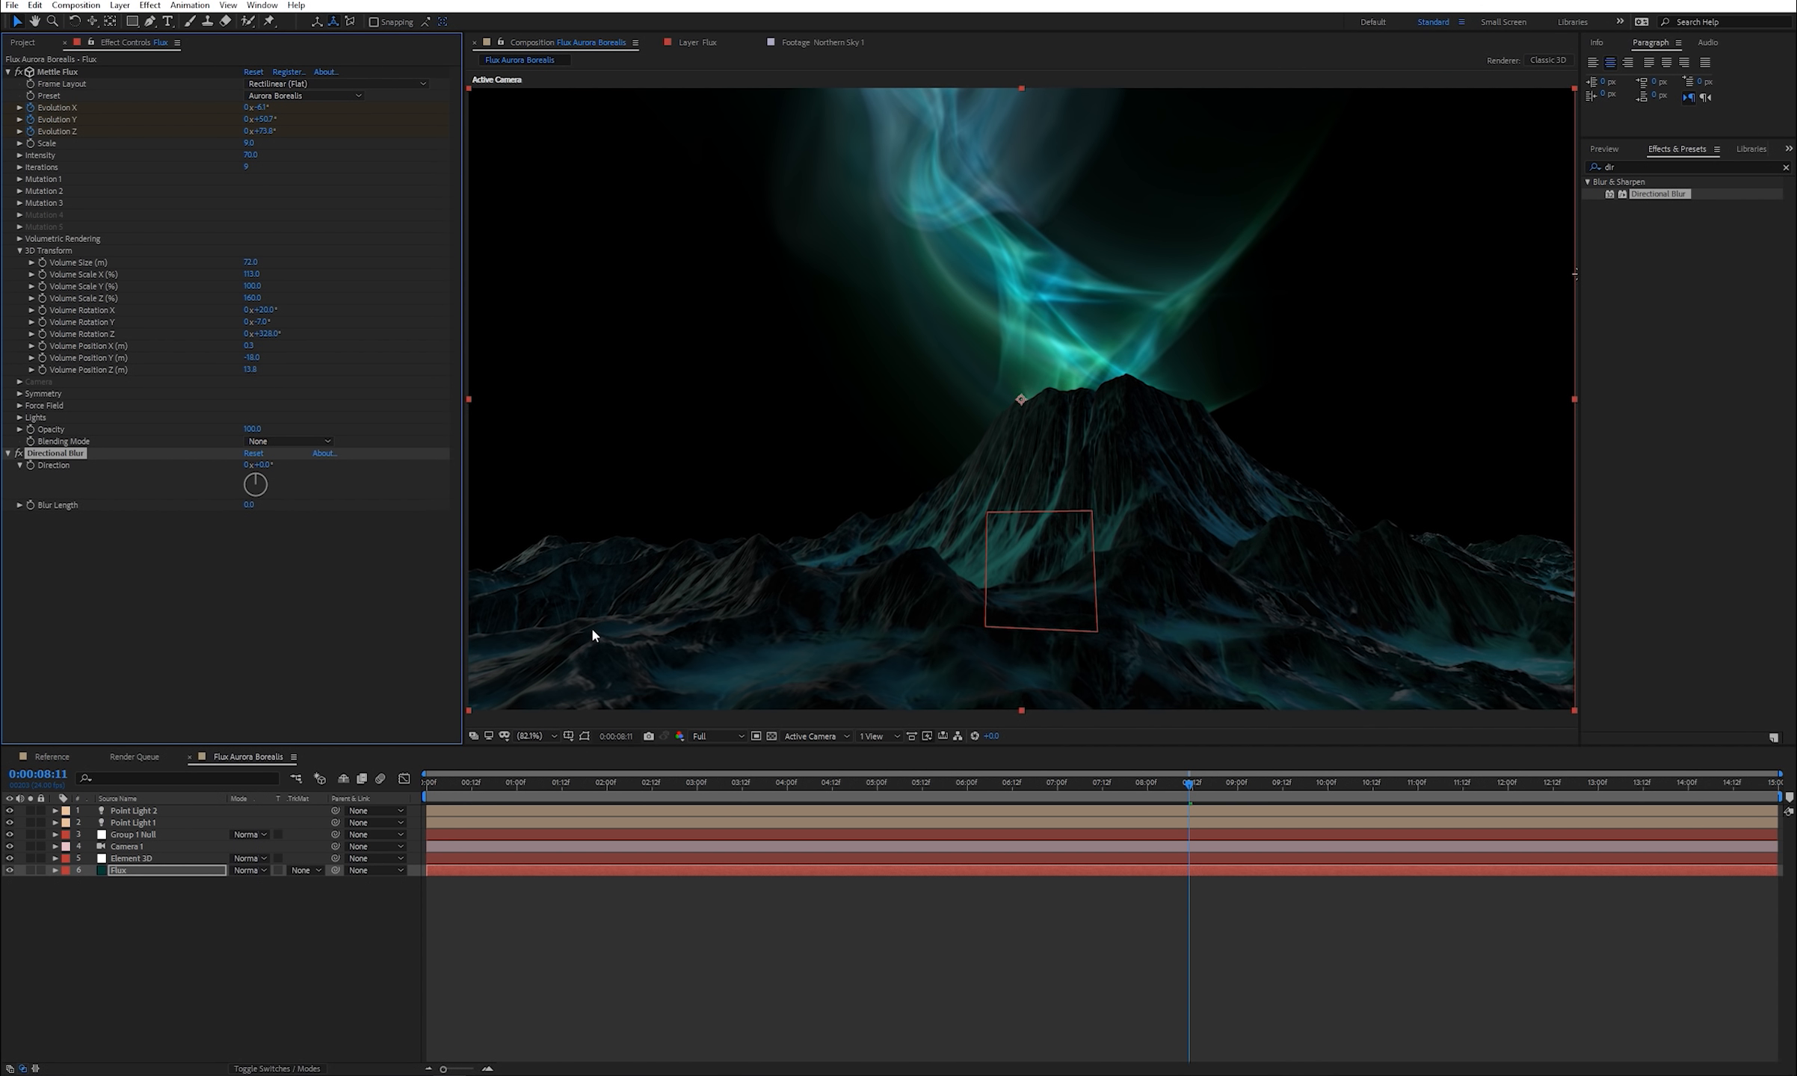
pyautogui.click(249, 508)
pyautogui.write('38')
pyautogui.click(274, 571)
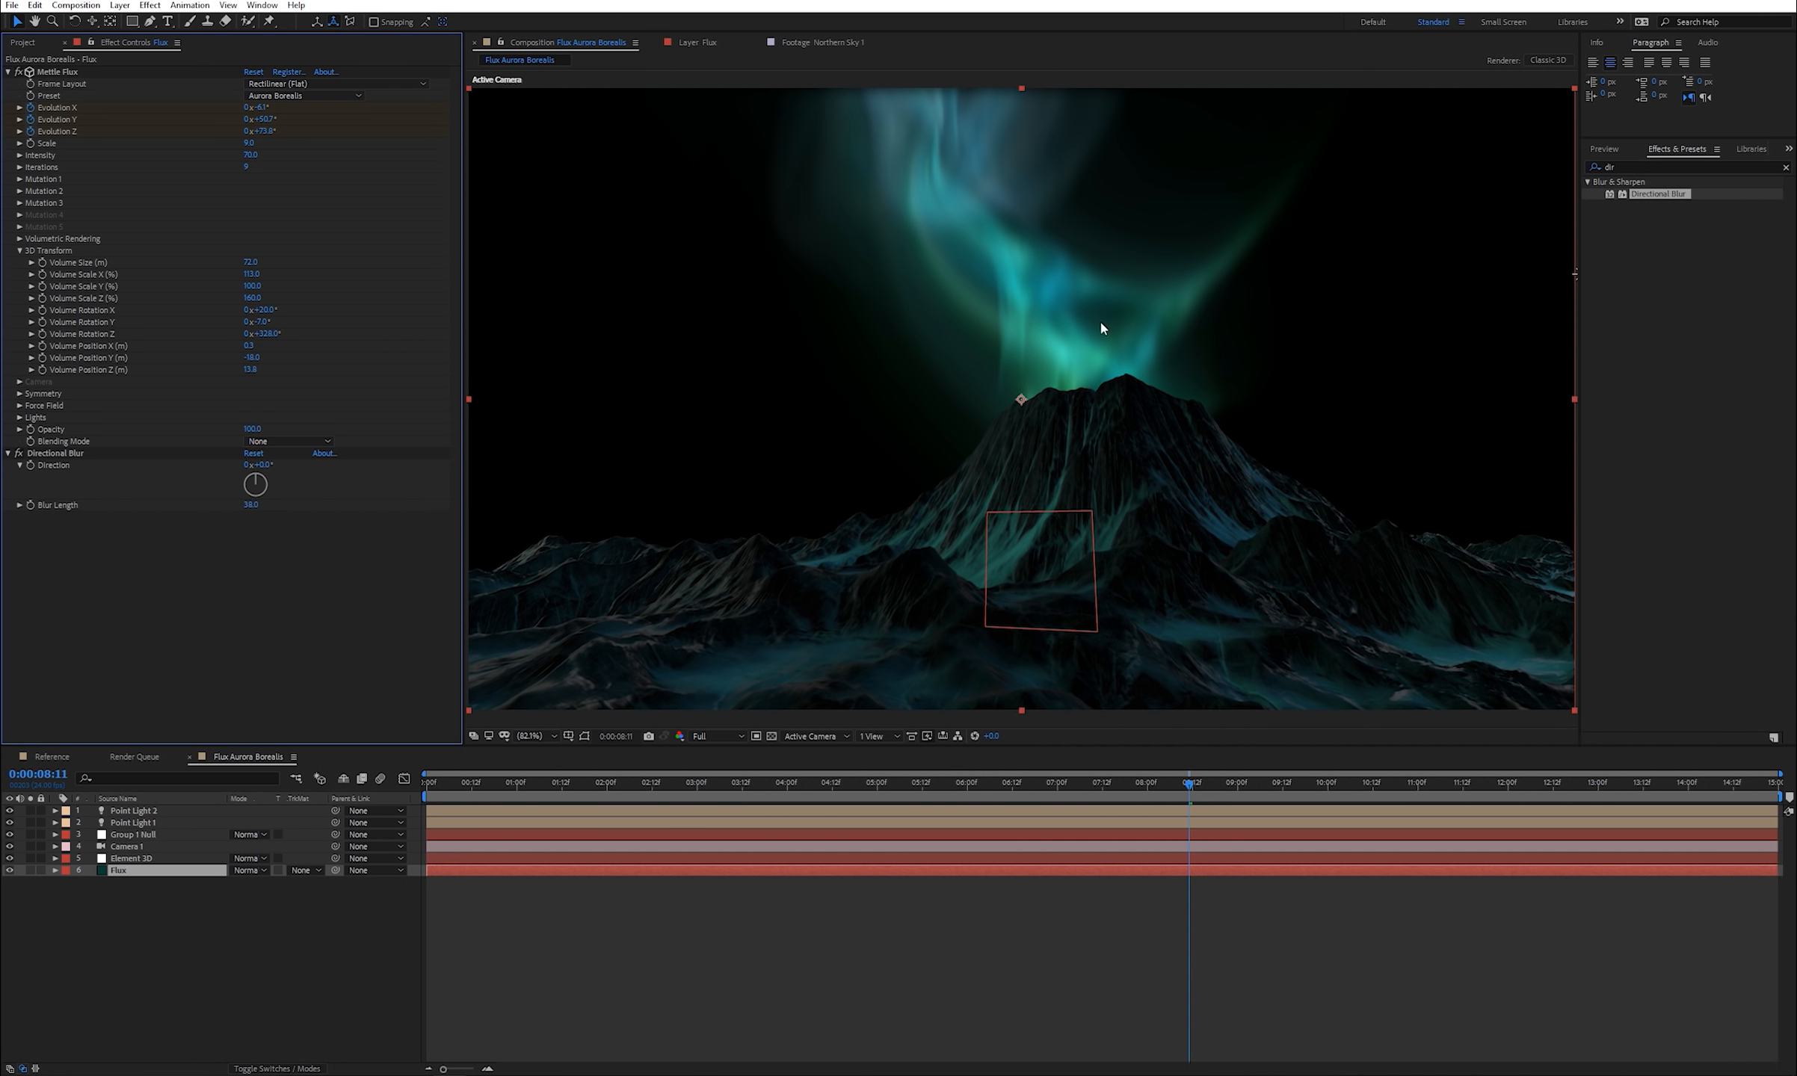
# - Find the Stylize Glow effect and apply it to the Flux layer
pyautogui.moveTo(1209, 797); pyautogui.dragTo(1308, 798)
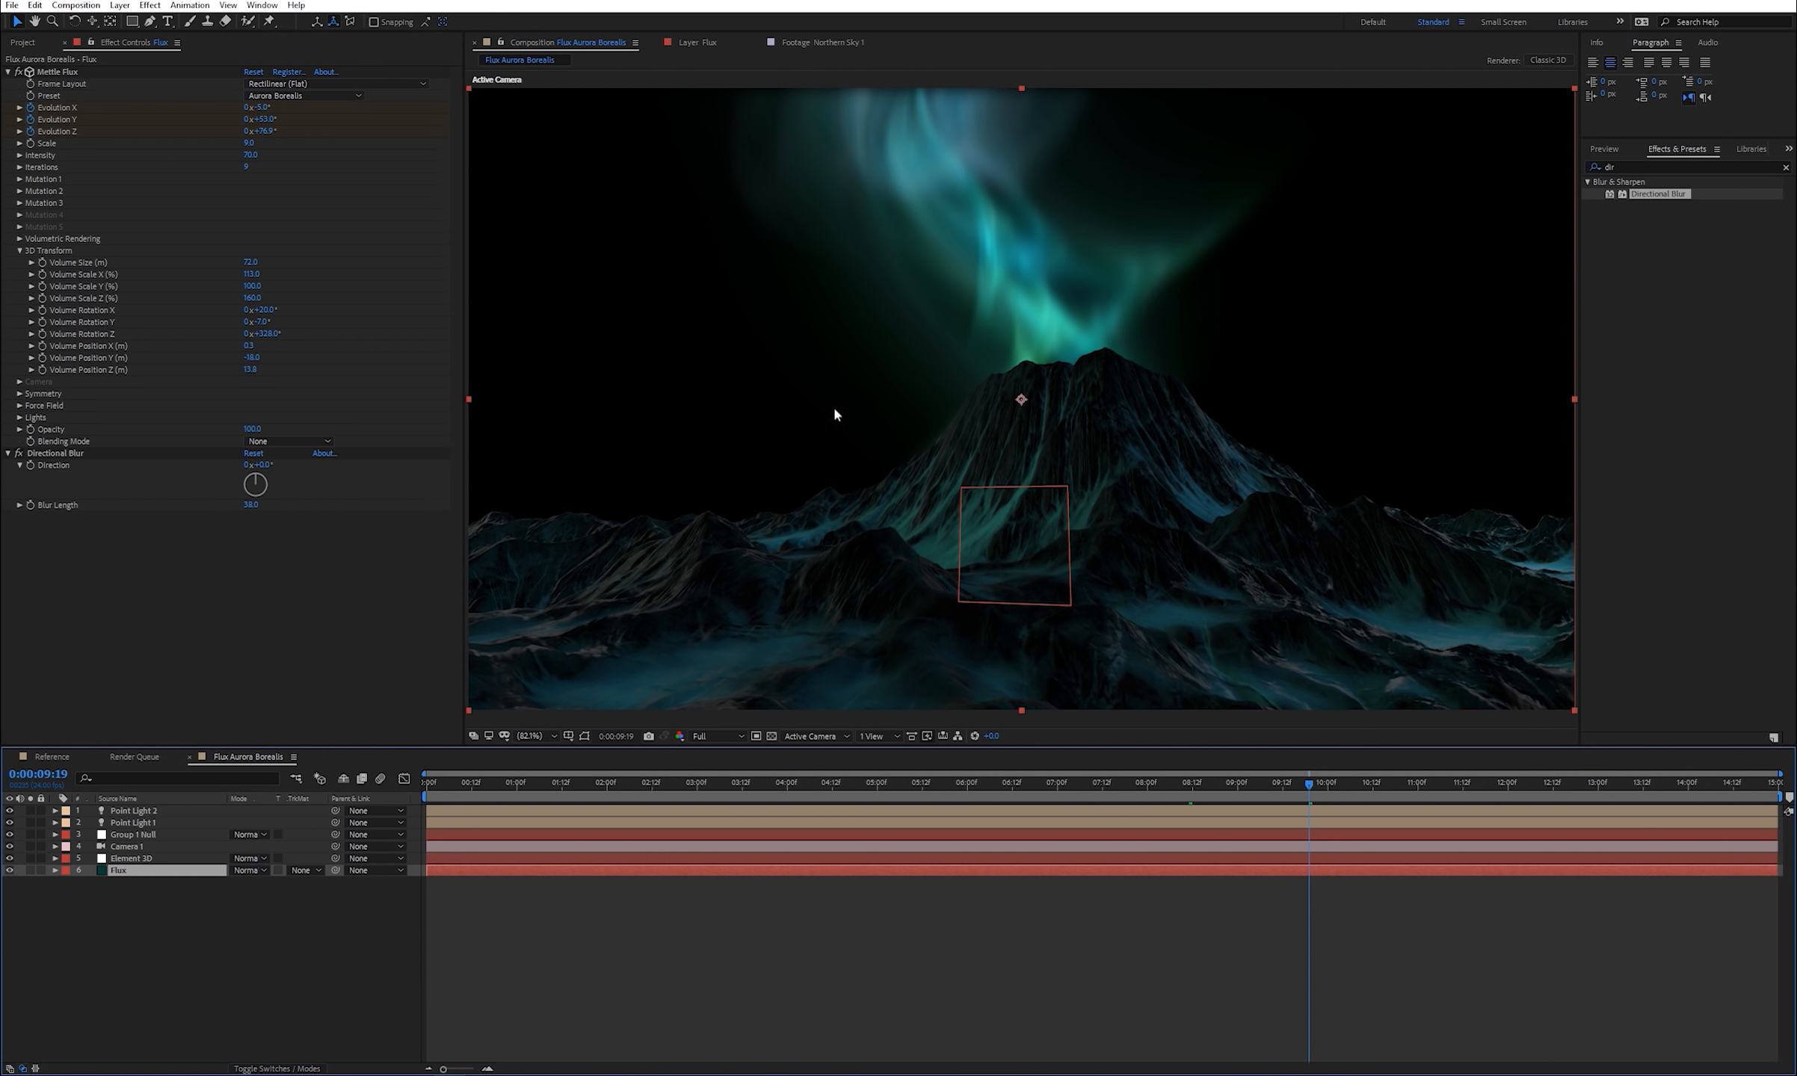
pyautogui.click(1626, 169)
pyautogui.write('glow')
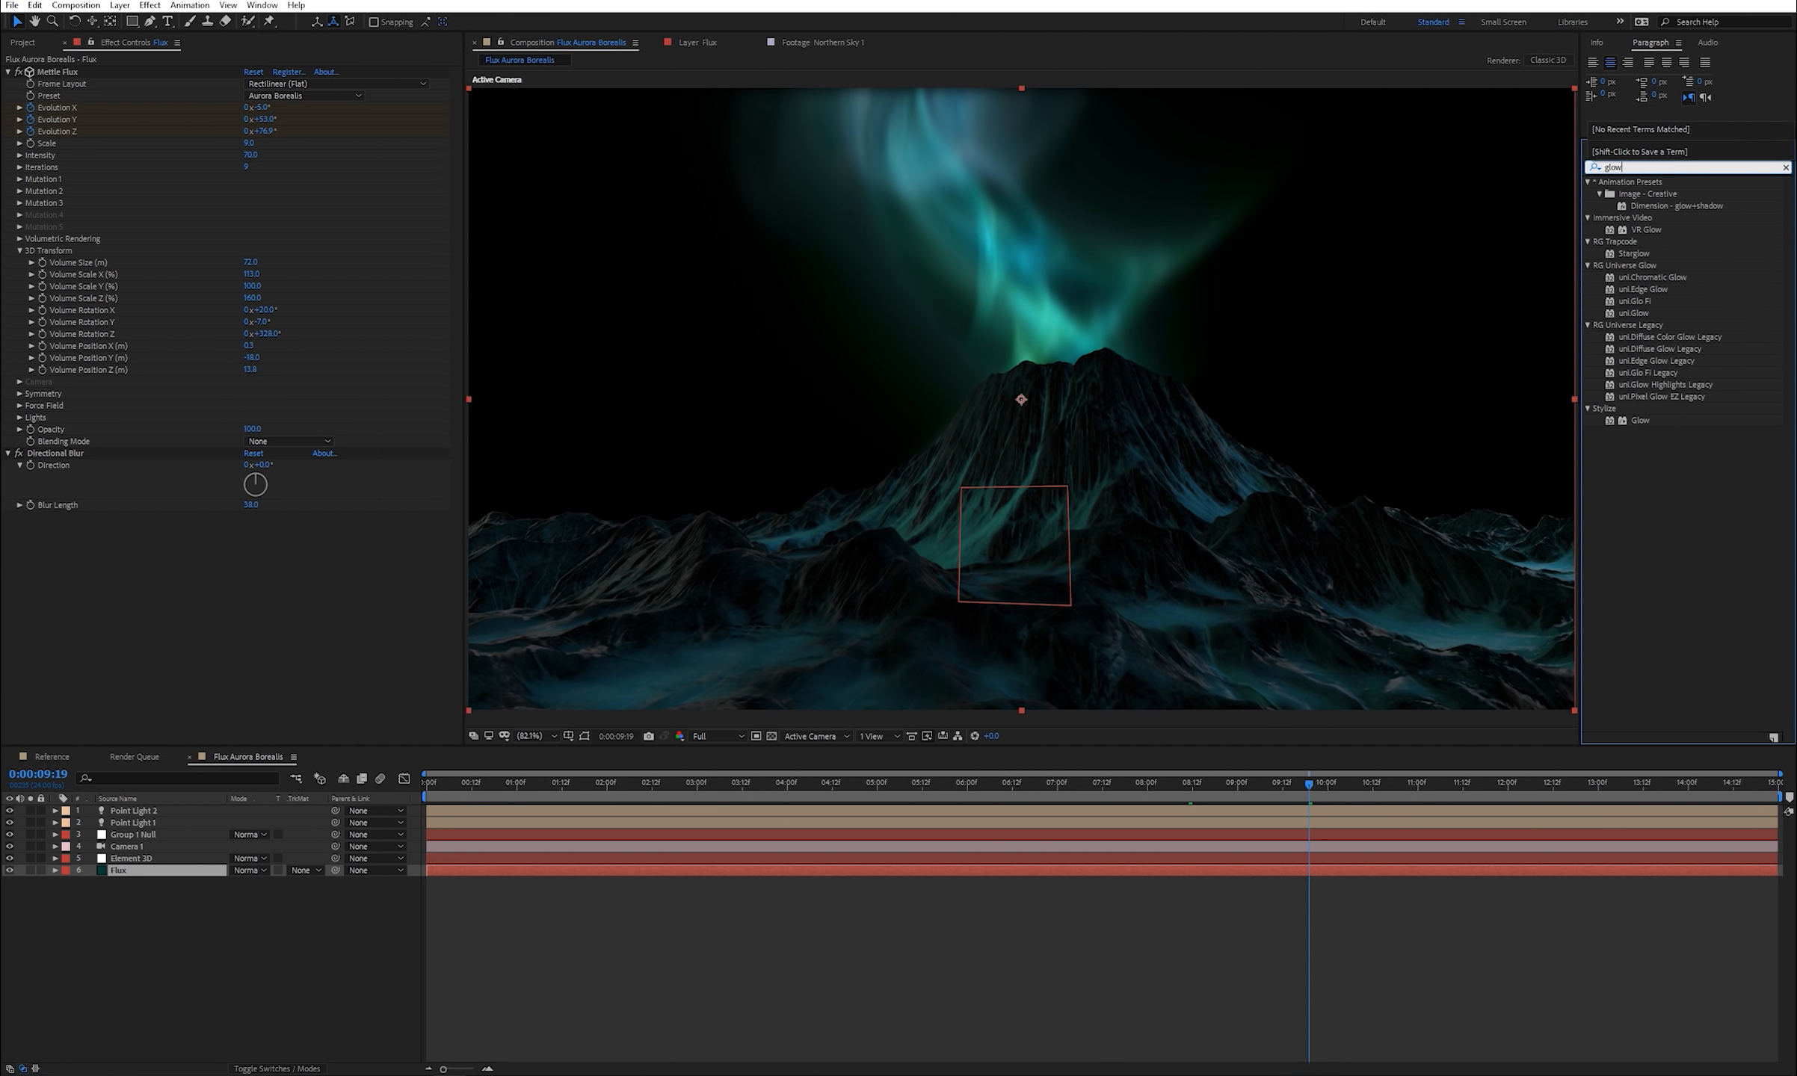
pyautogui.moveTo(1648, 396); pyautogui.dragTo(1457, 433)
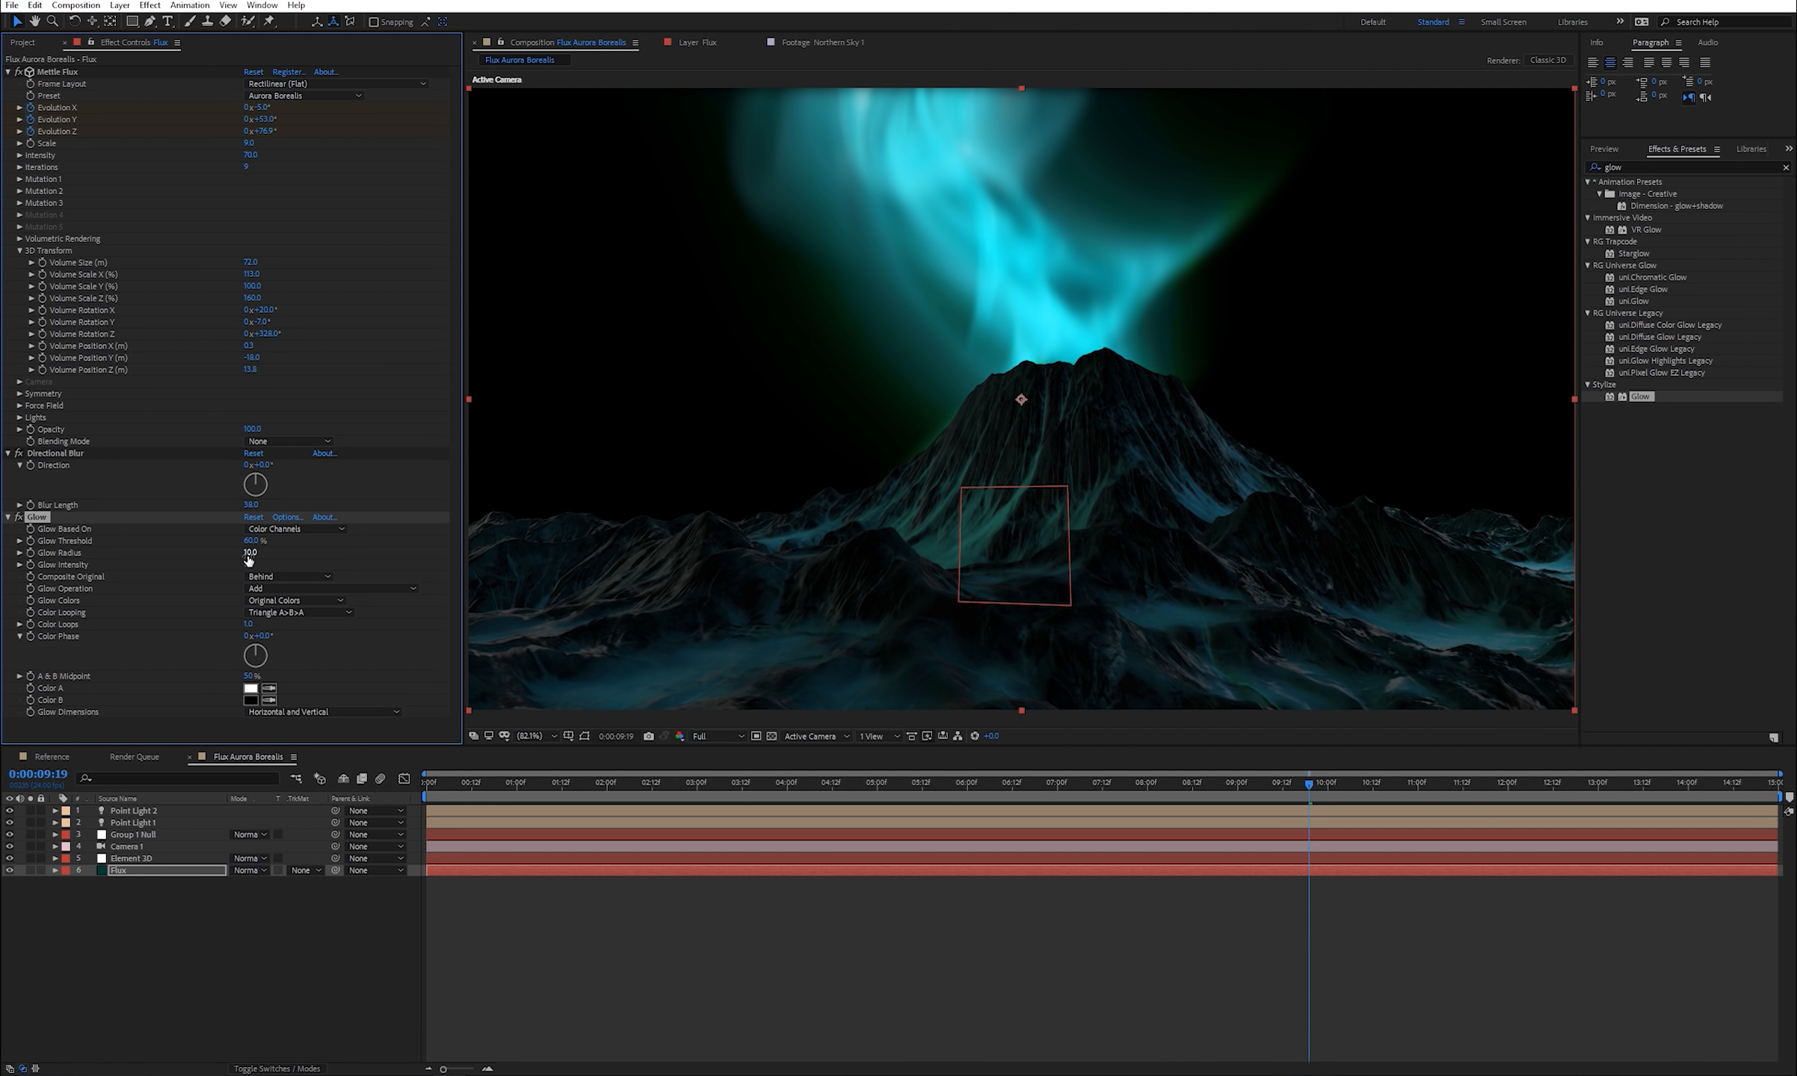
# - Tune the Flux layer's Stylize Glow by greatly raising Glow Radius, lowering Glow Intensity and adjusting Glow Threshold
pyautogui.moveTo(249, 553); pyautogui.dragTo(586, 542)
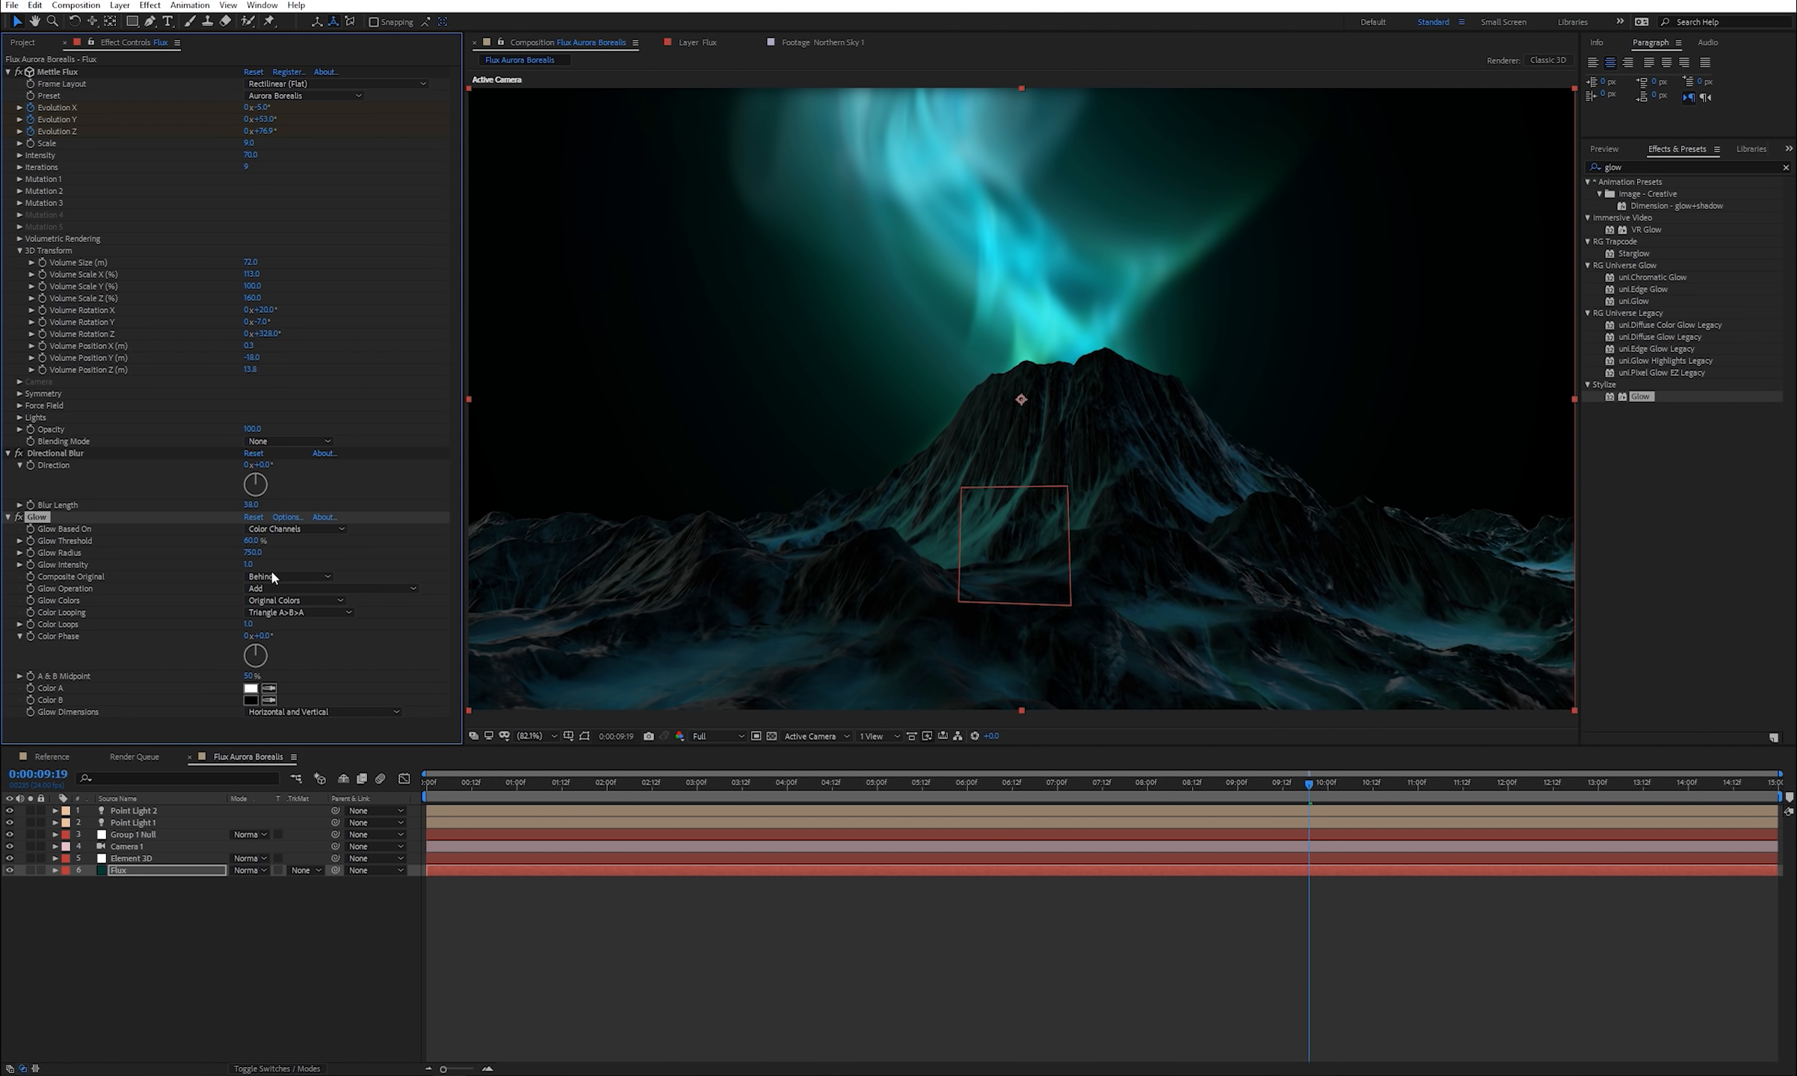
pyautogui.moveTo(248, 564); pyautogui.dragTo(400, 531)
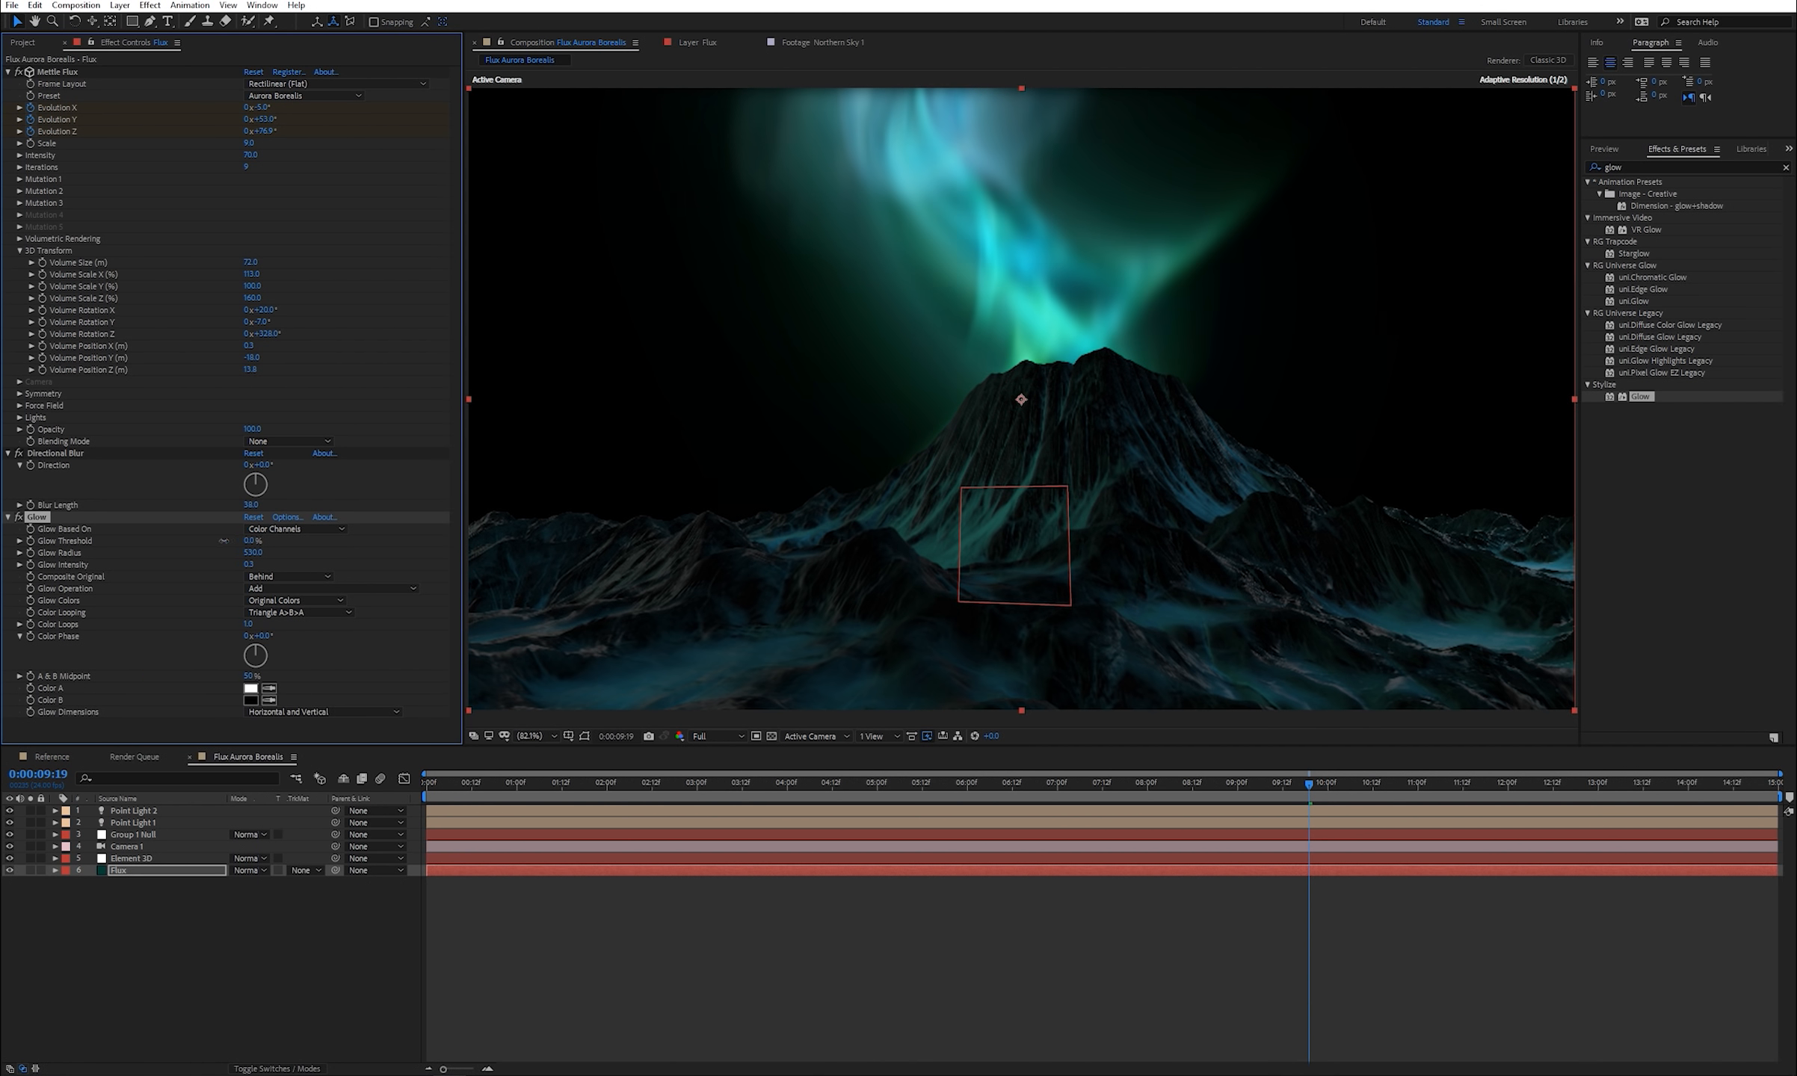
pyautogui.moveTo(248, 564); pyautogui.dragTo(307, 556)
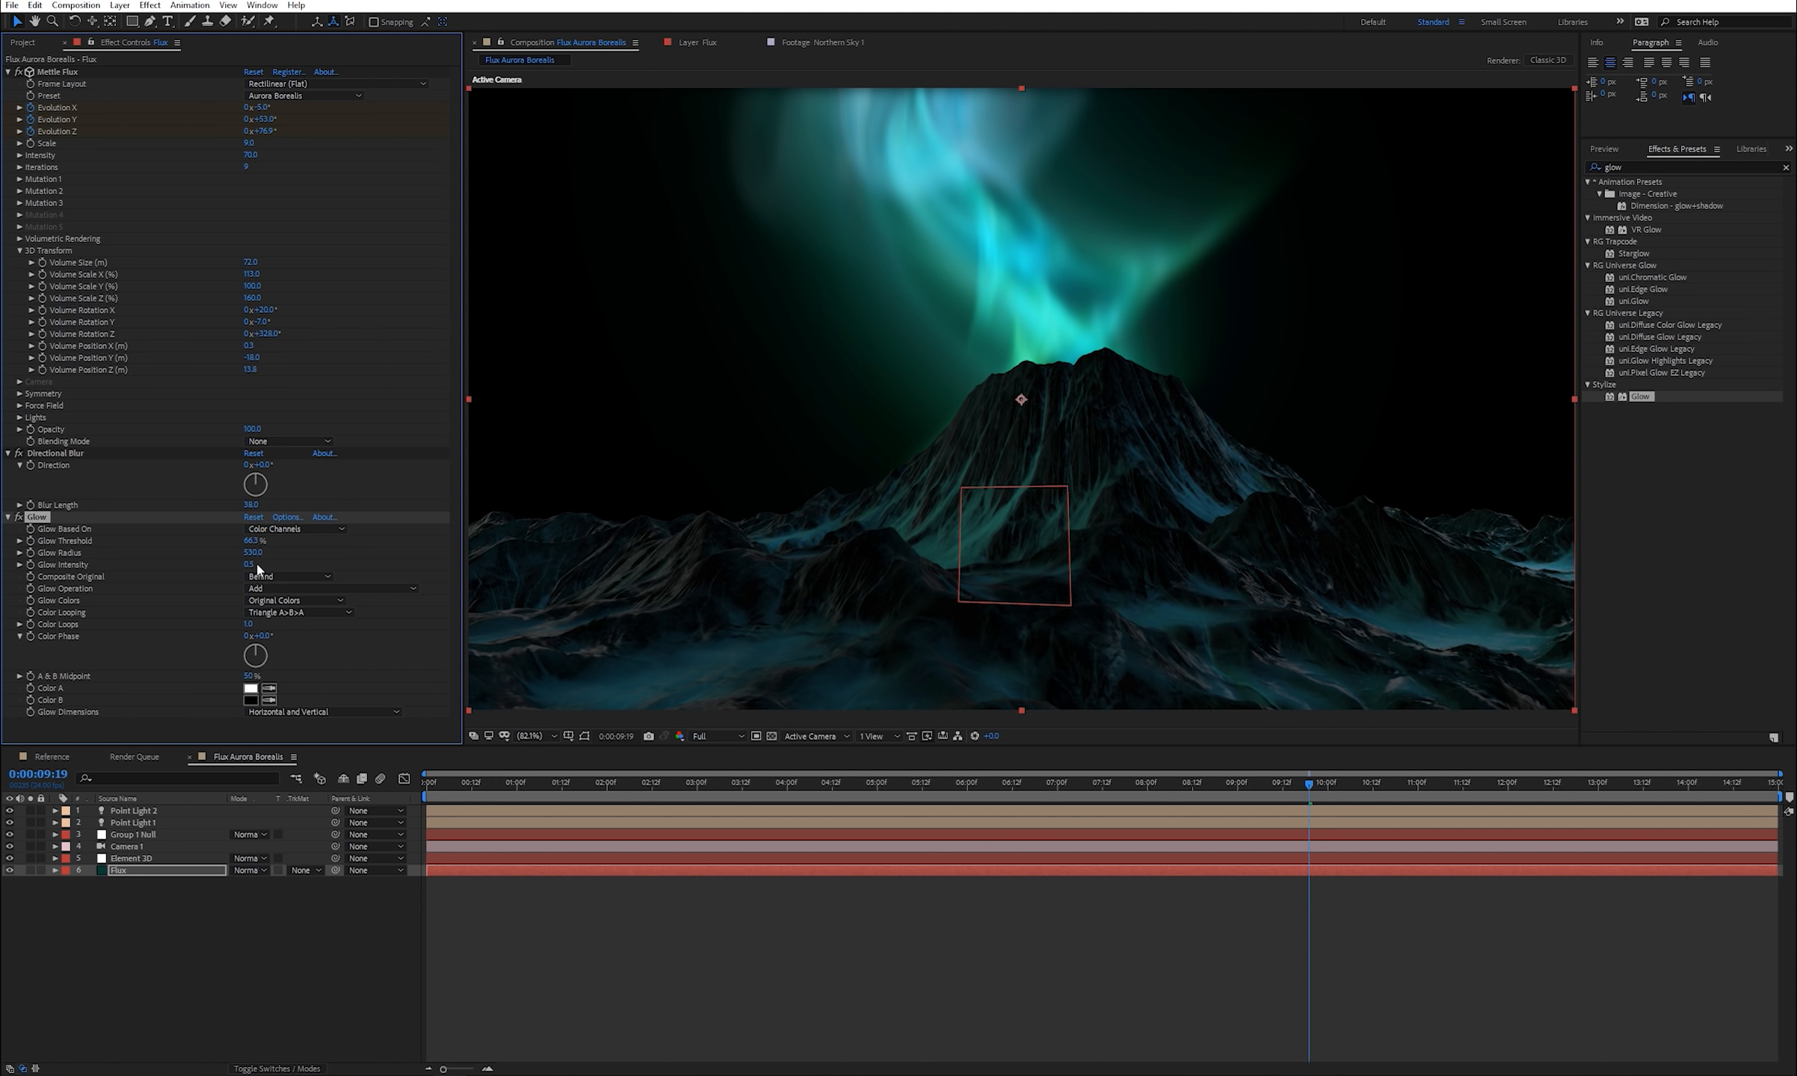
pyautogui.moveTo(251, 566); pyautogui.dragTo(177, 577)
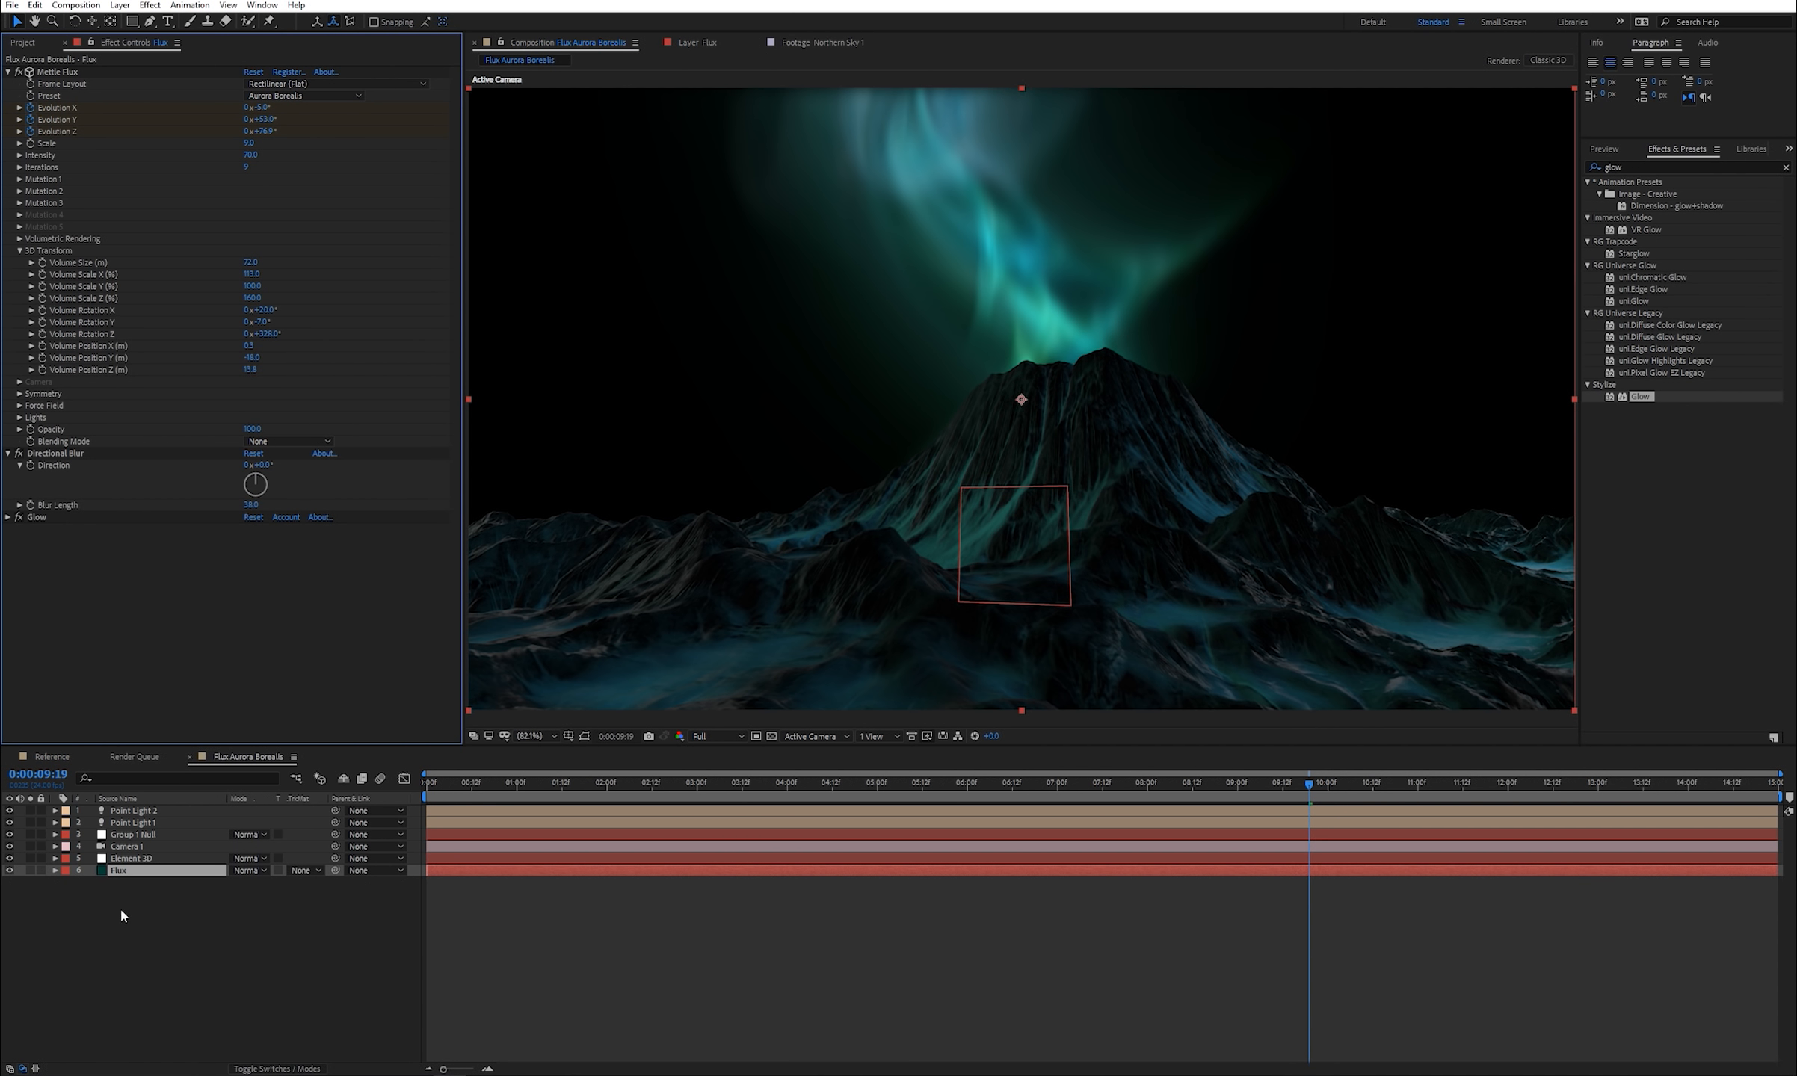
# - Duplicate the Flux layer as "Flux Left" and shift its volume sideways by lowering Volume Position X to about -23 m
pyautogui.hotkey('ctrl', 'd')
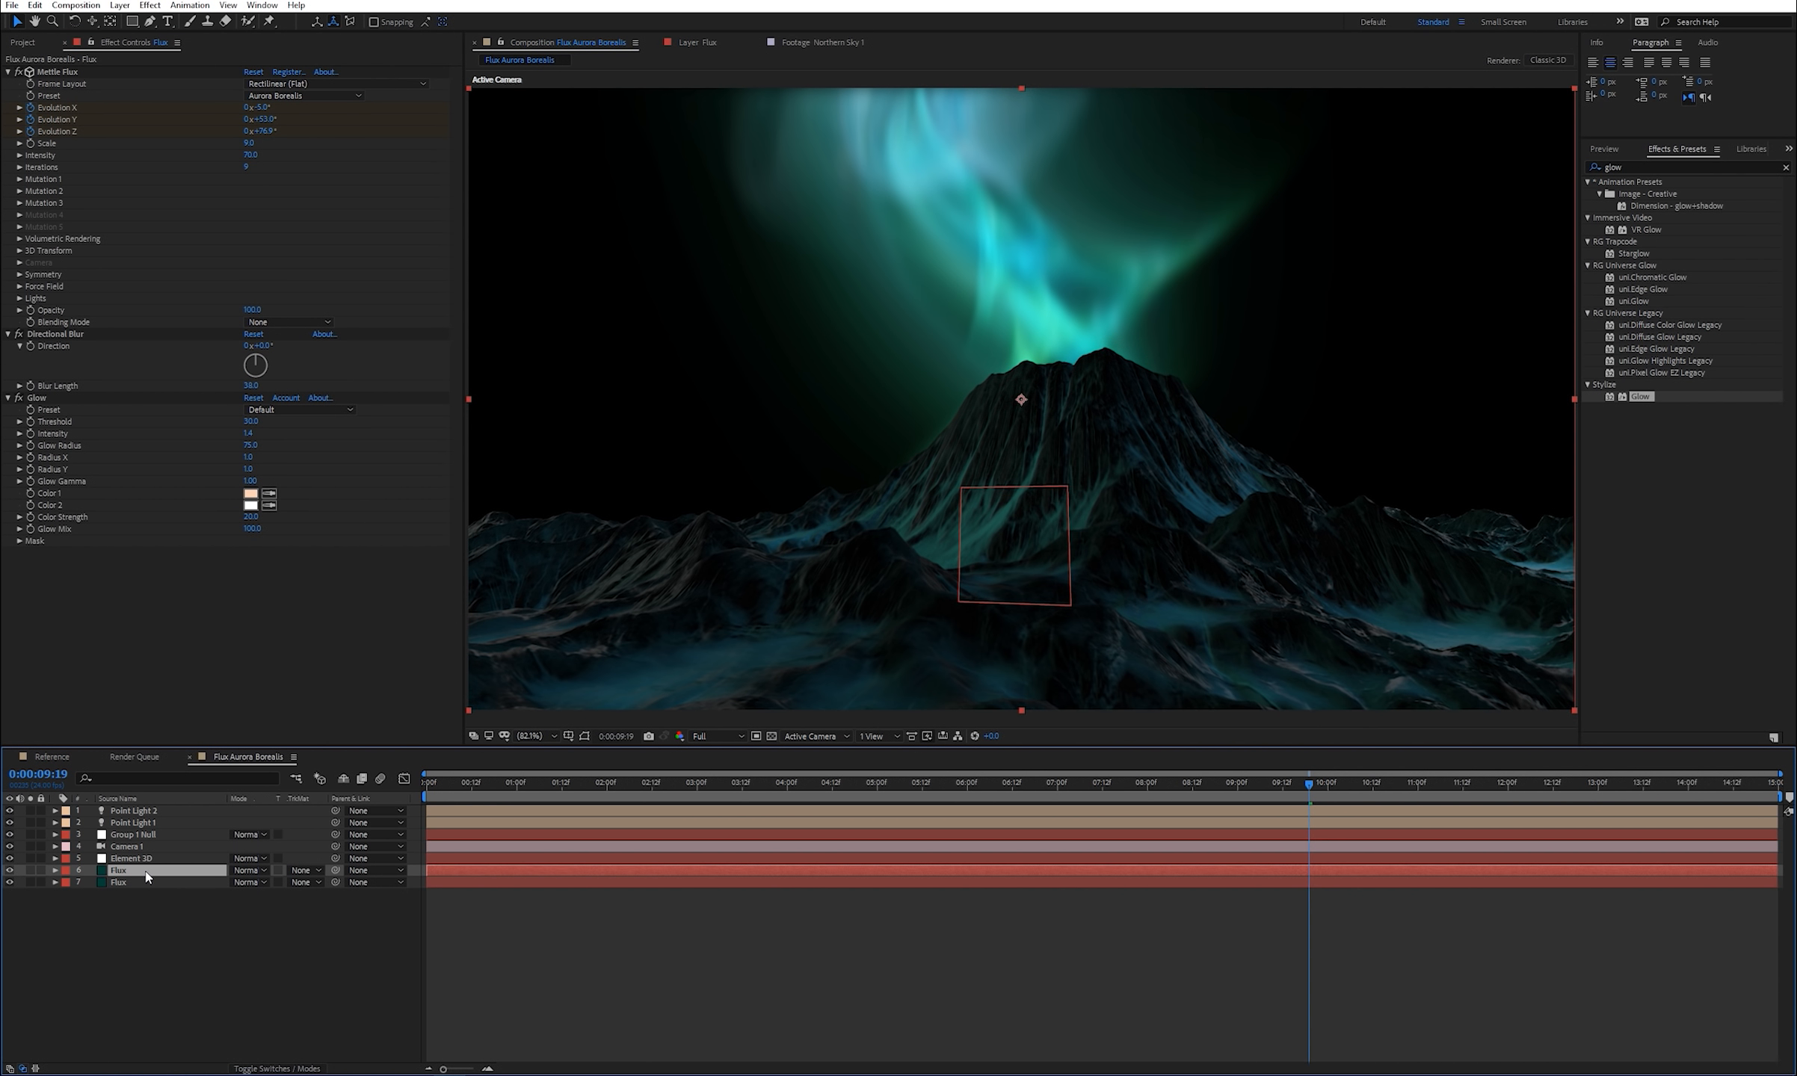
pyautogui.hotkey('ctrl', 'y')
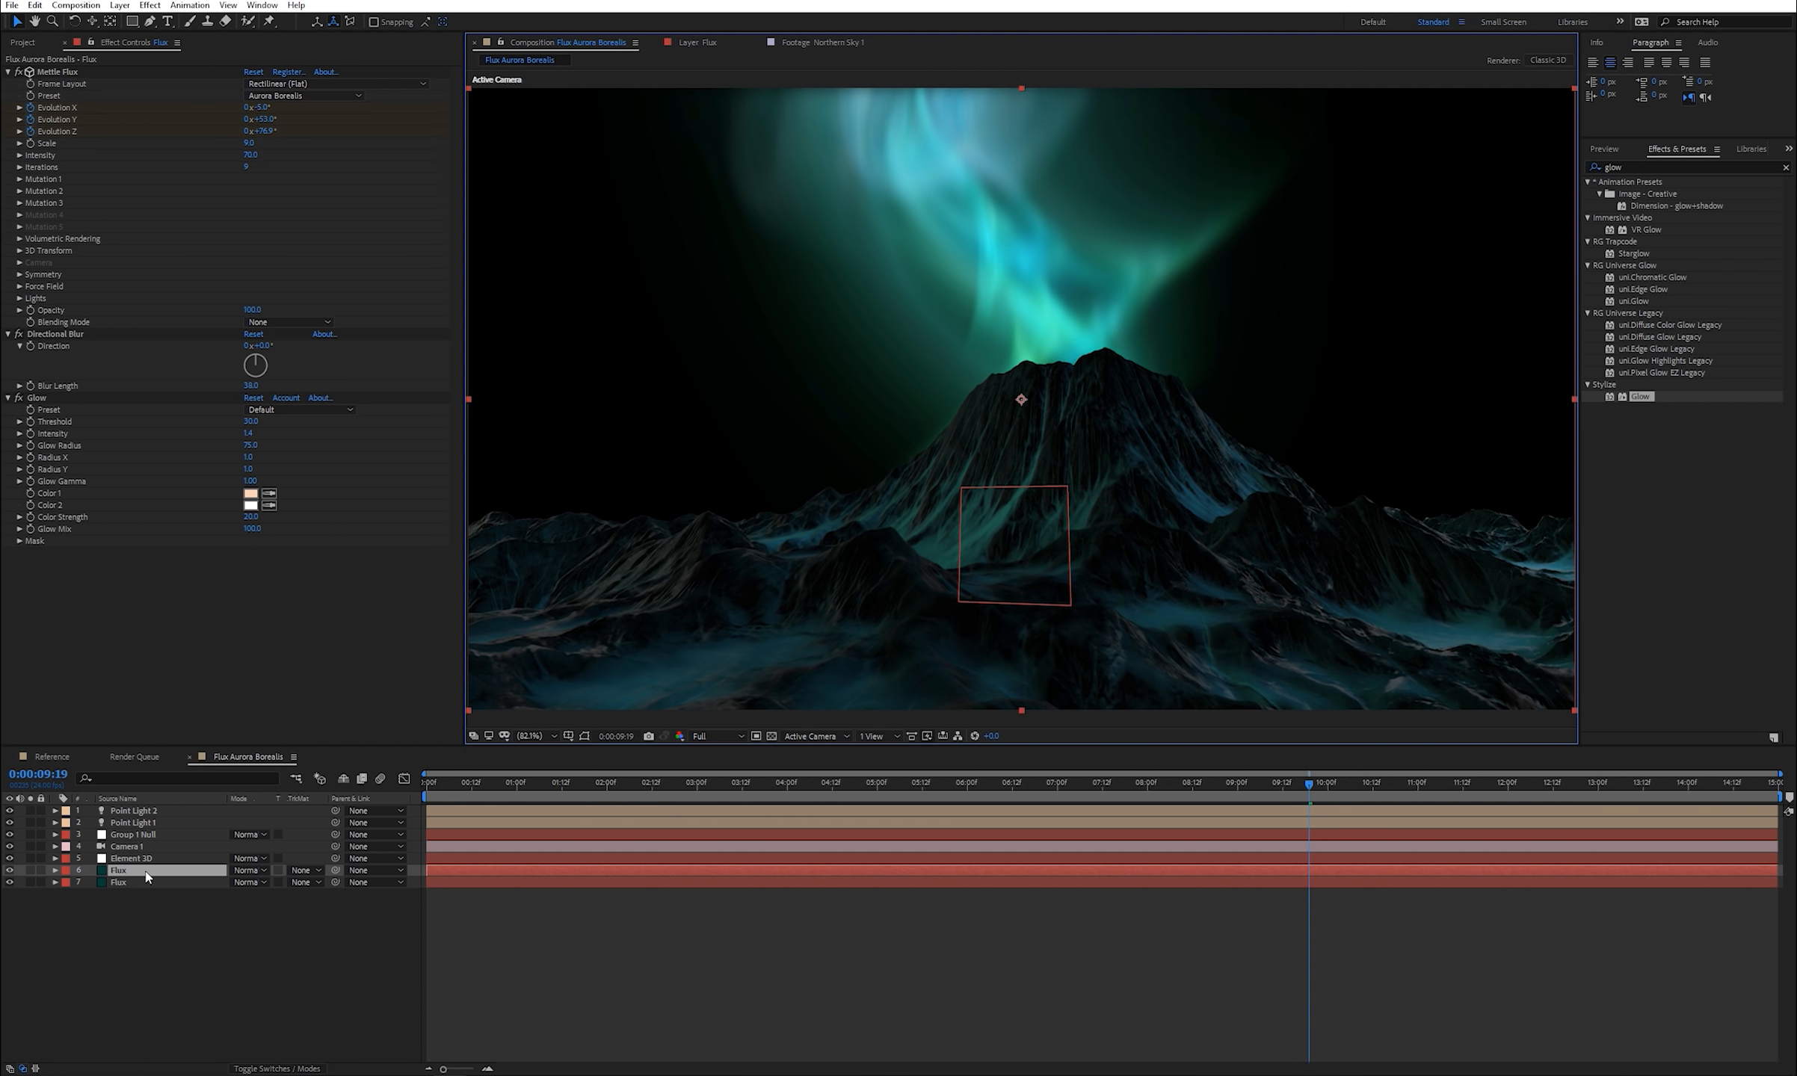
pyautogui.click(146, 874)
pyautogui.press('Return')
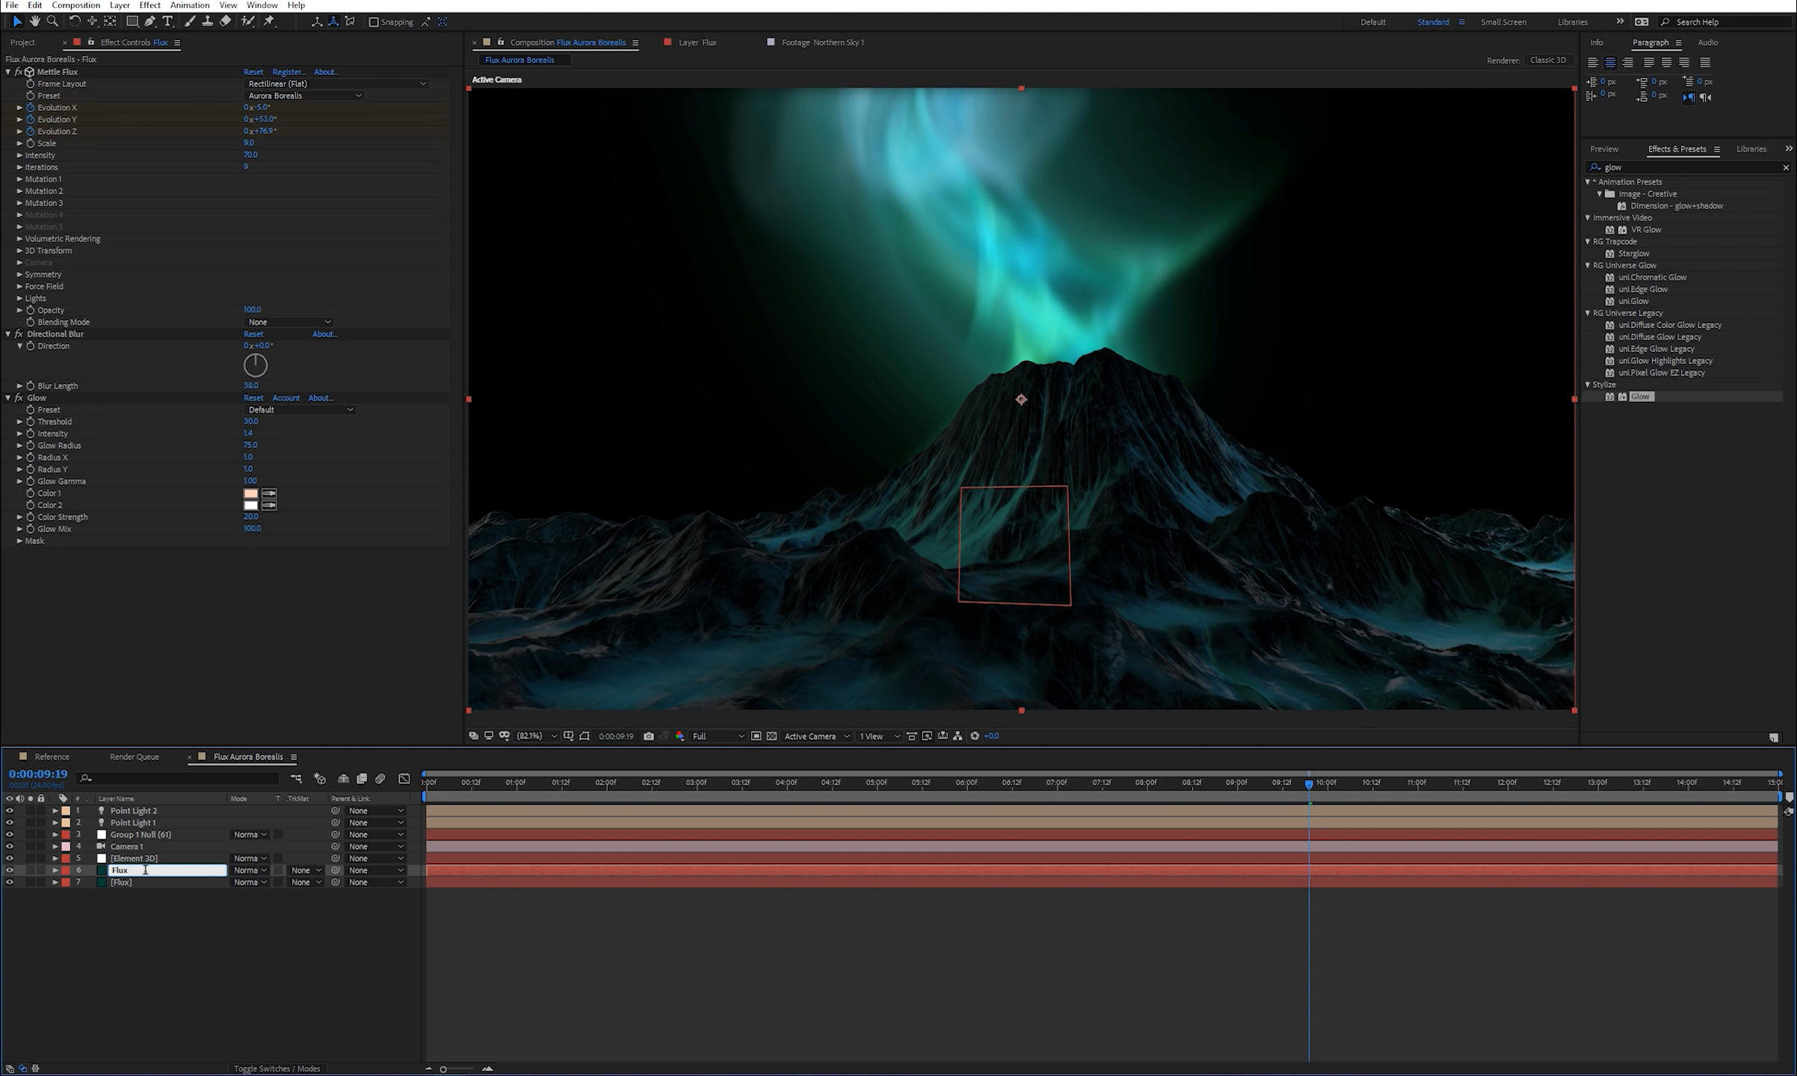
pyautogui.write('Left')
pyautogui.press('Return')
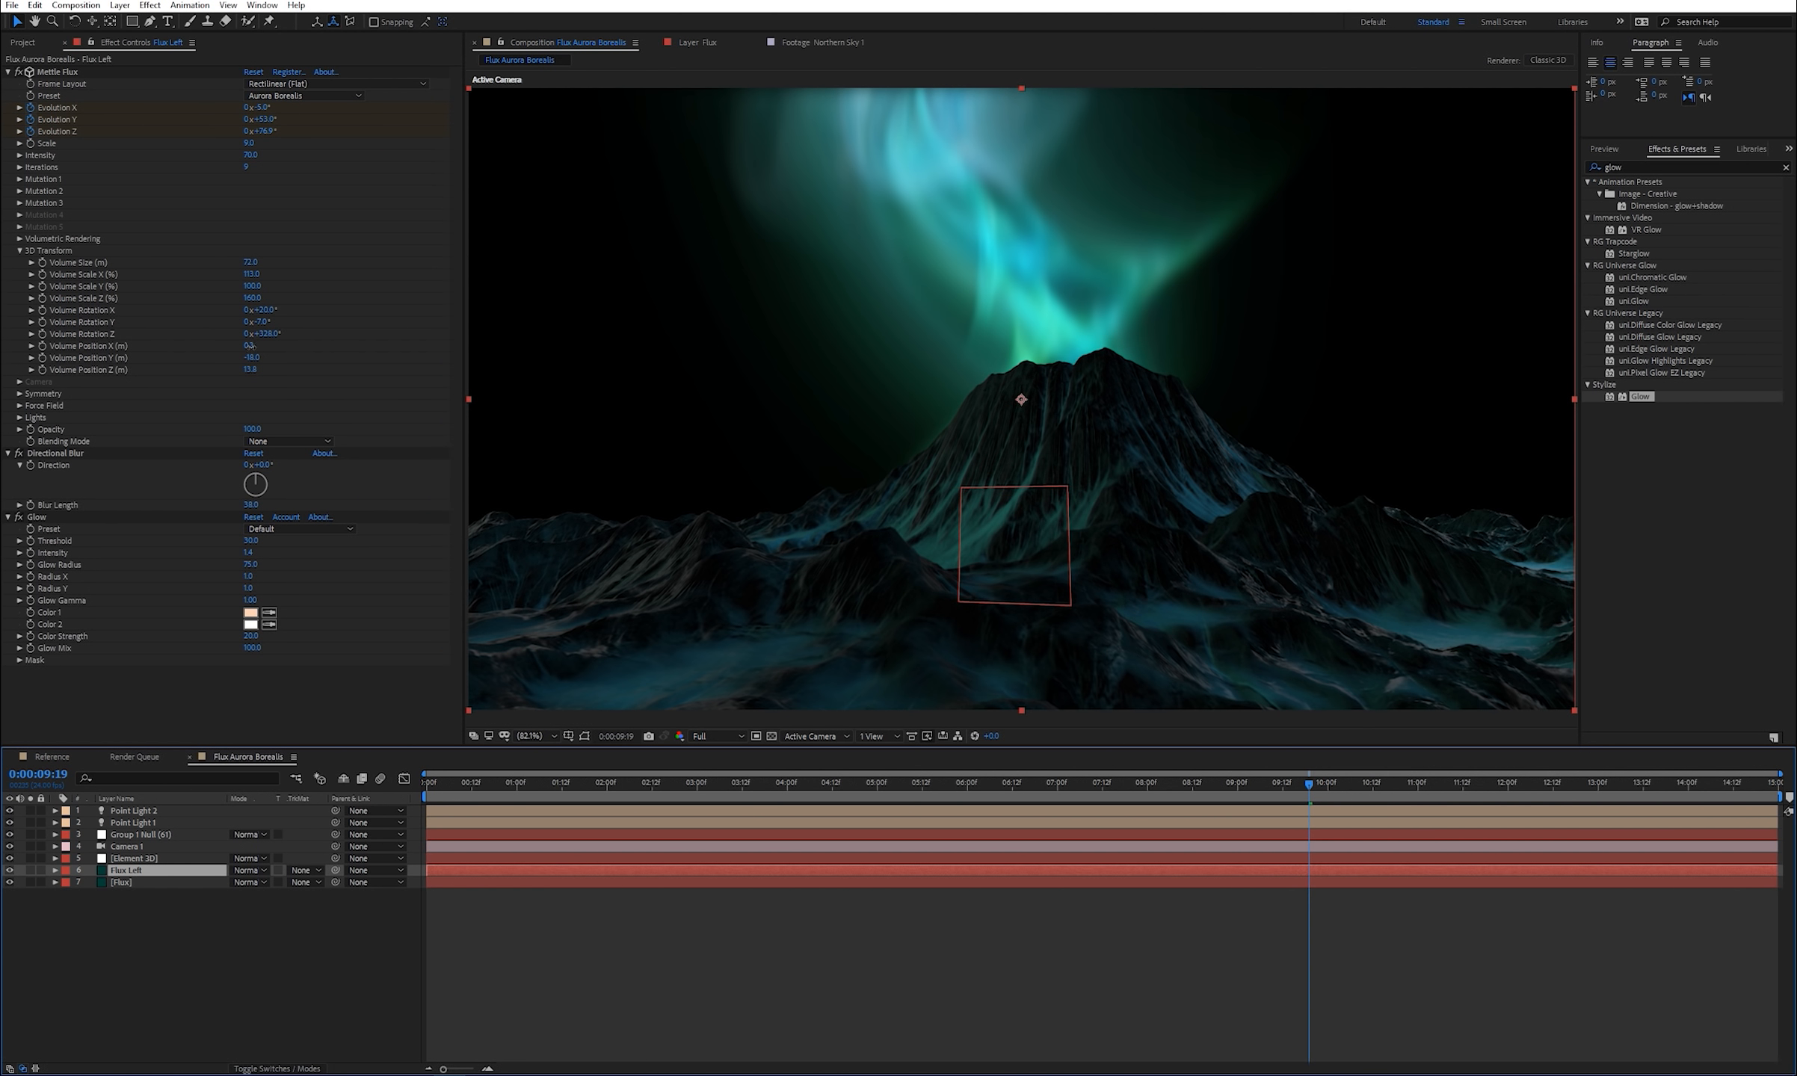
pyautogui.moveTo(249, 349); pyautogui.dragTo(106, 367)
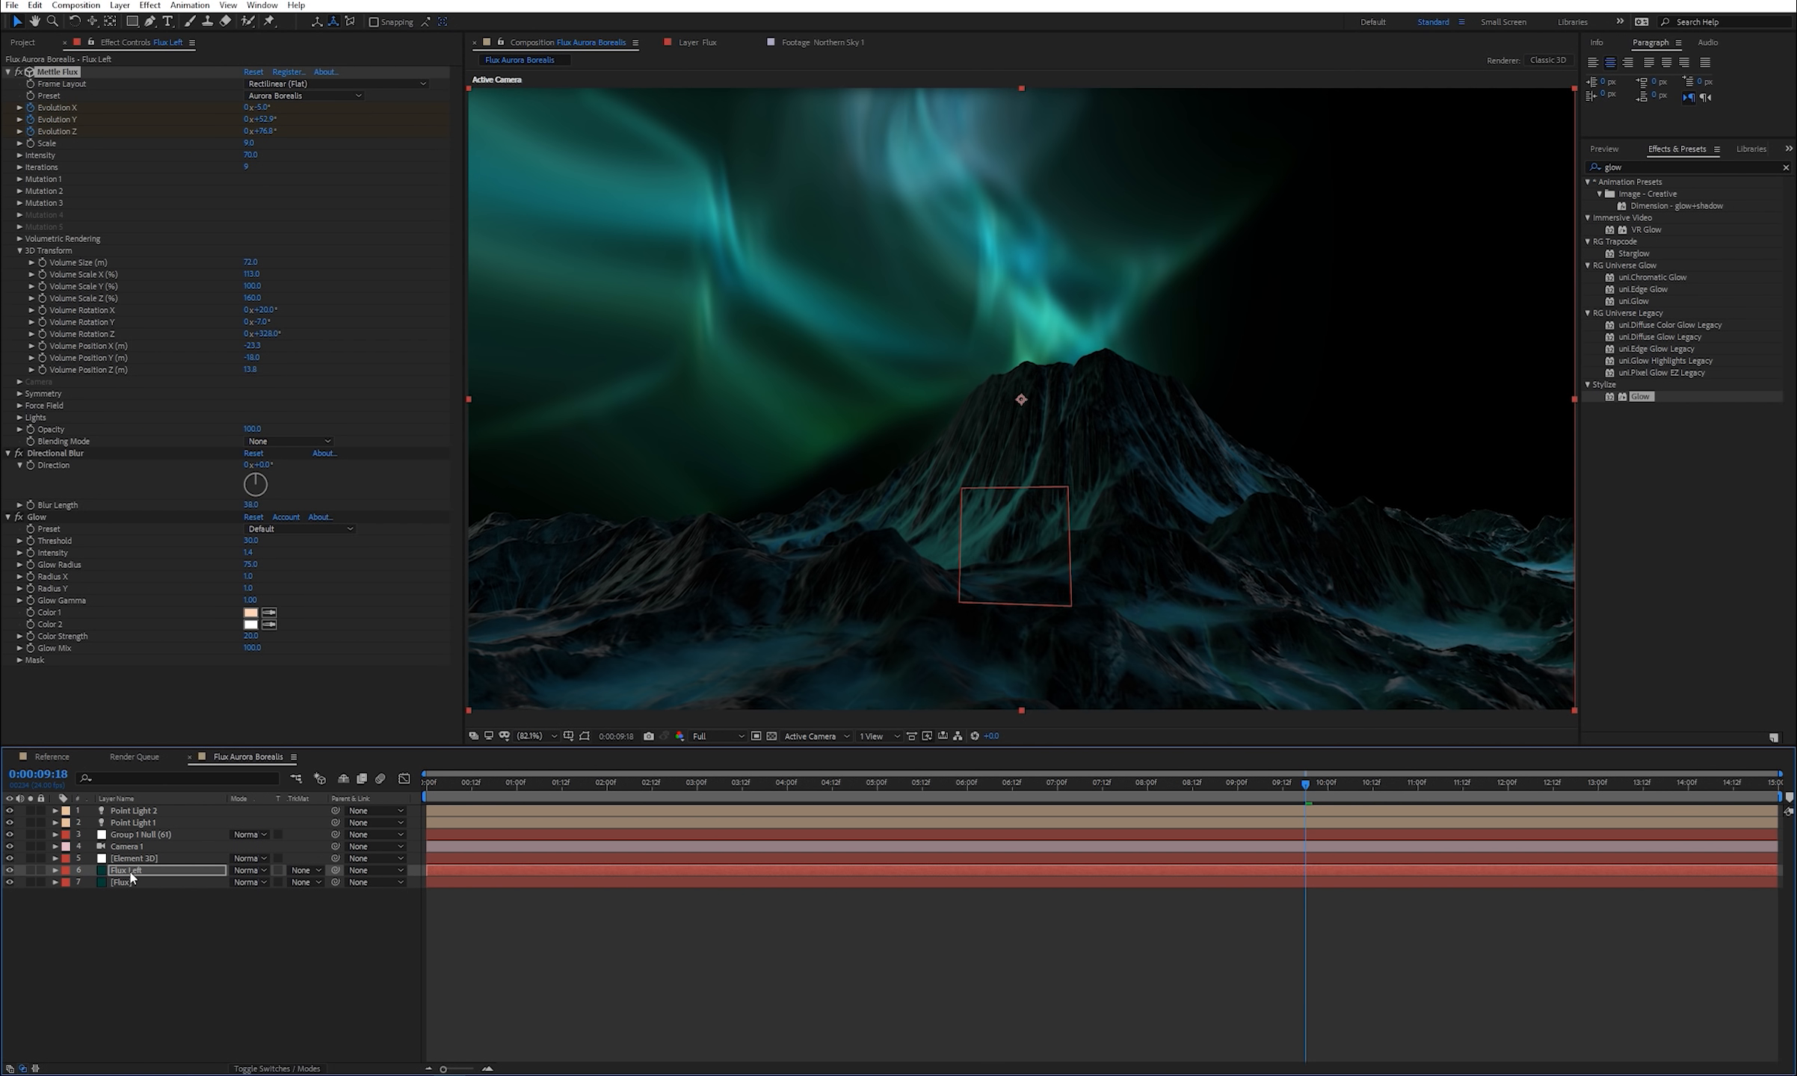
# - Set Flux Left's end keyframes at 0:00:14:23 to Evolution X 17, Evolution Y 66 and Evolution Z 100
pyautogui.press('Return')
pyautogui.moveTo(1305, 786); pyautogui.dragTo(1782, 792)
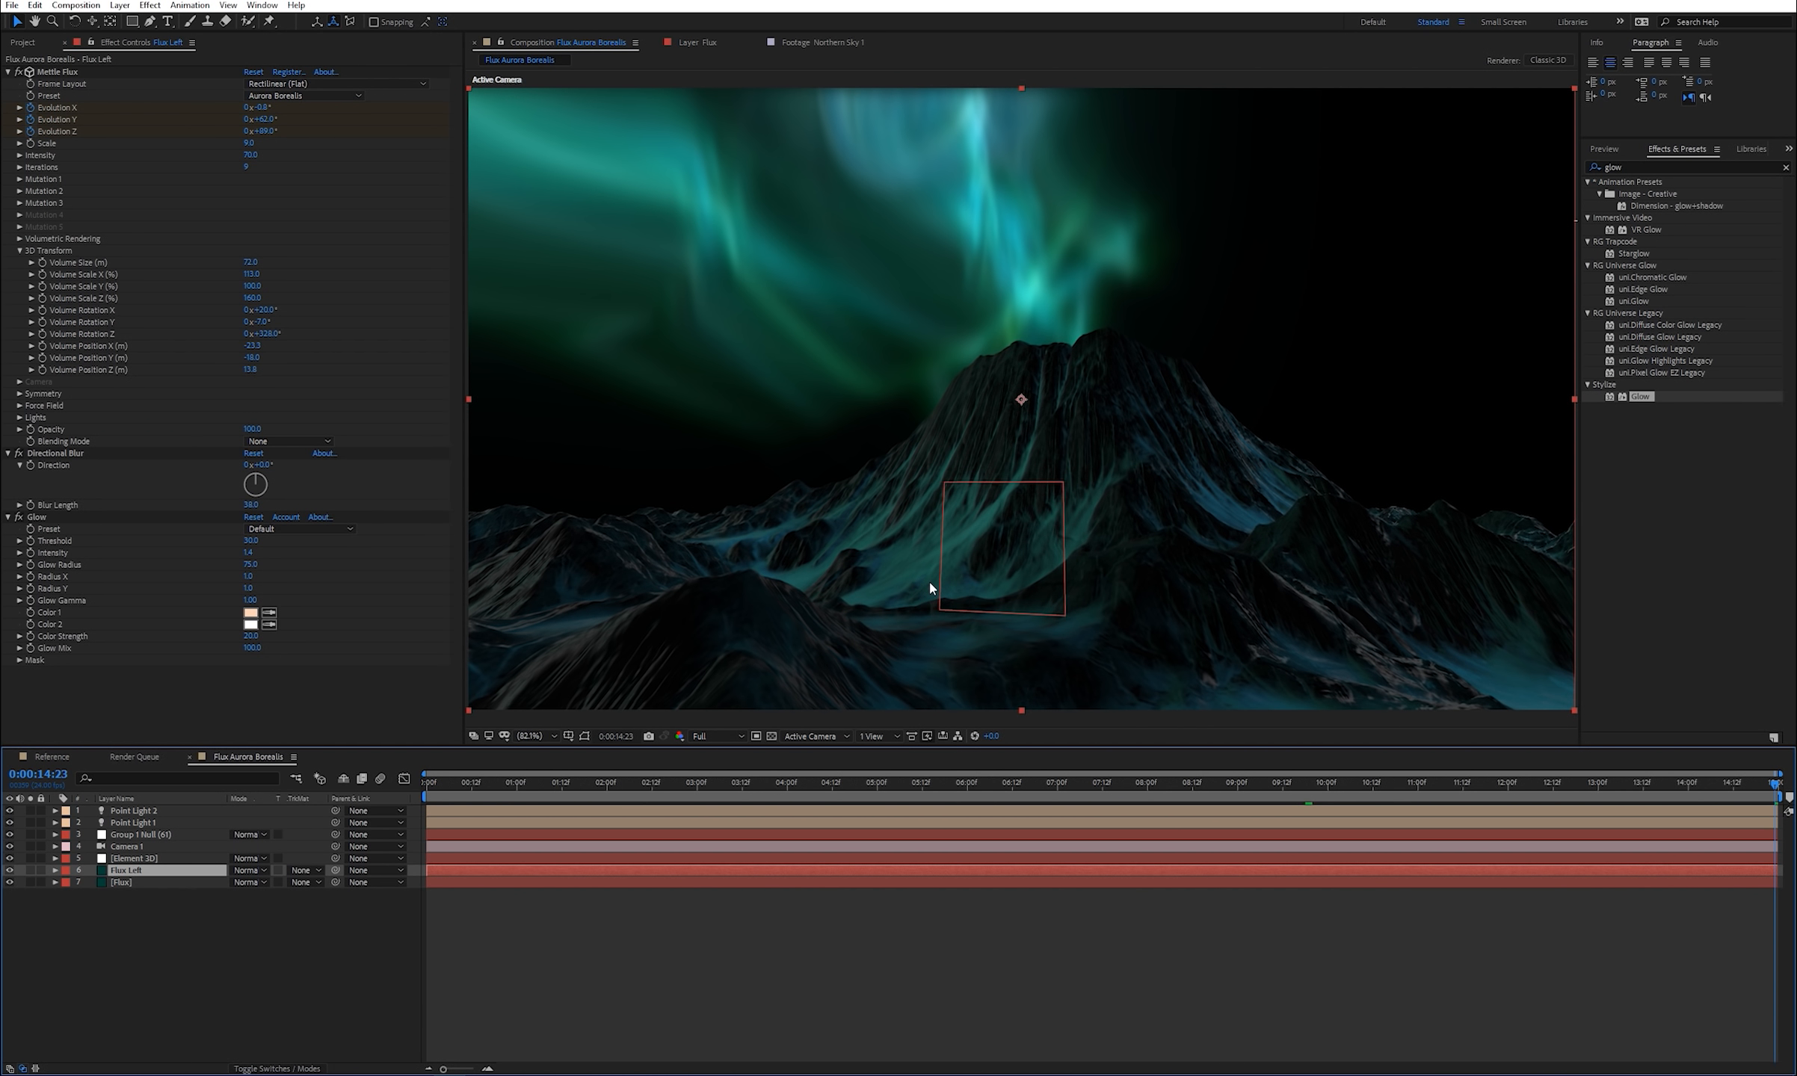
pyautogui.click(264, 108)
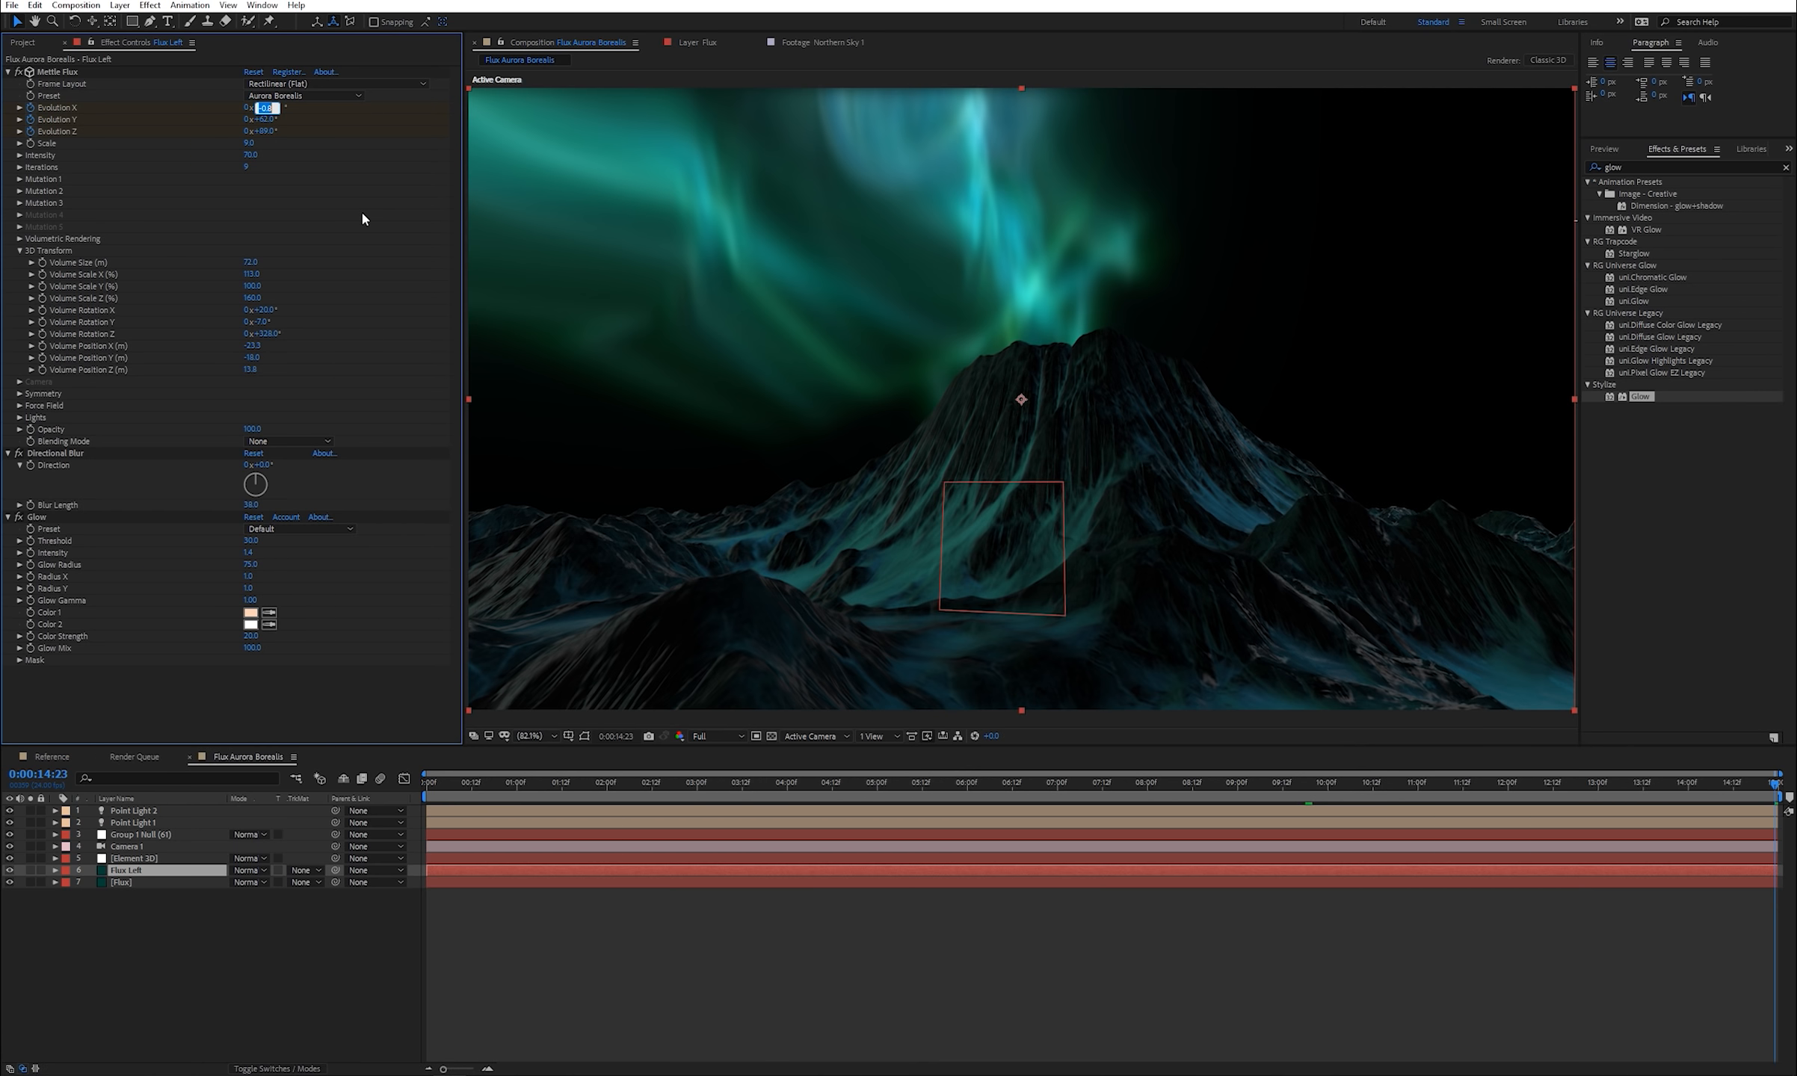
pyautogui.write('17')
pyautogui.click(267, 120)
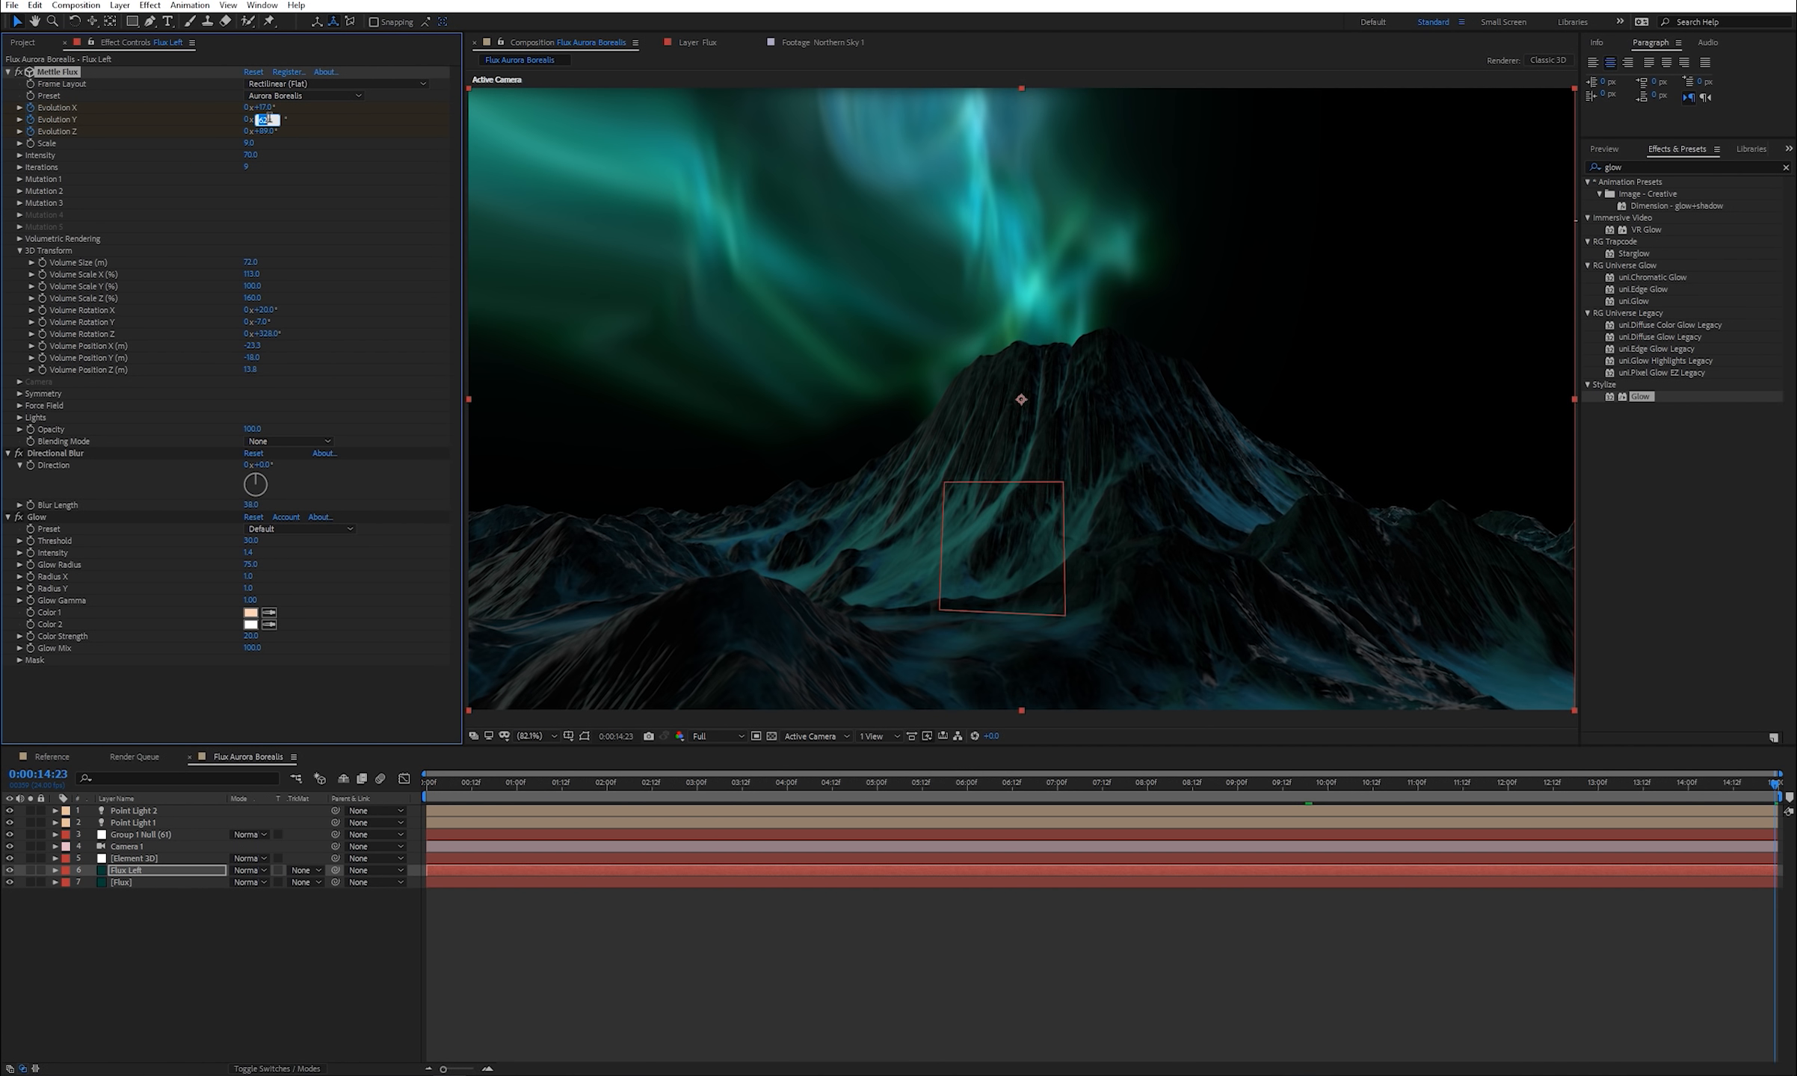
pyautogui.write('66.0')
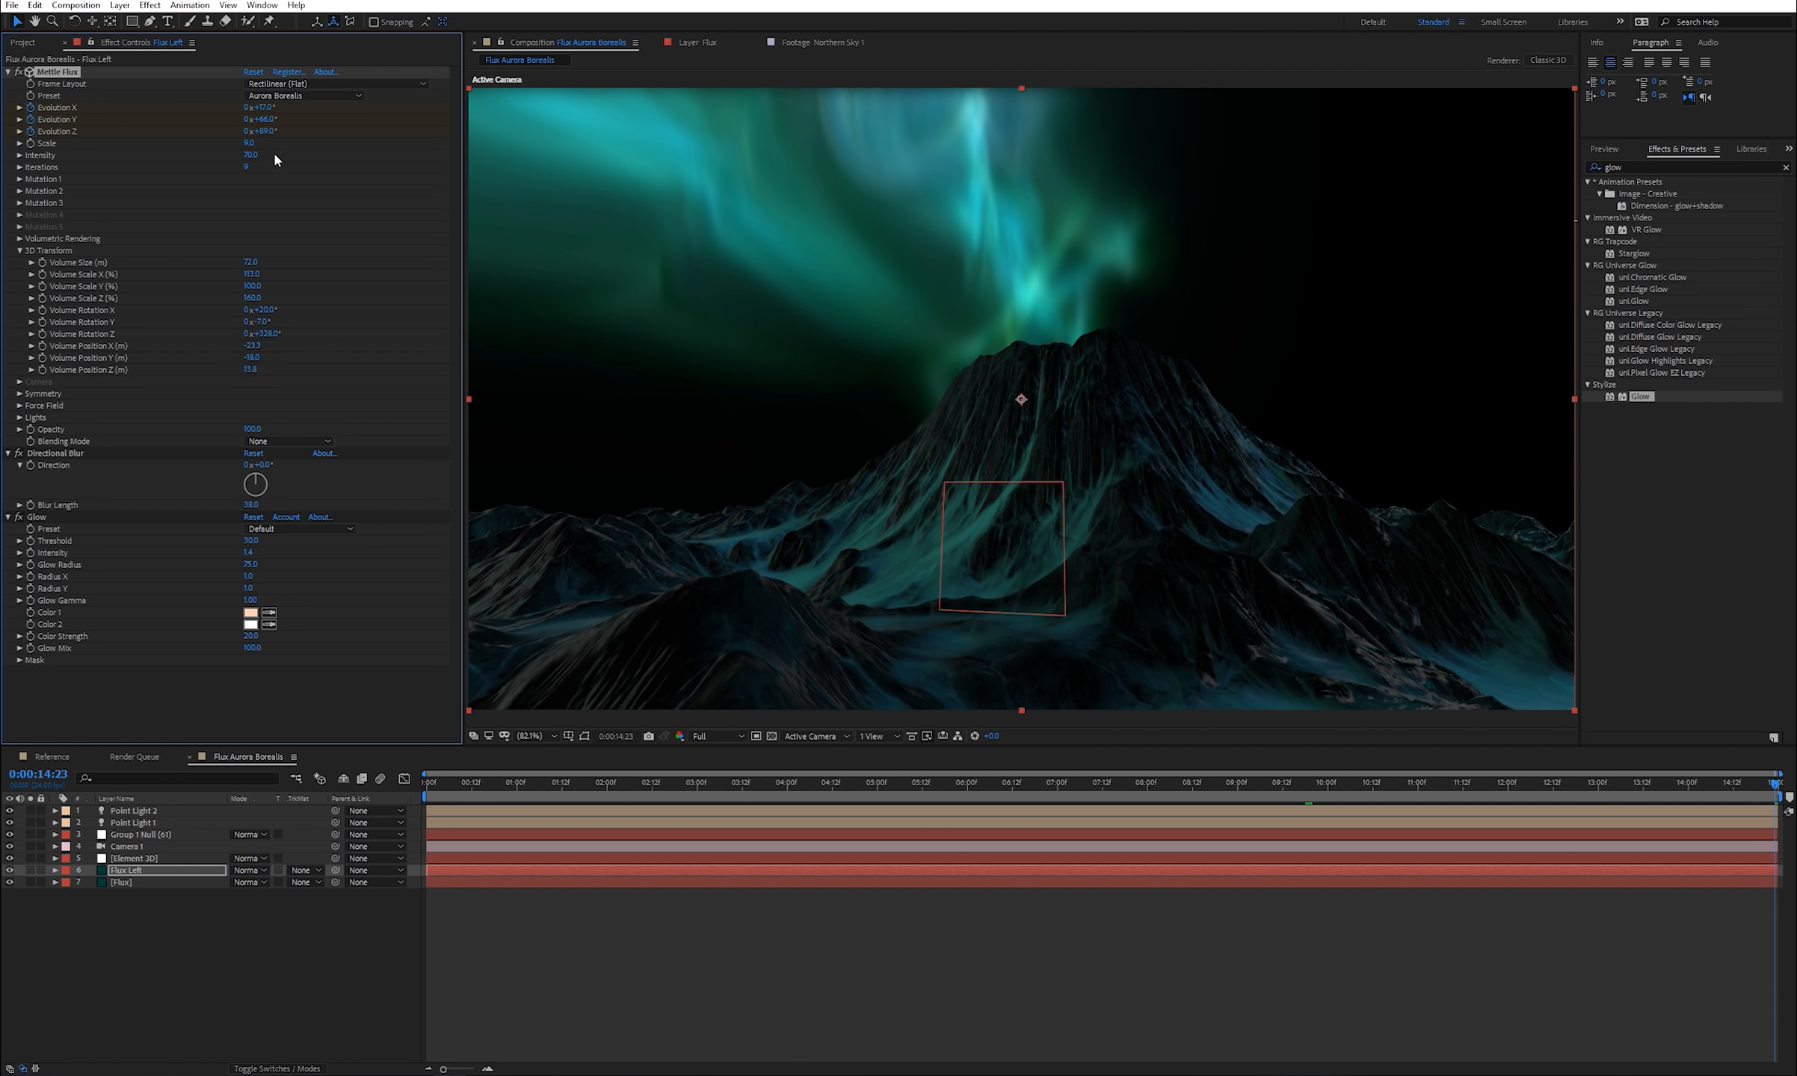
pyautogui.click(266, 132)
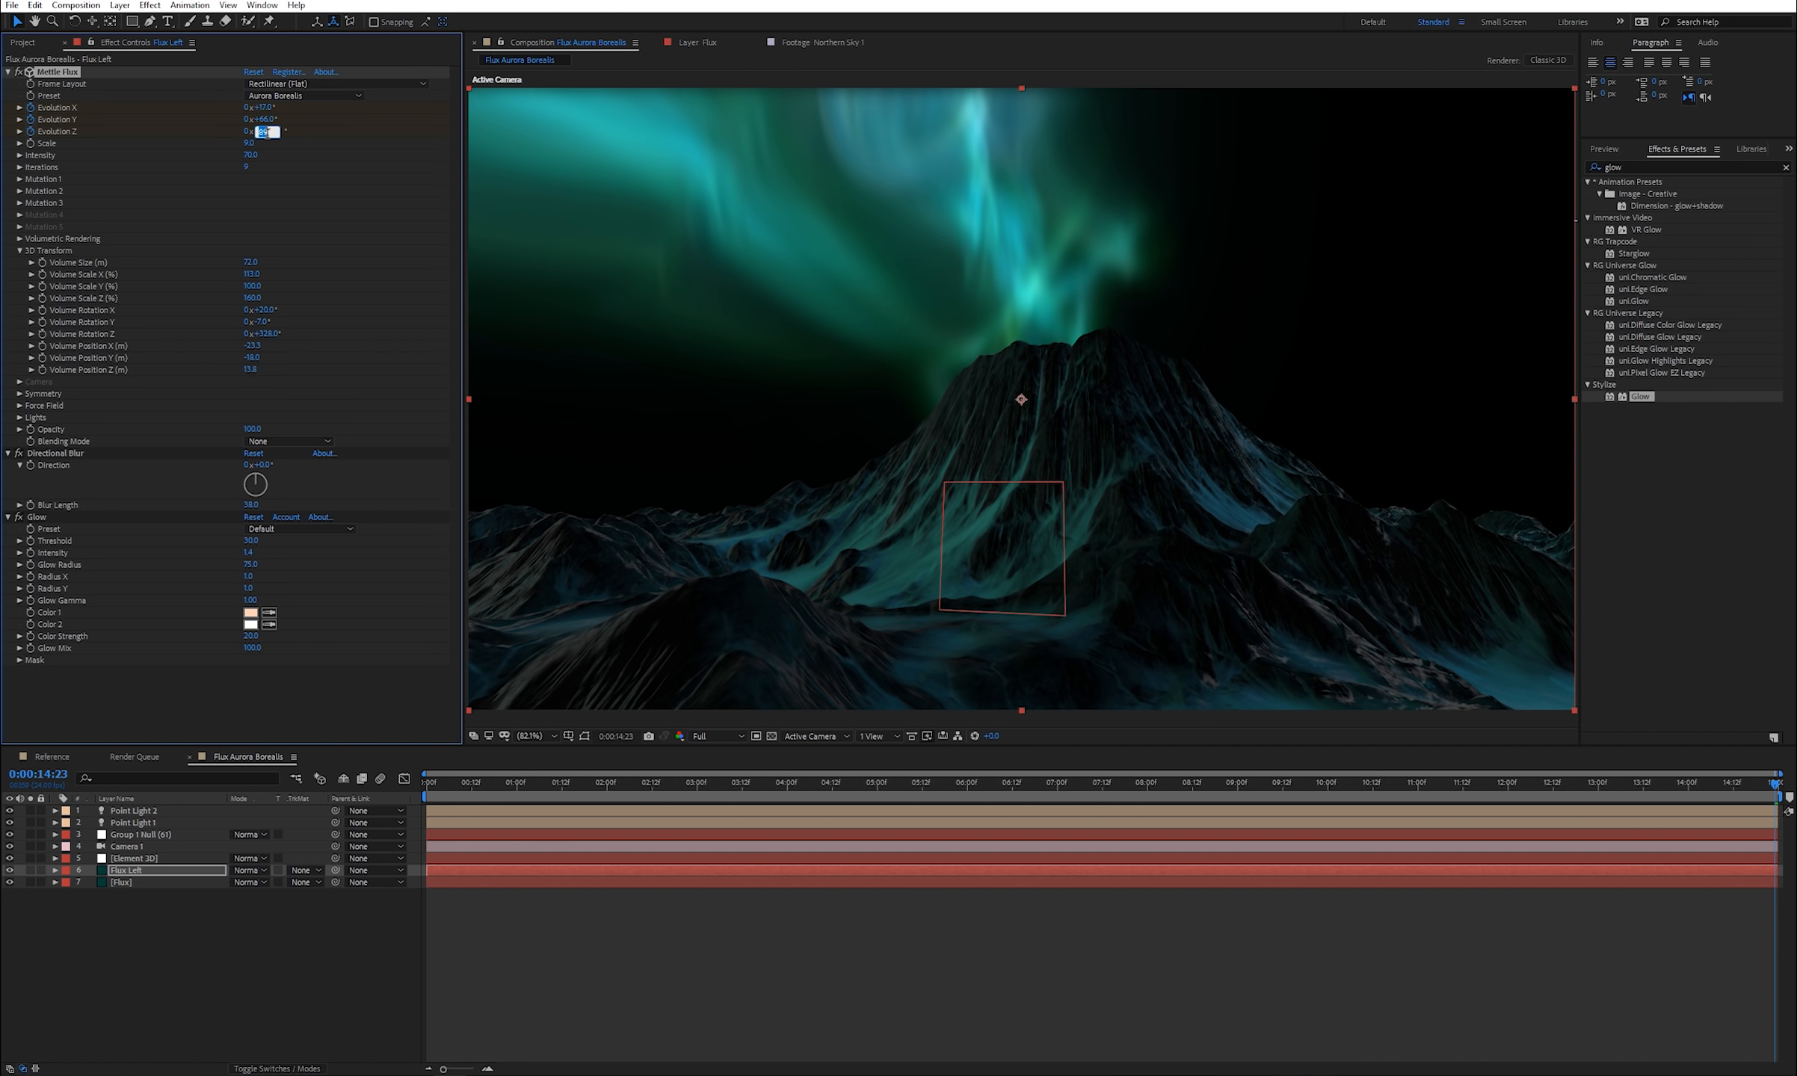
pyautogui.write('100')
pyautogui.press('Return')
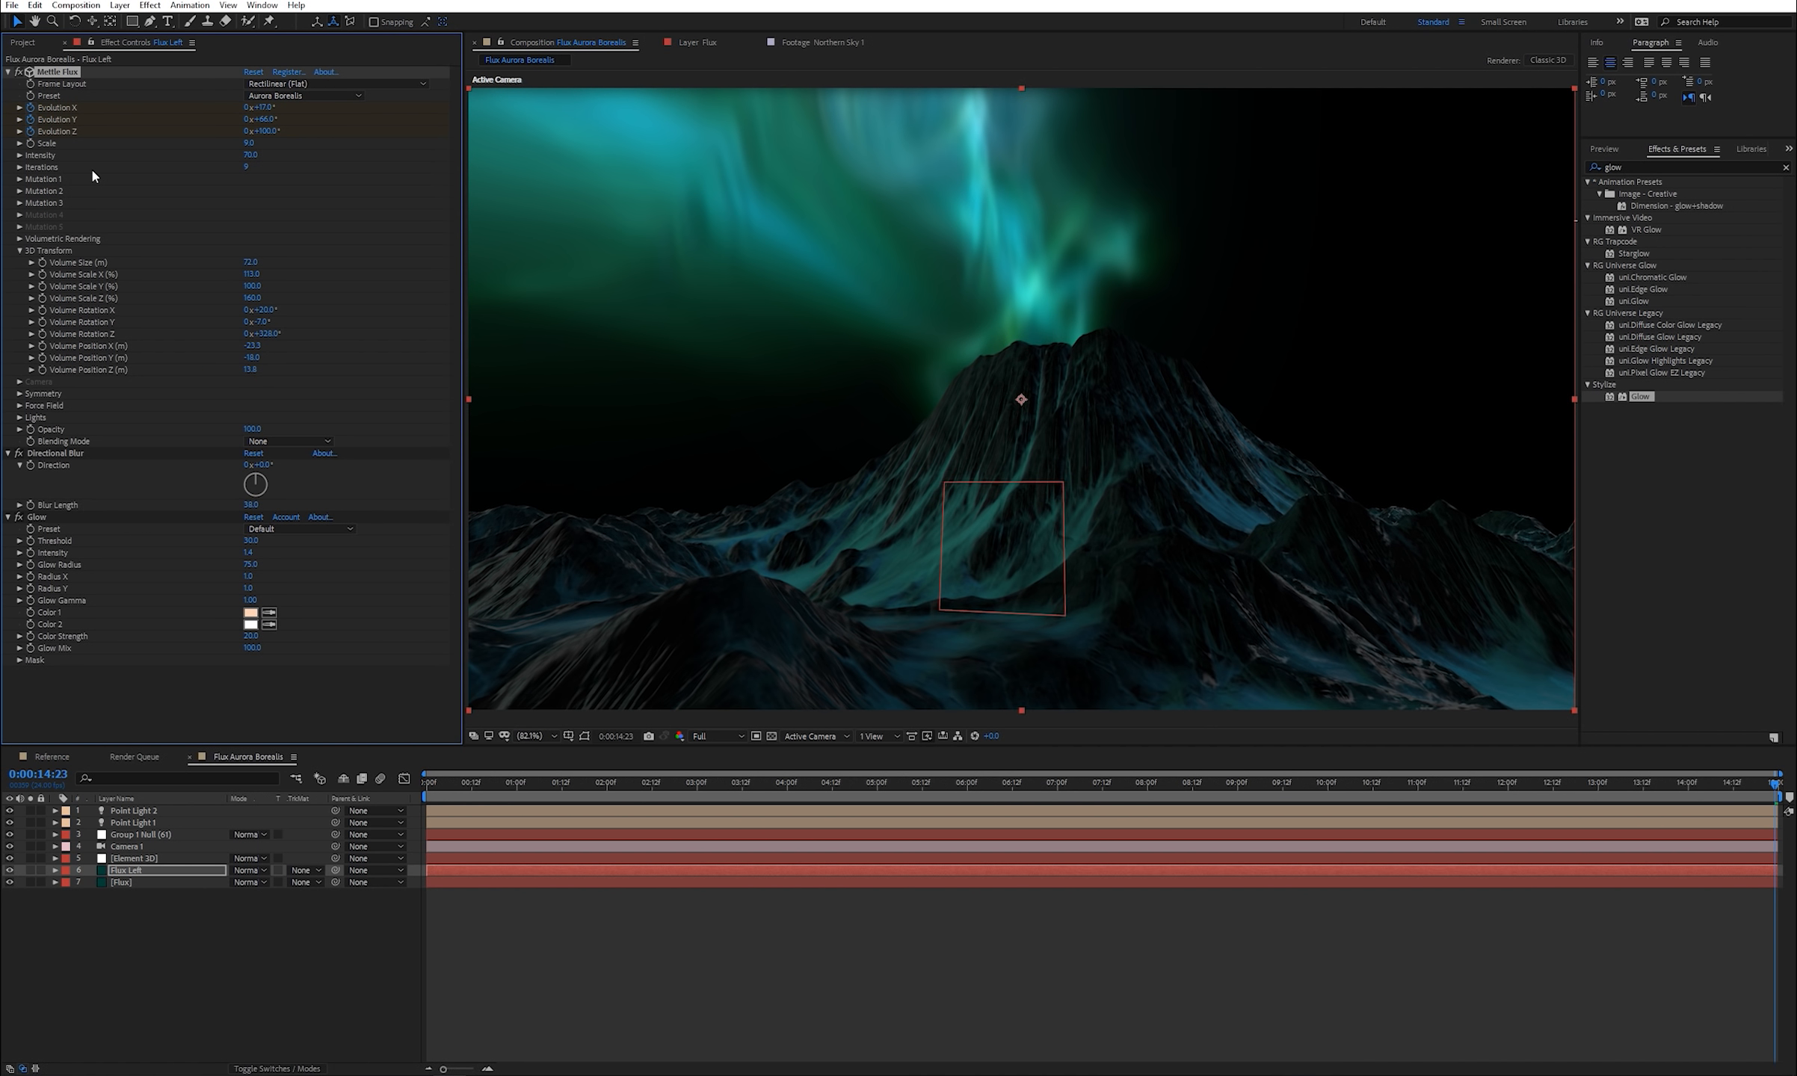
# - Set the Mutation 1 Brightness of the Flux Left layer to 198
pyautogui.click(20, 179)
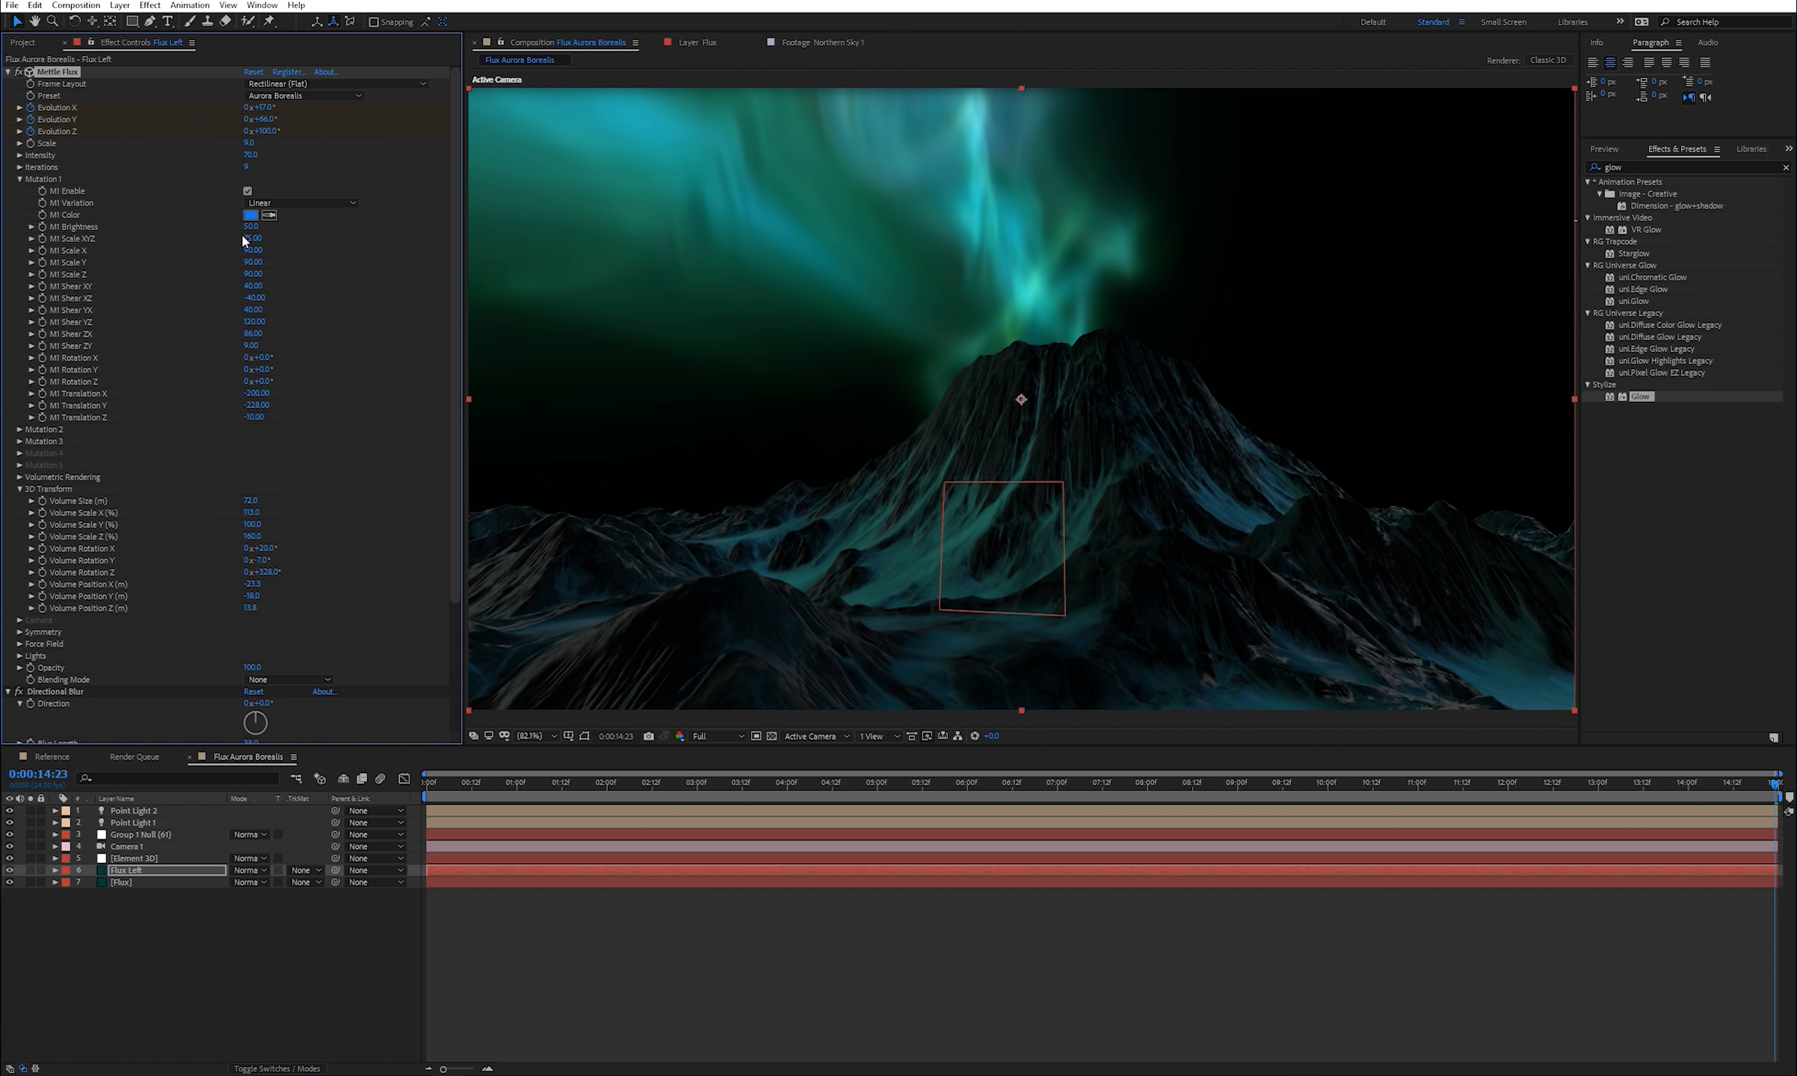
pyautogui.click(249, 226)
pyautogui.write('198')
pyautogui.press('Return')
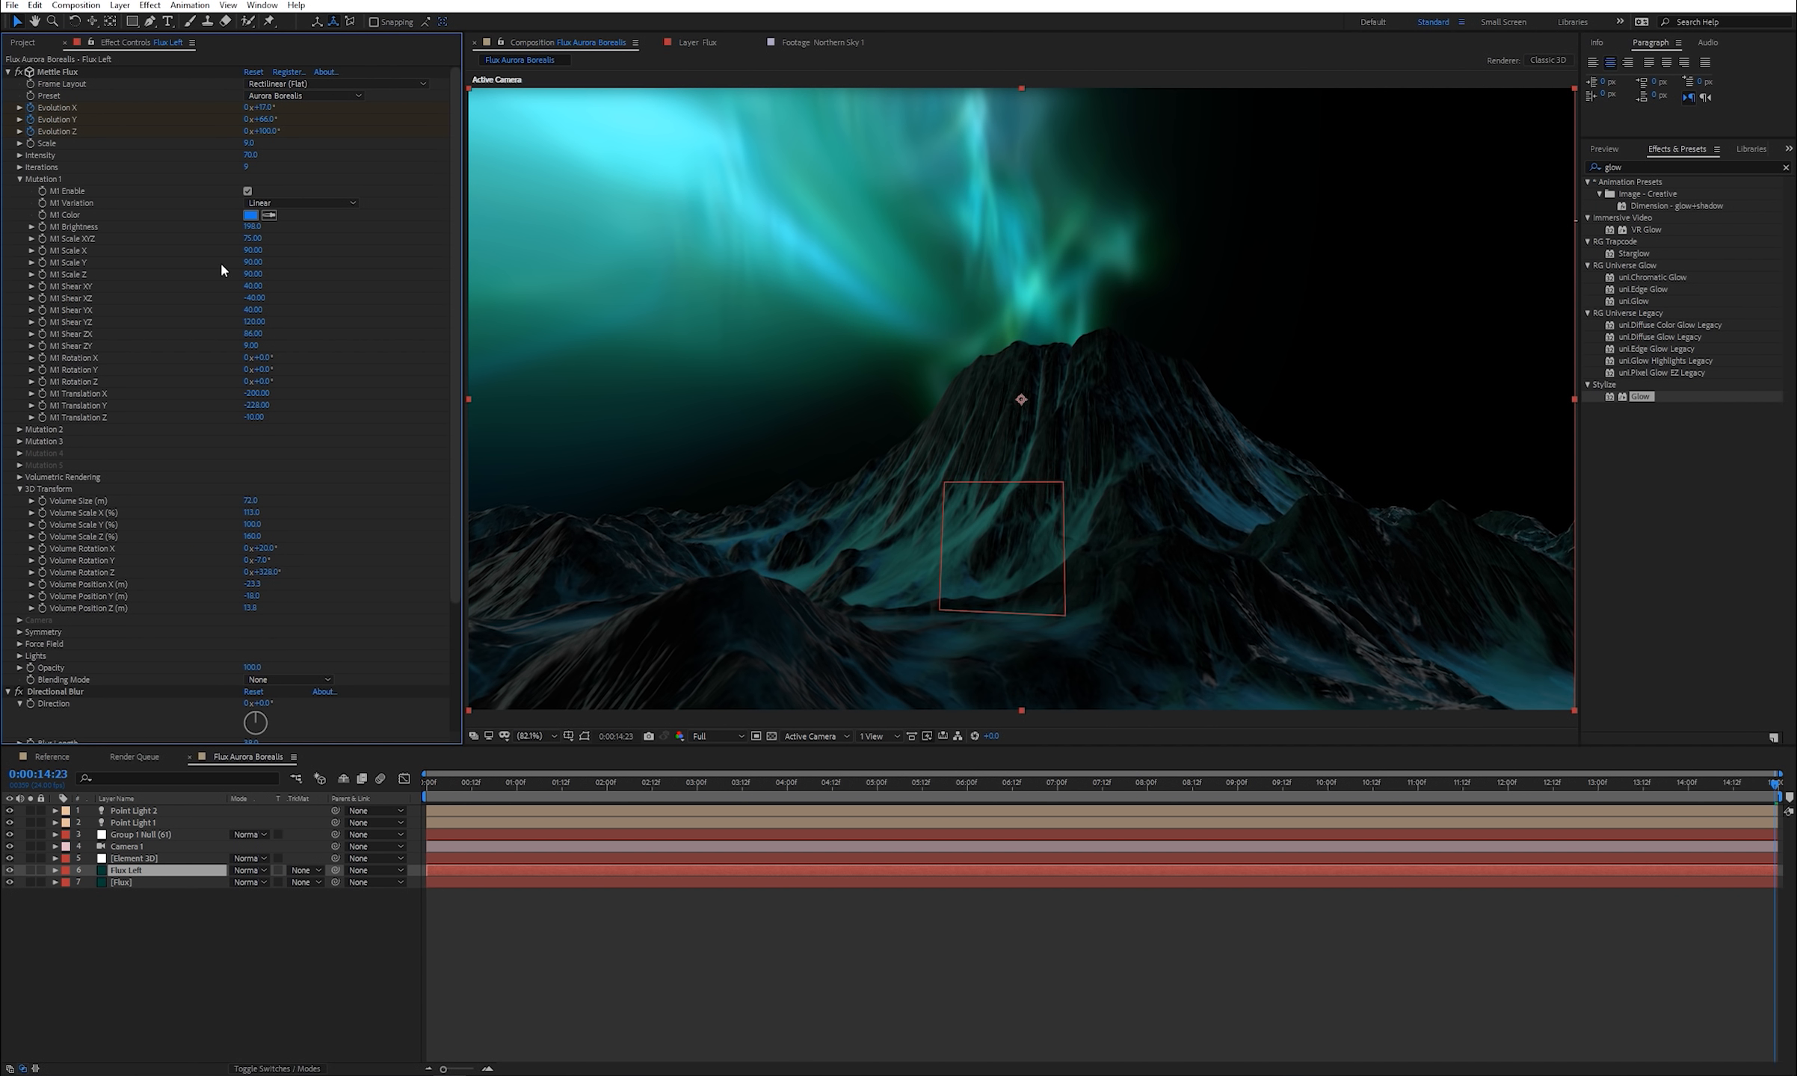
# - Reshape Flux Left's Mutation 1 with Scale Y 67, Shear ZX 40, Shear ZY 15 and Translation Y 30
pyautogui.click(252, 262)
pyautogui.write('67')
pyautogui.press('Tab')
pyautogui.press('Tab')
pyautogui.press('Tab')
pyautogui.press('Tab')
pyautogui.press('Tab')
pyautogui.press('Tab')
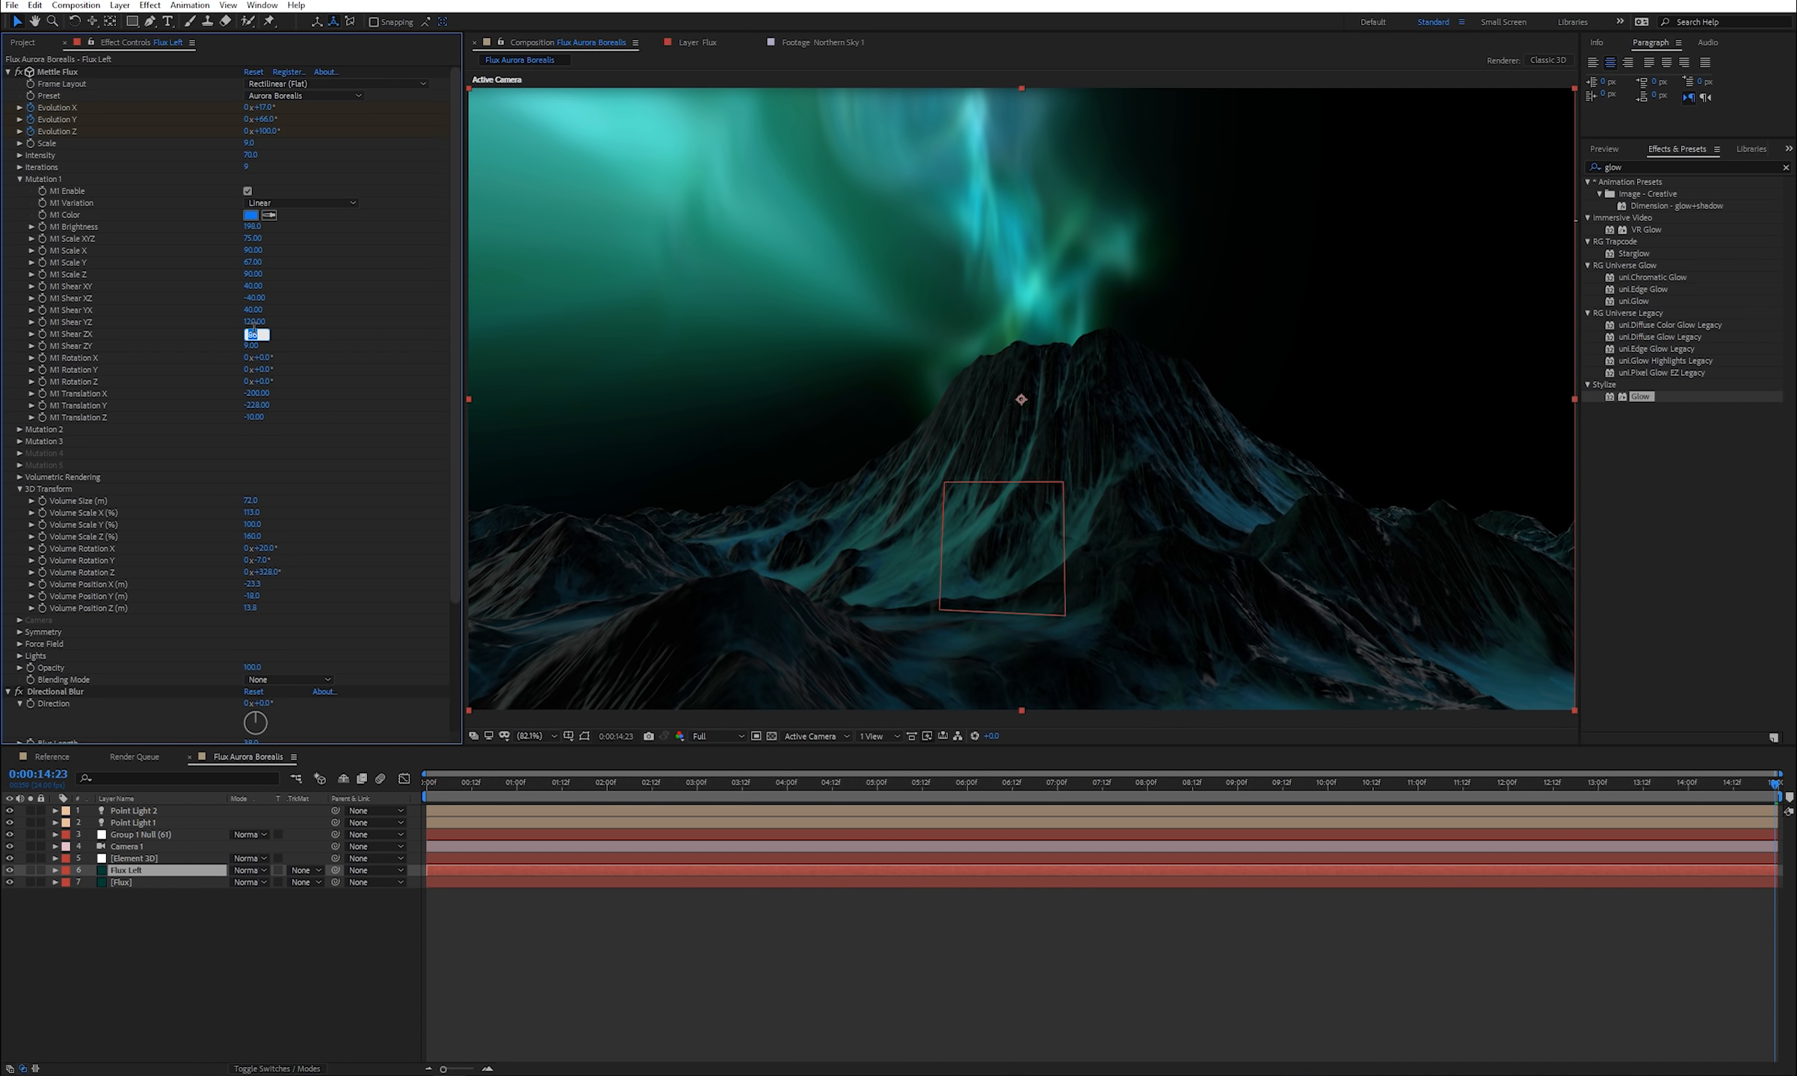
pyautogui.write('40')
pyautogui.press('Tab')
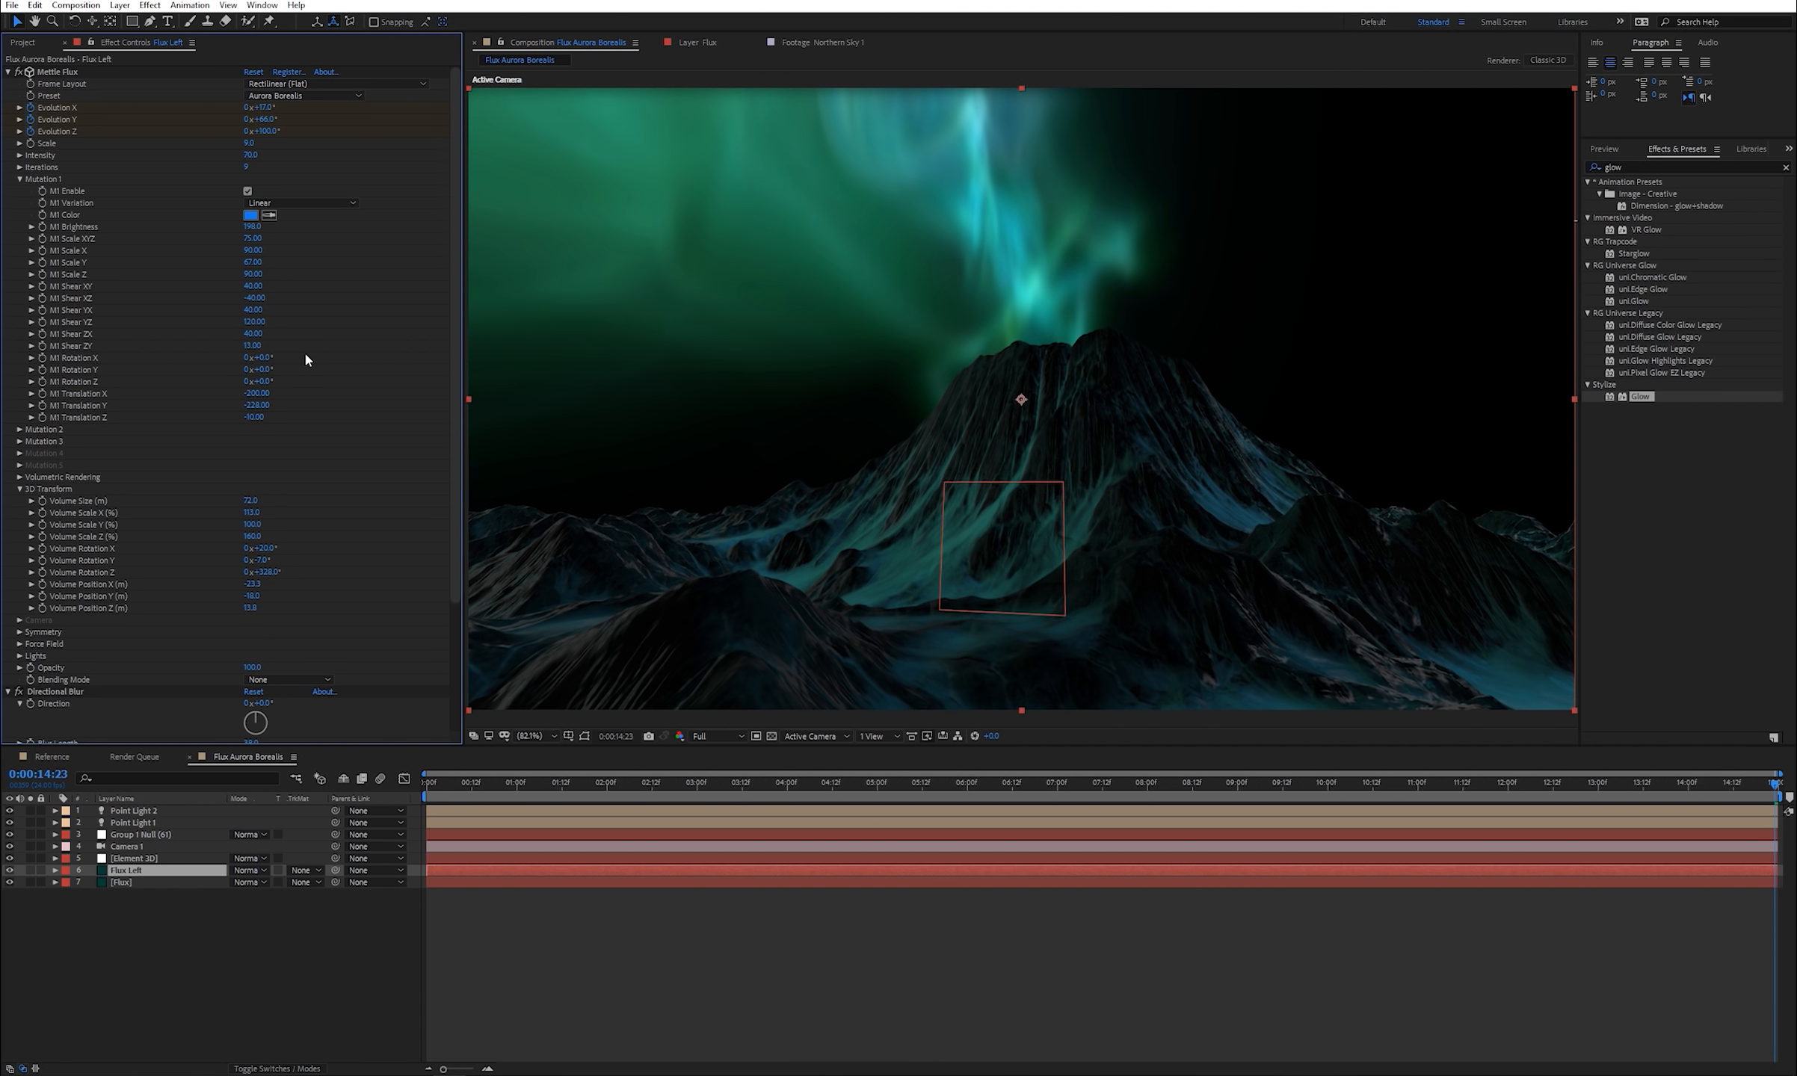
pyautogui.click(254, 405)
pyautogui.write('30')
pyautogui.click(20, 179)
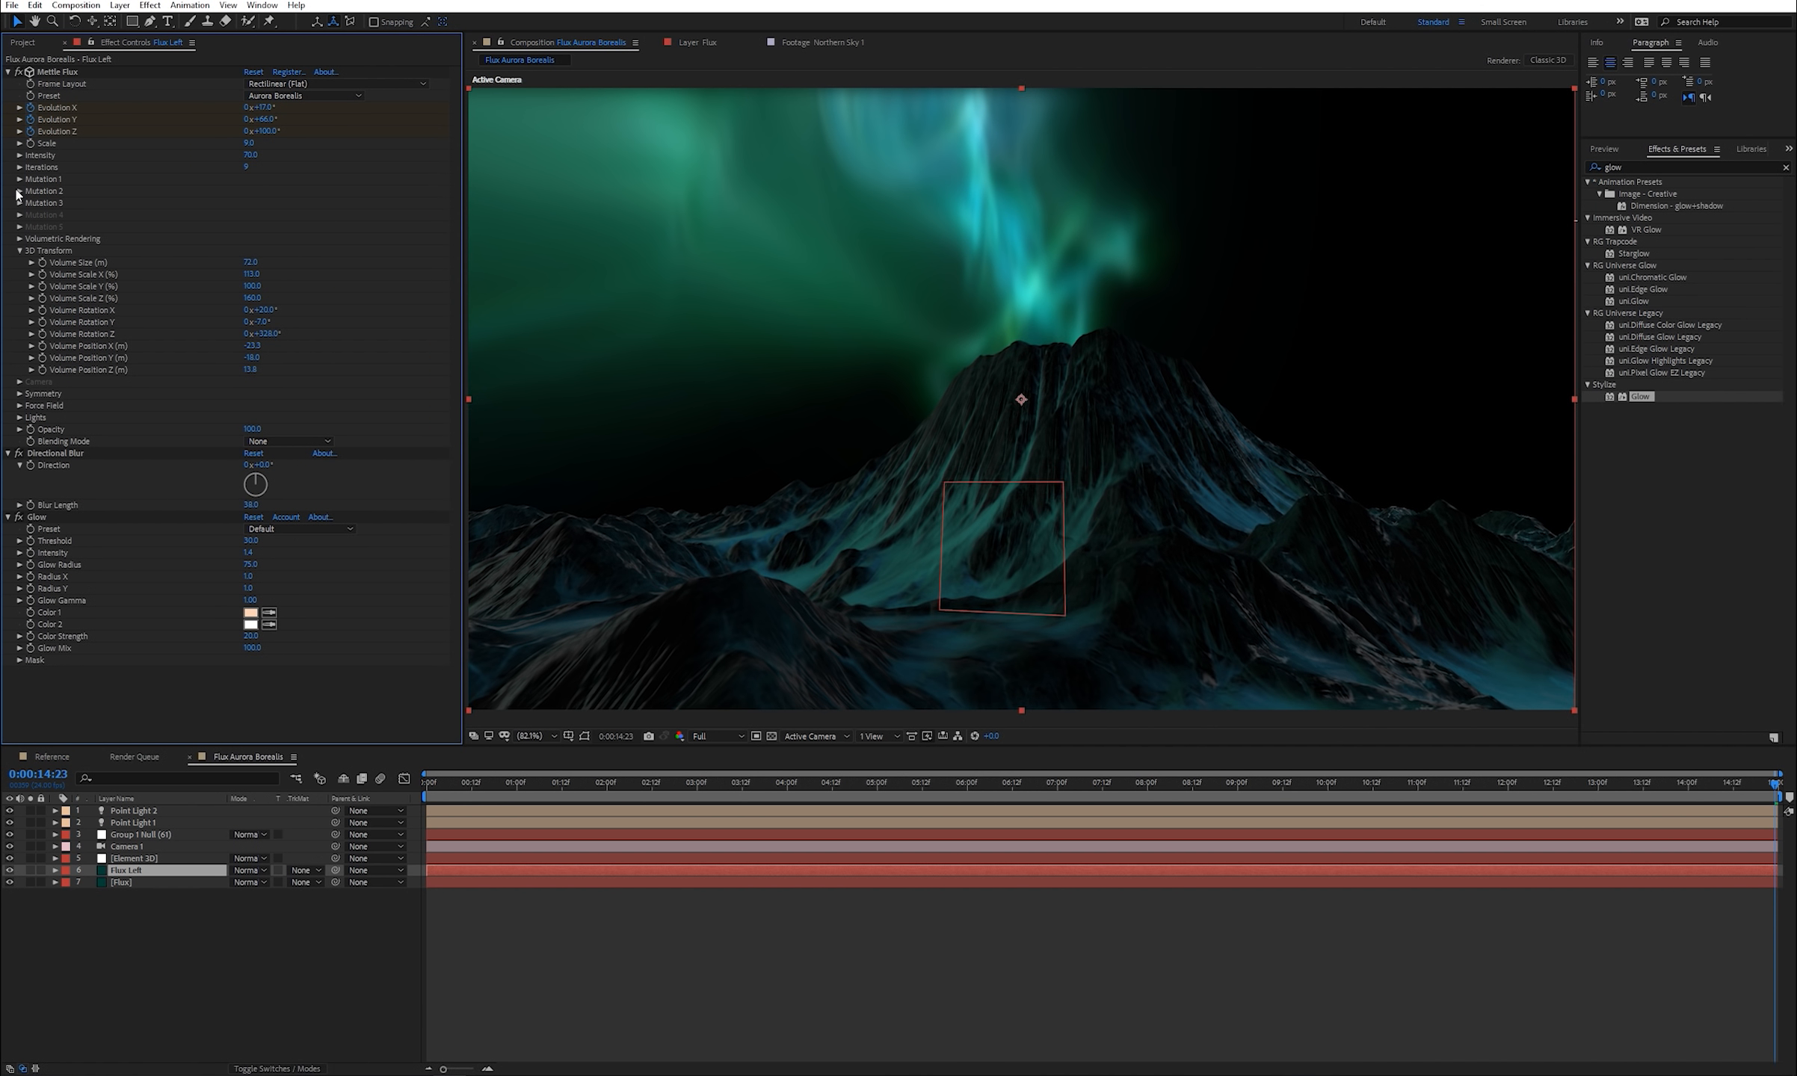
# - Change Flux Left's Mutation 2 color to a darker, slightly bluish green
pyautogui.click(21, 191)
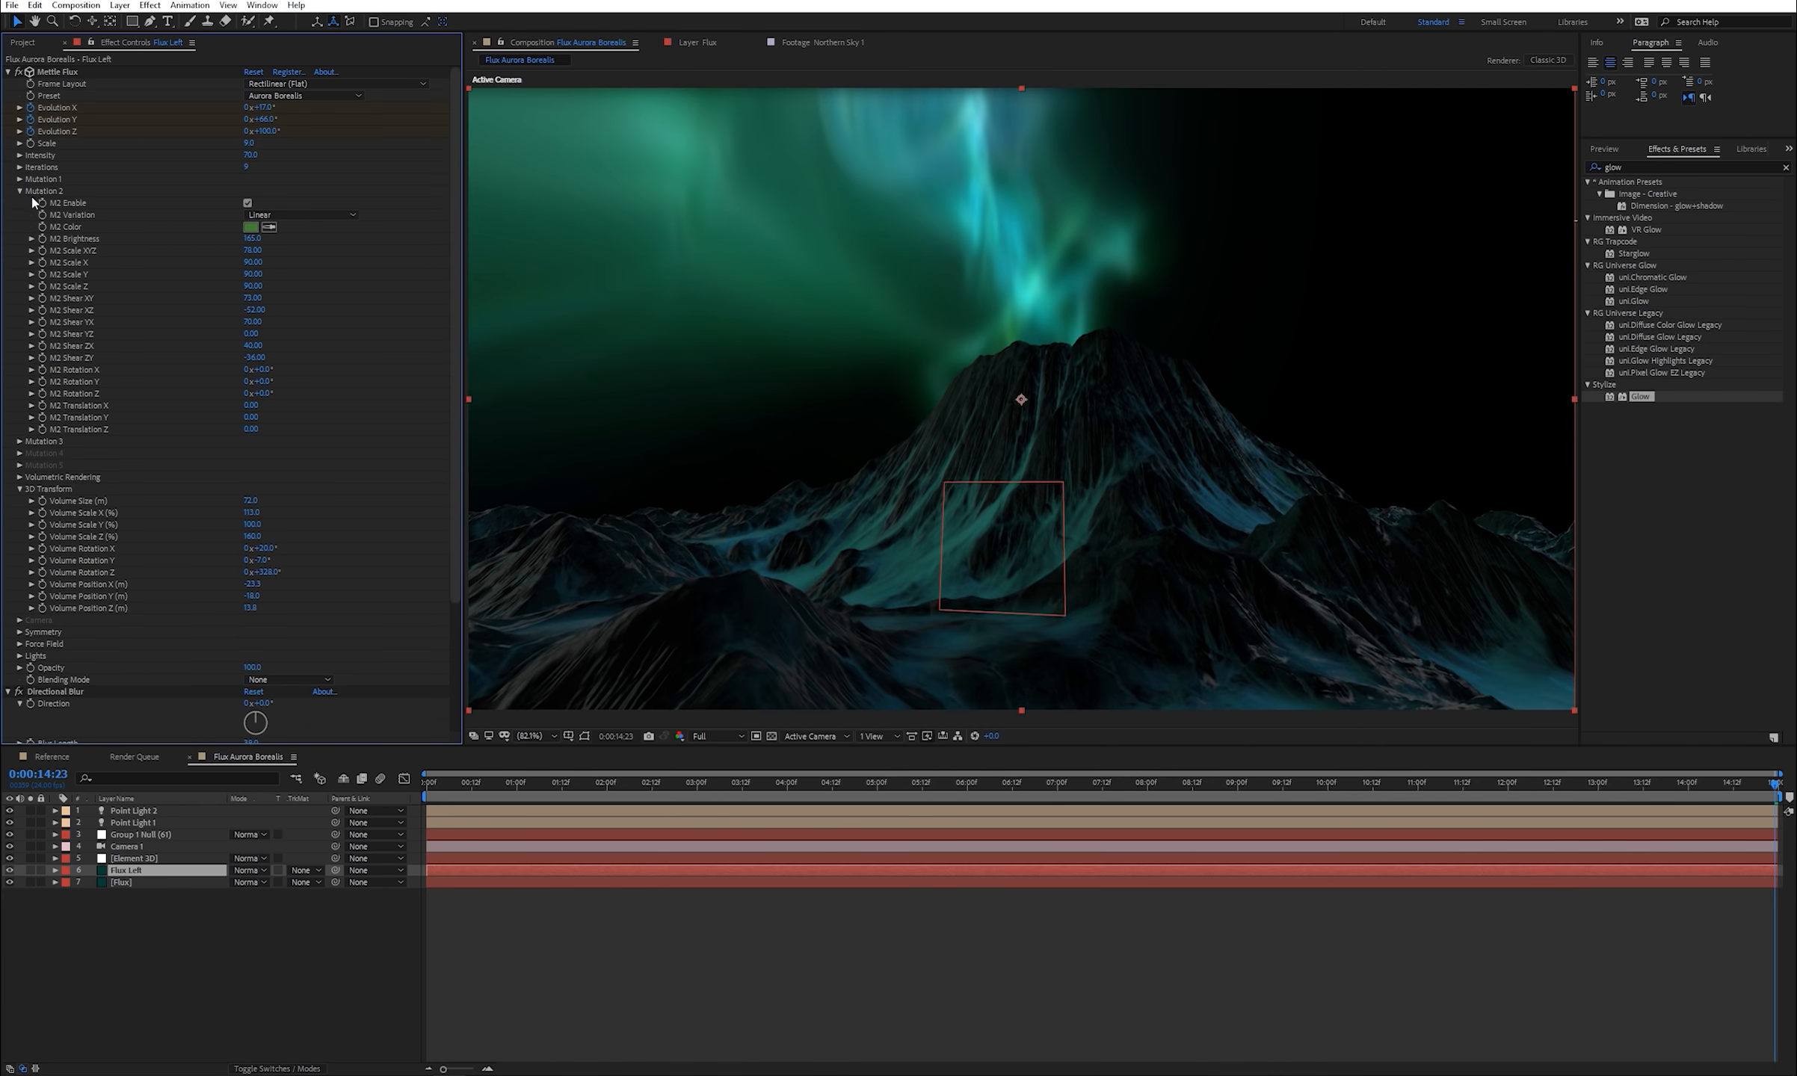
pyautogui.click(251, 227)
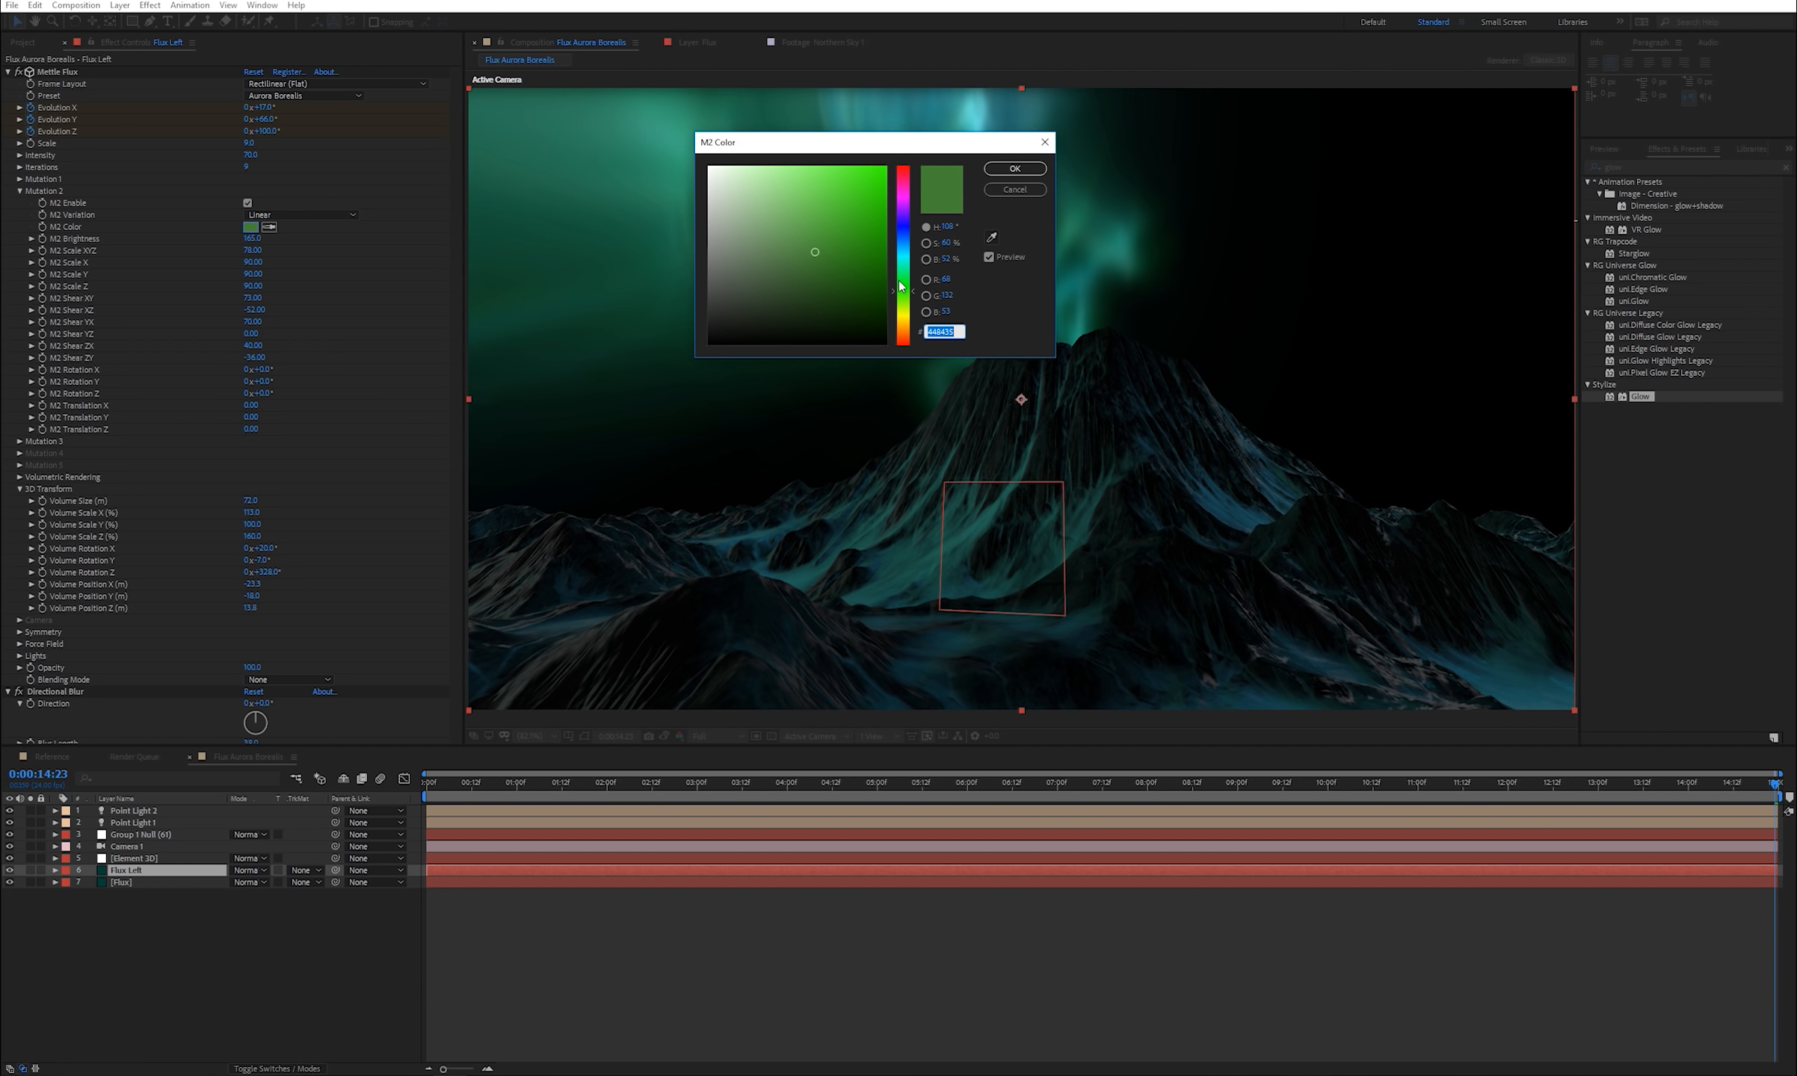
pyautogui.moveTo(901, 286); pyautogui.dragTo(810, 273)
pyautogui.click(814, 273)
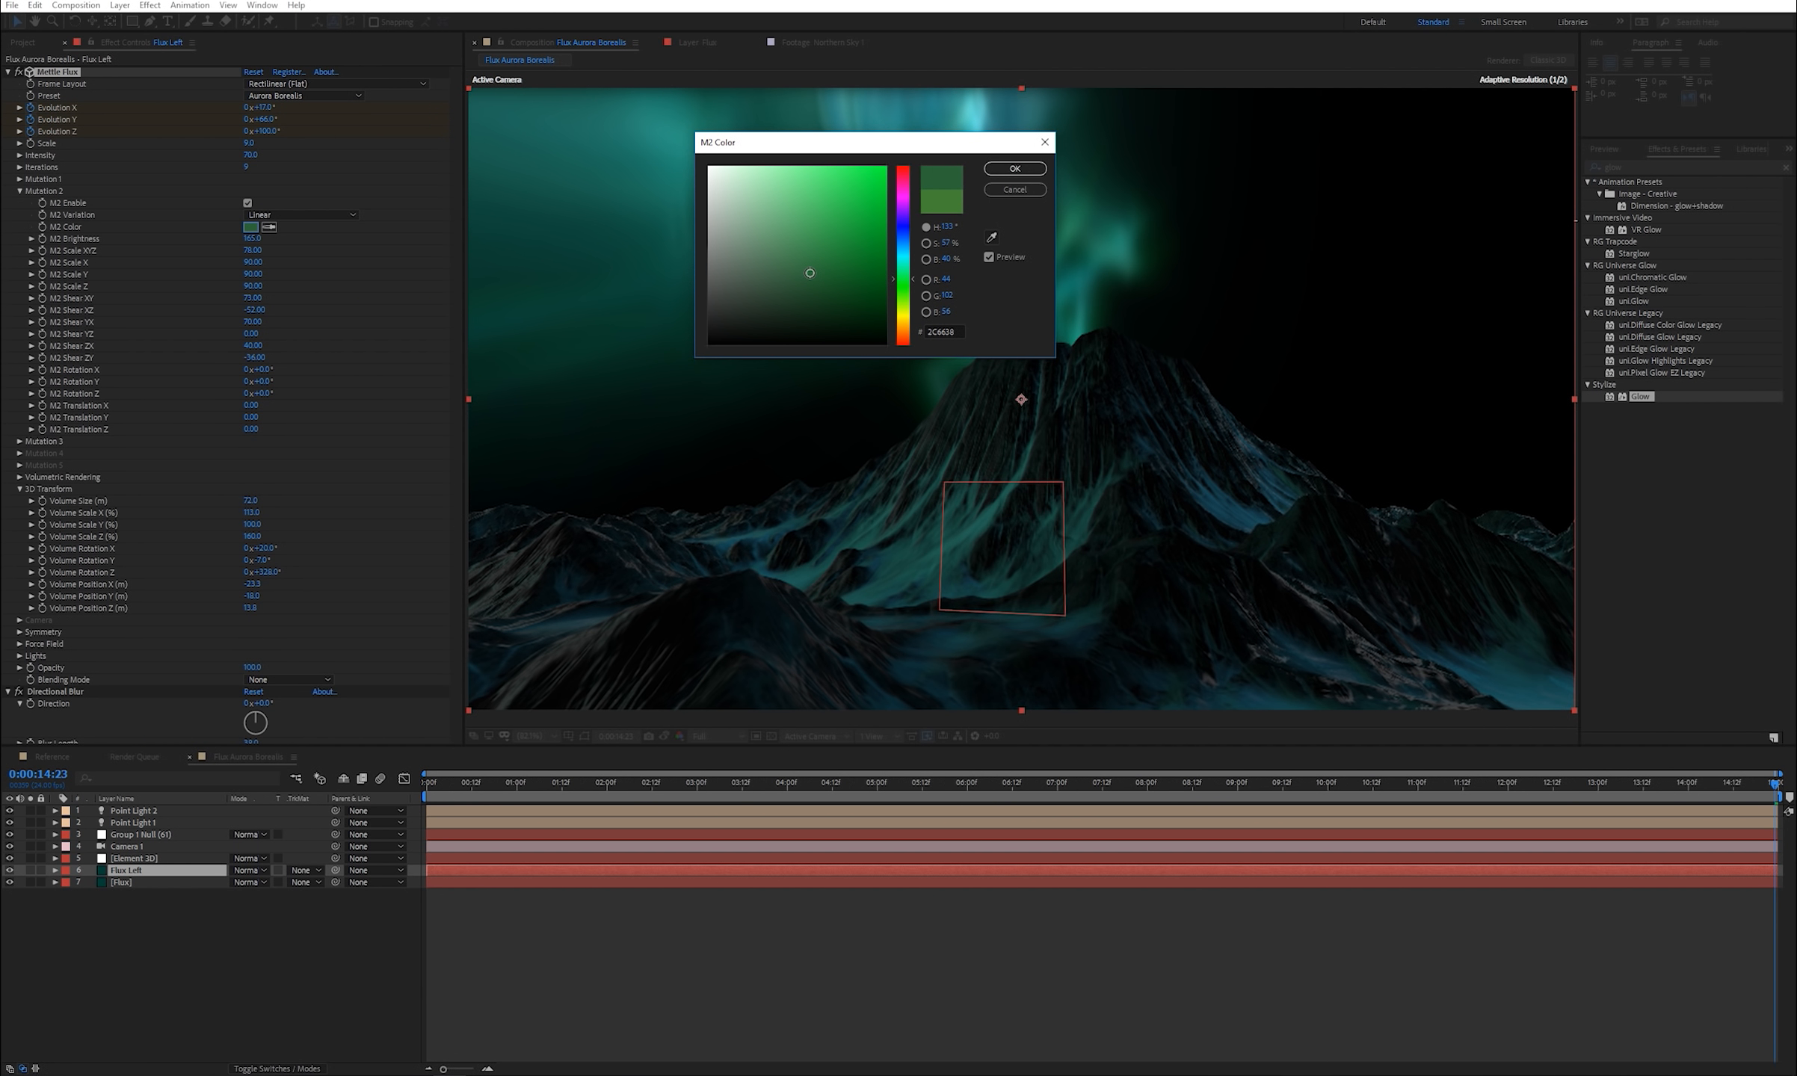
pyautogui.click(1015, 168)
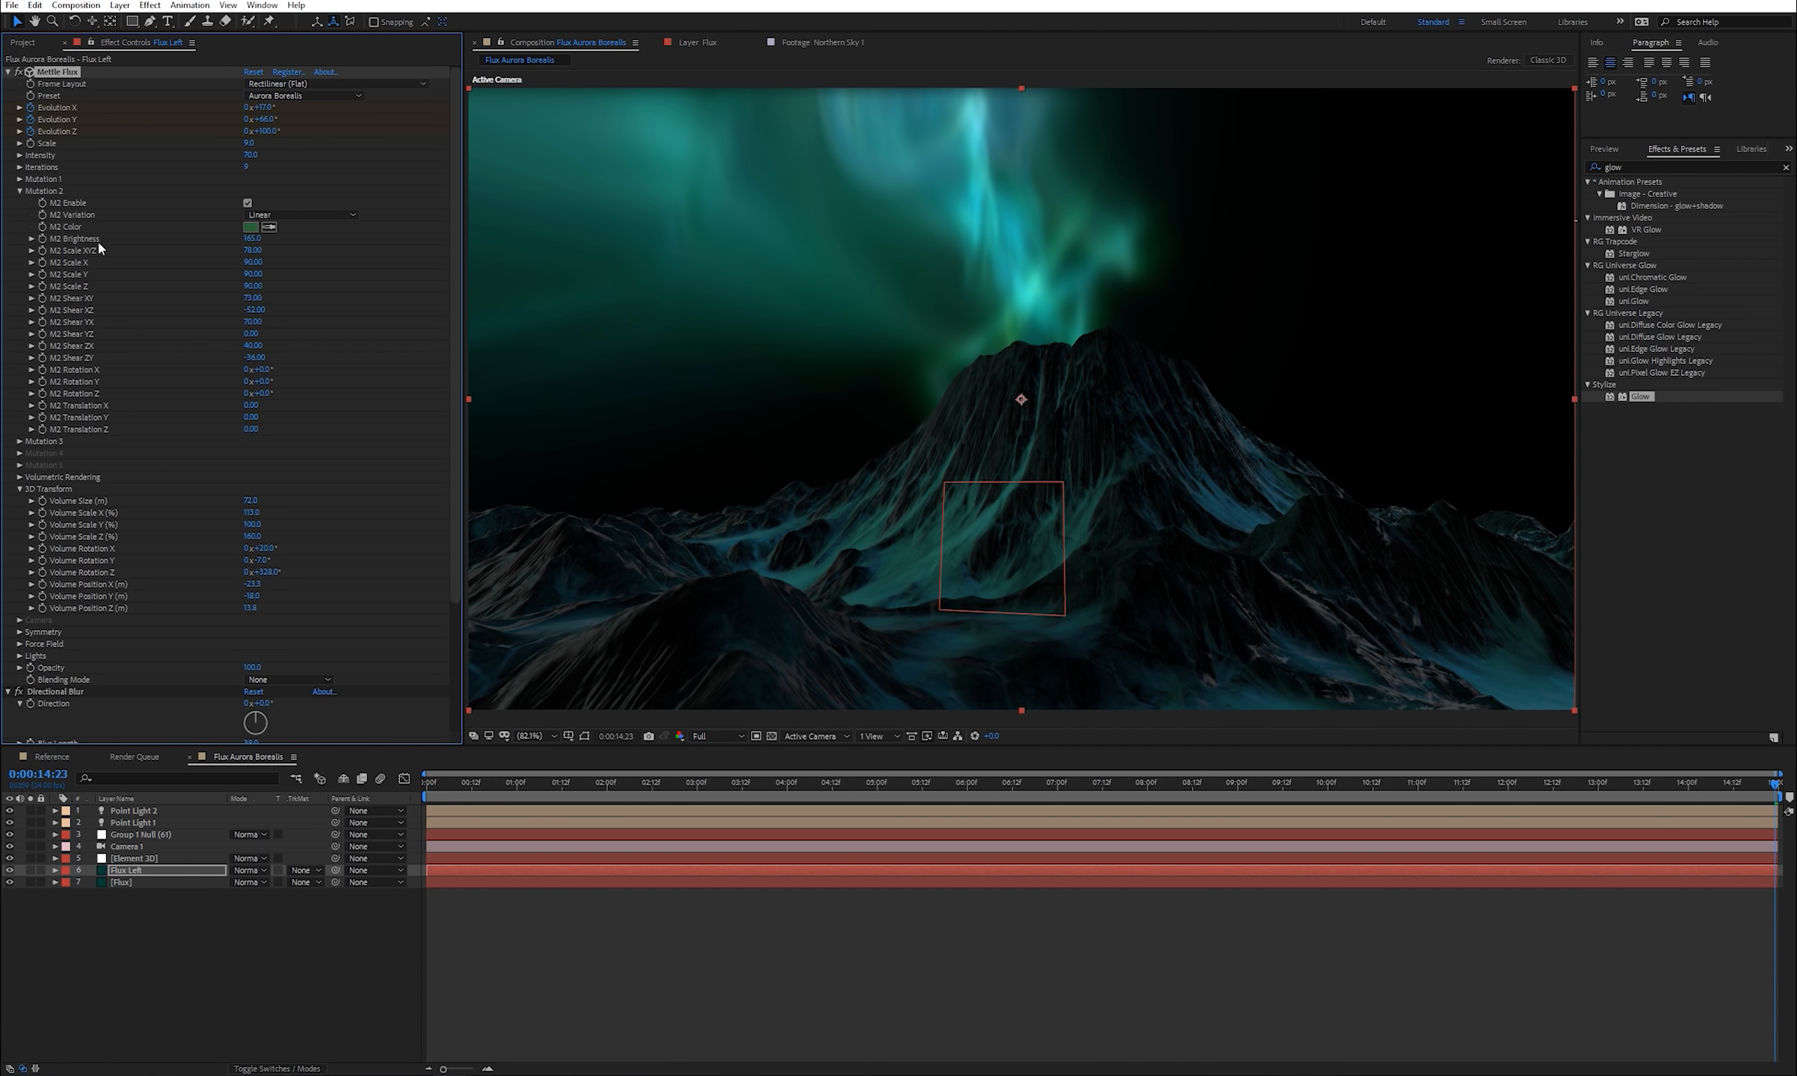
# - Set Flux Left's Mutation 2 Brightness to 100 and Scale XYZ to 70
pyautogui.click(254, 239)
pyautogui.write('100')
pyautogui.press('Return')
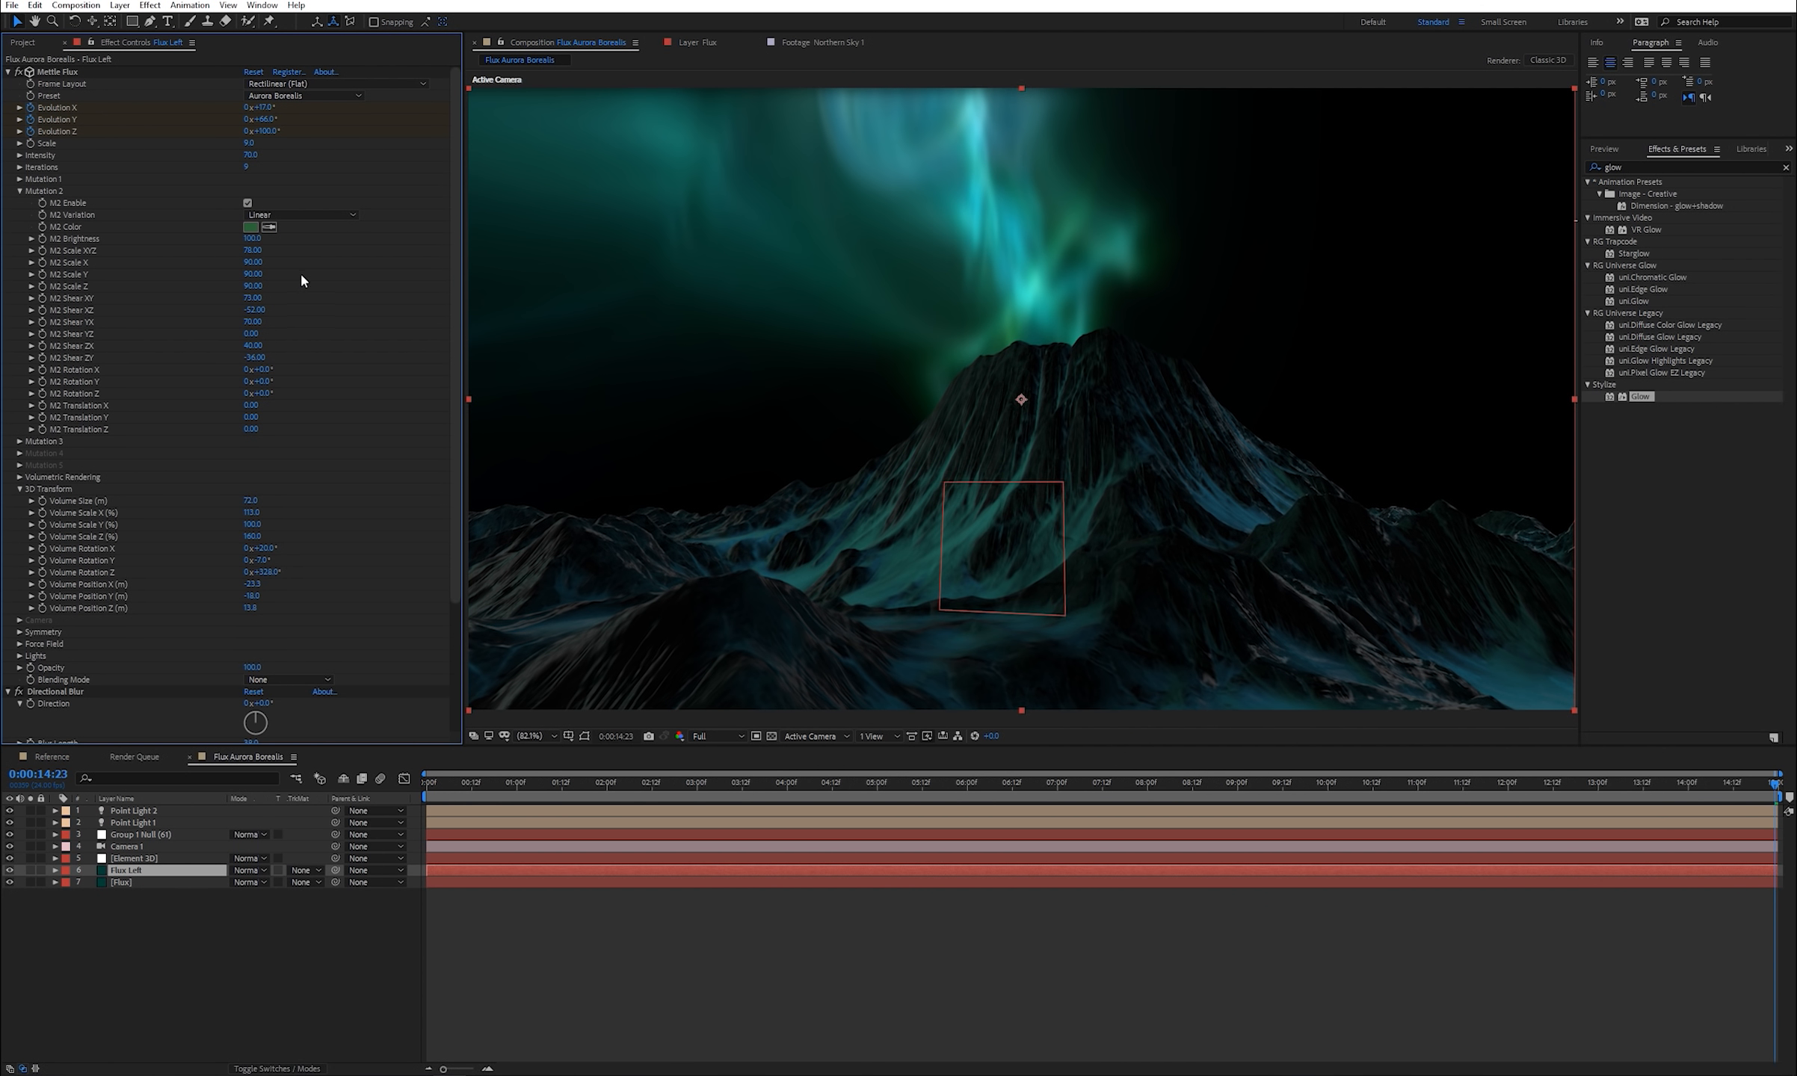
pyautogui.click(252, 251)
pyautogui.write('70')
pyautogui.press('Return')
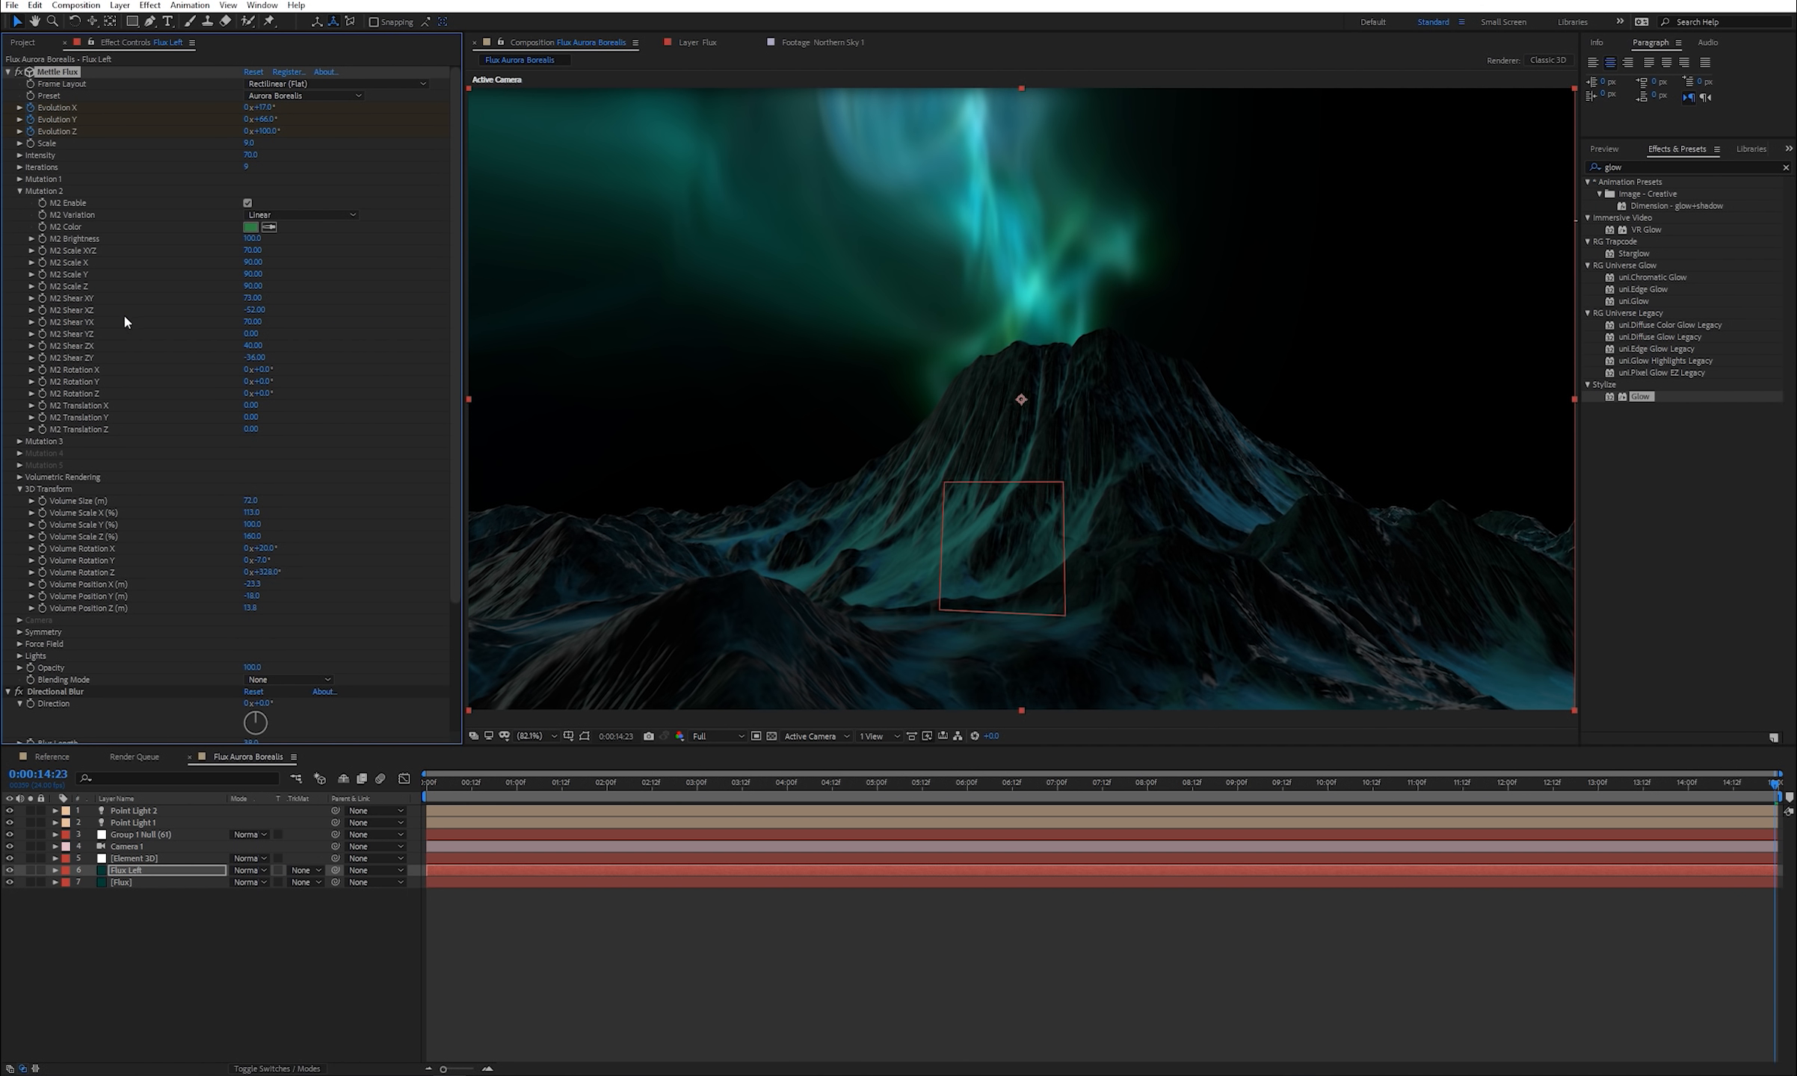
# - Set Flux Left's Mutation 2 shears to XY 40, XZ -40, YX 40 and ZY 0
pyautogui.write('-40')
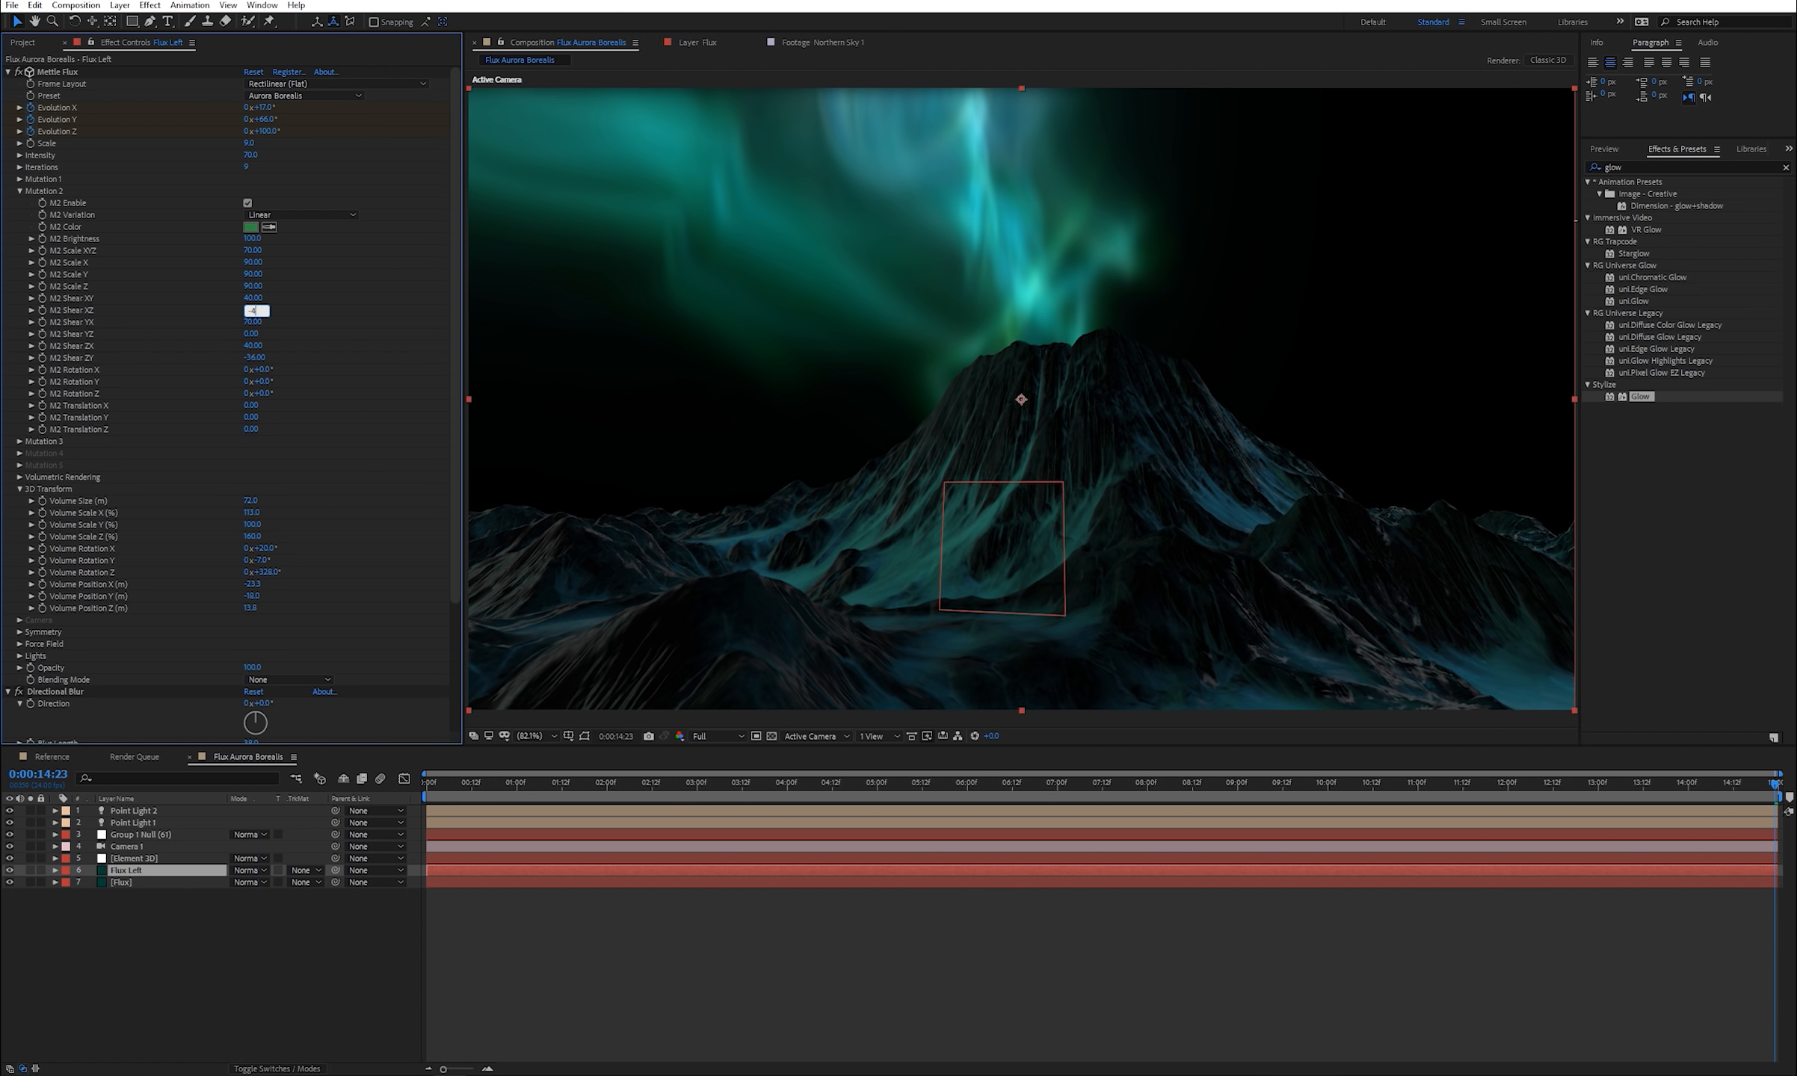
pyautogui.press('Return')
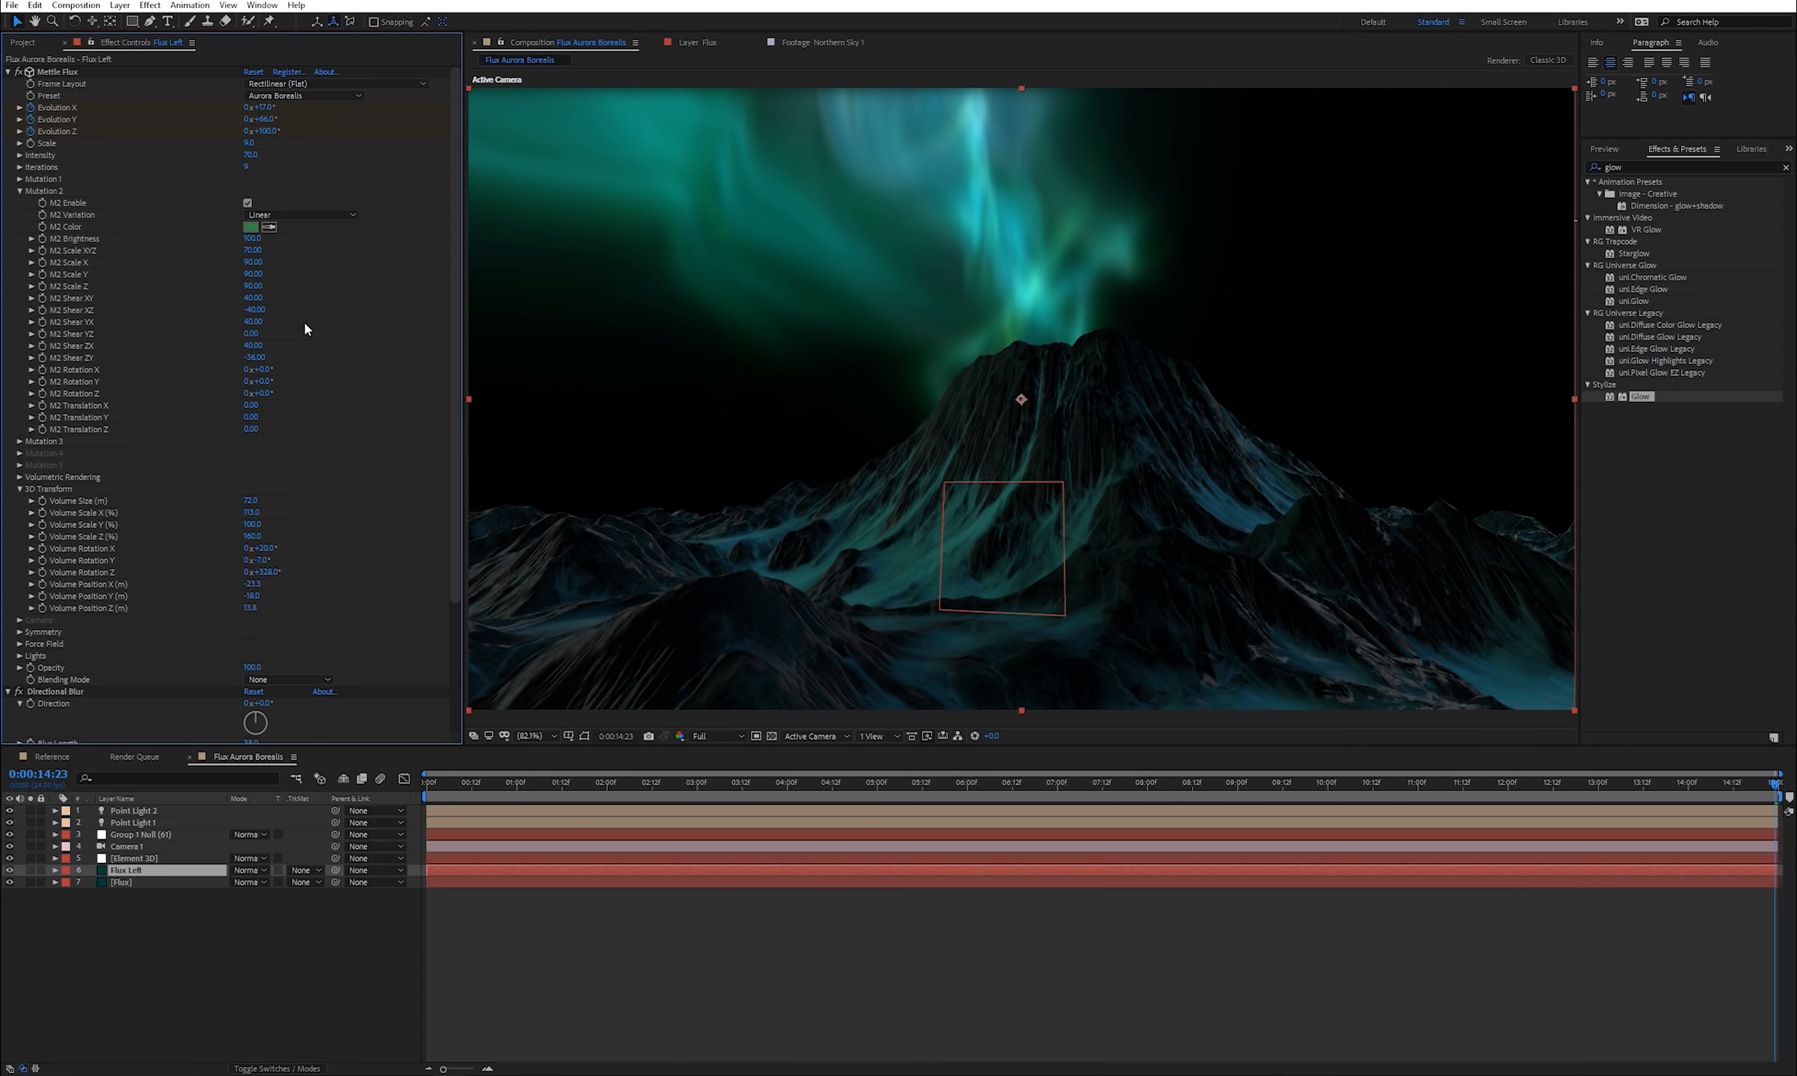
pyautogui.click(256, 358)
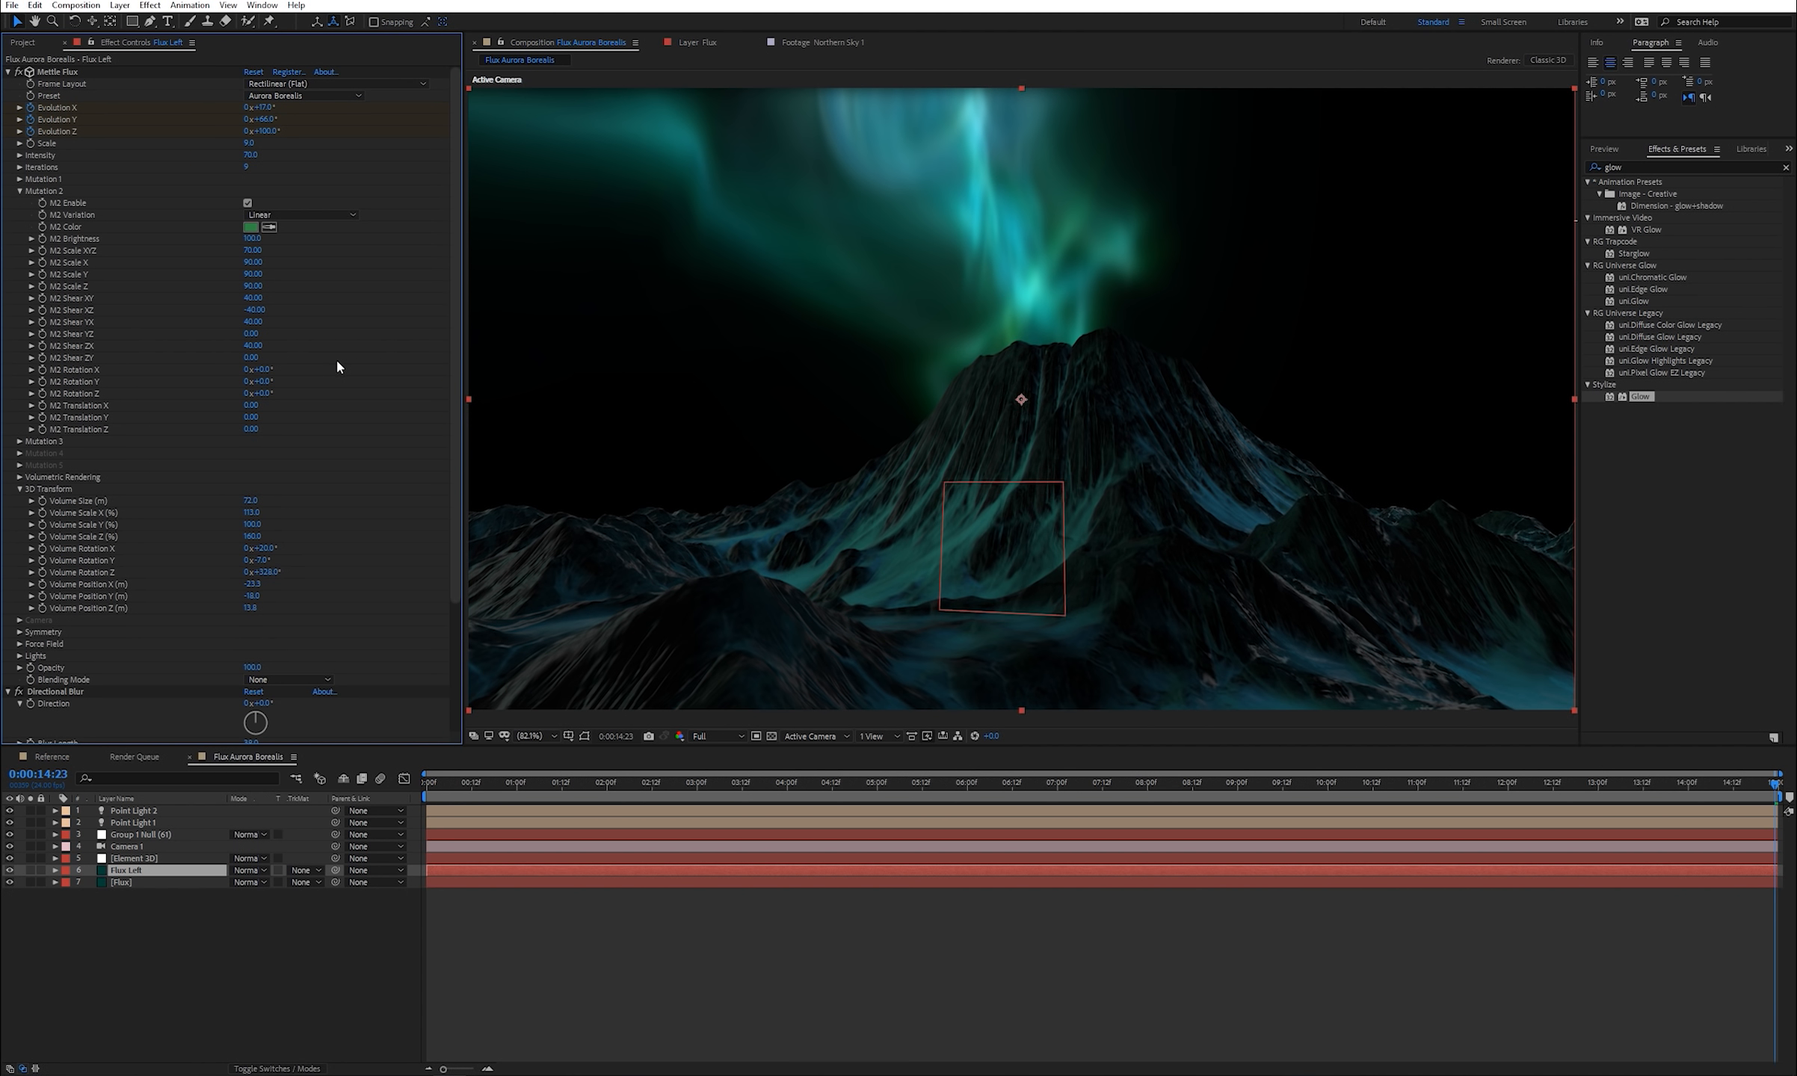
# - Reposition the Flux Left volume to about X -25.1 m and Y -12.7 m, and preview the animation from near the start
pyautogui.moveTo(253, 346); pyautogui.dragTo(169, 355)
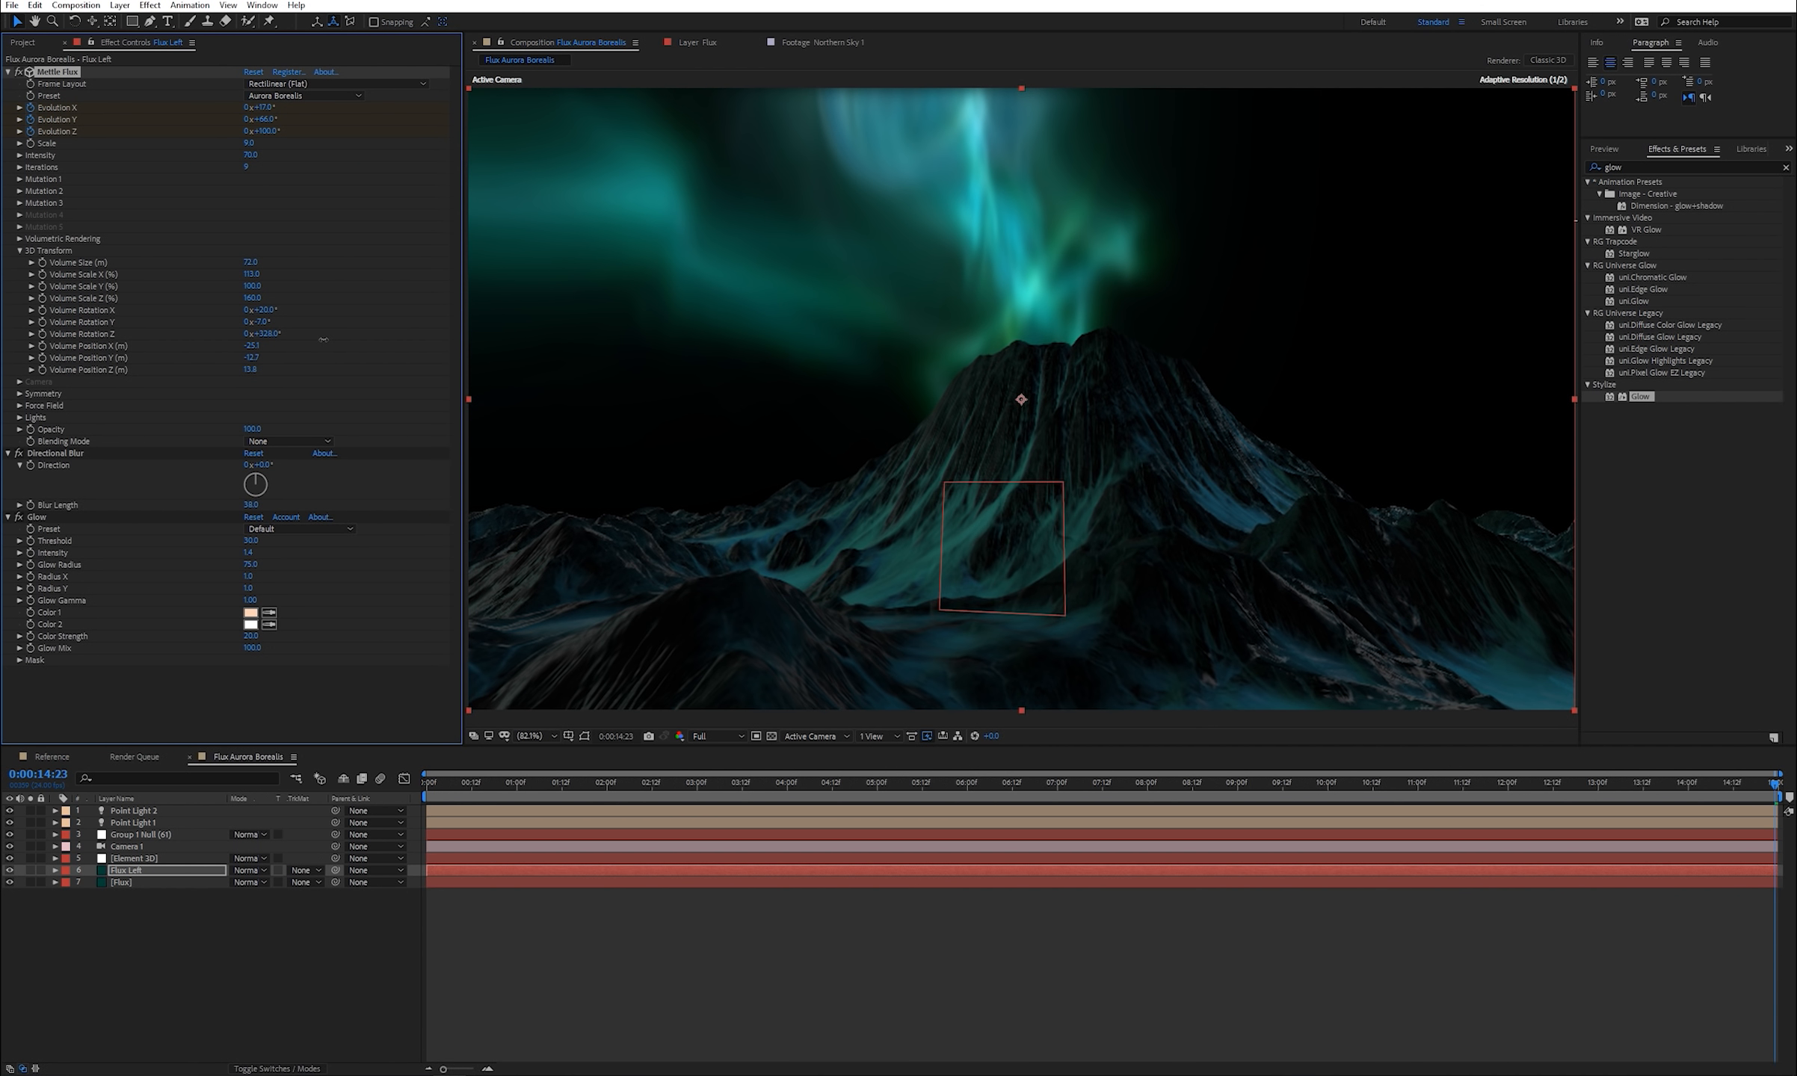
pyautogui.moveTo(1712, 789); pyautogui.dragTo(419, 839)
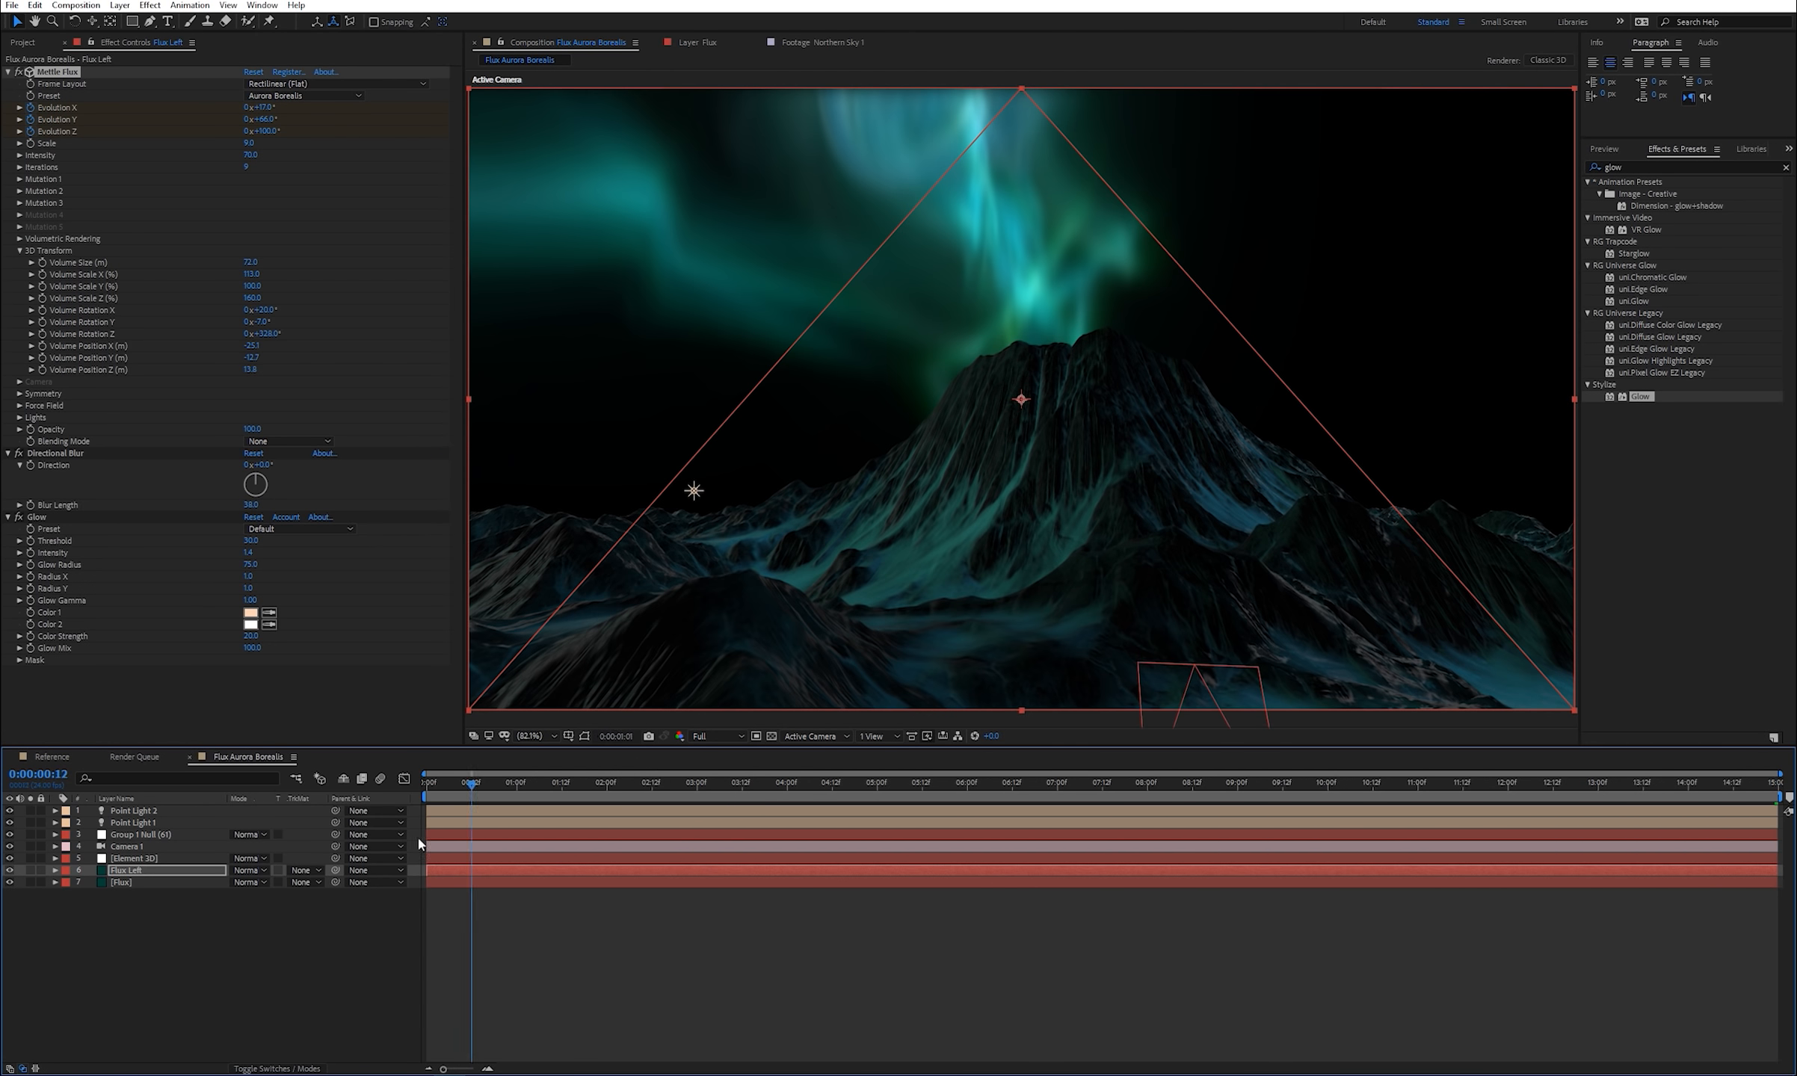
pyautogui.press('space')
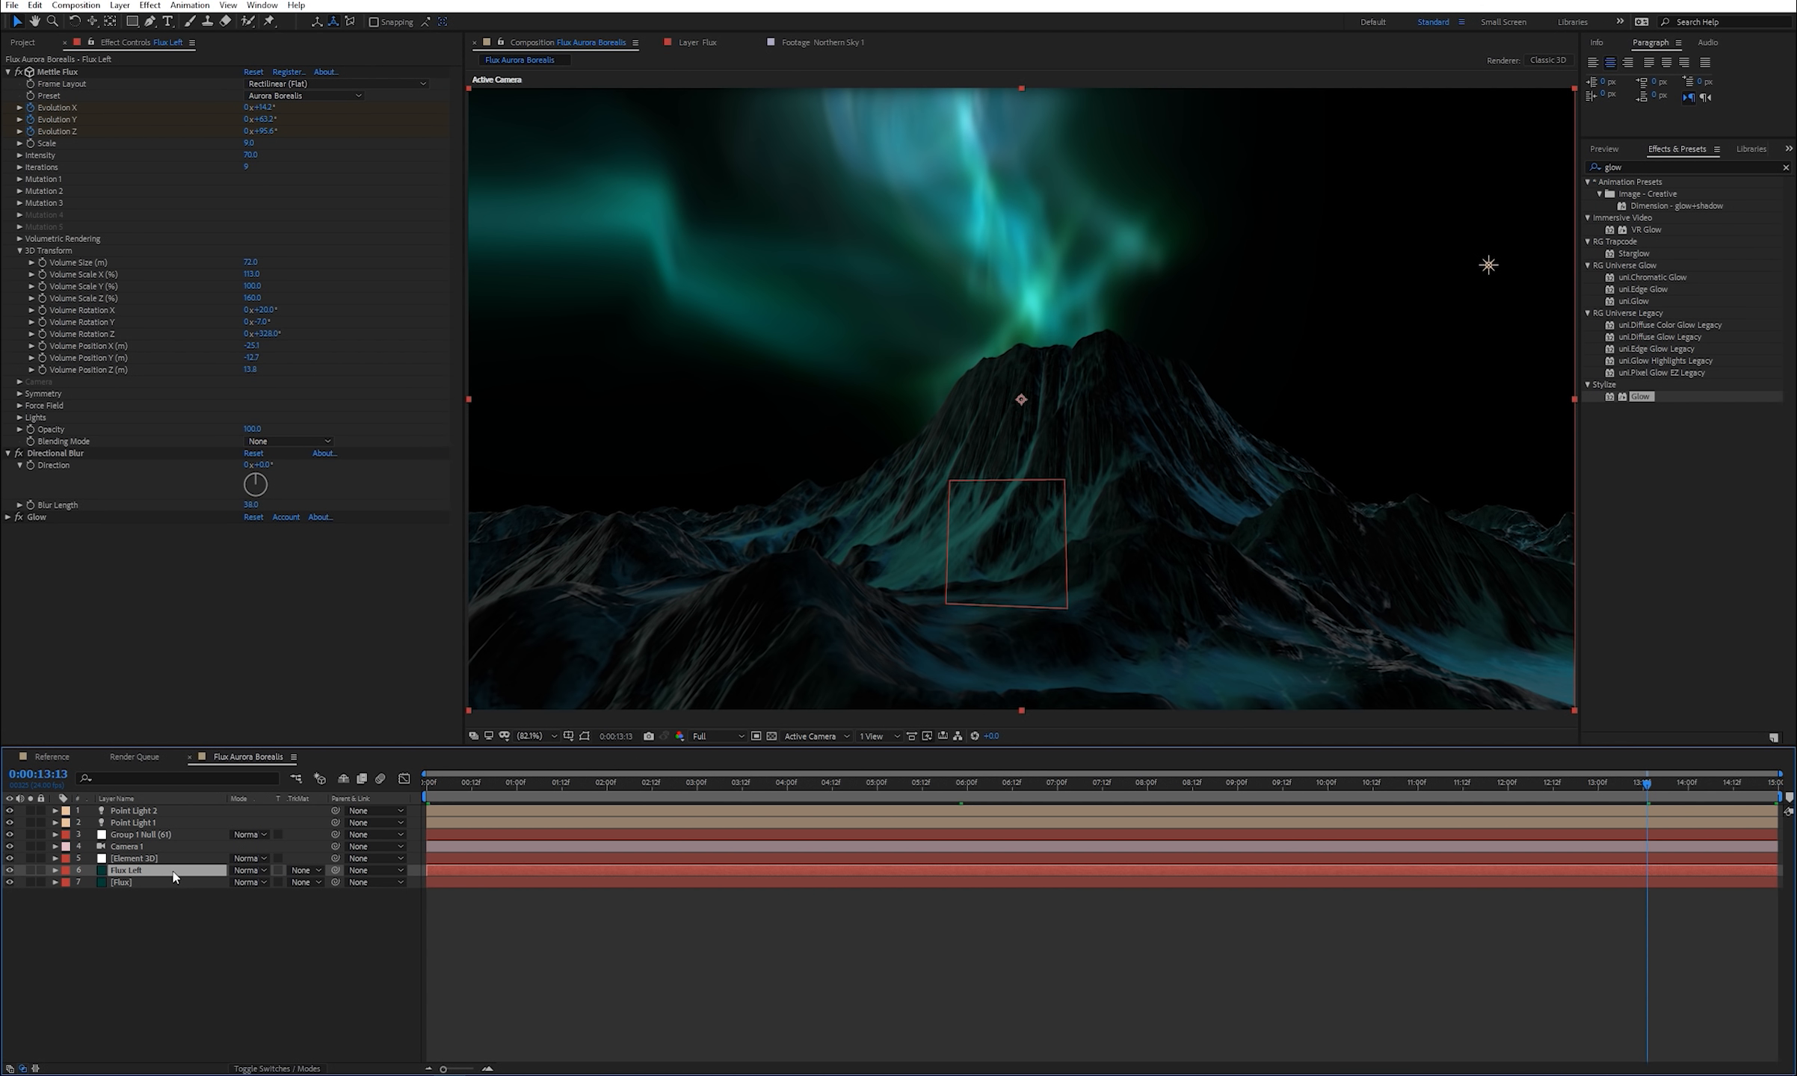
# - Duplicate the original Flux layer and move the copy above Flux Left in the layer stack
pyautogui.click(140, 883)
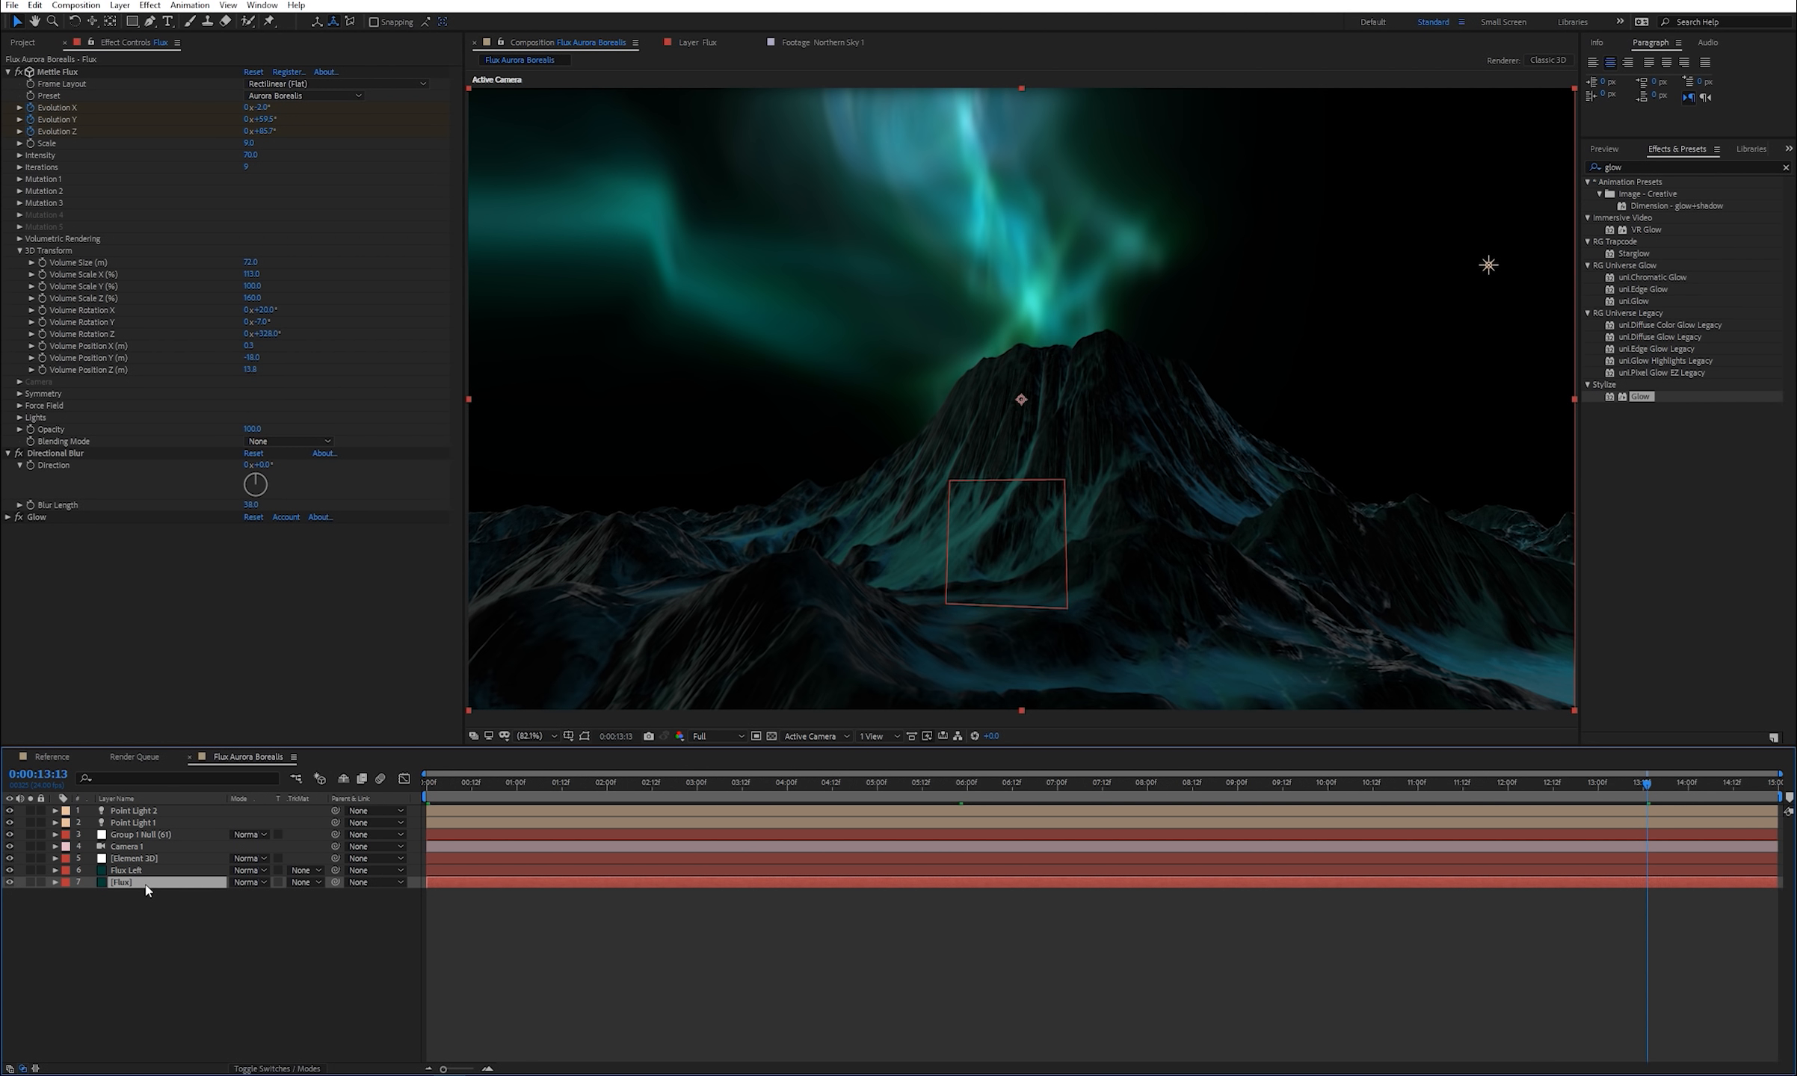
pyautogui.hotkey('ctrl', 'd')
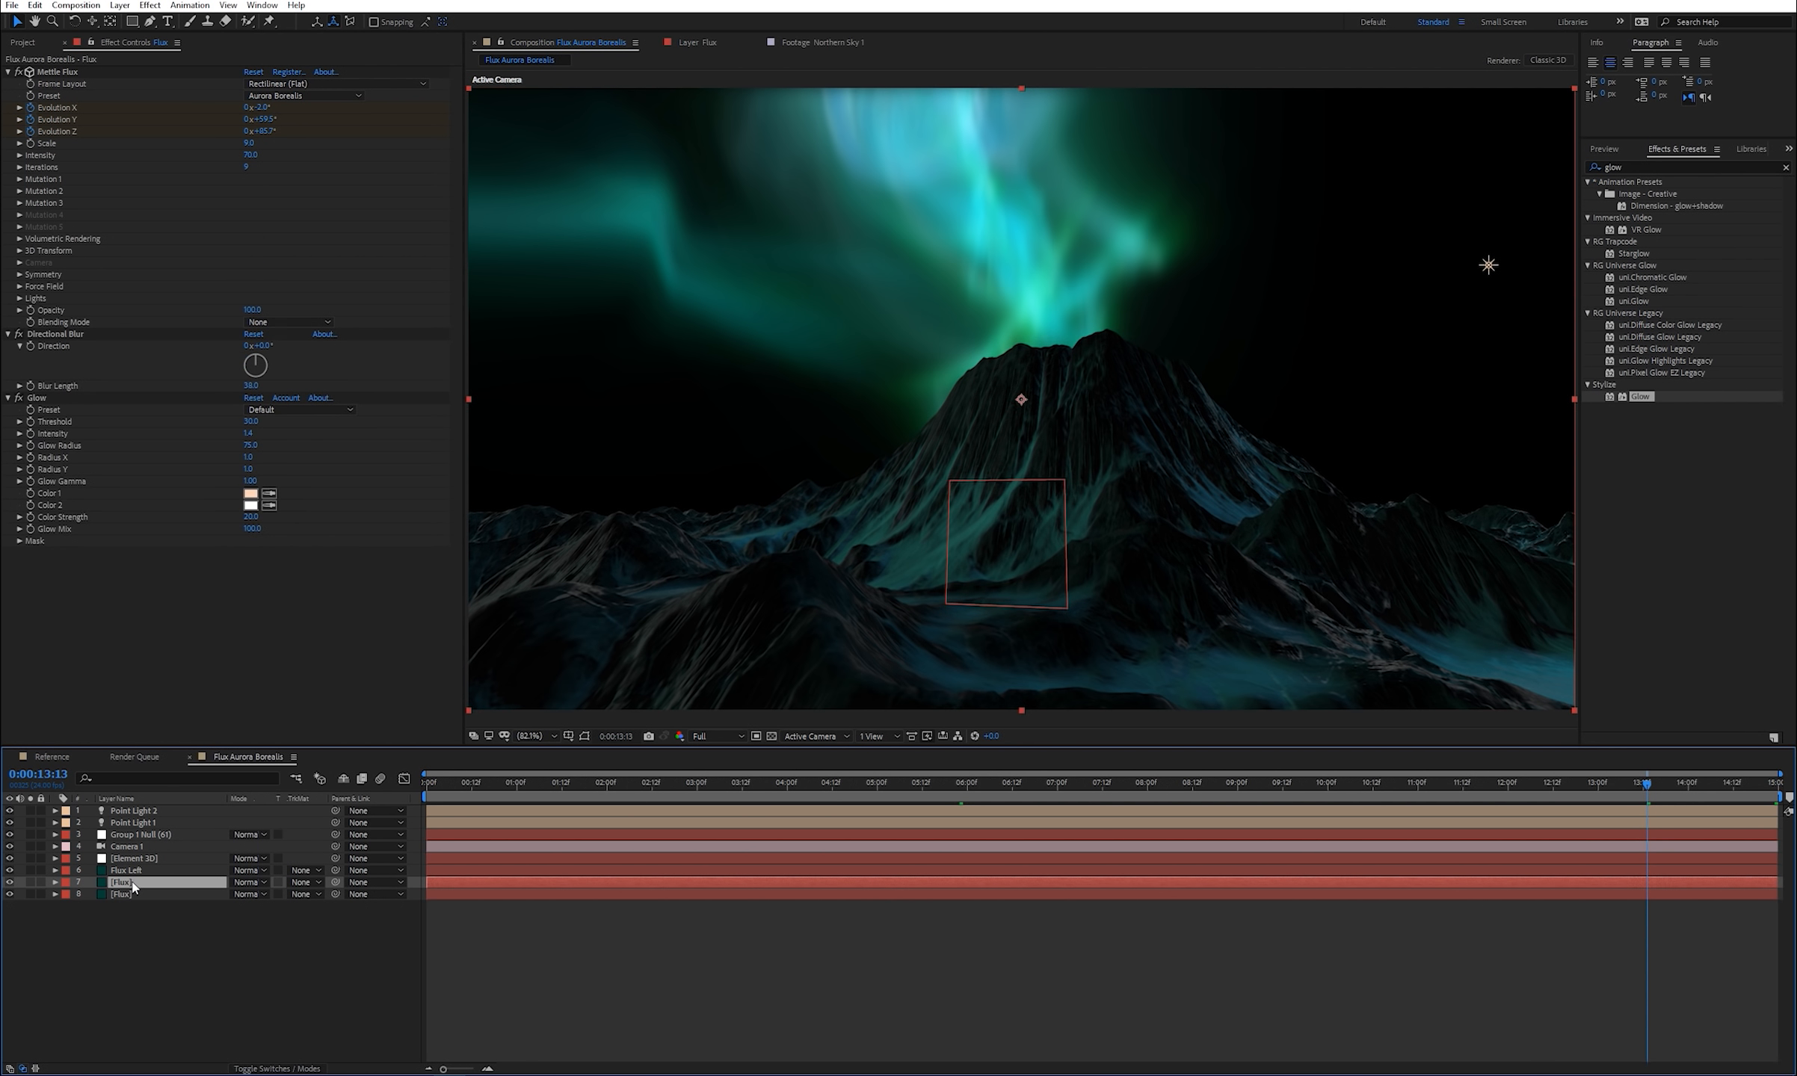
pyautogui.moveTo(139, 884); pyautogui.dragTo(141, 866)
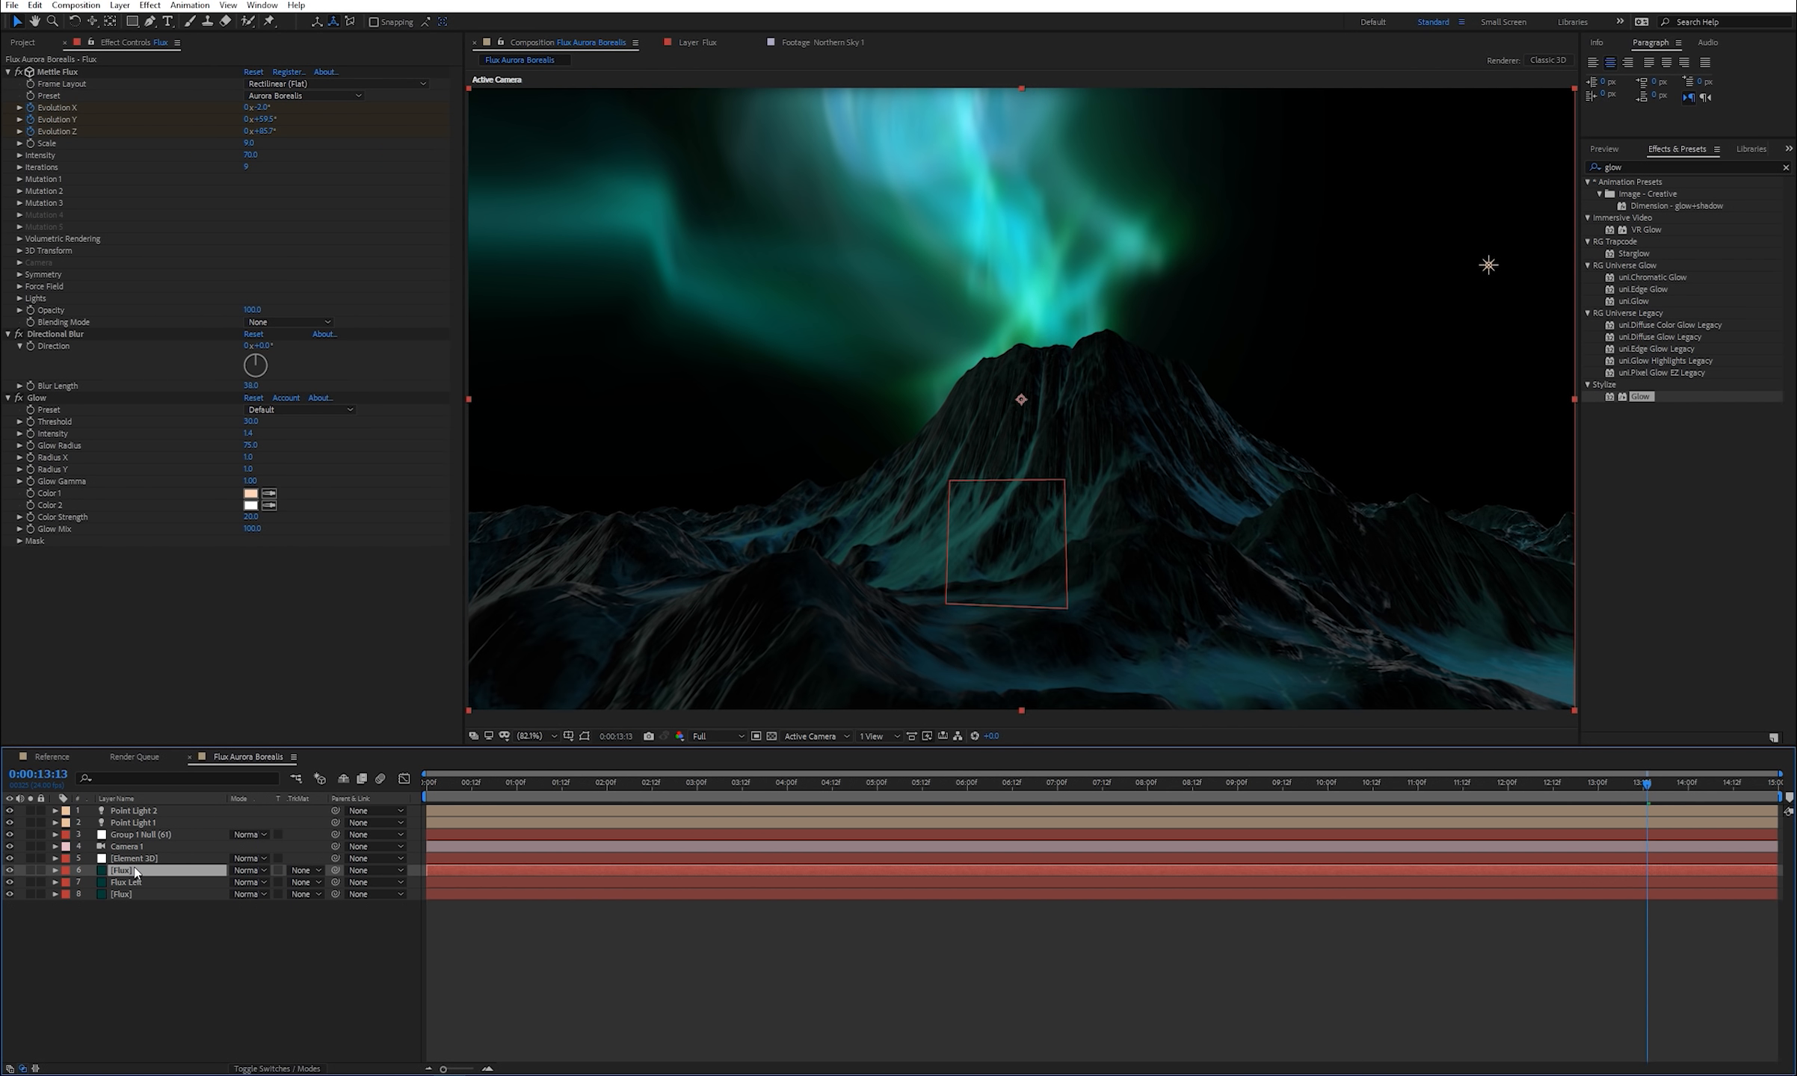
# - Rename the duplicated Flux layer above Flux Left as Flux Right
pyautogui.press('Return')
pyautogui.click(155, 870)
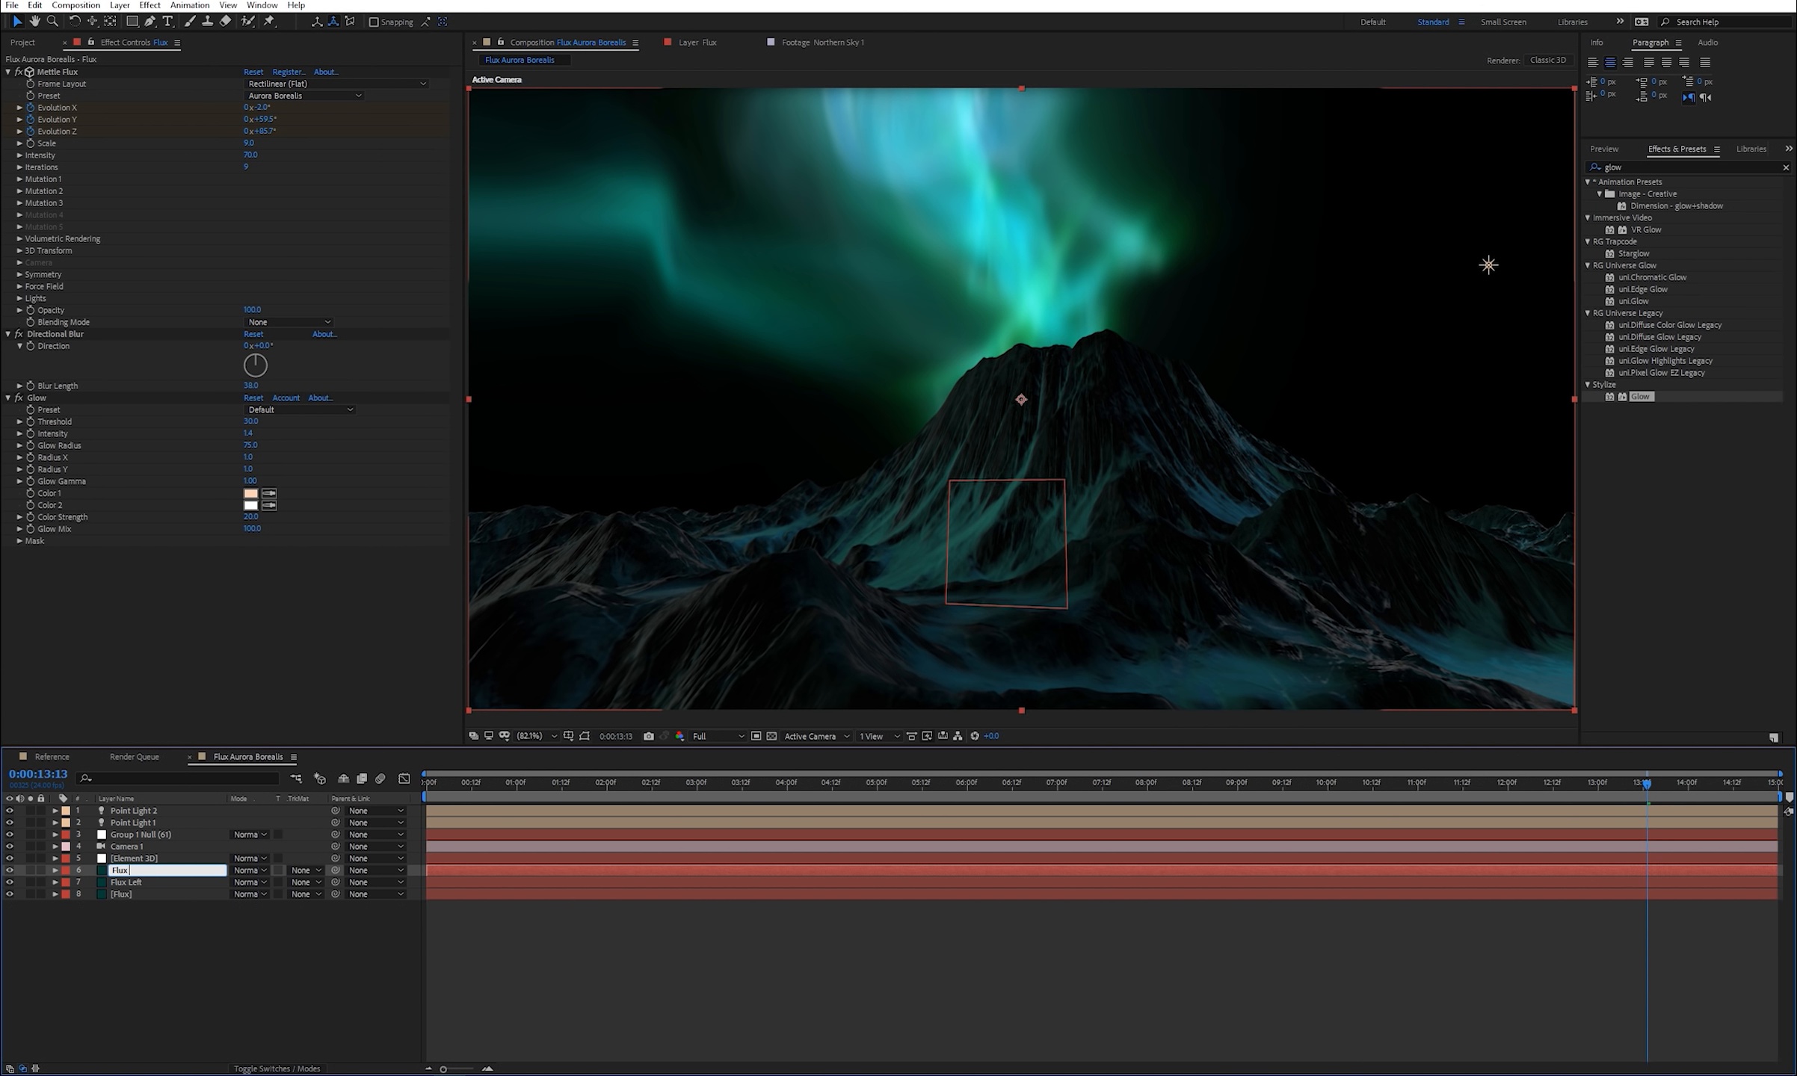
pyautogui.write('Right')
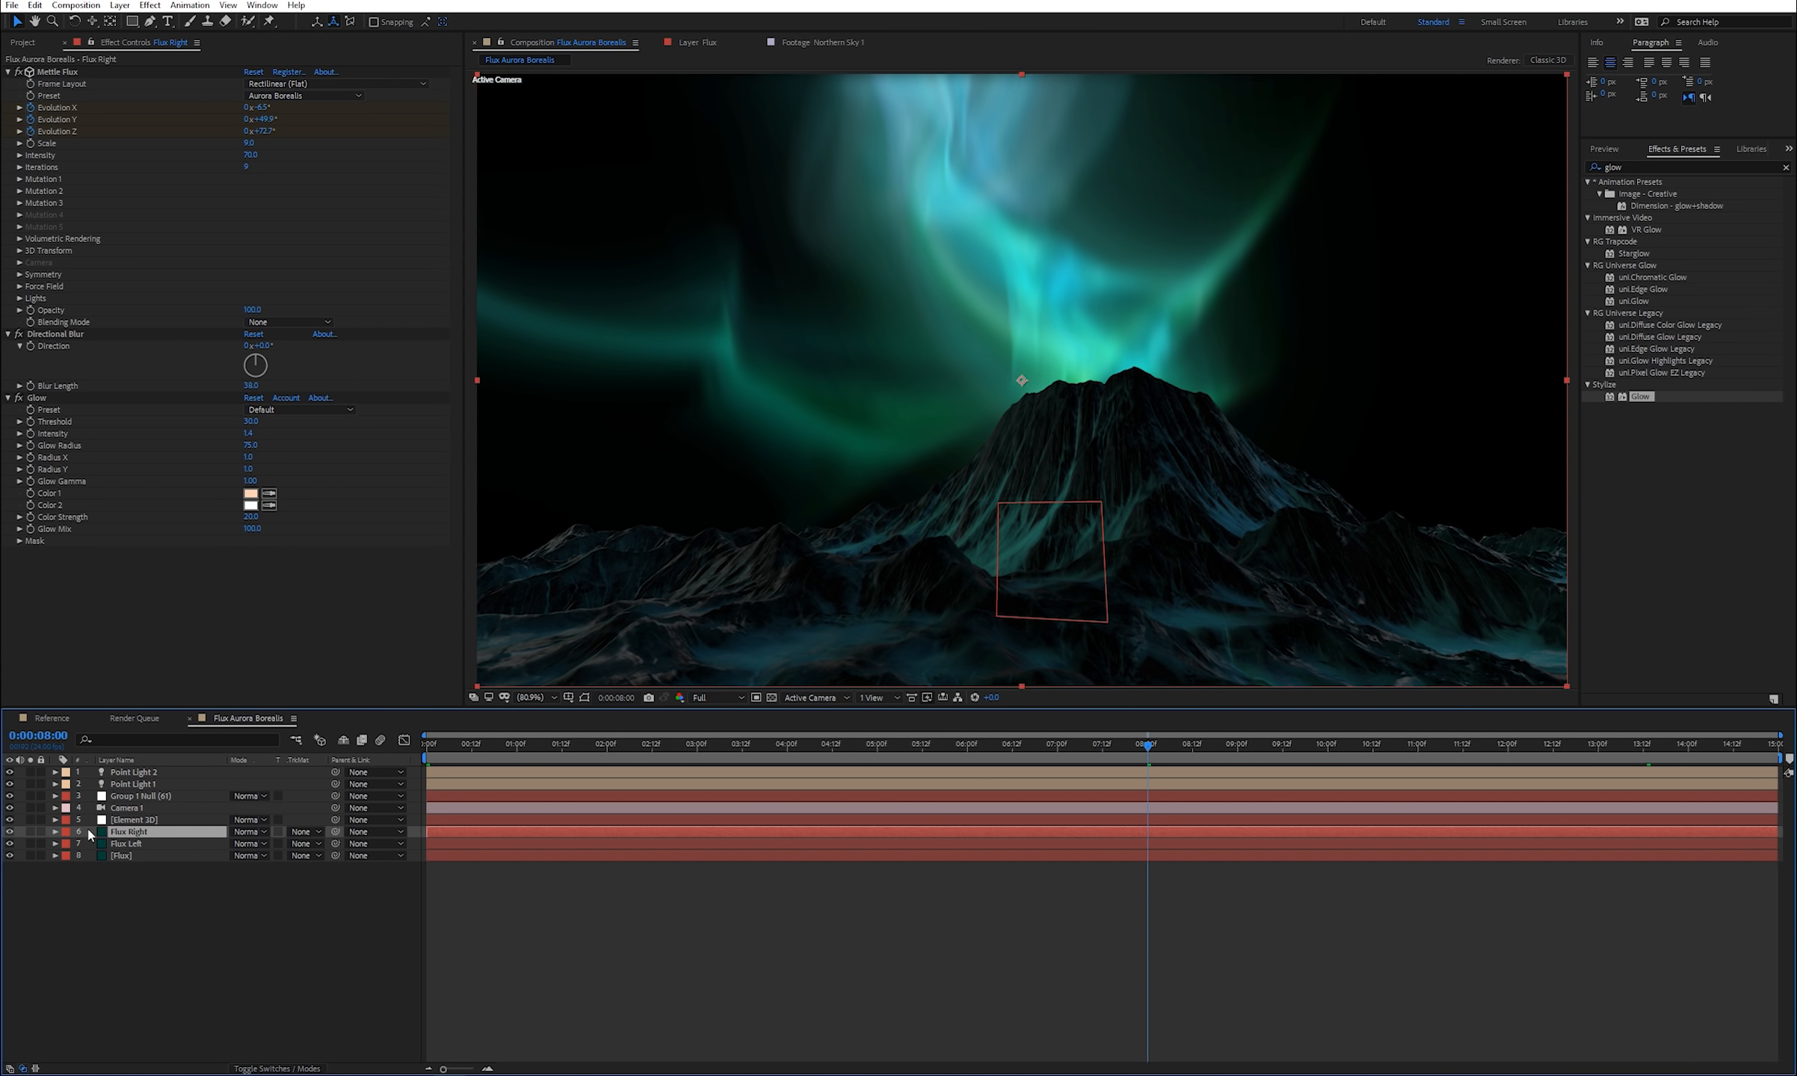
# - Set Flux Right's Volume Rotation X to about 9° and Volume Rotation Y to 148°, and adjust its Z rotation
pyautogui.click(19, 250)
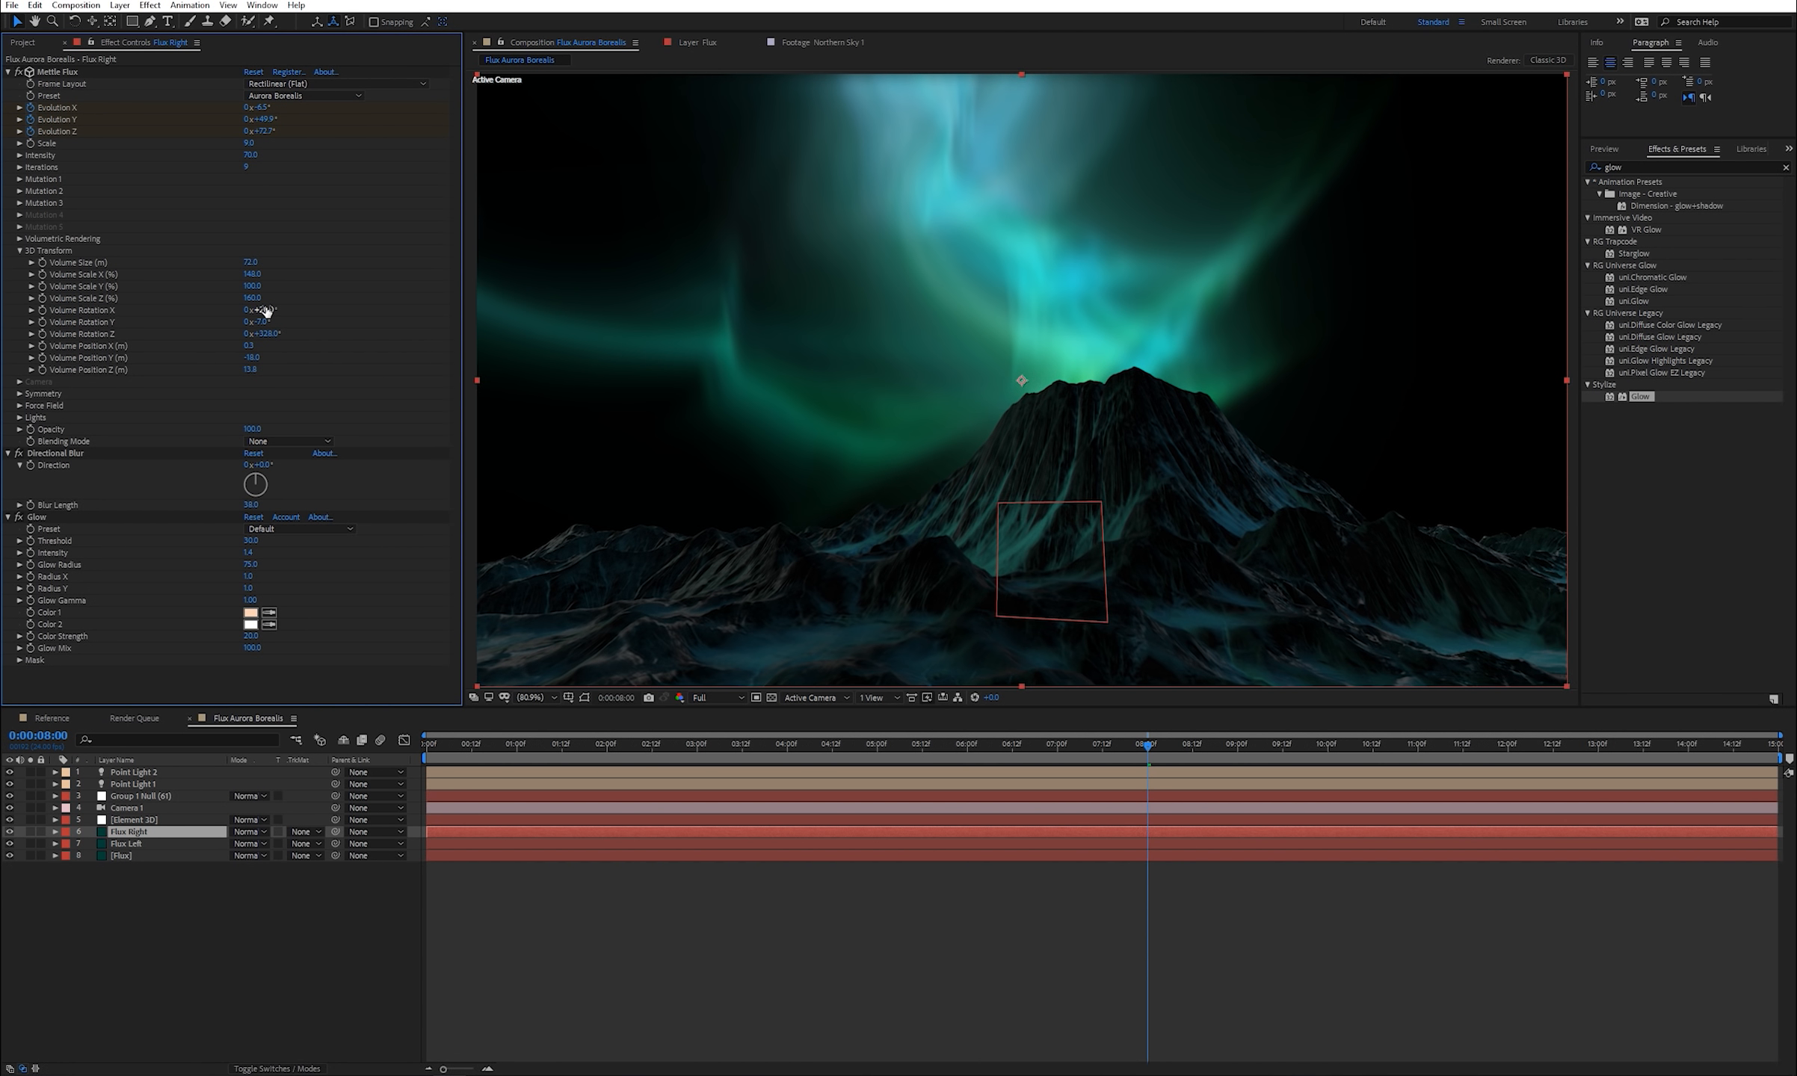
pyautogui.moveTo(265, 311); pyautogui.dragTo(299, 342)
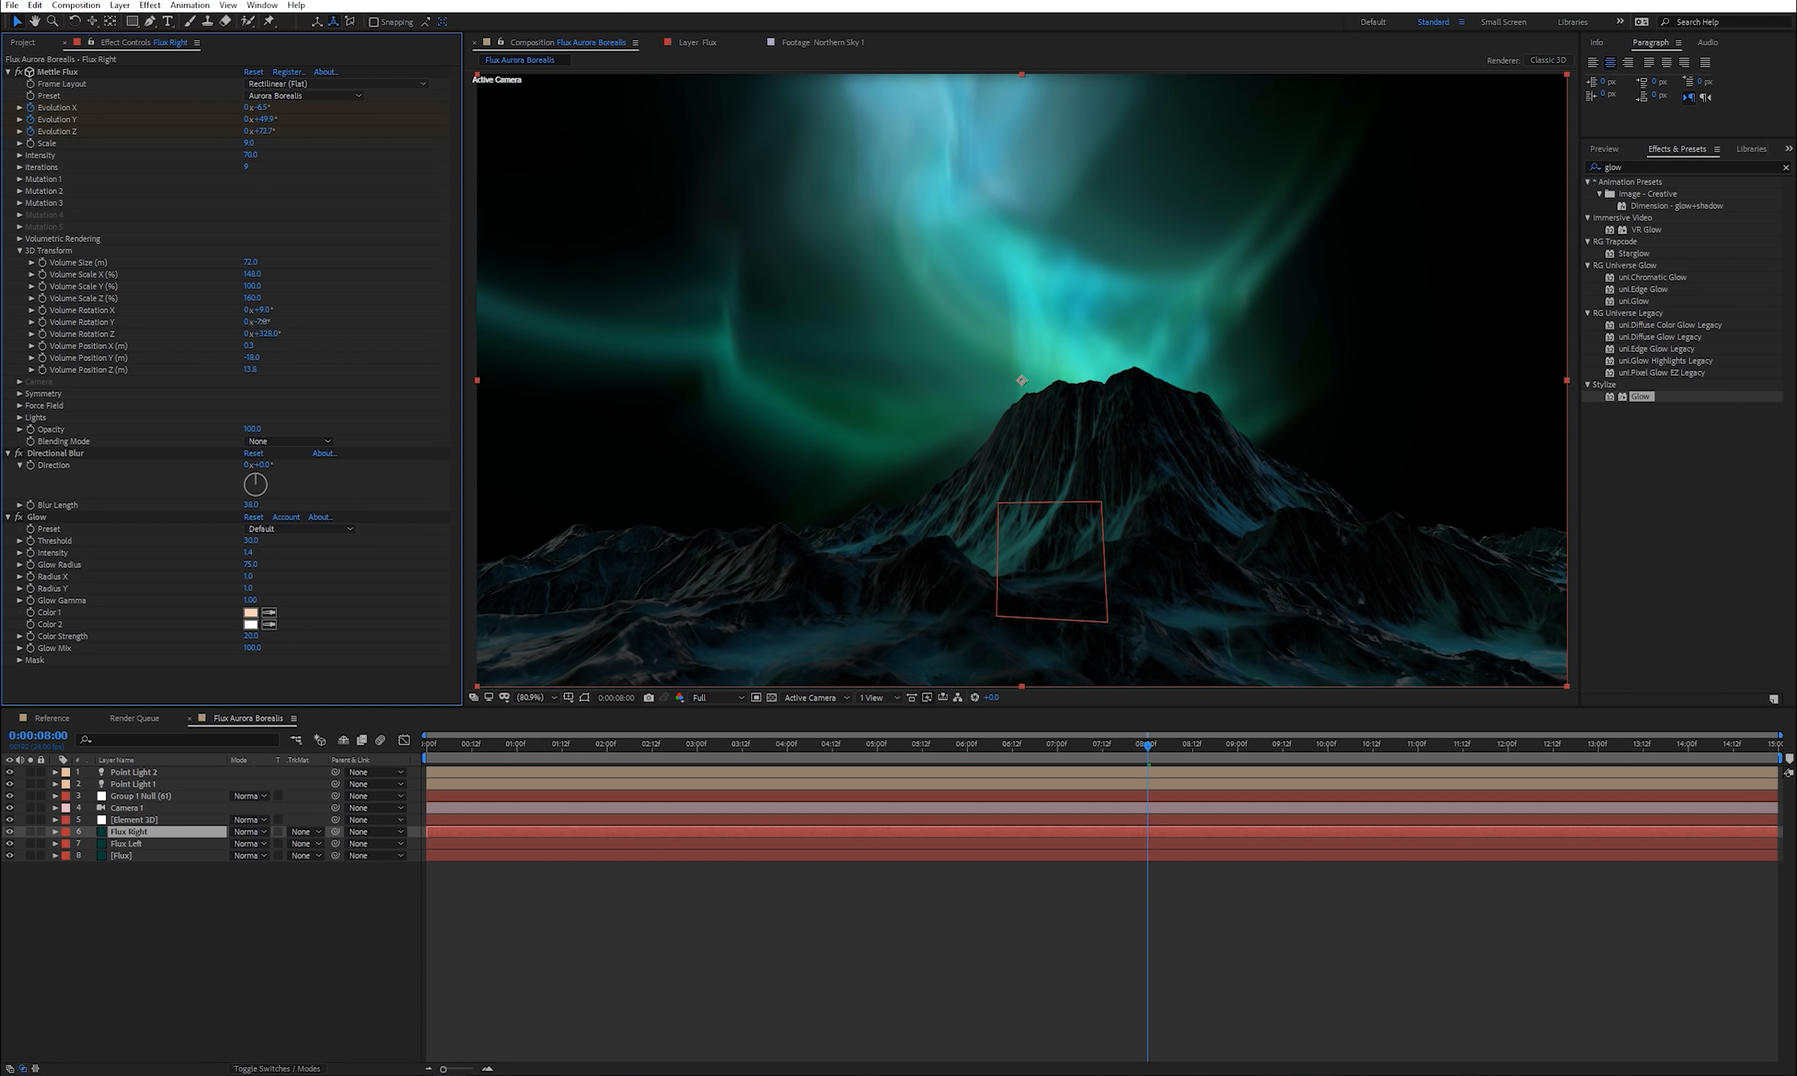
pyautogui.click(262, 322)
pyautogui.write('148')
pyautogui.press('Return')
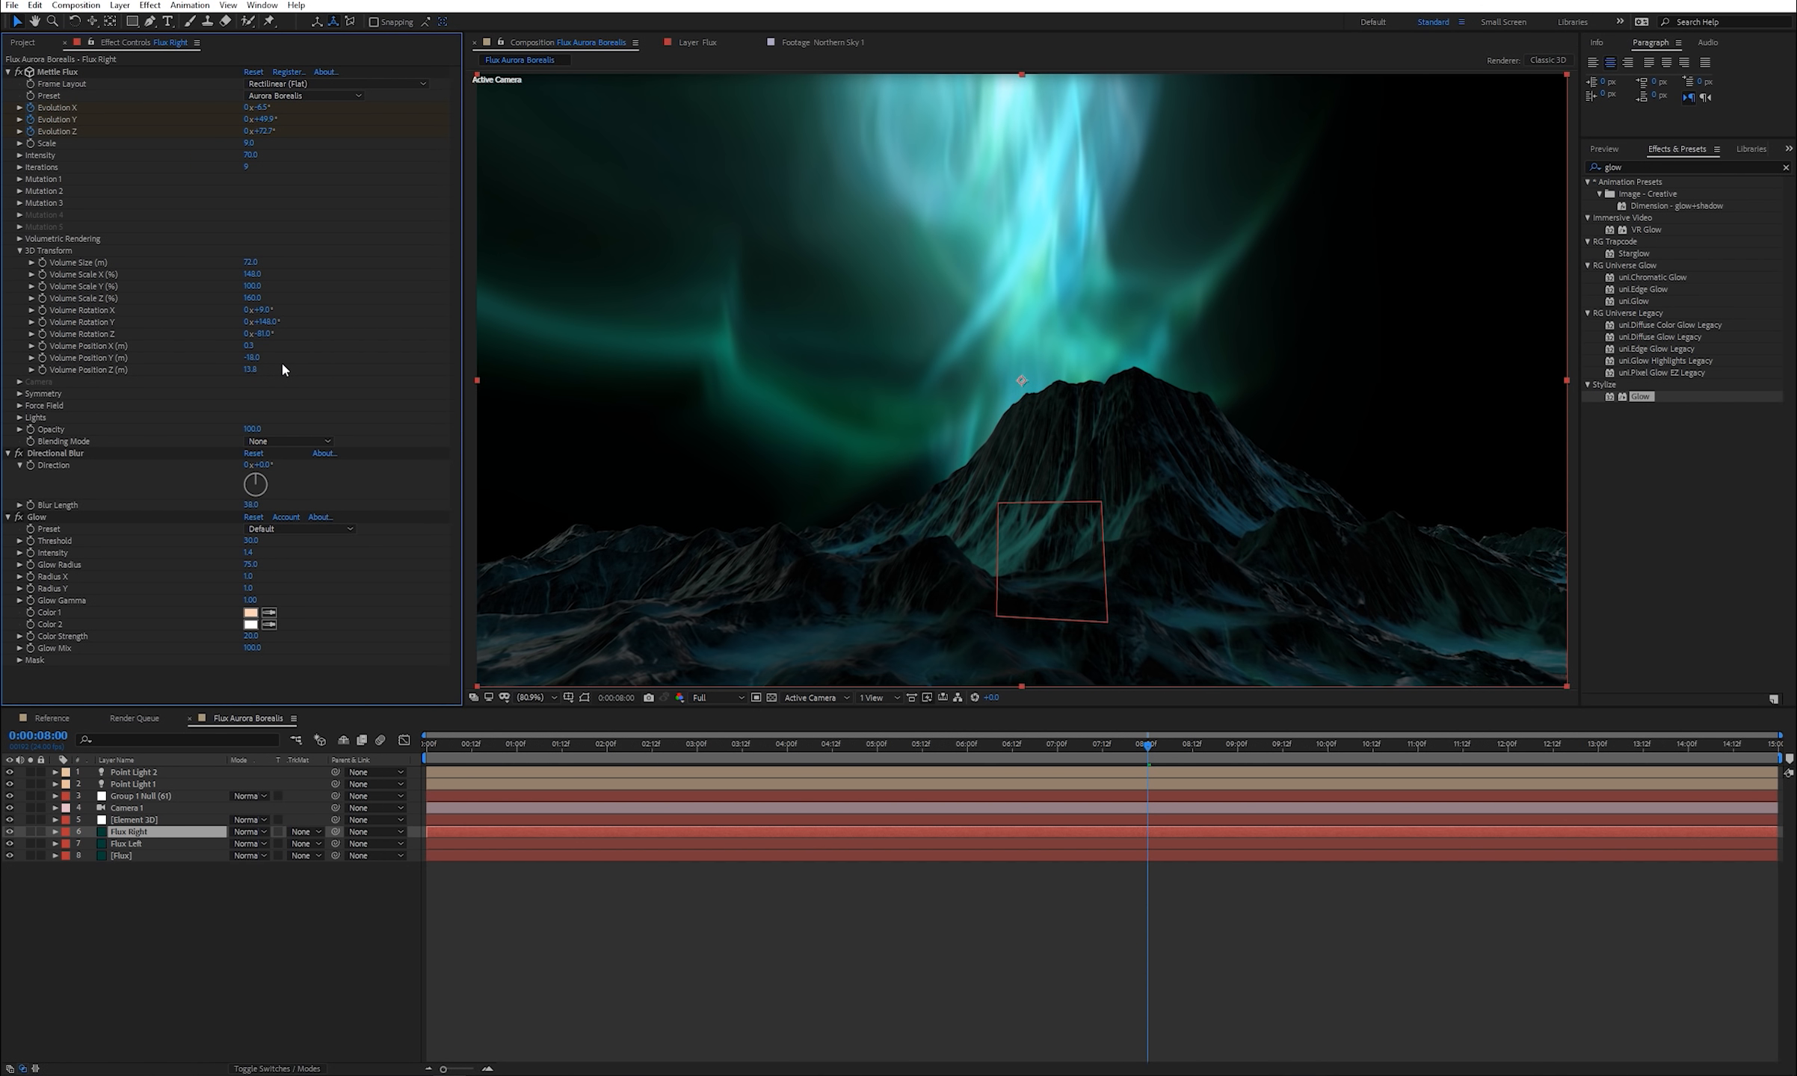
# - Move the Flux Right volume to the right of the mountain, at about X 40.9 m and Z 23.4 m
pyautogui.moveTo(252, 346); pyautogui.dragTo(312, 339)
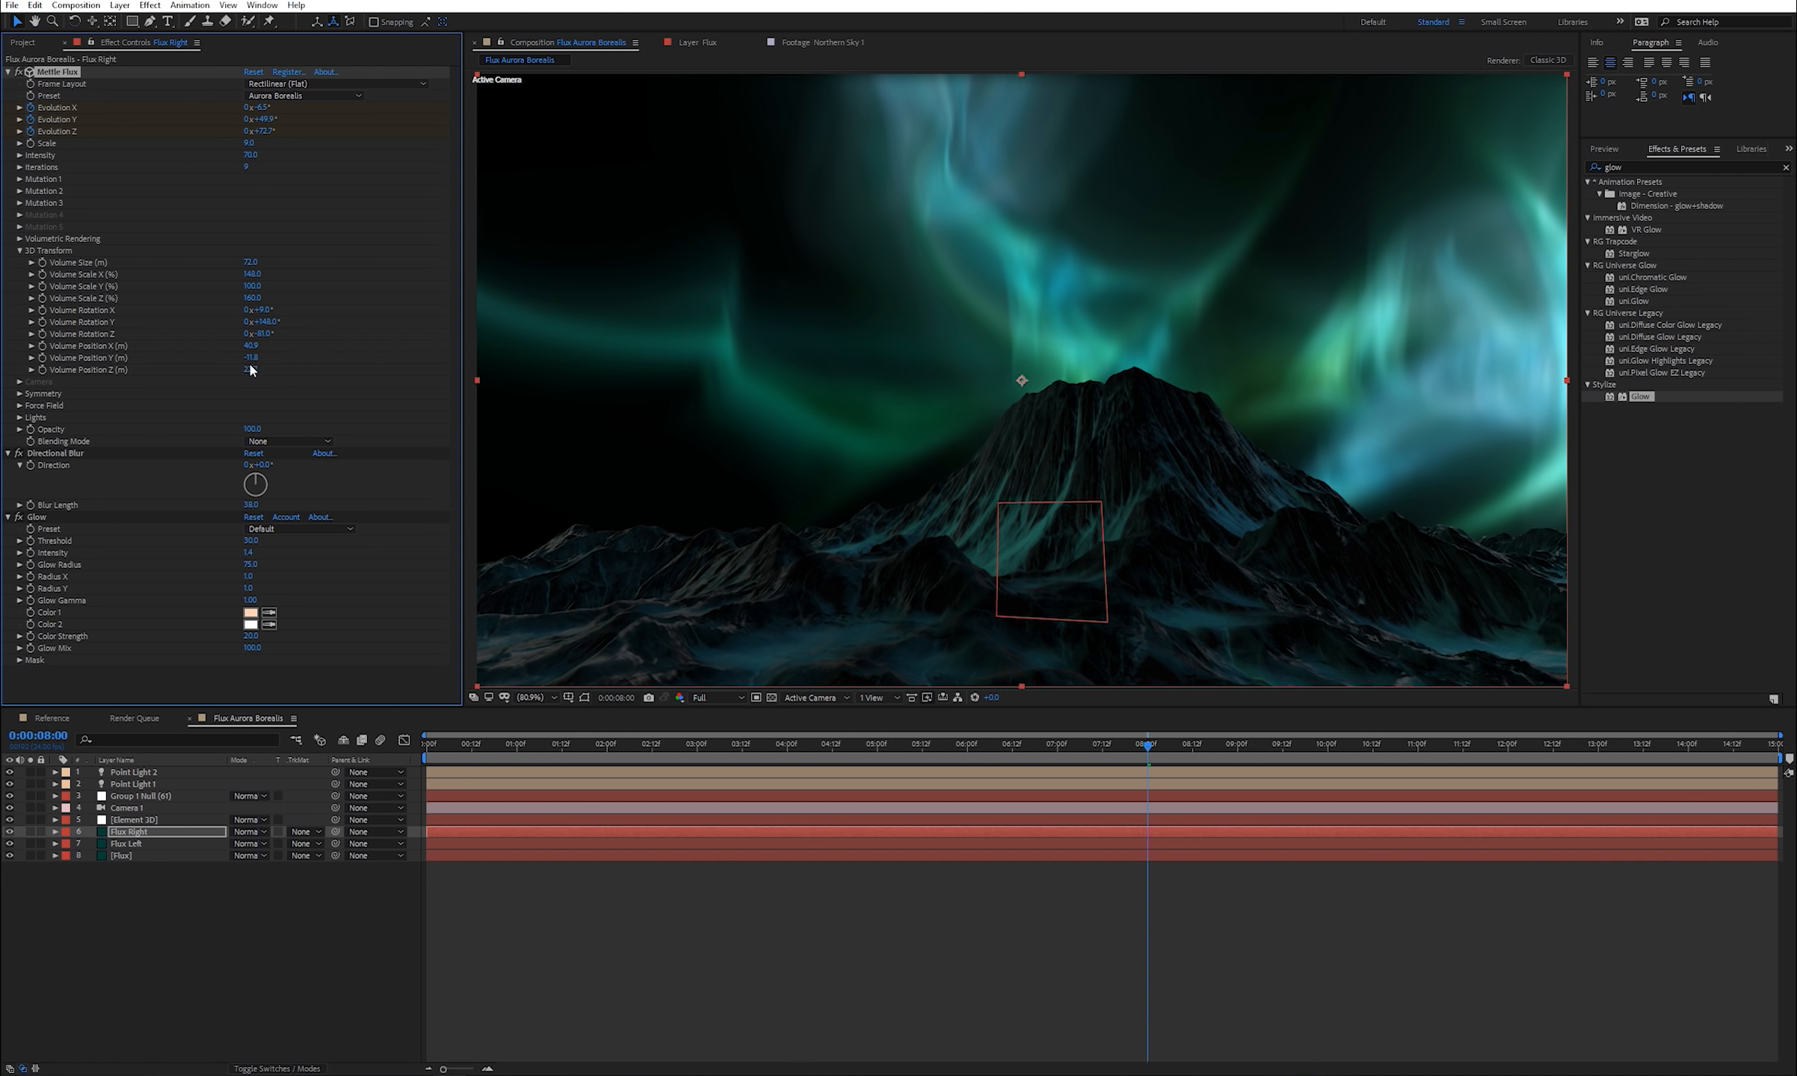
pyautogui.moveTo(250, 372); pyautogui.dragTo(251, 372)
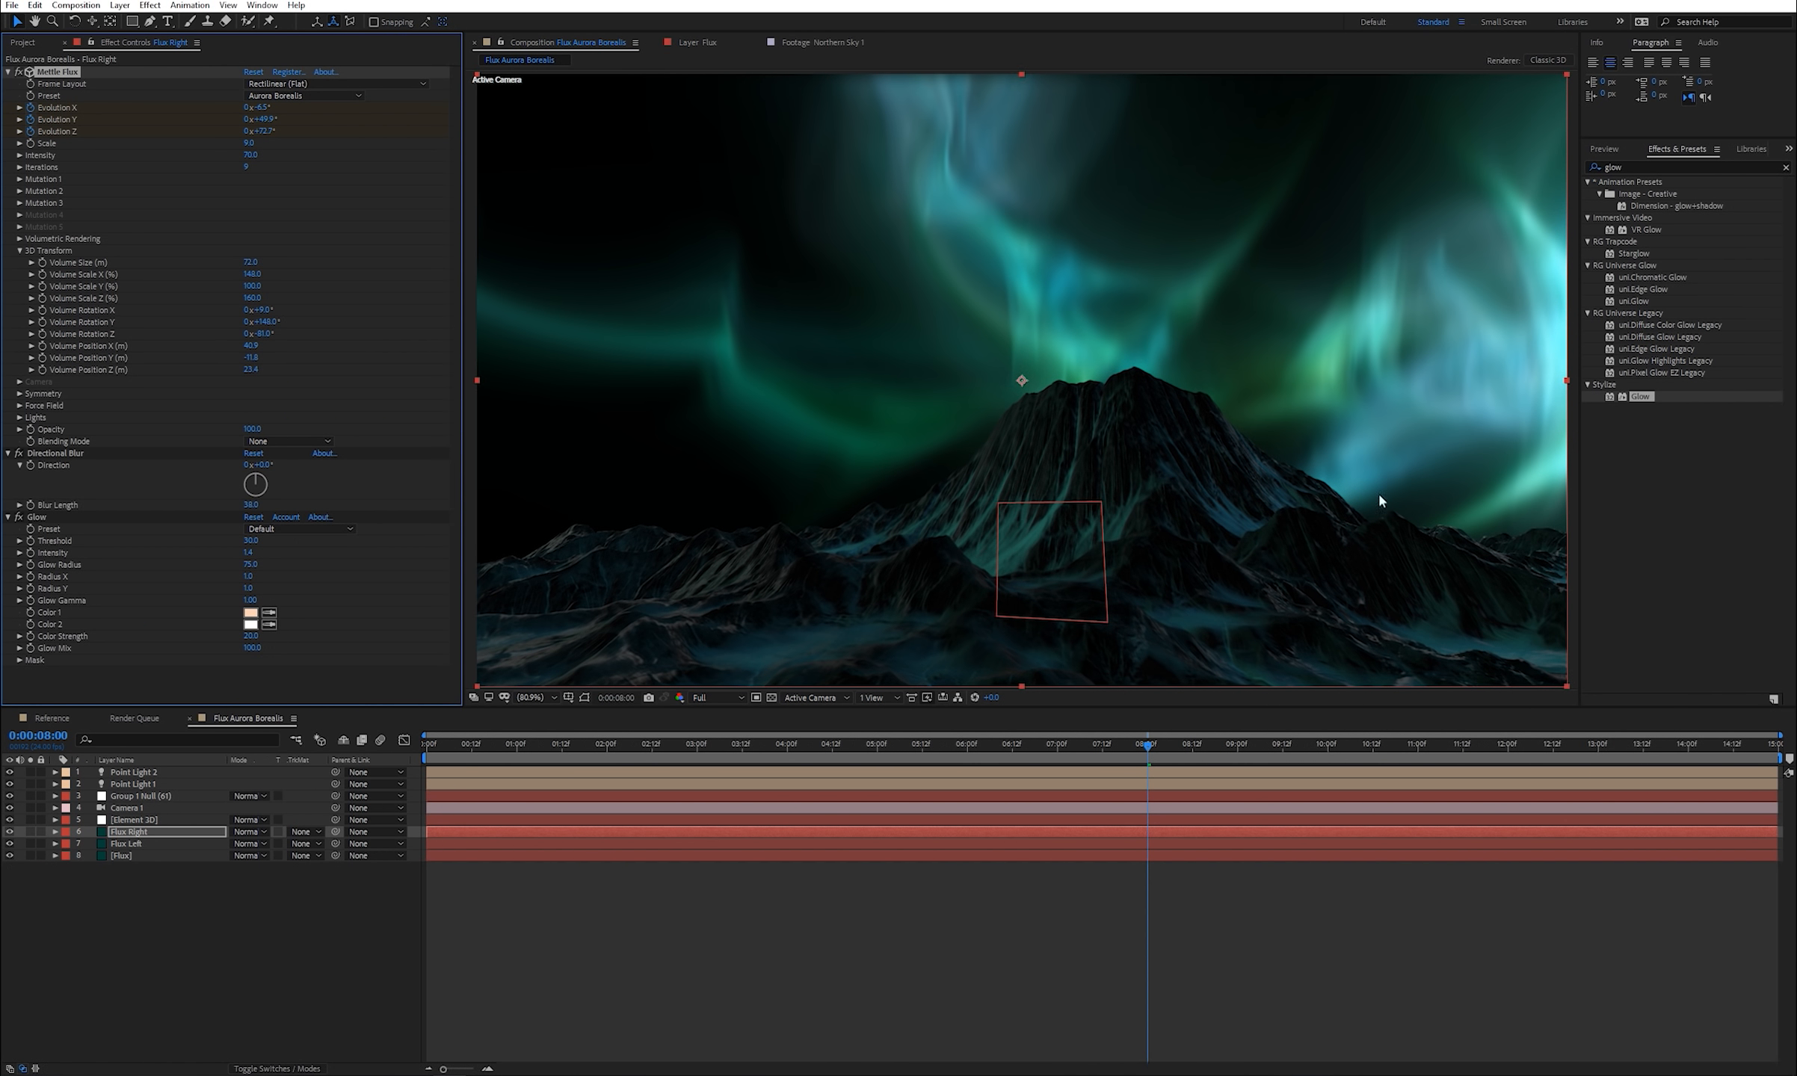
pyautogui.click(19, 250)
# - Set Flux Right's Mutation 1 Shear YX to 40
pyautogui.click(19, 179)
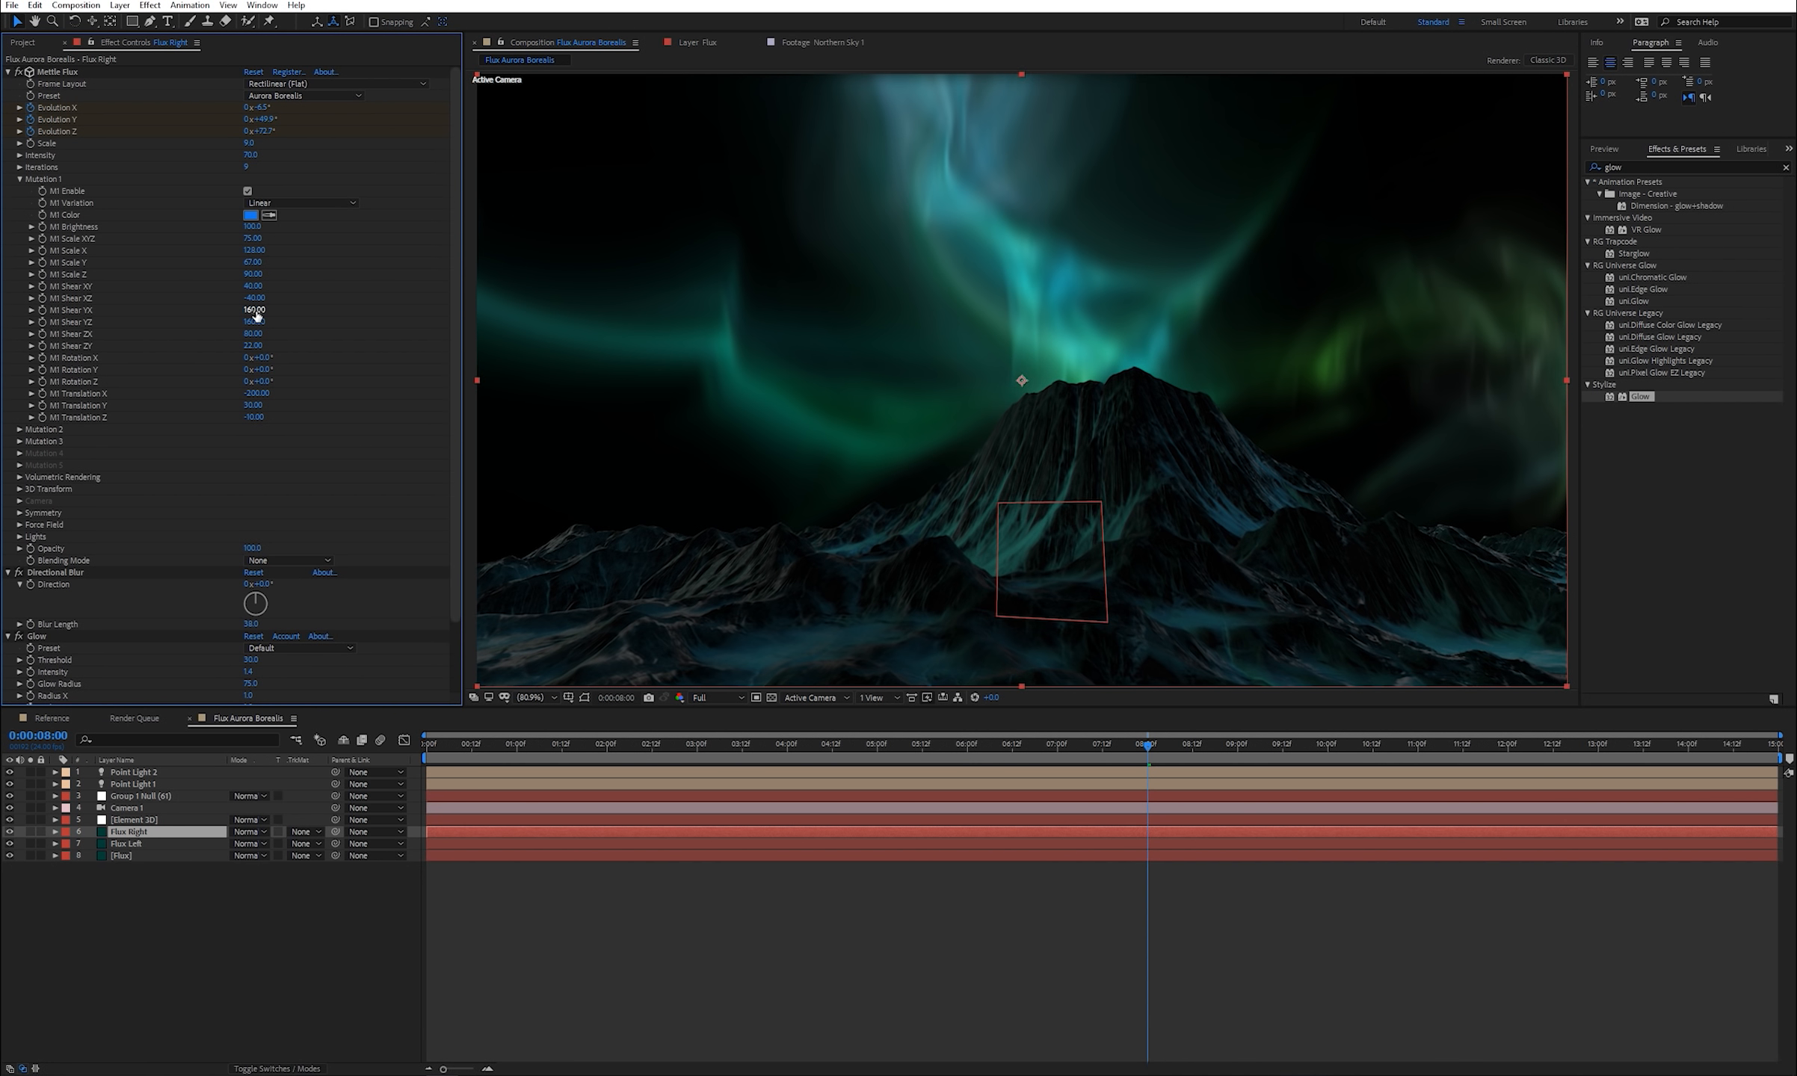
pyautogui.click(255, 311)
pyautogui.write('4')
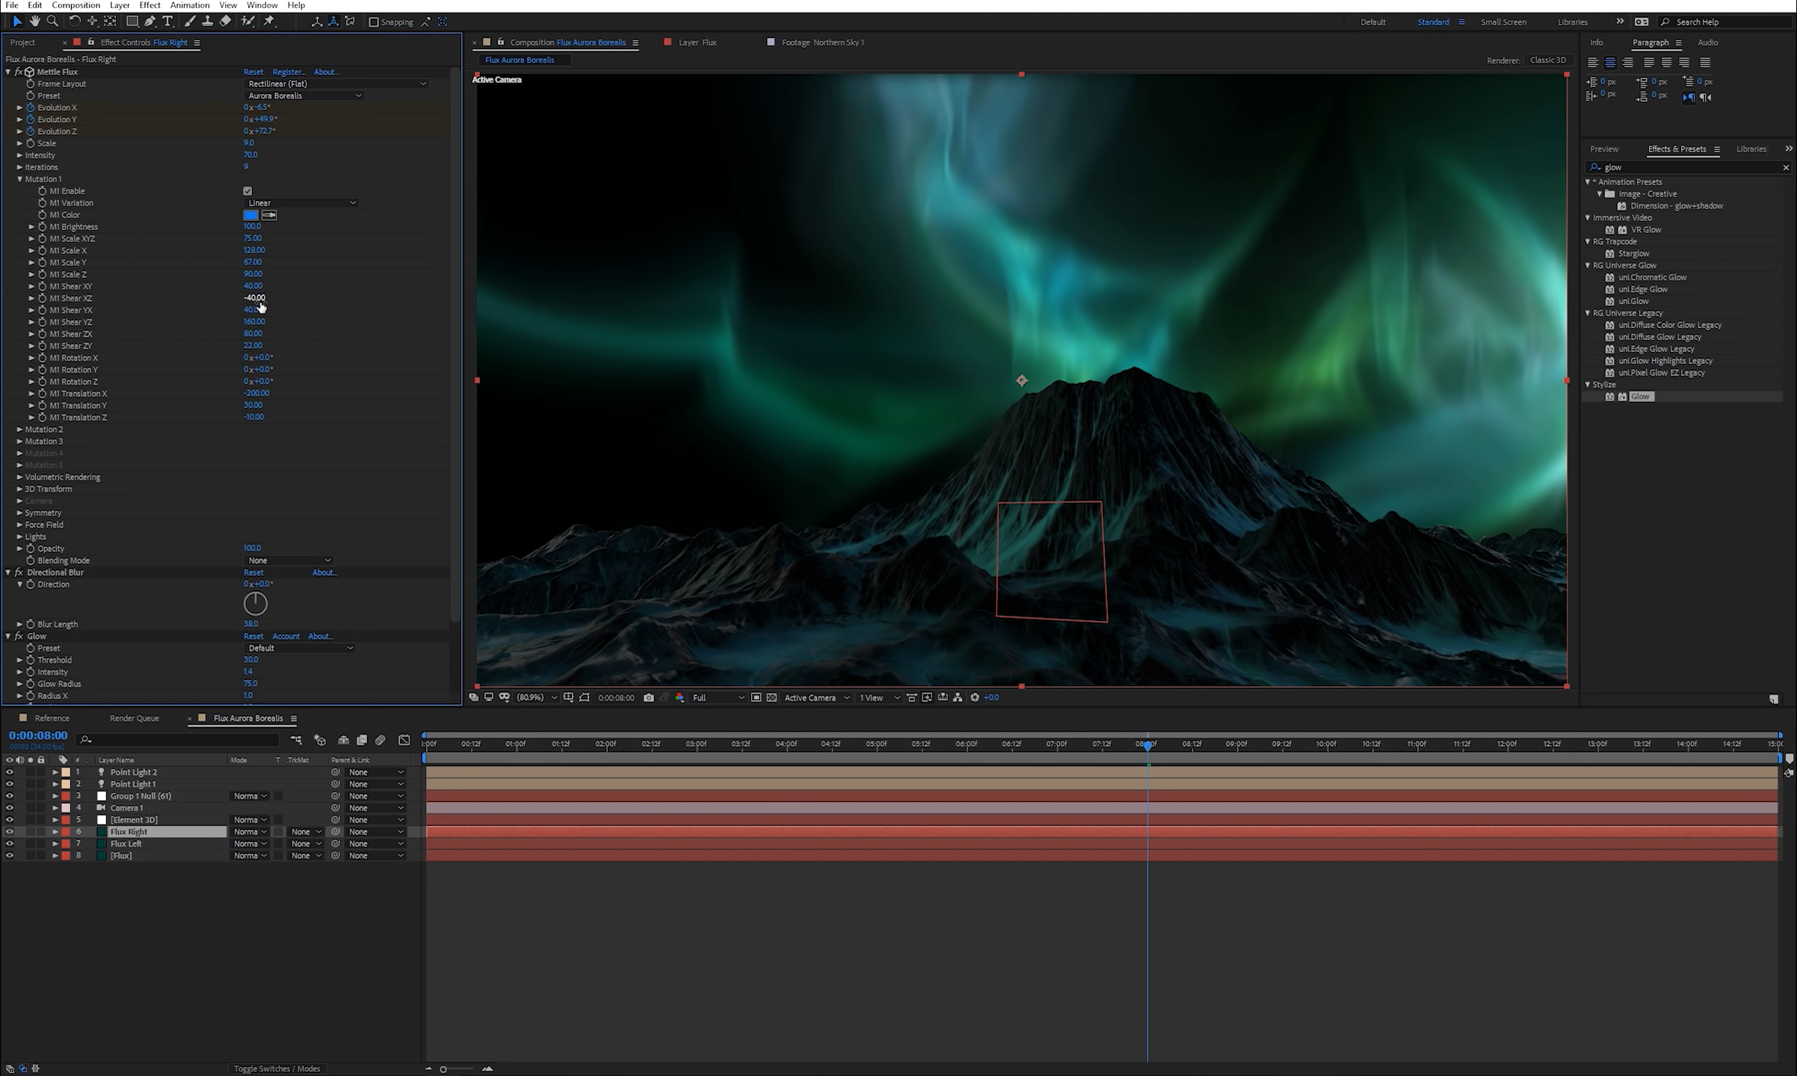
# - Set Flux Right's Mutation 2 Brightness to 100 and Scale XYZ to 75
pyautogui.click(253, 239)
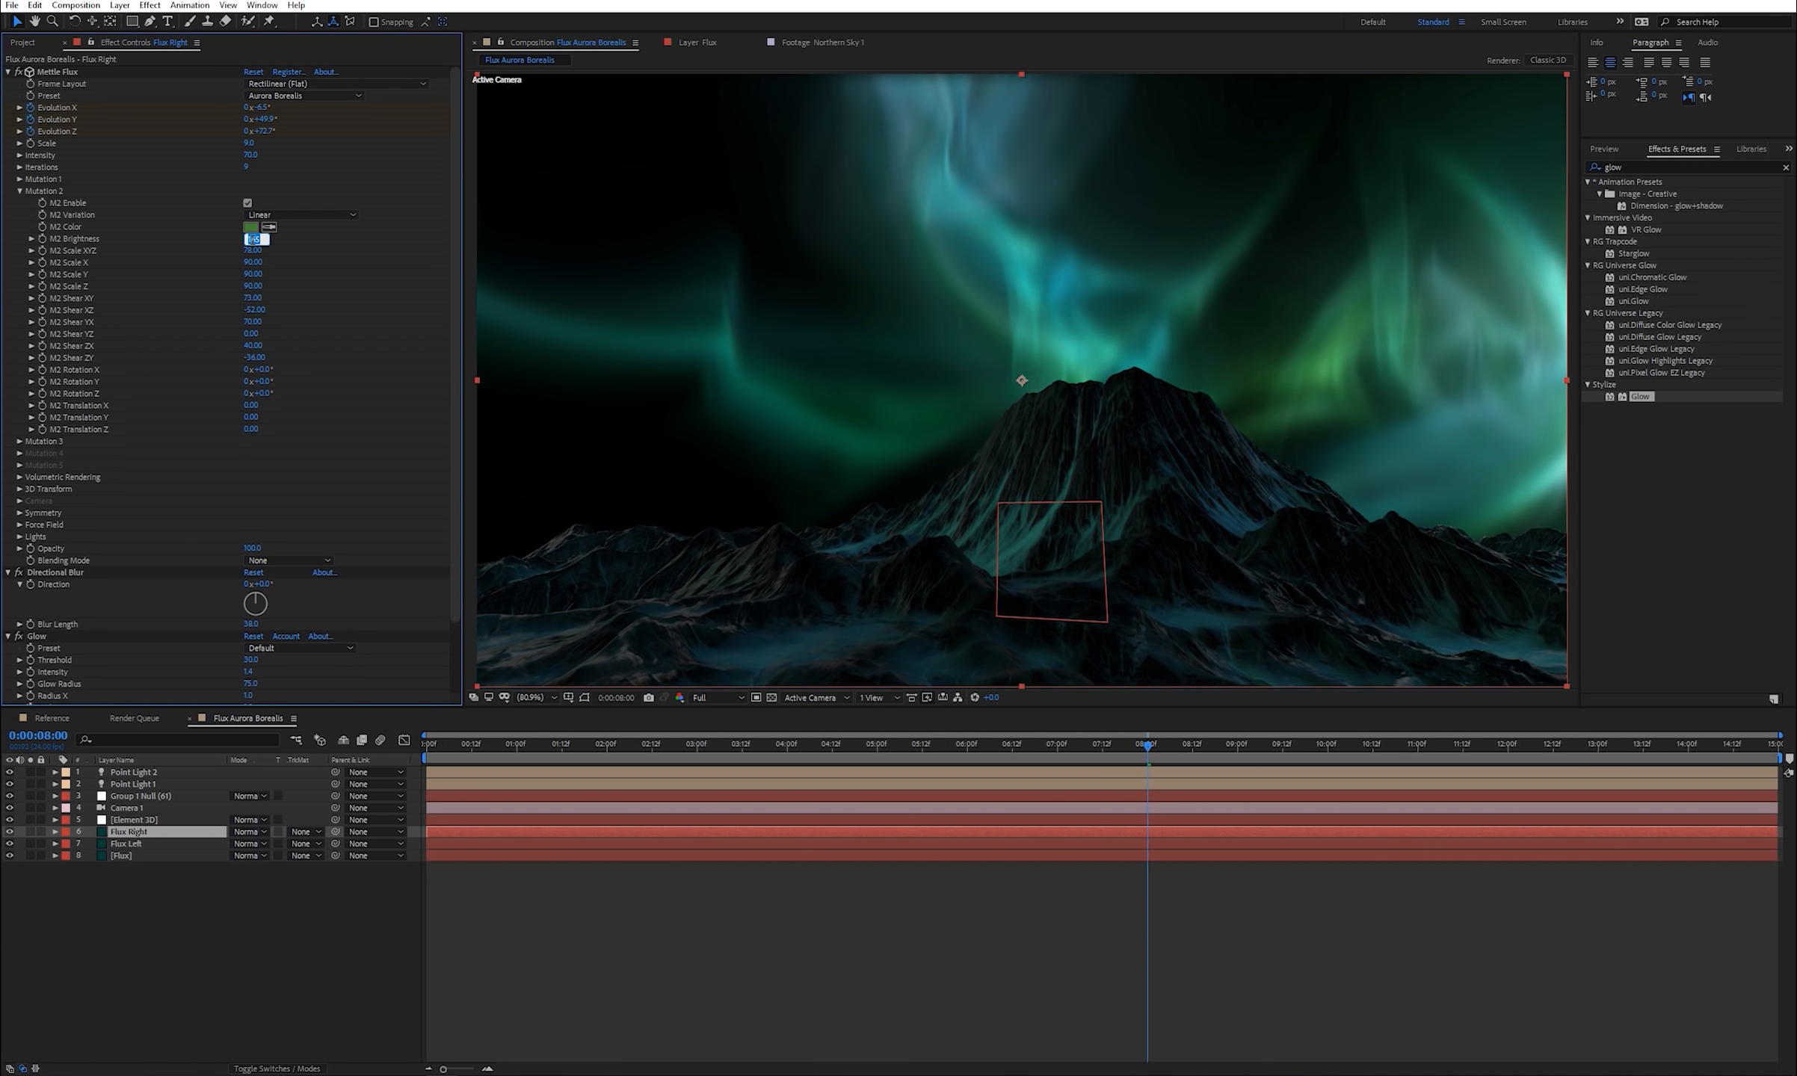
pyautogui.write('100')
pyautogui.click(254, 251)
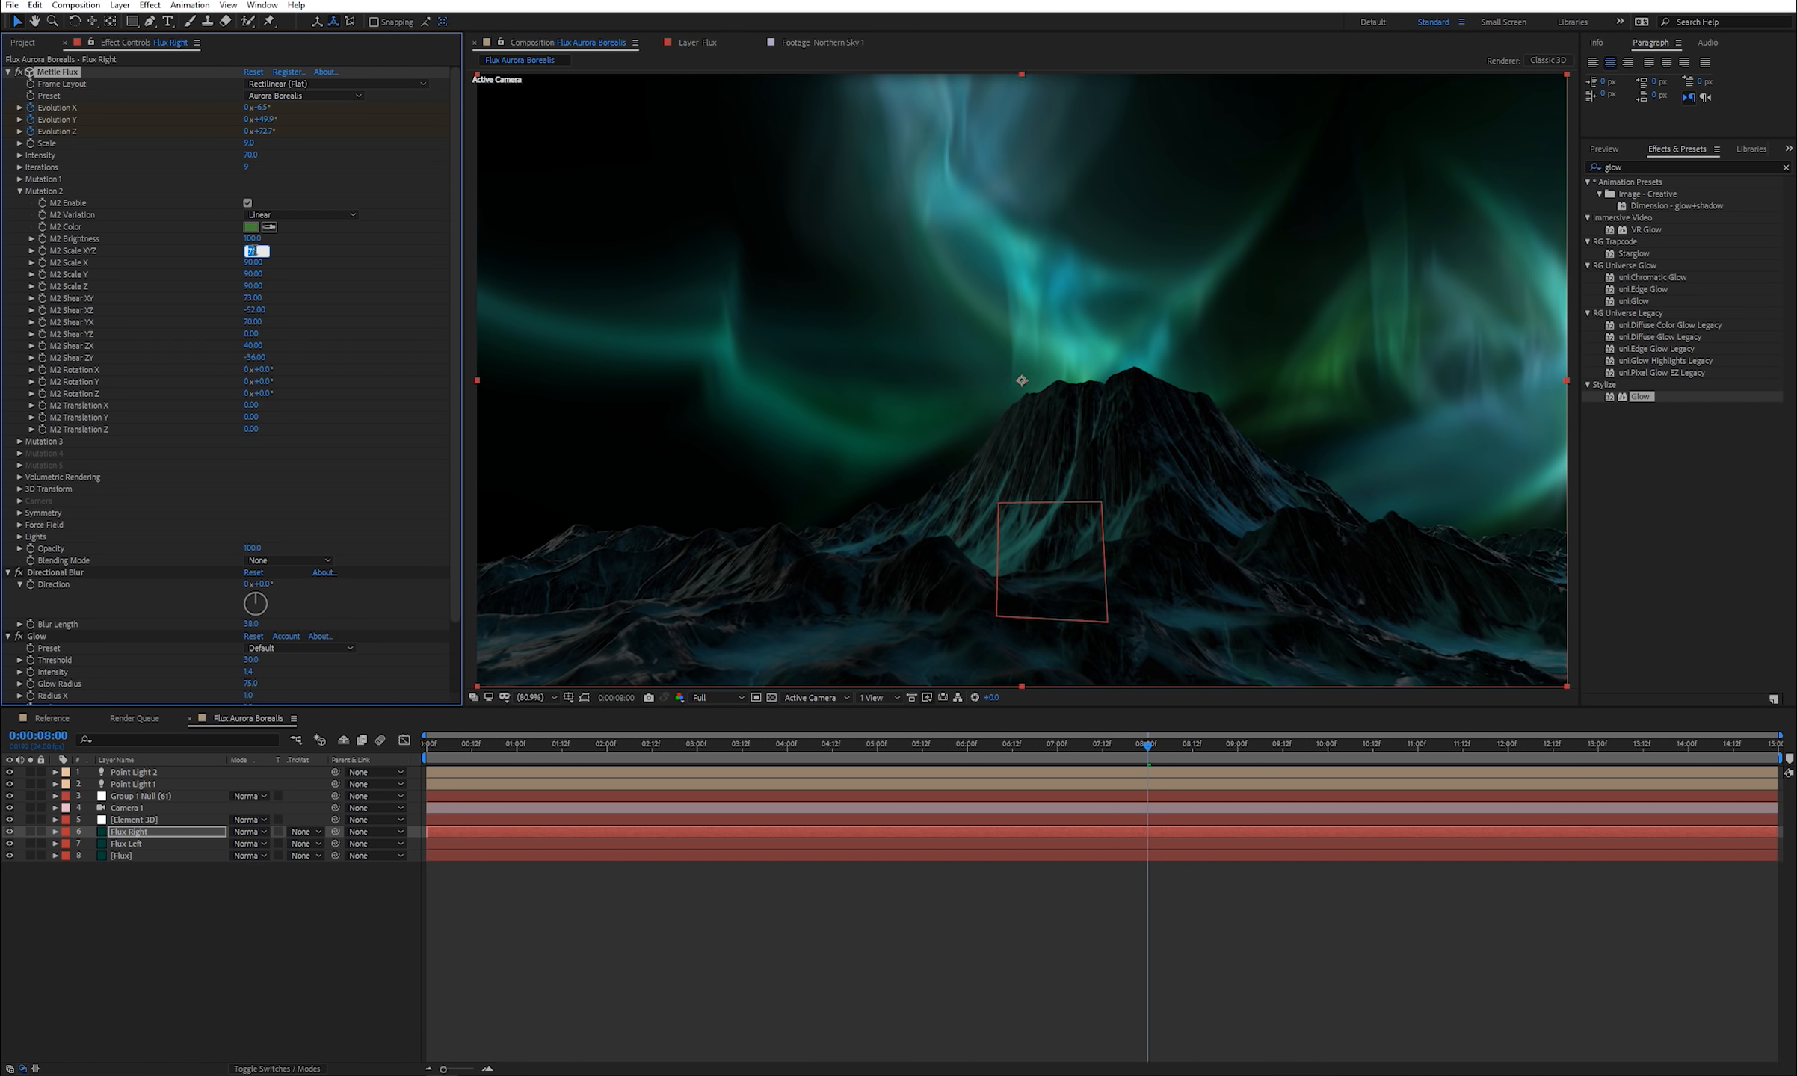
pyautogui.write('75')
pyautogui.press('Return')
# - Set Flux Right's Mutation 2 shears to XY 40, XZ -40, YX 40 and ZY -40
pyautogui.click(253, 298)
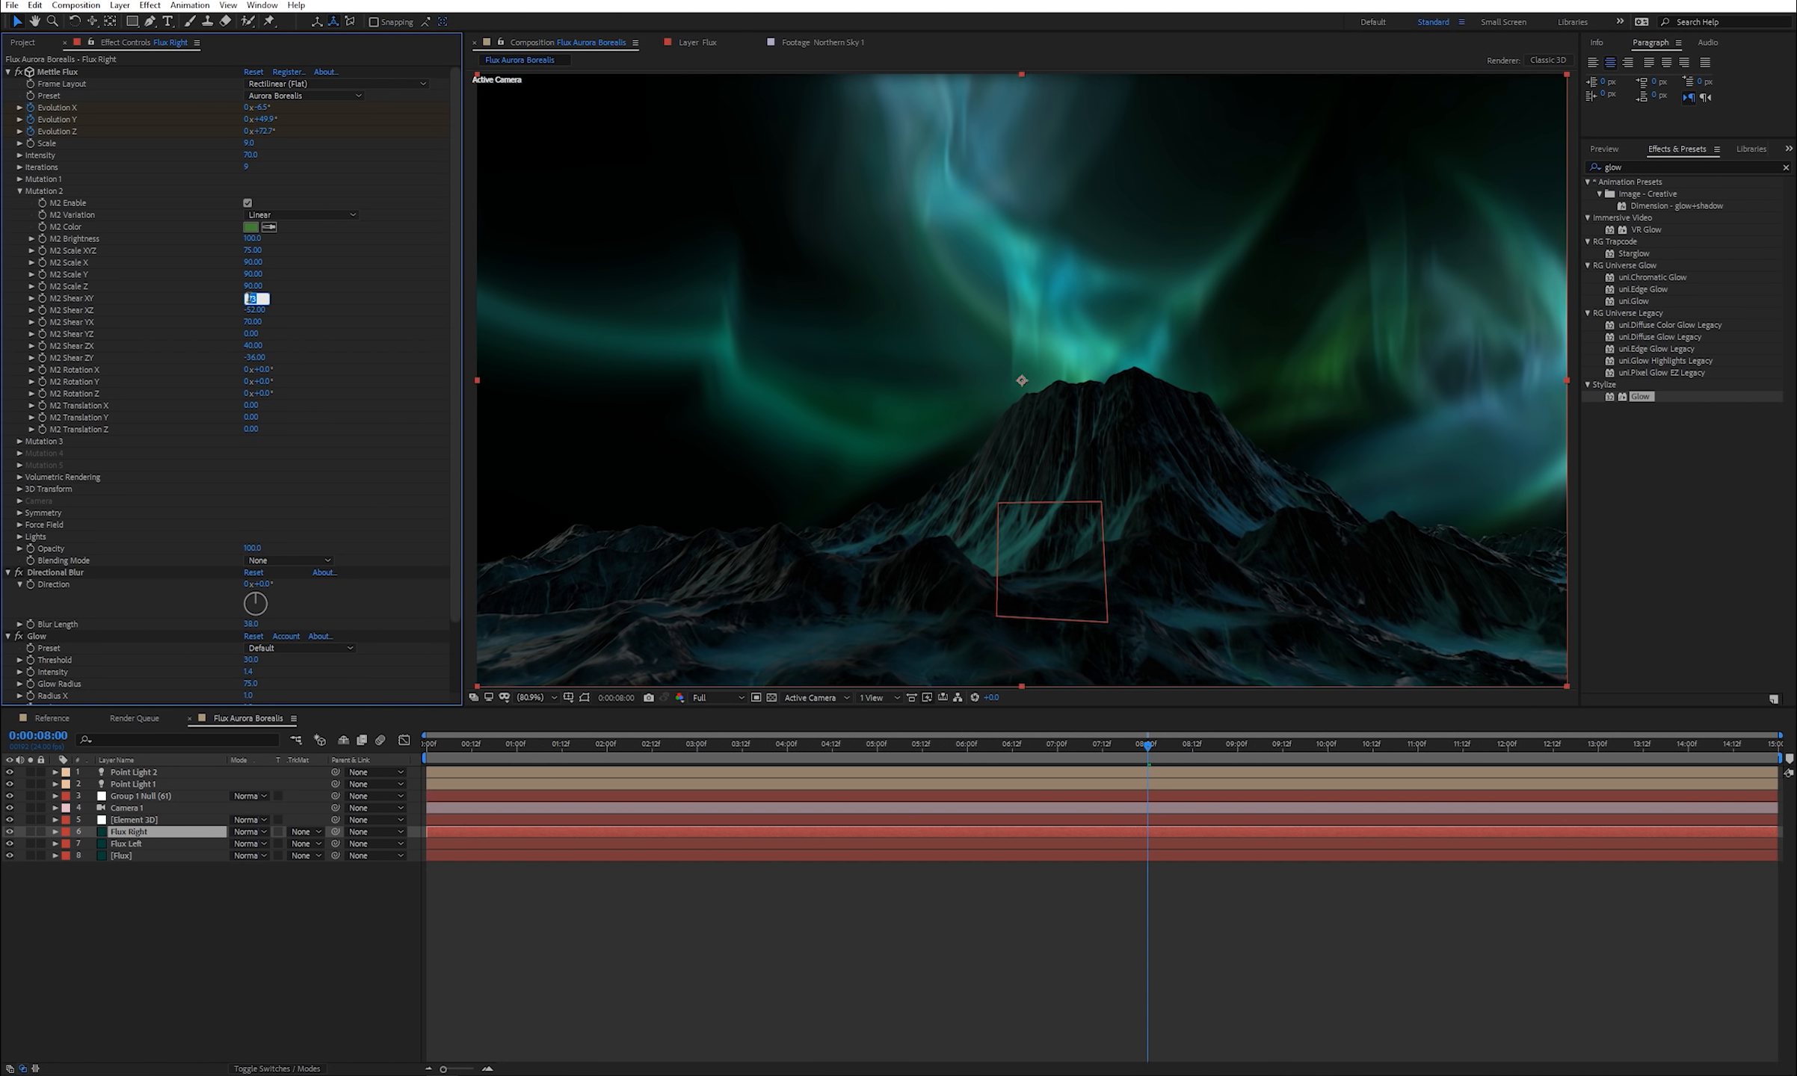
pyautogui.write('40')
pyautogui.press('Return')
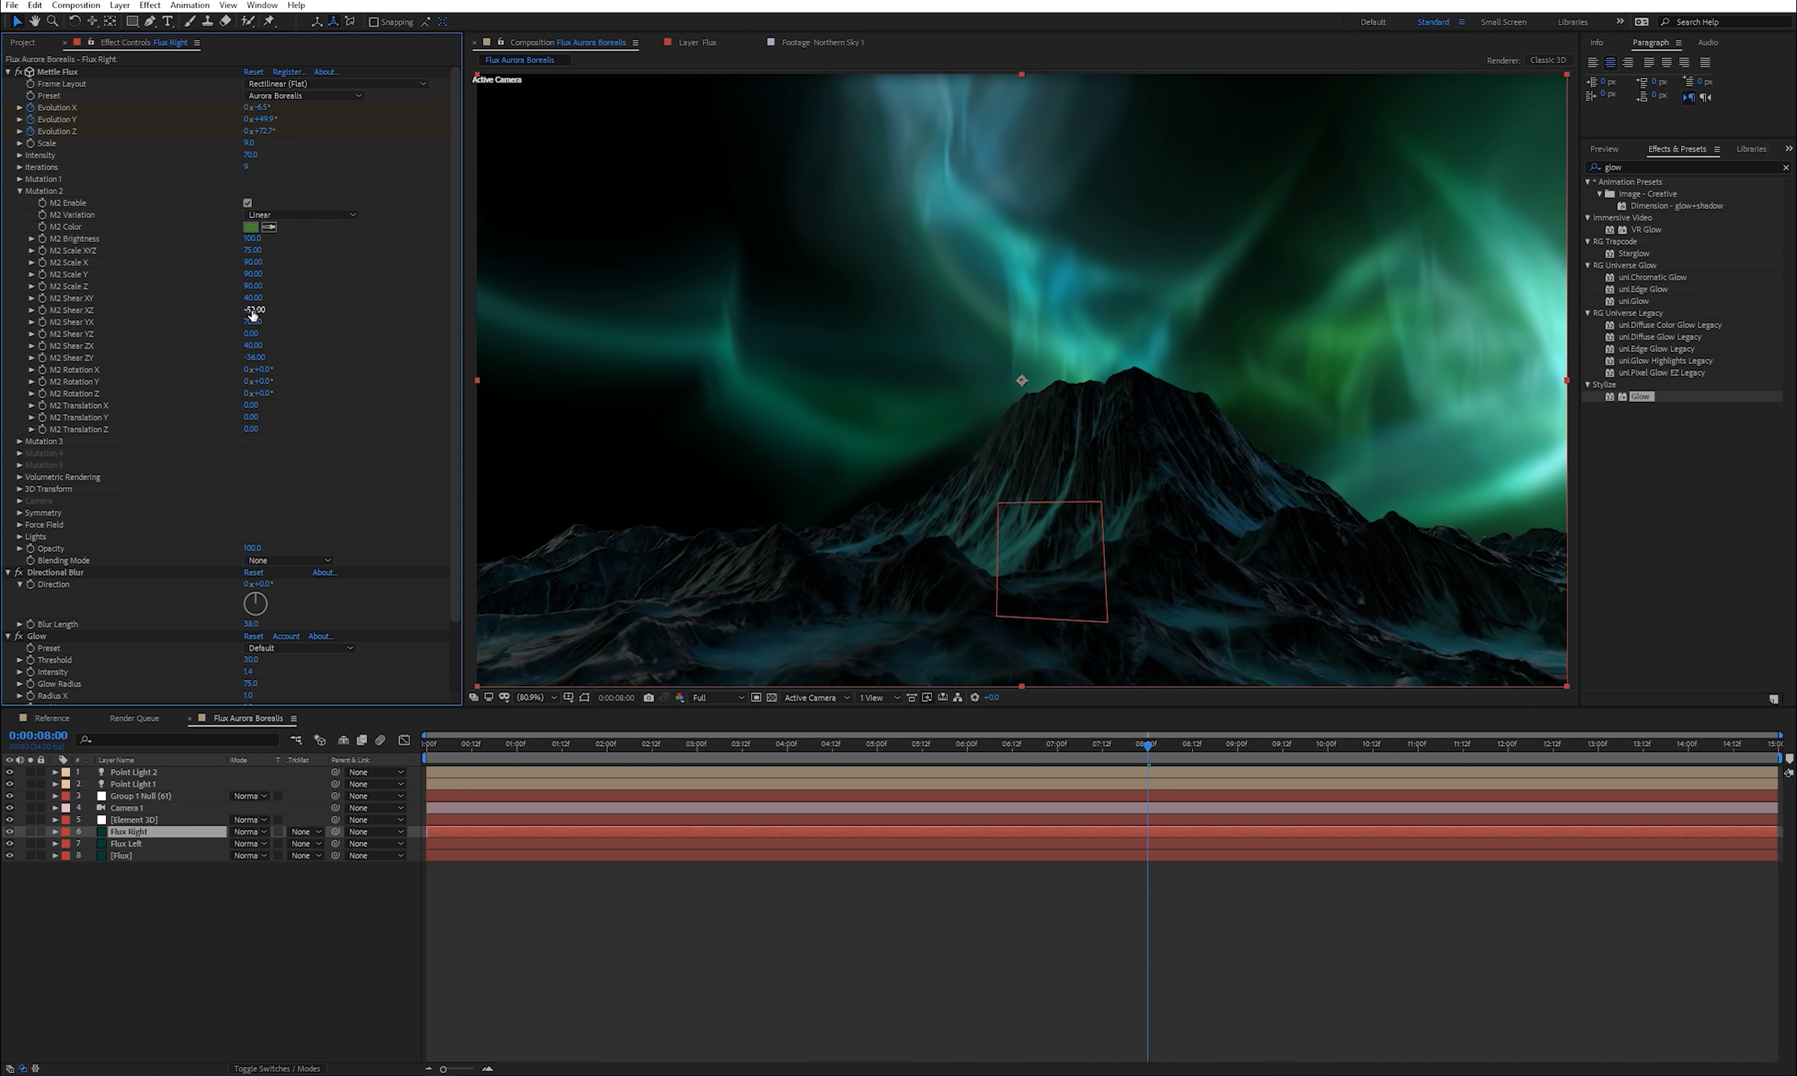
pyautogui.click(252, 310)
pyautogui.write('-')
pyautogui.click(258, 324)
pyautogui.write('40')
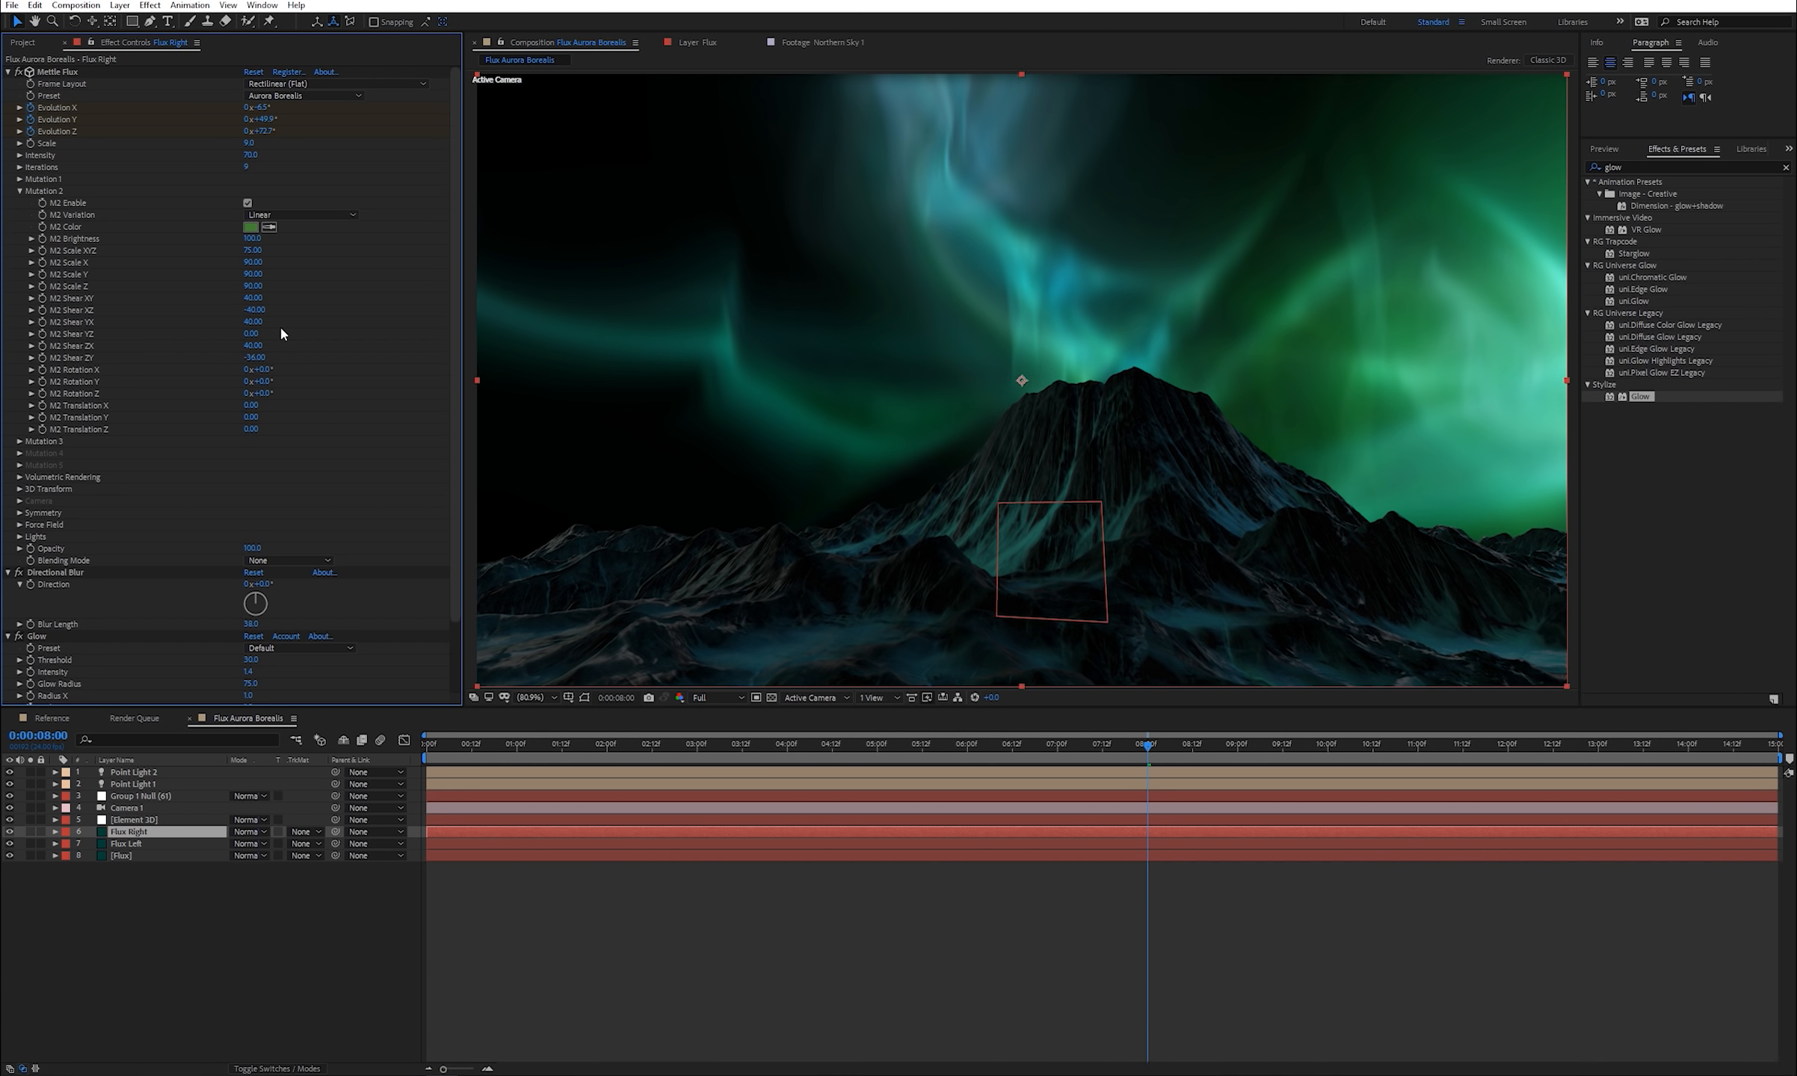
pyautogui.click(256, 356)
pyautogui.write('-40')
# - Reduce Flux Right's Iterations to 8
pyautogui.click(247, 166)
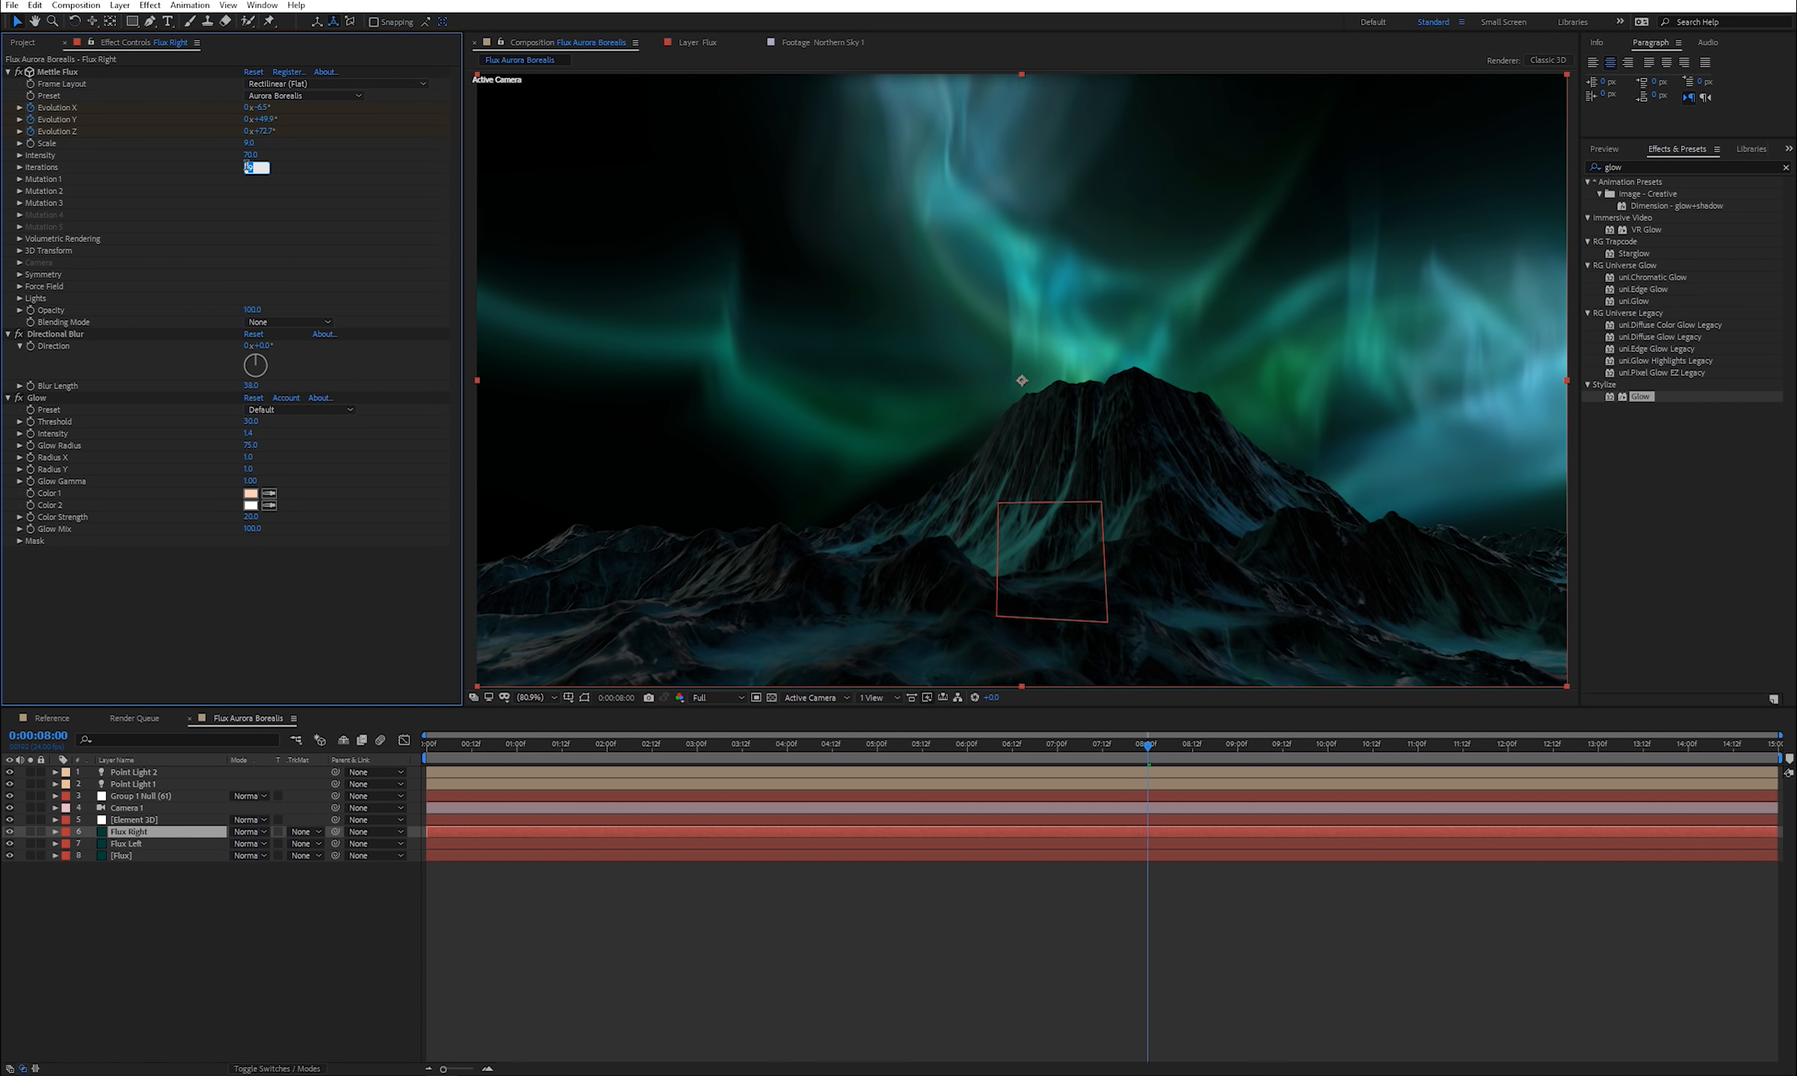
pyautogui.write('8')
pyautogui.press('Return')
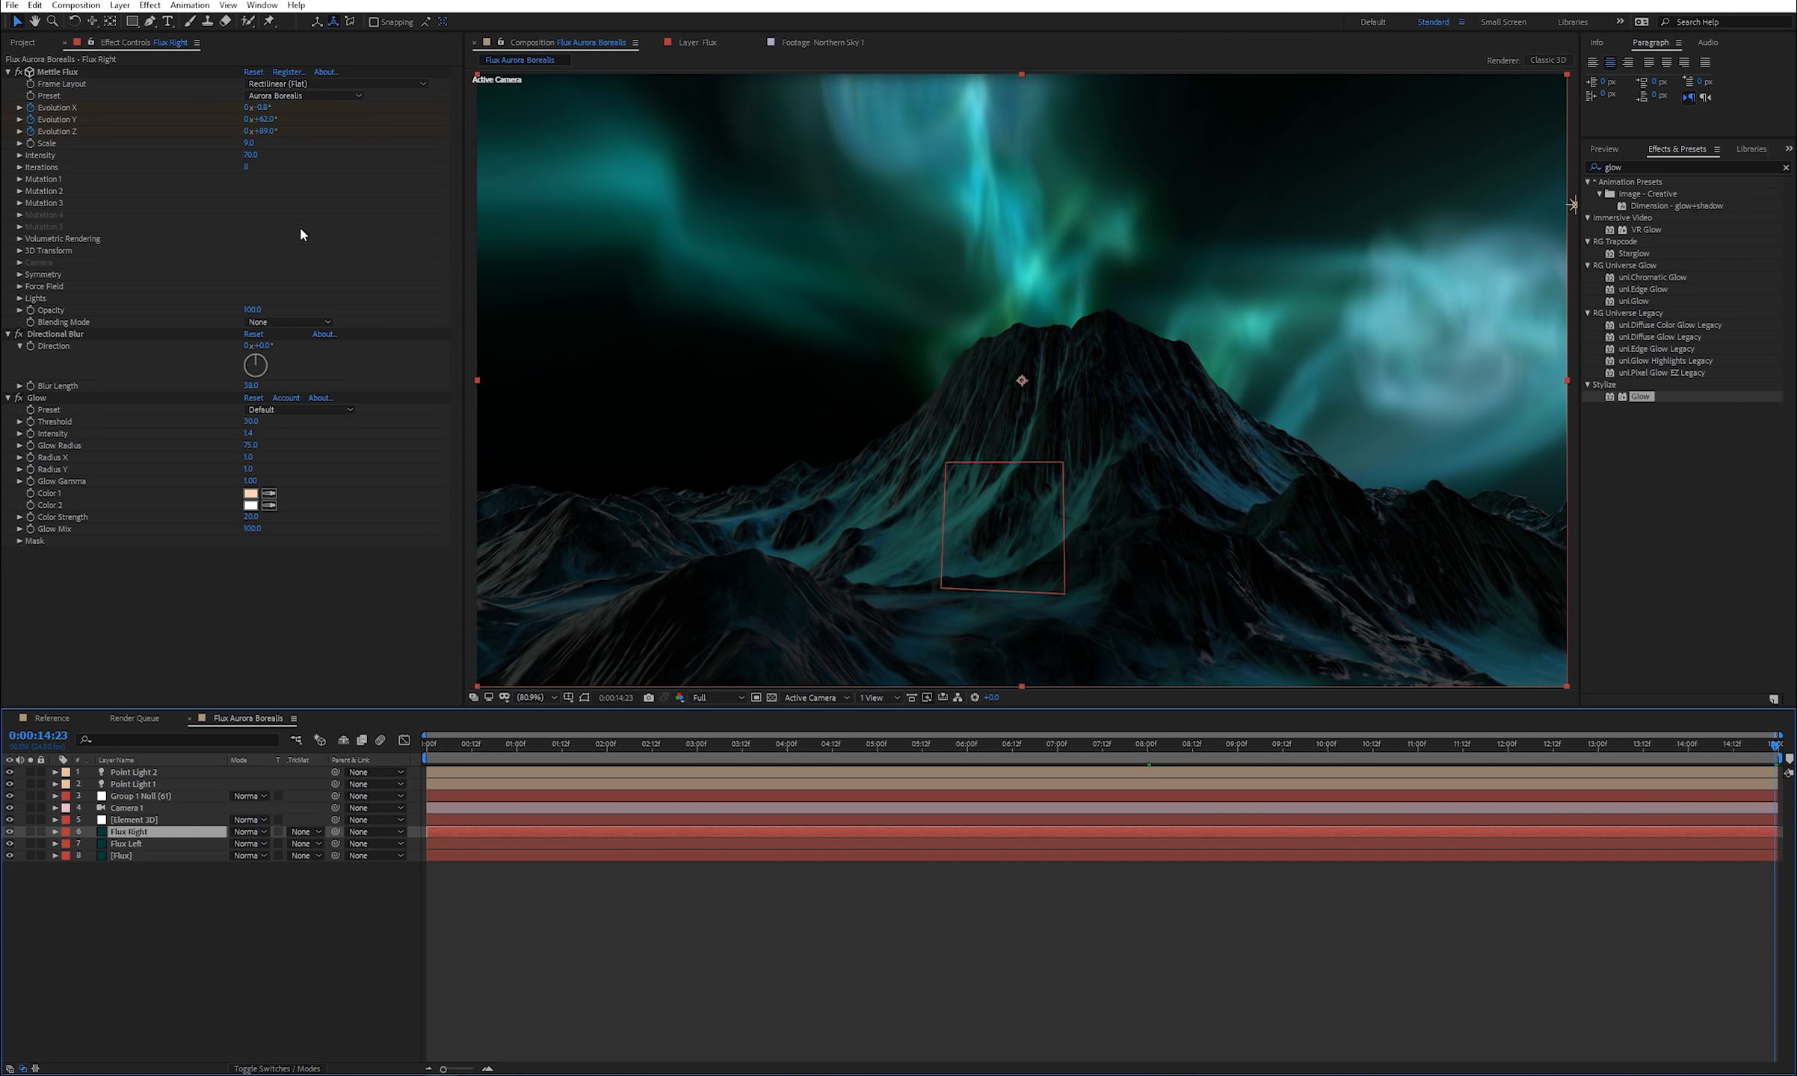
# - At 0:00:14:23, set Flux Right's Evolution X to 17° and Evolution Y to 66°
pyautogui.click(264, 107)
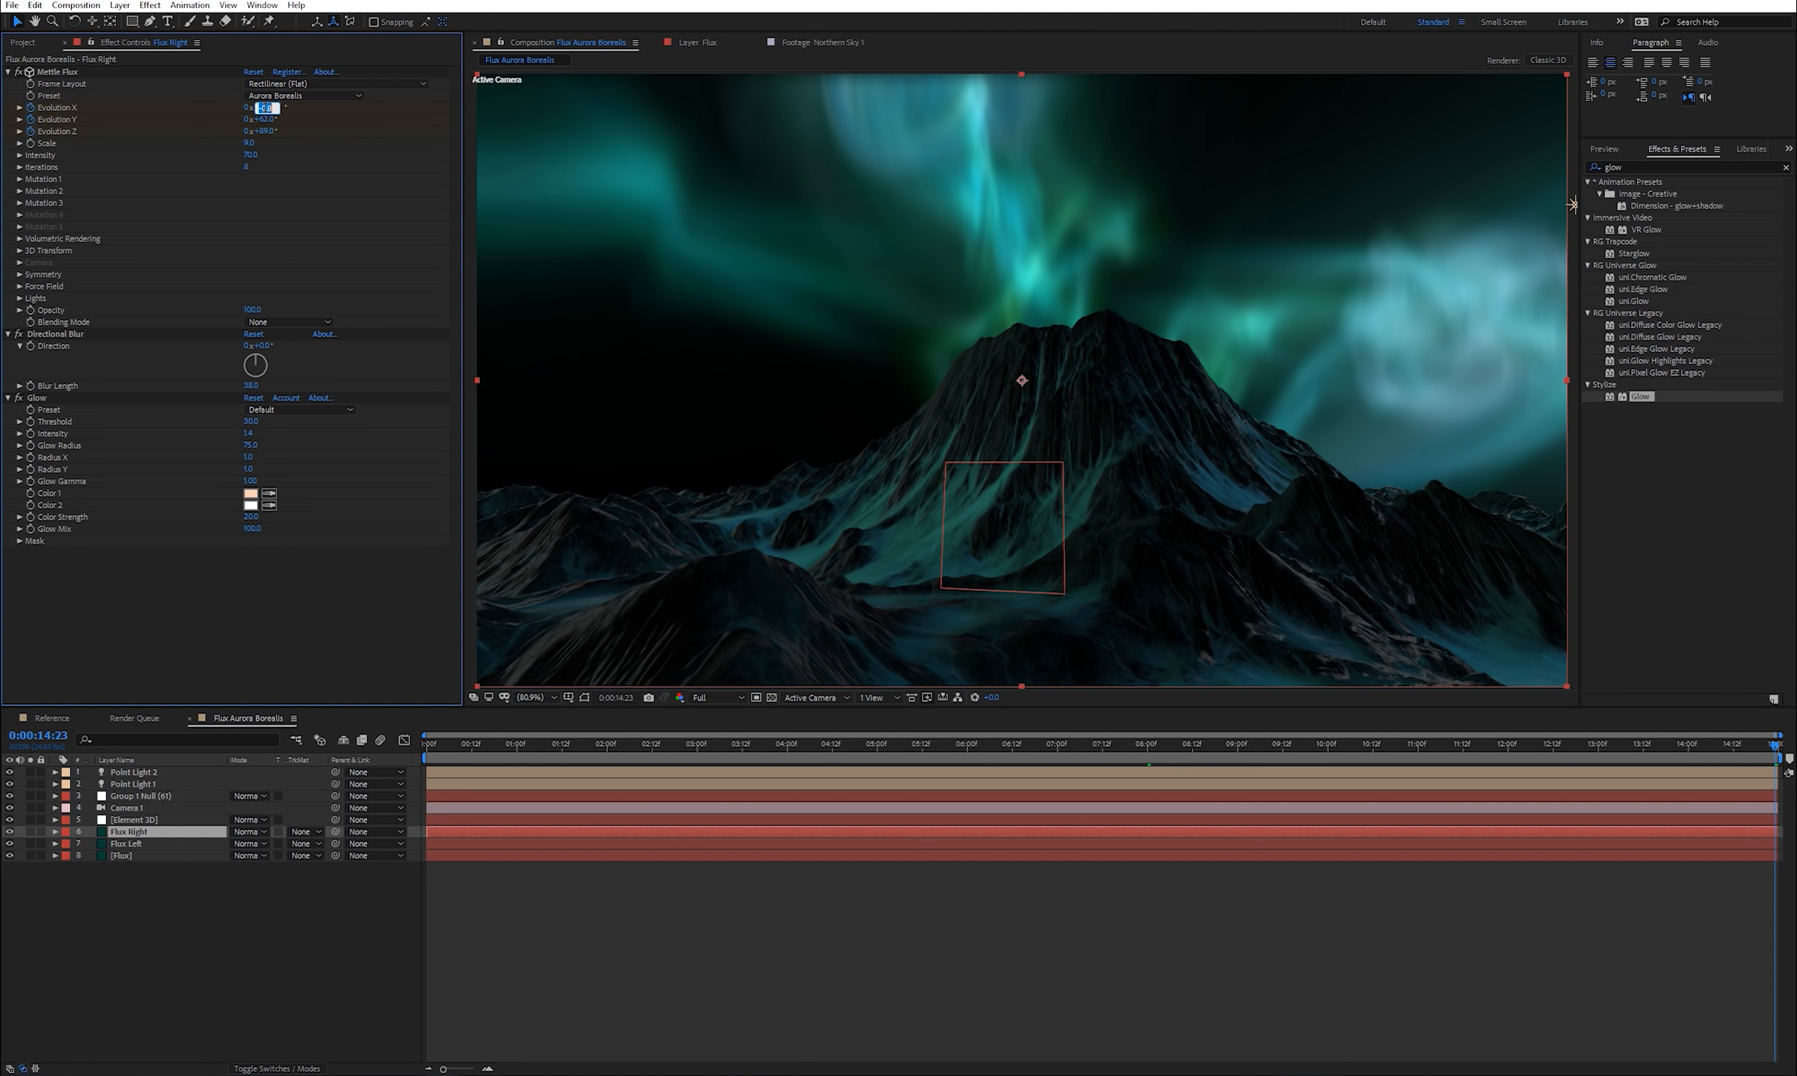
pyautogui.click(268, 119)
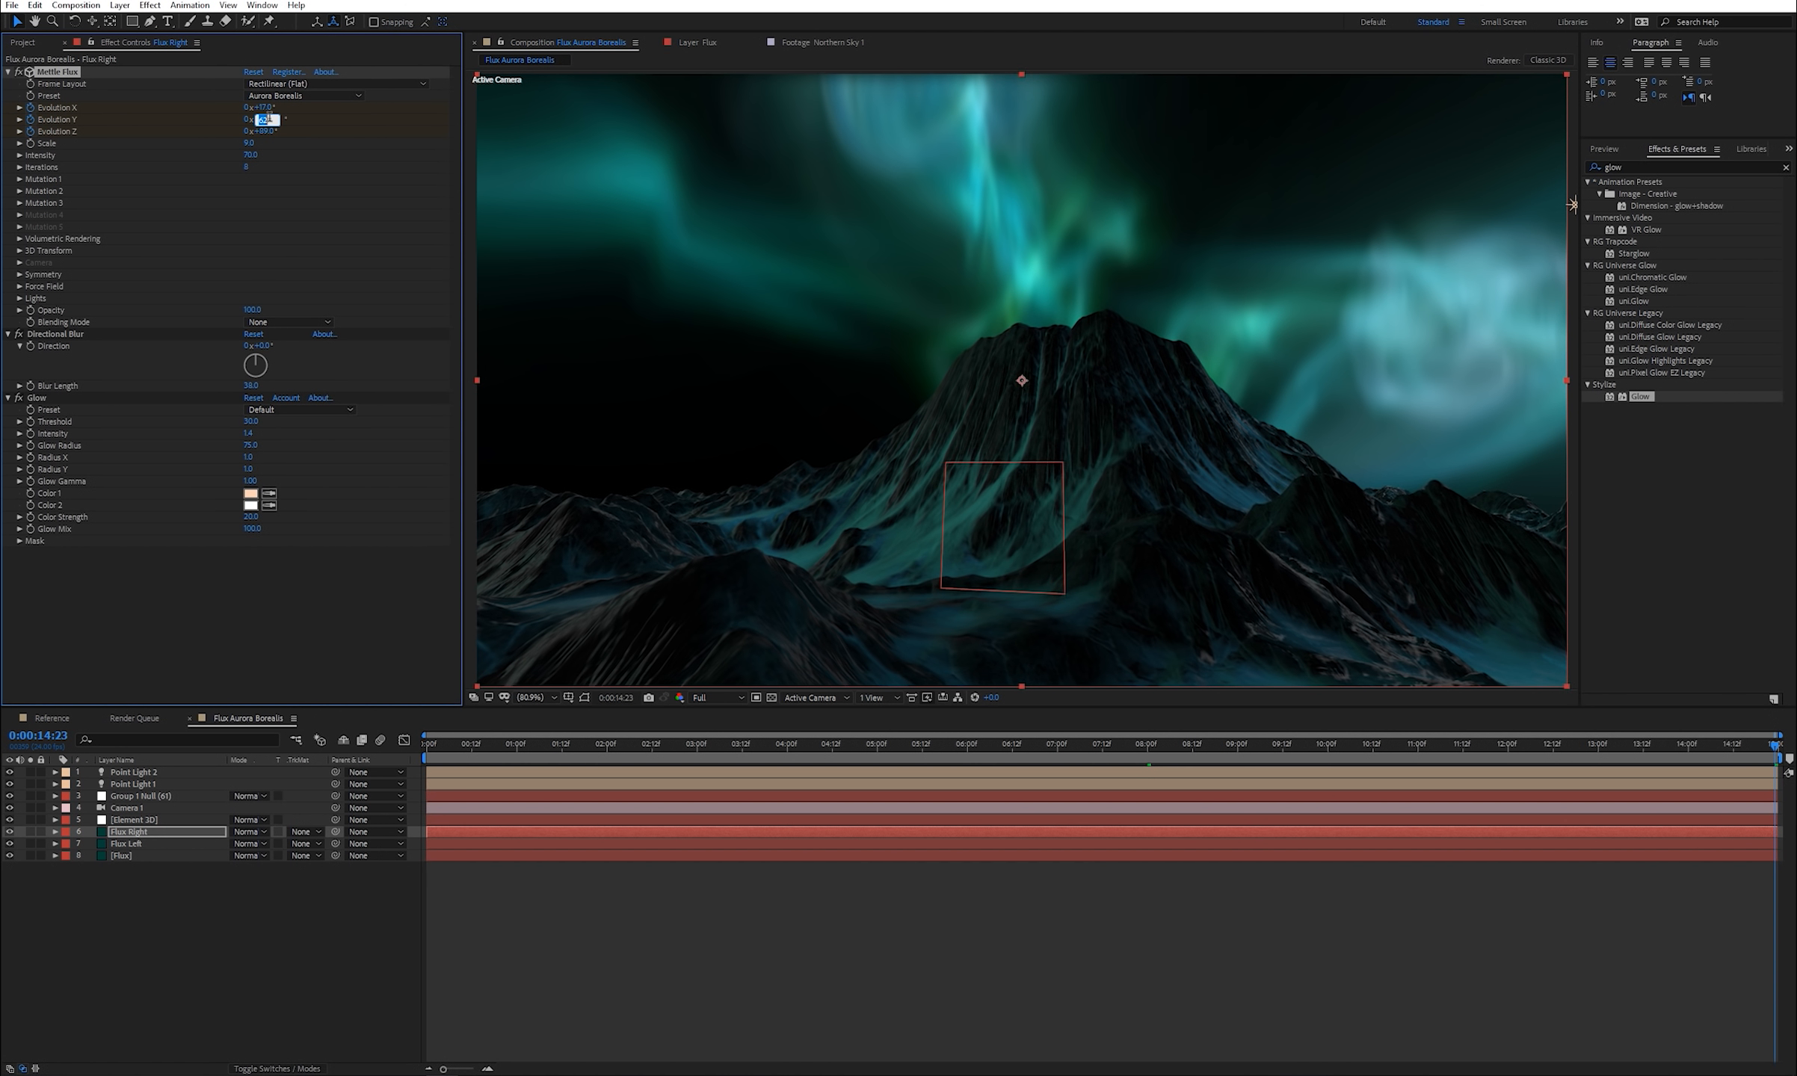
pyautogui.write('66')
pyautogui.press('Return')
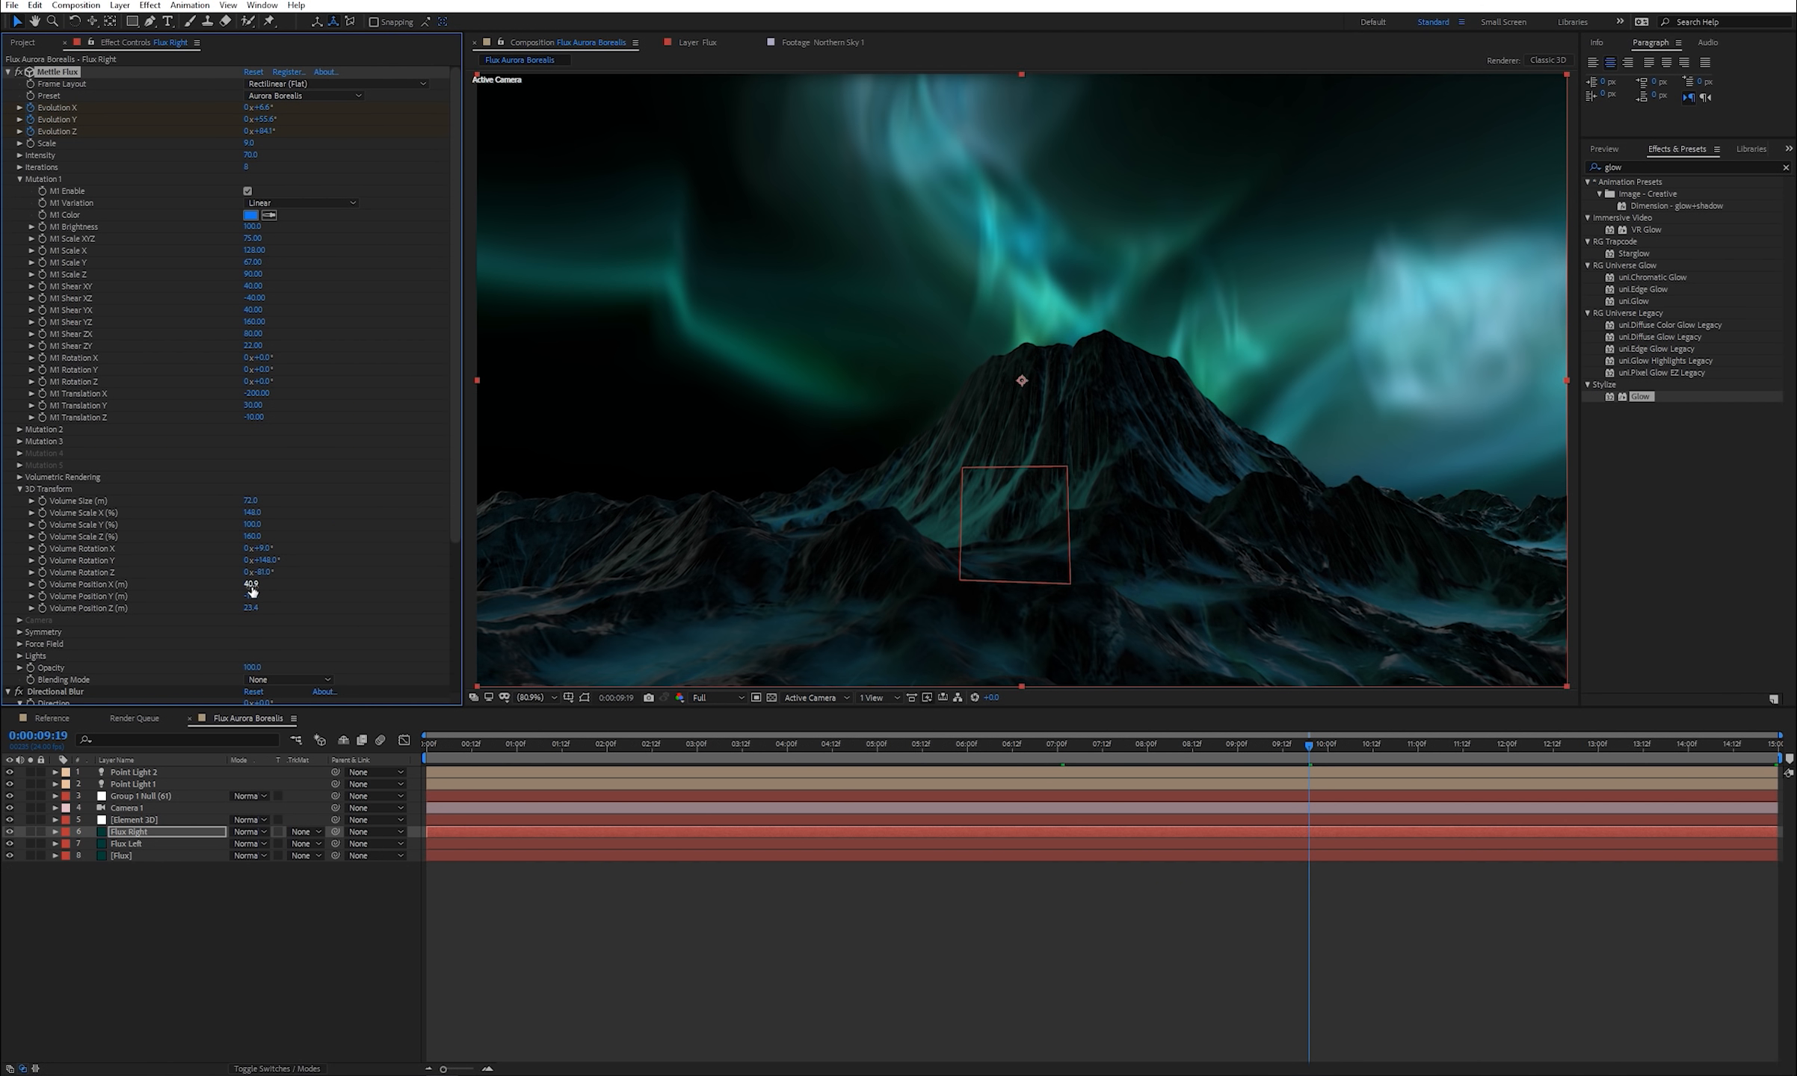
# - At 0:00:09:19, shift the Flux Right volume farther right along X to about 61.6 m
pyautogui.moveTo(269, 581); pyautogui.dragTo(317, 578)
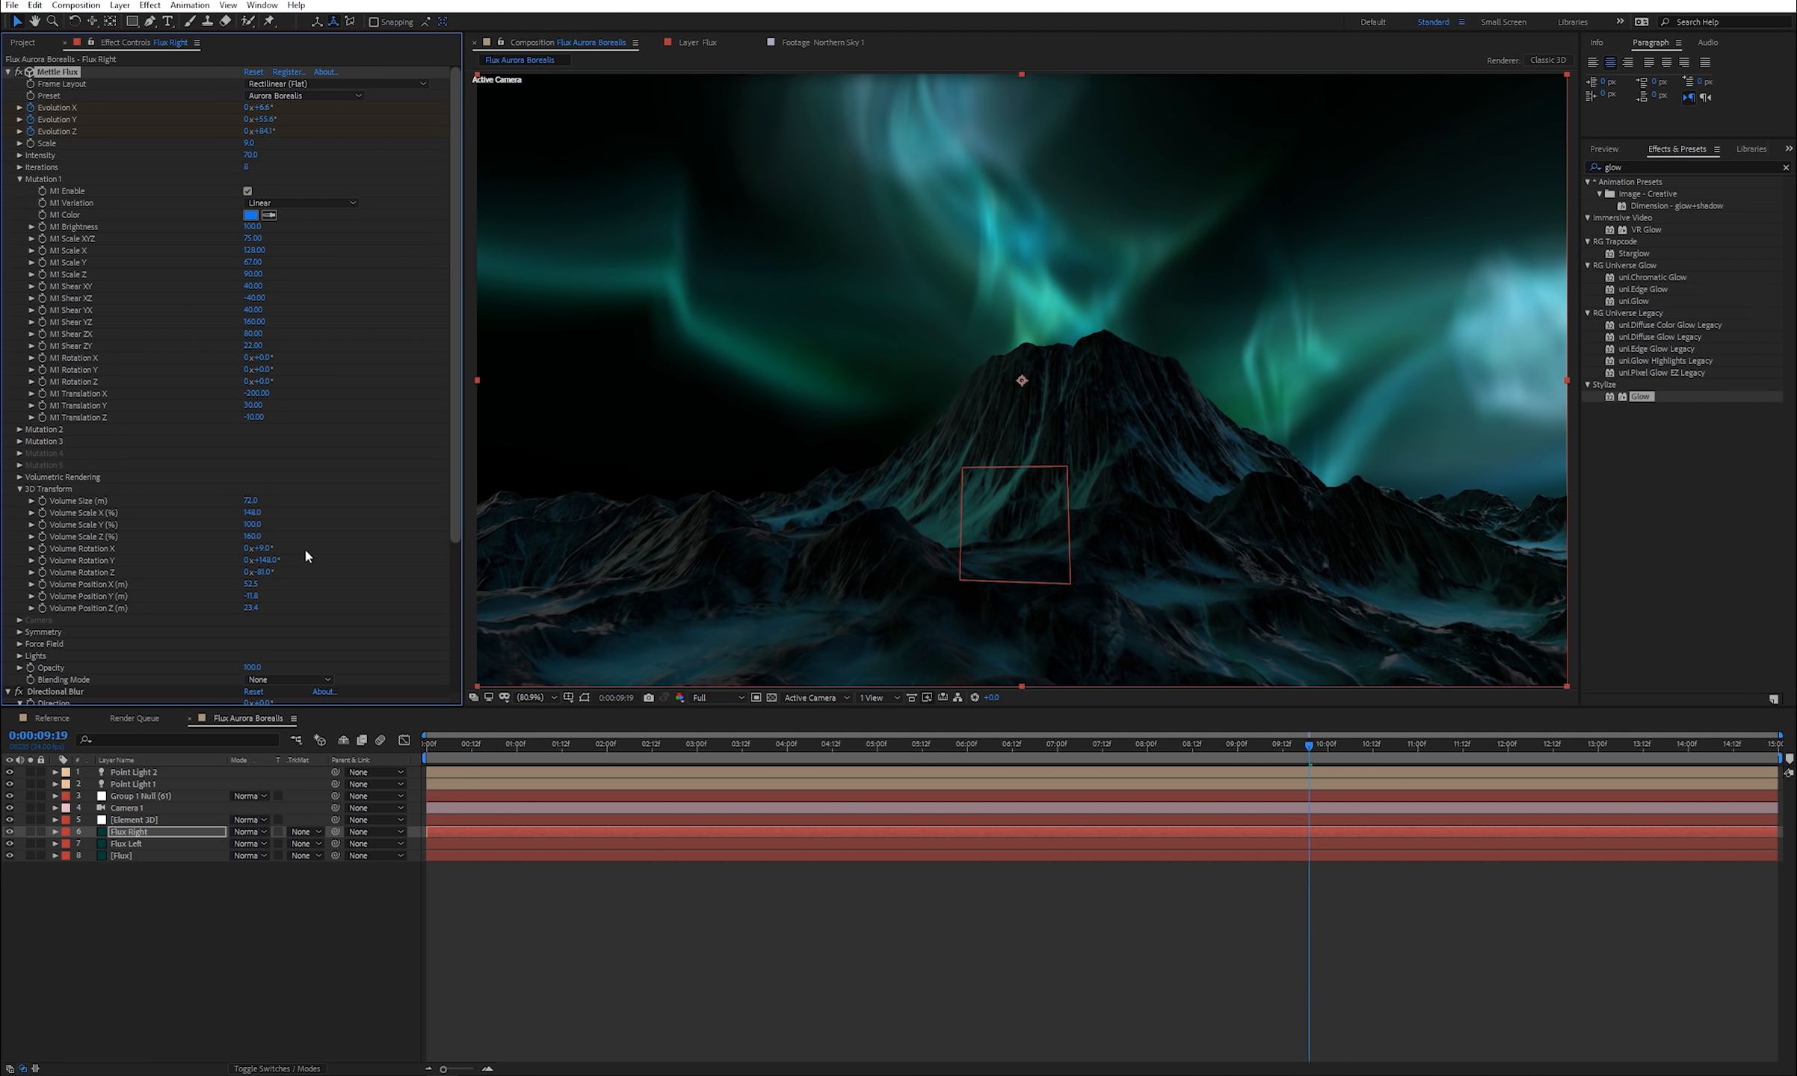
pyautogui.moveTo(251, 584)
pyautogui.mouseDown()
pyautogui.moveTo(283, 591)
pyautogui.moveTo(202, 597)
pyautogui.moveTo(237, 609)
pyautogui.moveTo(278, 589)
pyautogui.mouseUp()
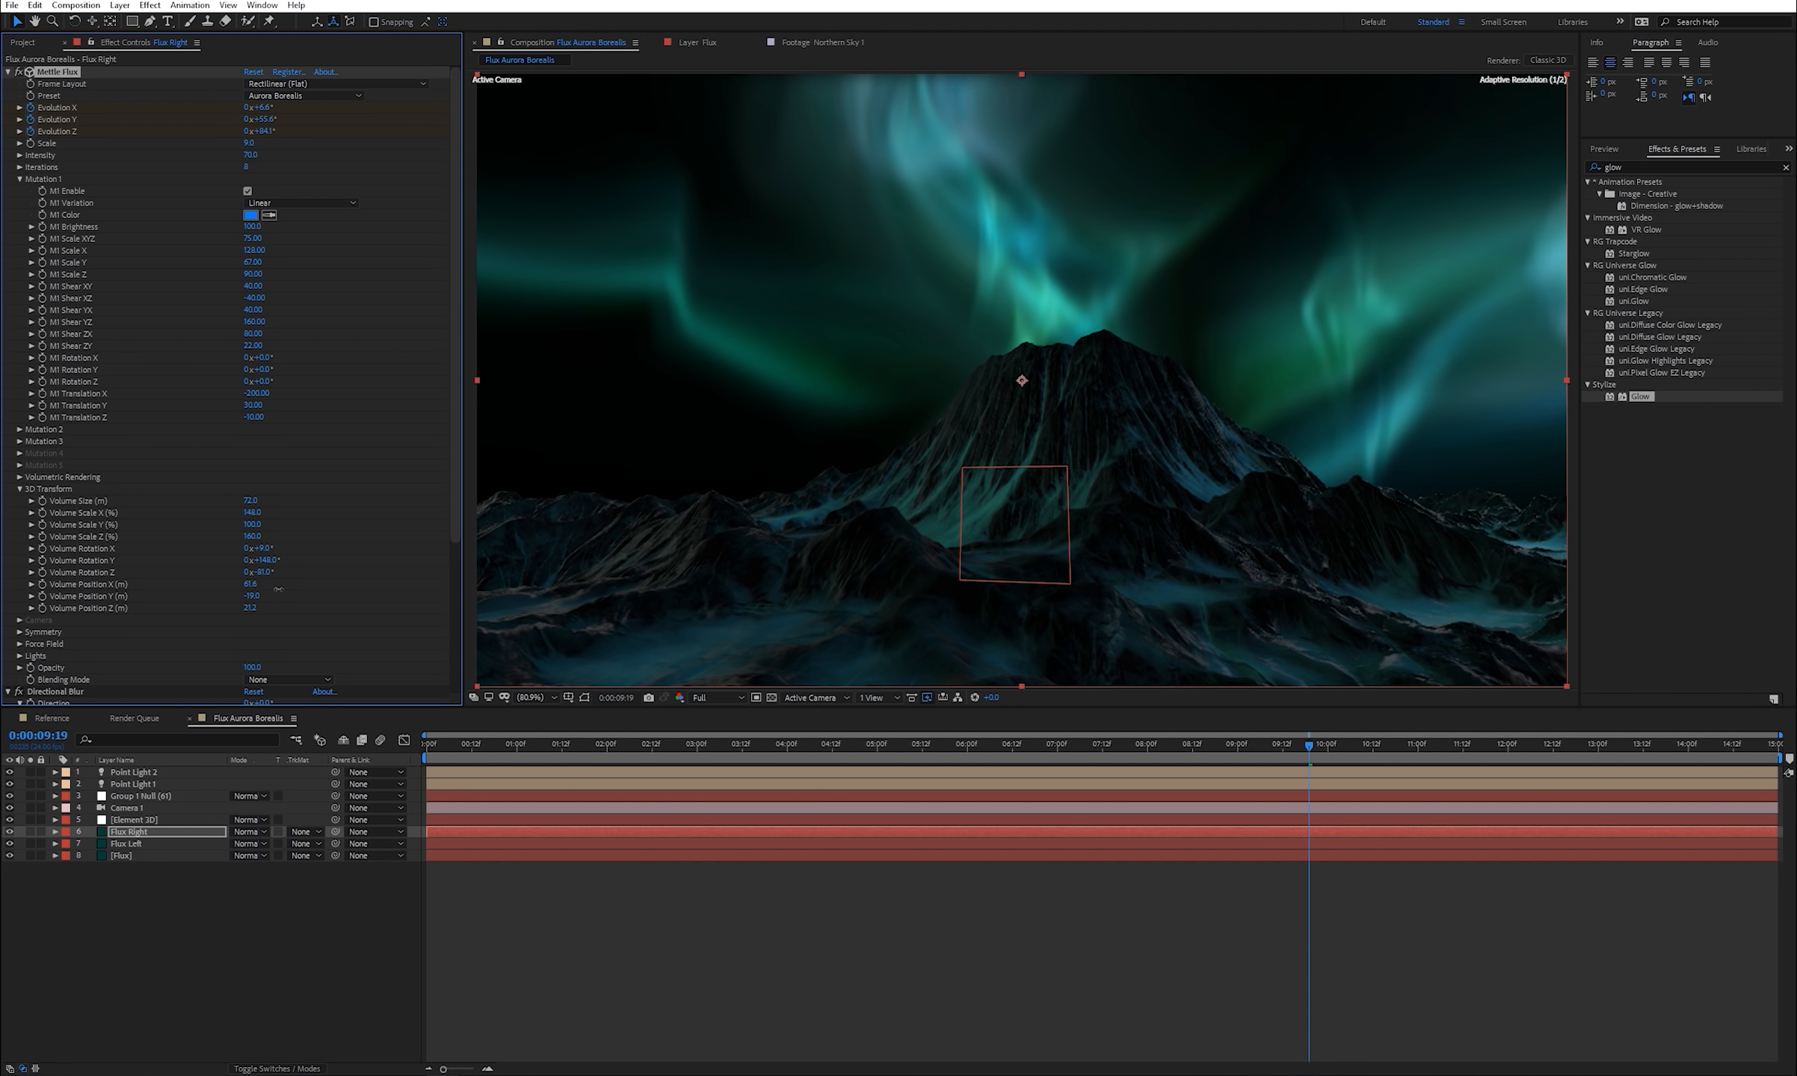
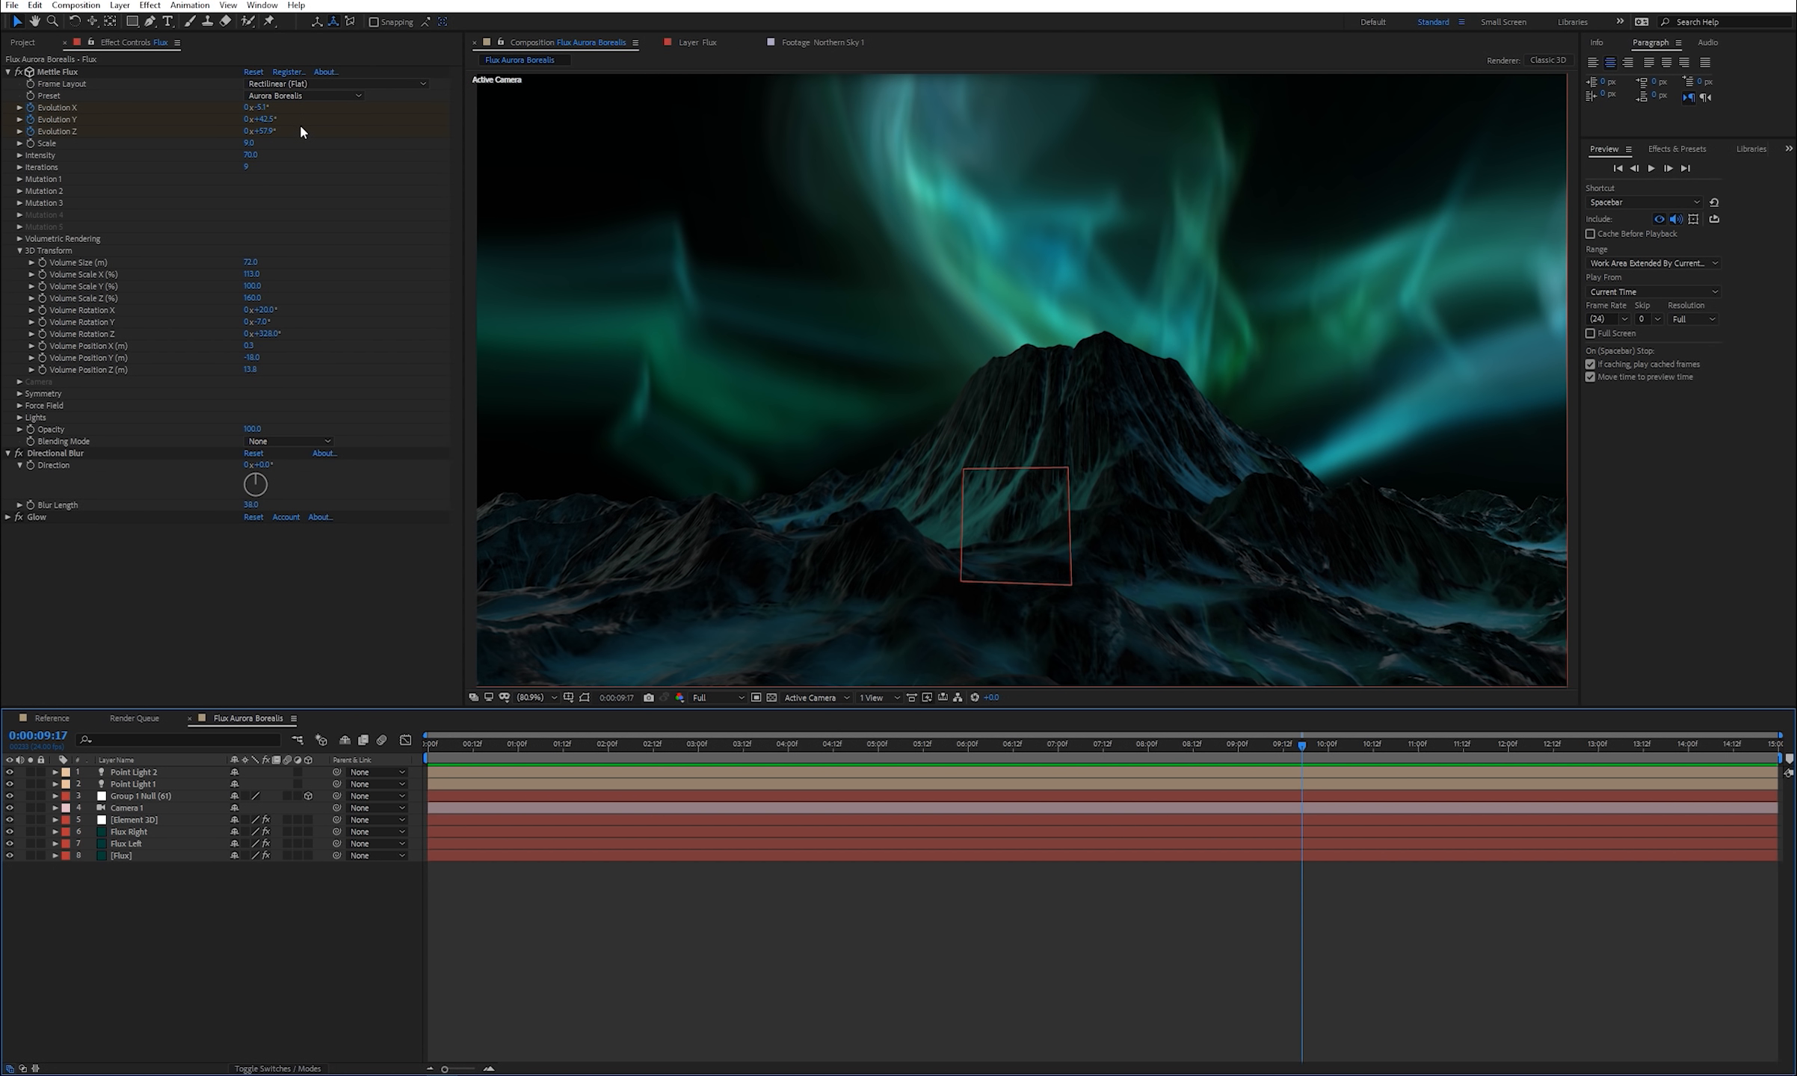
# - Examine the Northern Sky 1 and Northern Sky 2 images and how the Reference composition layers its skies
pyautogui.click(23, 42)
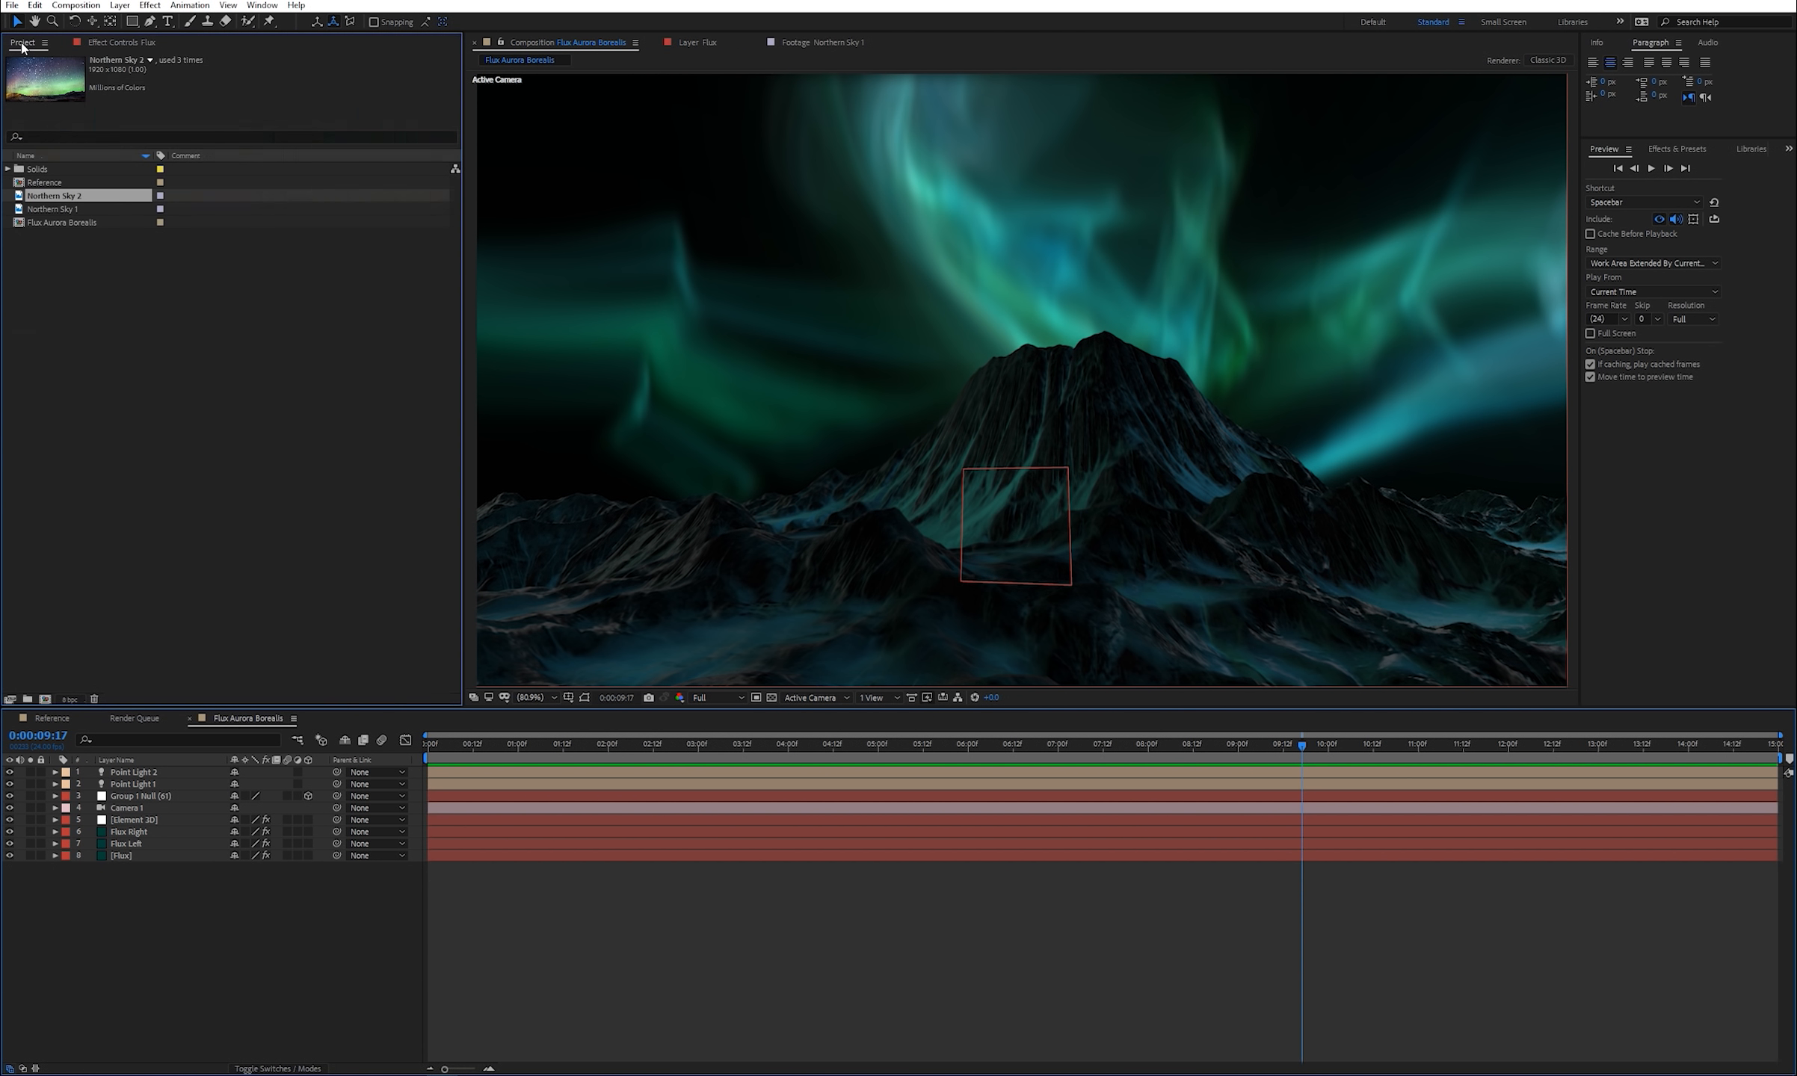
pyautogui.doubleClick(58, 209)
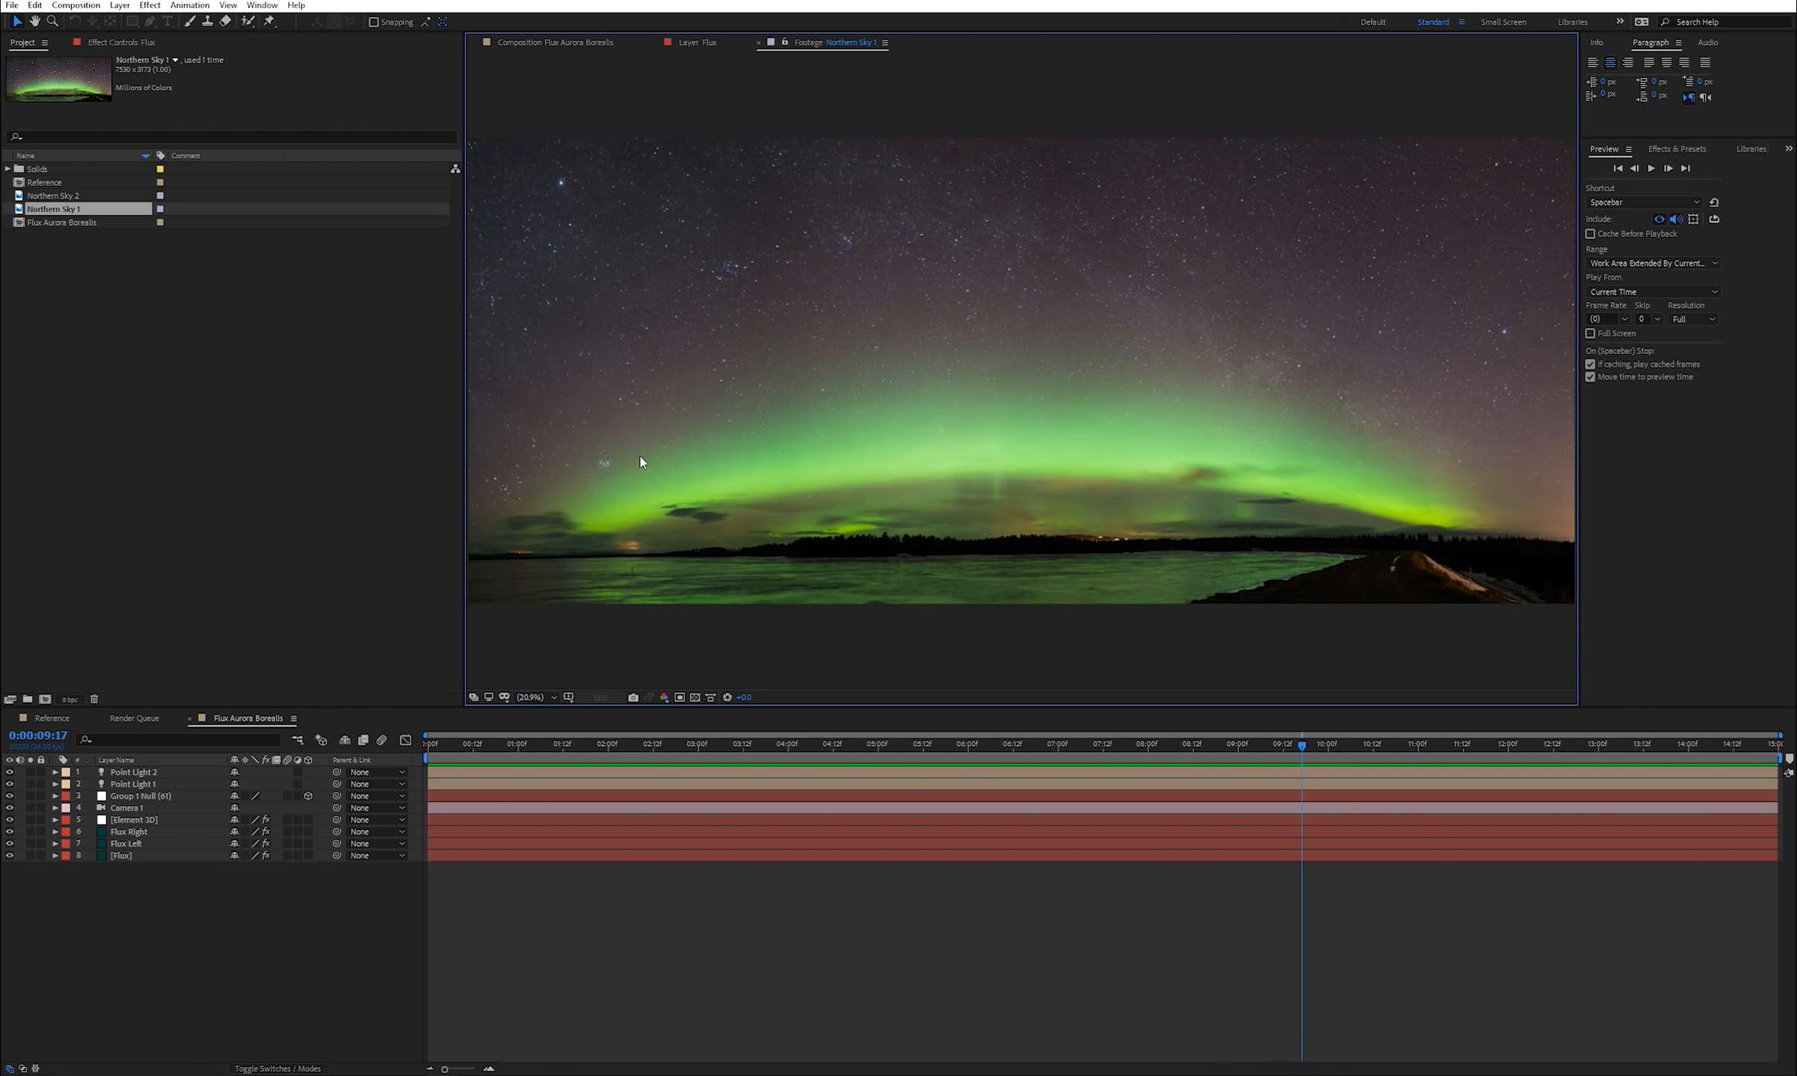
pyautogui.doubleClick(66, 198)
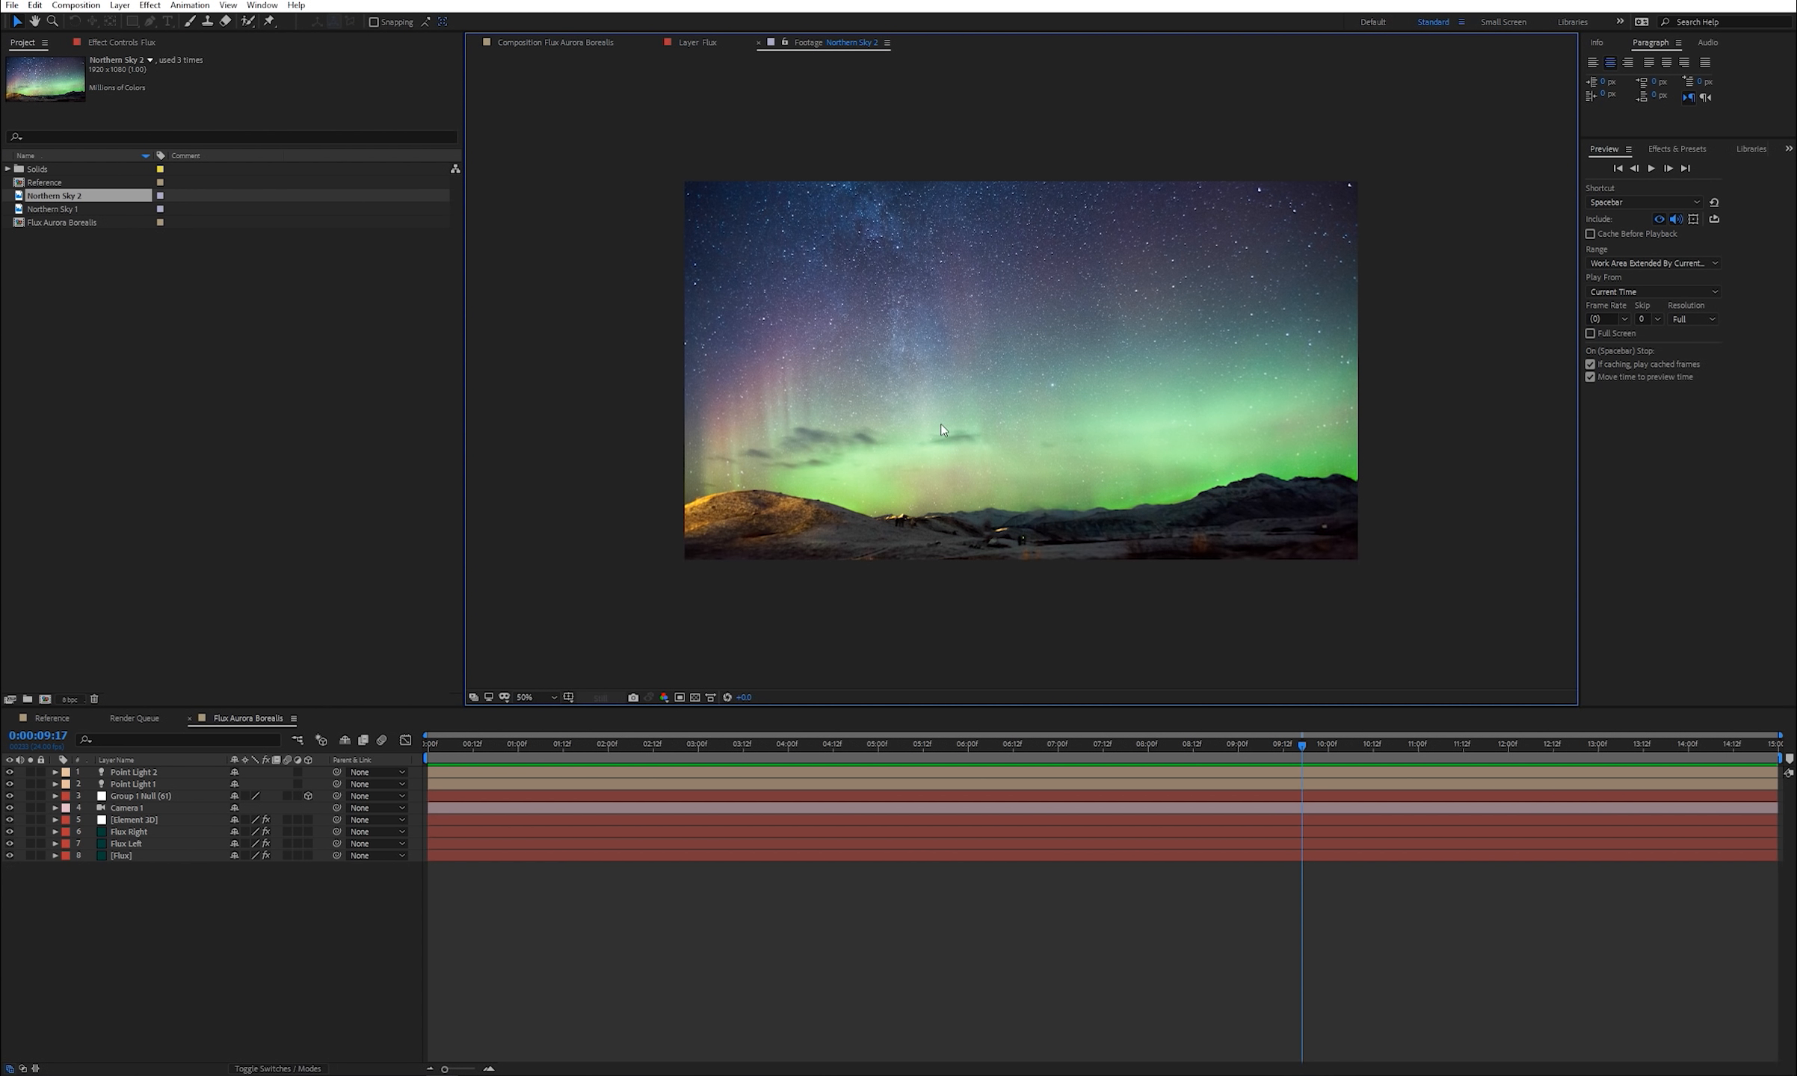
pyautogui.scroll(1, 947, 421)
pyautogui.moveTo(1055, 424); pyautogui.dragTo(1096, 421)
pyautogui.scroll(-1, 1262, 442)
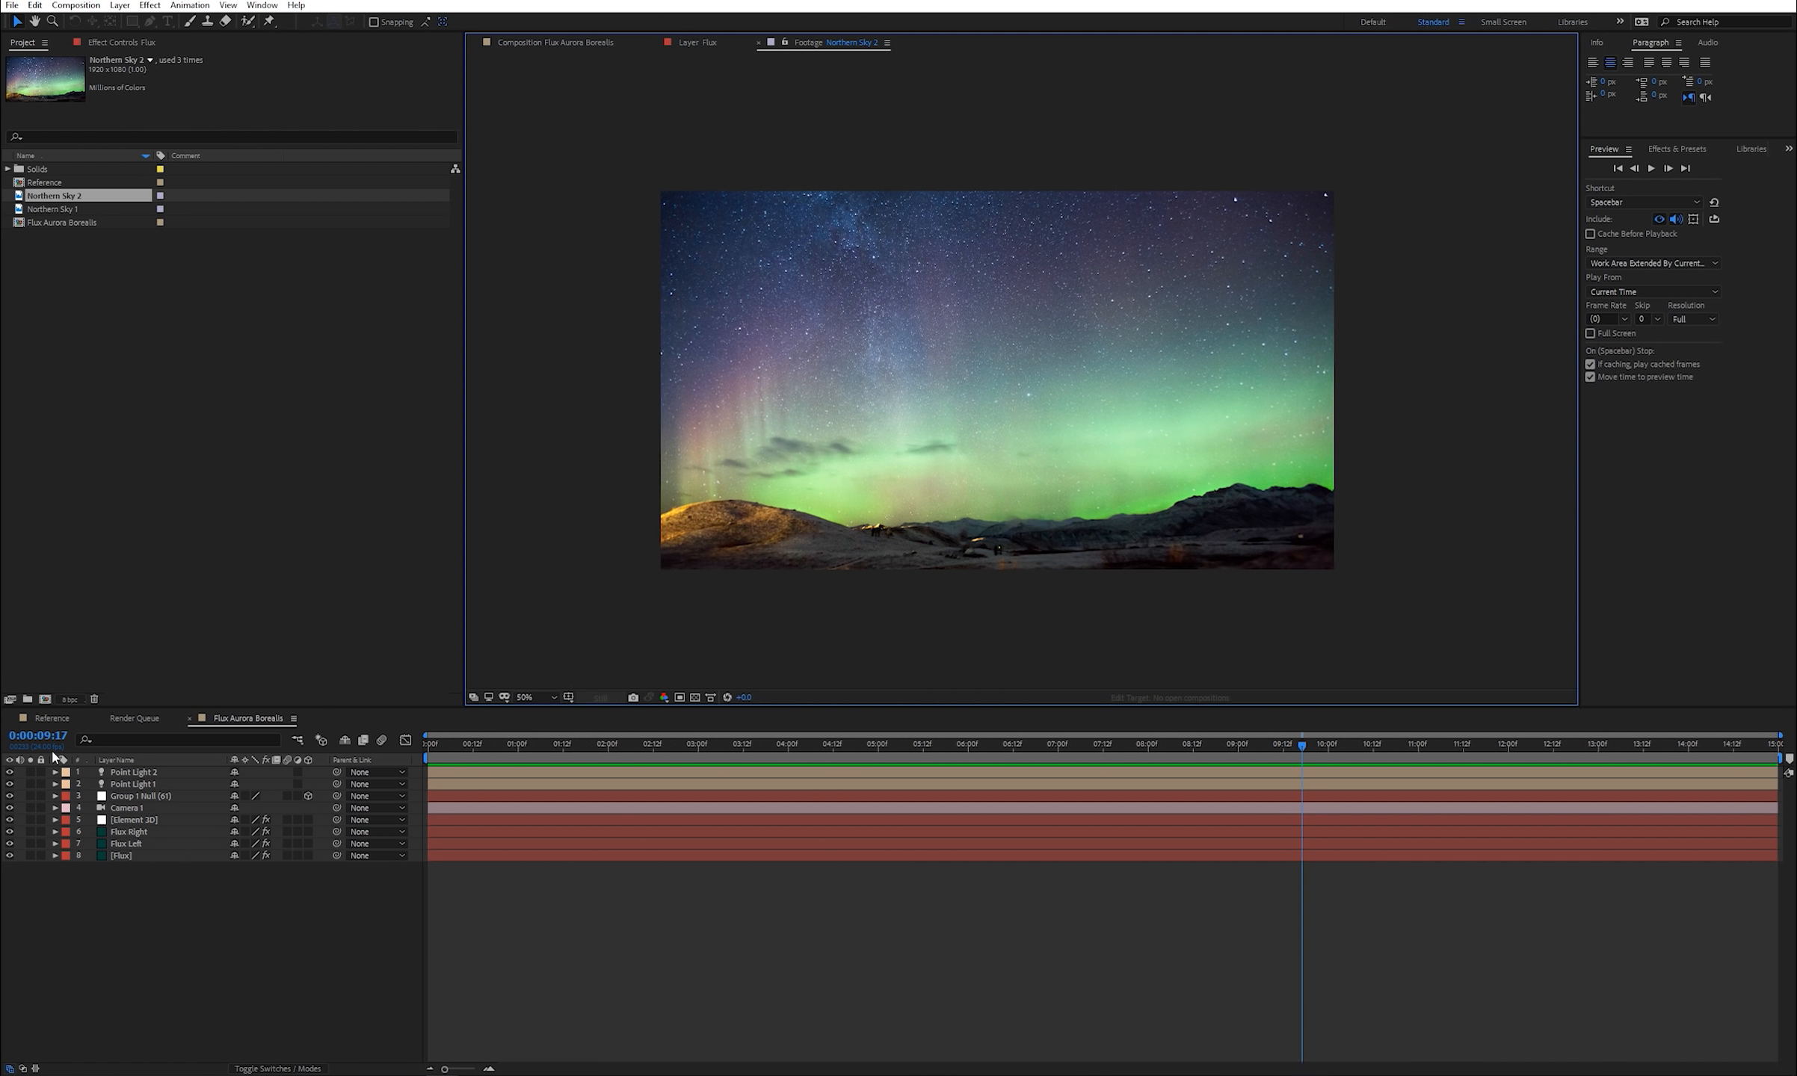
pyautogui.click(51, 718)
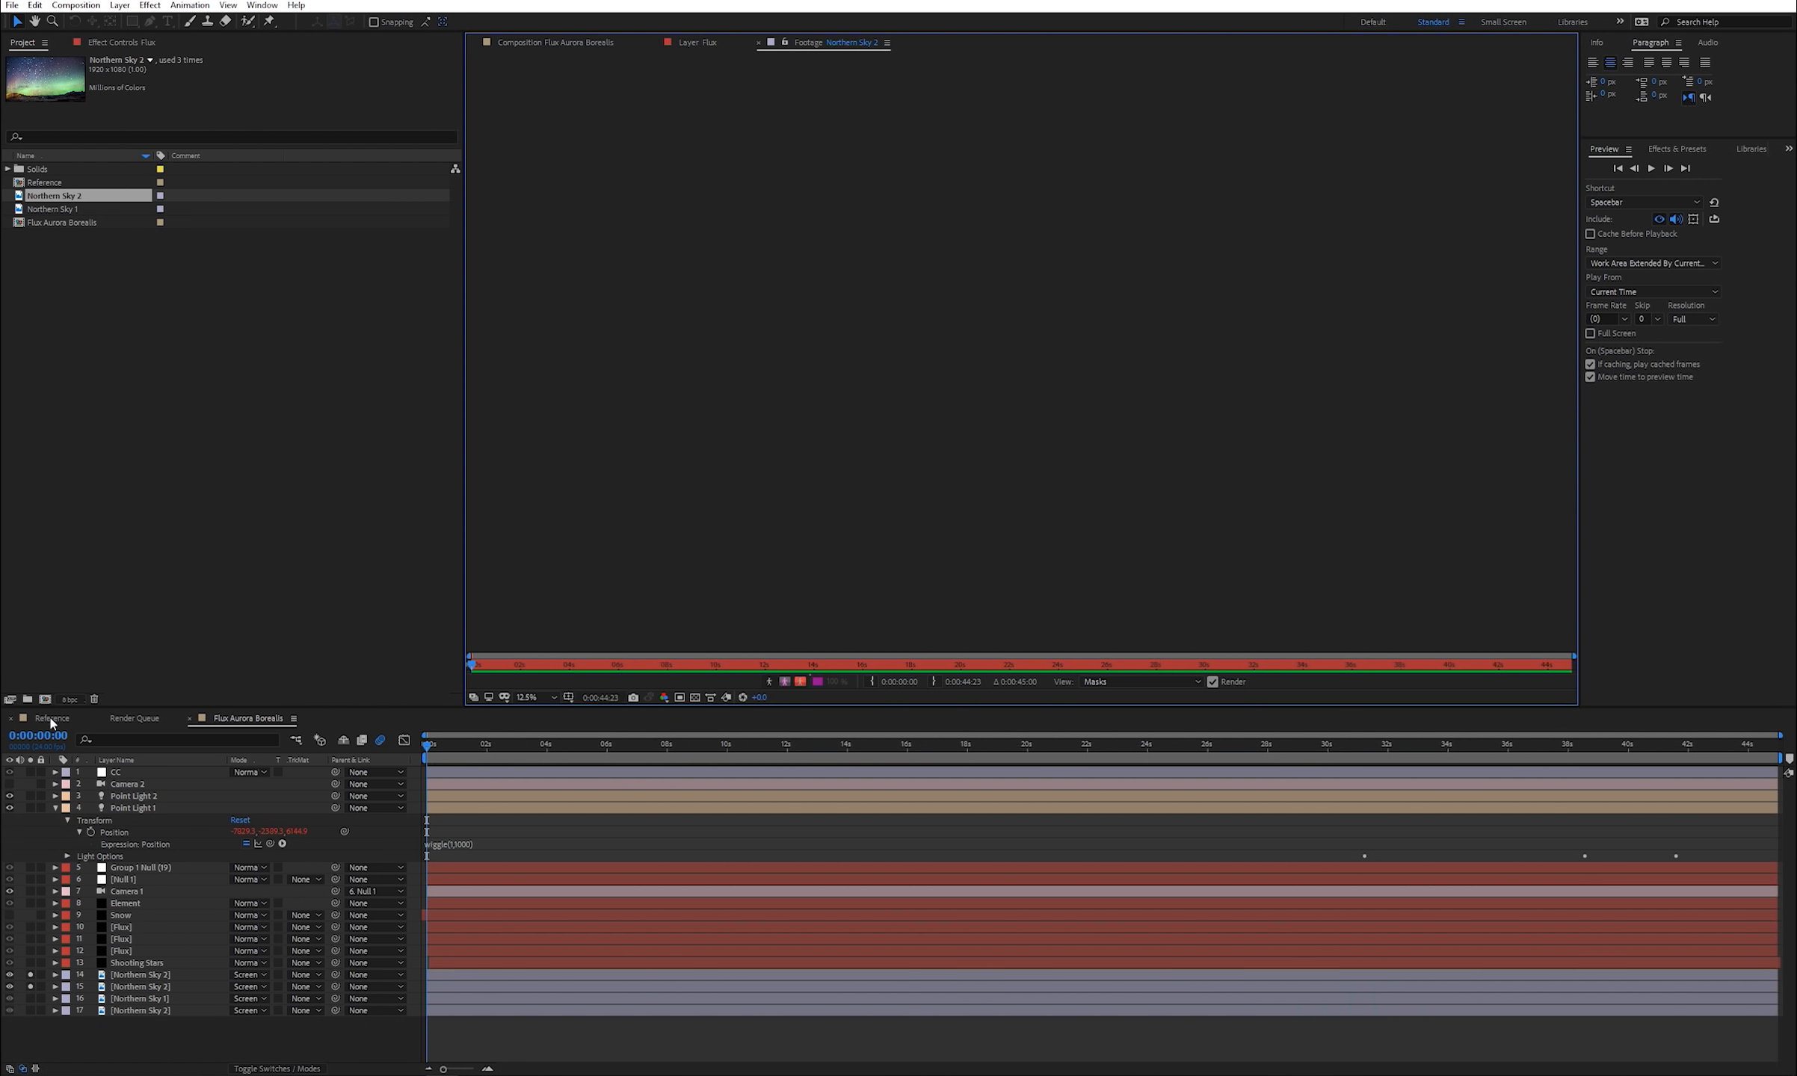
pyautogui.click(284, 720)
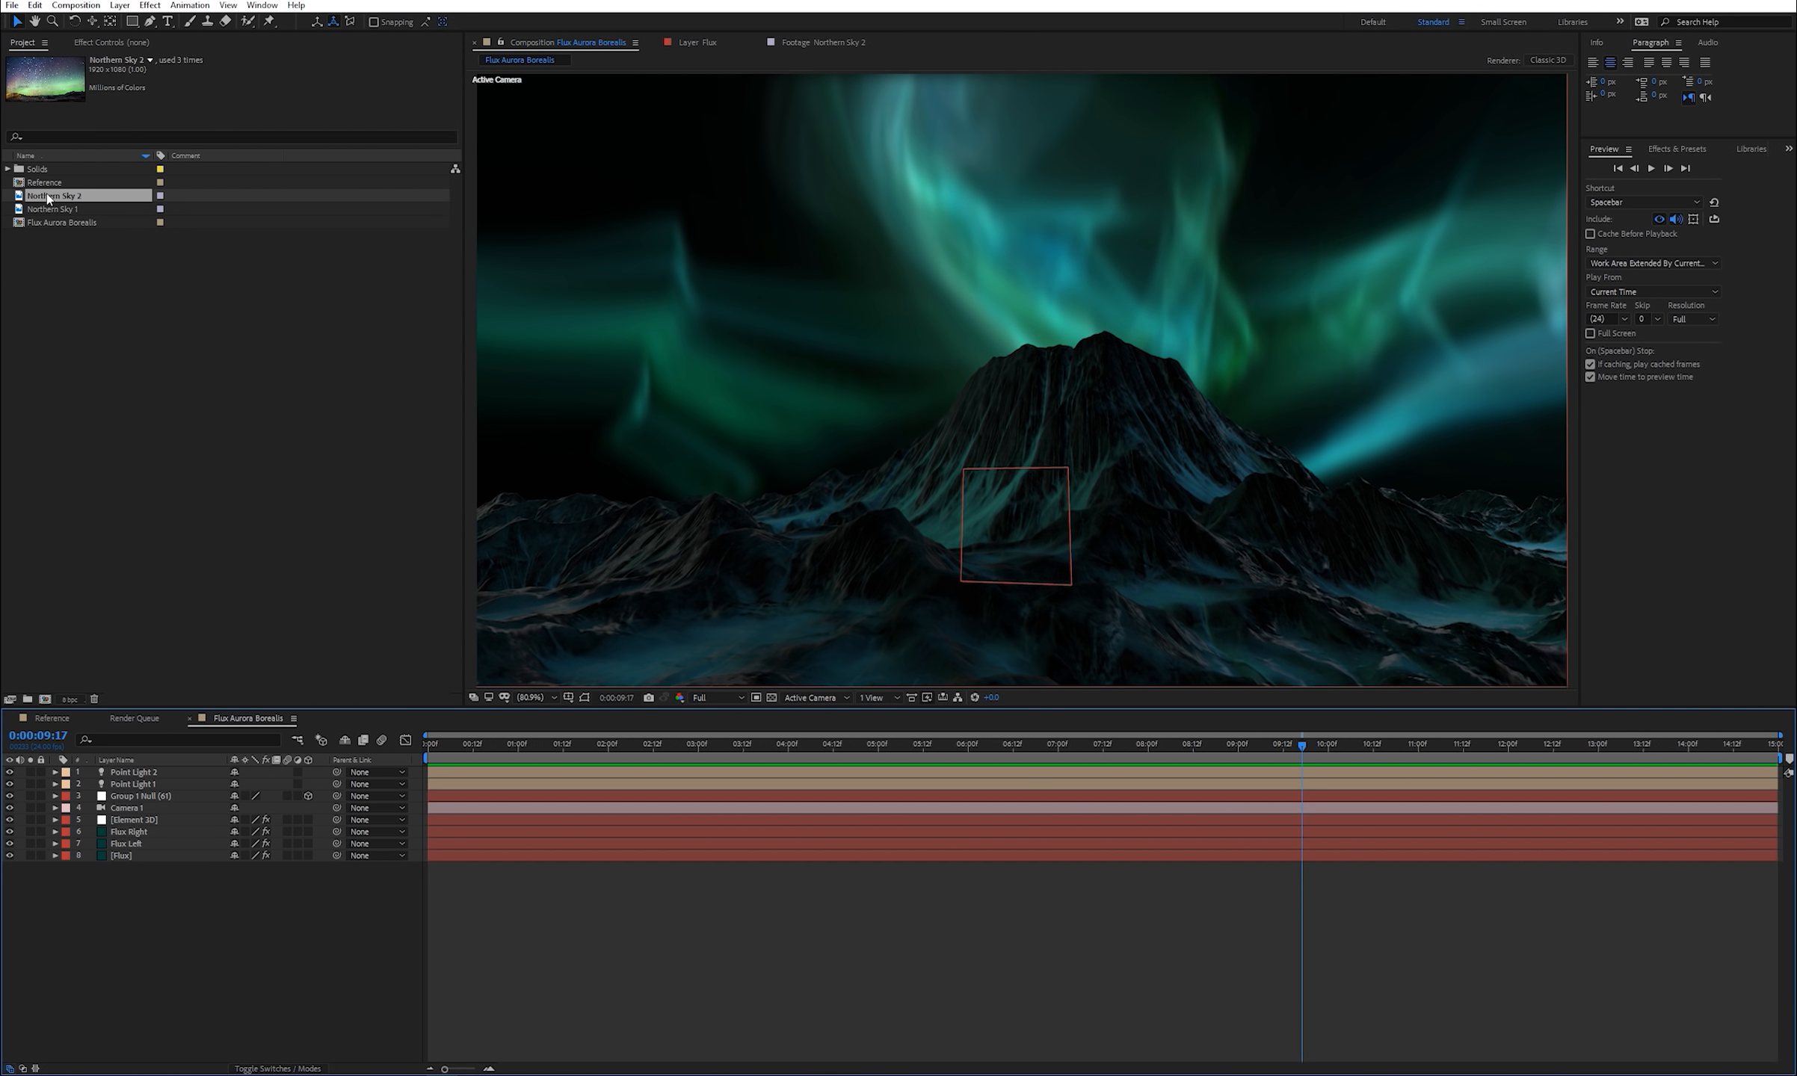
# - Add Northern Sky 2 as the lowest layer of Flux Aurora Borealis and scale it up to about 112%
pyautogui.moveTo(46, 192); pyautogui.dragTo(367, 889)
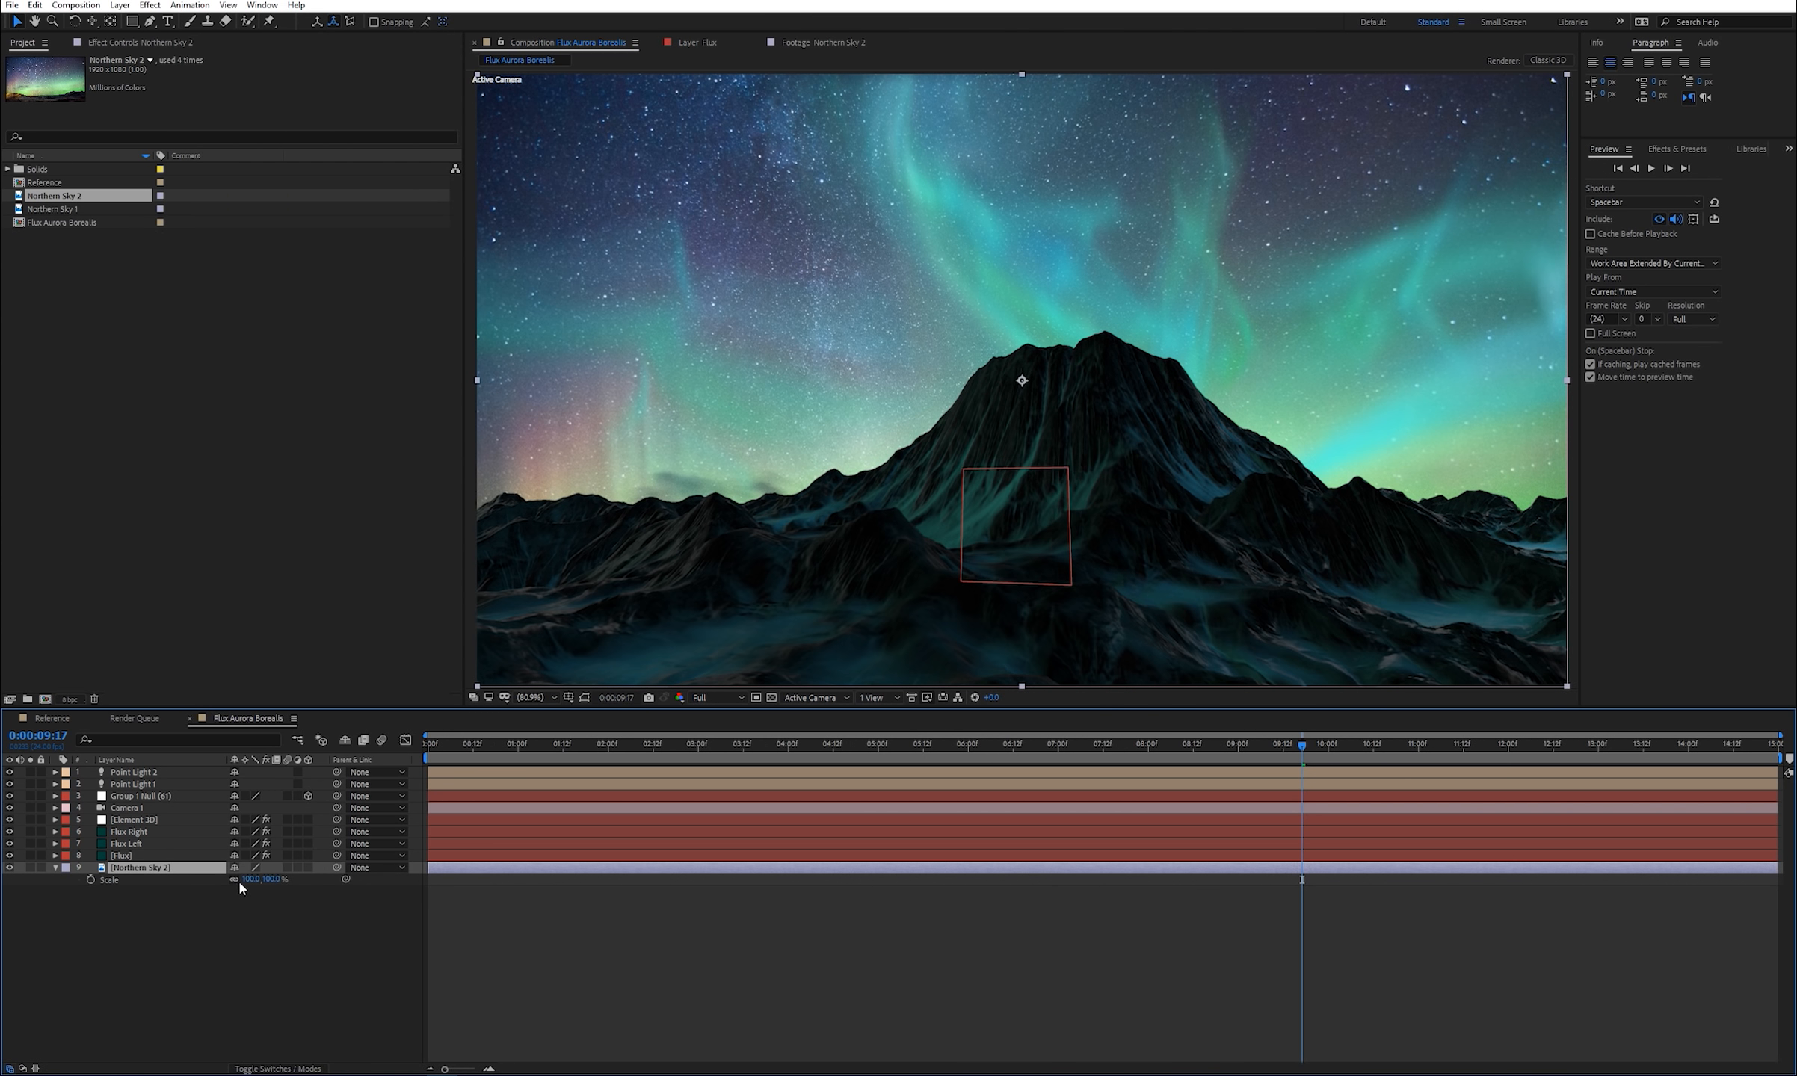
pyautogui.moveTo(273, 887); pyautogui.dragTo(306, 885)
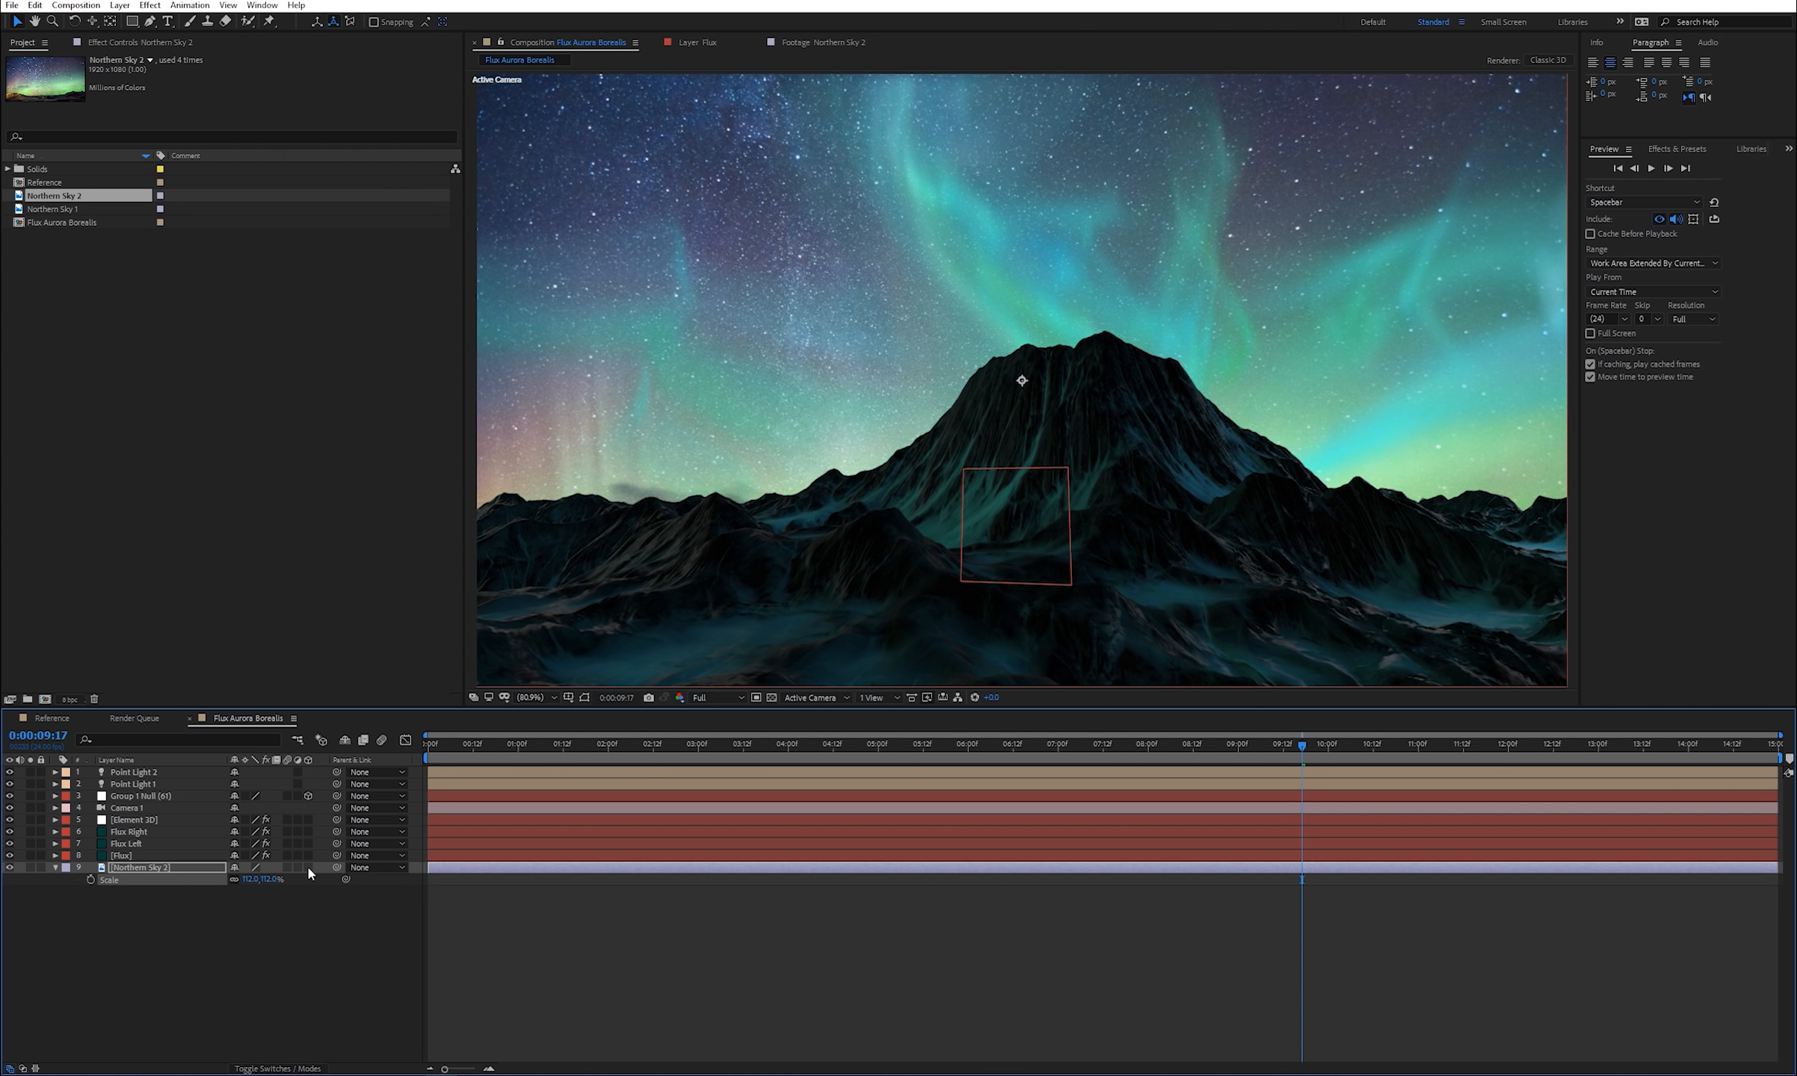
# - Make the Northern Sky 2 layer 3D and turn off Accepts Lights in its material options
pyautogui.click(308, 868)
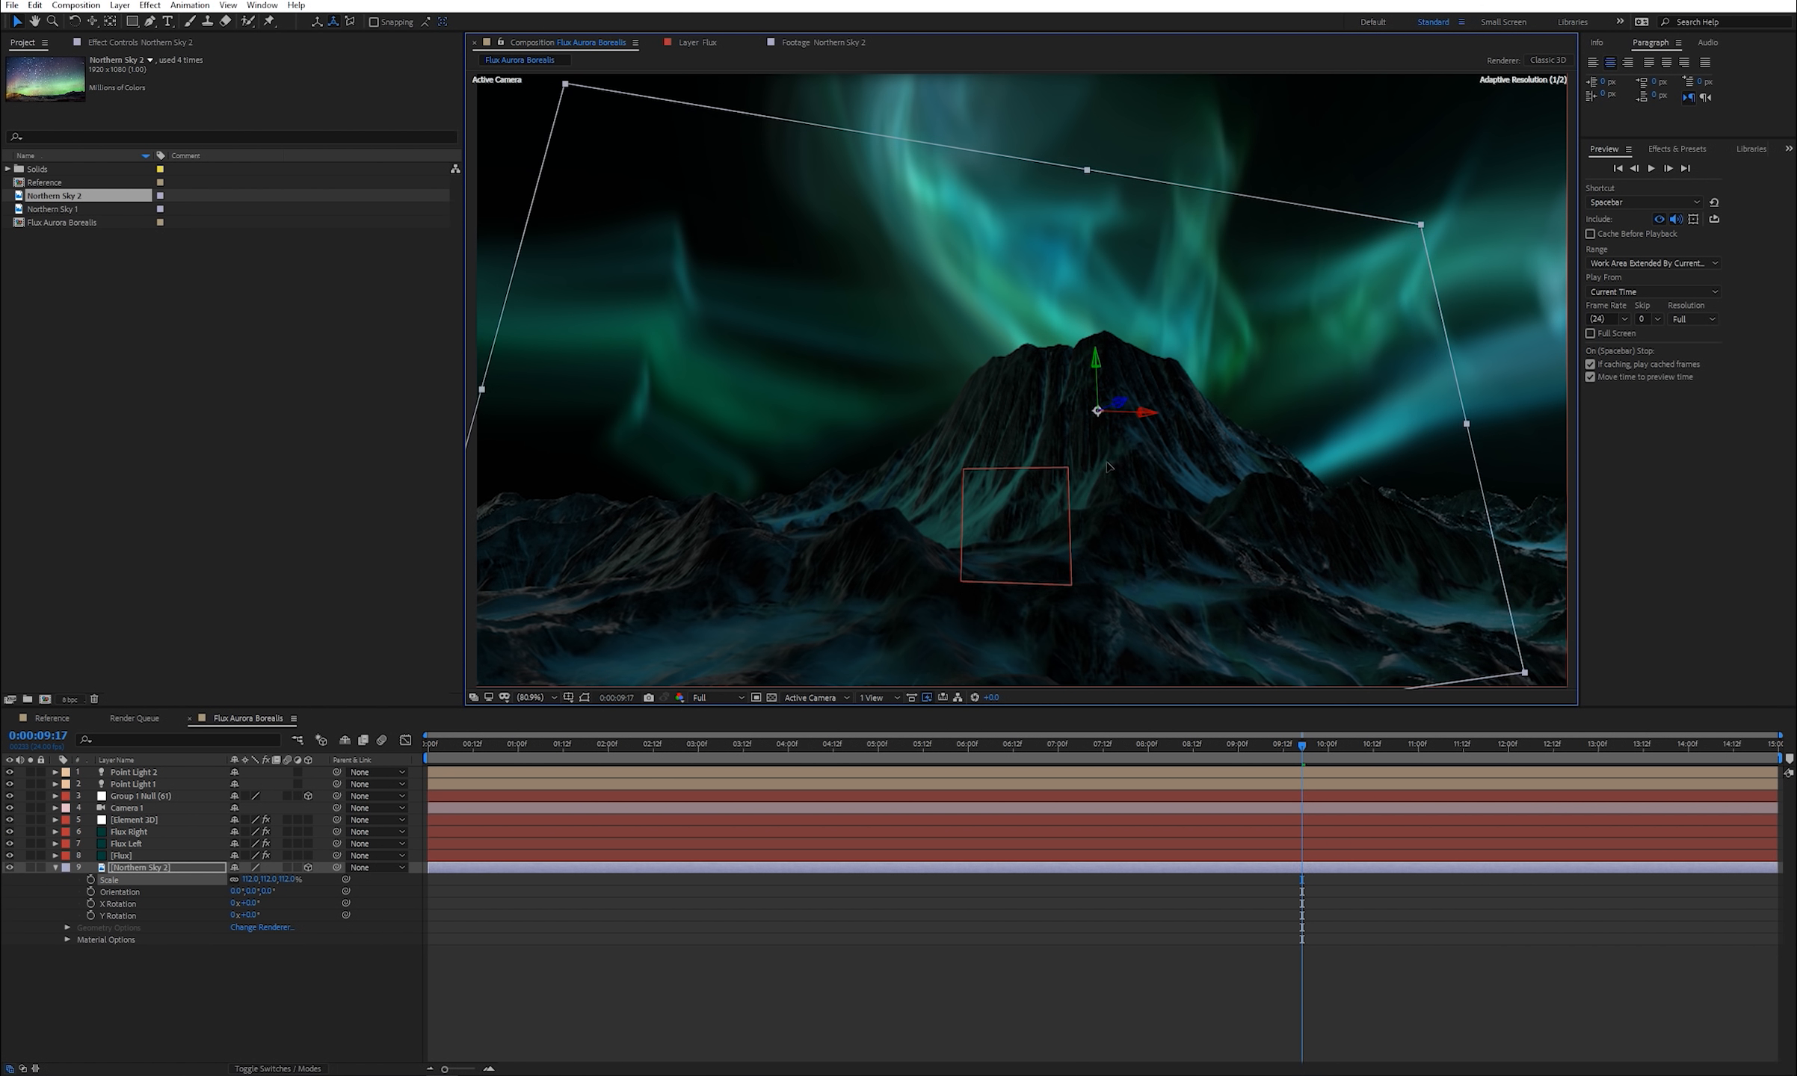
pyautogui.press('a')
pyautogui.press('a')
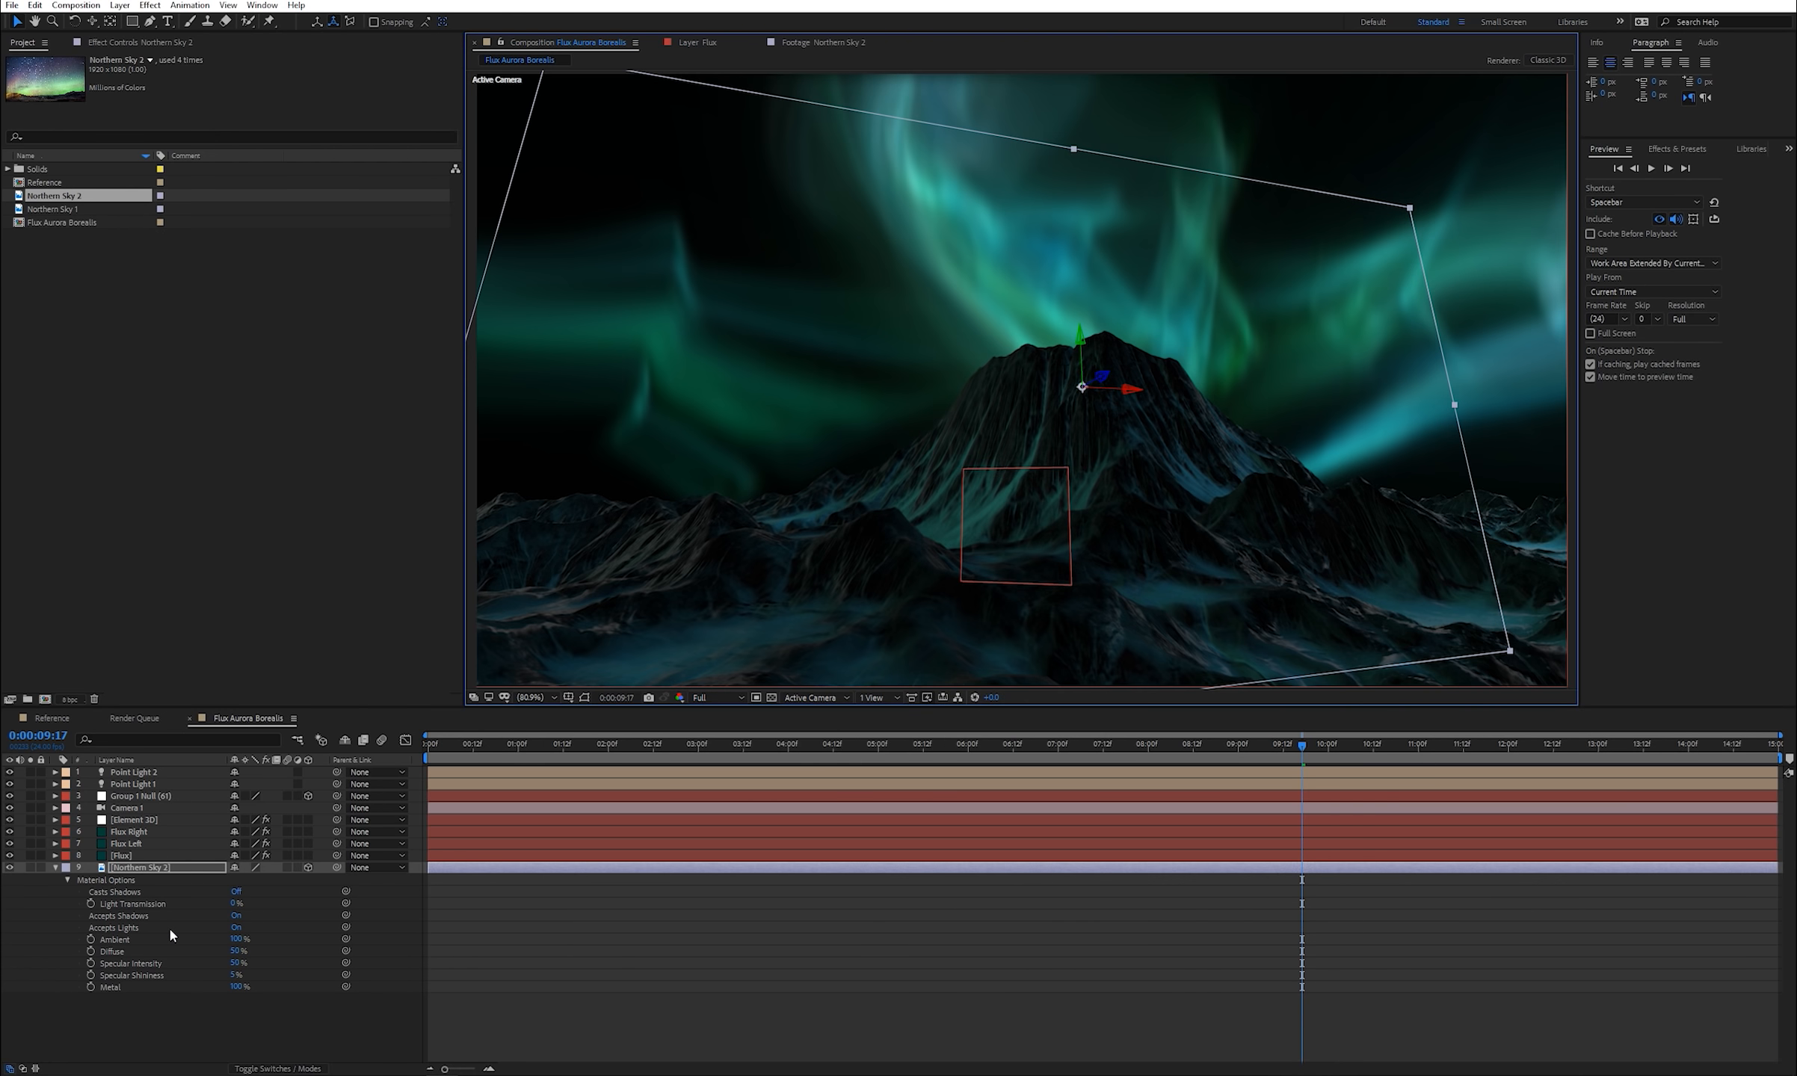
pyautogui.click(236, 928)
pyautogui.click(708, 997)
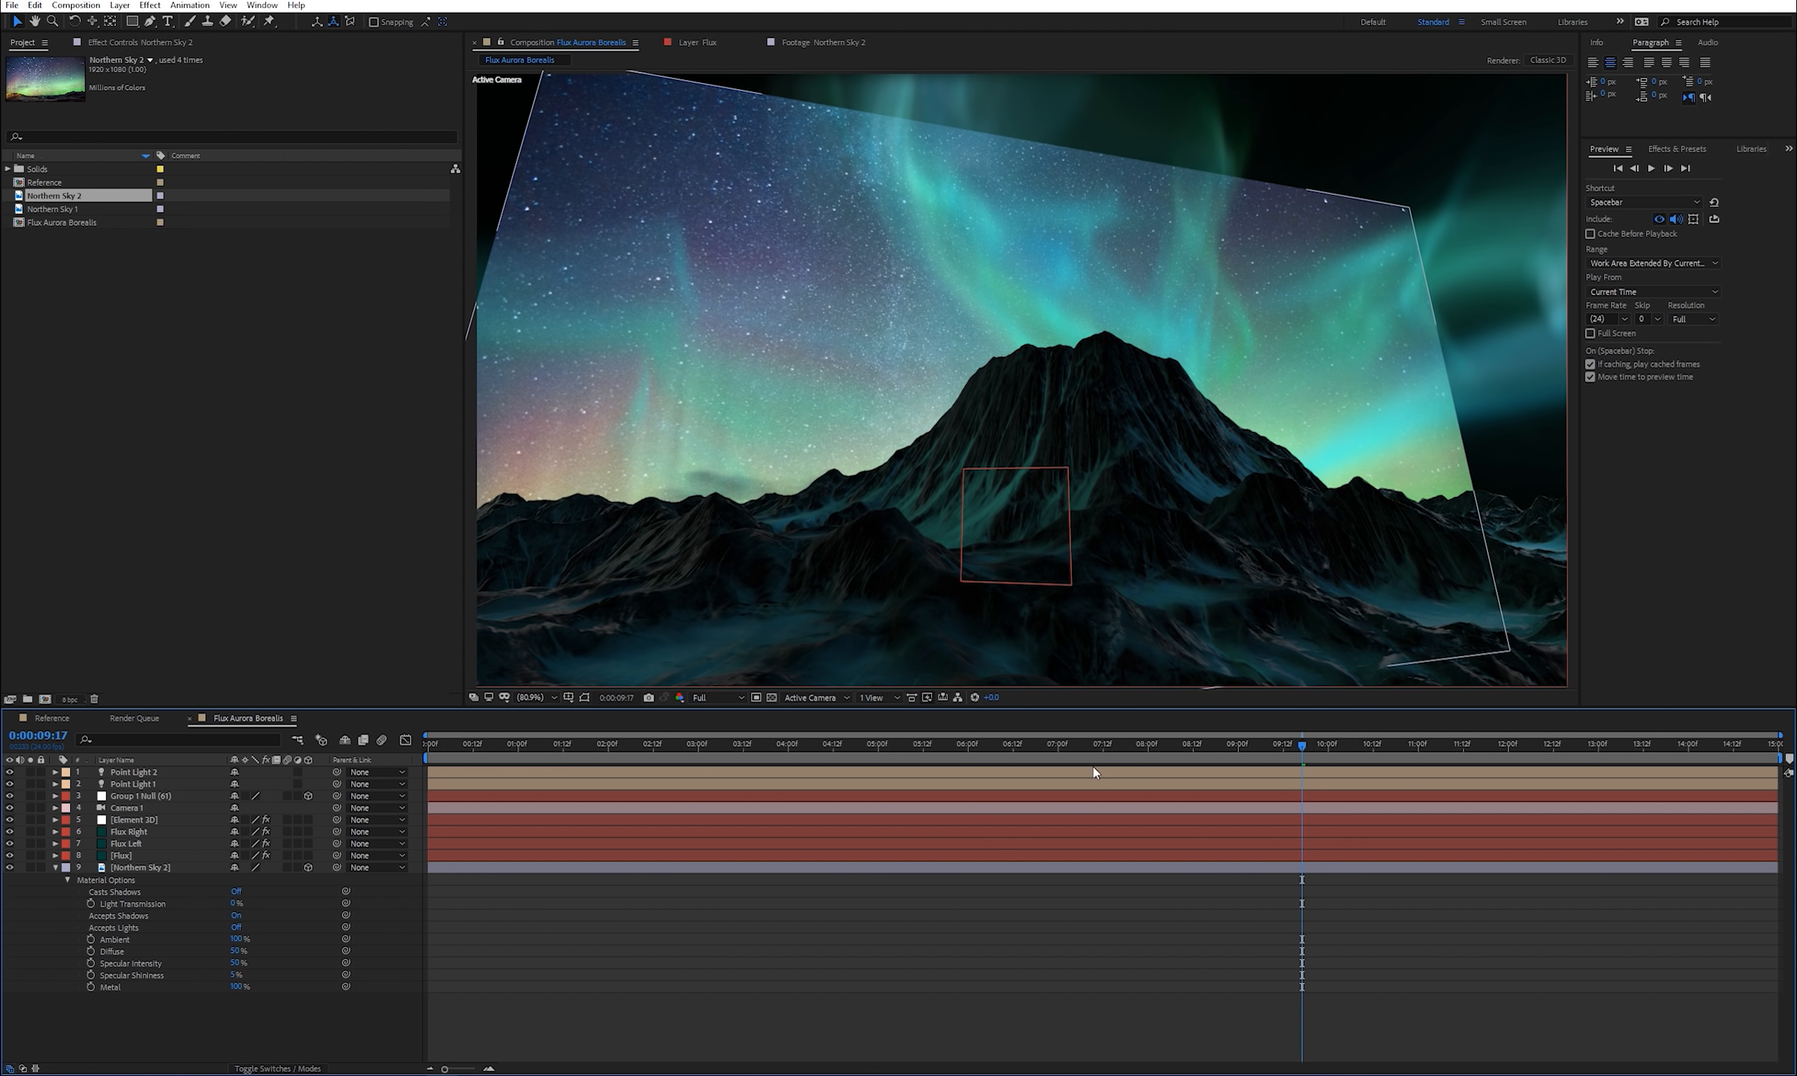
# - Rotate the 3D Northern Sky 2 layer so its upper edge is roughly level behind the mountain
pyautogui.click(82, 865)
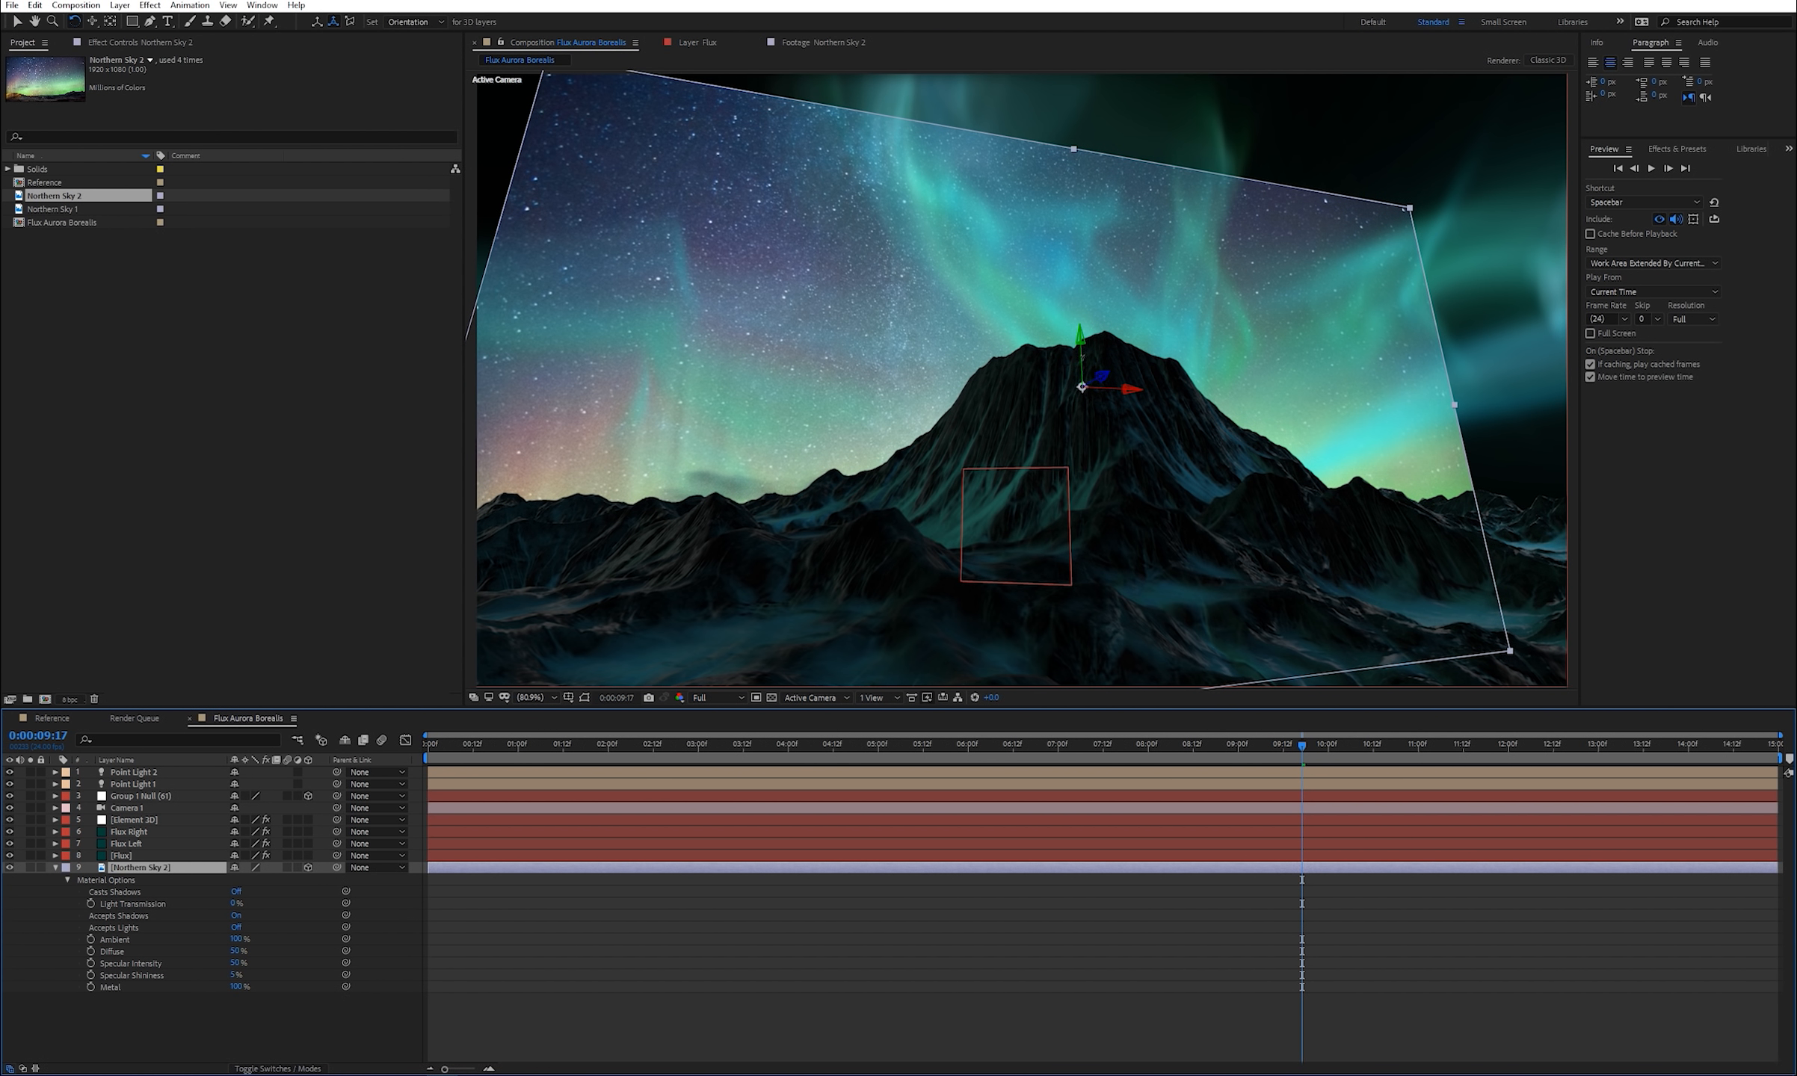
pyautogui.moveTo(1078, 343); pyautogui.dragTo(1073, 364)
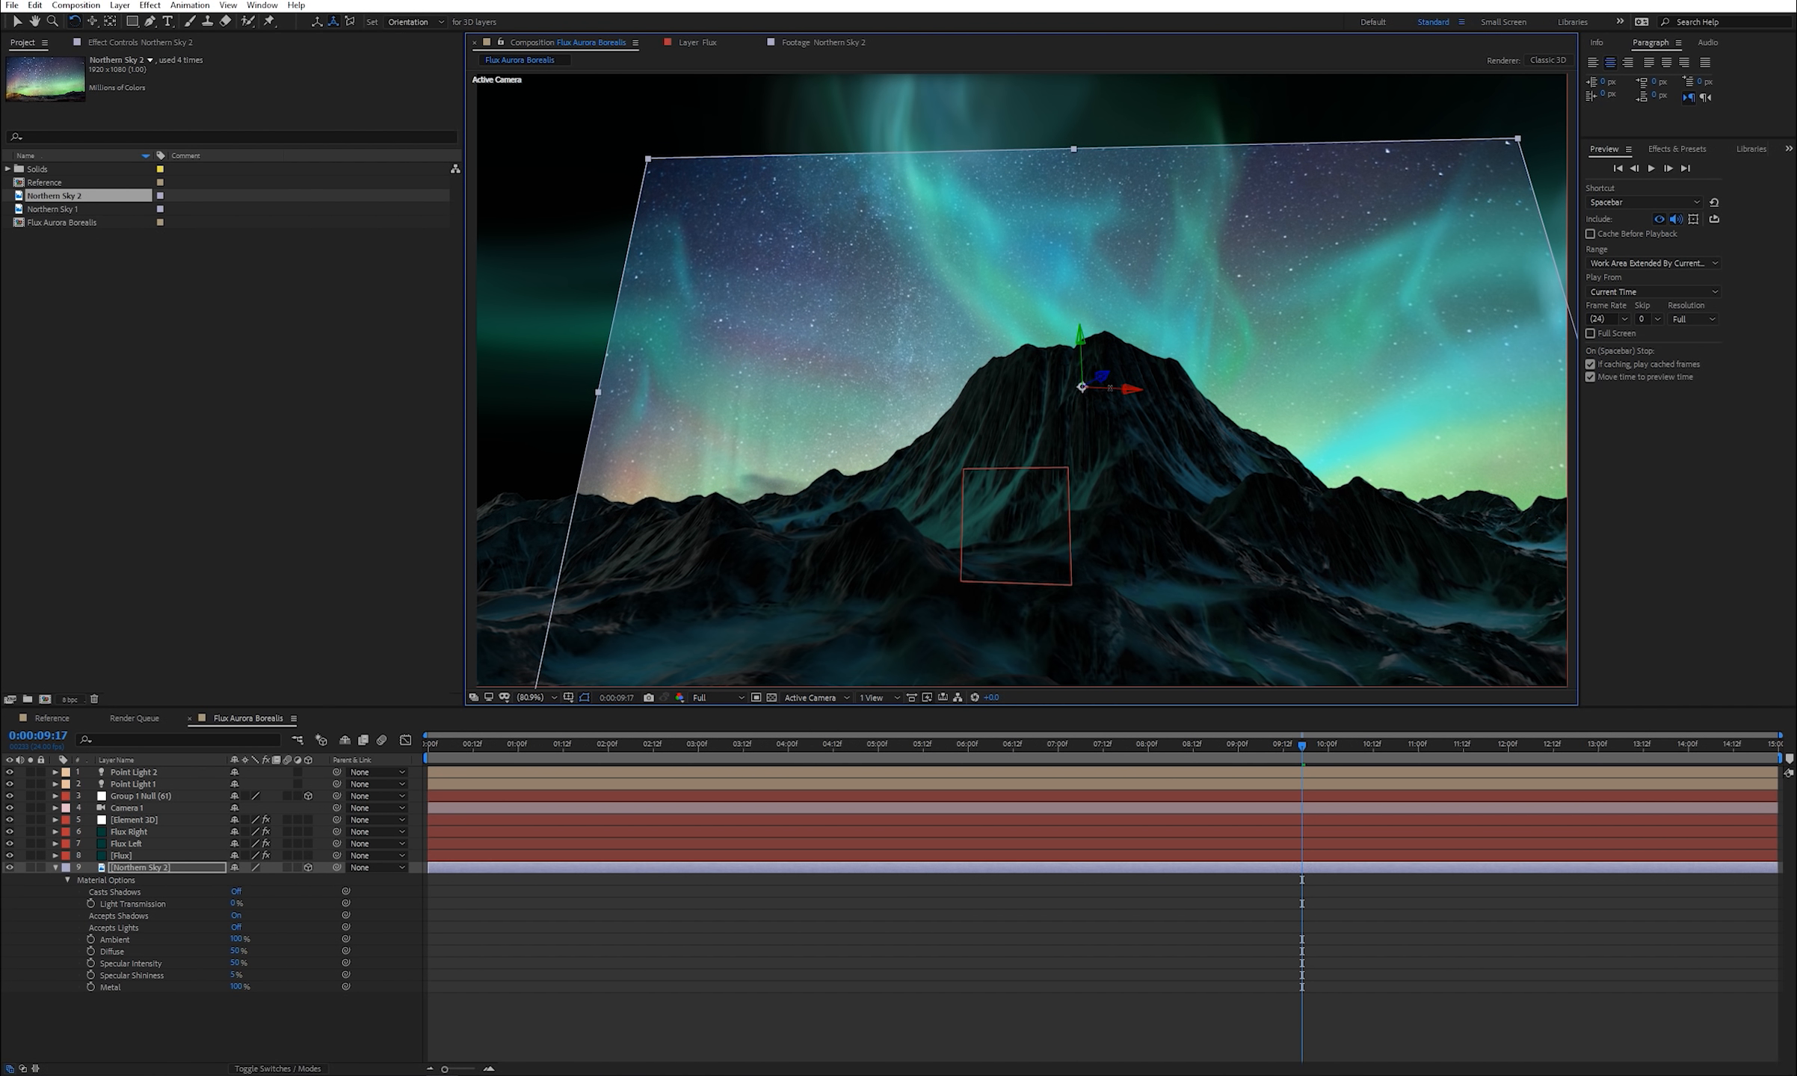
# - Straighten, enlarge and raise the Northern Sky 2 layer so it fills the whole frame behind the mountain
pyautogui.moveTo(1105, 379); pyautogui.dragTo(1099, 374)
pyautogui.press('v')
pyautogui.moveTo(1486, 628); pyautogui.dragTo(1327, 509)
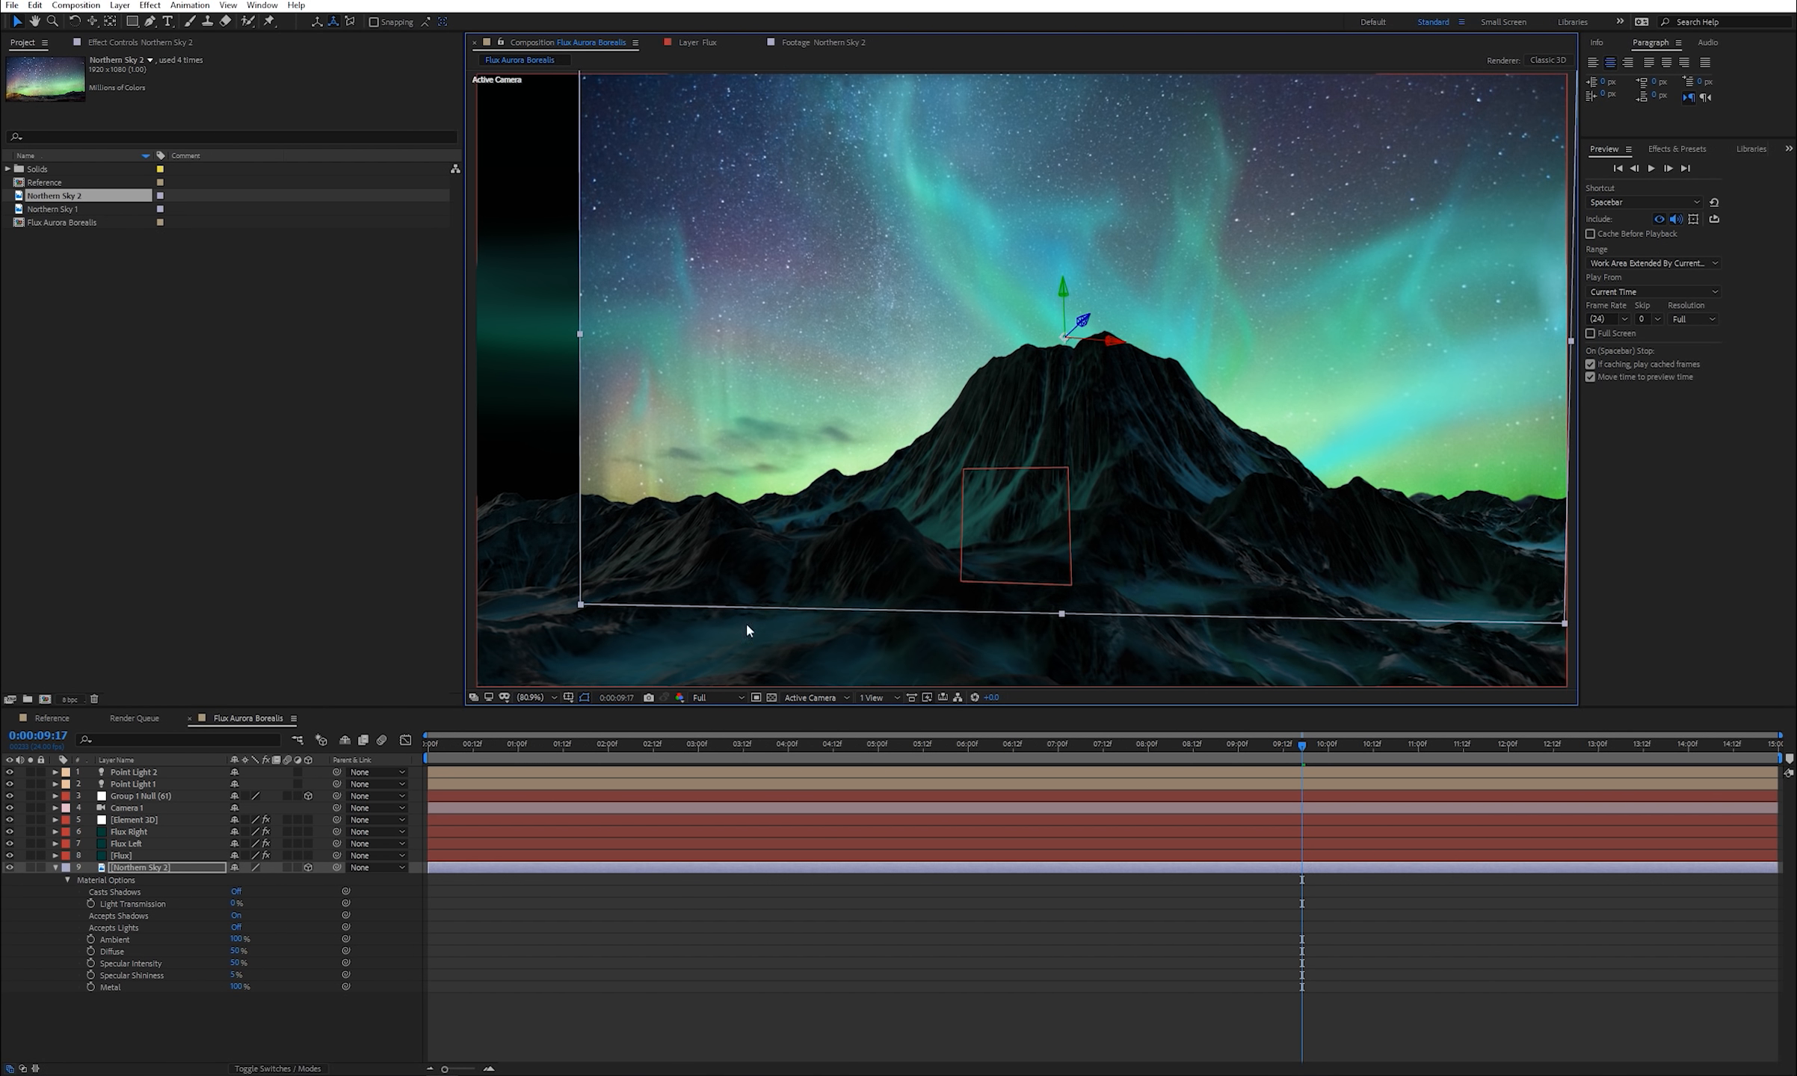
pyautogui.moveTo(561, 611); pyautogui.dragTo(376, 665)
pyautogui.moveTo(1016, 594)
pyautogui.mouseDown()
pyautogui.moveTo(1017, 518)
pyautogui.moveTo(1017, 563)
pyautogui.mouseUp()
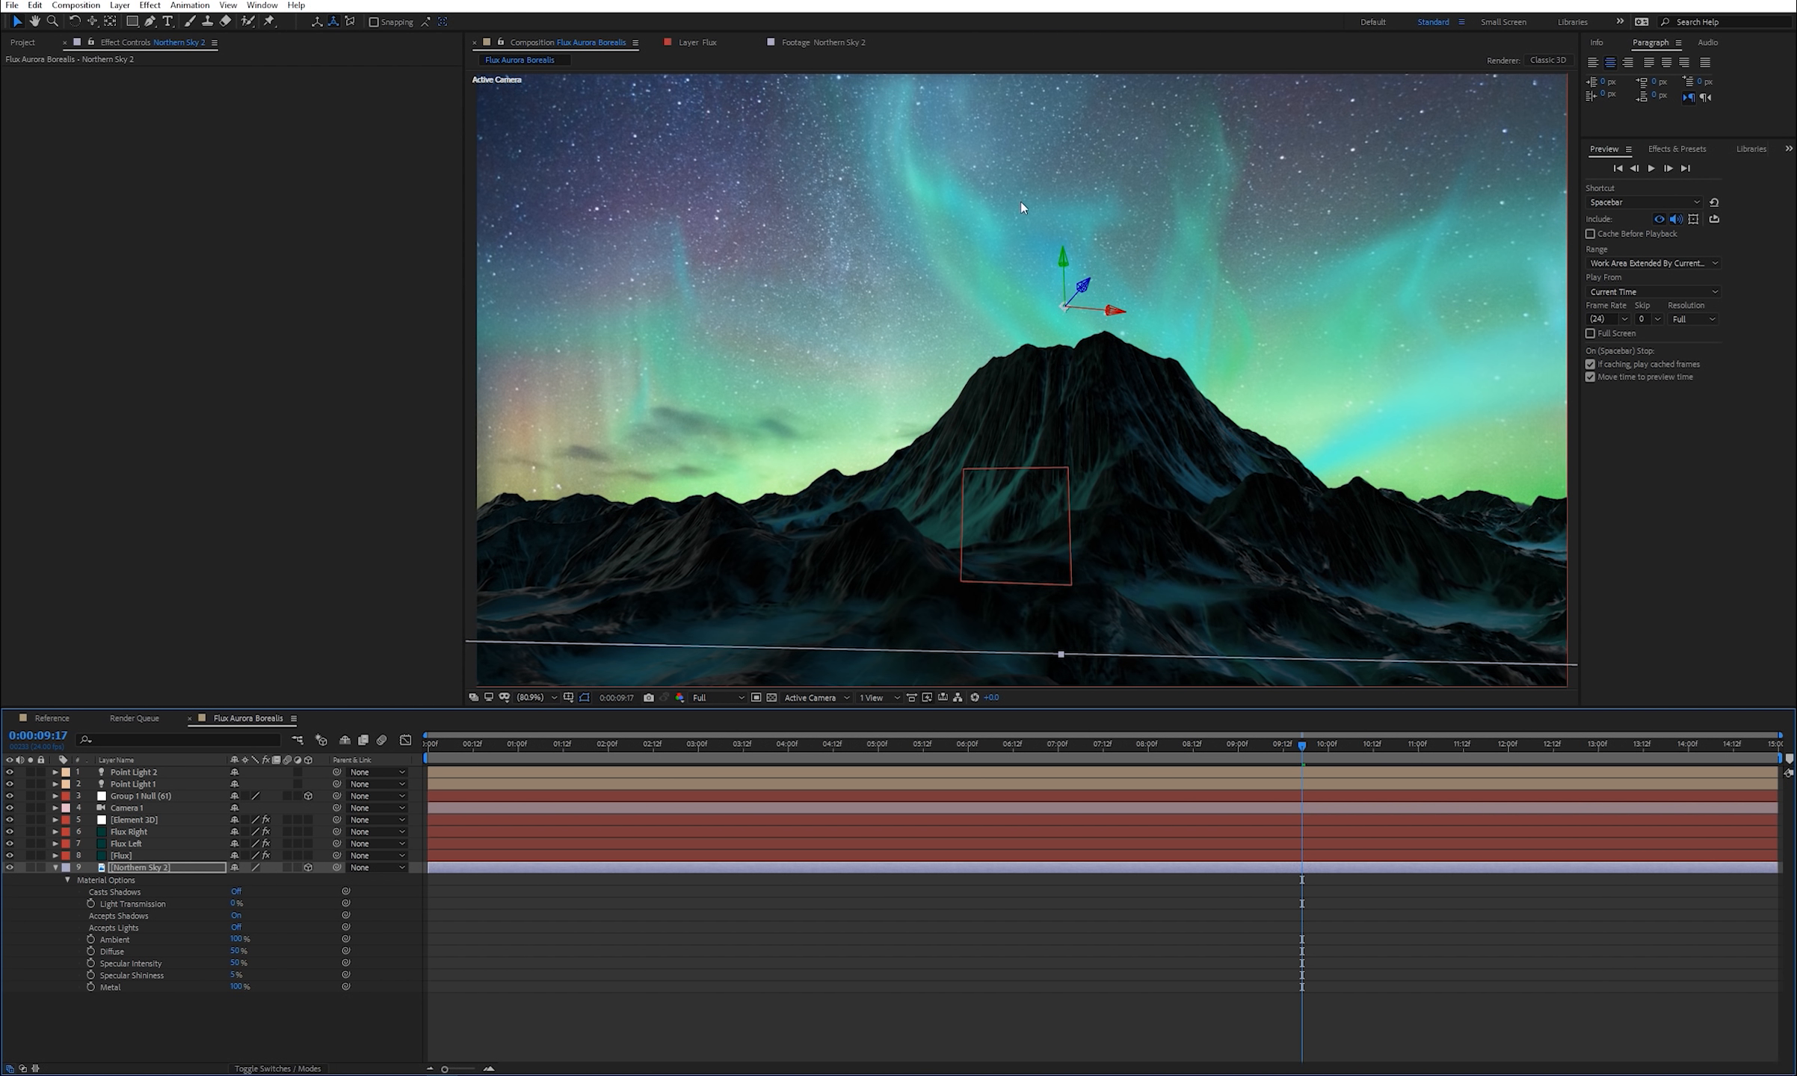
# - Apply Curves to the Northern Sky 2 layer, bowing the RGB curve downward and lowering its white point to about half
pyautogui.click(1677, 149)
pyautogui.click(1648, 168)
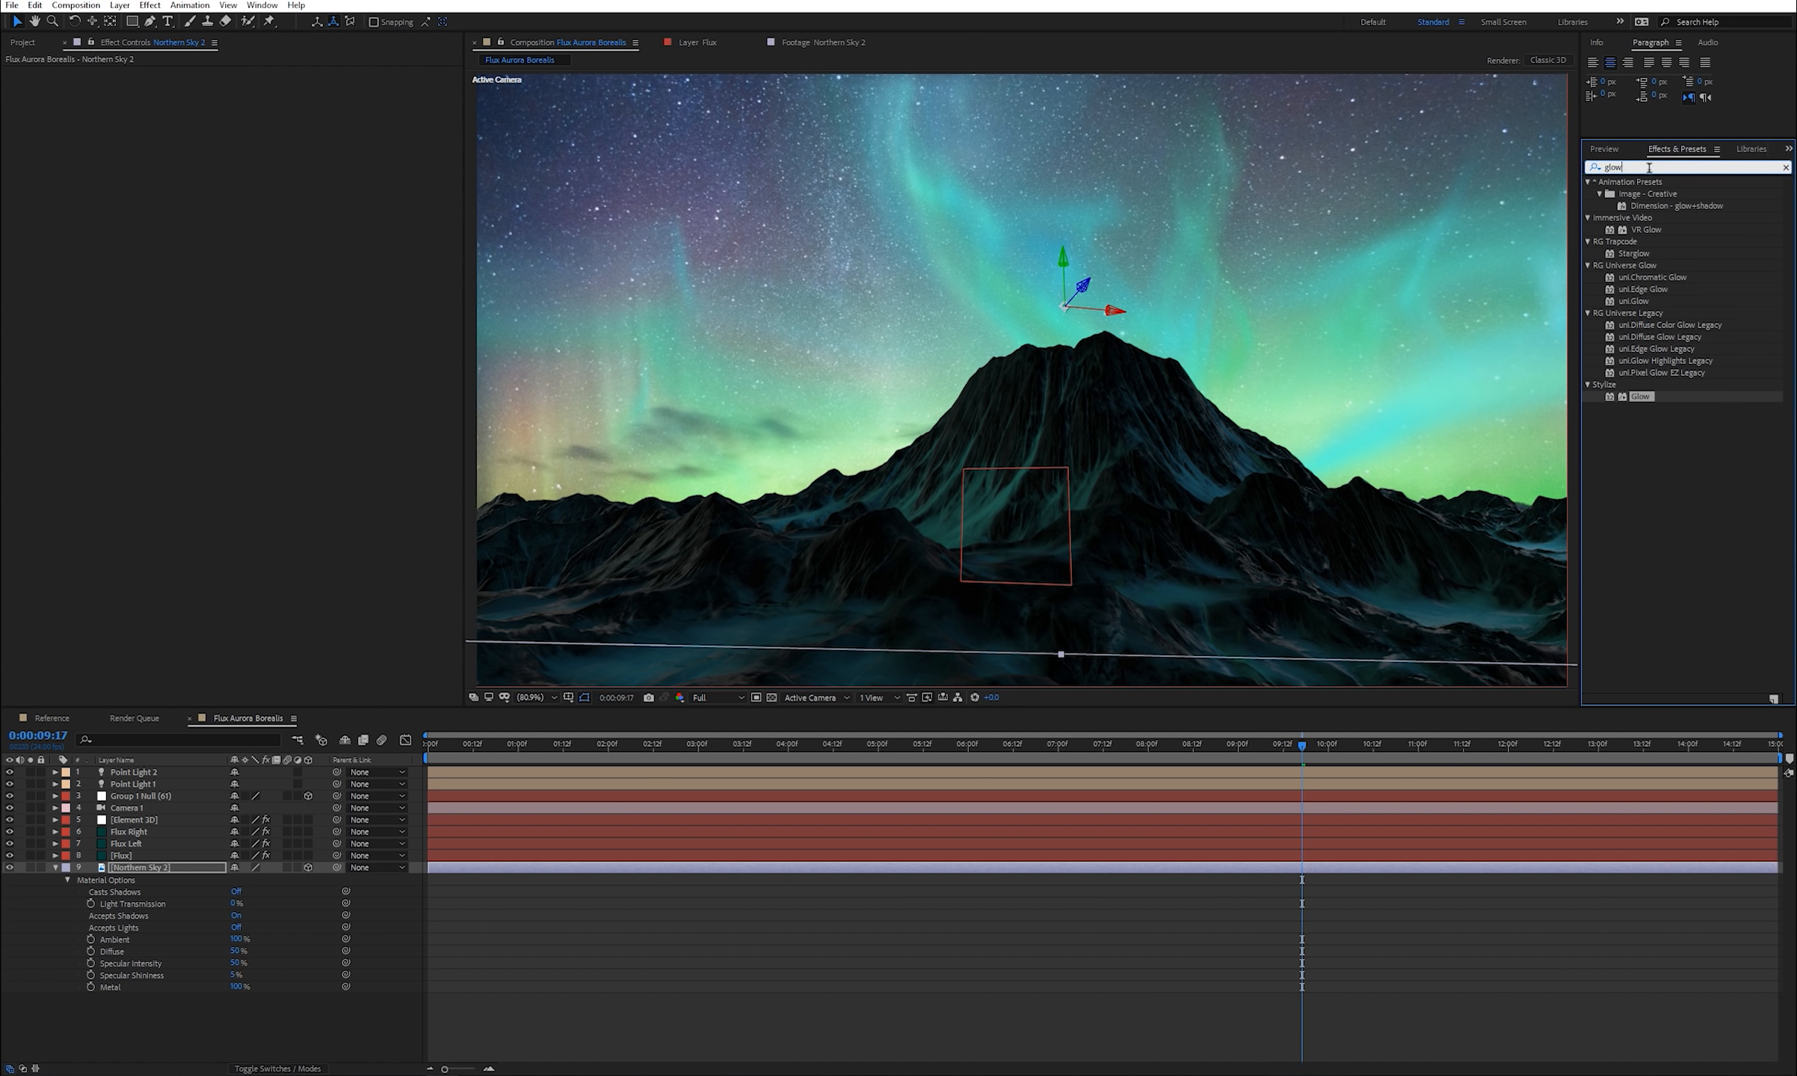
pyautogui.write('curv')
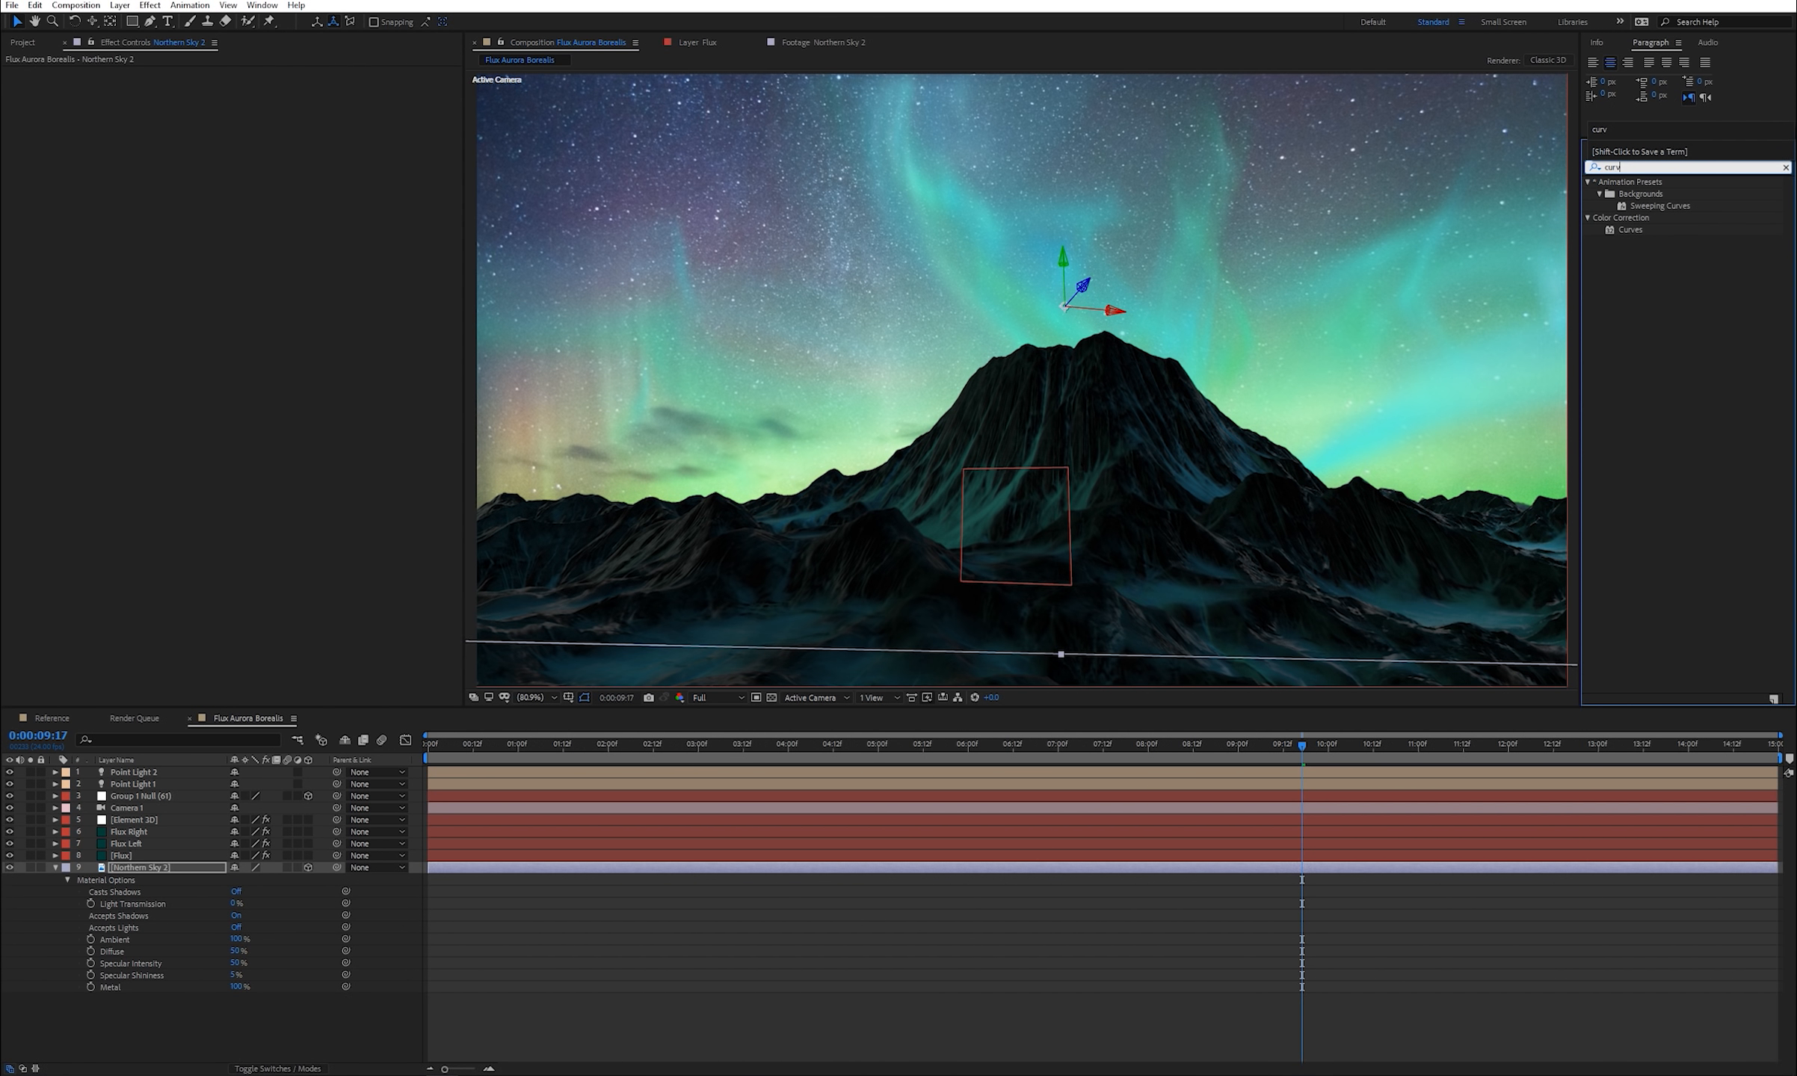
pyautogui.moveTo(1627, 232); pyautogui.dragTo(152, 867)
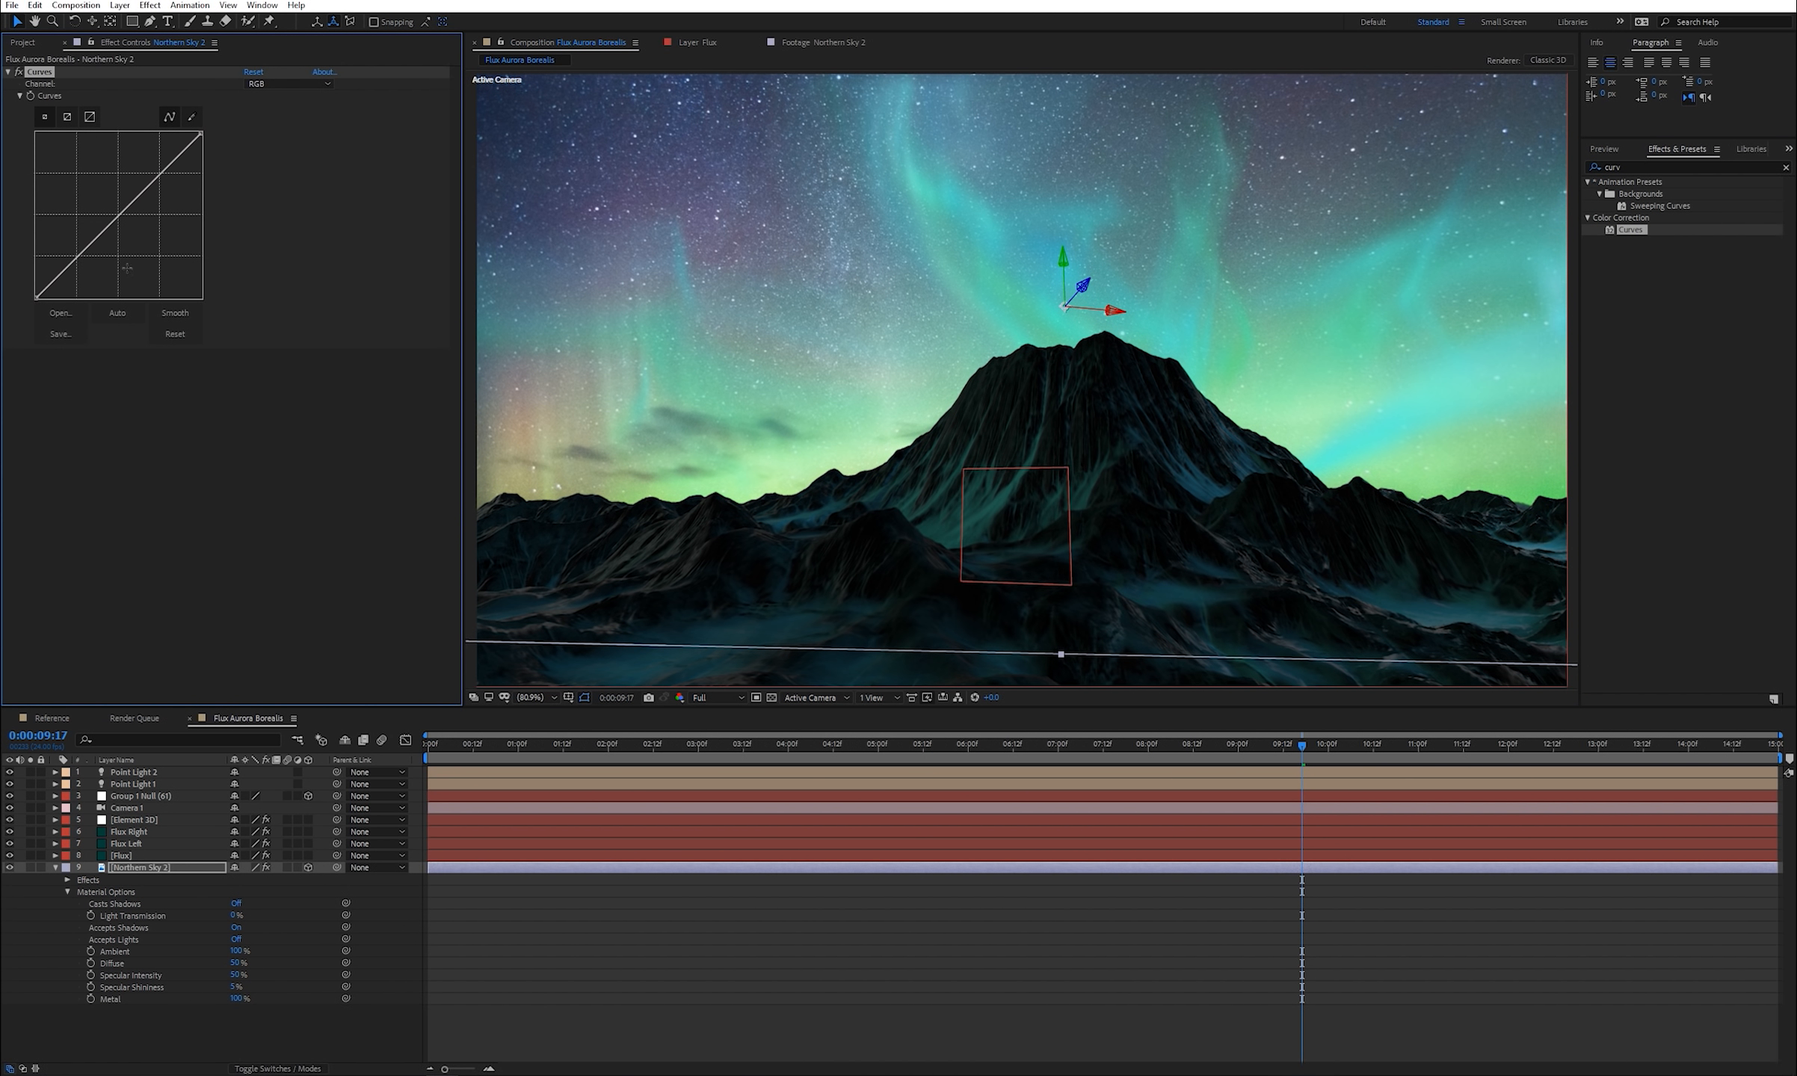
pyautogui.moveTo(109, 234); pyautogui.dragTo(132, 261)
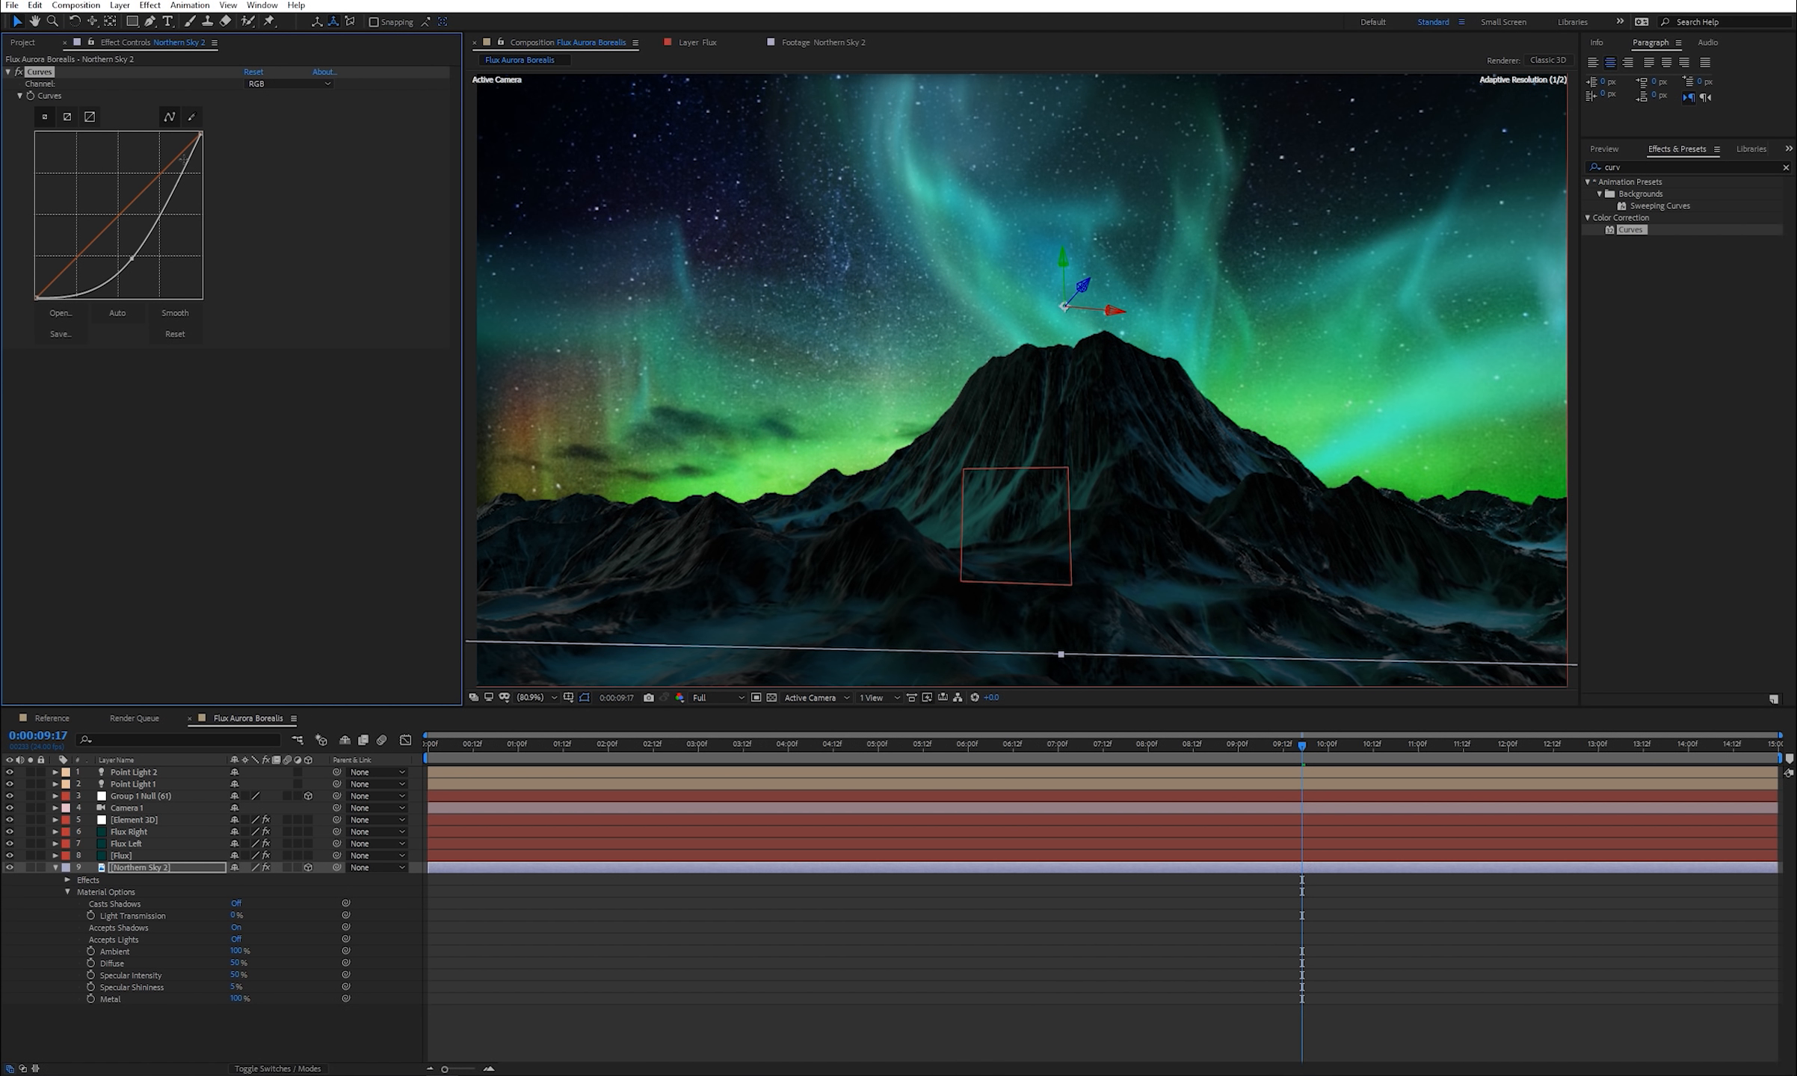
pyautogui.moveTo(201, 133); pyautogui.dragTo(201, 215)
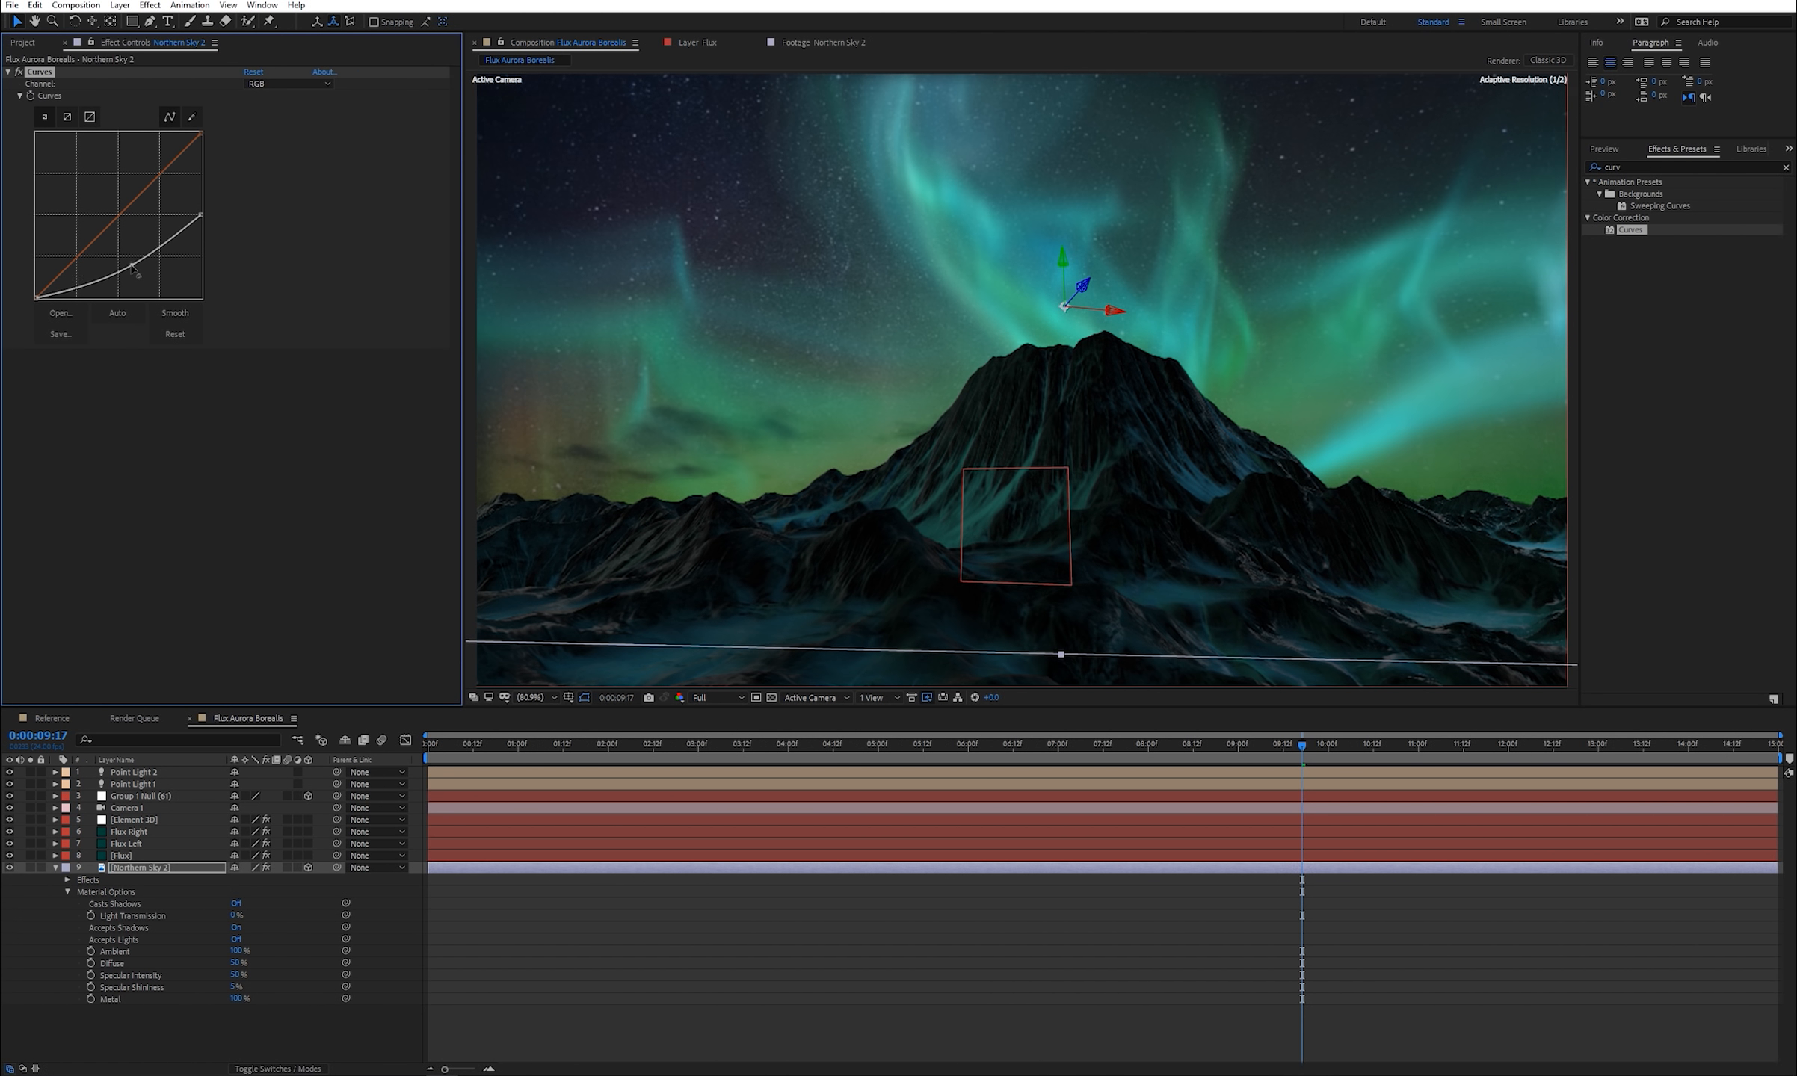
pyautogui.moveTo(132, 266); pyautogui.dragTo(129, 272)
# - Apply a partial black-to-white Tint to the Northern Sky 2 layer to mute its colours
pyautogui.moveTo(1632, 167); pyautogui.dragTo(1554, 164)
pyautogui.press('BackSpace')
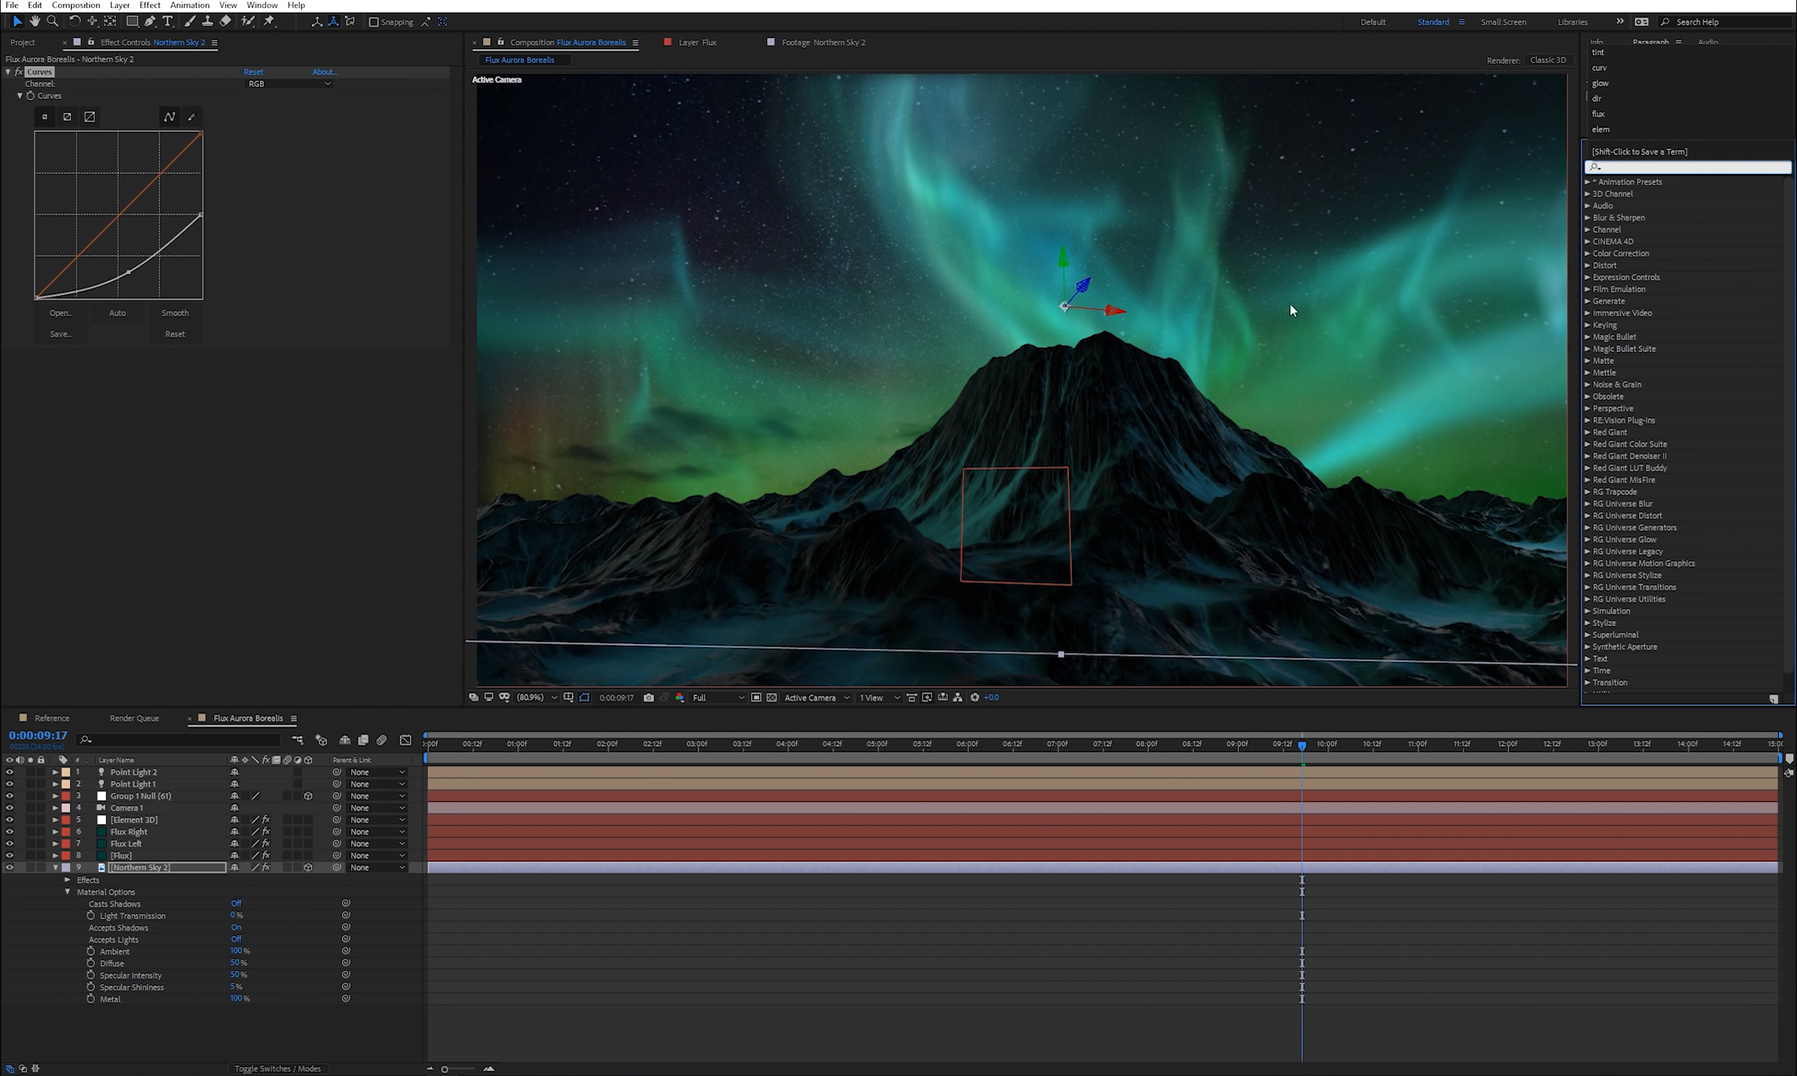
pyautogui.write('tint')
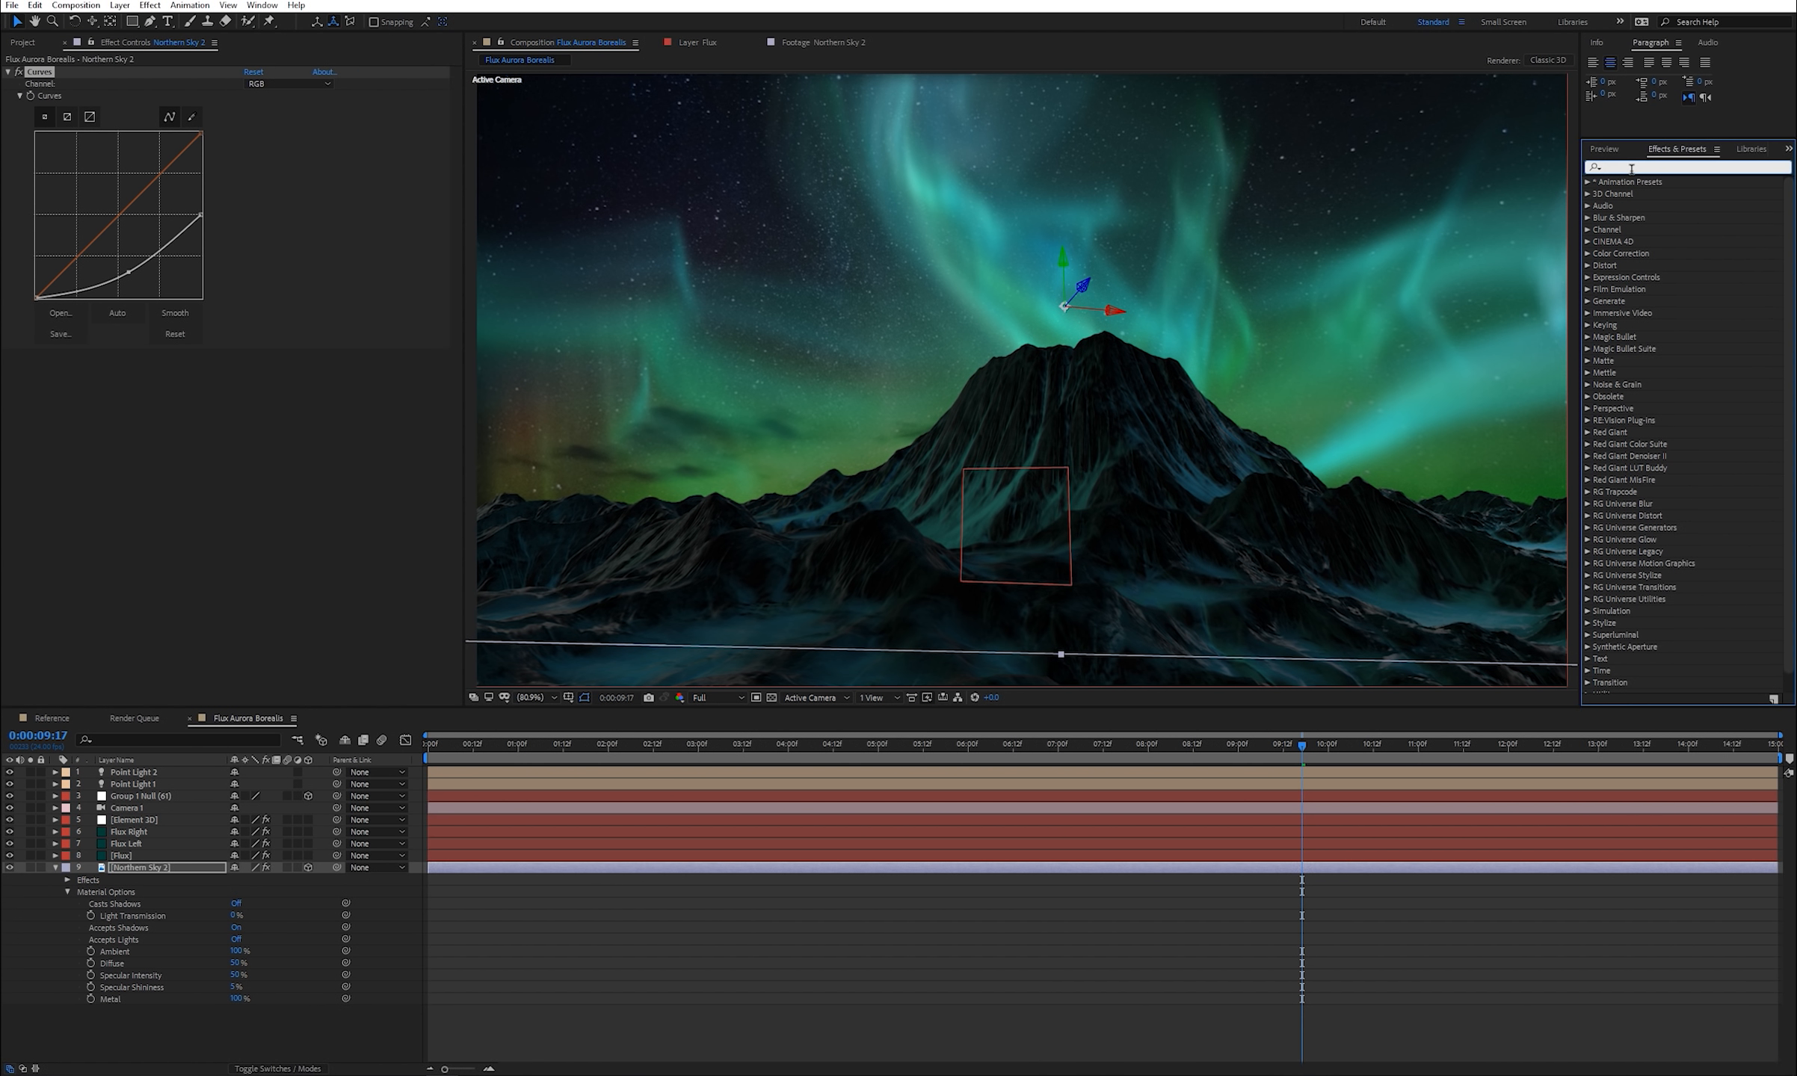
pyautogui.moveTo(1637, 230); pyautogui.dragTo(229, 473)
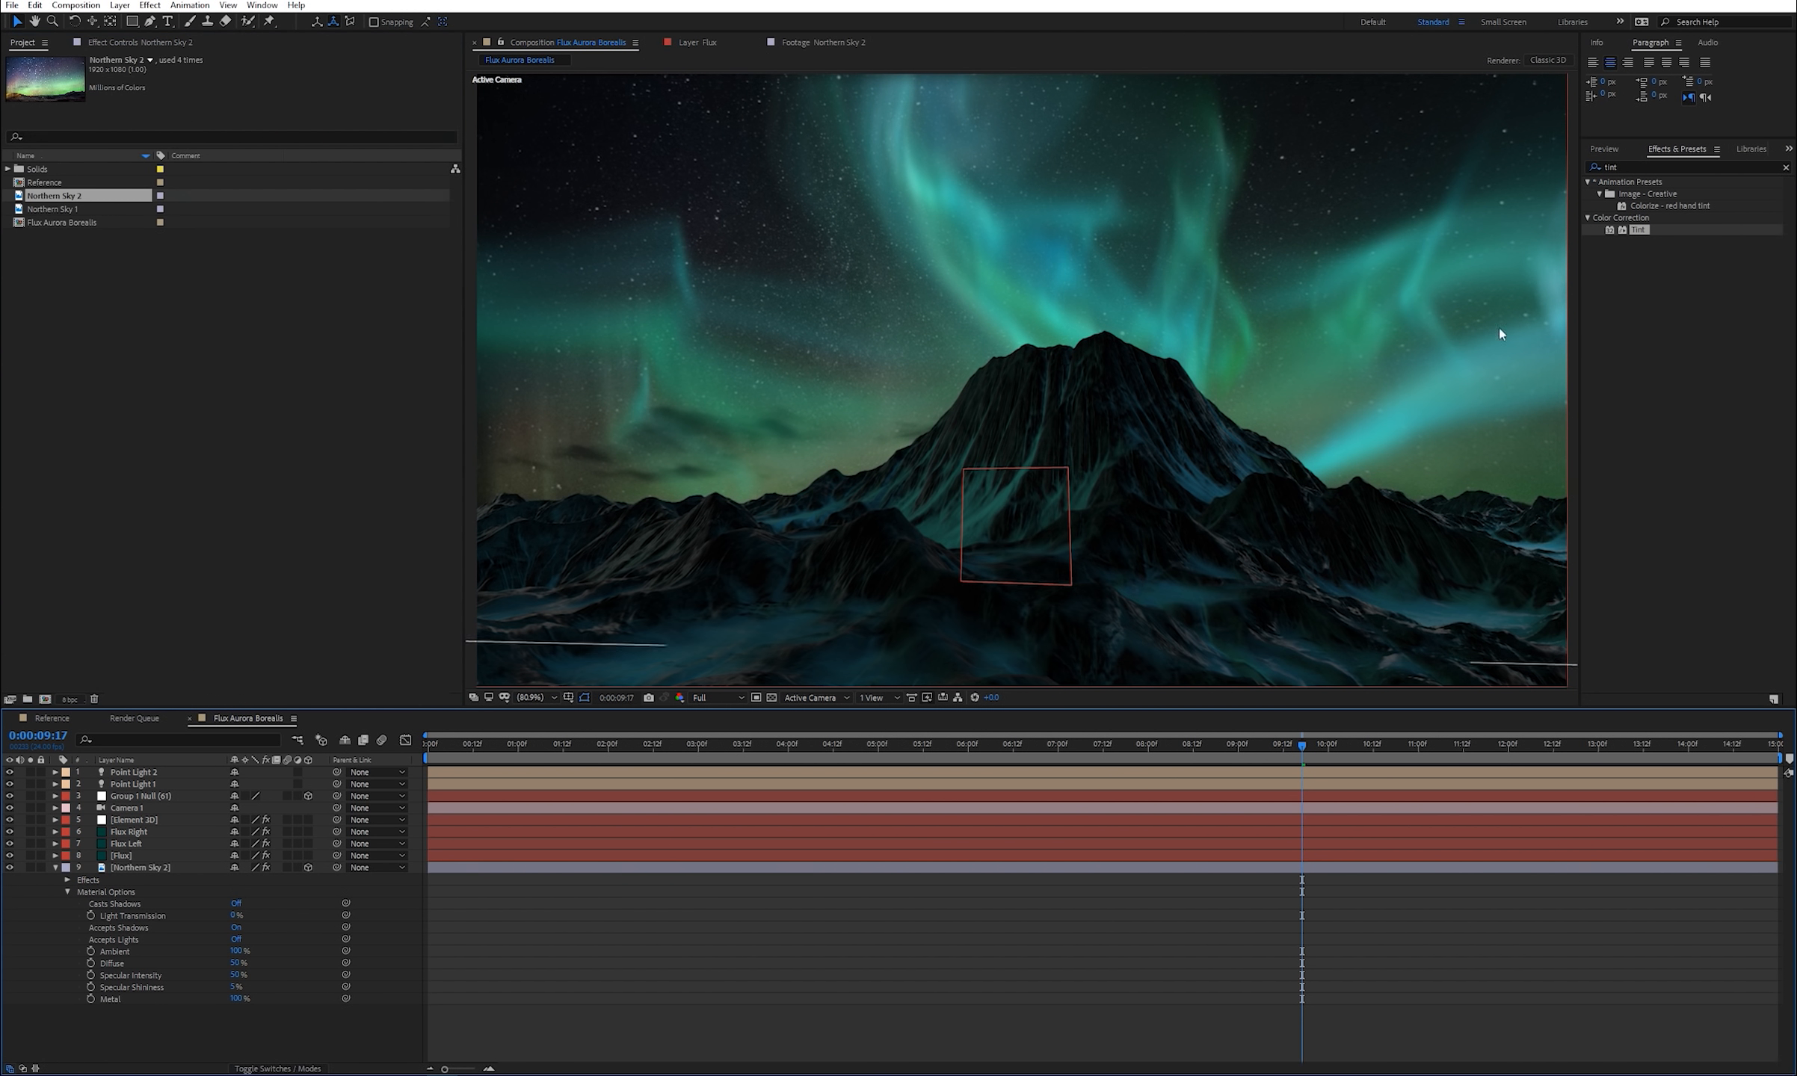
pyautogui.scroll(1, 1469, 248)
pyautogui.moveTo(1469, 248); pyautogui.dragTo(1344, 268)
pyautogui.scroll(2, 1196, 265)
pyautogui.scroll(-2, 1241, 261)
pyautogui.moveTo(1230, 258); pyautogui.dragTo(1186, 311)
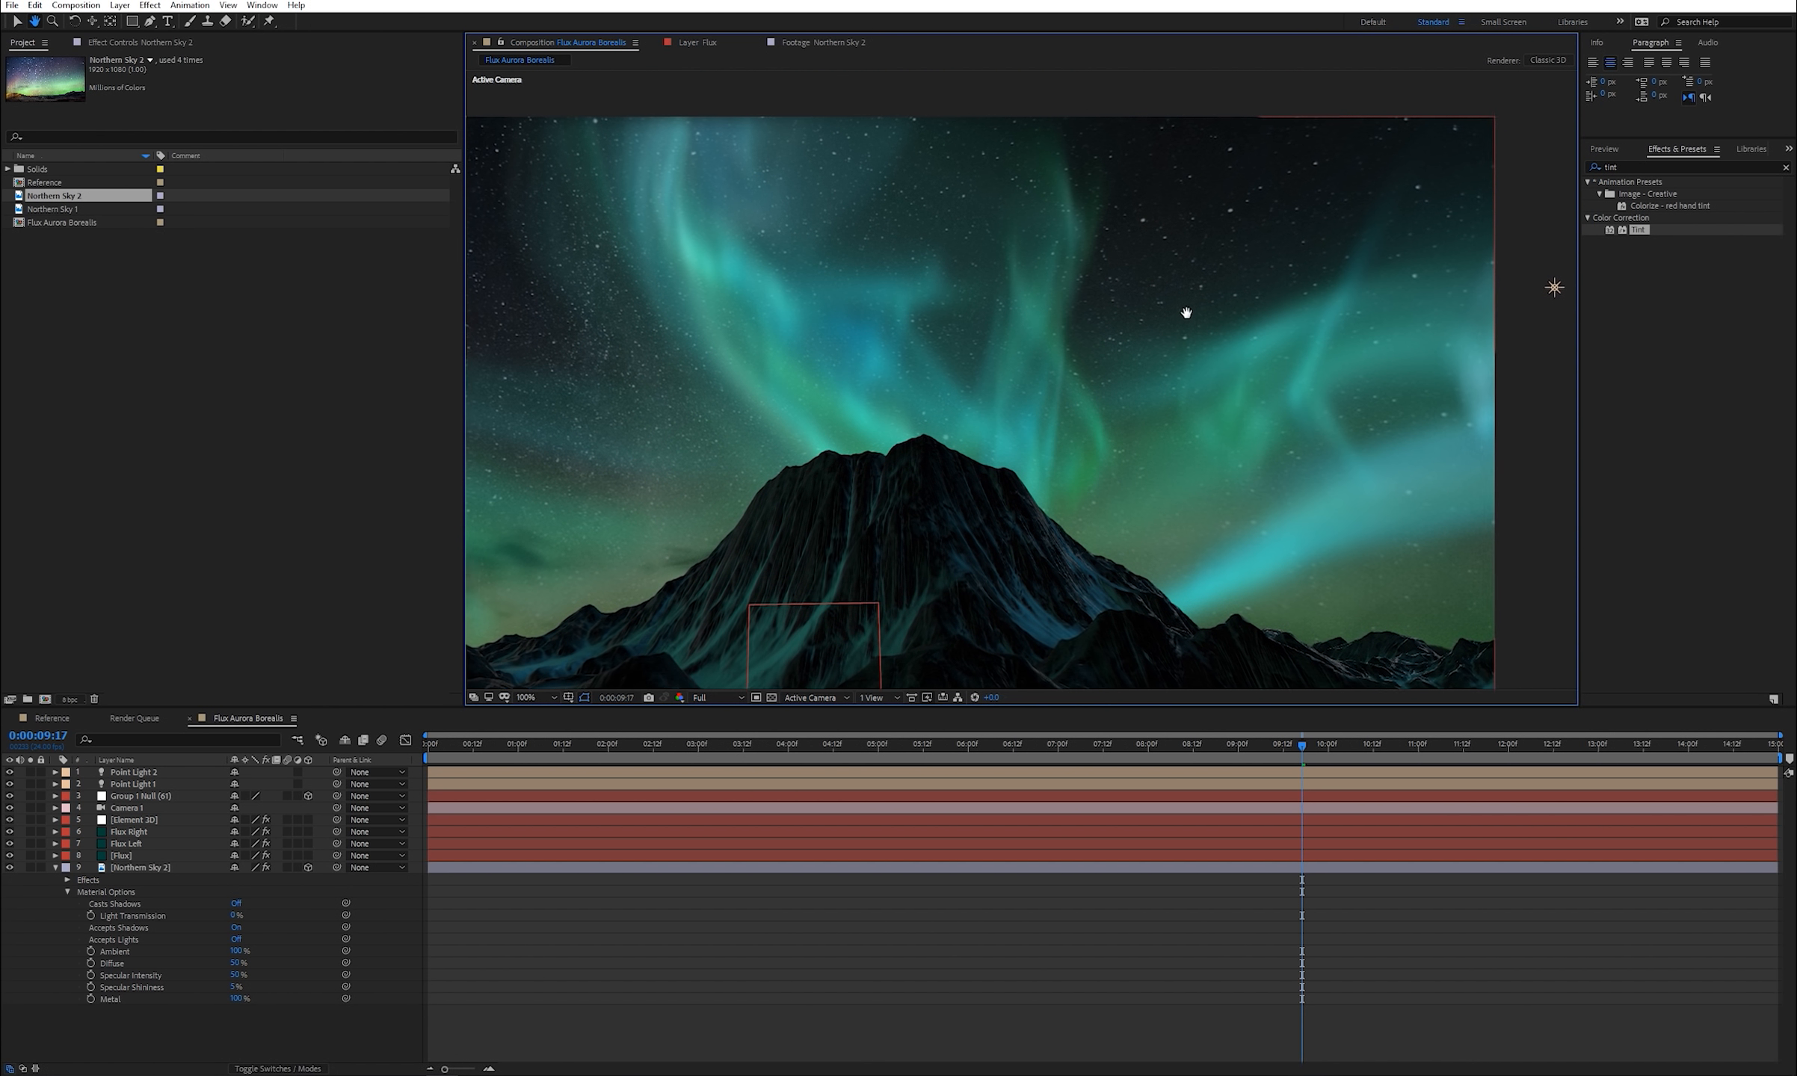
# - Apply Sharpen to the Northern Sky 2 layer and set a low Sharpen Amount to crisp up the stars
pyautogui.click(1637, 164)
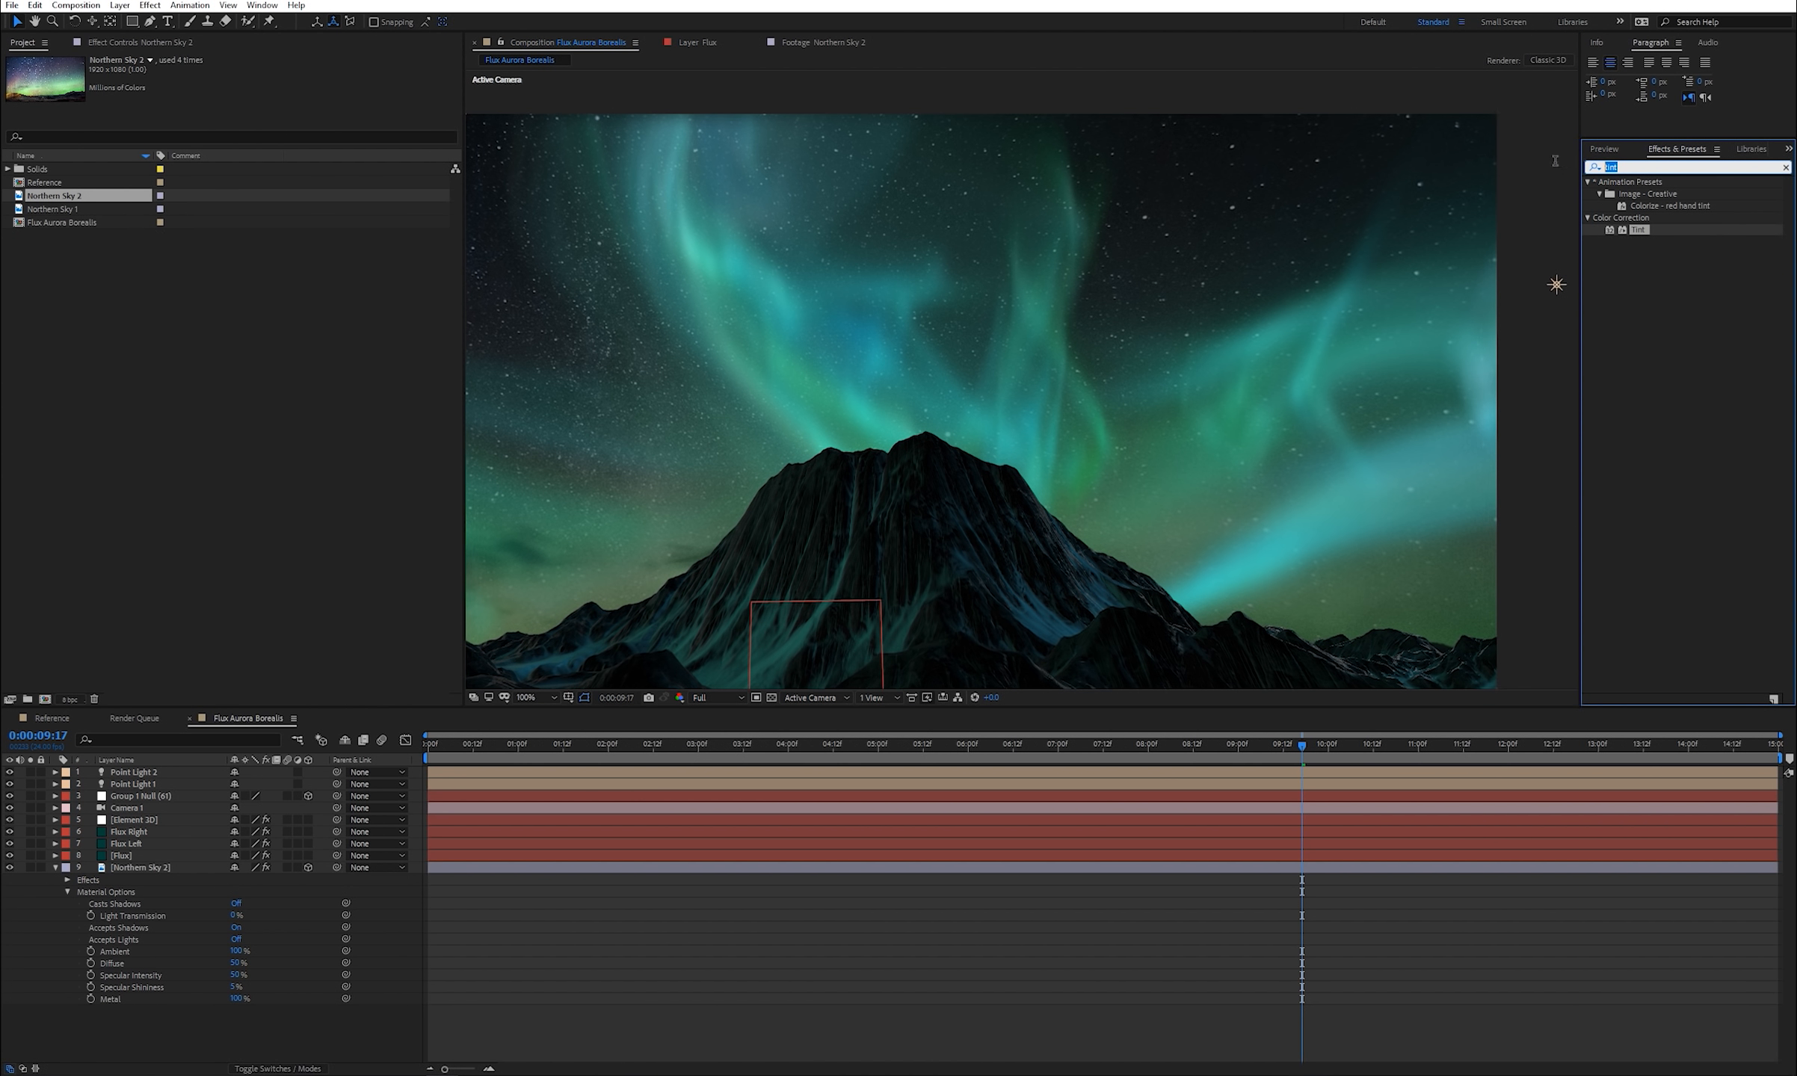
pyautogui.write('shar')
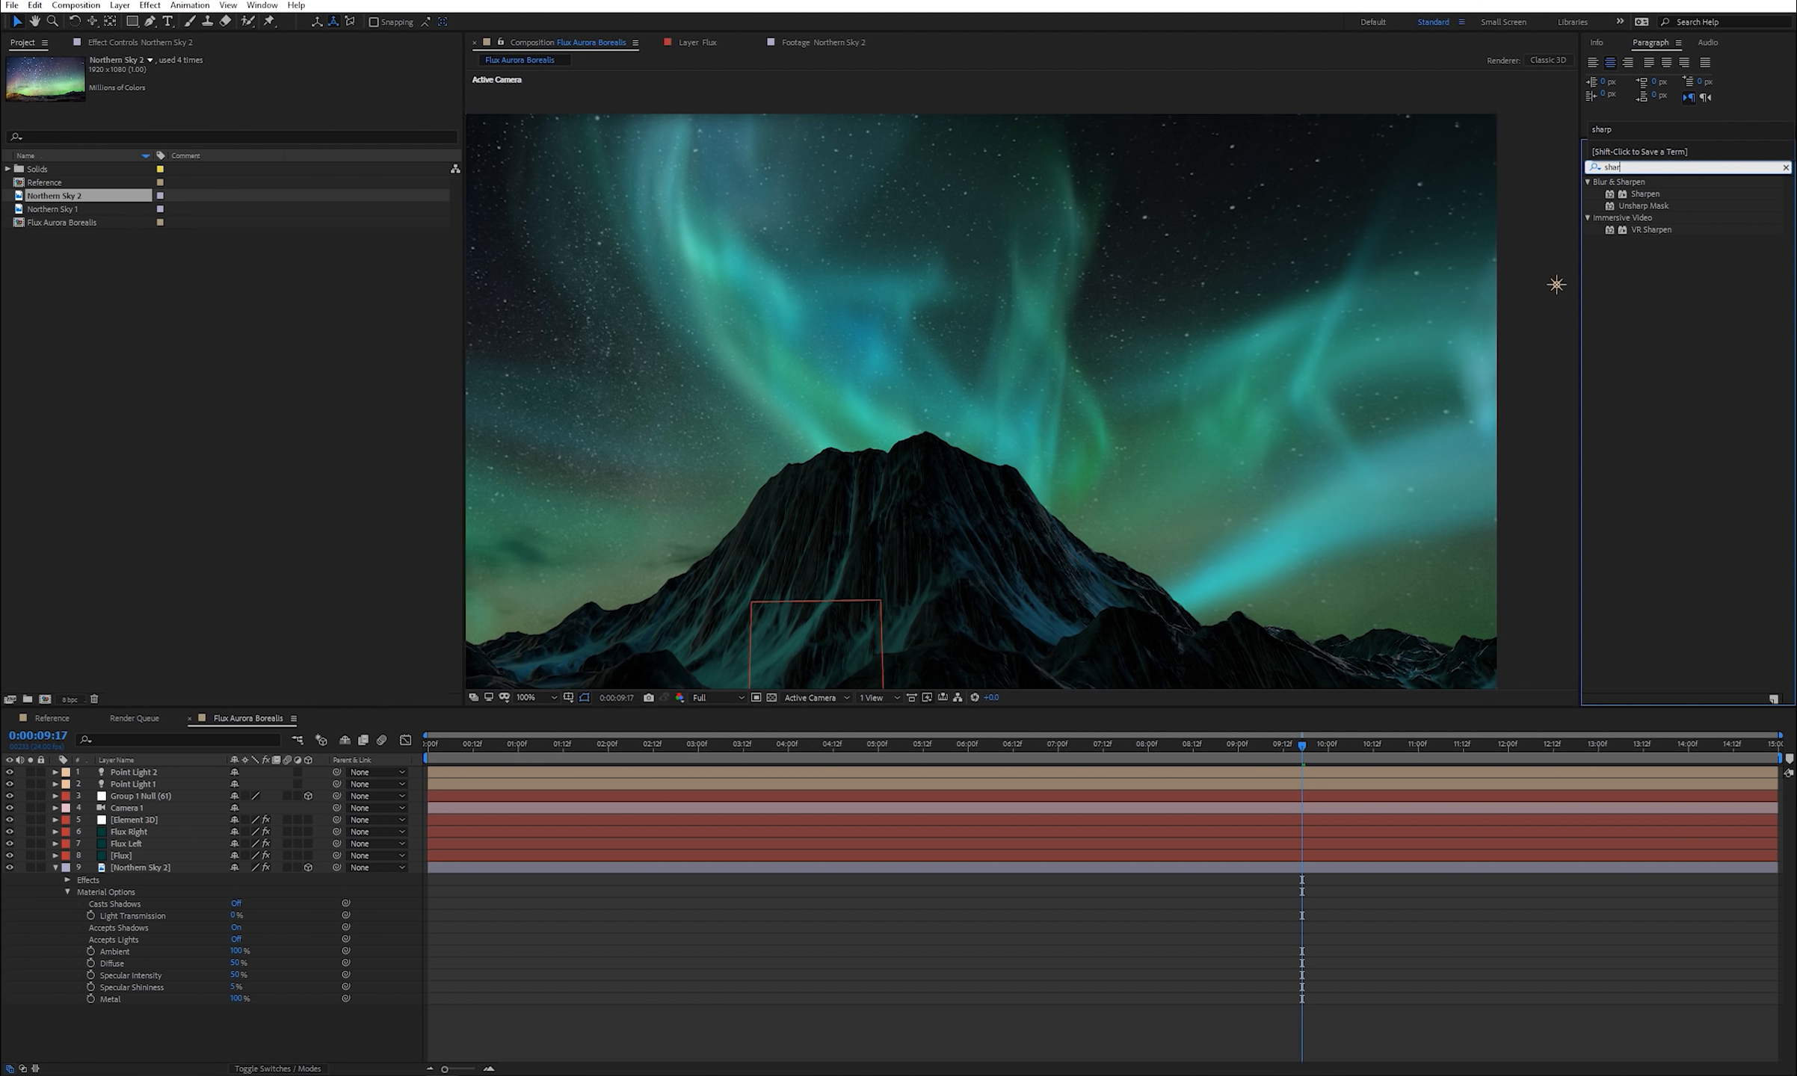
pyautogui.moveTo(1644, 193); pyautogui.dragTo(680, 890)
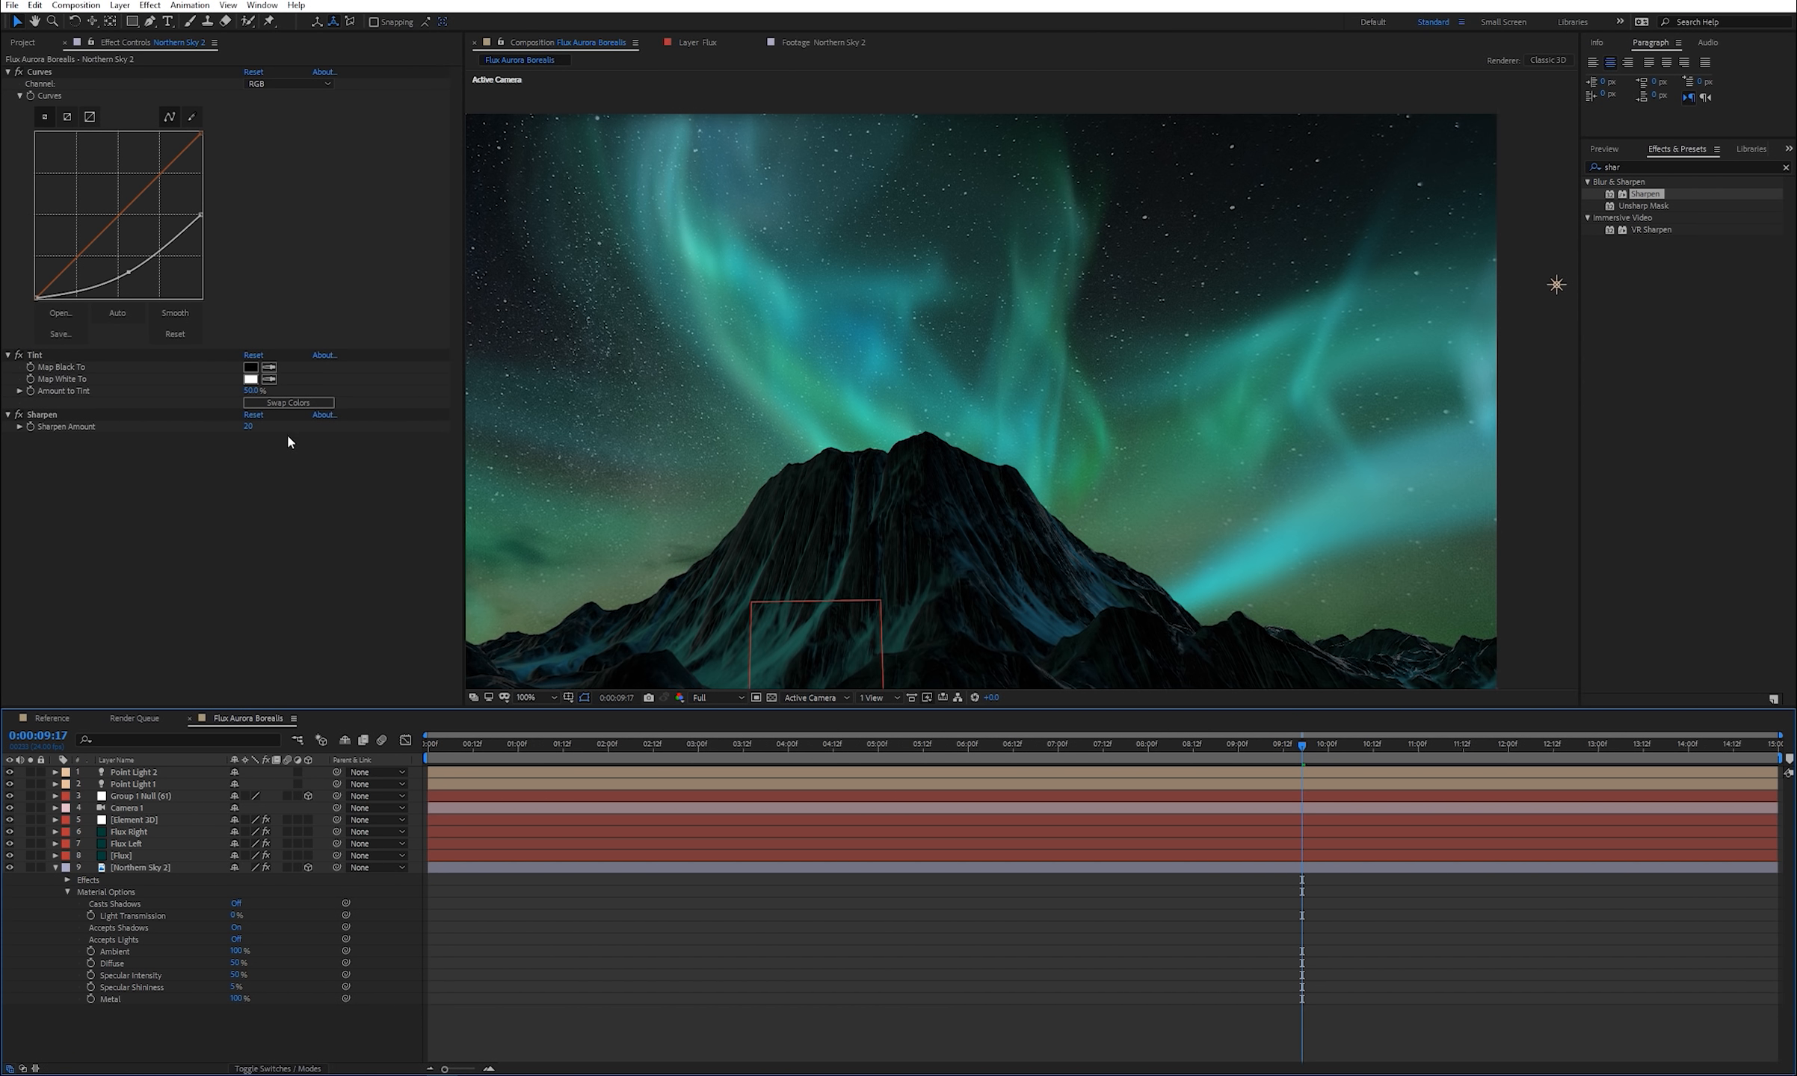
pyautogui.click(249, 428)
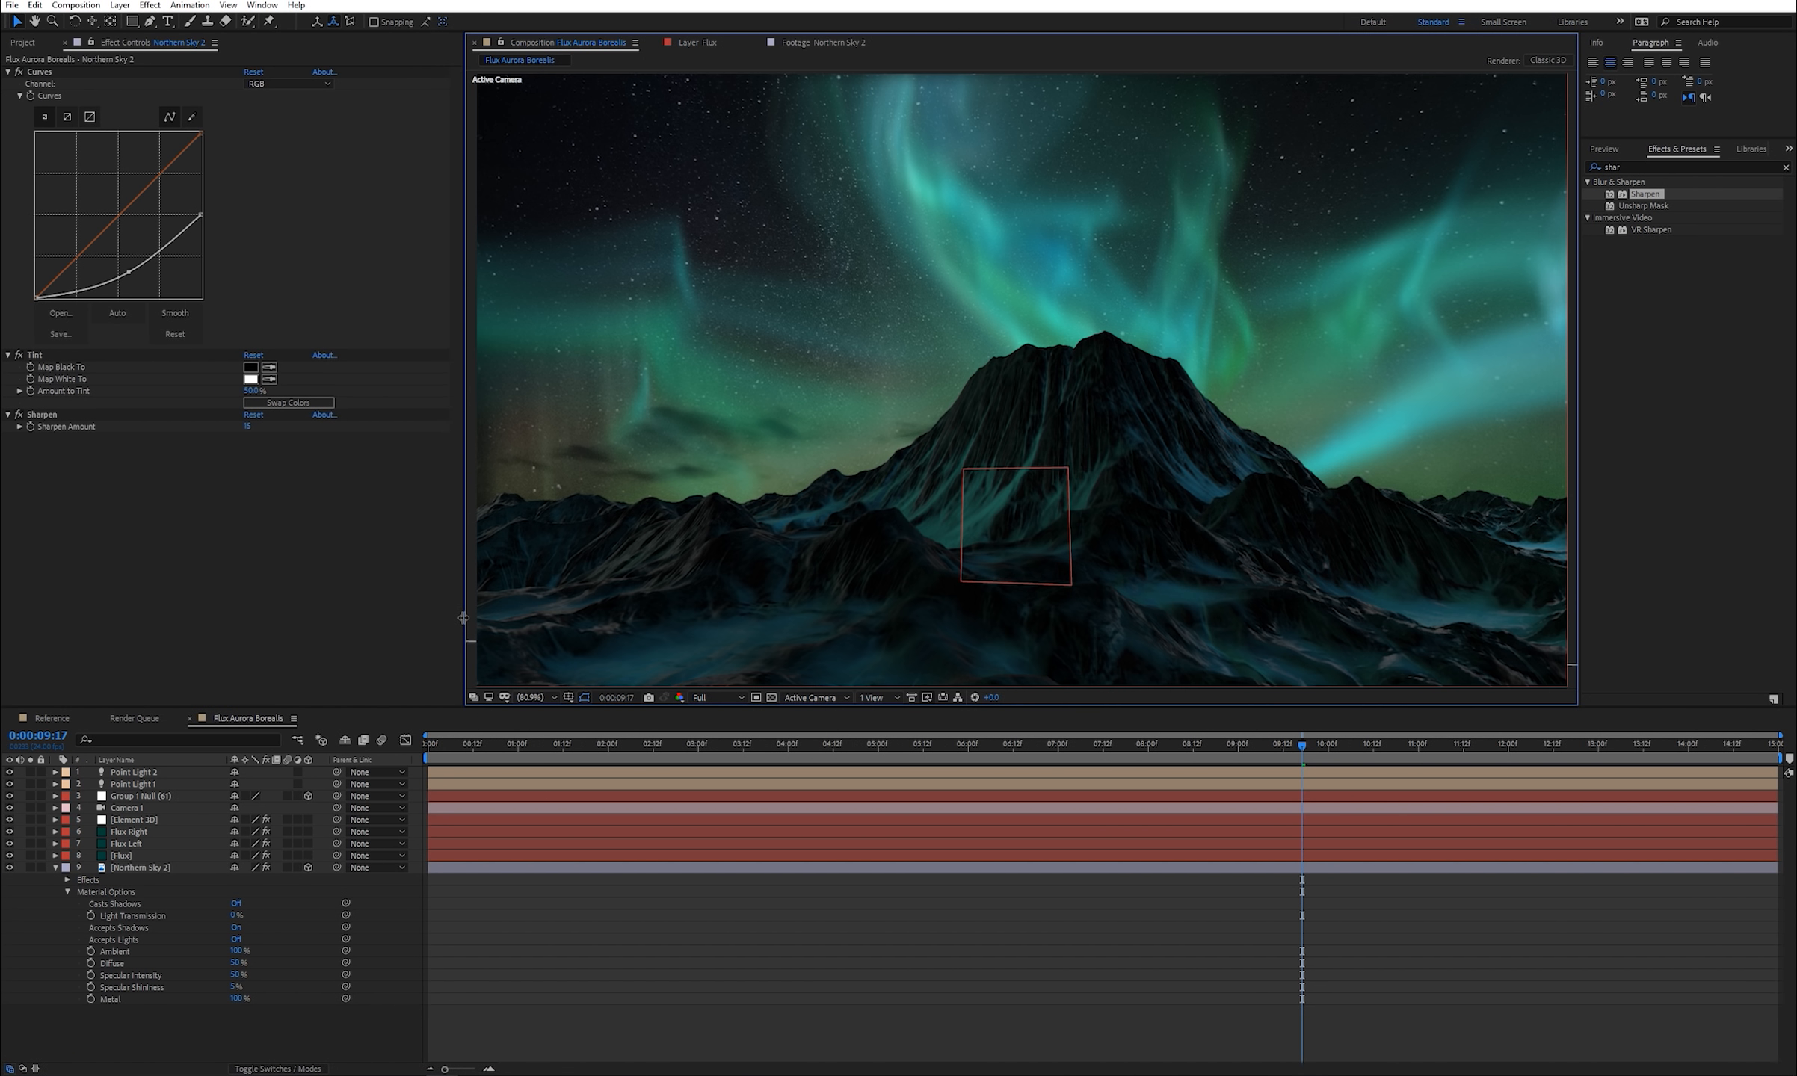
# - At 0:00:07:05, push the Northern Sky 2 layer much deeper in Z, recentre it behind the mountain and scale it up
pyautogui.moveTo(464, 628); pyautogui.dragTo(346, 628)
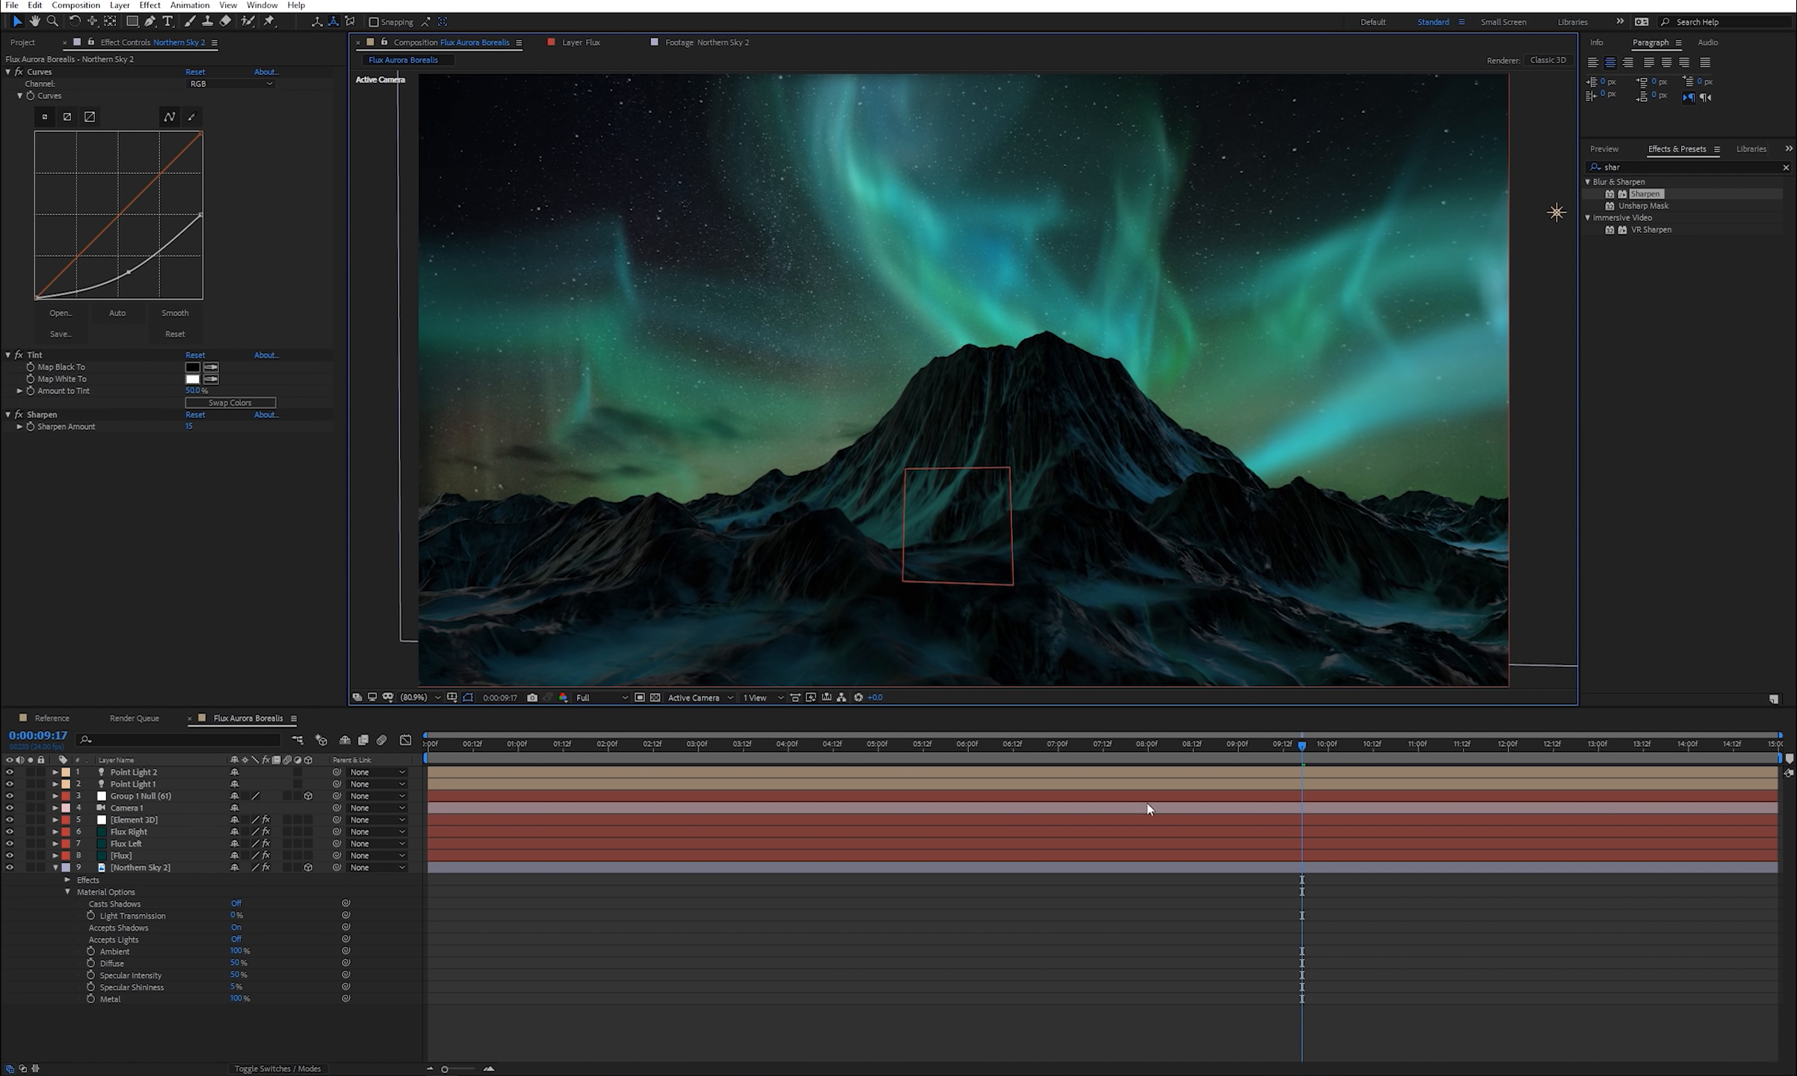
pyautogui.moveTo(1275, 750); pyautogui.dragTo(1076, 774)
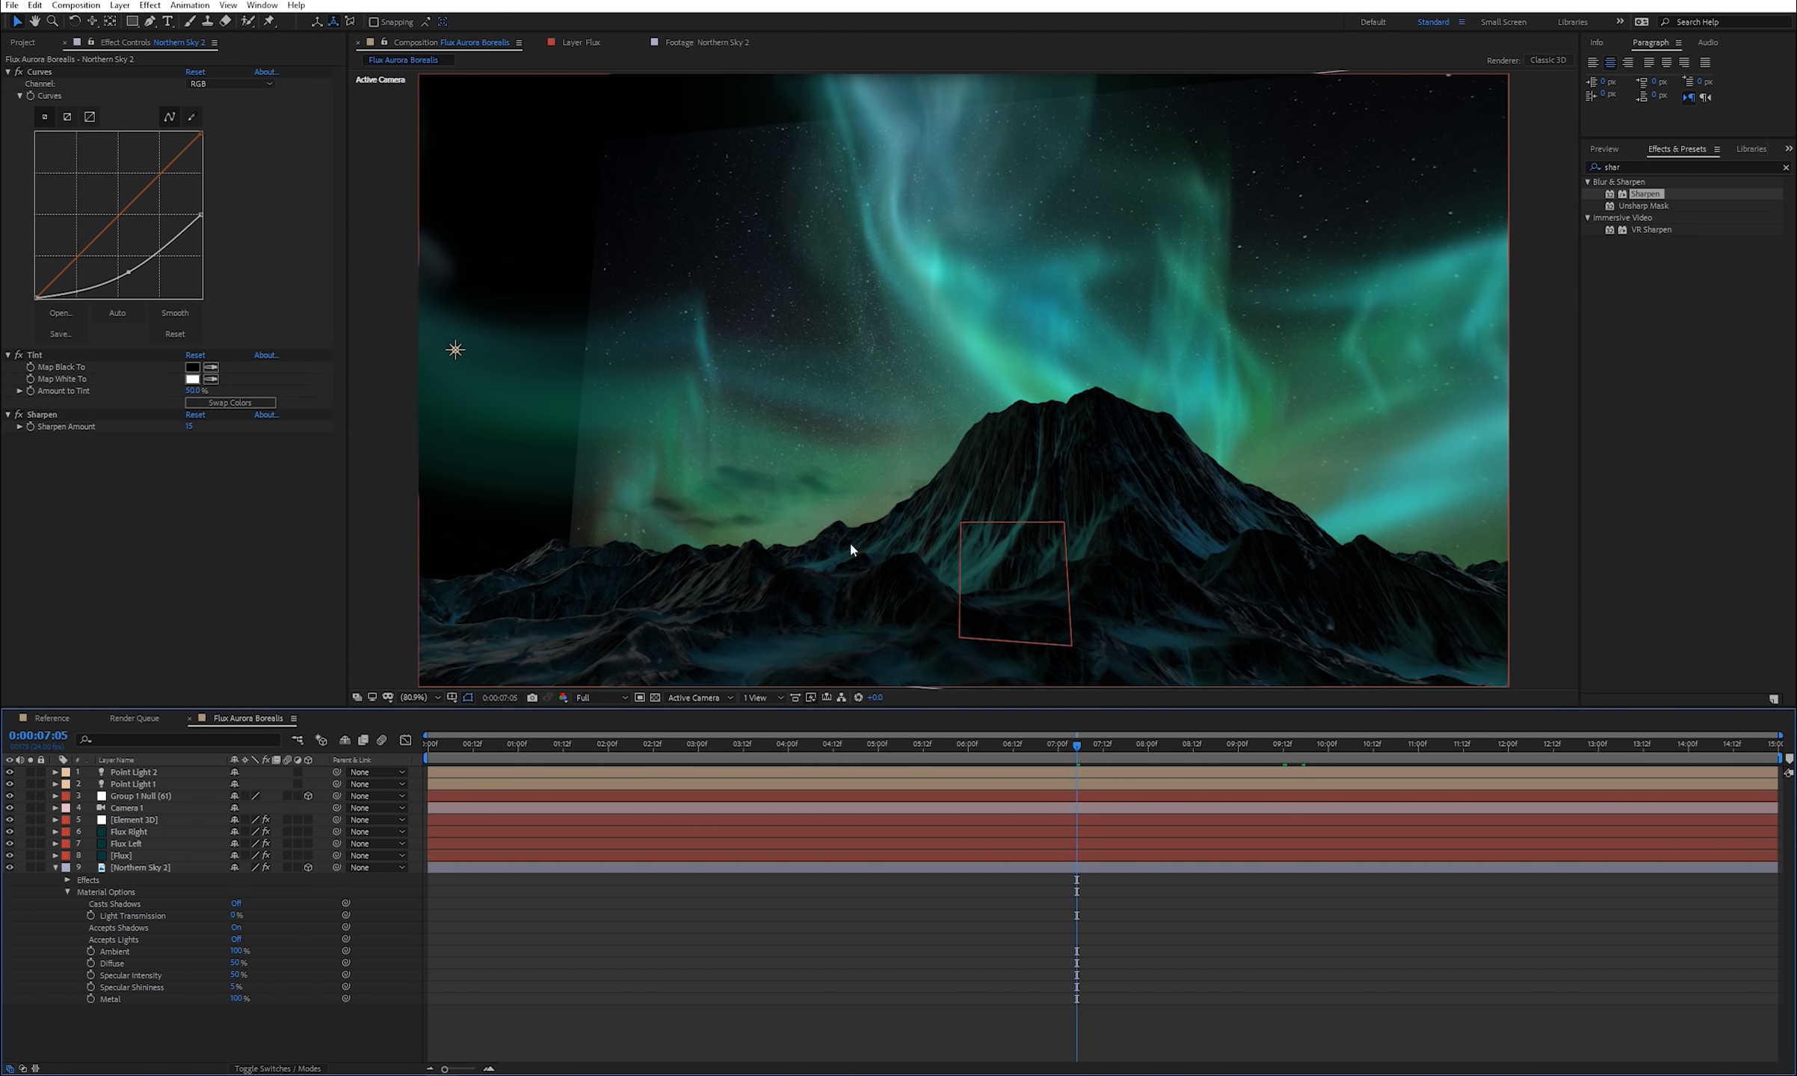
pyautogui.click(136, 867)
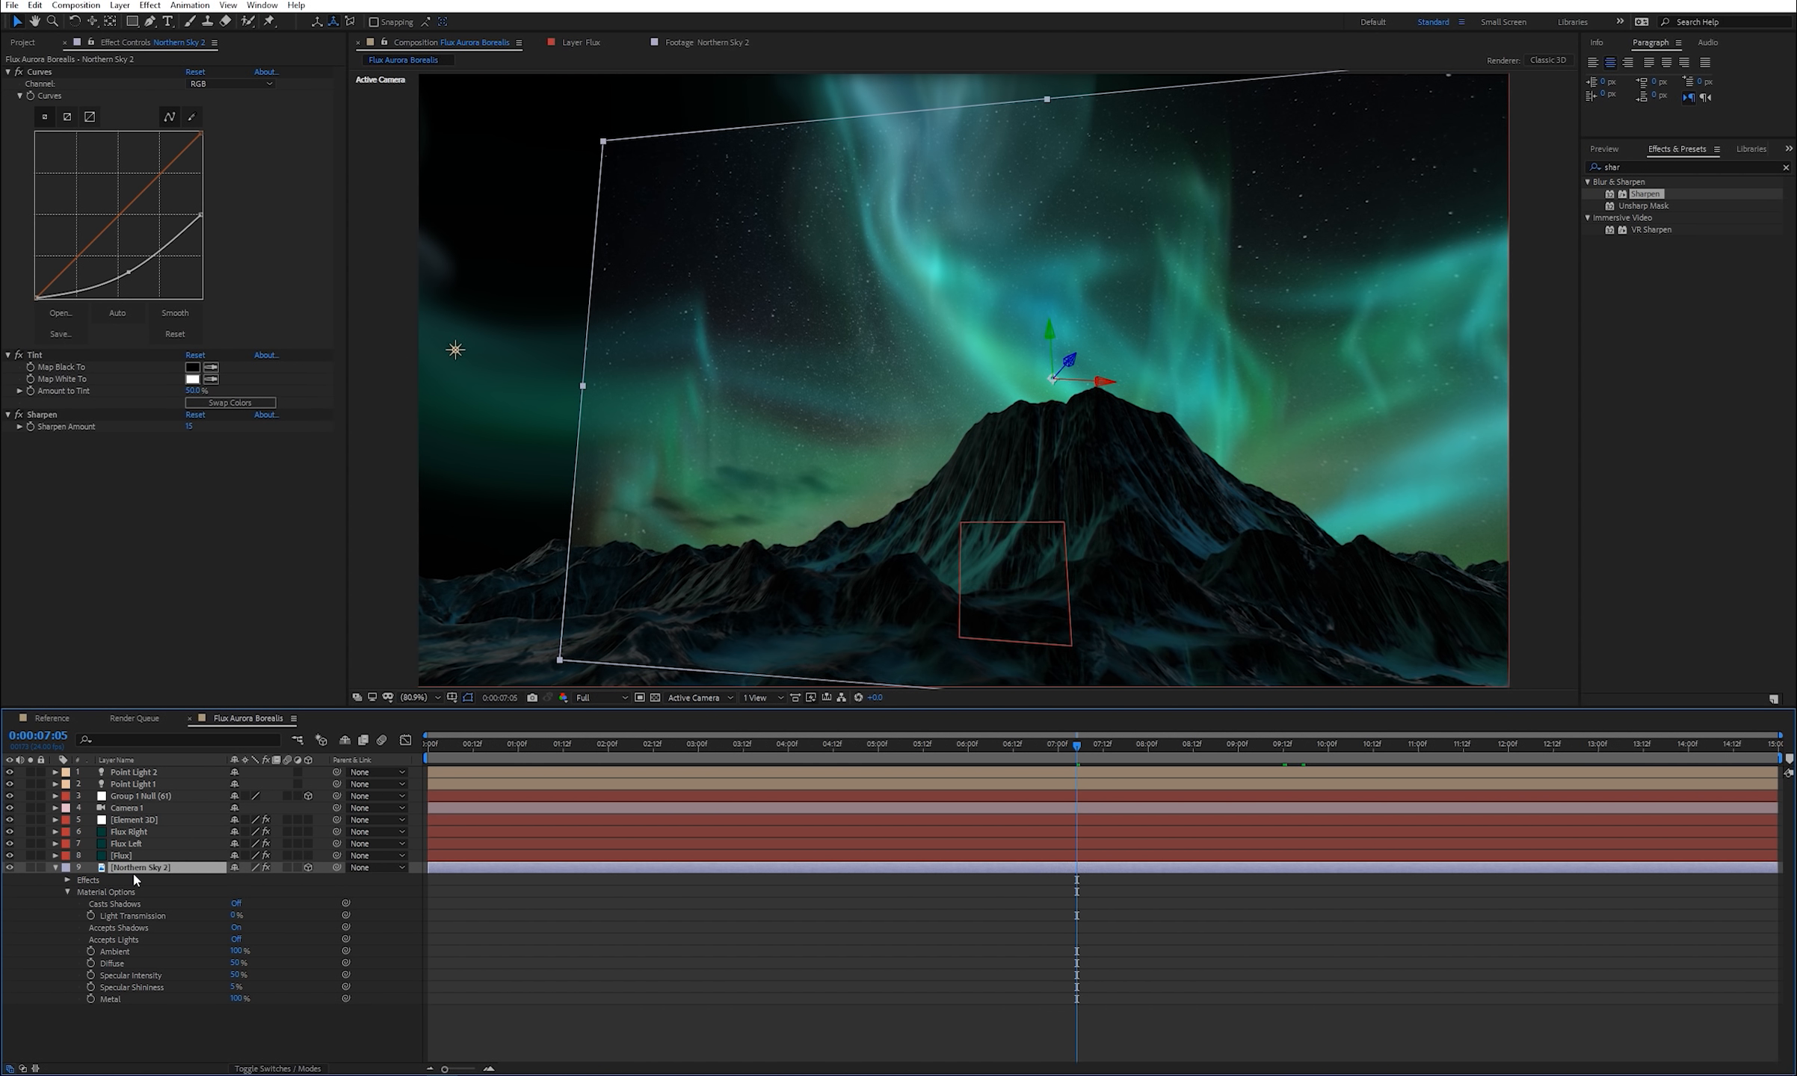
pyautogui.press('p')
pyautogui.moveTo(307, 875); pyautogui.dragTo(526, 859)
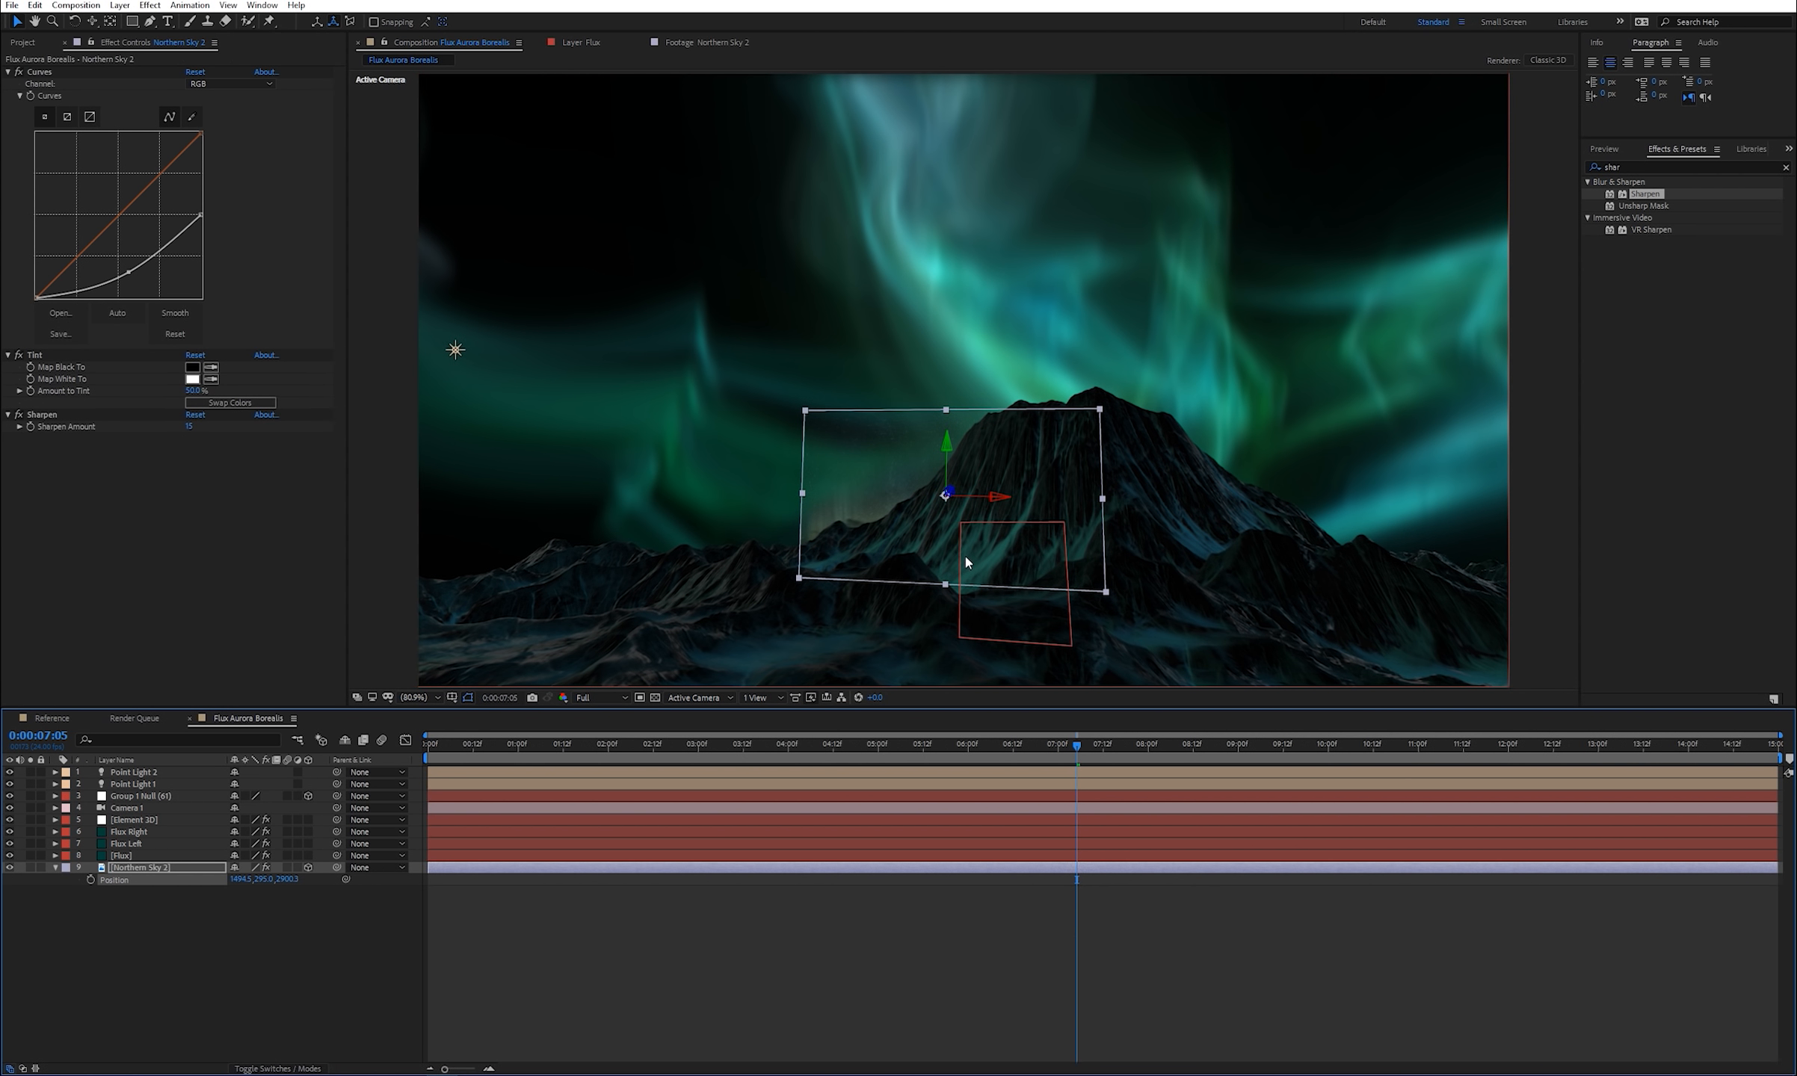
pyautogui.moveTo(964, 556); pyautogui.dragTo(1090, 529)
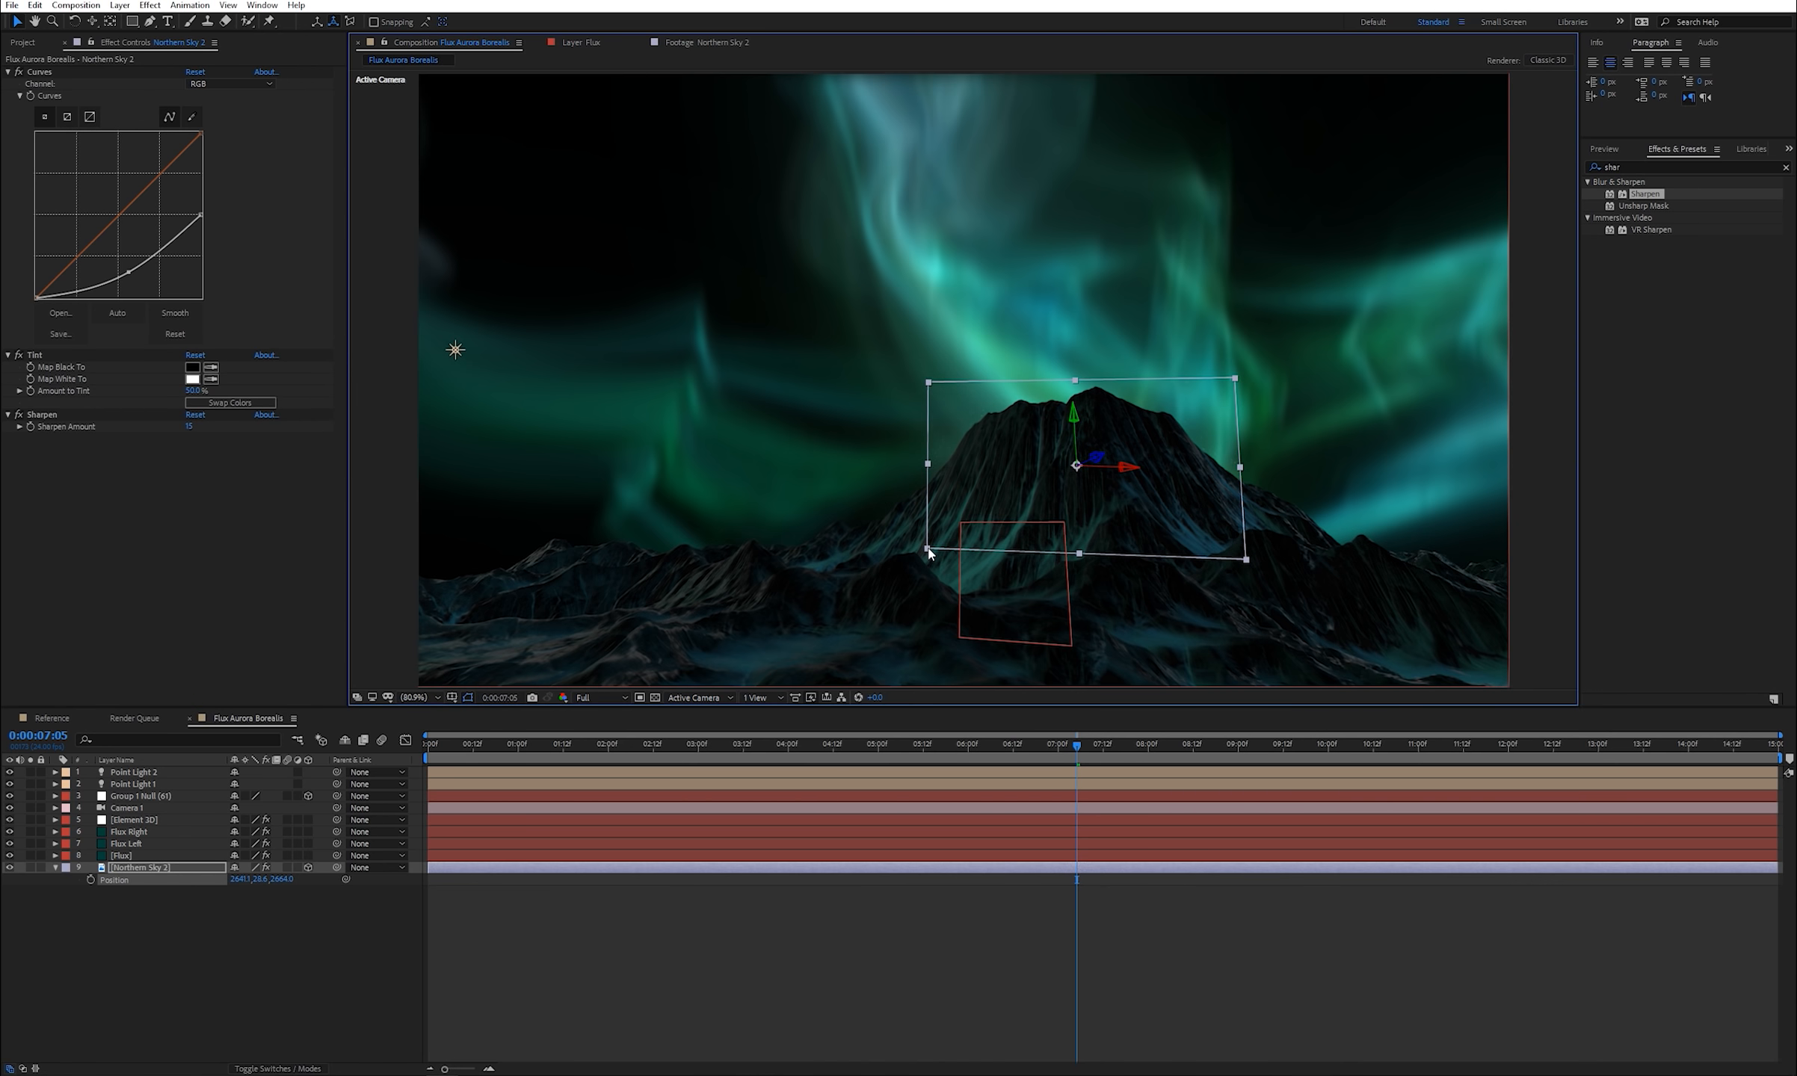
pyautogui.moveTo(927, 552); pyautogui.dragTo(756, 762)
# - Raise and resize the Northern Sky 2 layer at 0:00:11:21 so it covers the horizon, and check its coverage earlier in the timeline
pyautogui.moveTo(1099, 749); pyautogui.dragTo(1497, 745)
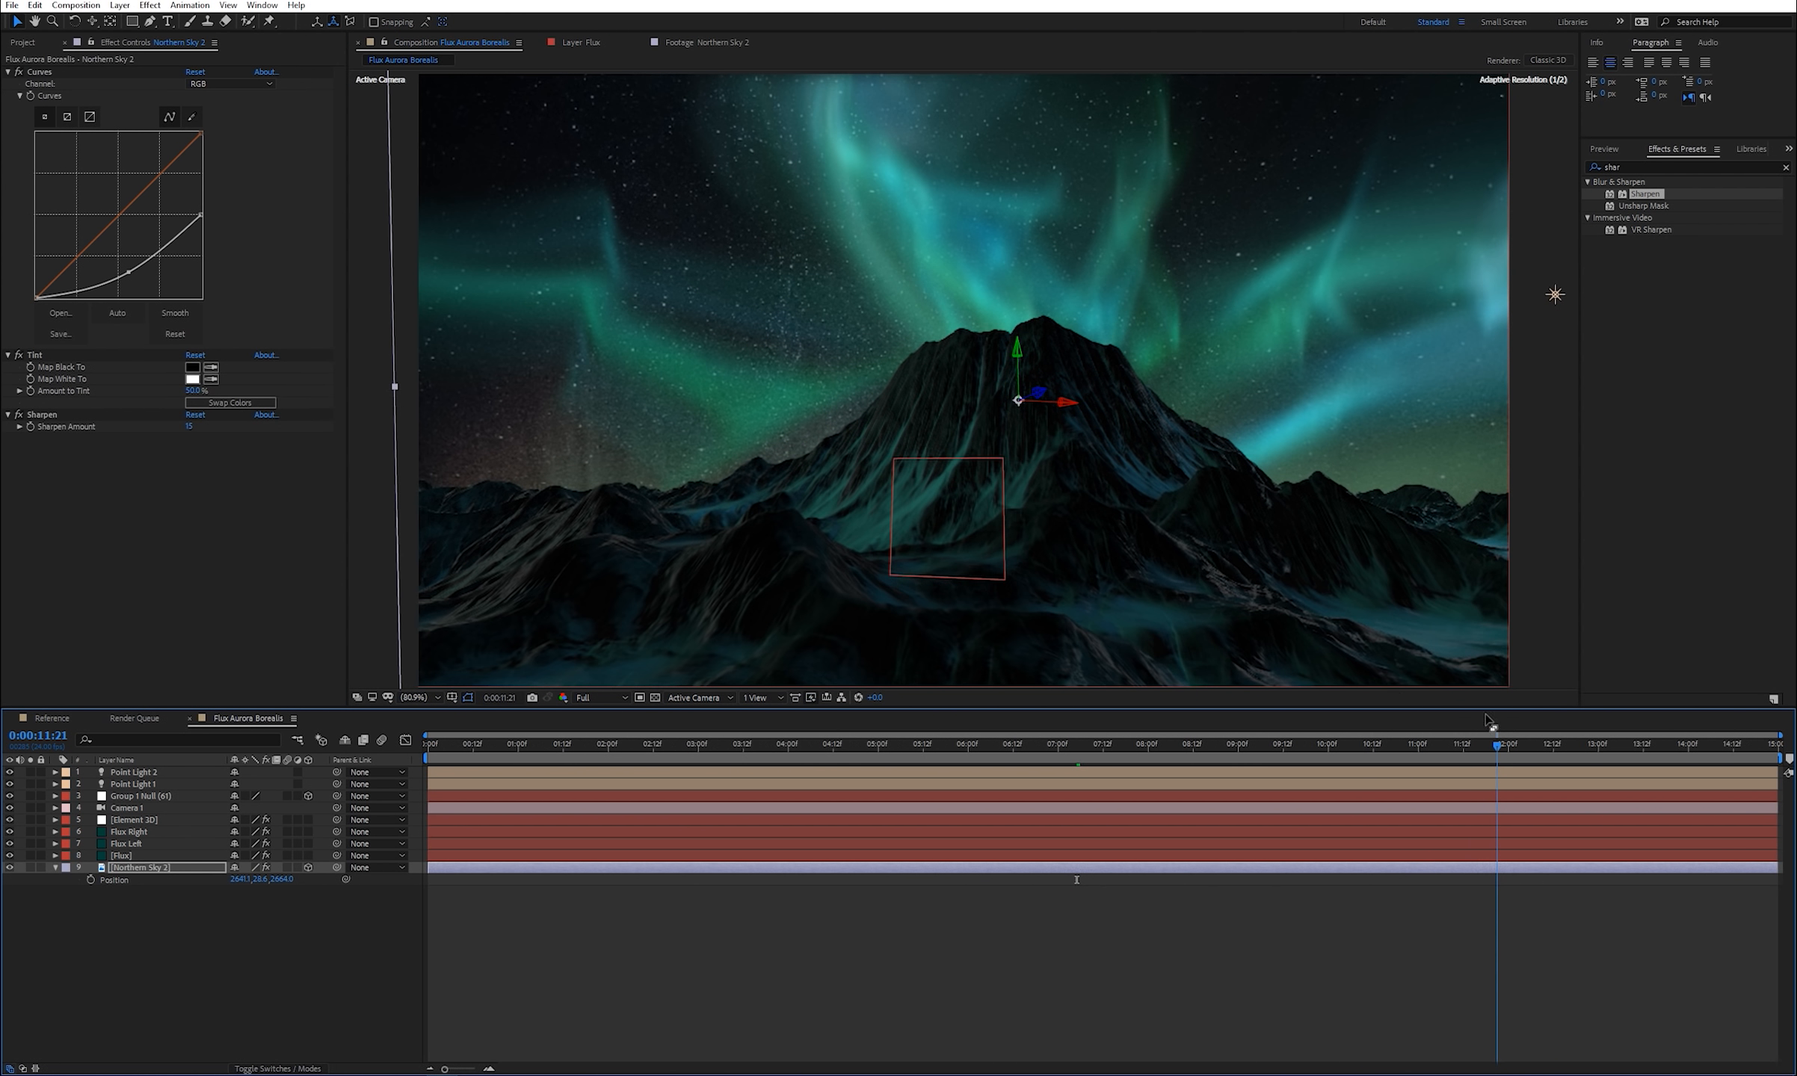
pyautogui.moveTo(1114, 434); pyautogui.dragTo(1114, 534)
pyautogui.moveTo(395, 324); pyautogui.dragTo(506, 336)
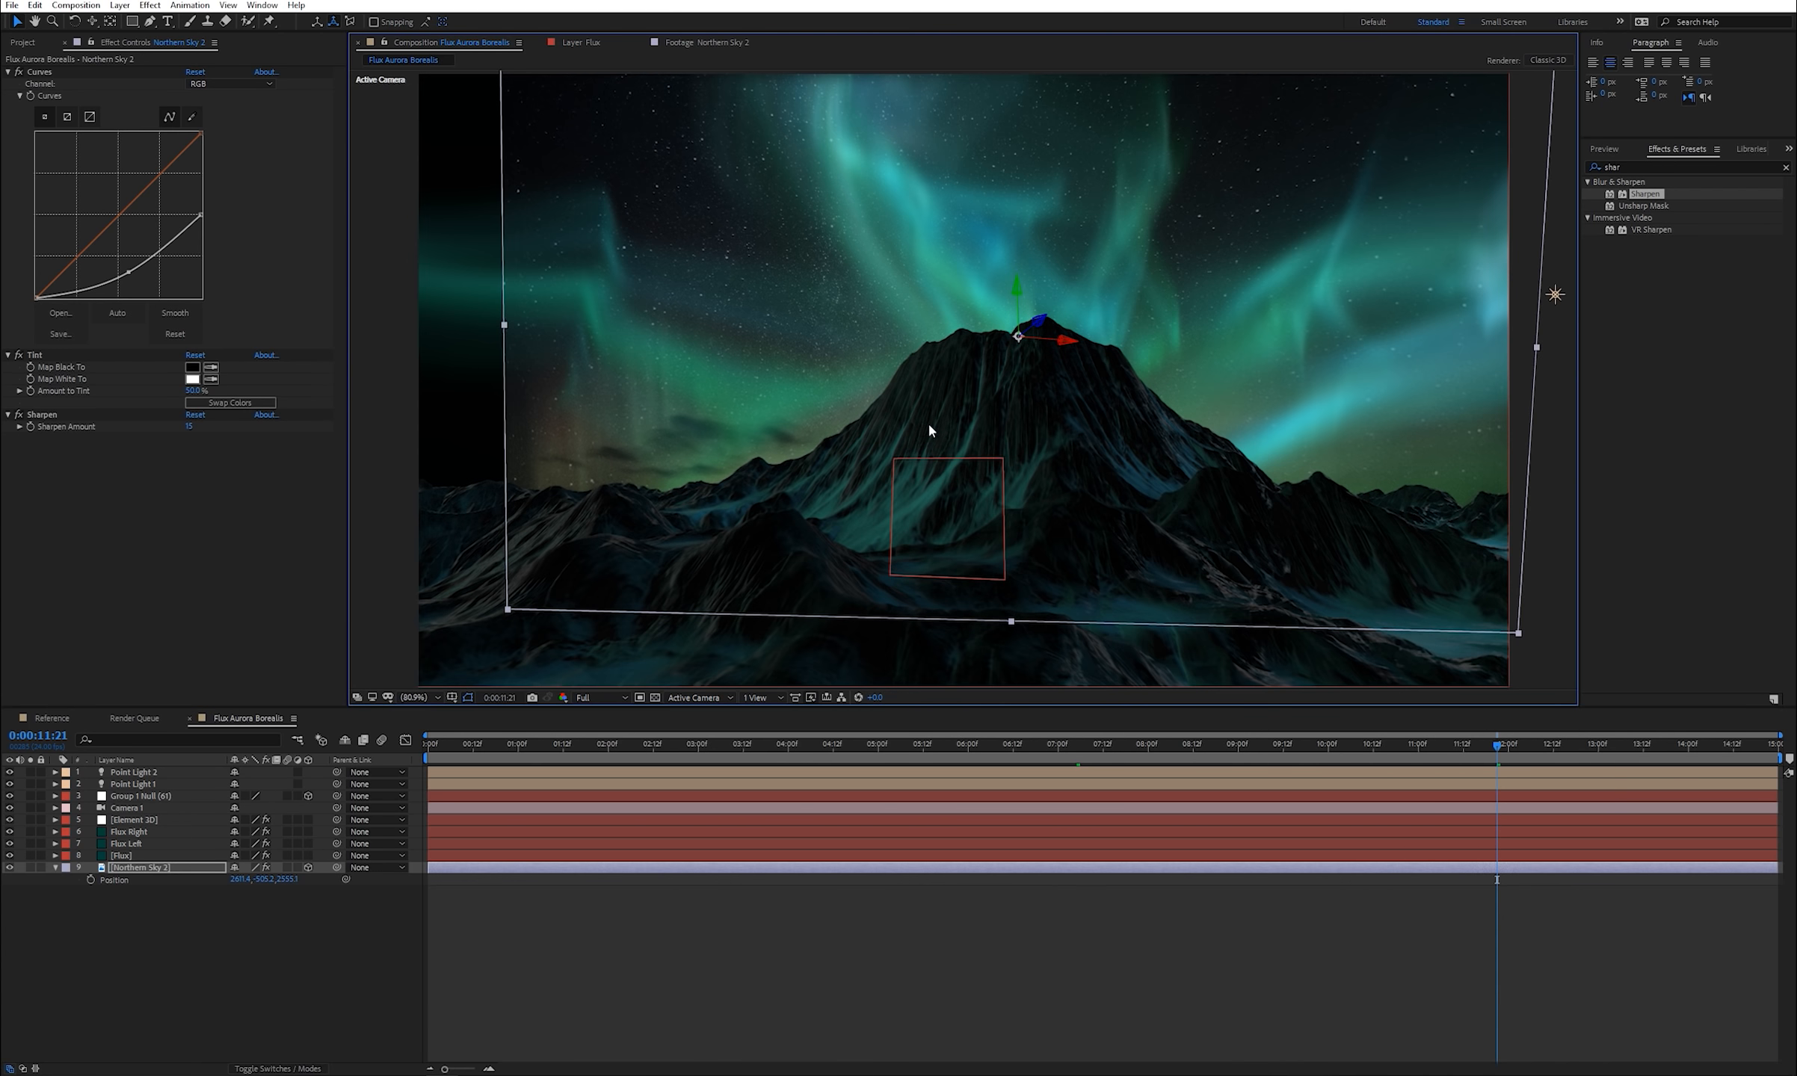
pyautogui.moveTo(1038, 395); pyautogui.dragTo(1040, 381)
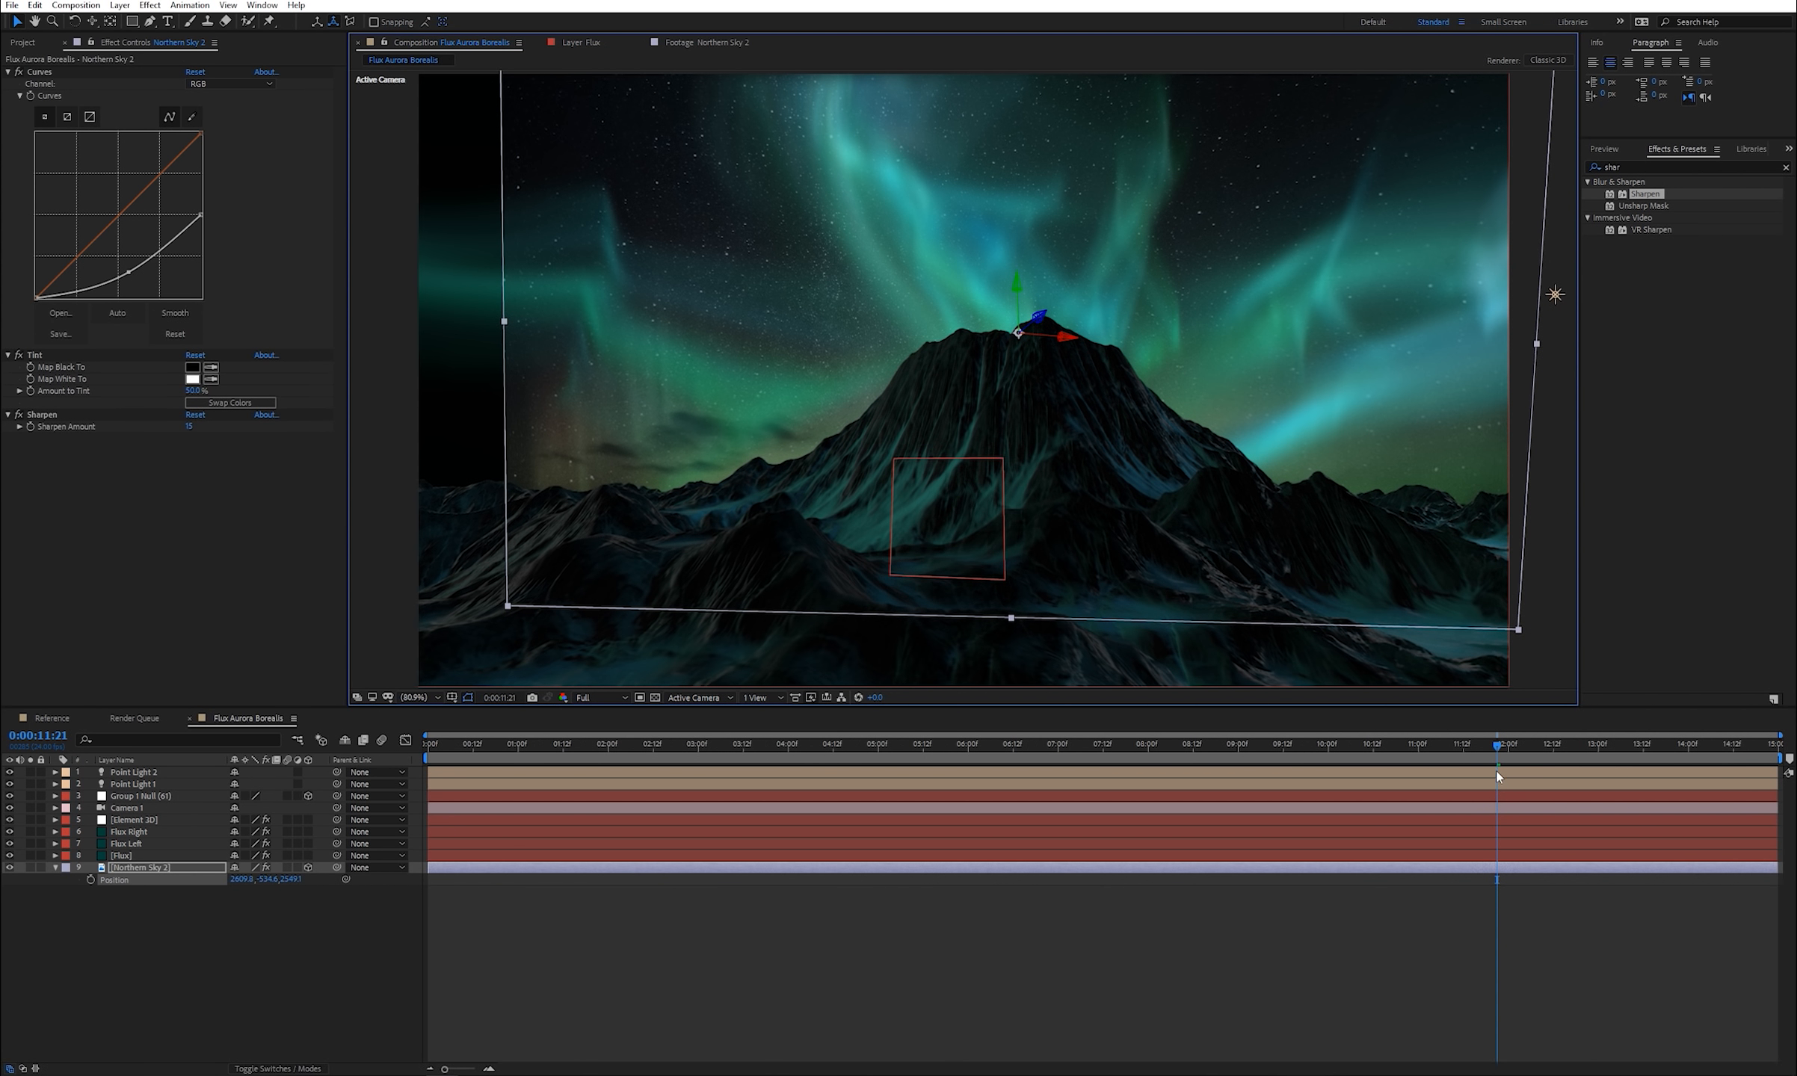
pyautogui.moveTo(1496, 774); pyautogui.dragTo(315, 881)
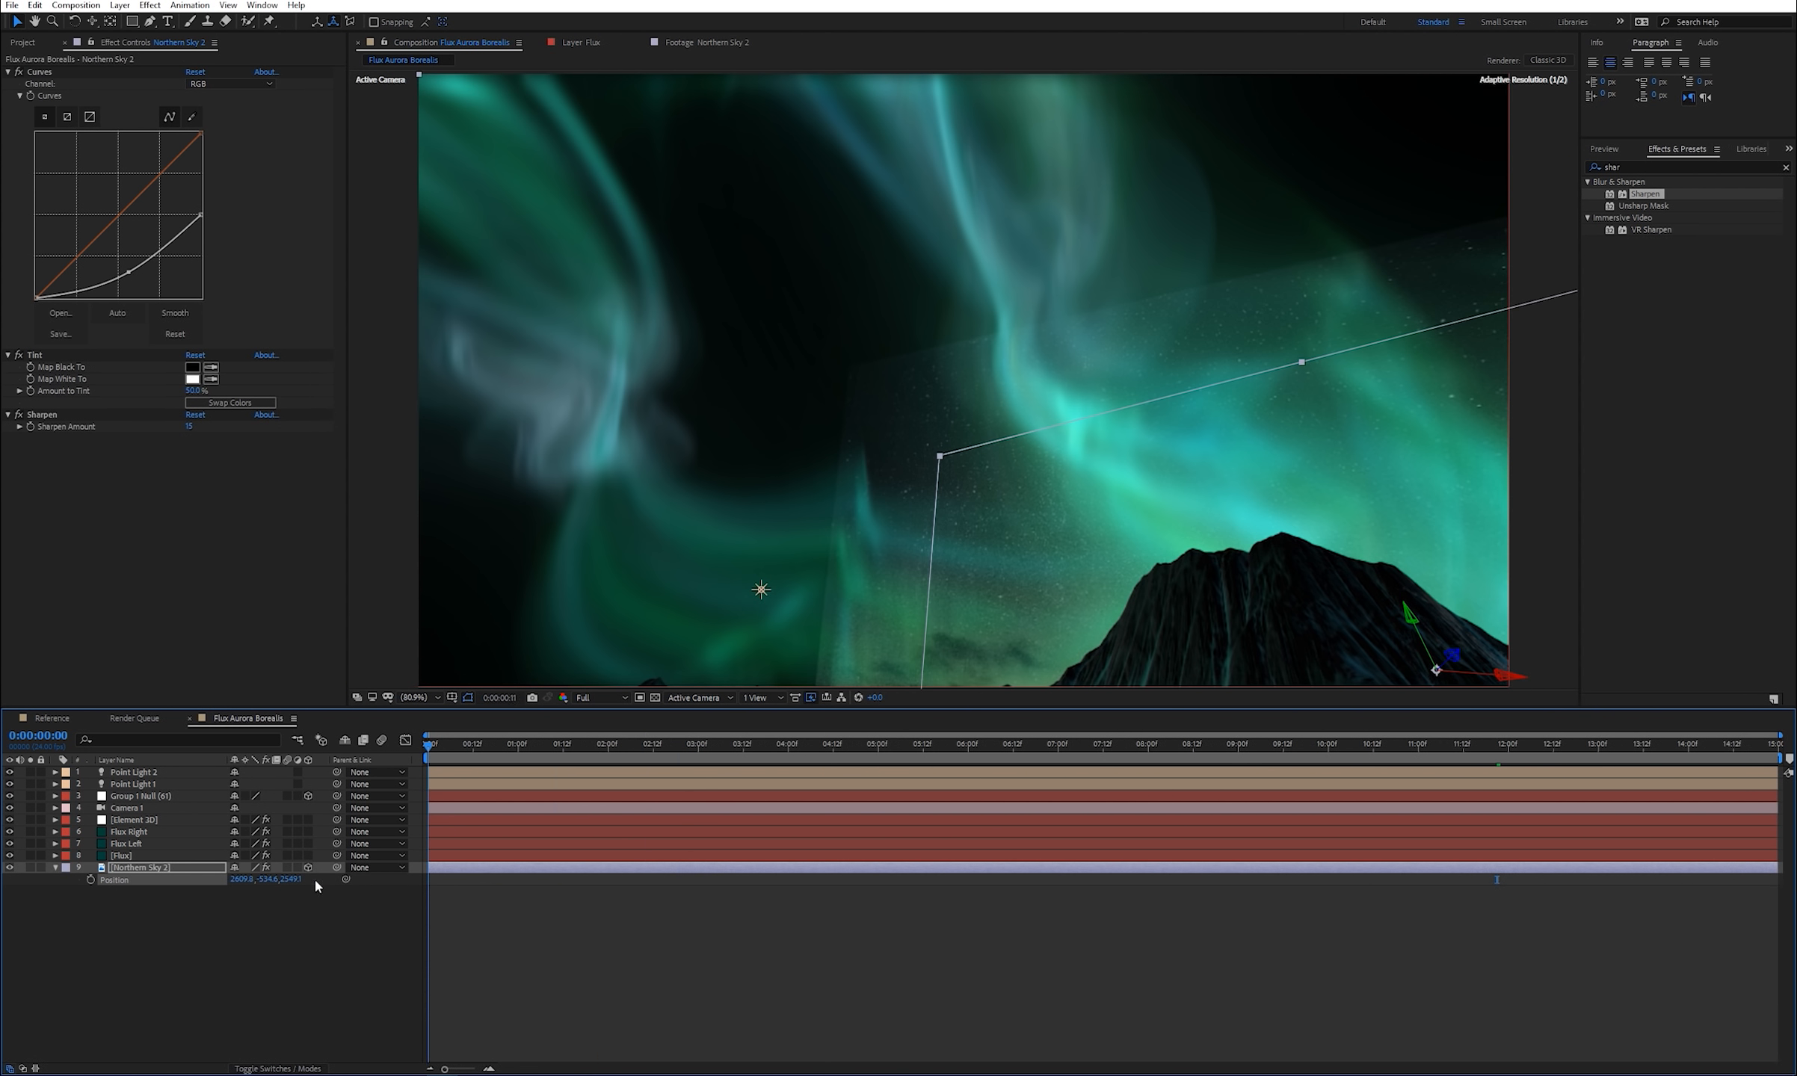
pyautogui.click(1018, 959)
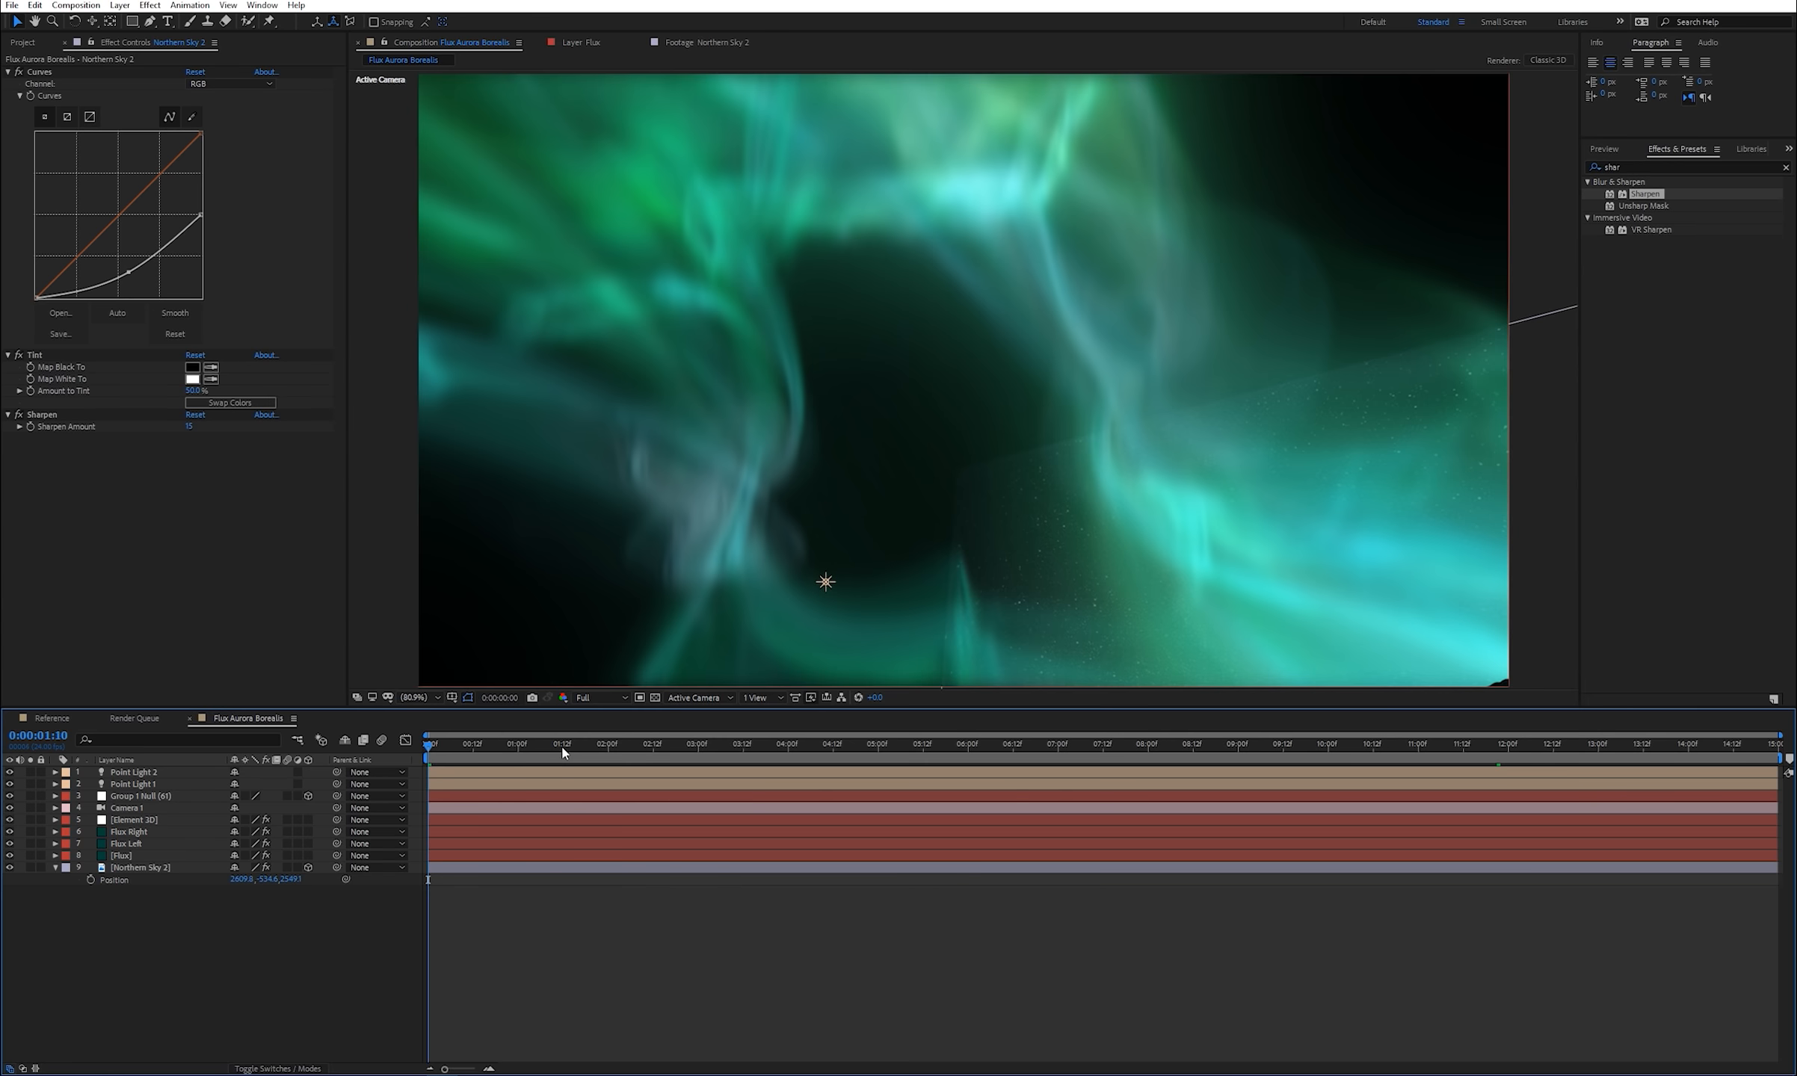
pyautogui.moveTo(563, 752); pyautogui.dragTo(1103, 743)
# - Set the Northern Sky 2 layer's blending mode to Screen and preview the composition
pyautogui.click(164, 867)
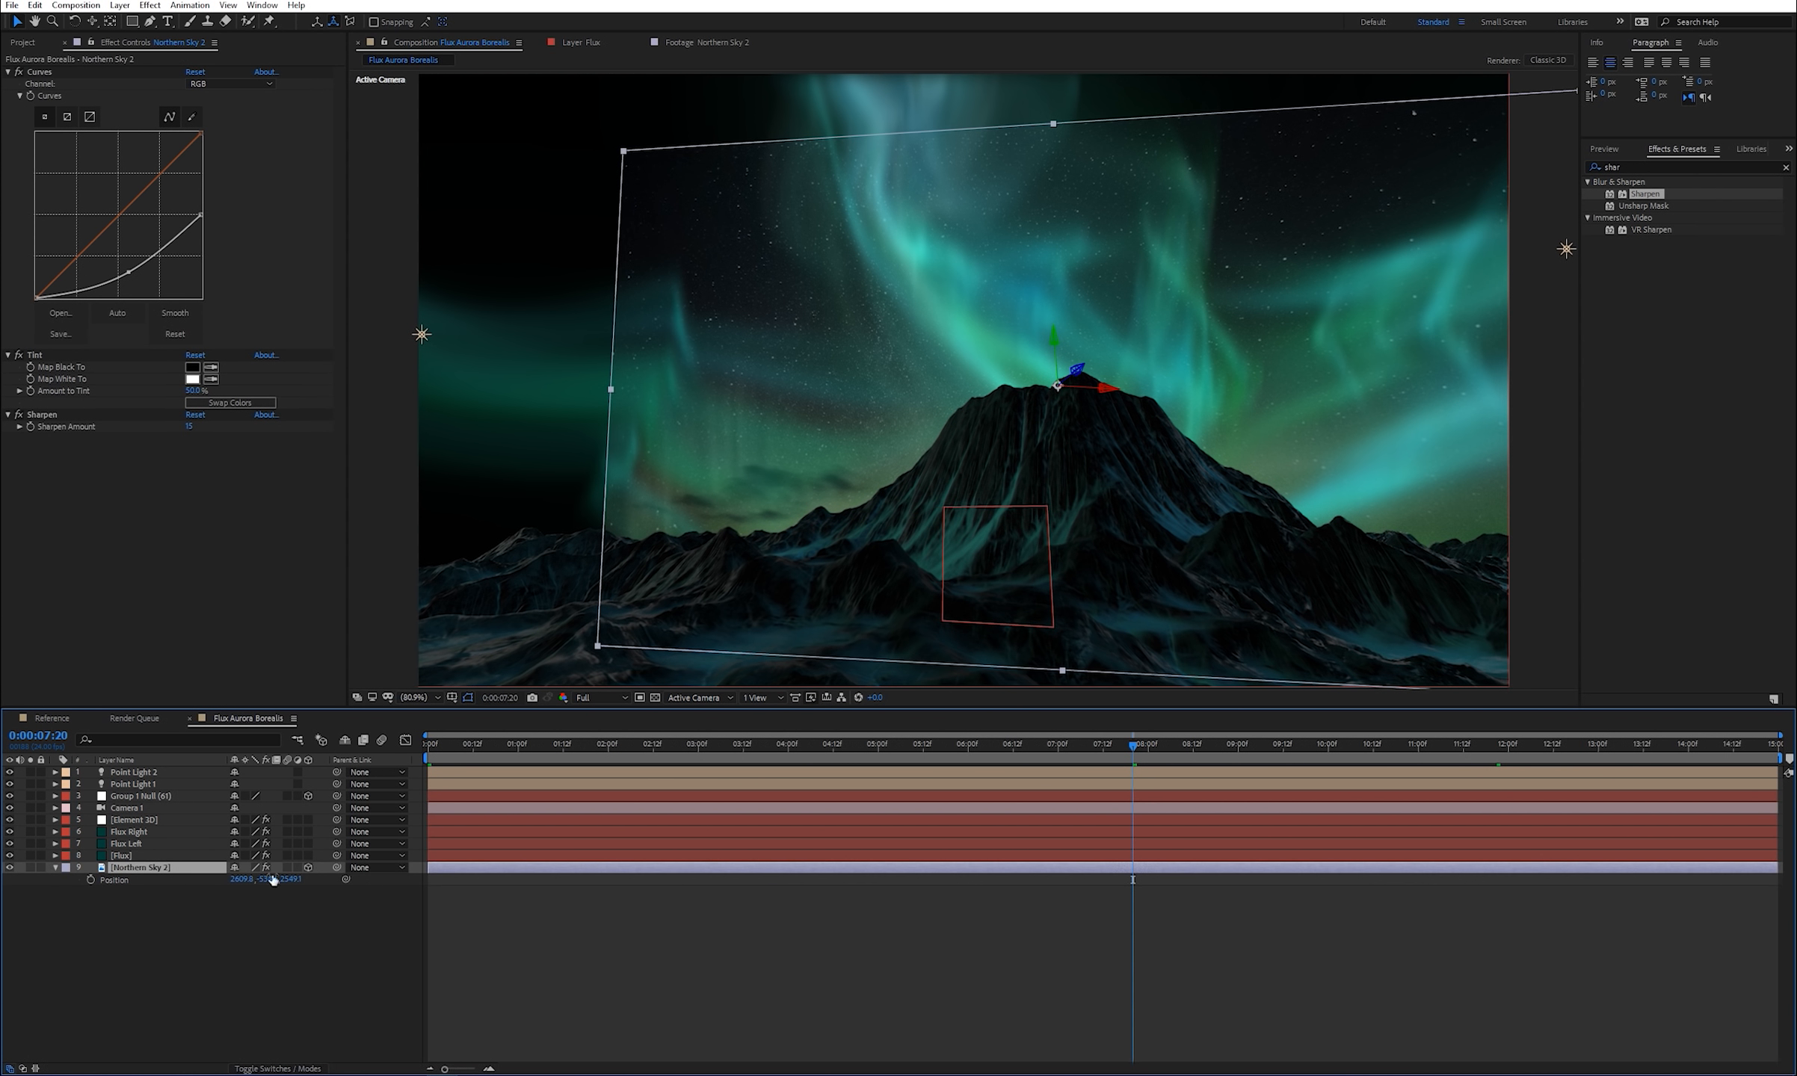
pyautogui.click(278, 1069)
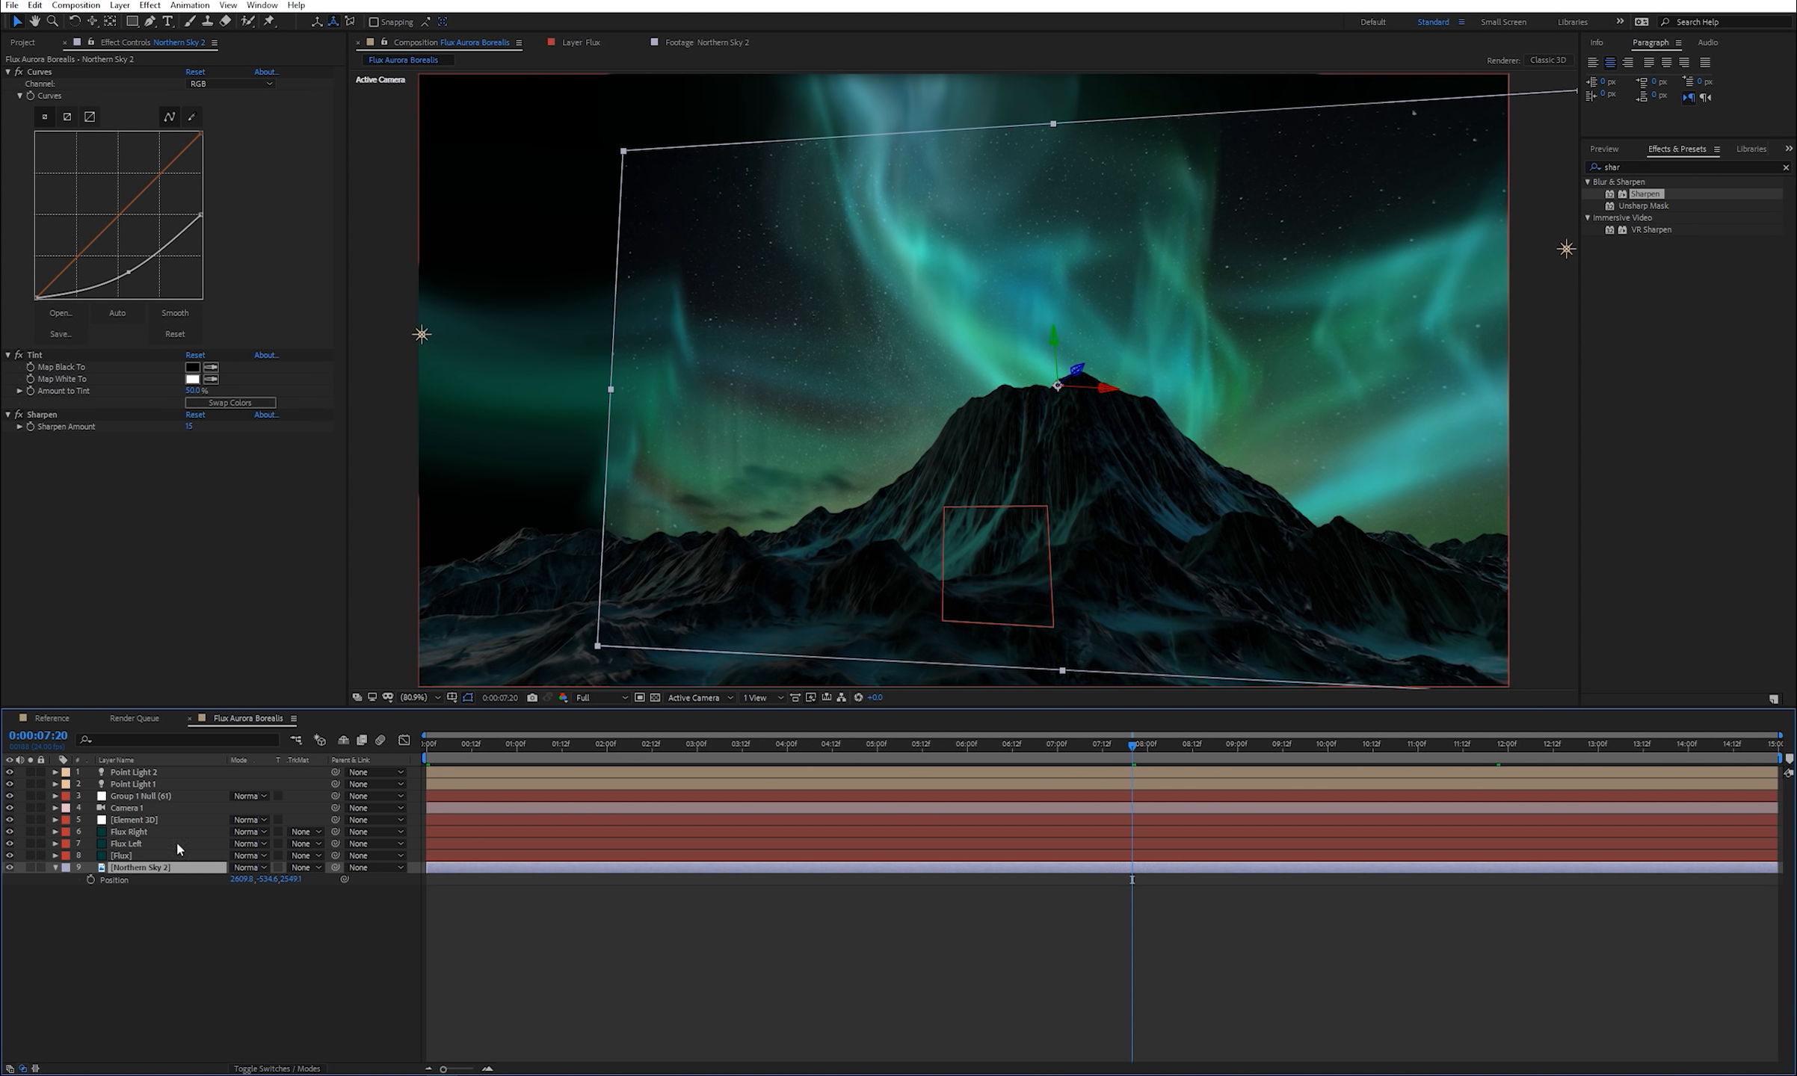
pyautogui.click(257, 867)
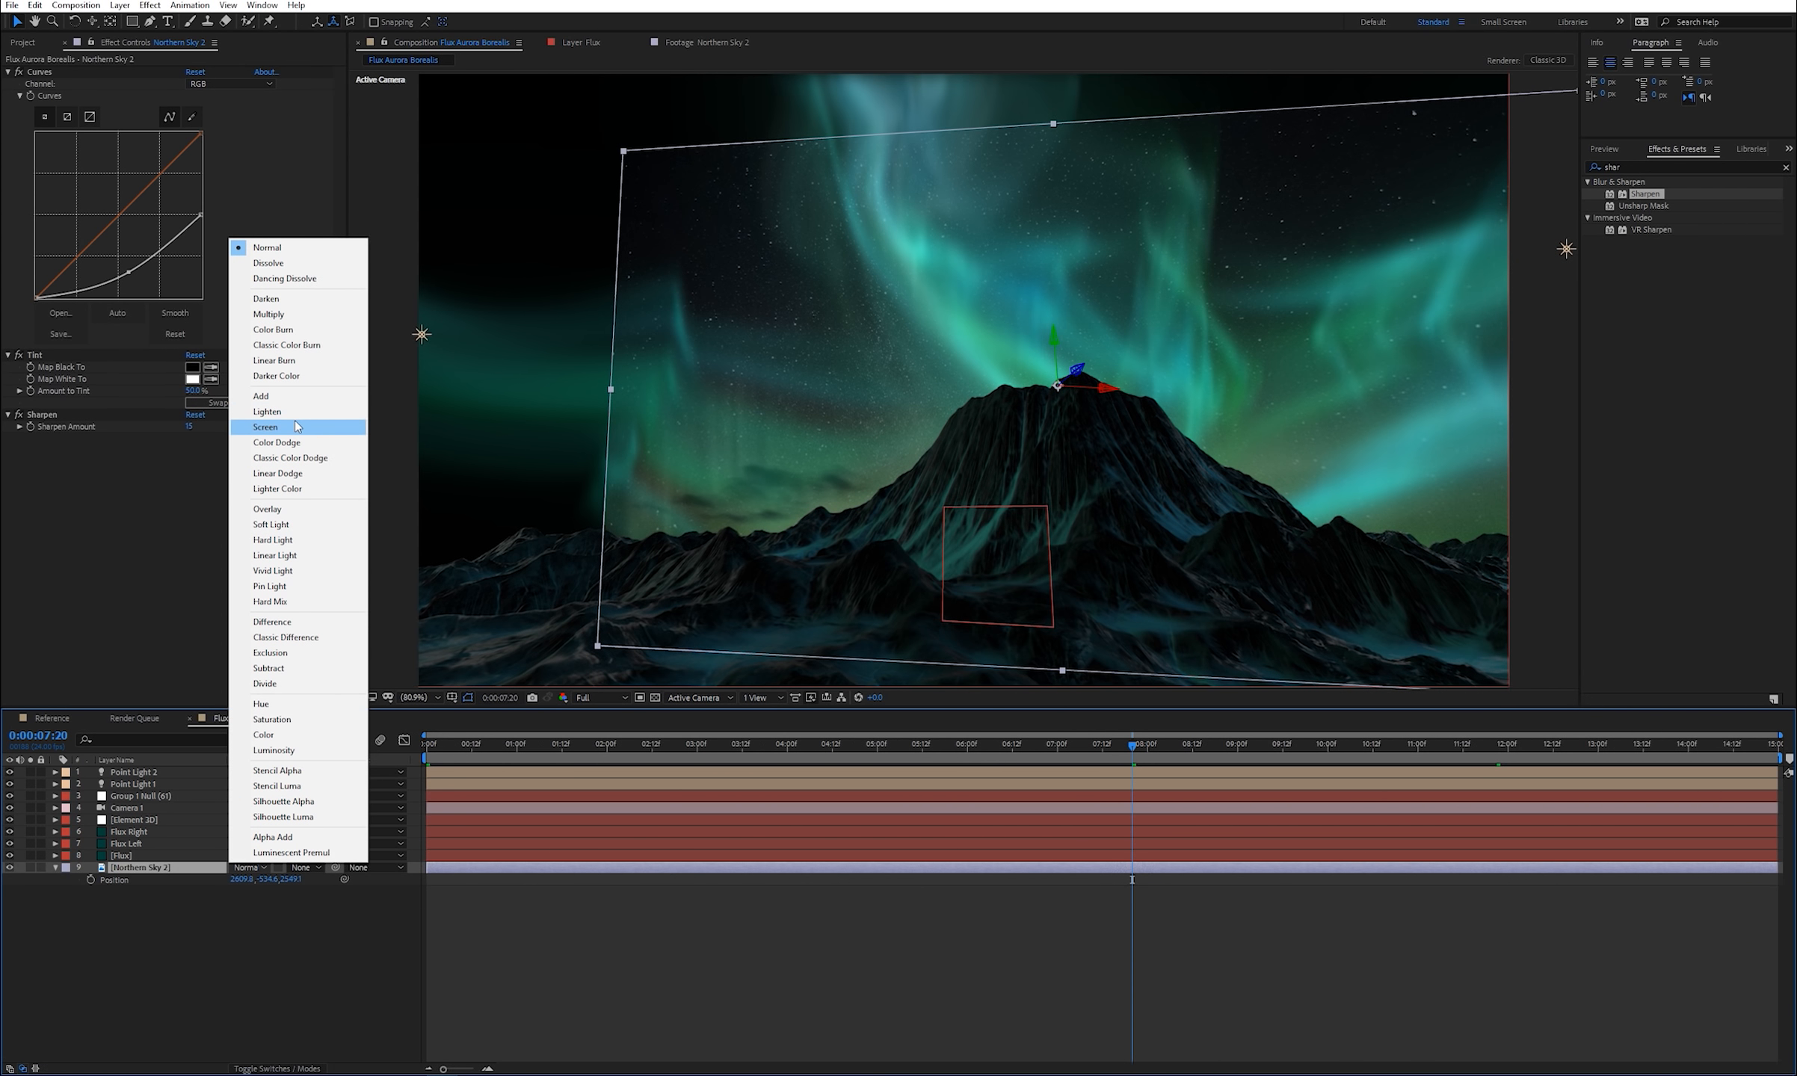
pyautogui.click(264, 427)
pyautogui.click(756, 892)
pyautogui.press('space')
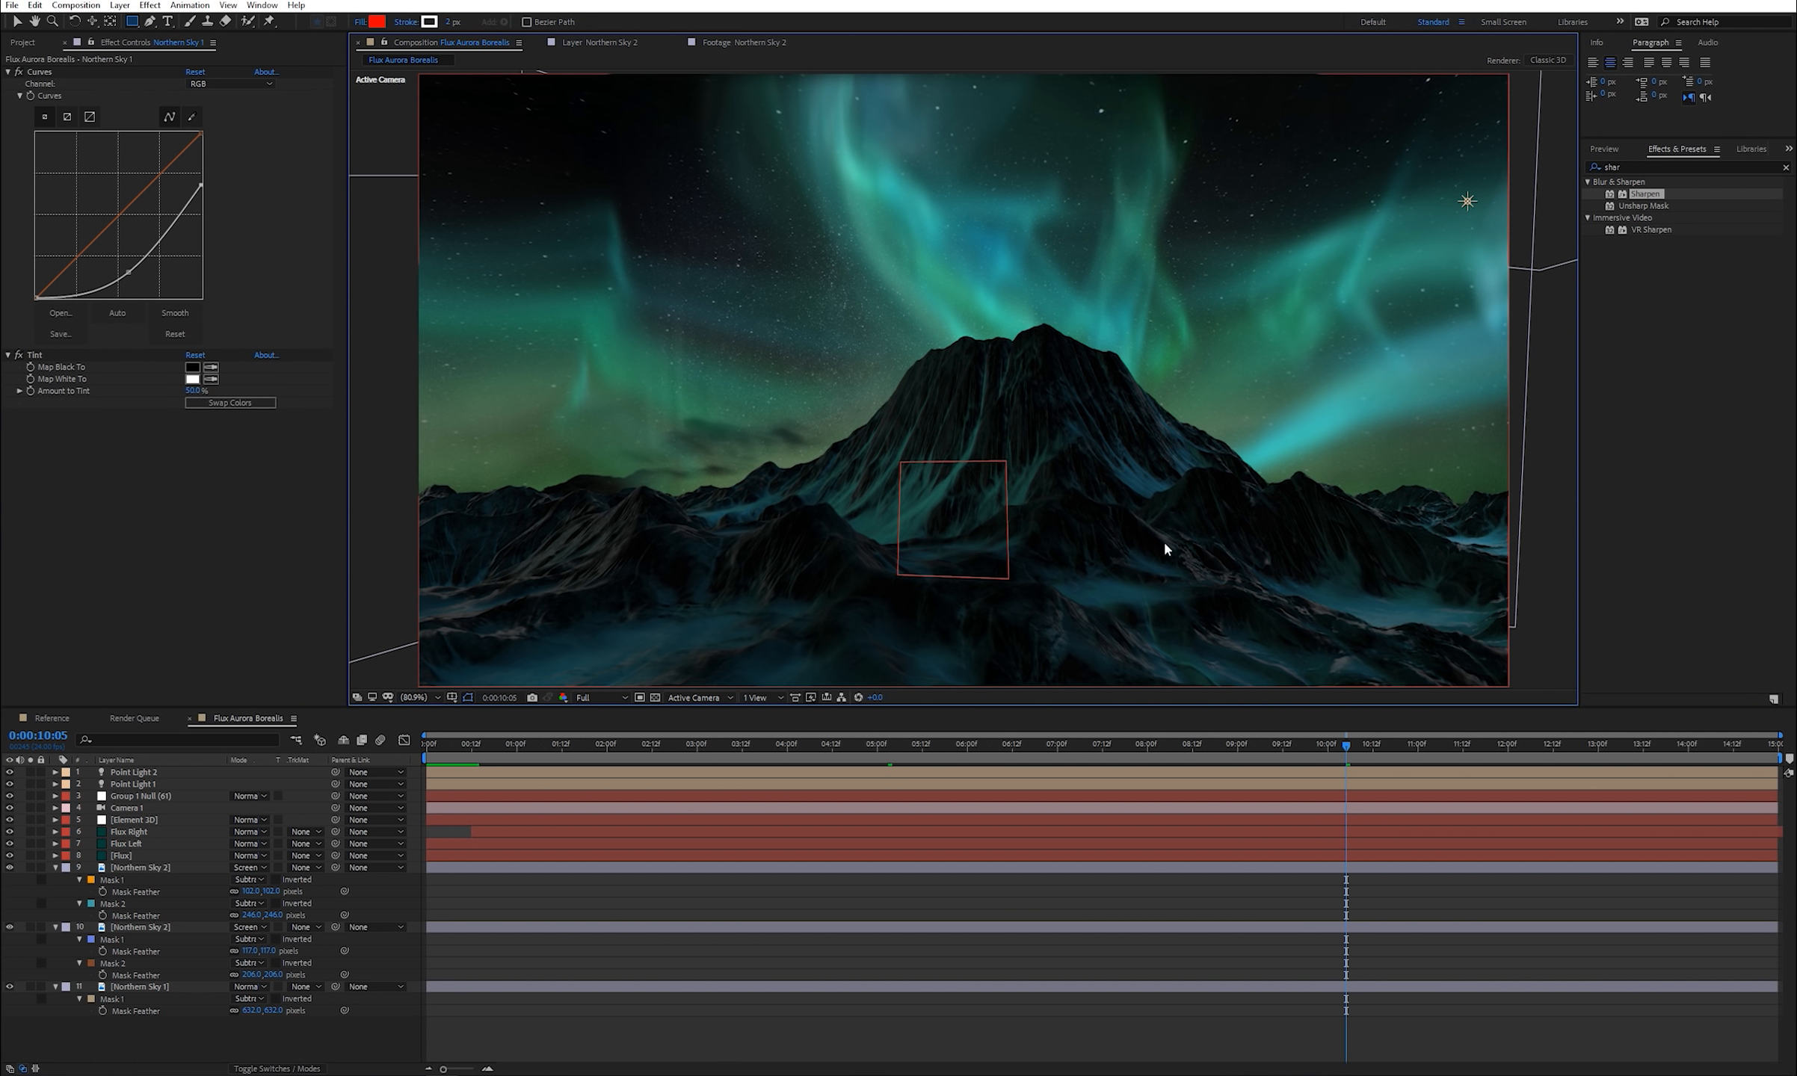
# - Collapse the mask properties of the two Northern Sky 2 layers and the Northern Sky 1 layer
pyautogui.press('v')
pyautogui.click(54, 868)
pyautogui.click(55, 880)
pyautogui.click(55, 892)
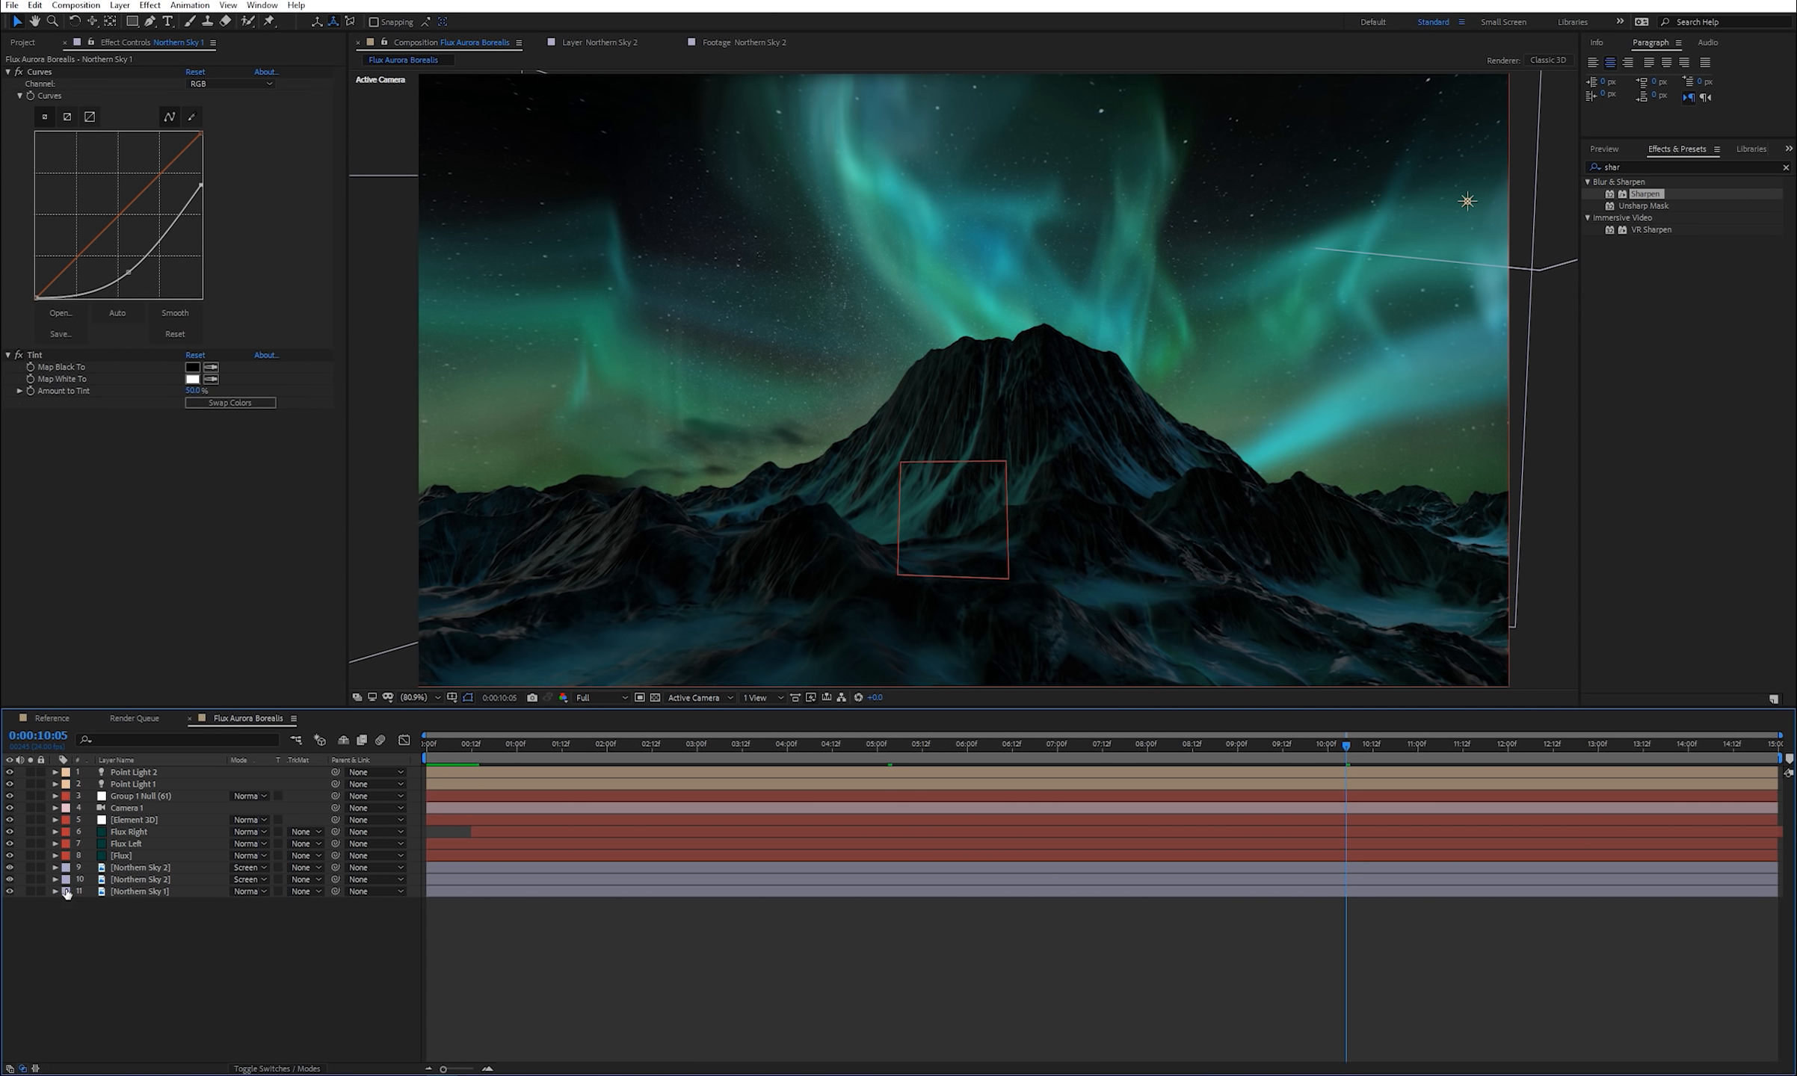
# - Enable shadows in the Element 3D layer's render settings with Shadow Mode kept at Ray-Traced, and inspect the terrain
pyautogui.click(135, 820)
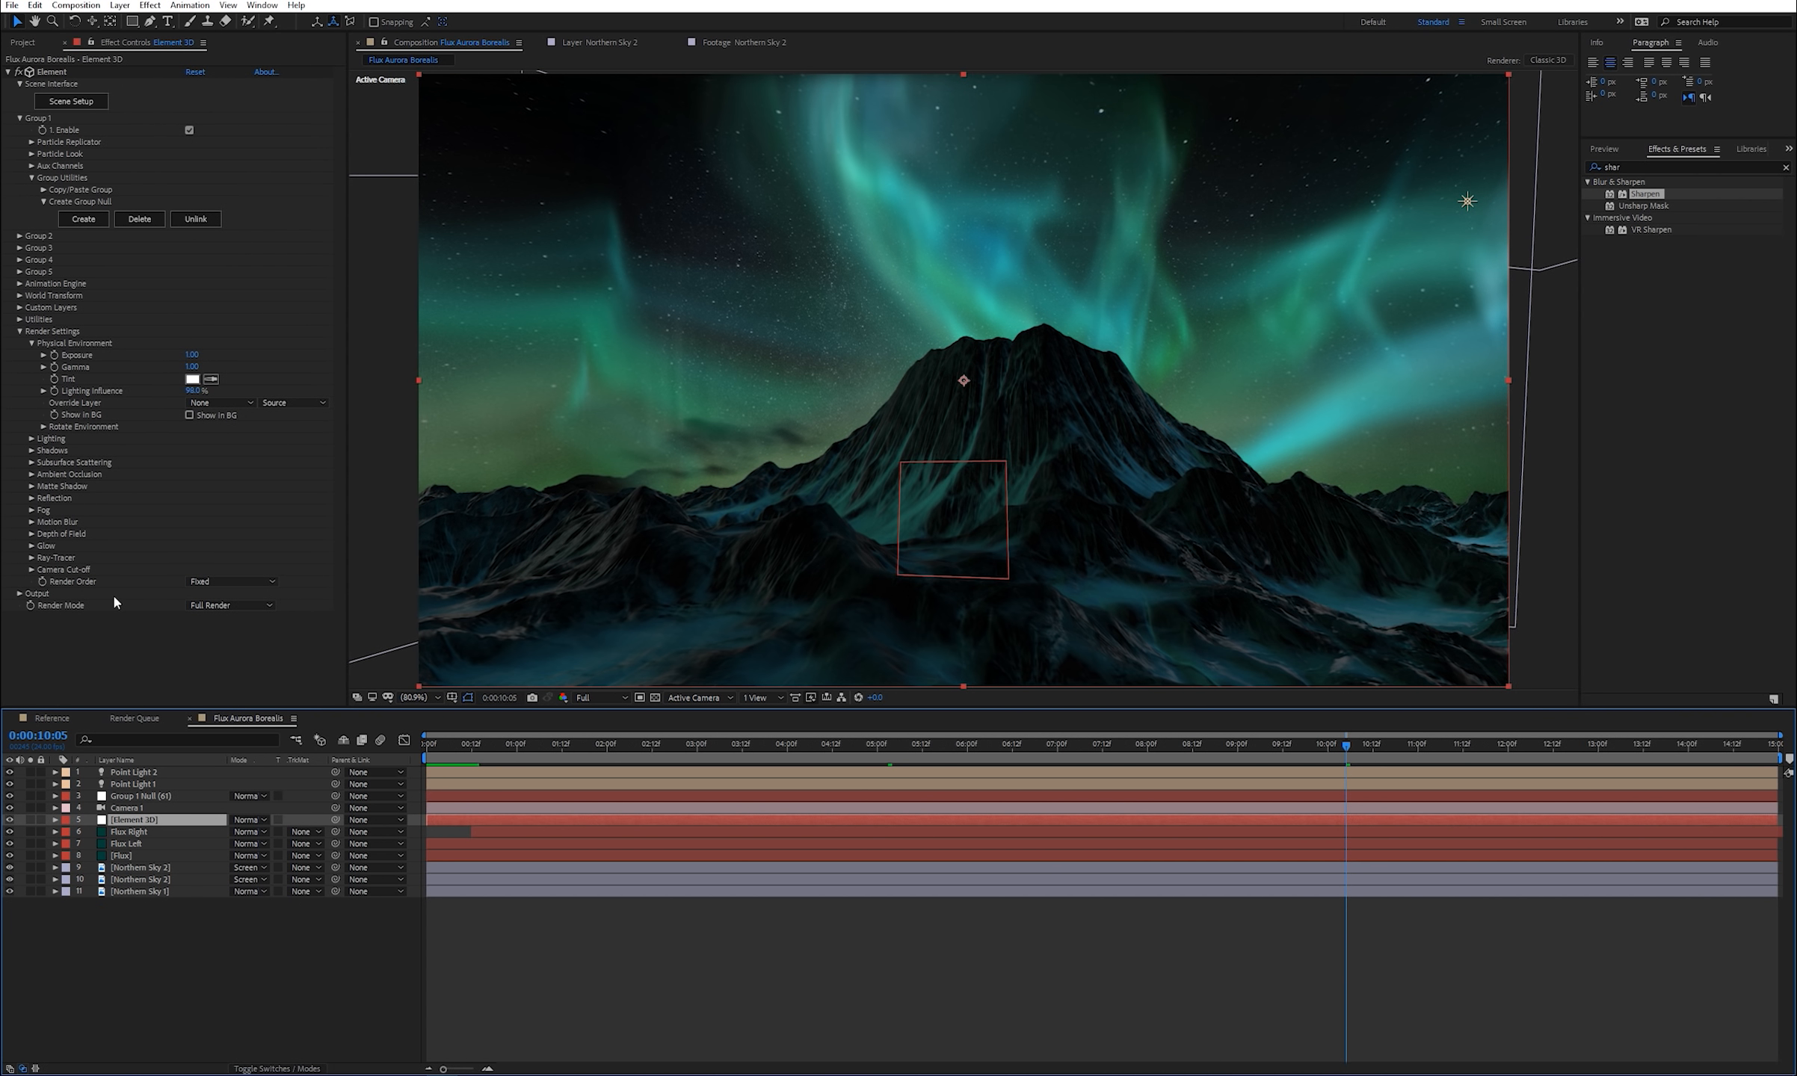
pyautogui.click(32, 343)
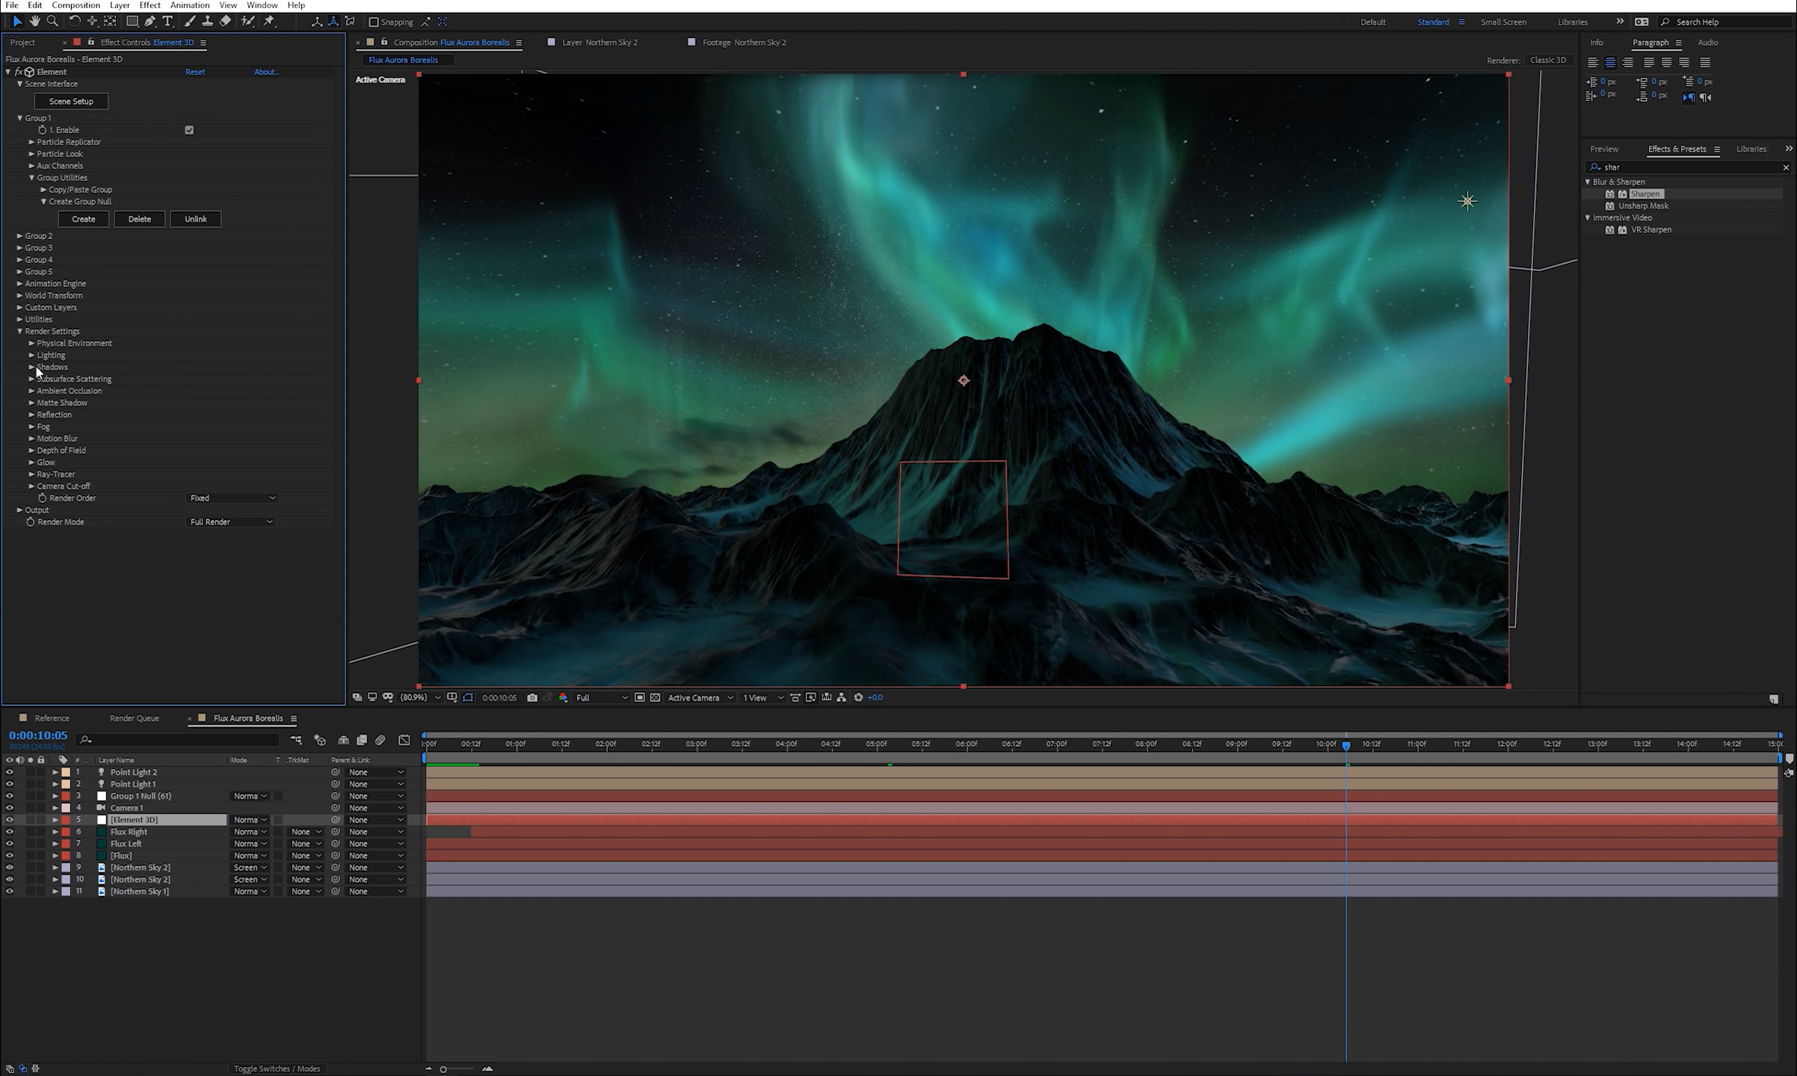
pyautogui.click(32, 367)
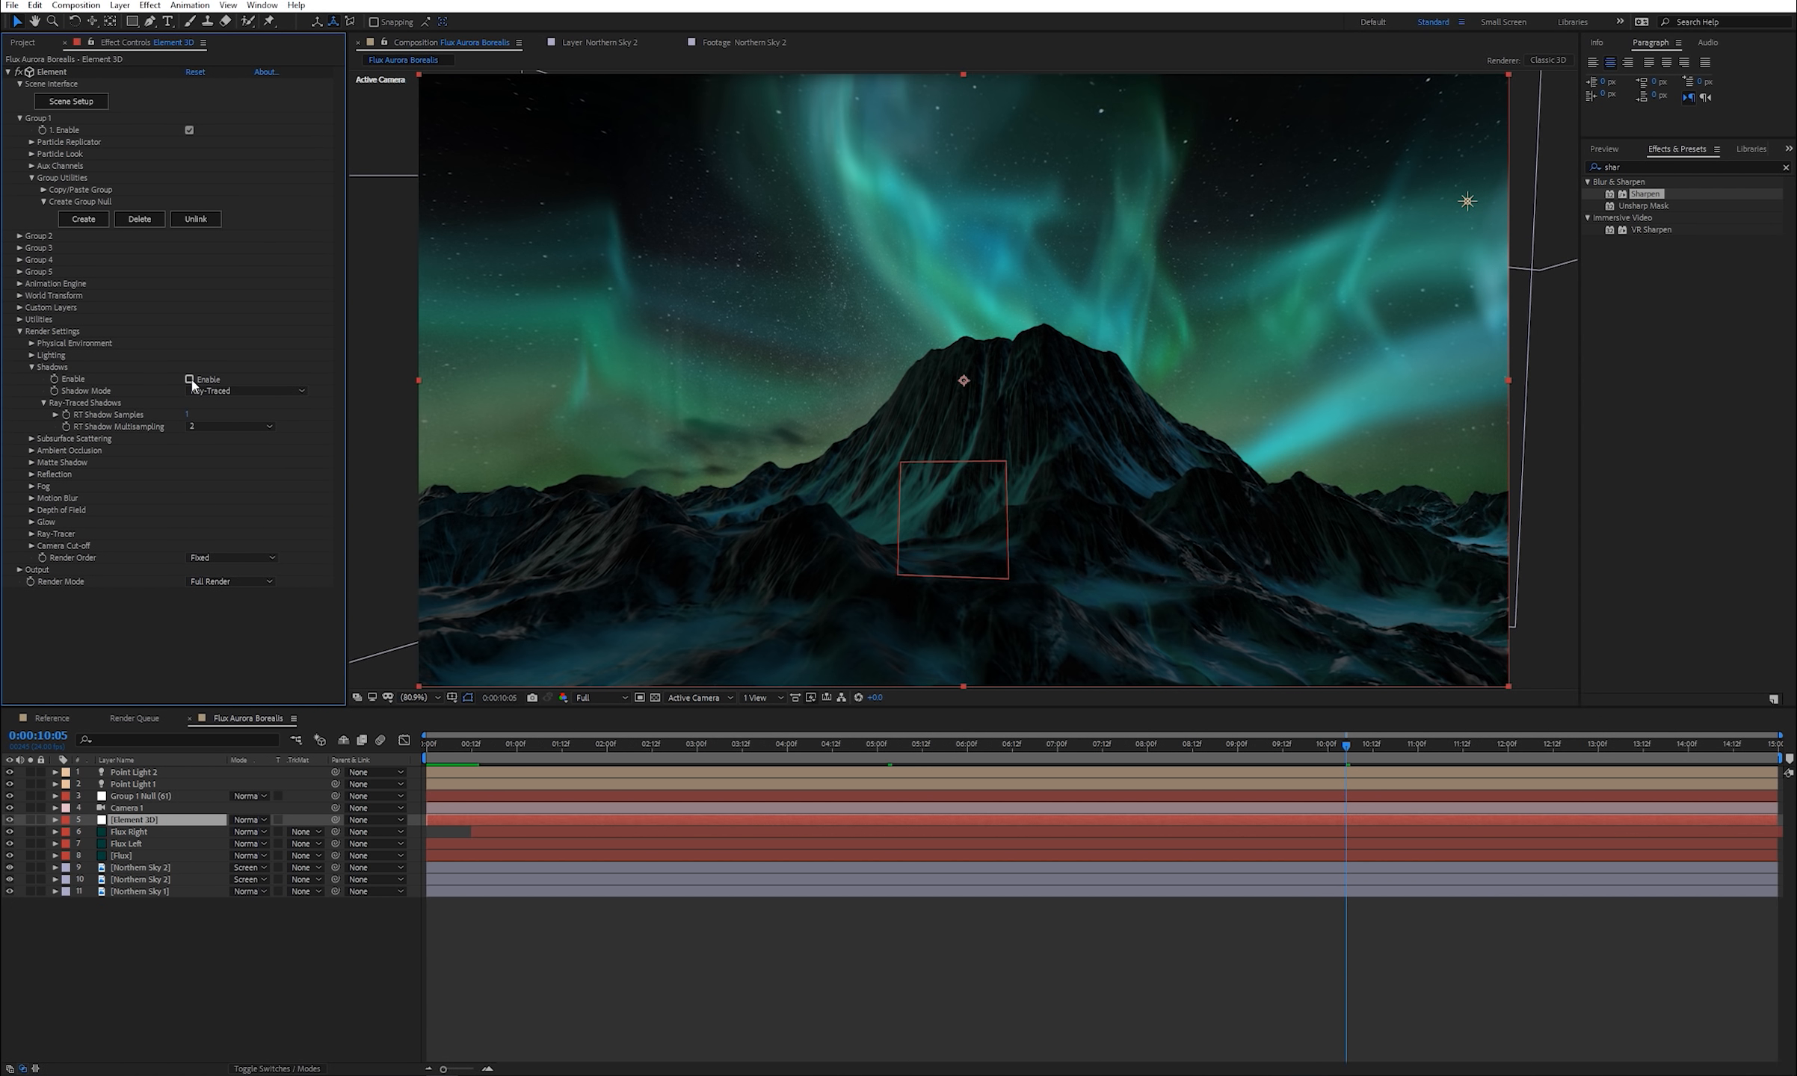
pyautogui.click(190, 380)
pyautogui.click(247, 390)
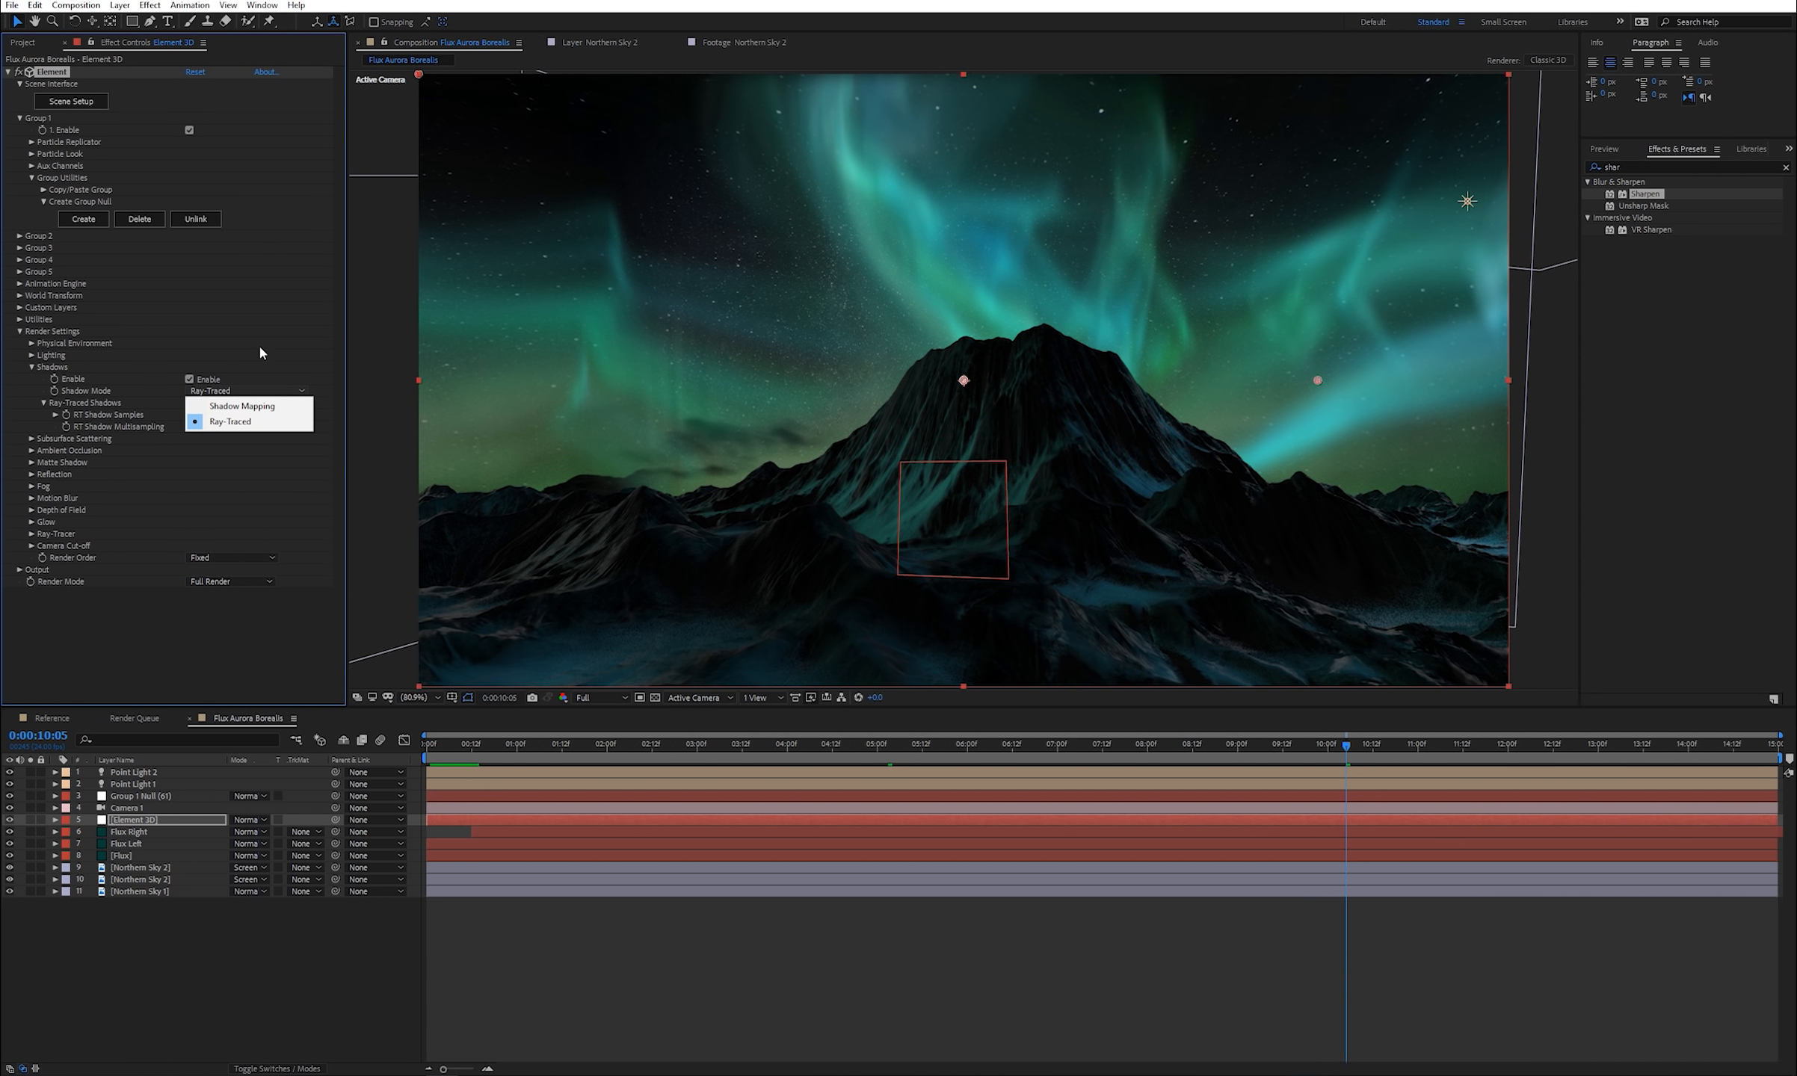
pyautogui.click(247, 422)
pyautogui.scroll(3, 921, 454)
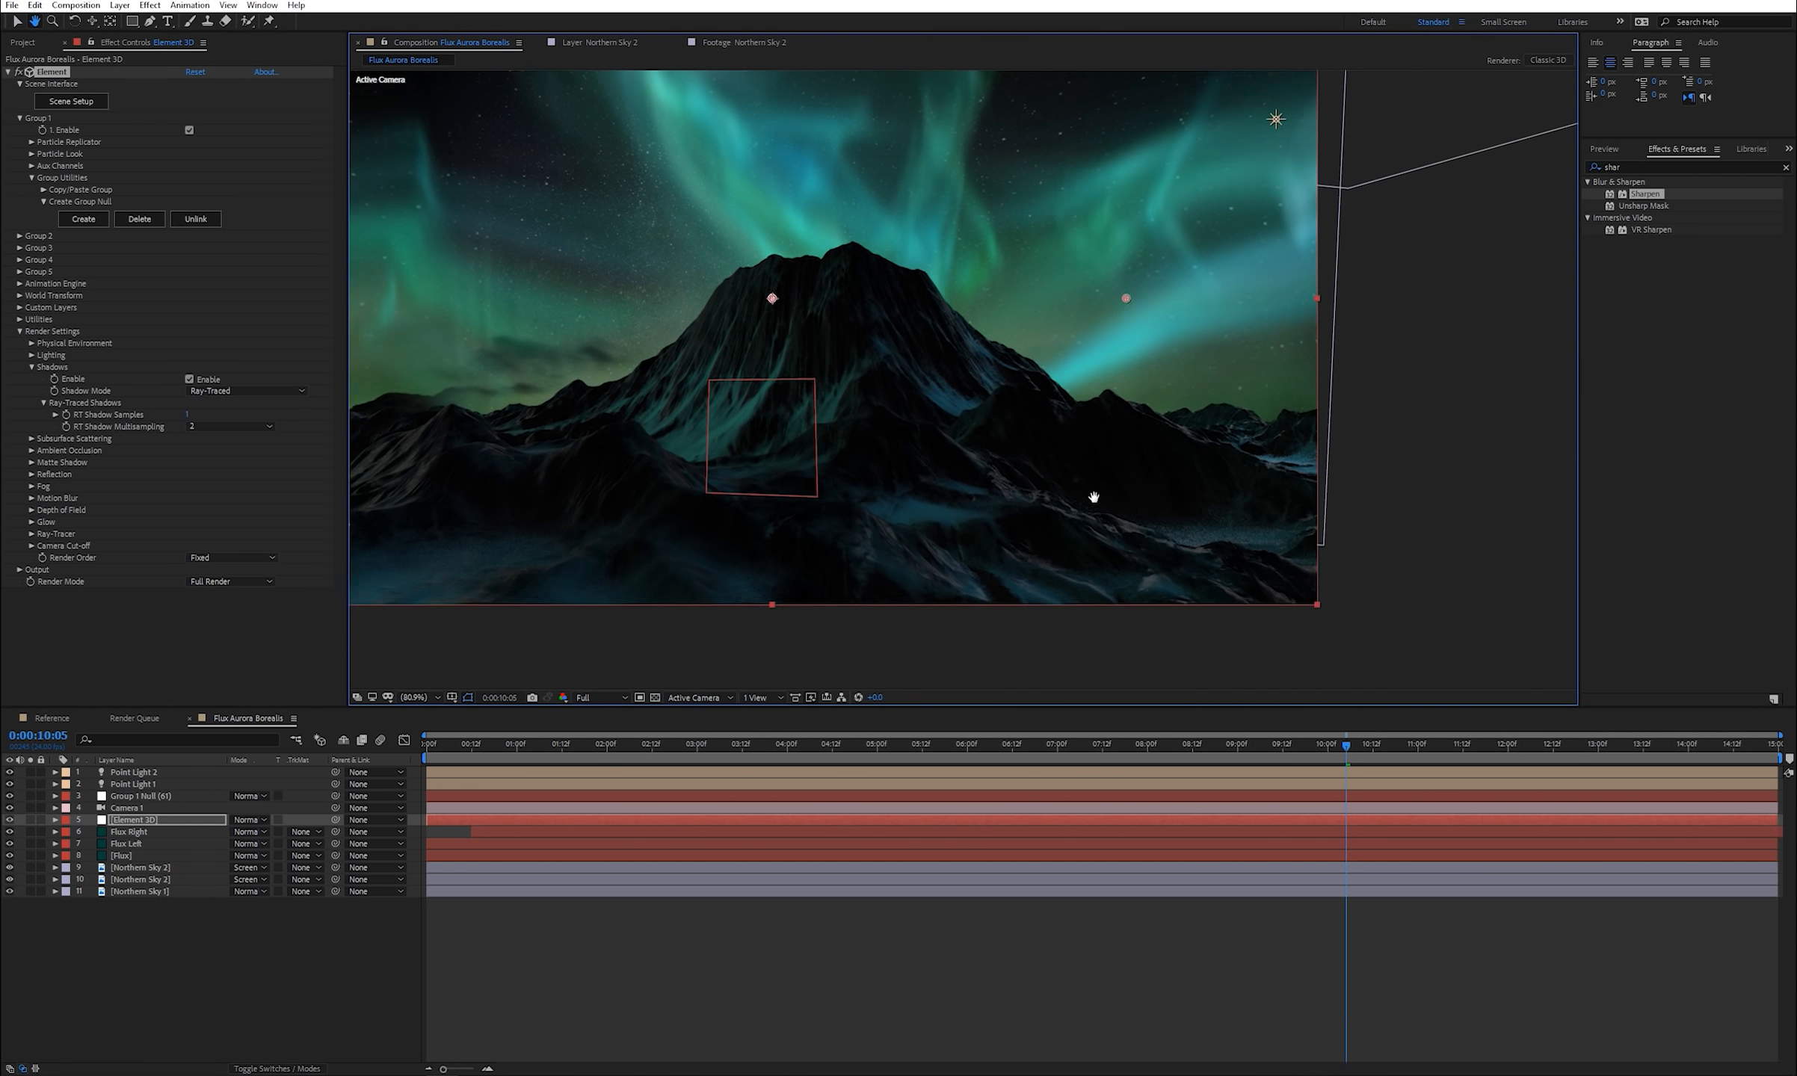
# - Set Element 3D's RT Shadow Samples to 5 and inspect the shadow grain on the terrain
pyautogui.scroll(3, 1021, 523)
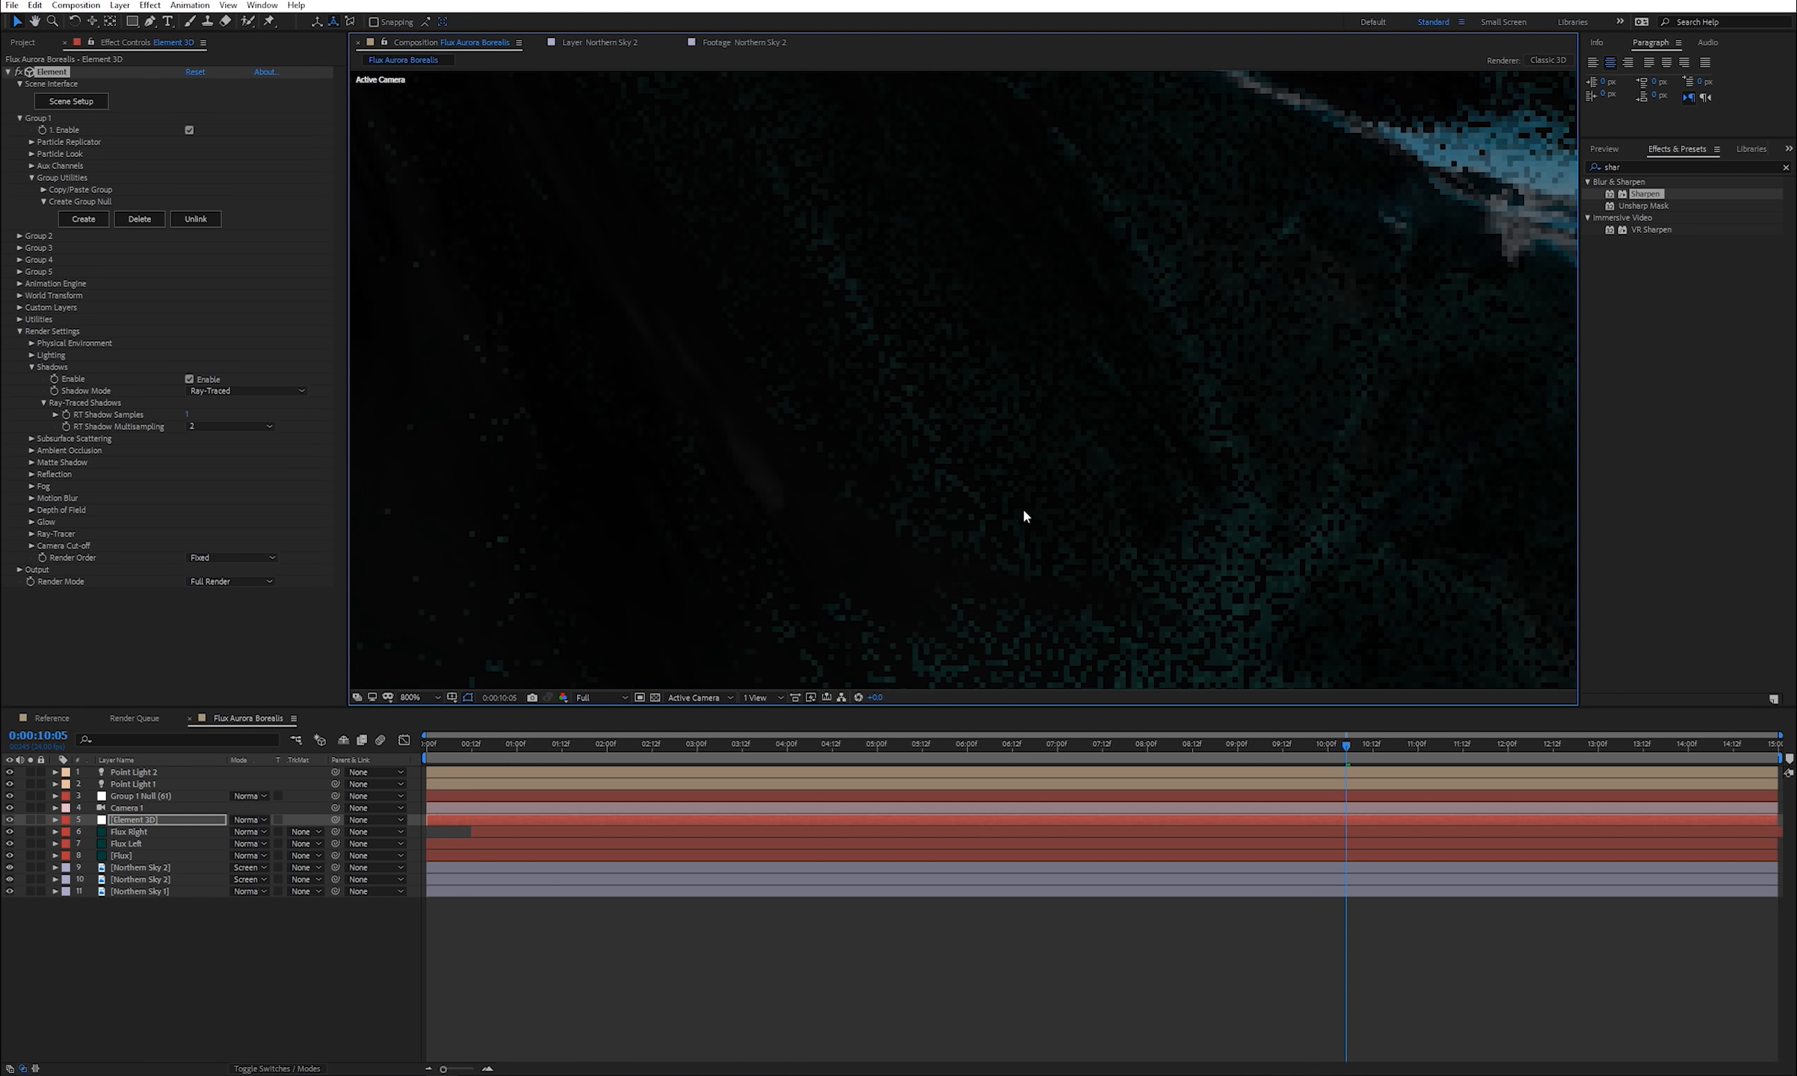
pyautogui.scroll(-1, 1022, 514)
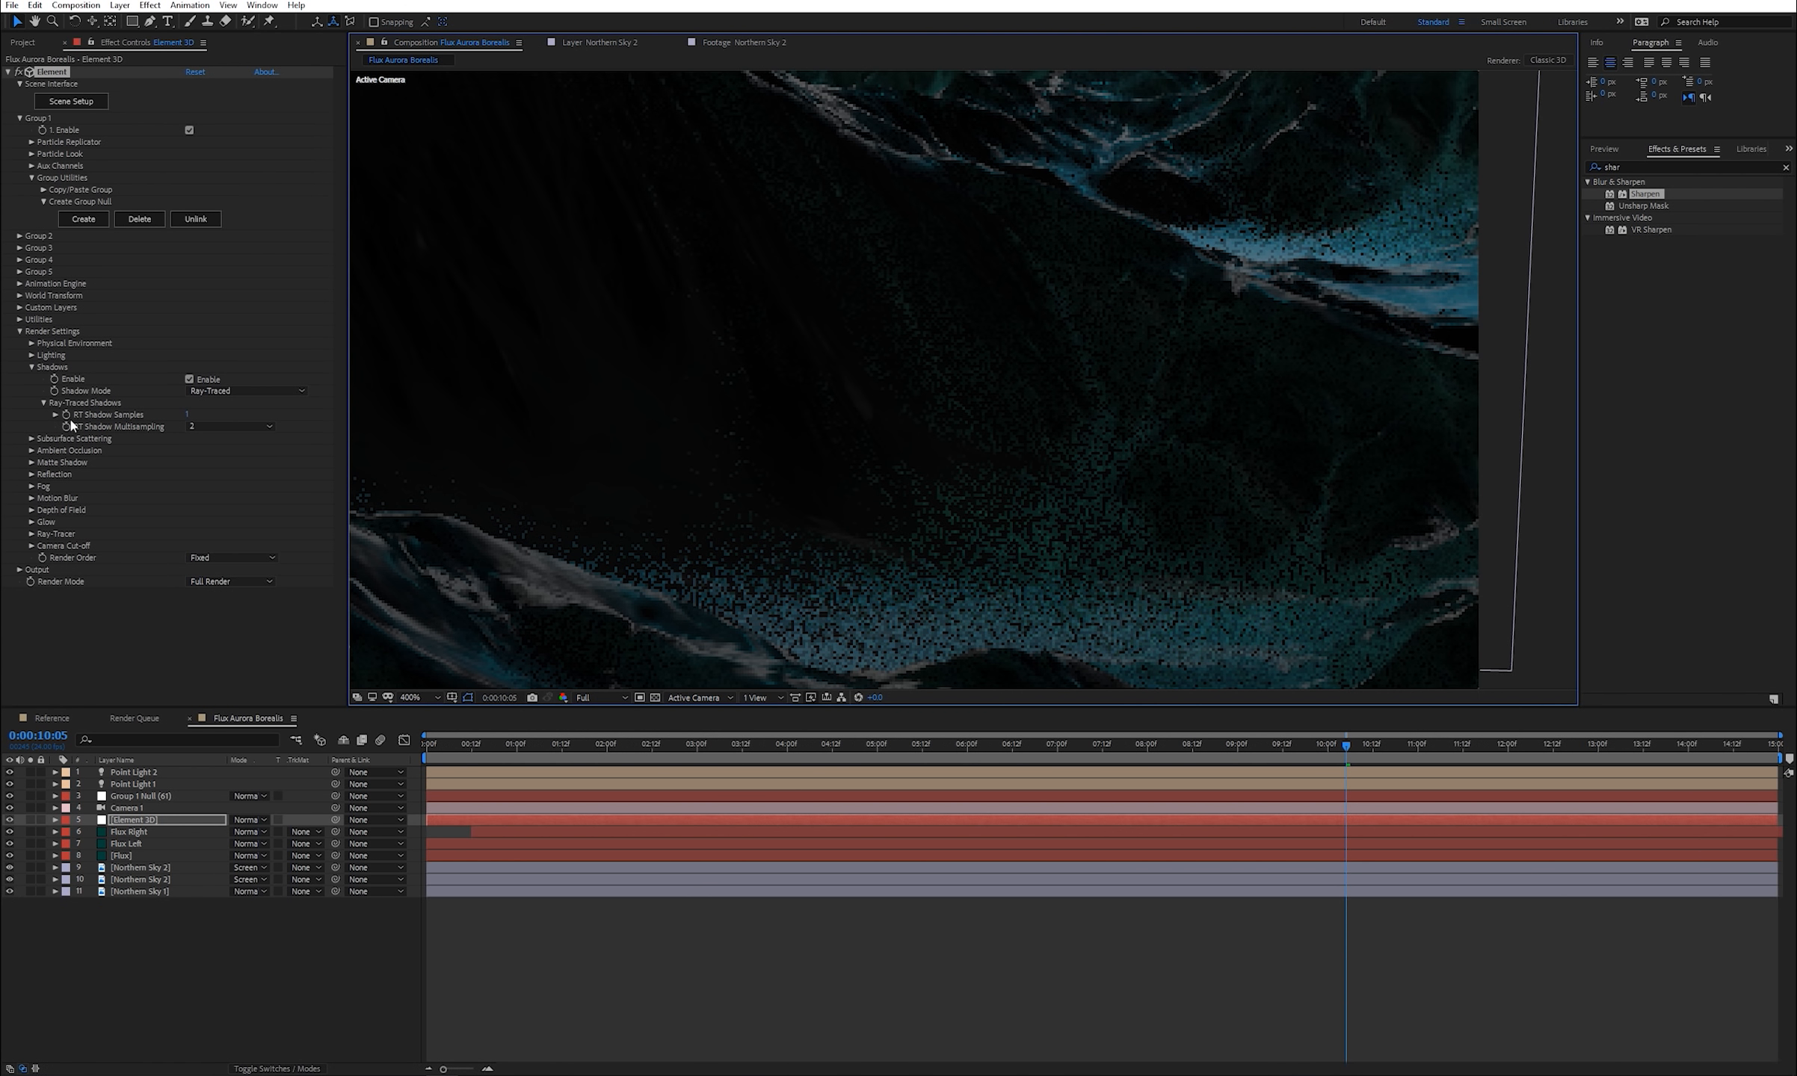
pyautogui.click(188, 411)
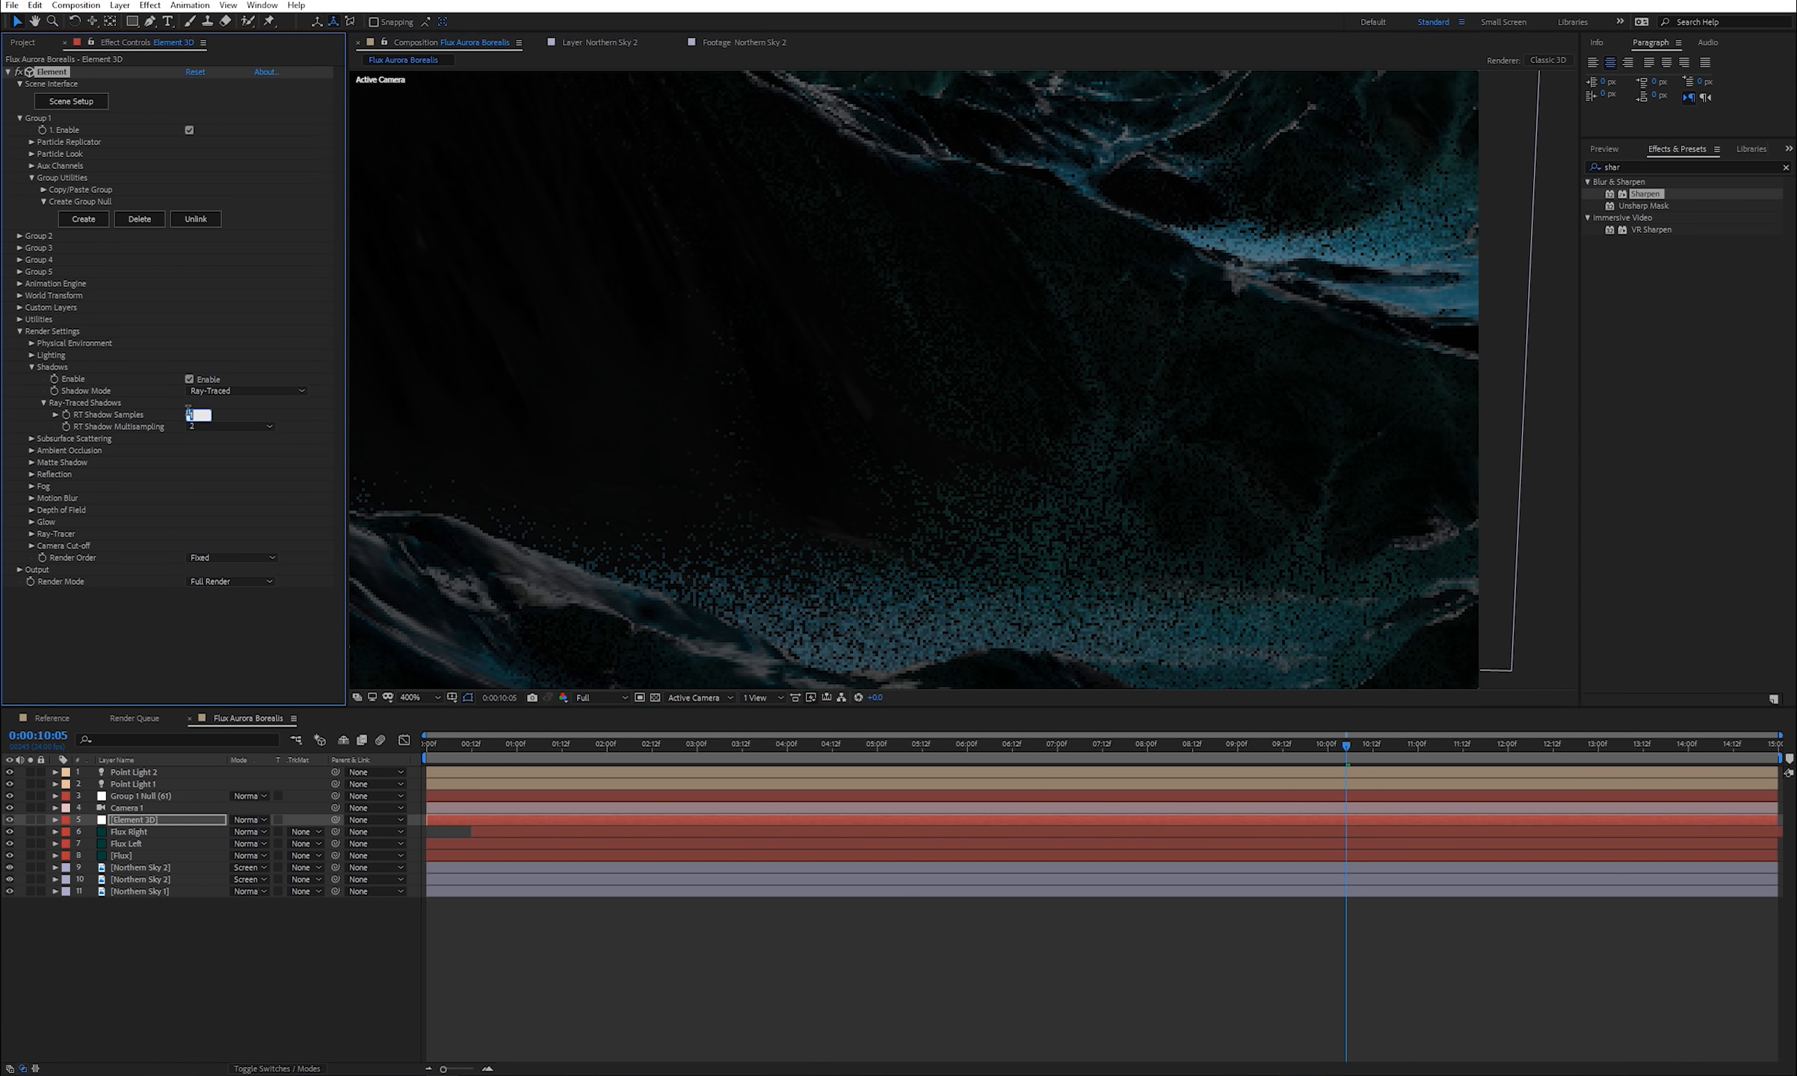
pyautogui.write('5')
pyautogui.press('Return')
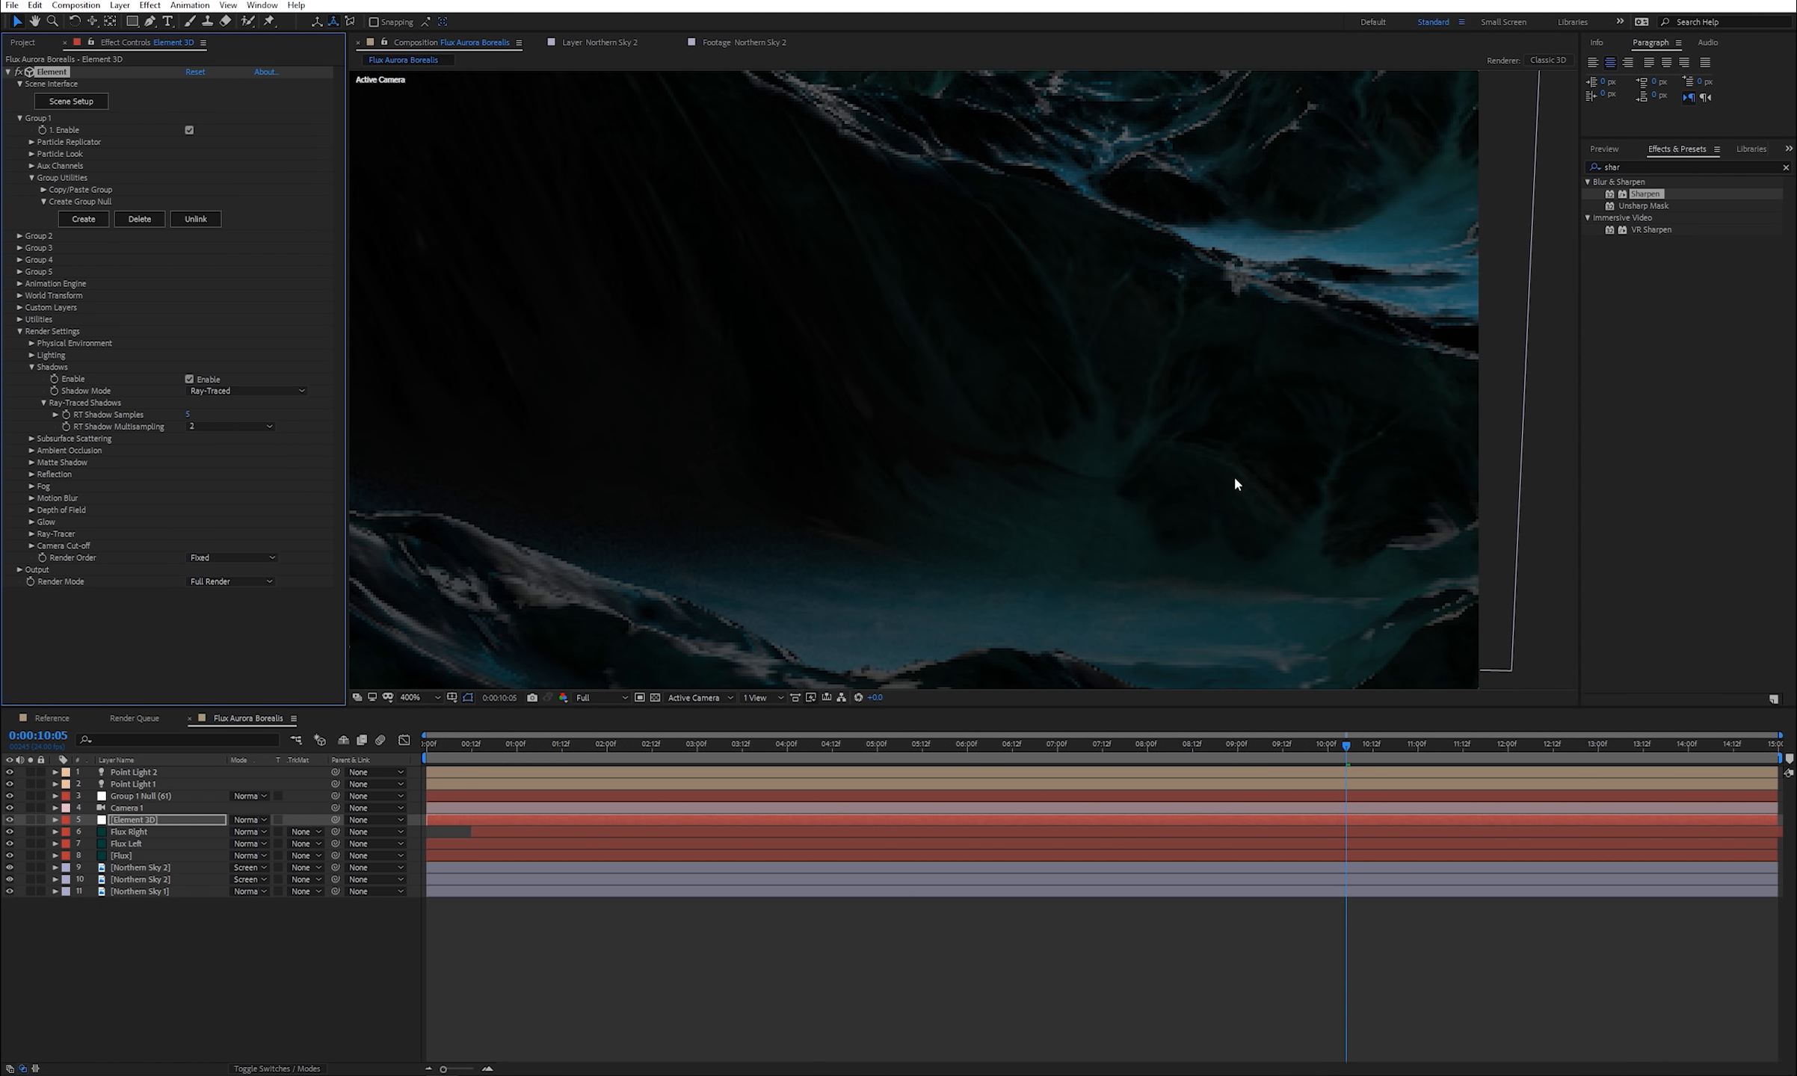
pyautogui.scroll(-4, 1162, 520)
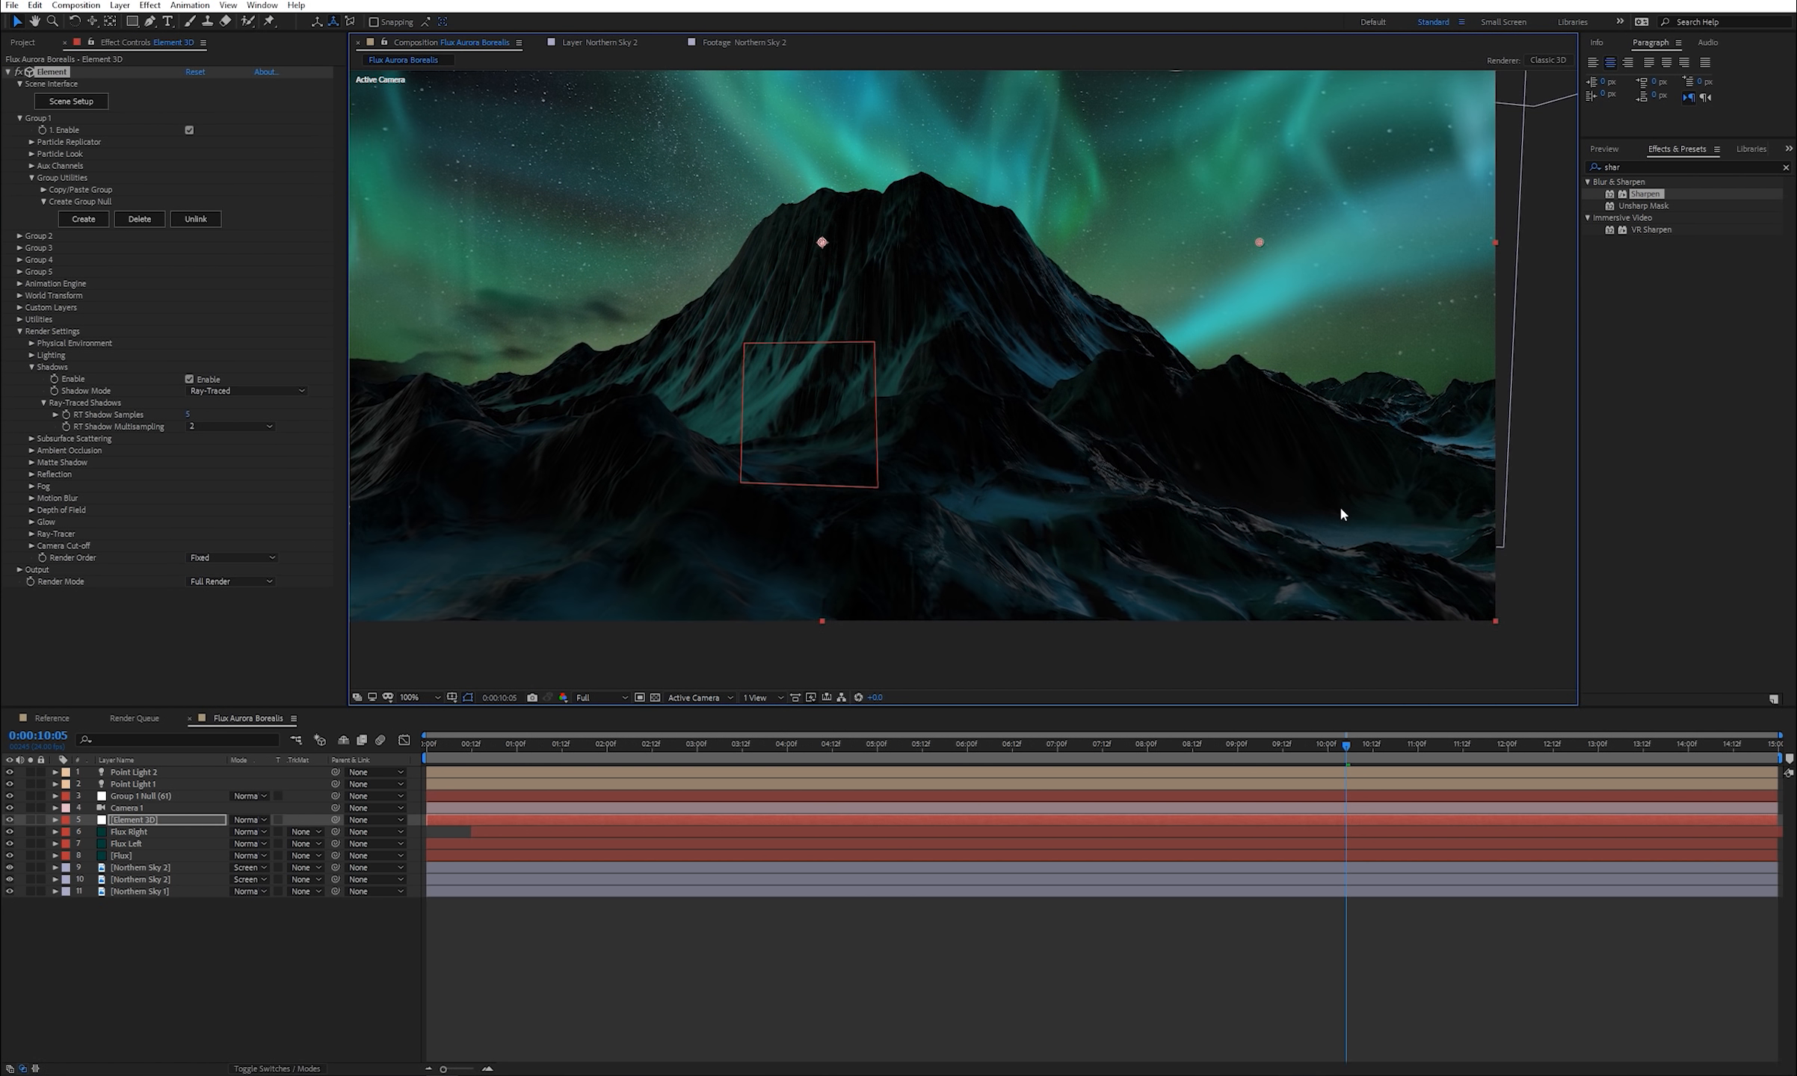
pyautogui.scroll(-2, 822, 415)
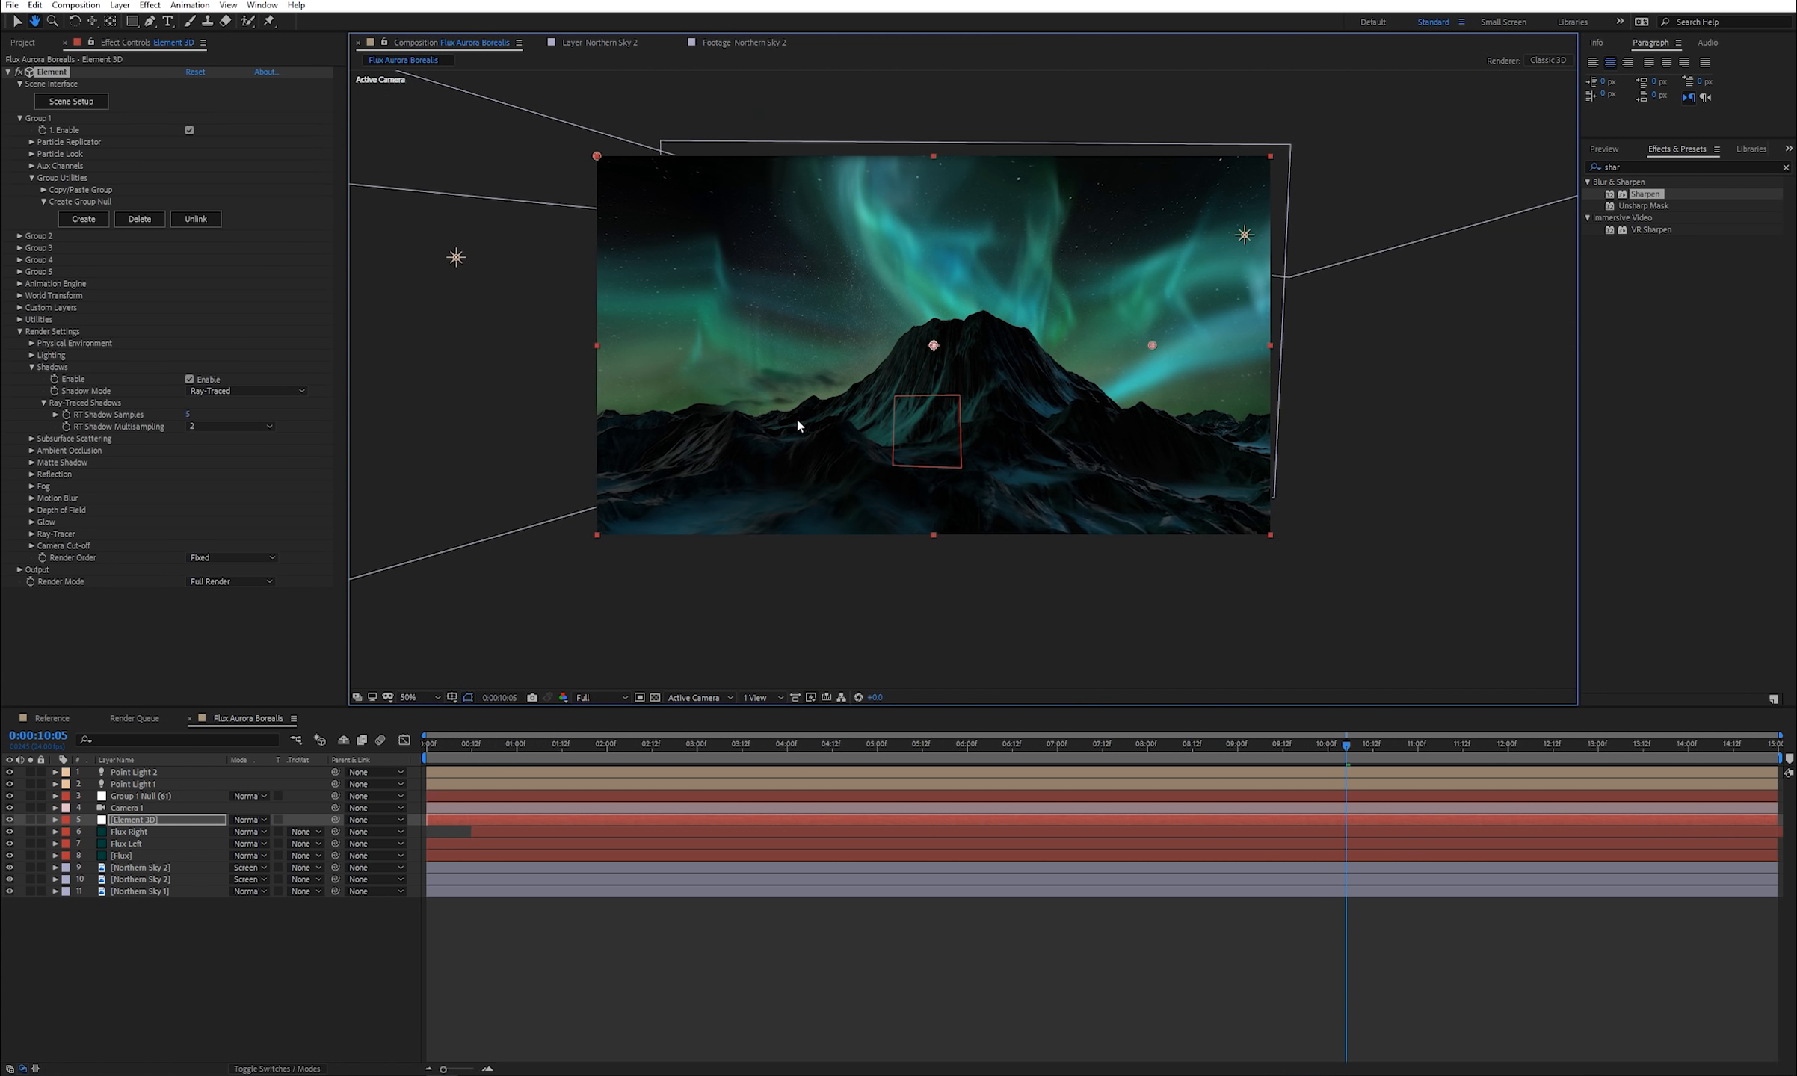
# - Fit the composition to the viewer and compare the terrain with Element 3D's shadows off and on
pyautogui.click(402, 698)
pyautogui.click(422, 730)
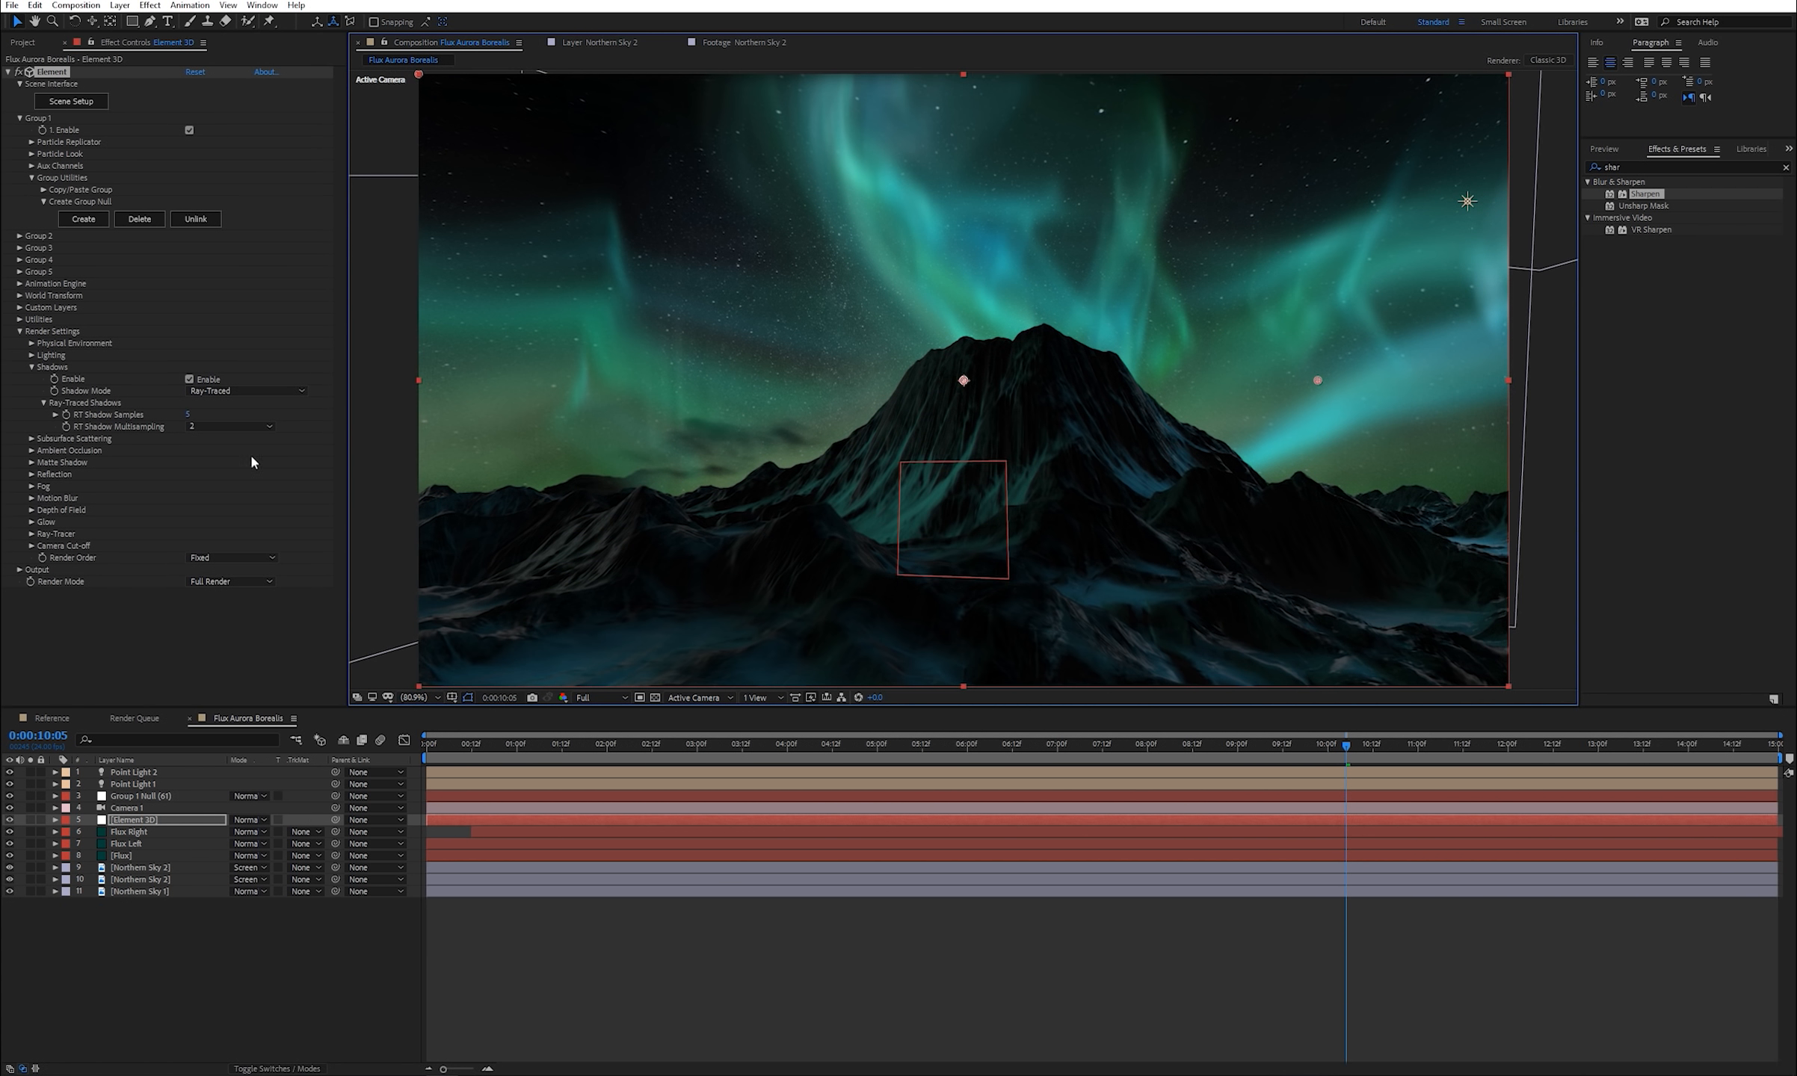
pyautogui.click(189, 380)
pyautogui.click(190, 381)
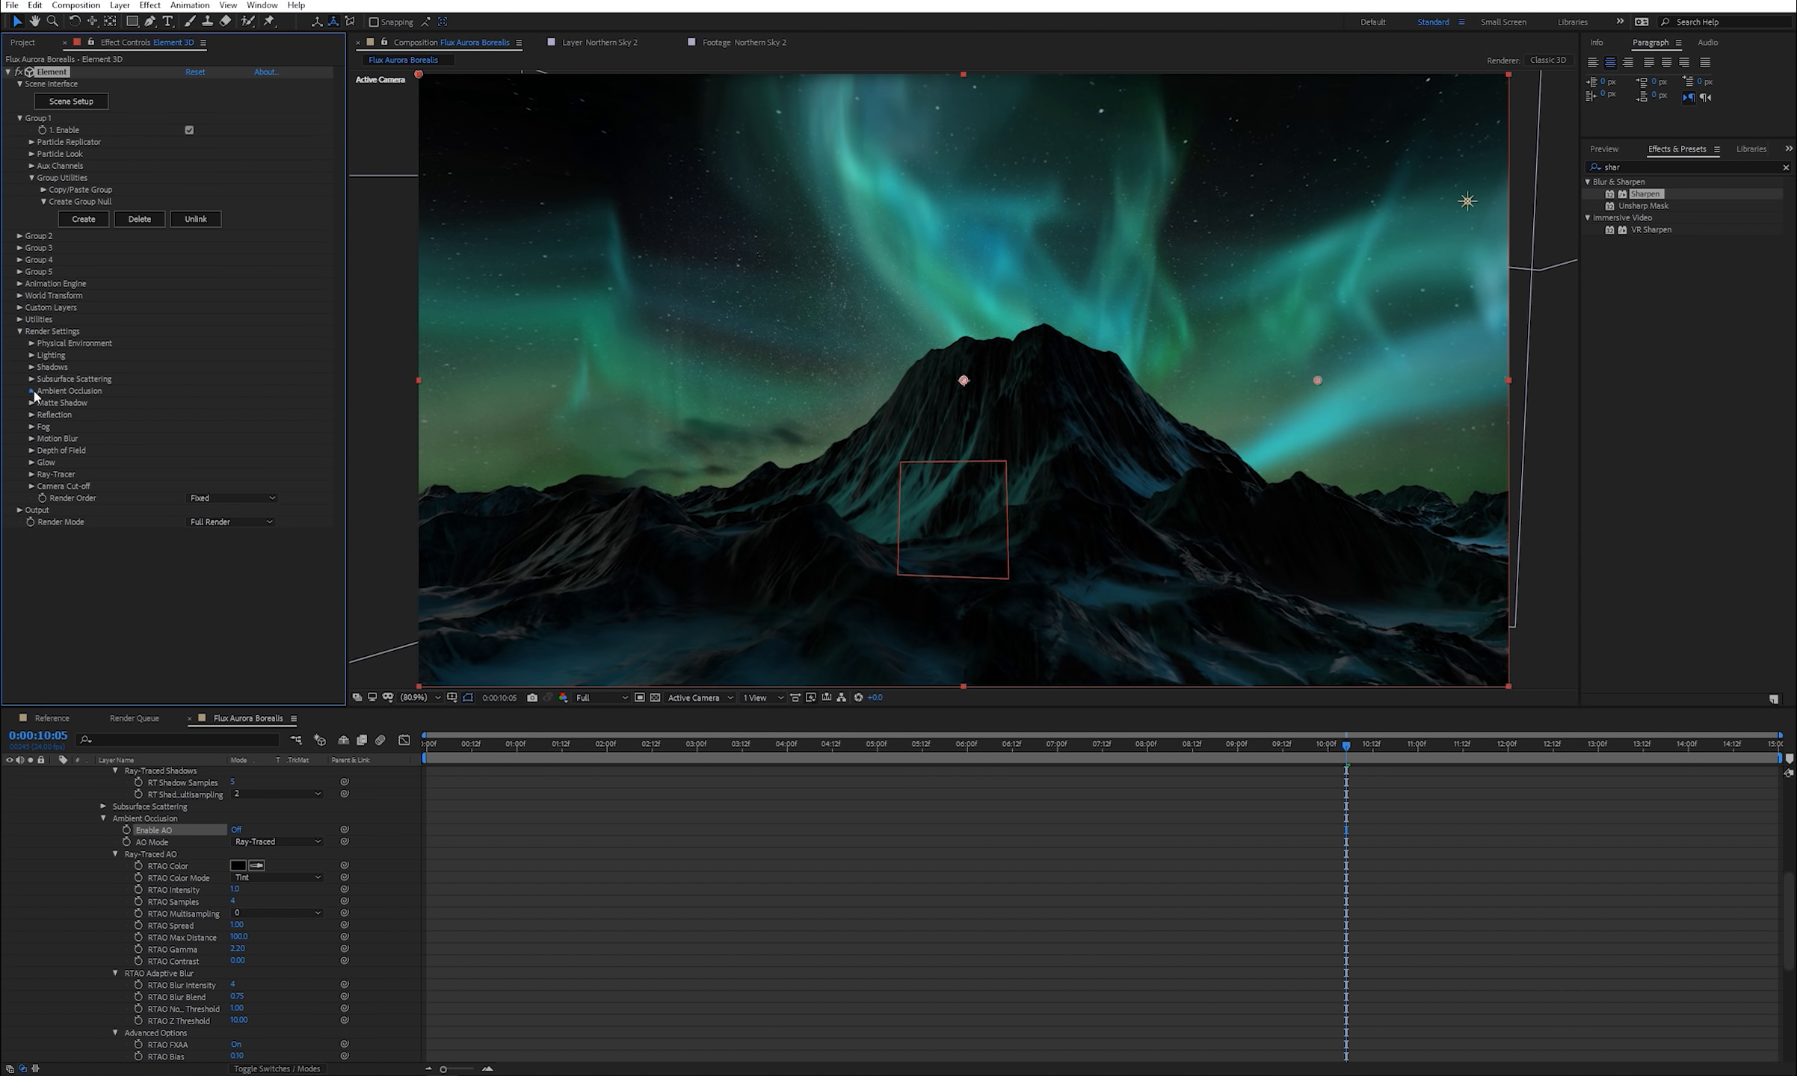
# - Enable ray-traced ambient occlusion for the Element 3D layer, comparing the terrain with it off and on
pyautogui.click(33, 391)
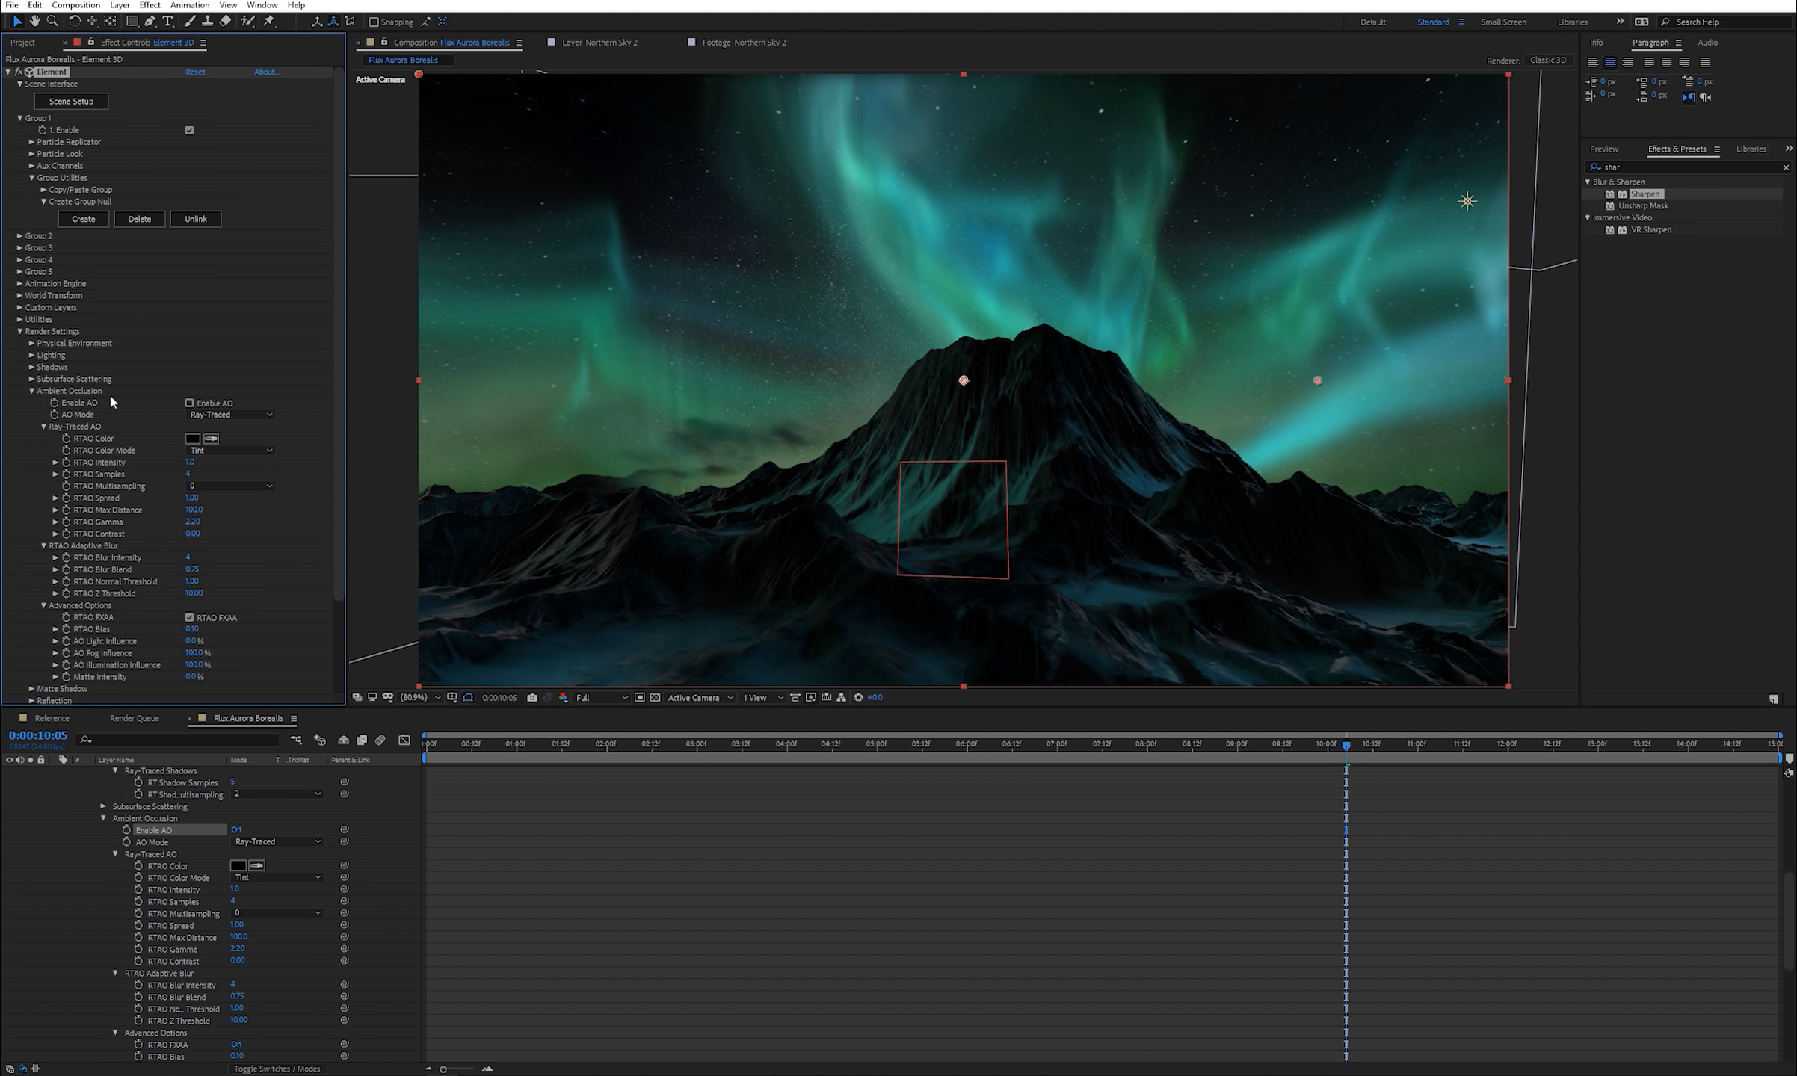
pyautogui.click(189, 404)
pyautogui.click(189, 404)
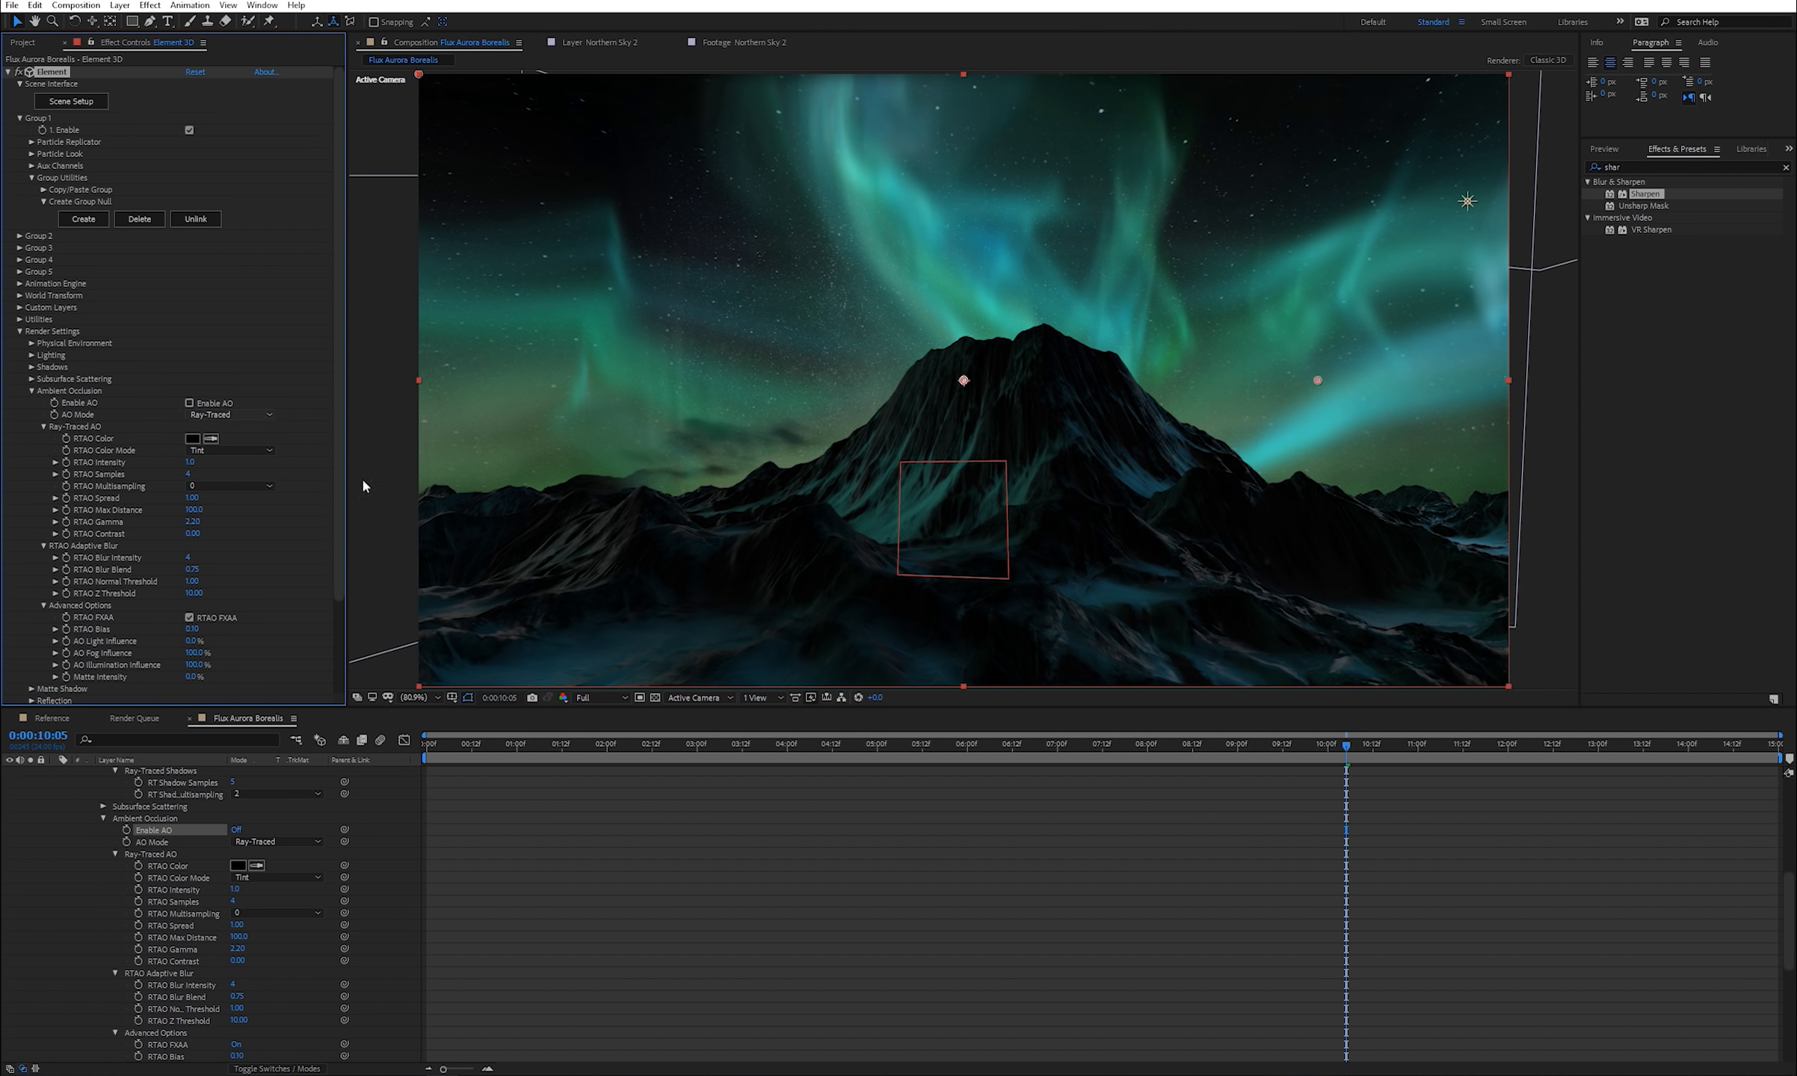
pyautogui.click(189, 404)
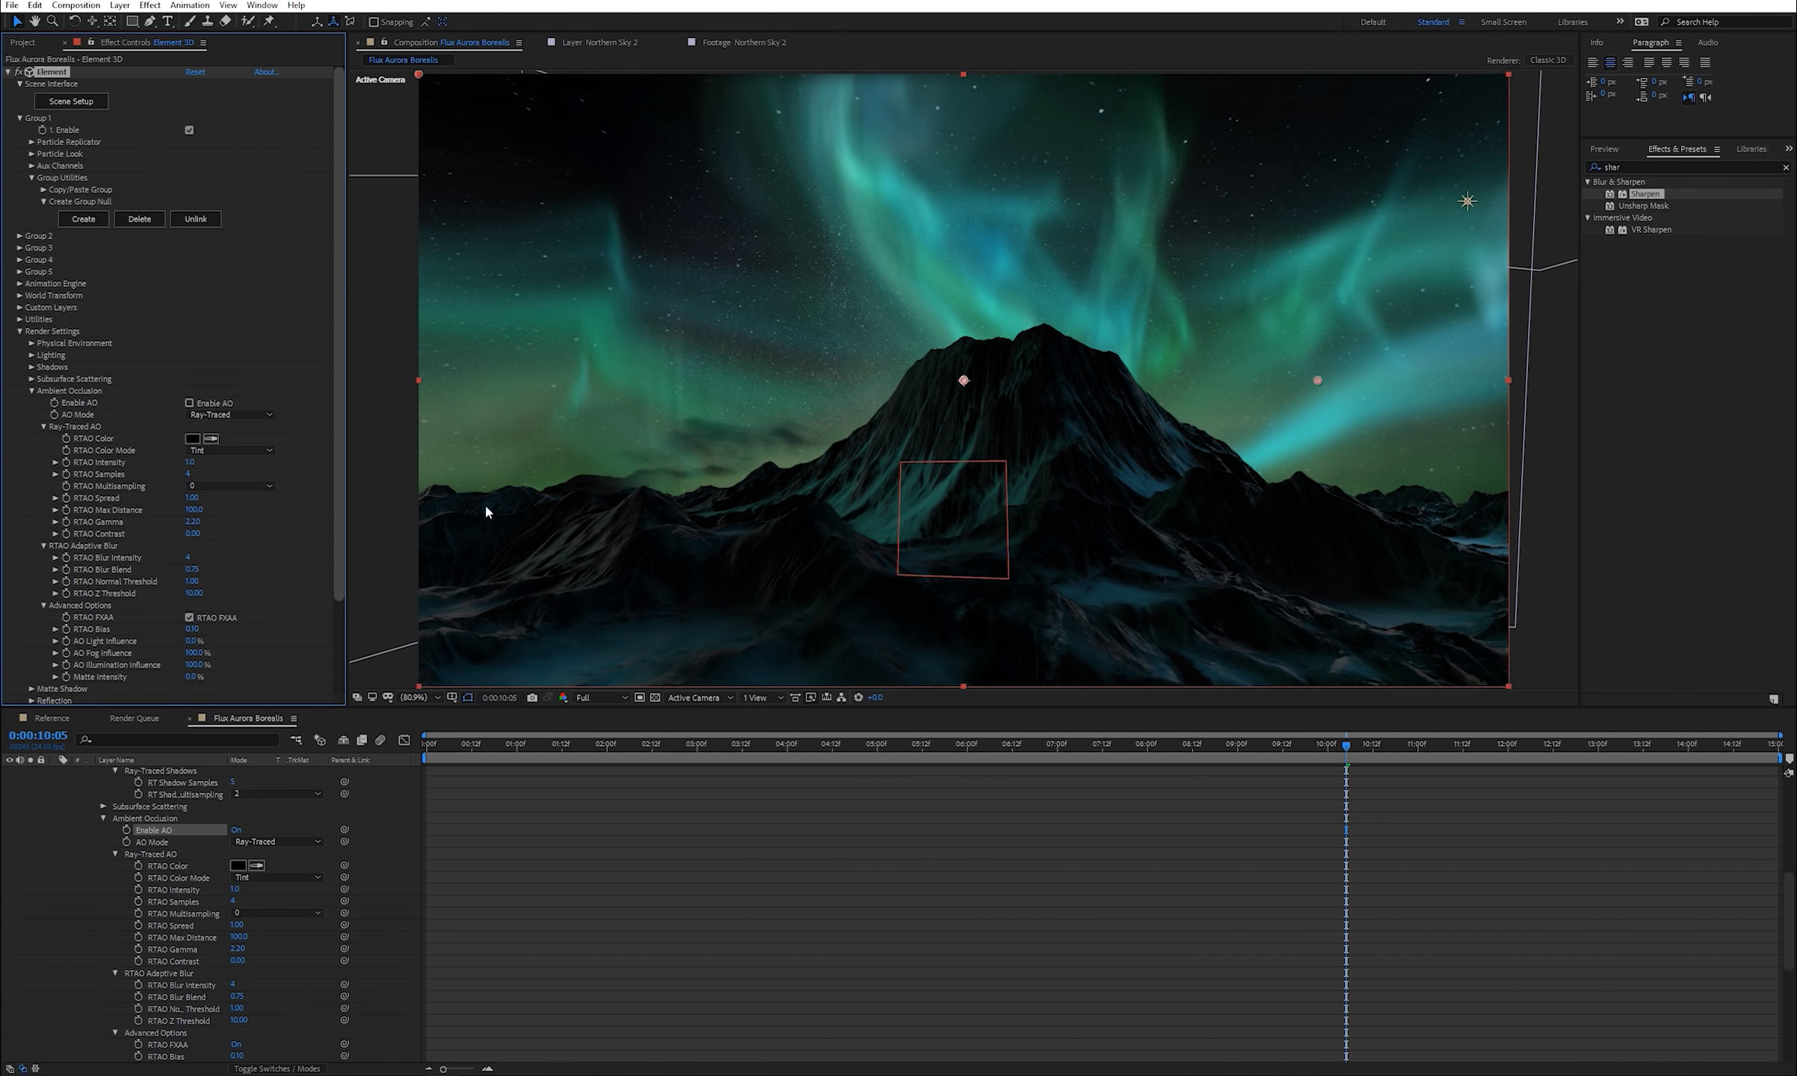
pyautogui.click(189, 403)
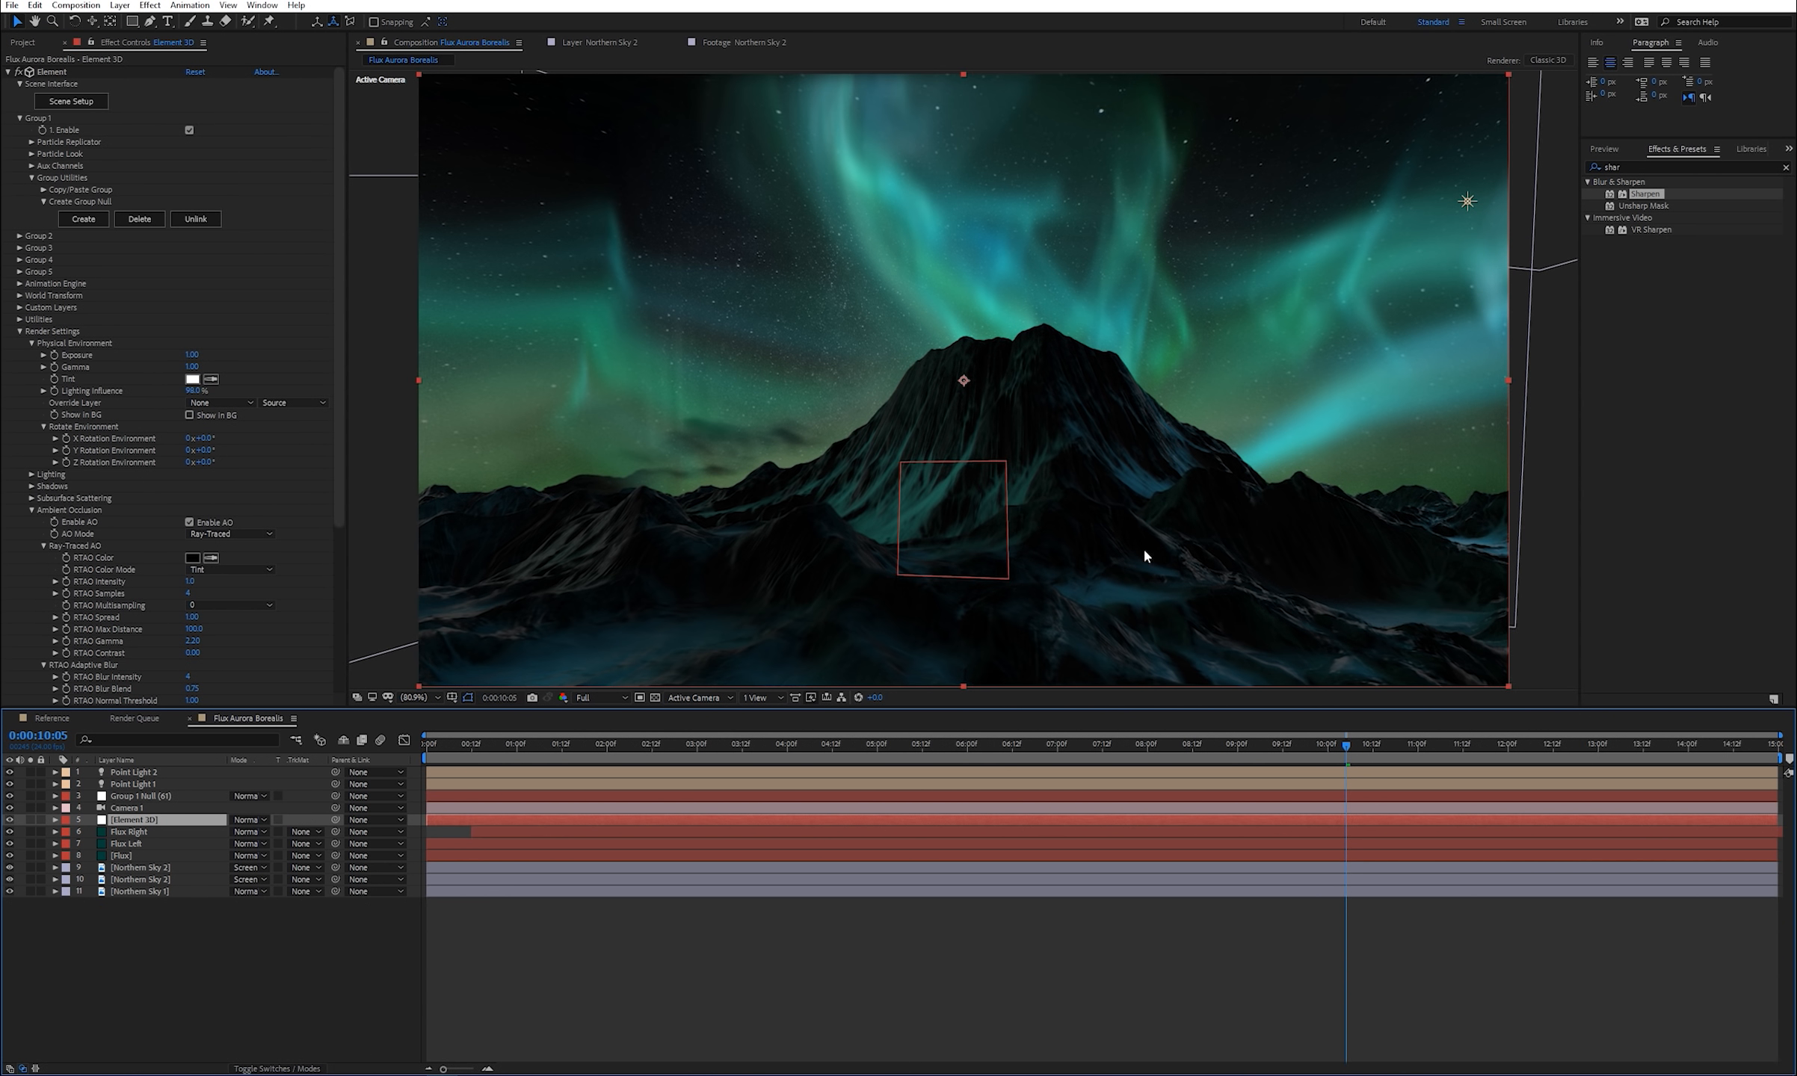
# - Rotate Element 3D's physical environment slightly on the X, Y and Z axes, with X Rotation at -7°
pyautogui.click(44, 427)
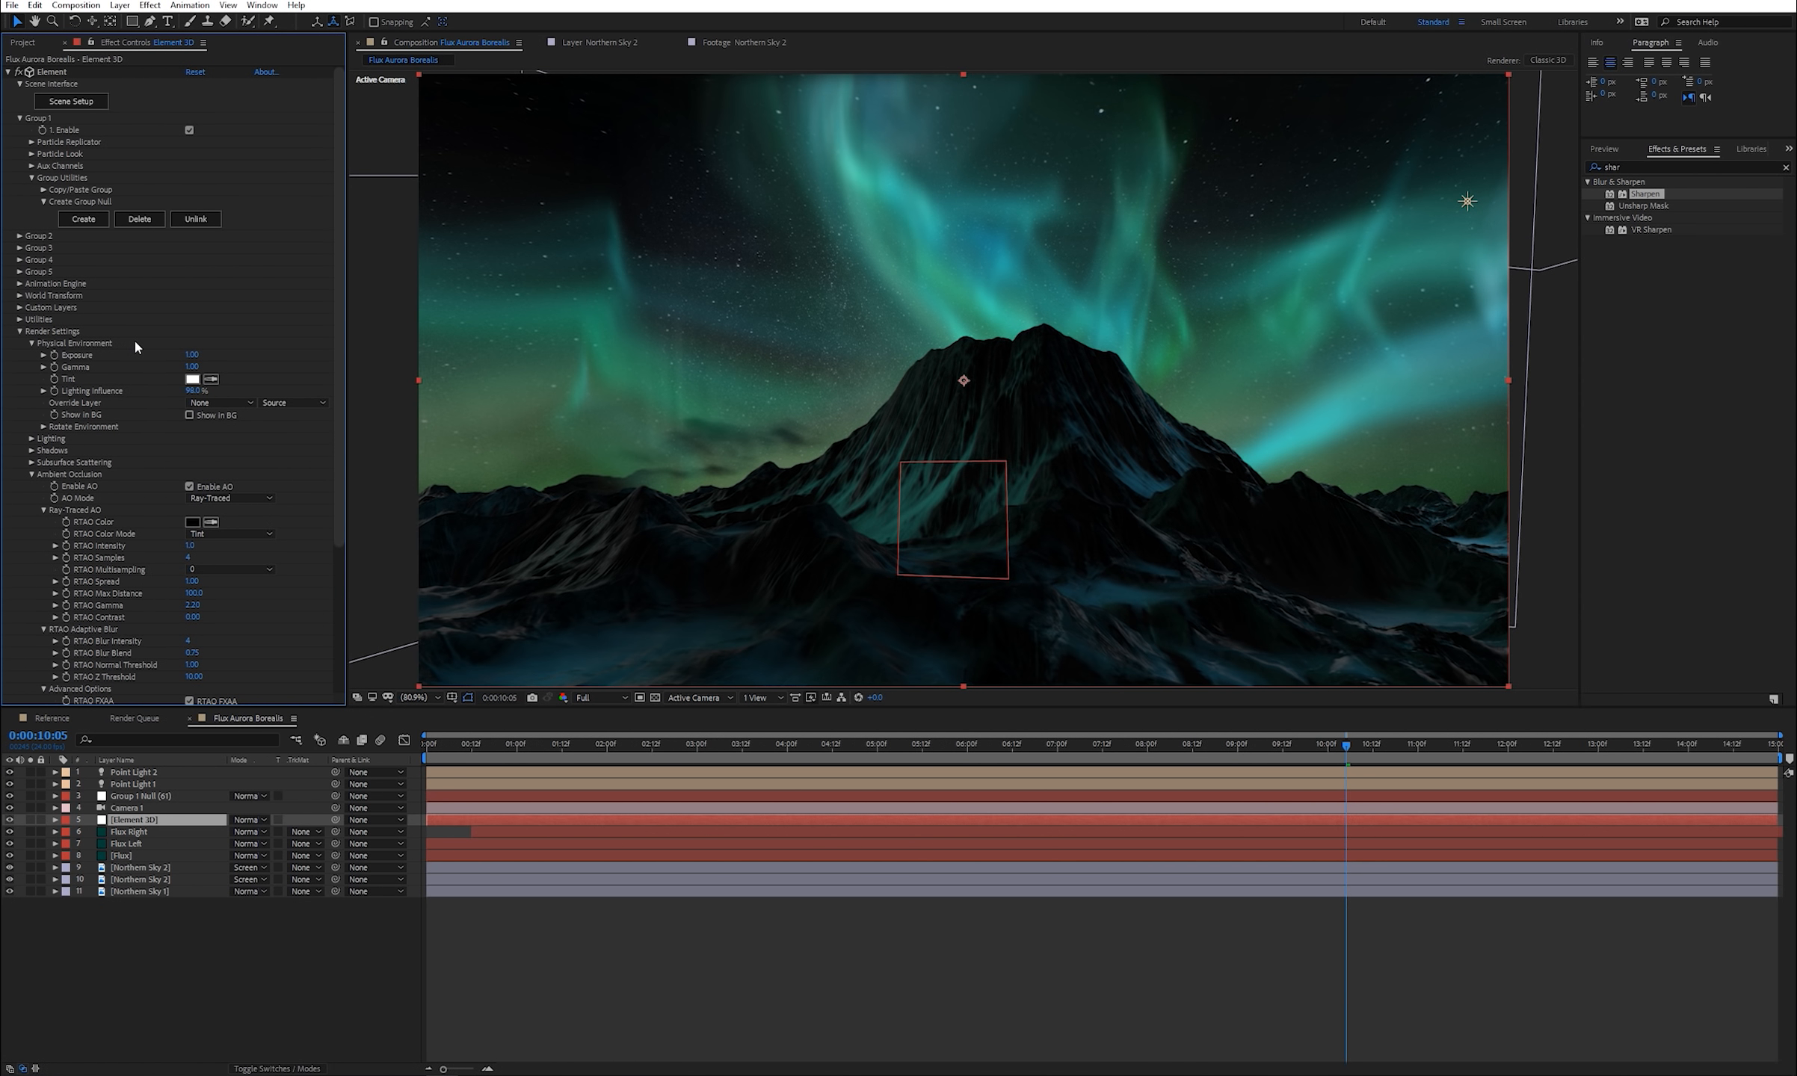
pyautogui.click(43, 426)
pyautogui.moveTo(204, 462); pyautogui.dragTo(221, 458)
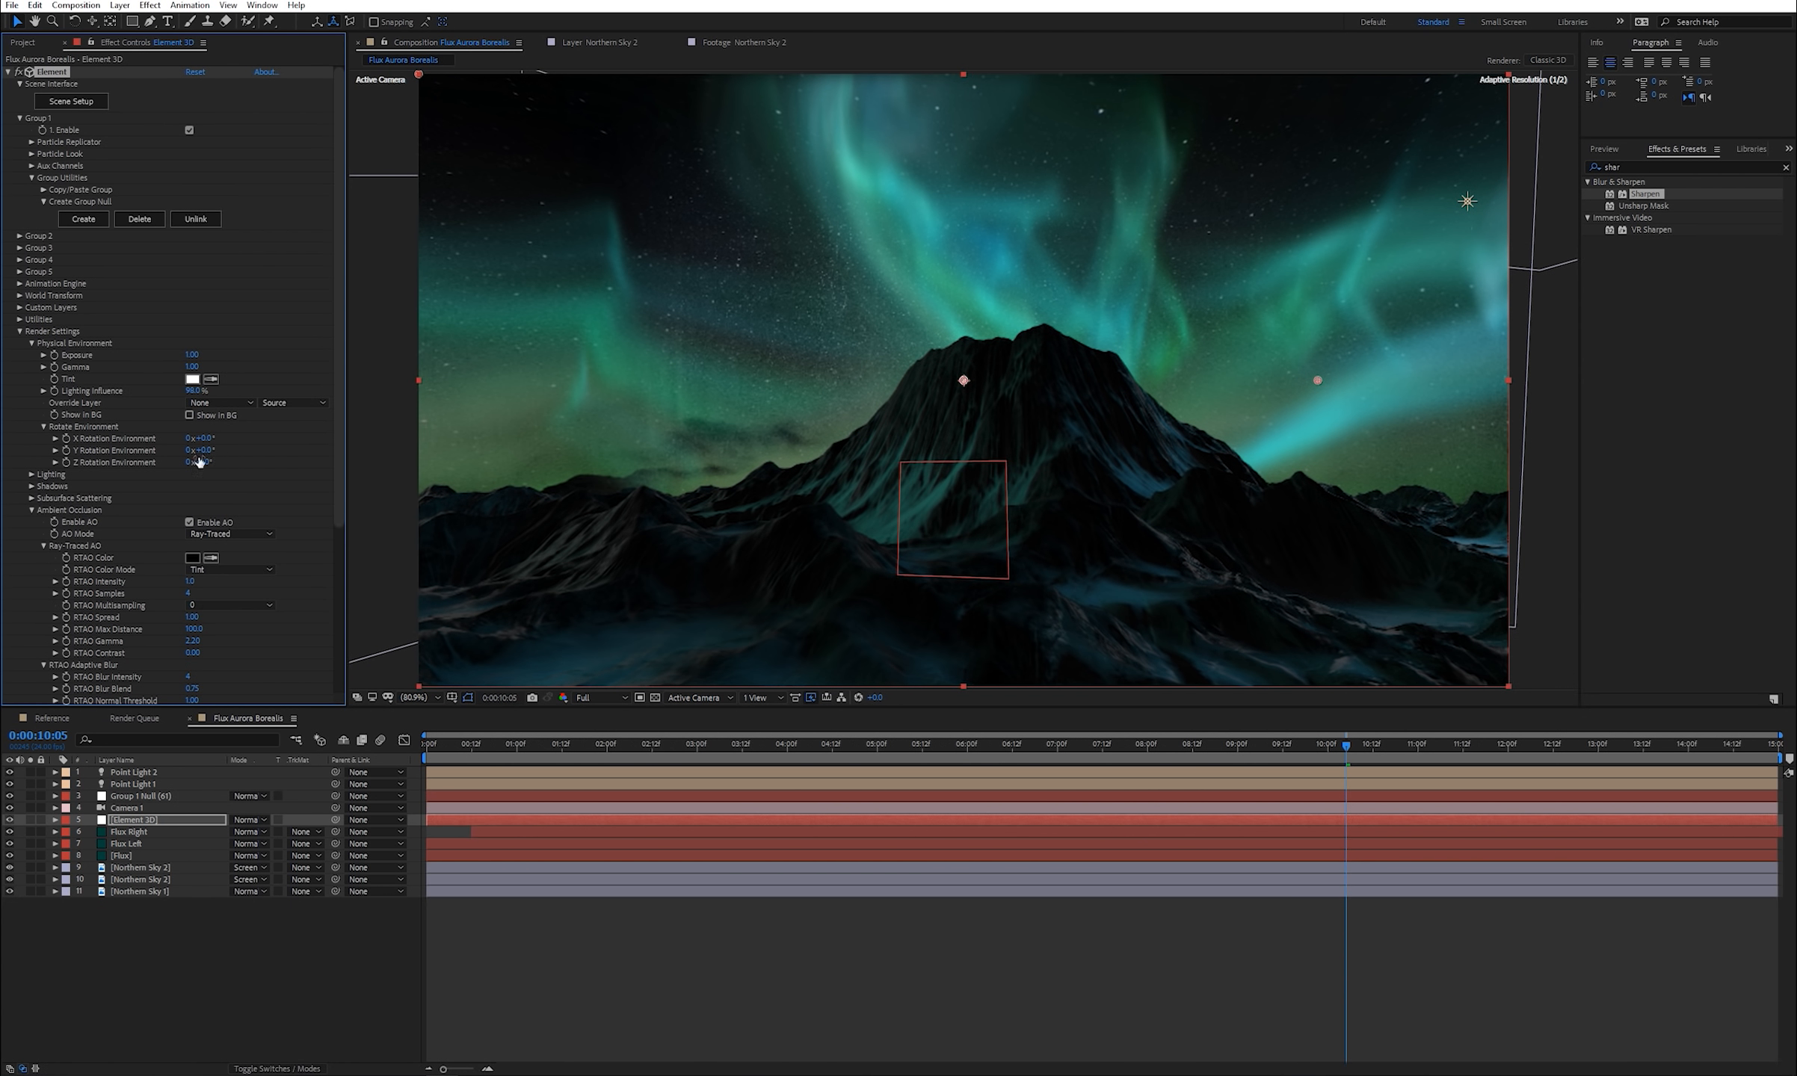
pyautogui.moveTo(199, 461); pyautogui.dragTo(196, 439)
pyautogui.scroll(3, 1277, 650)
pyautogui.moveTo(1187, 562); pyautogui.dragTo(1125, 556)
pyautogui.scroll(-1, 1082, 521)
# - Tint Element 3D's physical environment light blue and check the mountain's colour
pyautogui.click(193, 379)
pyautogui.press('Escape')
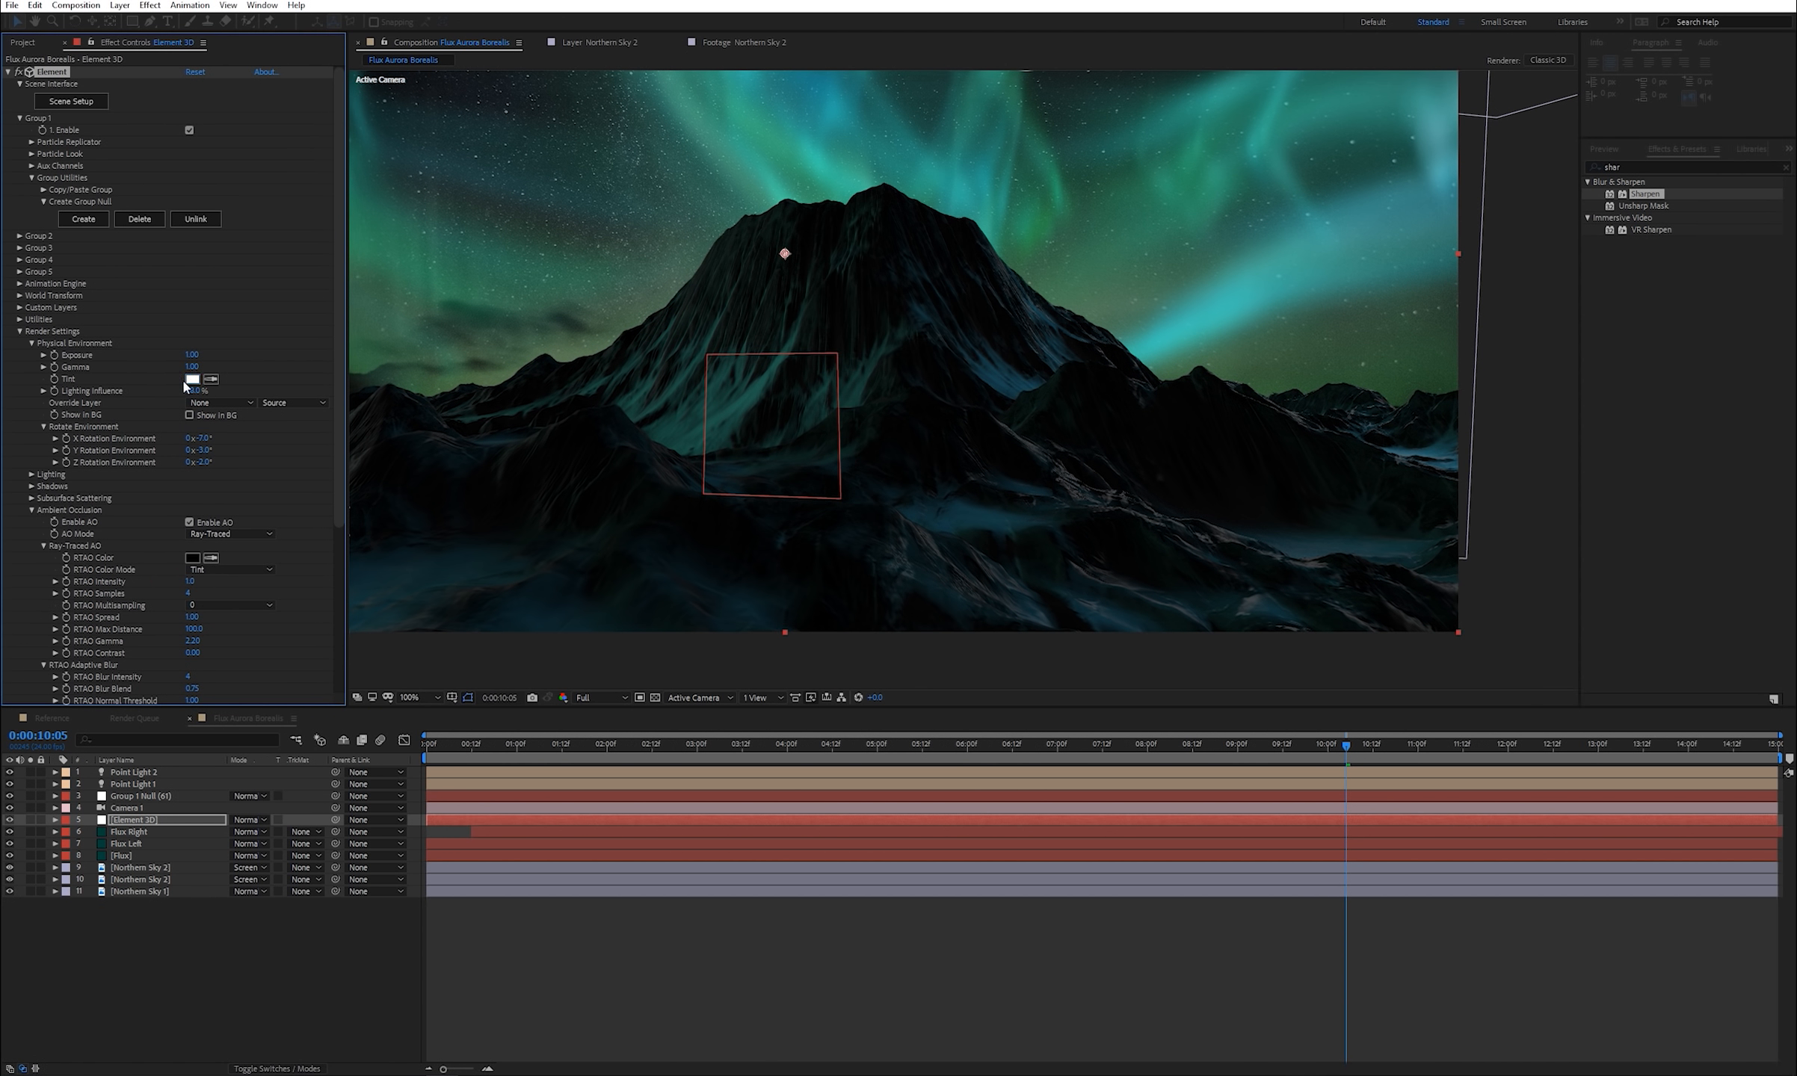
pyautogui.click(192, 380)
pyautogui.moveTo(749, 189); pyautogui.dragTo(808, 163)
pyautogui.click(905, 278)
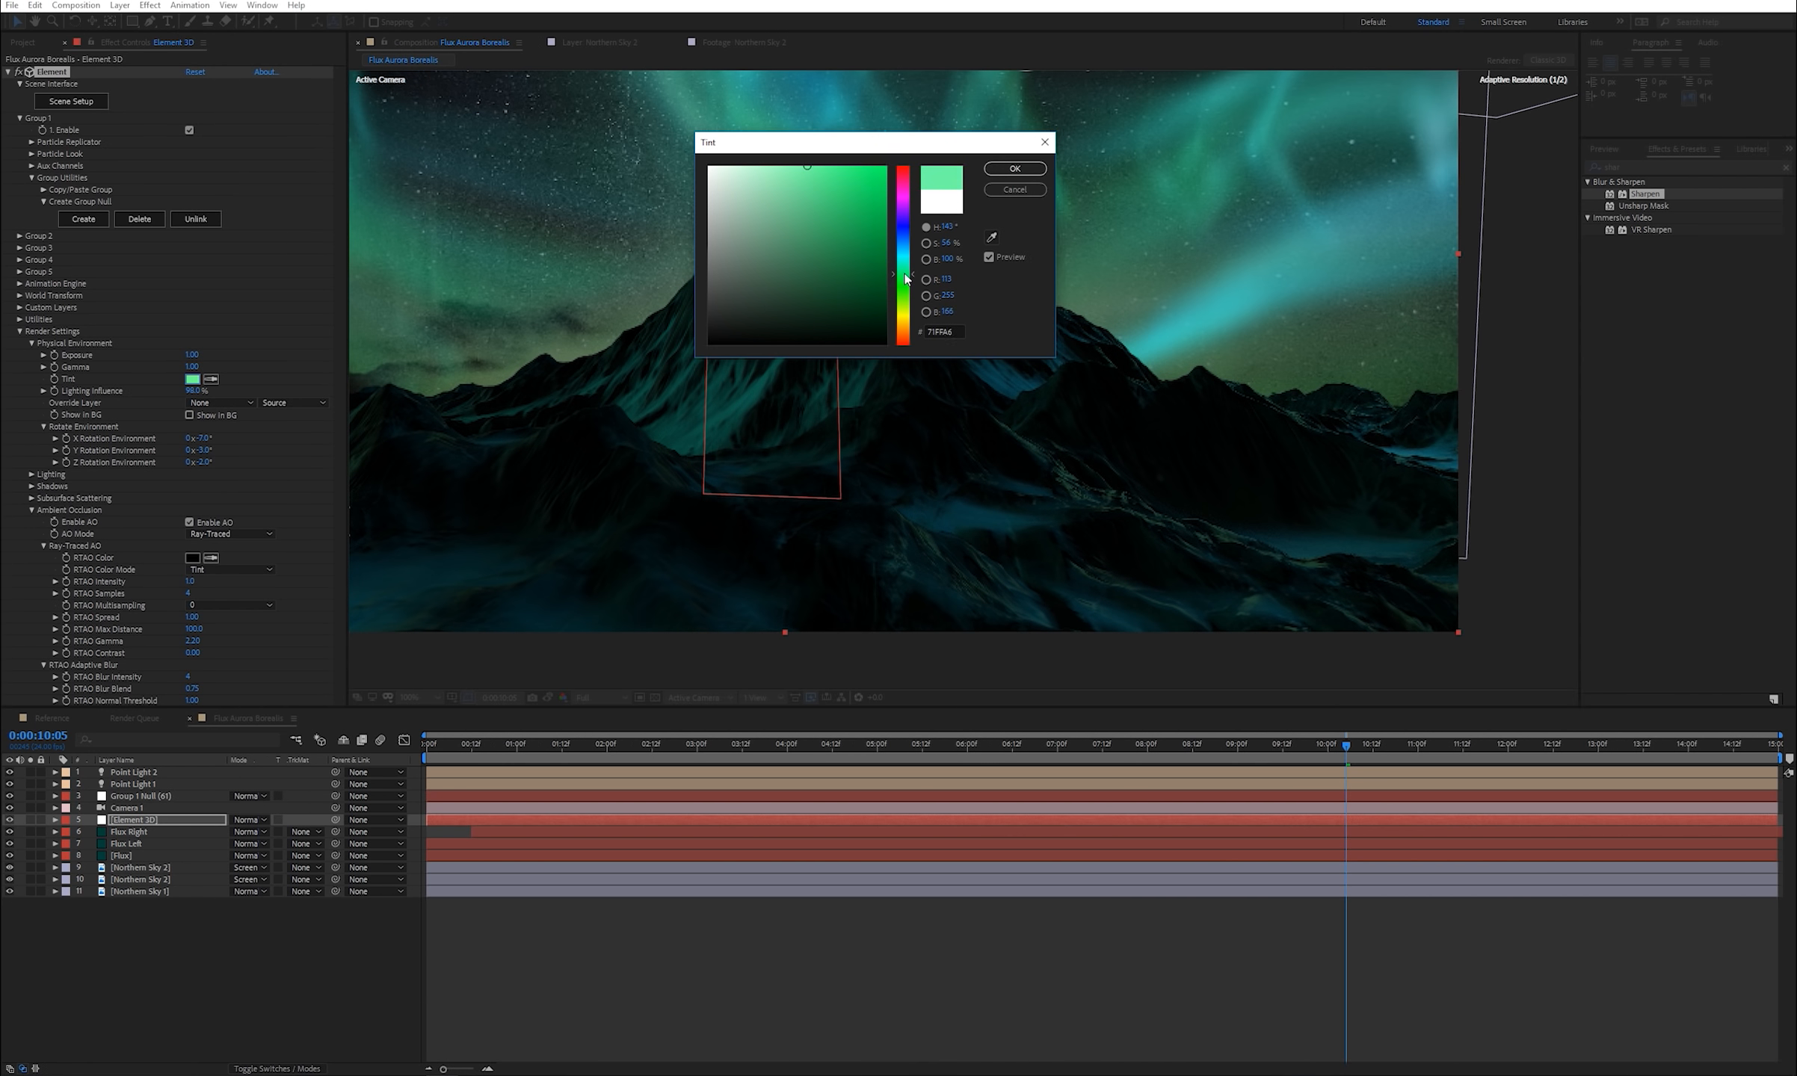
pyautogui.moveTo(904, 274); pyautogui.dragTo(912, 255)
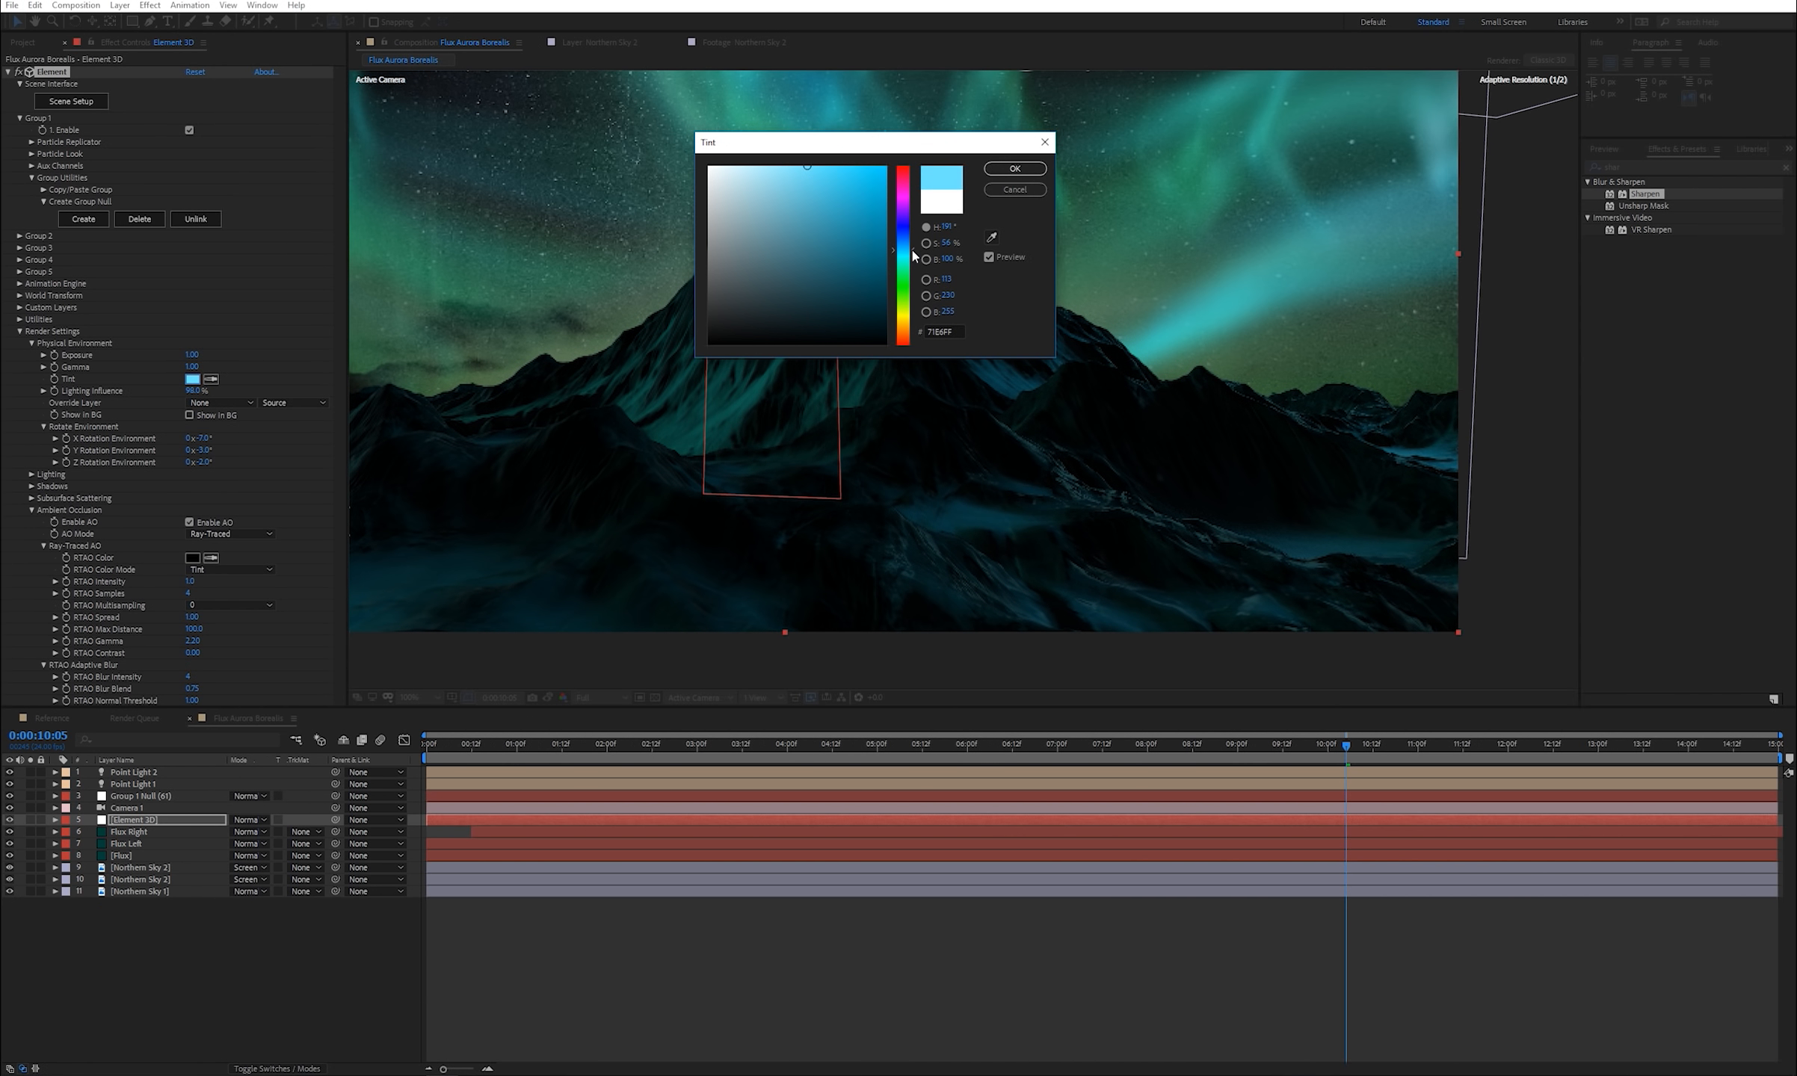
pyautogui.click(1014, 168)
pyautogui.scroll(-2, 1156, 521)
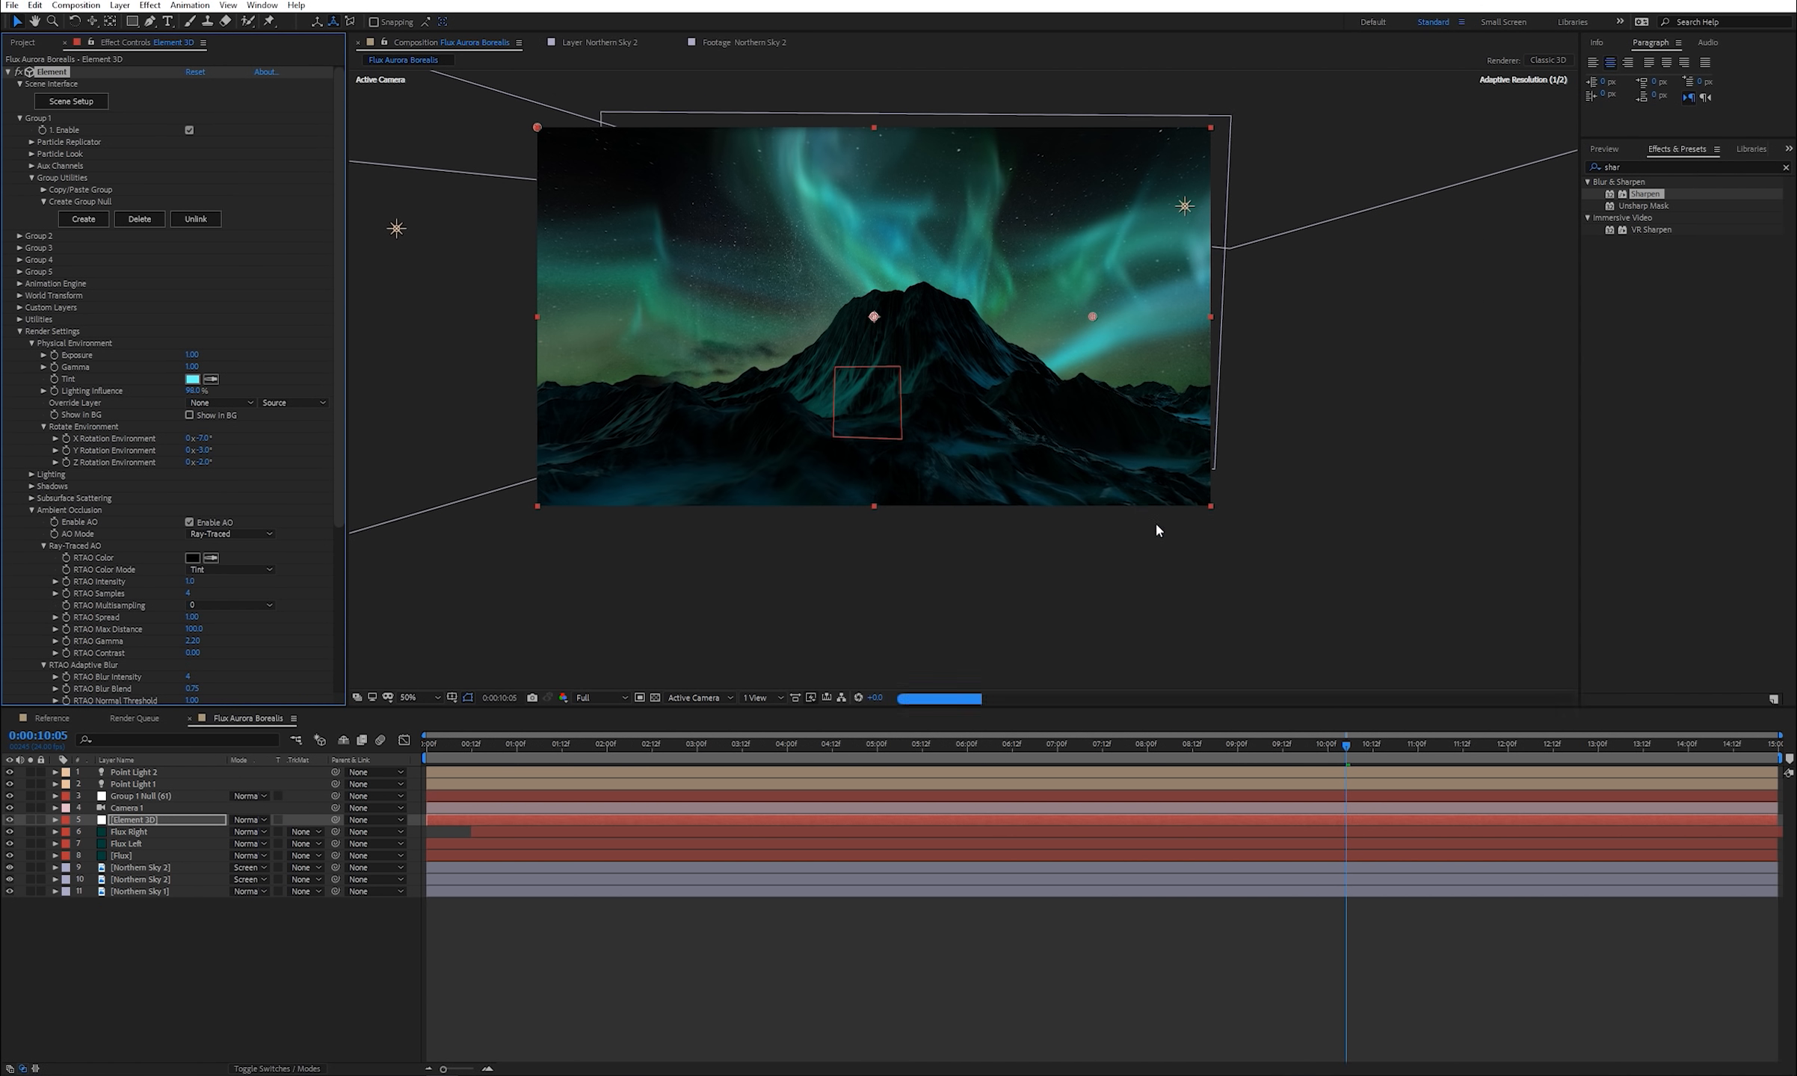
pyautogui.scroll(2, 1077, 438)
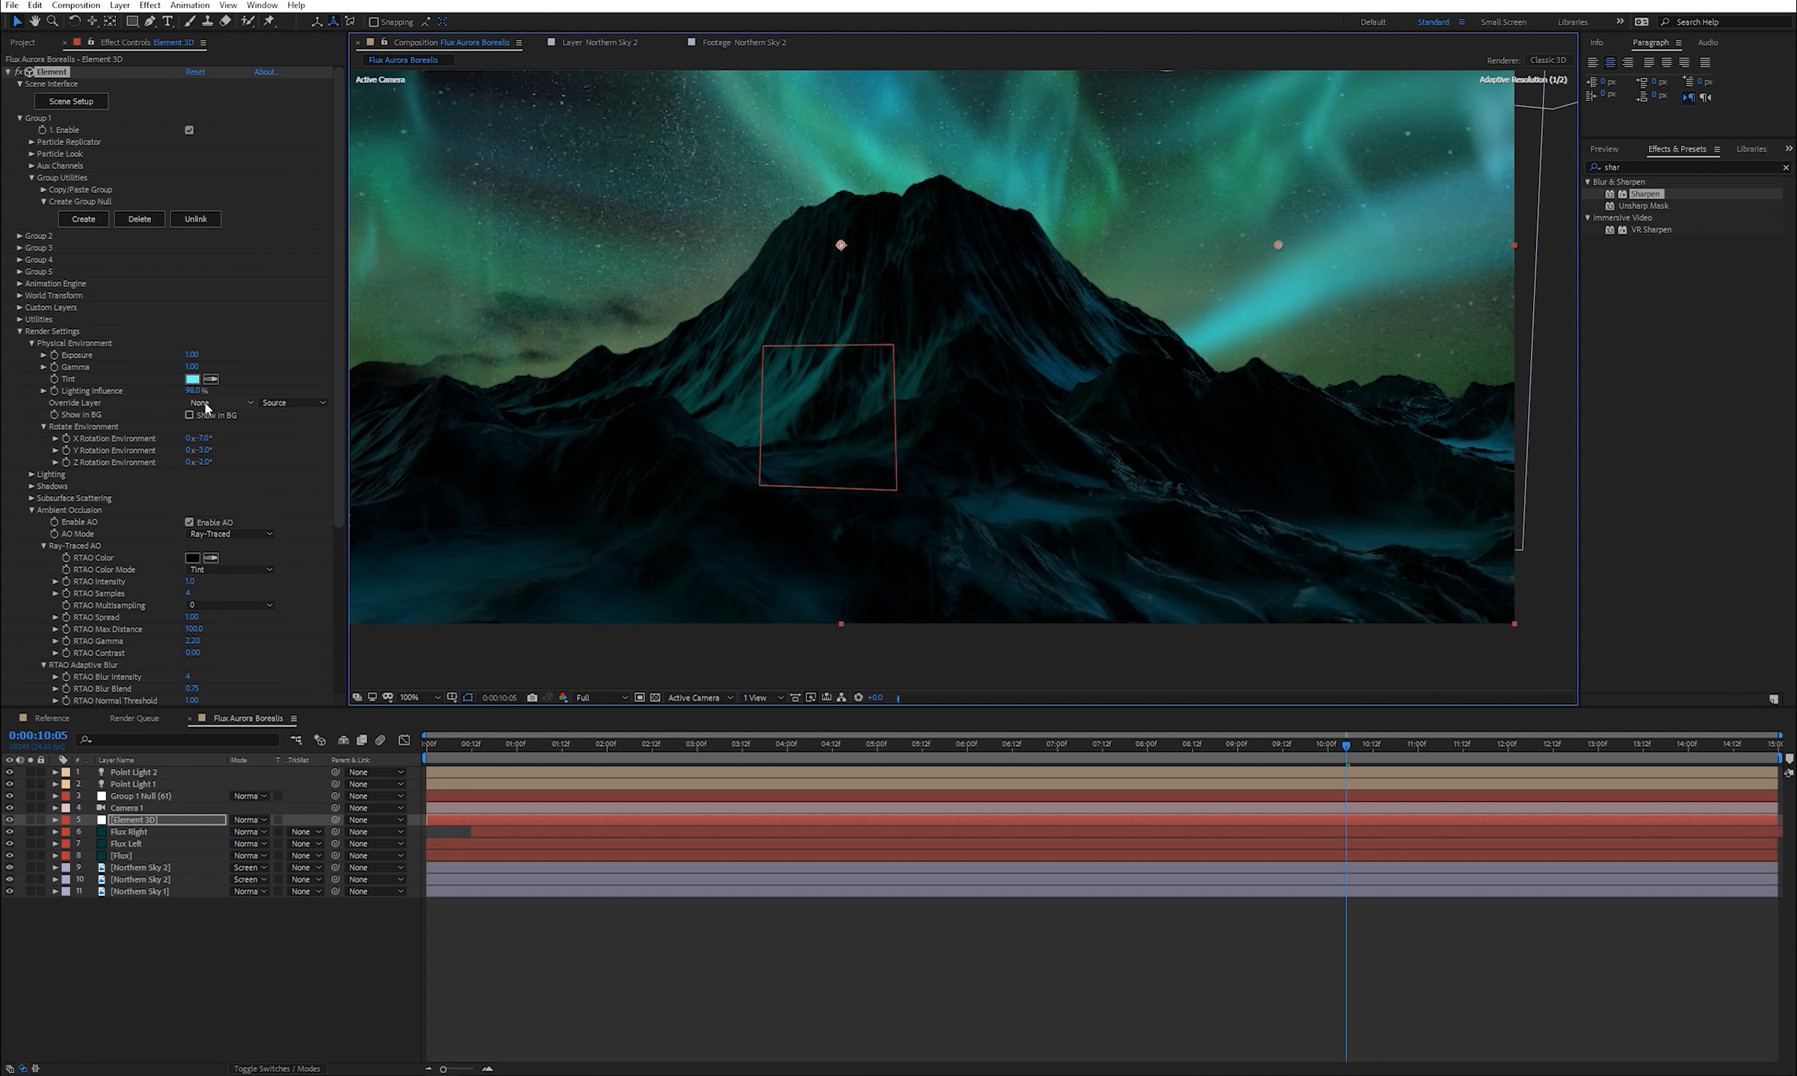
# - Lower the physical environment's Lighting Influence and shift its tint to mint green
pyautogui.moveTo(195, 391); pyautogui.dragTo(193, 390)
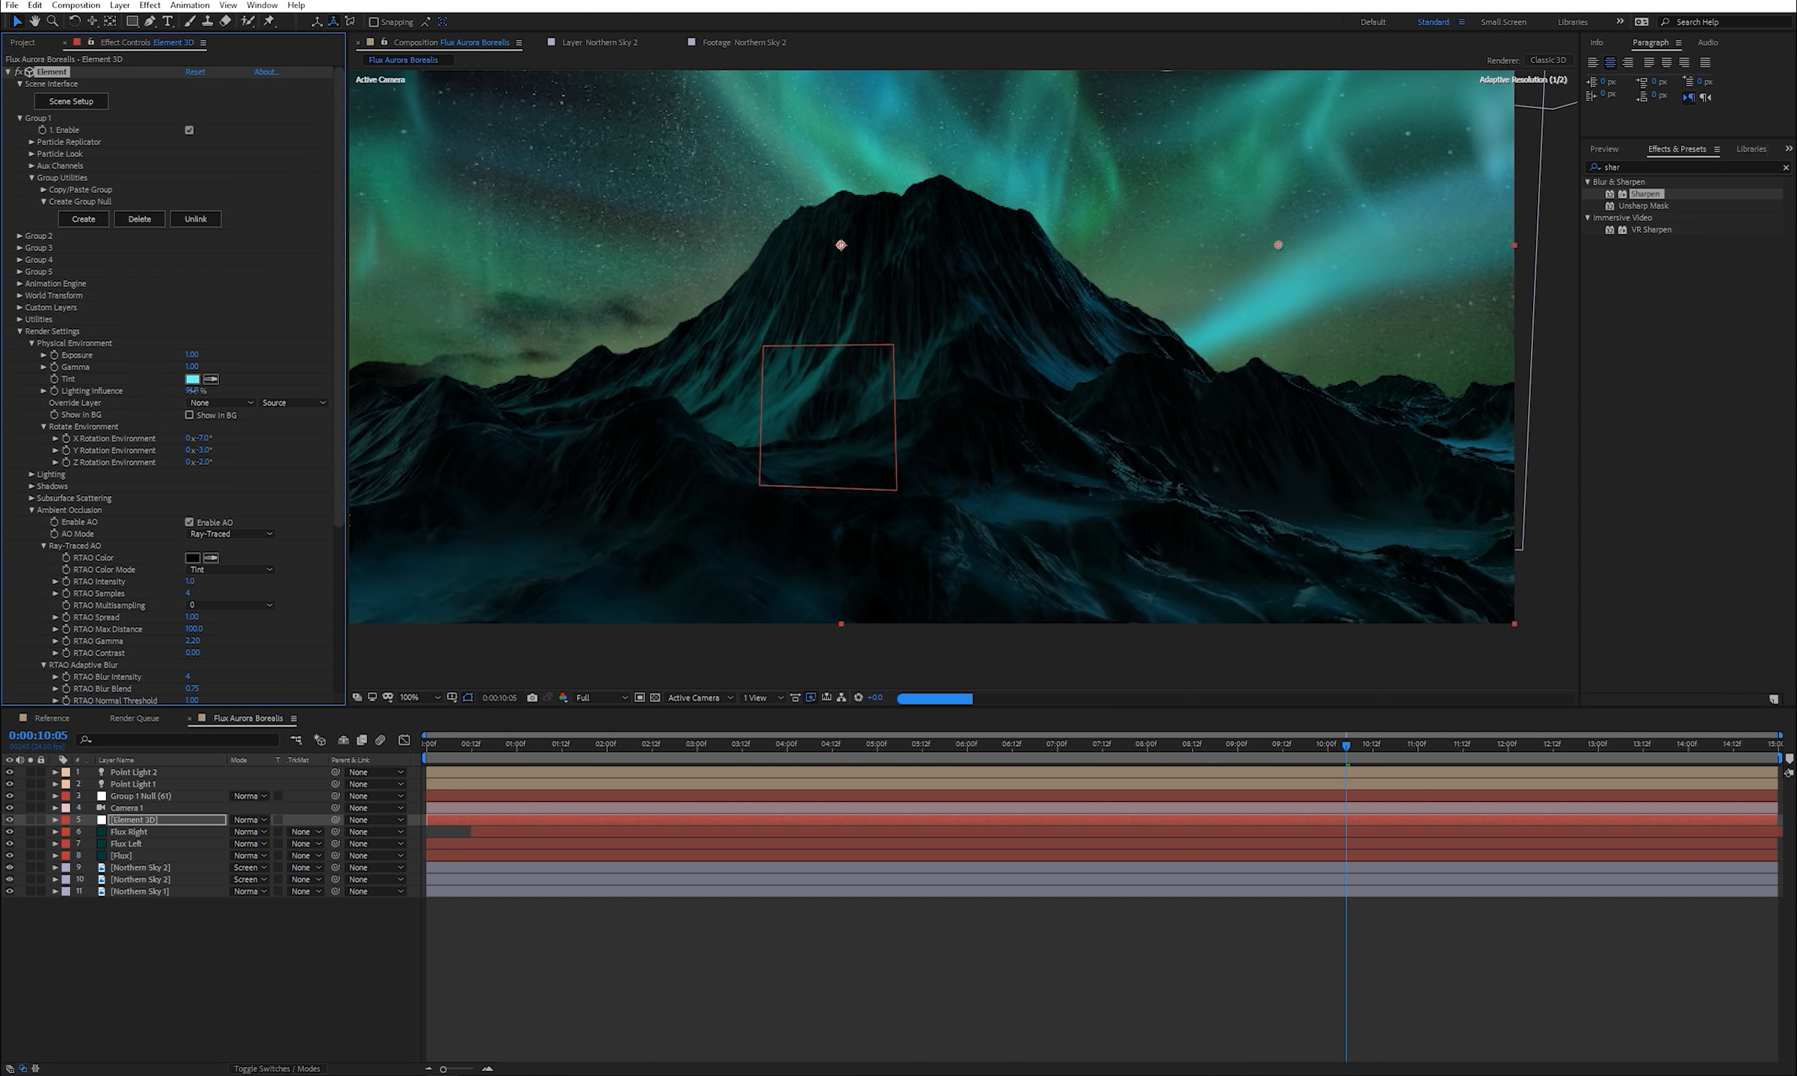
pyautogui.click(192, 379)
pyautogui.moveTo(901, 256); pyautogui.dragTo(901, 288)
pyautogui.click(1009, 169)
pyautogui.scroll(-2, 1082, 446)
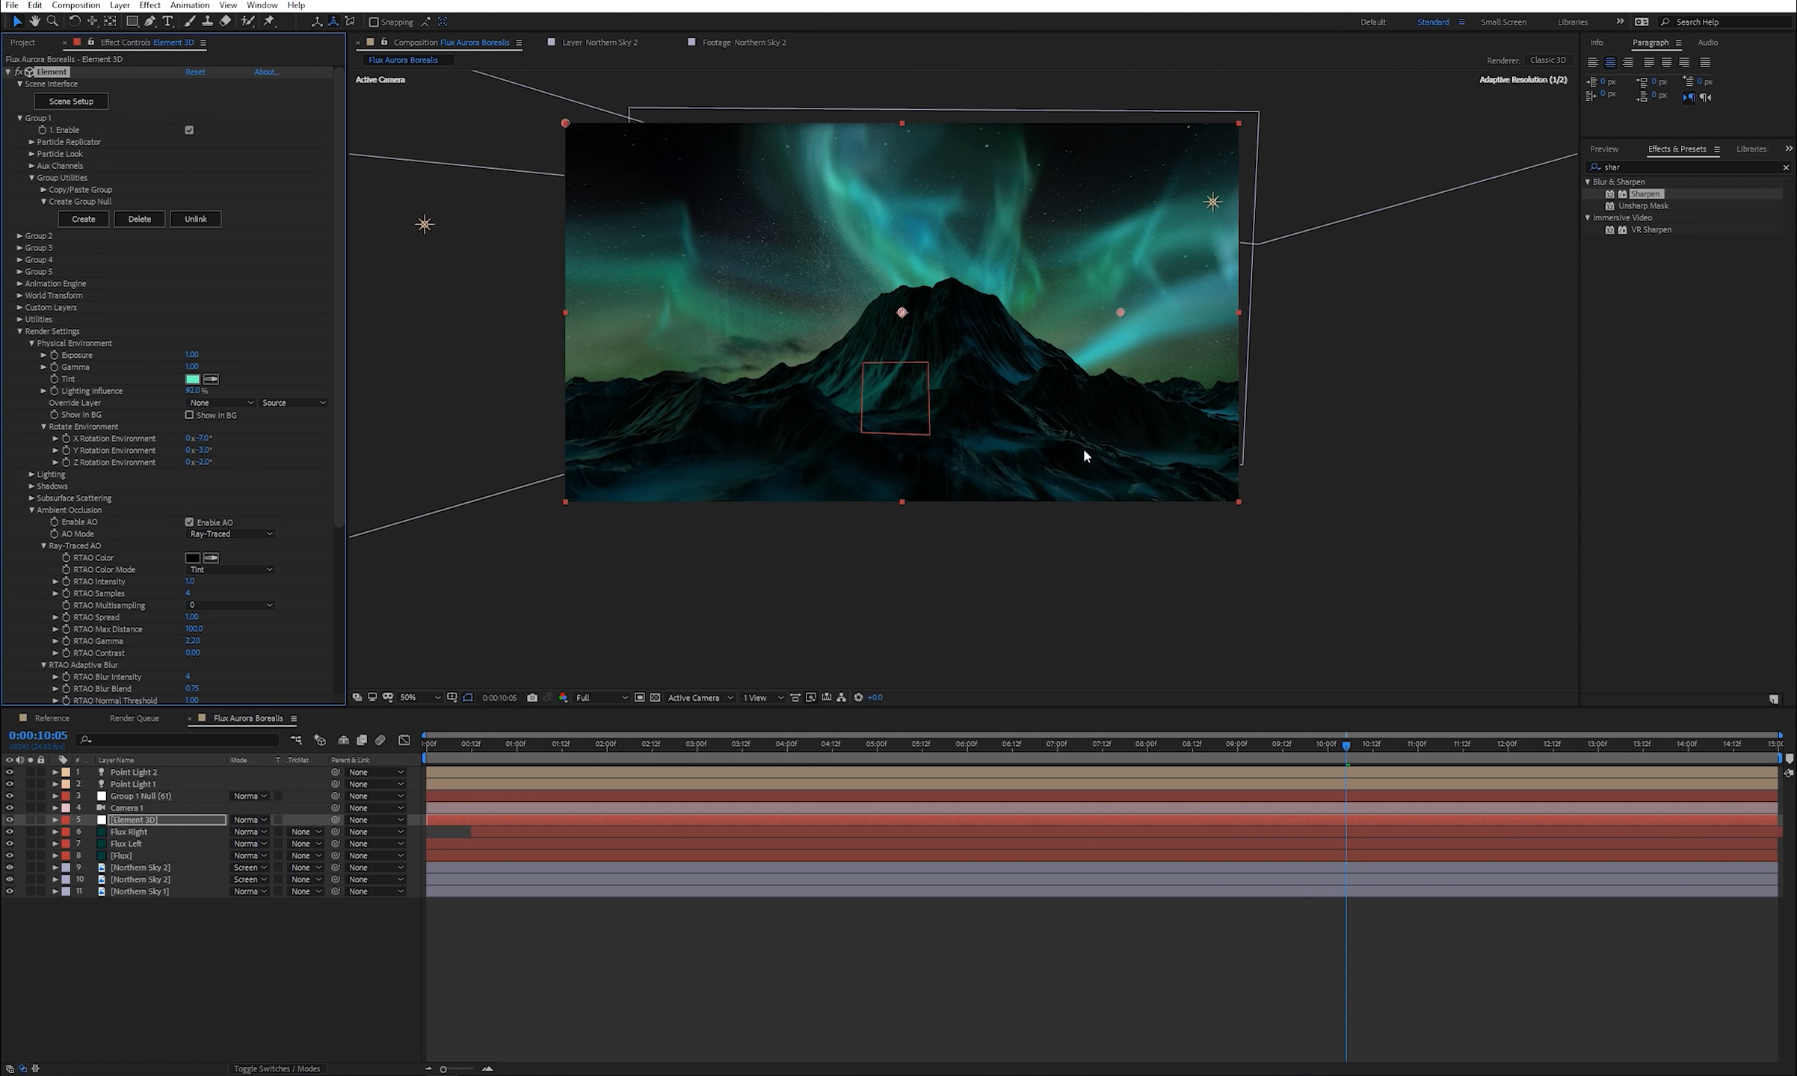
# - Desaturate the physical environment's tint to a near-white shade of green
pyautogui.scroll(1, 1083, 450)
pyautogui.click(192, 380)
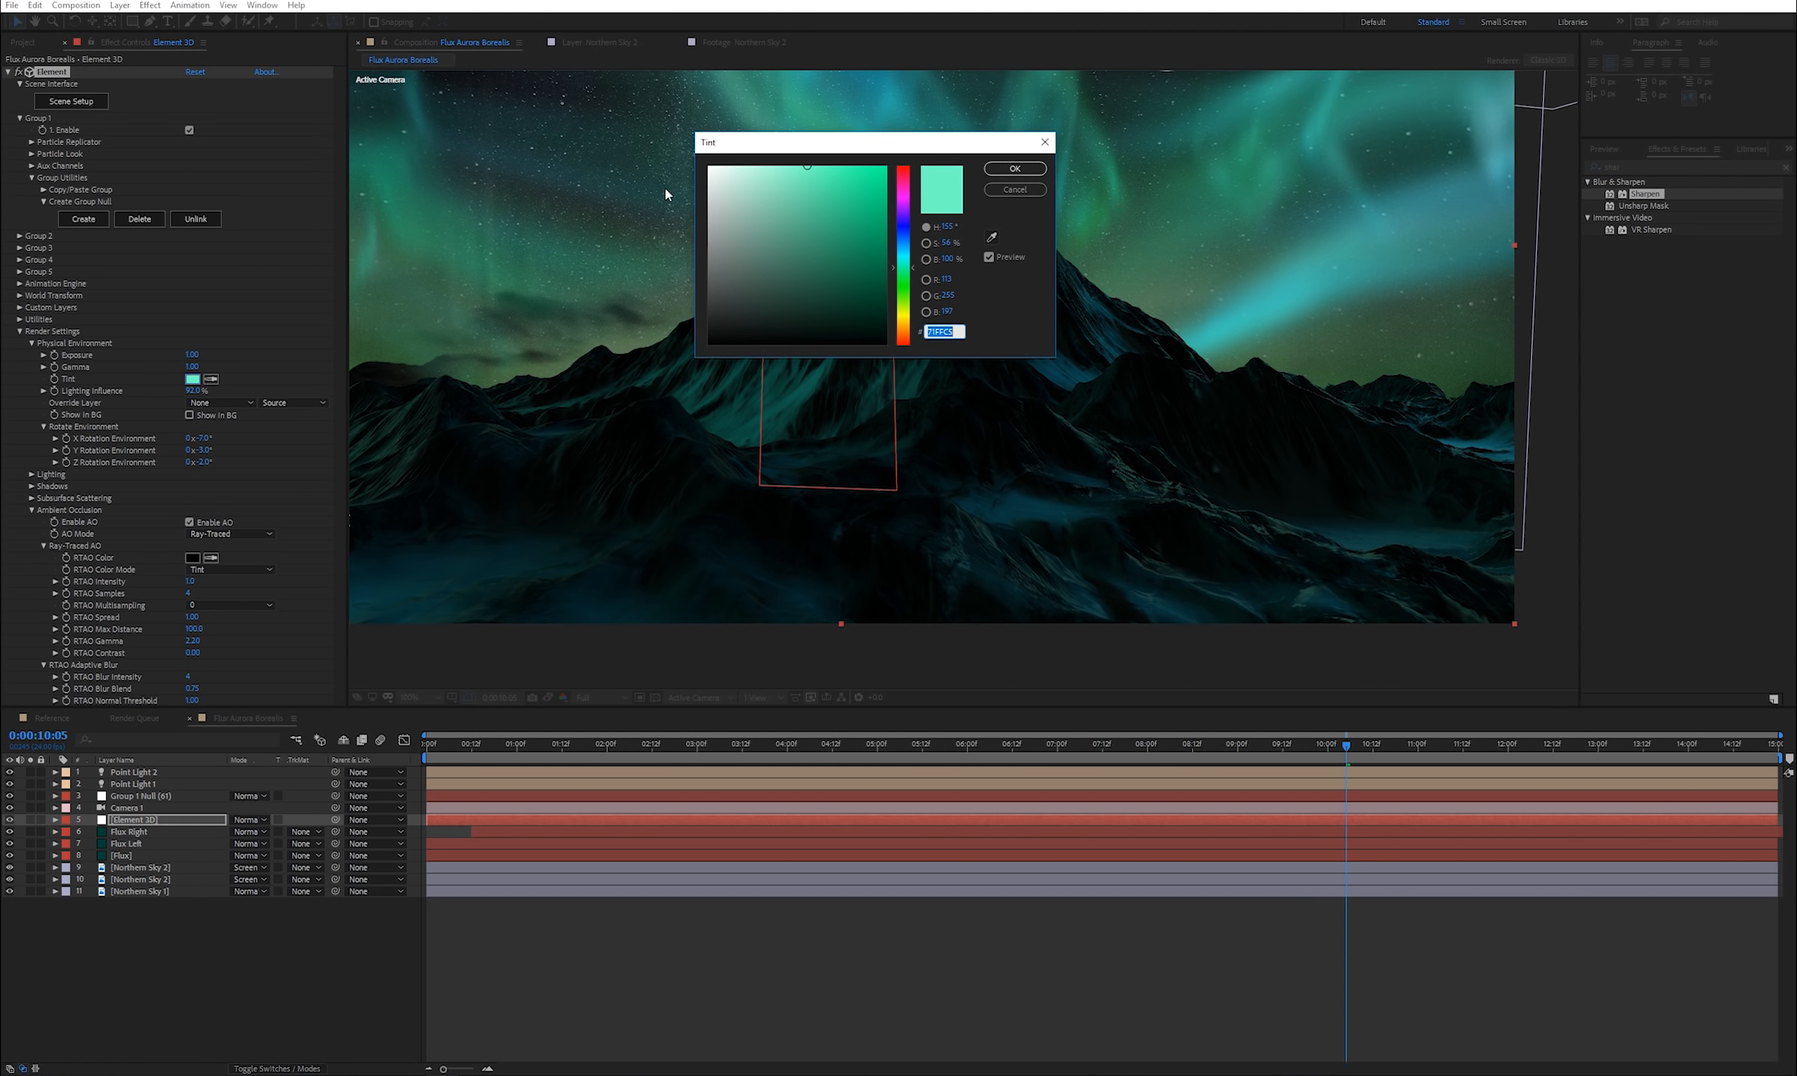
pyautogui.moveTo(721, 182); pyautogui.dragTo(732, 166)
pyautogui.click(1013, 168)
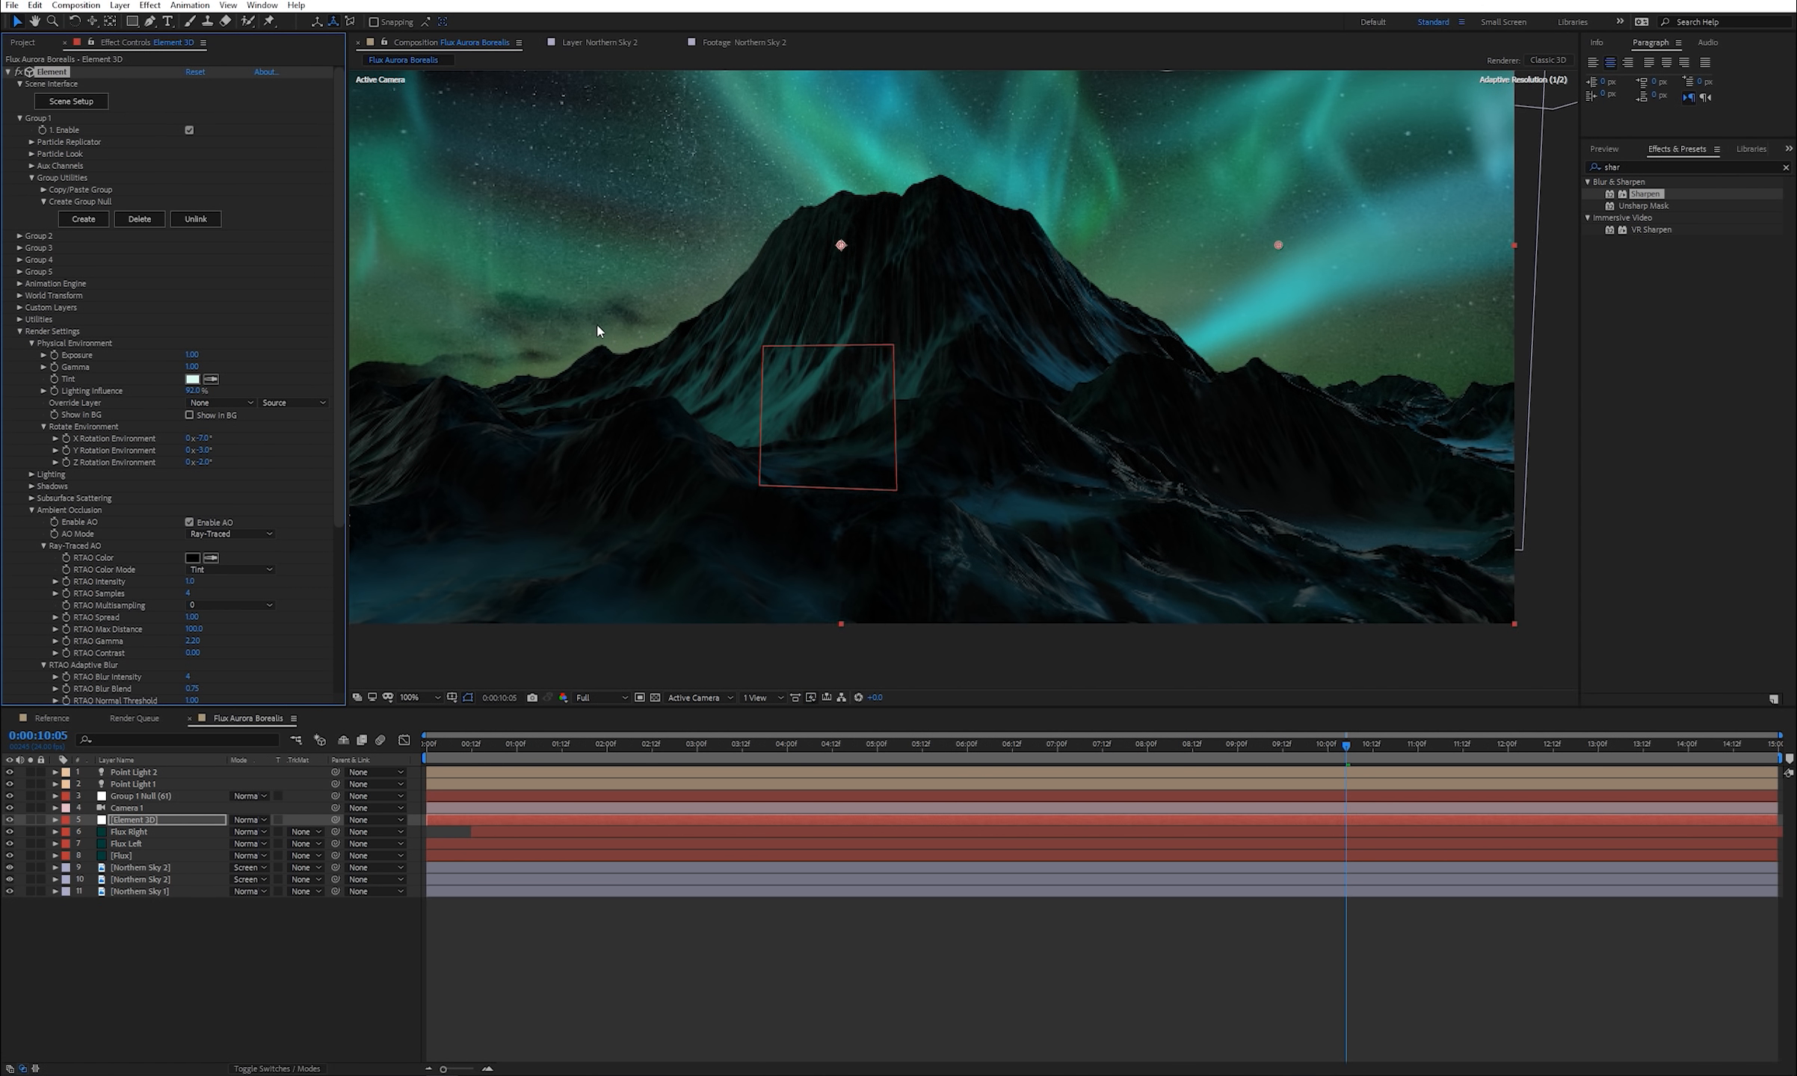
pyautogui.moveTo(643, 320); pyautogui.dragTo(693, 328)
# - Set the physical environment's Lighting Influence to 98%
pyautogui.click(194, 391)
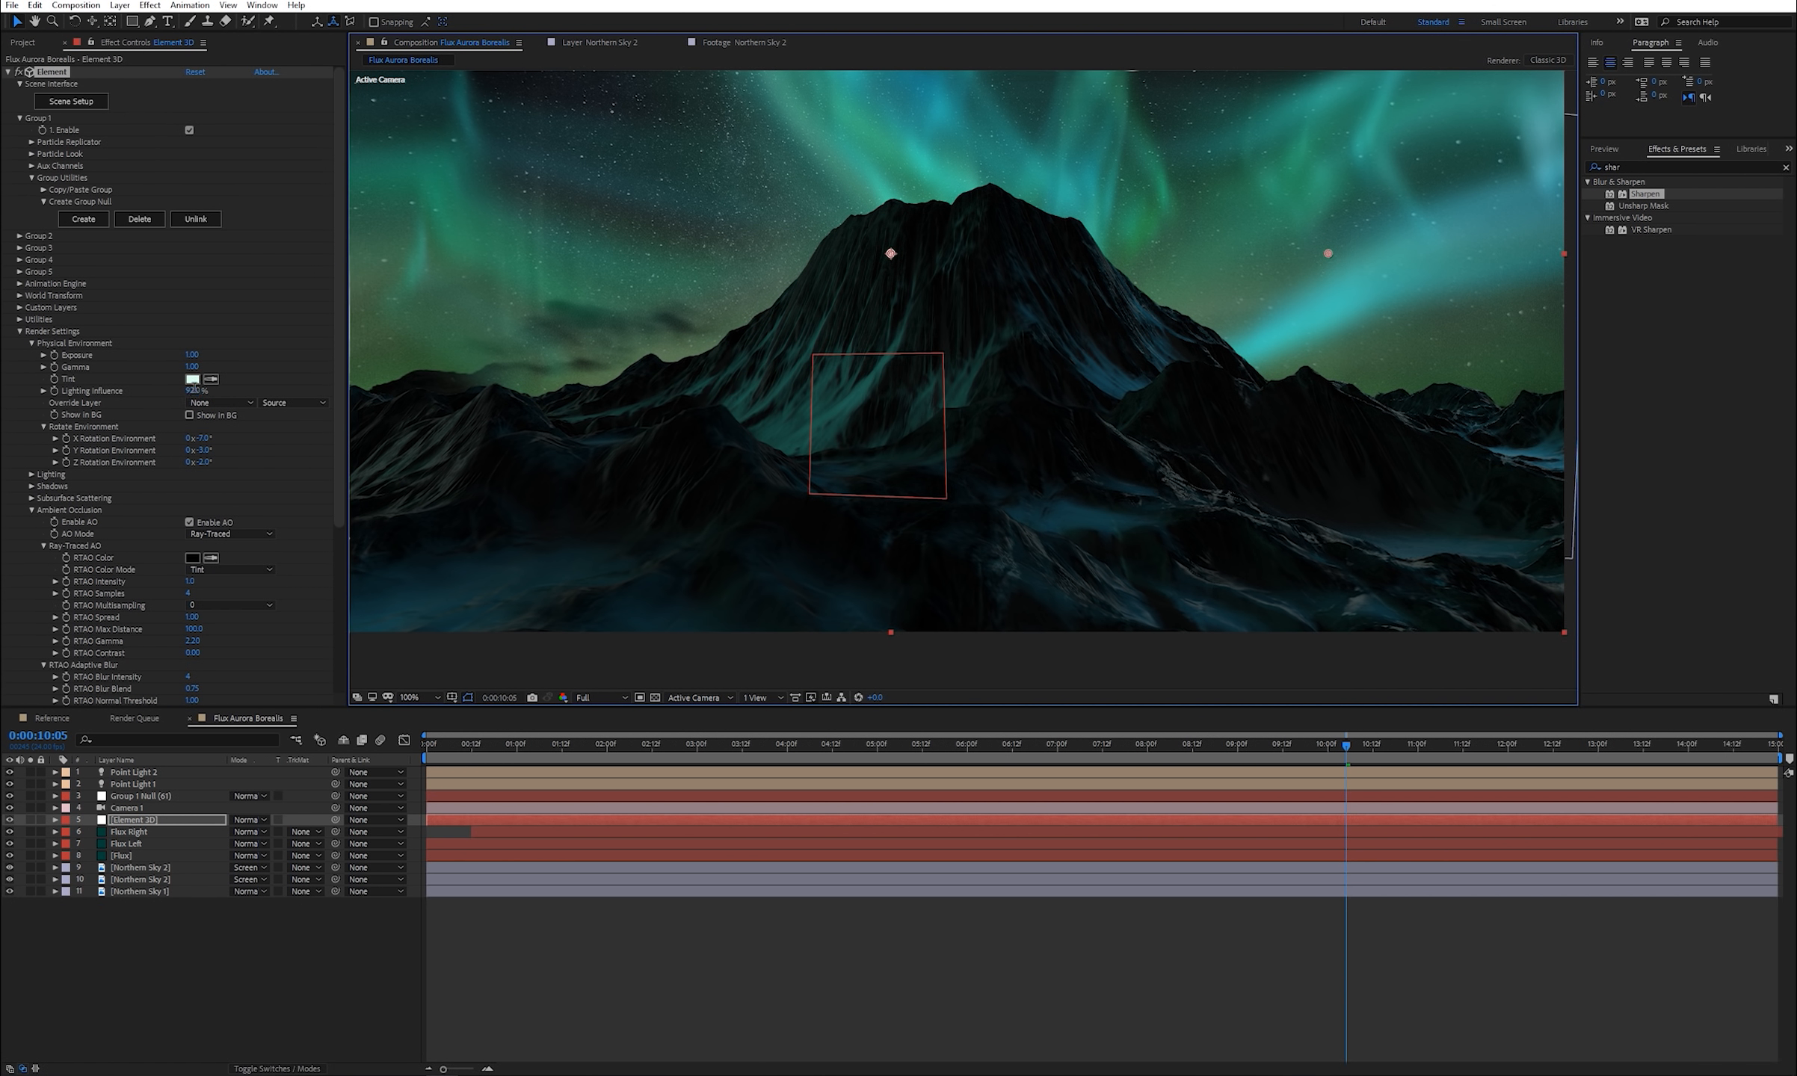
pyautogui.write('98')
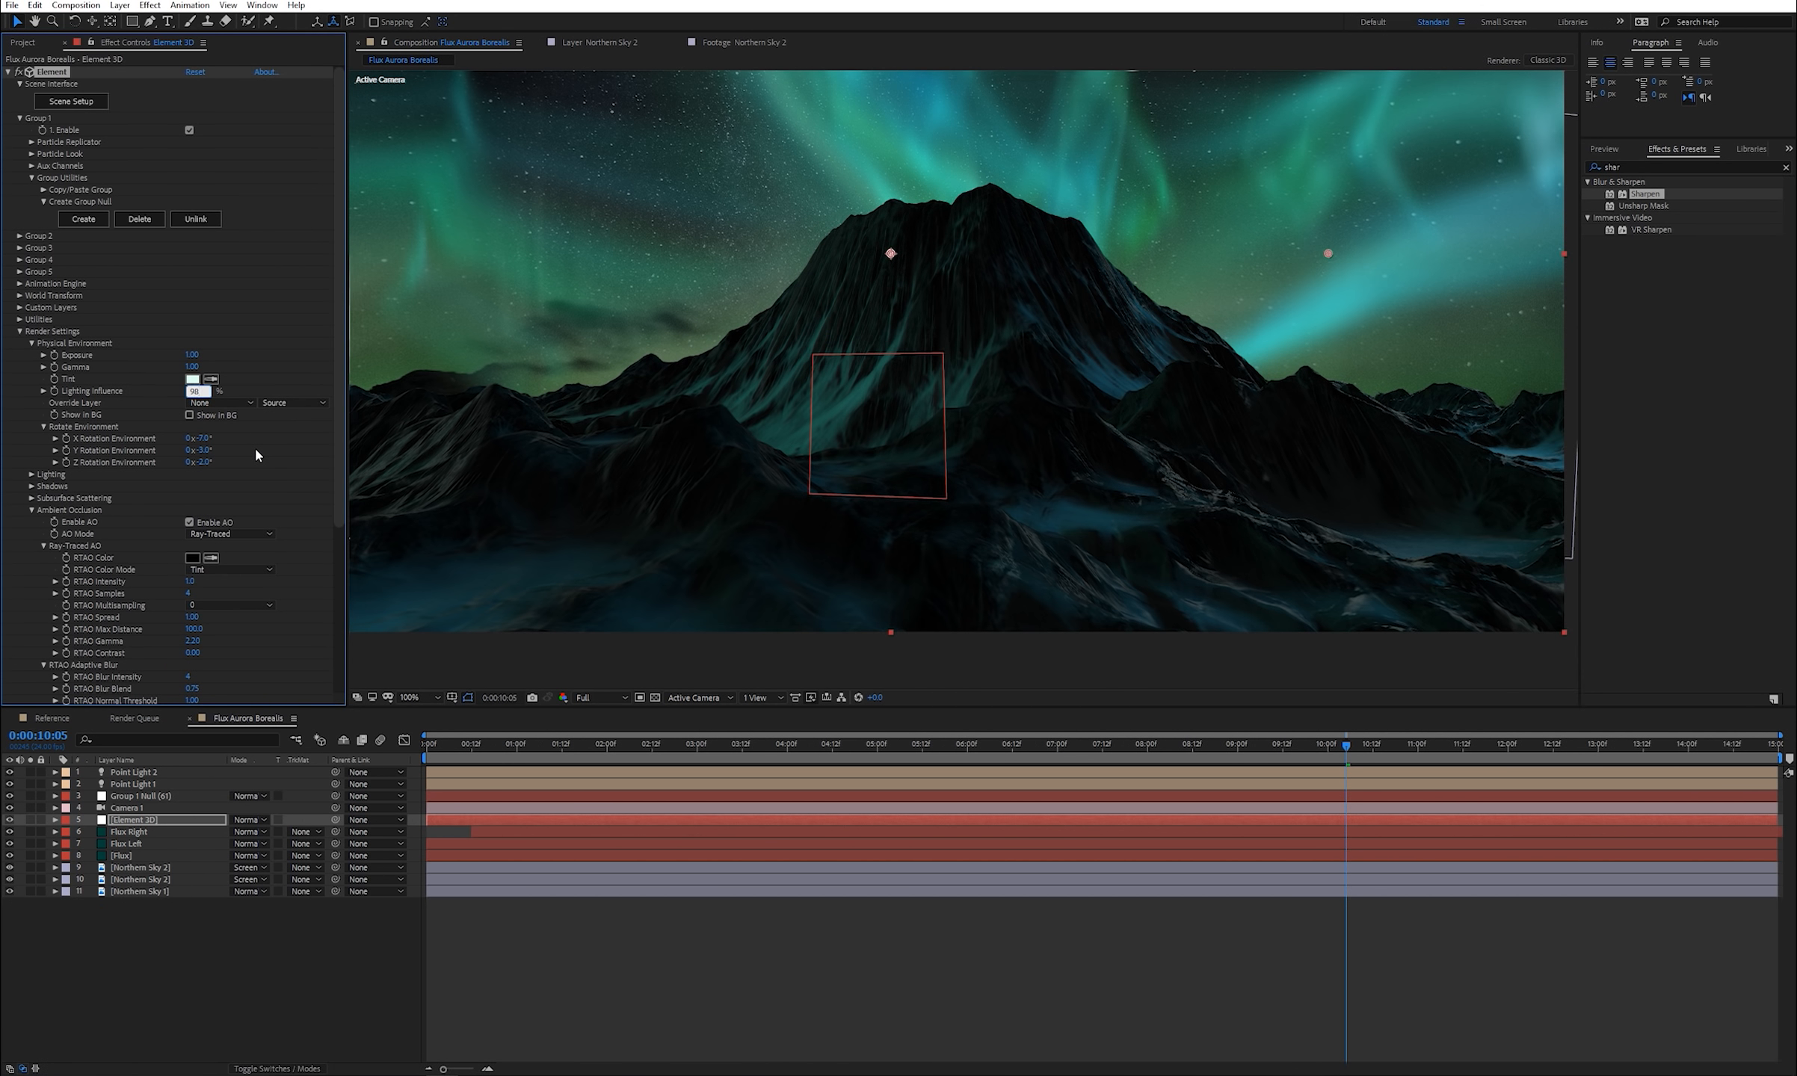
pyautogui.press('Return')
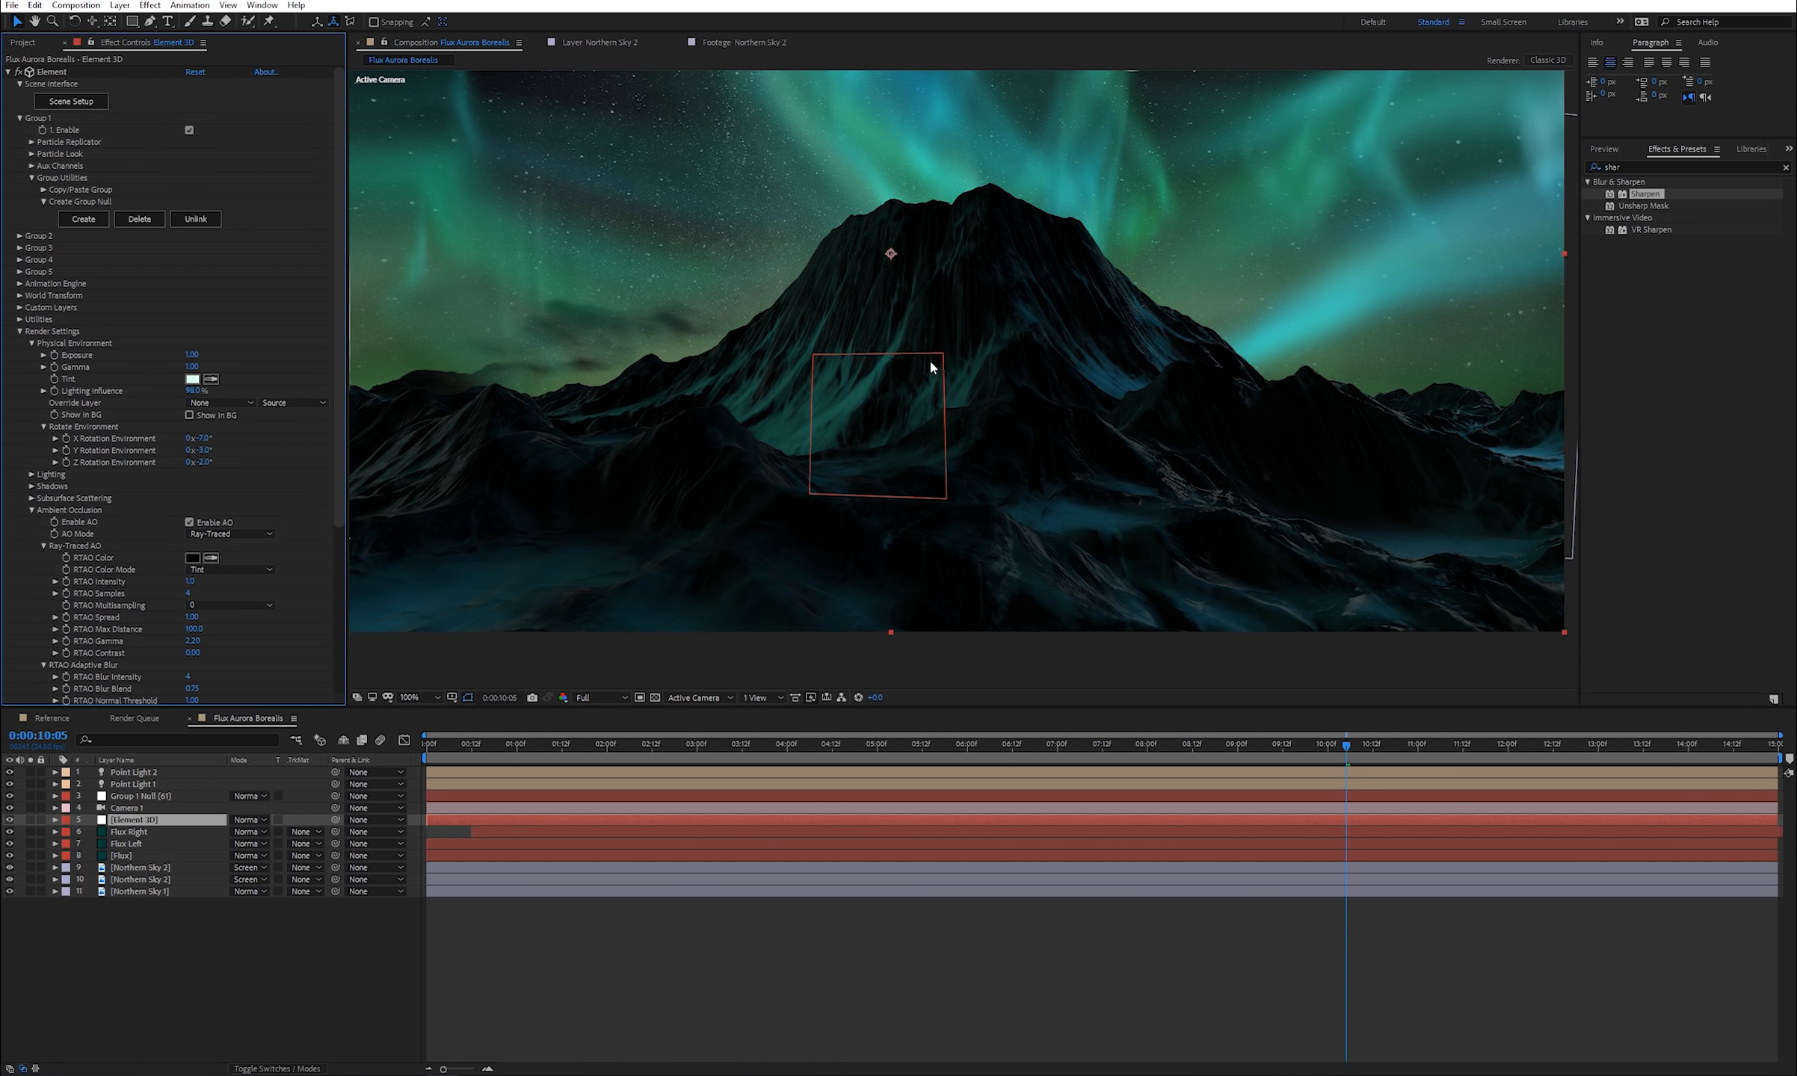
# - Reposition Point Light 1 closer to the frame to change how it lights the mountain's slope
pyautogui.press(',')
pyautogui.click(448, 229)
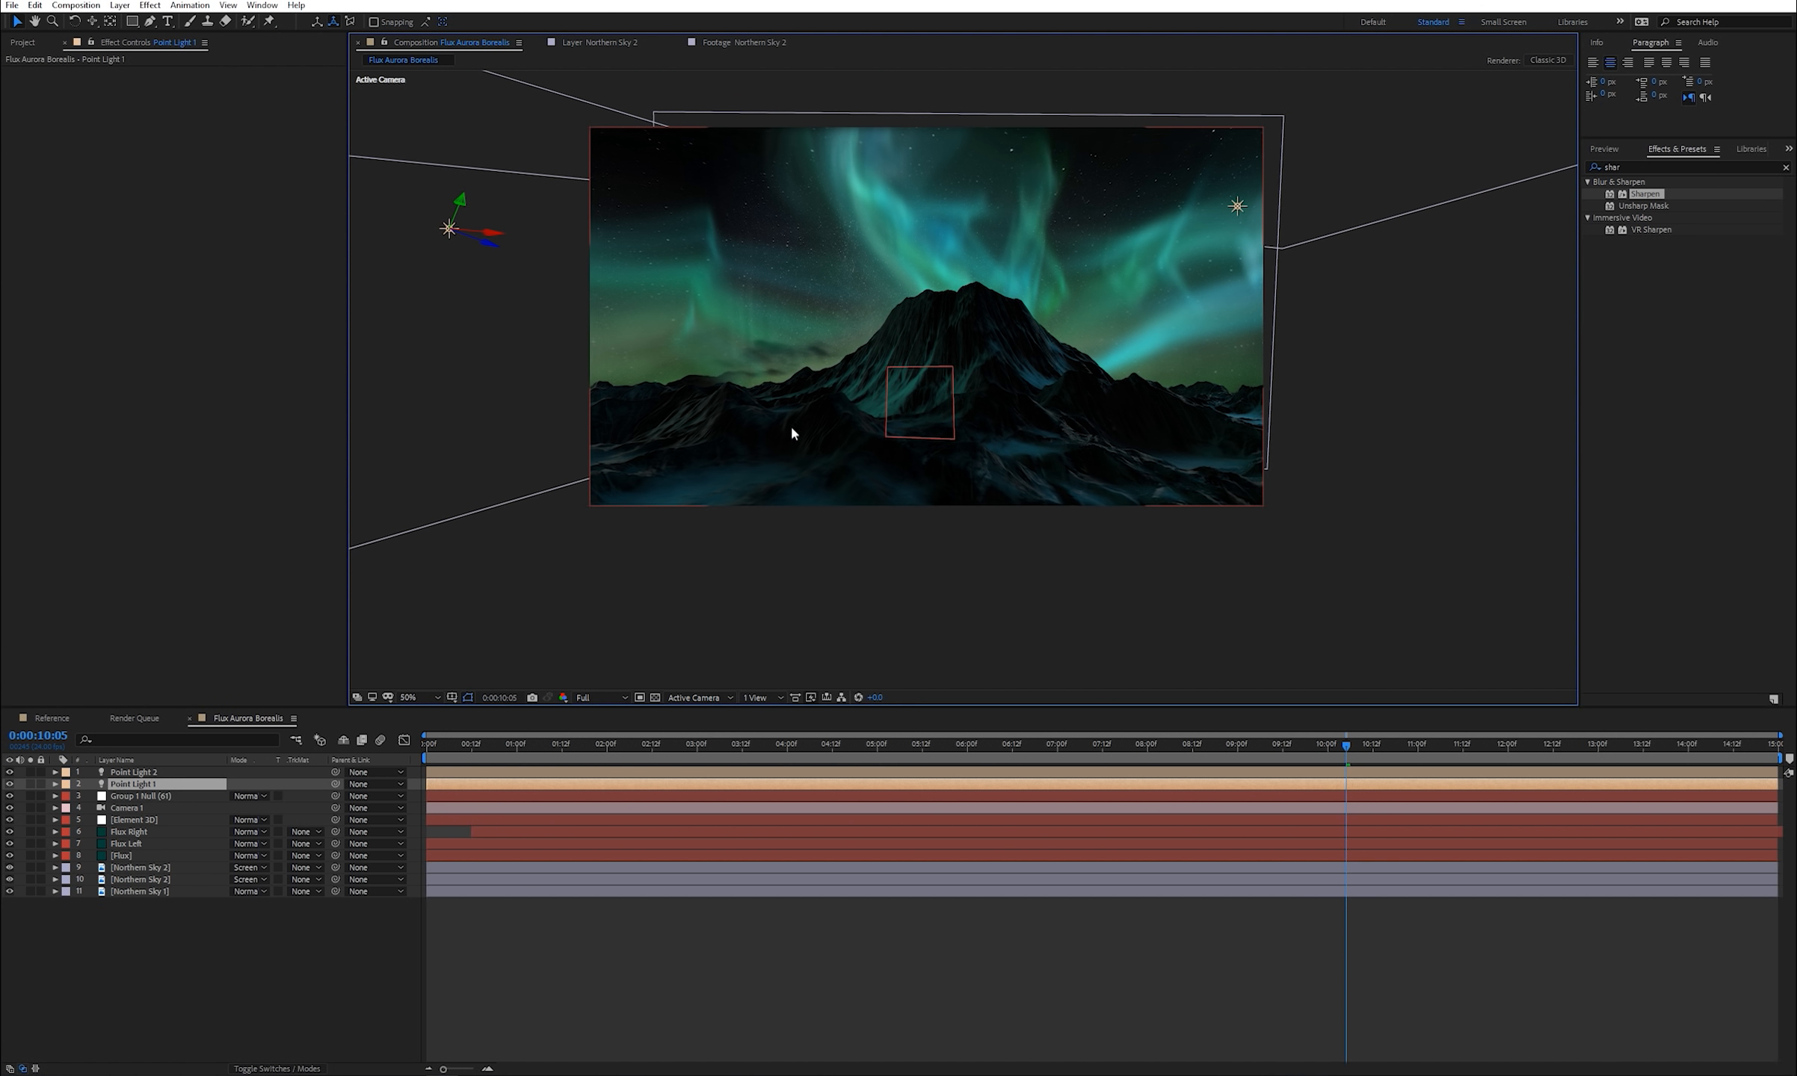
pyautogui.moveTo(488, 242); pyautogui.dragTo(1080, 354)
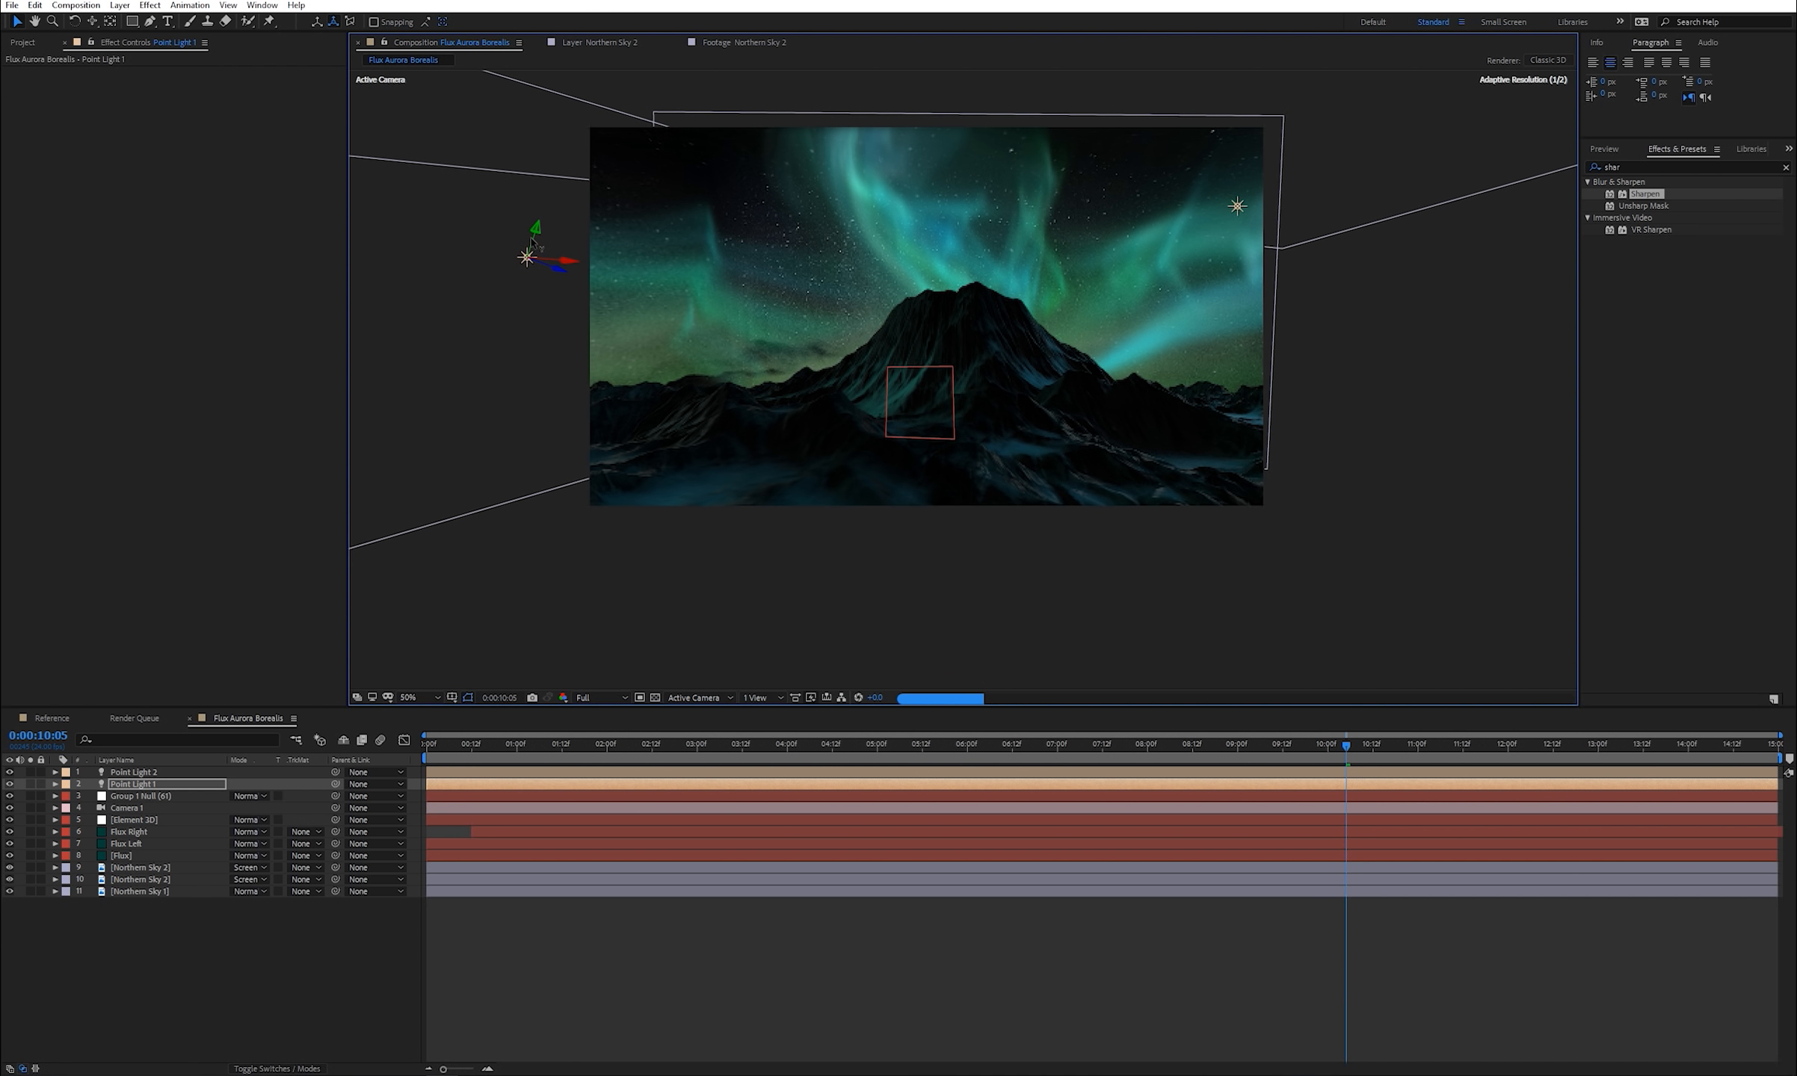
pyautogui.moveTo(531, 239); pyautogui.dragTo(566, 182)
# - Adjust Point Light 1's intensity in its light settings and inspect the lit slope up close
pyautogui.hotkey('ctrl', 'shift', 'l')
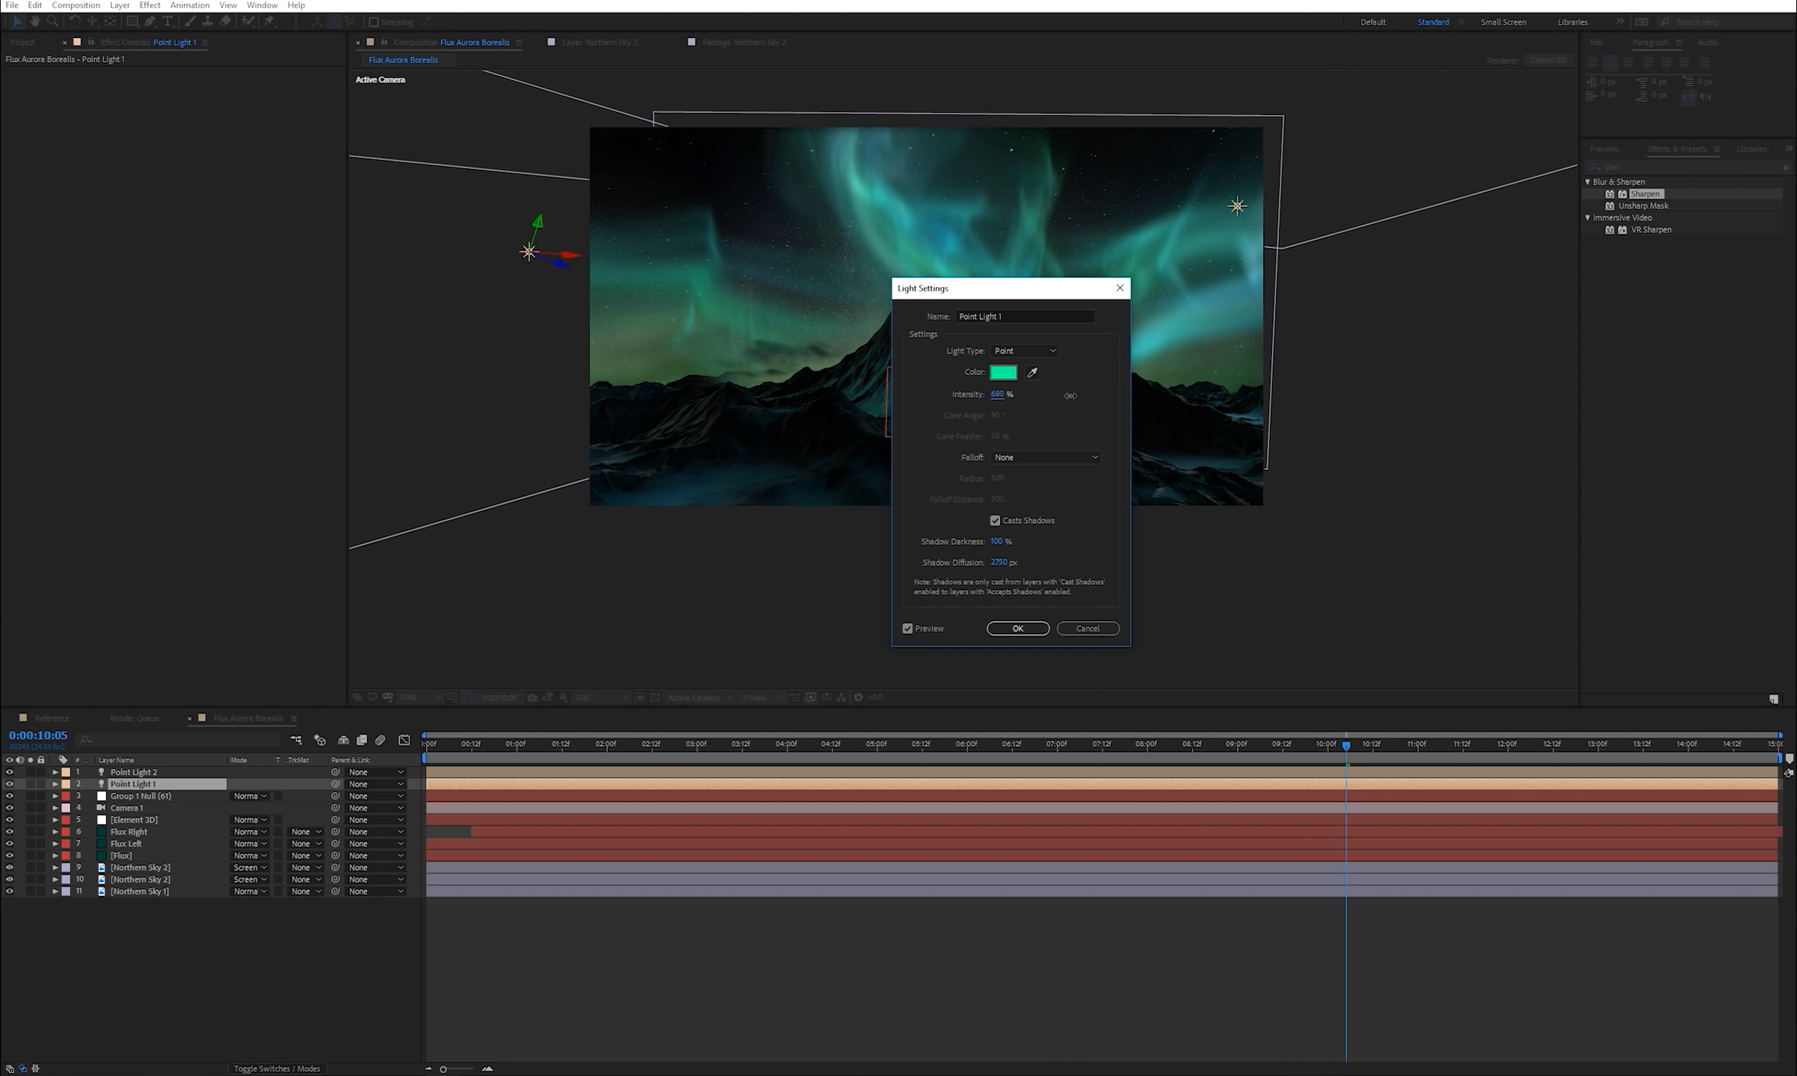
pyautogui.click(1017, 628)
pyautogui.scroll(1, 1019, 423)
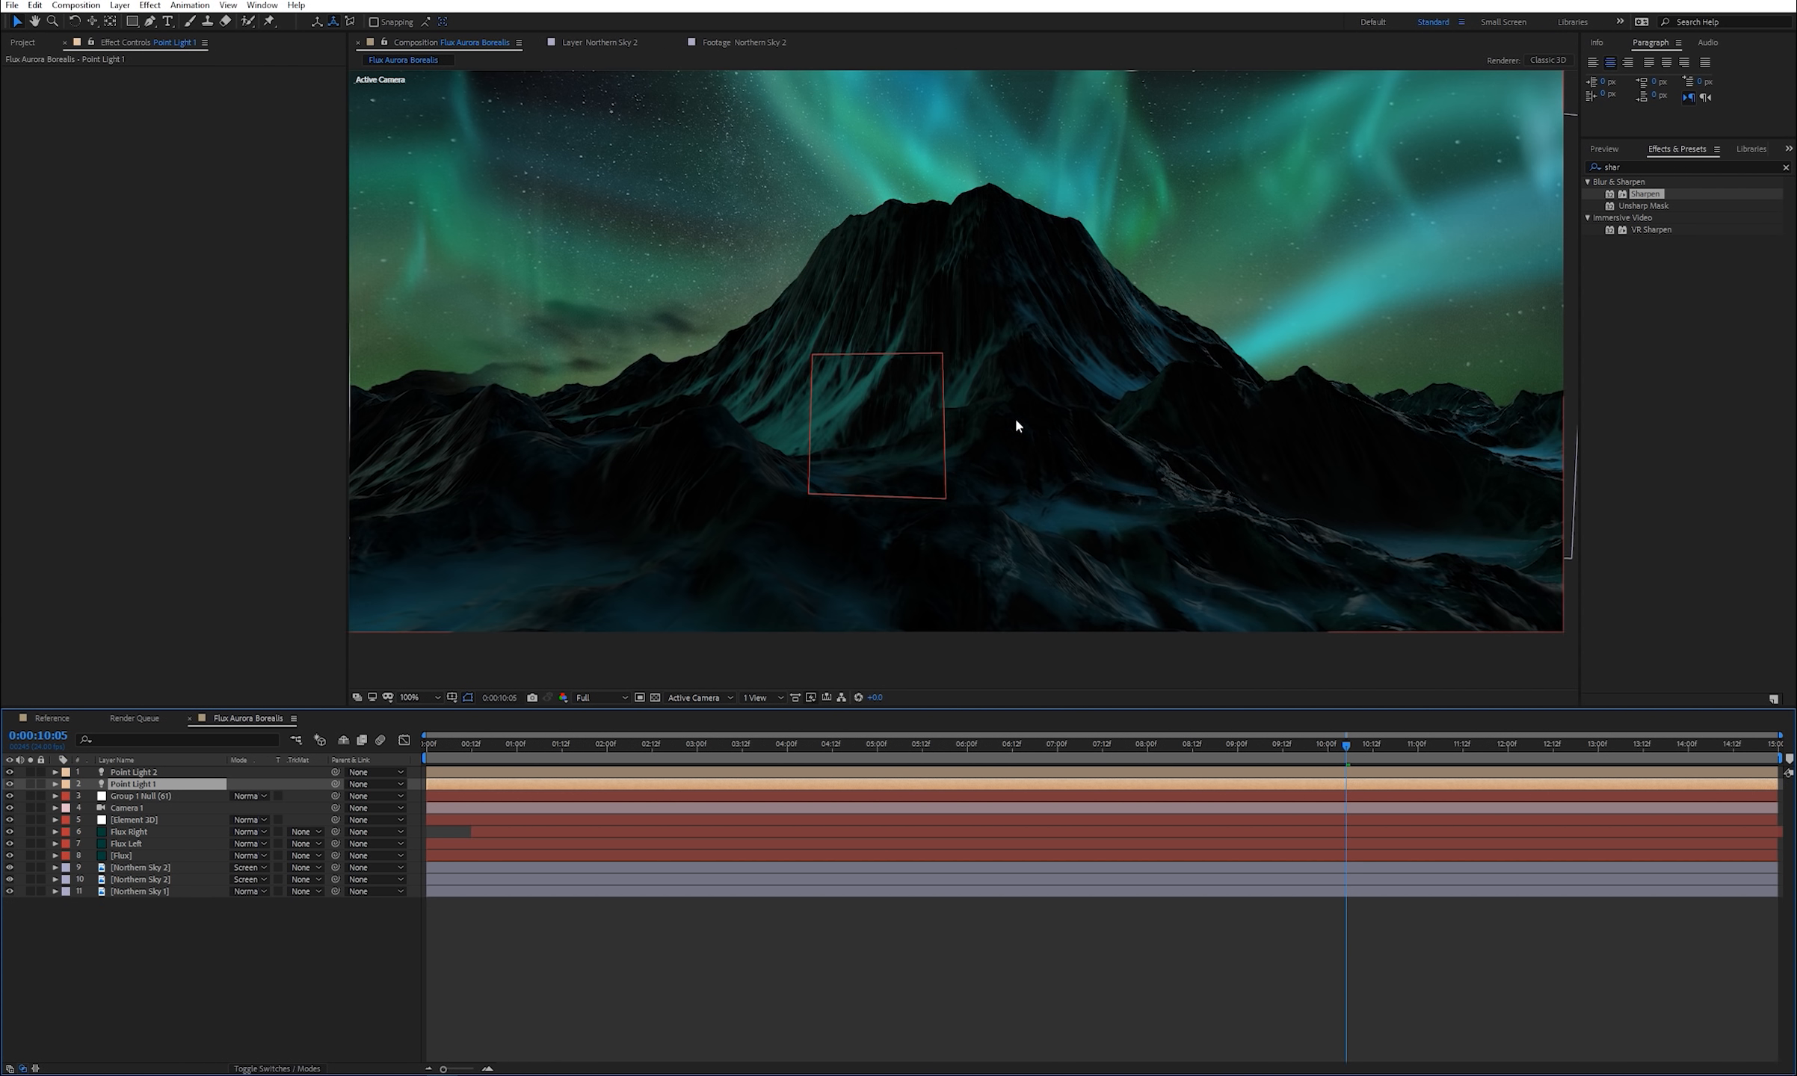
pyautogui.moveTo(1018, 423); pyautogui.dragTo(1066, 486)
# - Change Point Light 1's colour to a bright cyan and review the whole composition
pyautogui.doubleClick(121, 787)
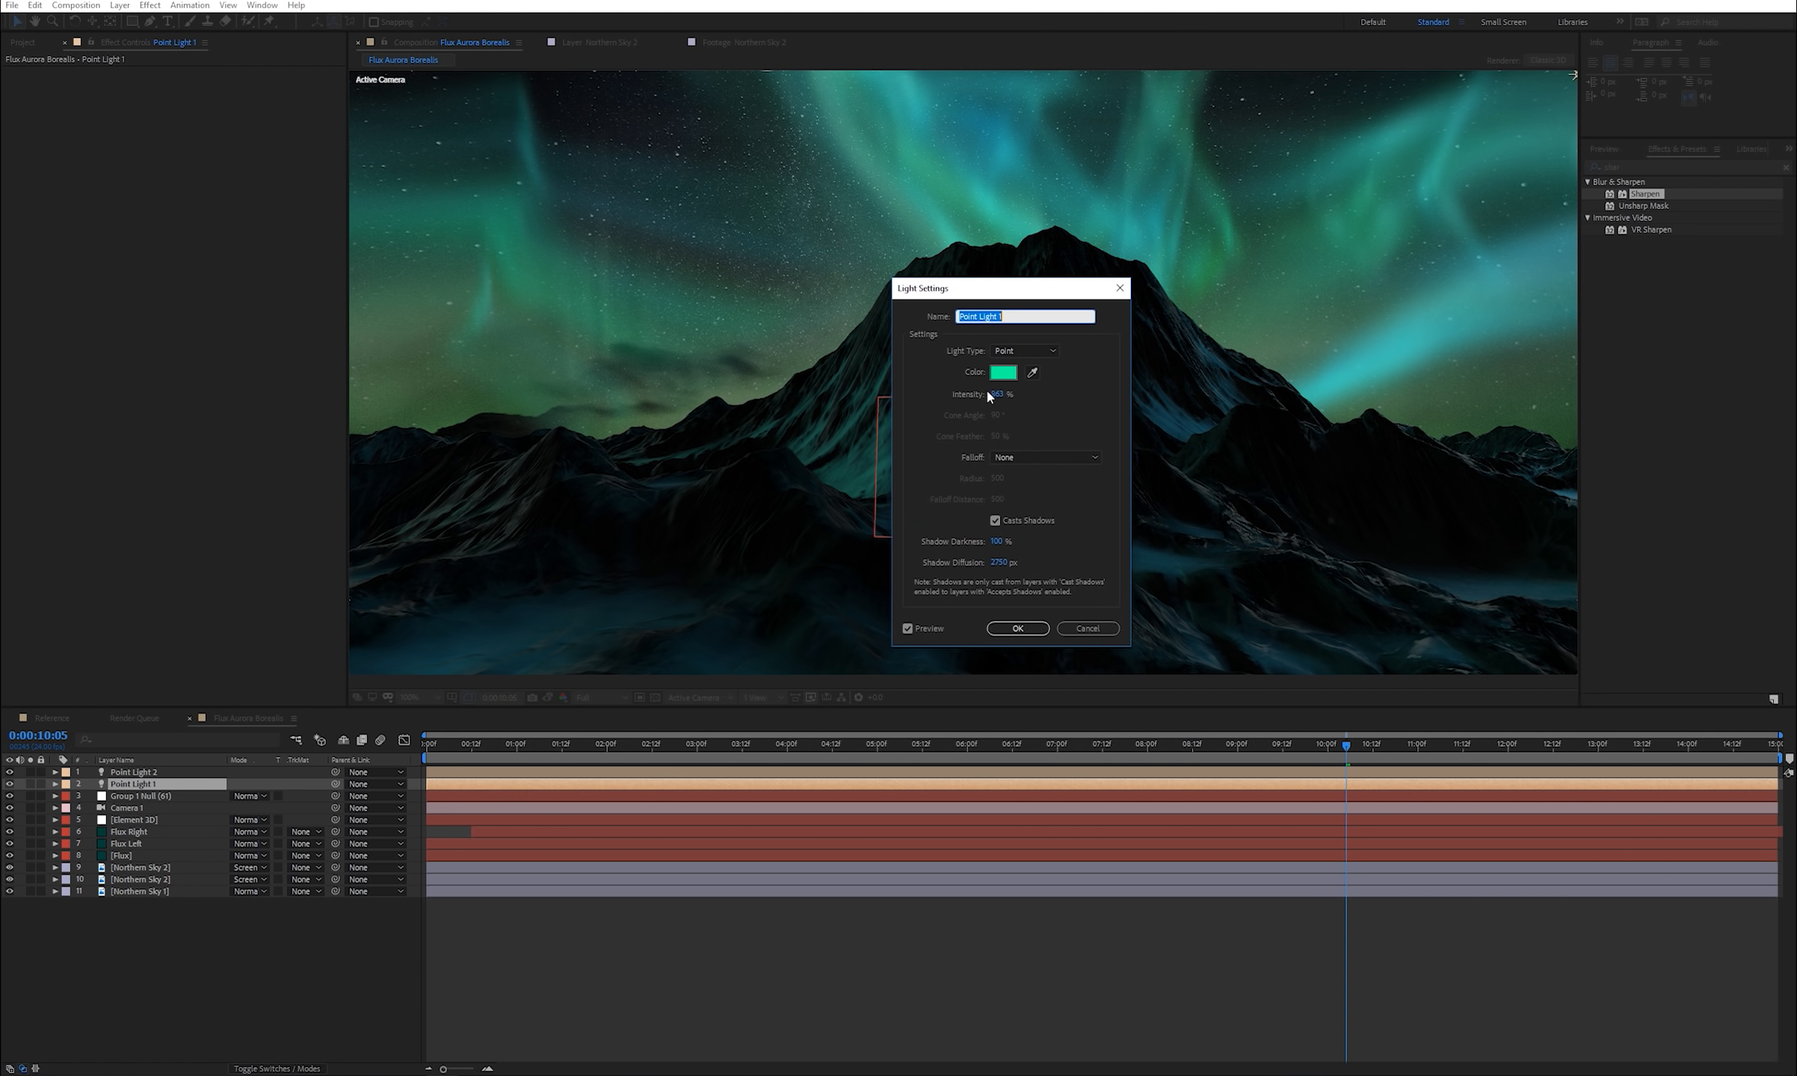
pyautogui.click(1003, 372)
pyautogui.click(906, 259)
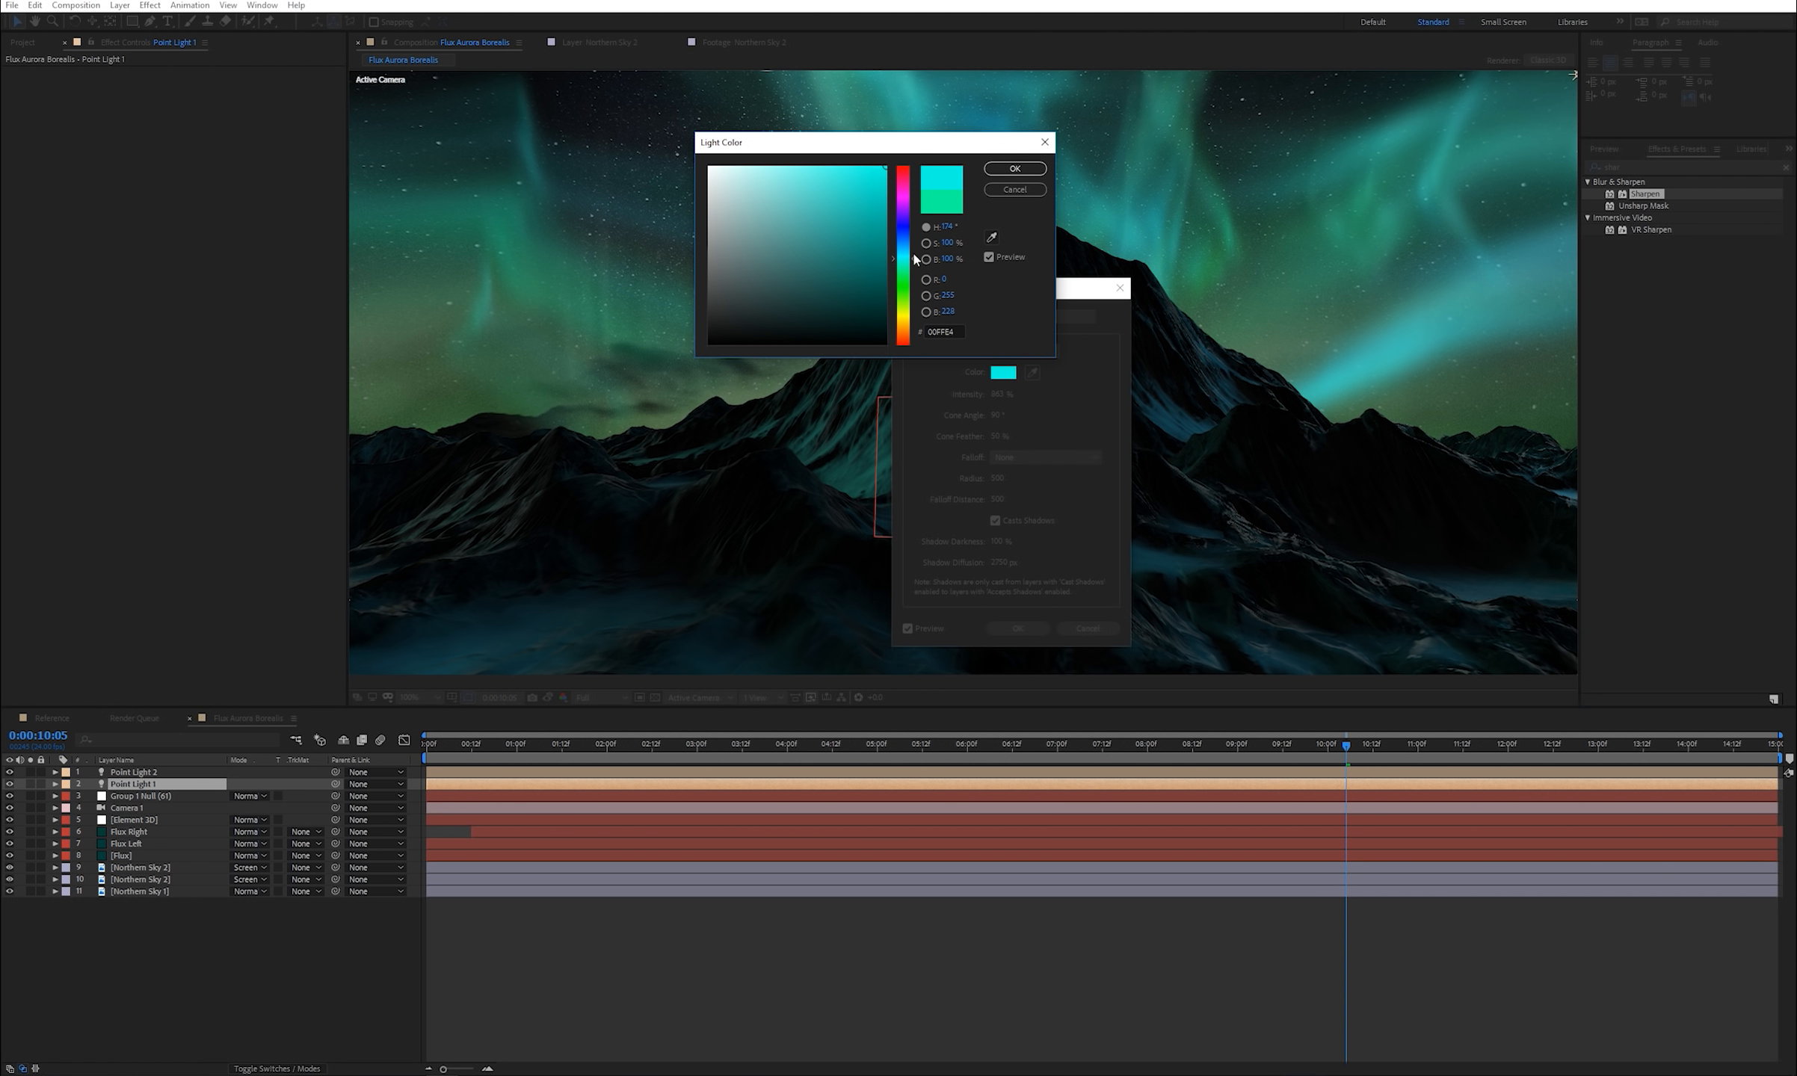
pyautogui.click(1021, 169)
pyautogui.click(1017, 629)
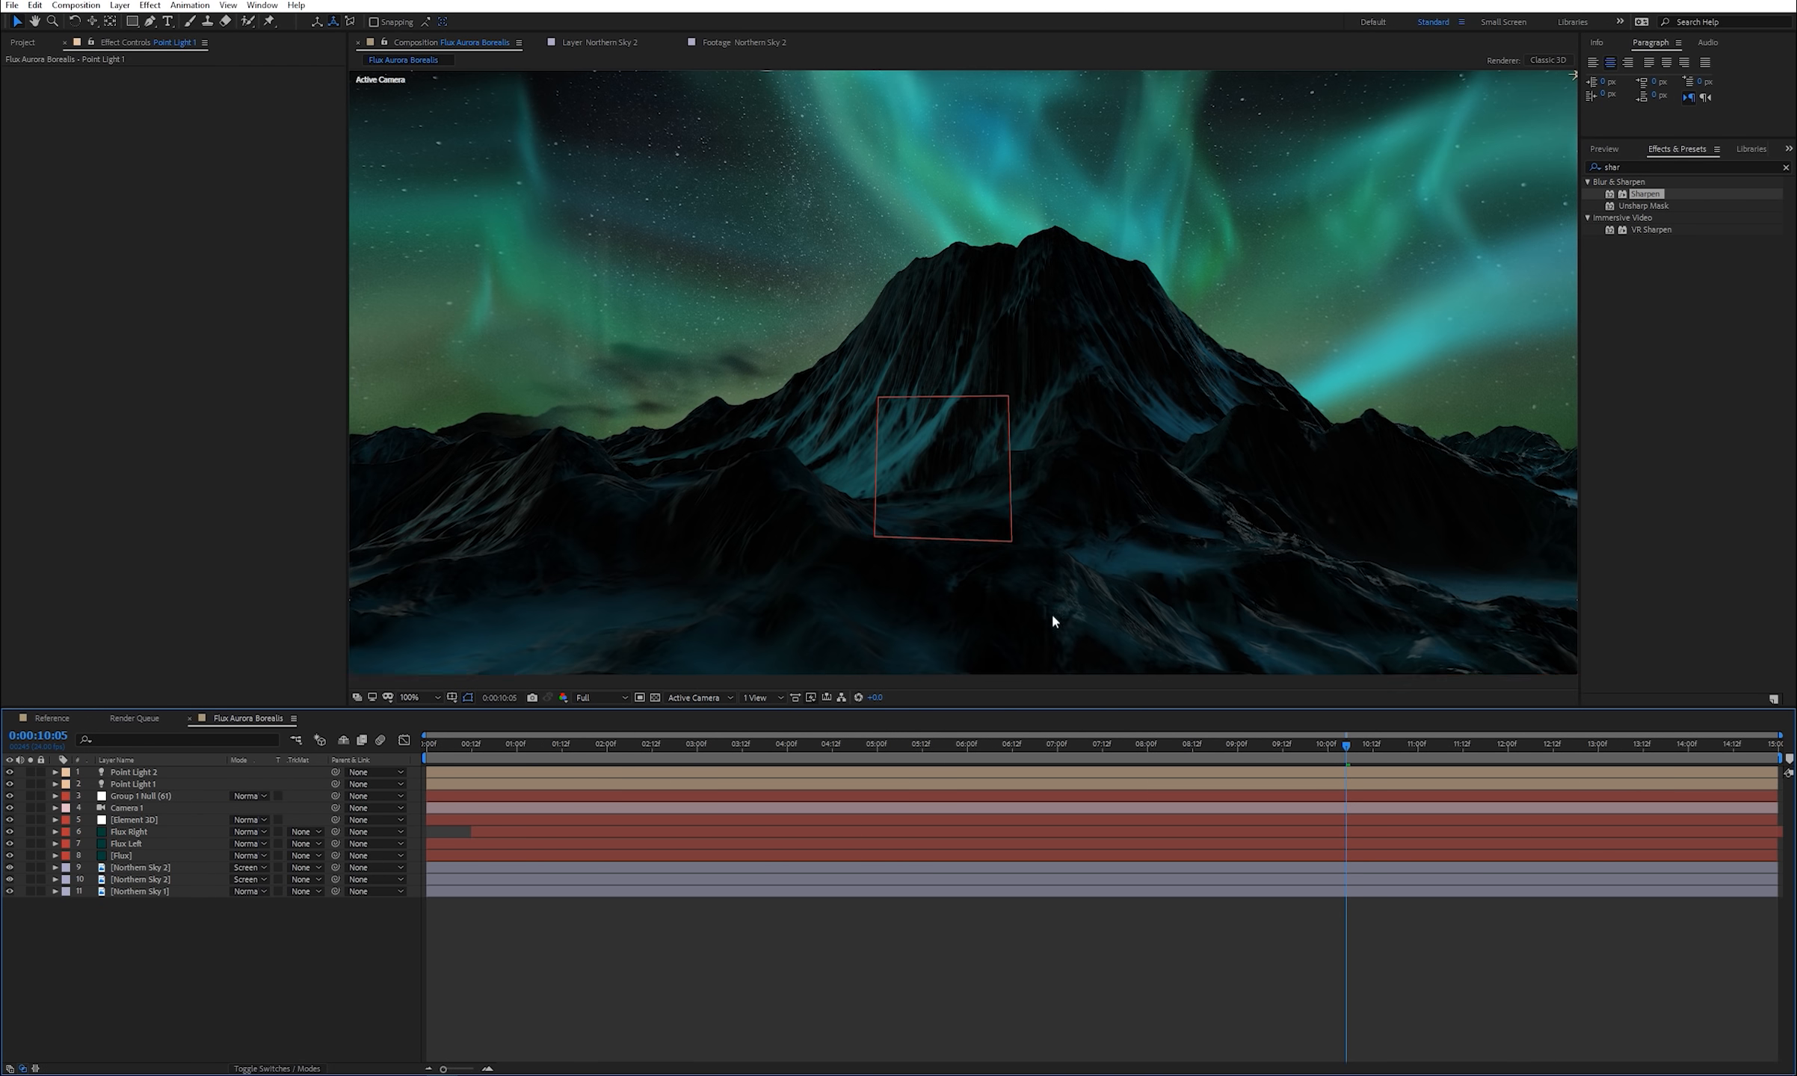
pyautogui.scroll(-2, 1022, 504)
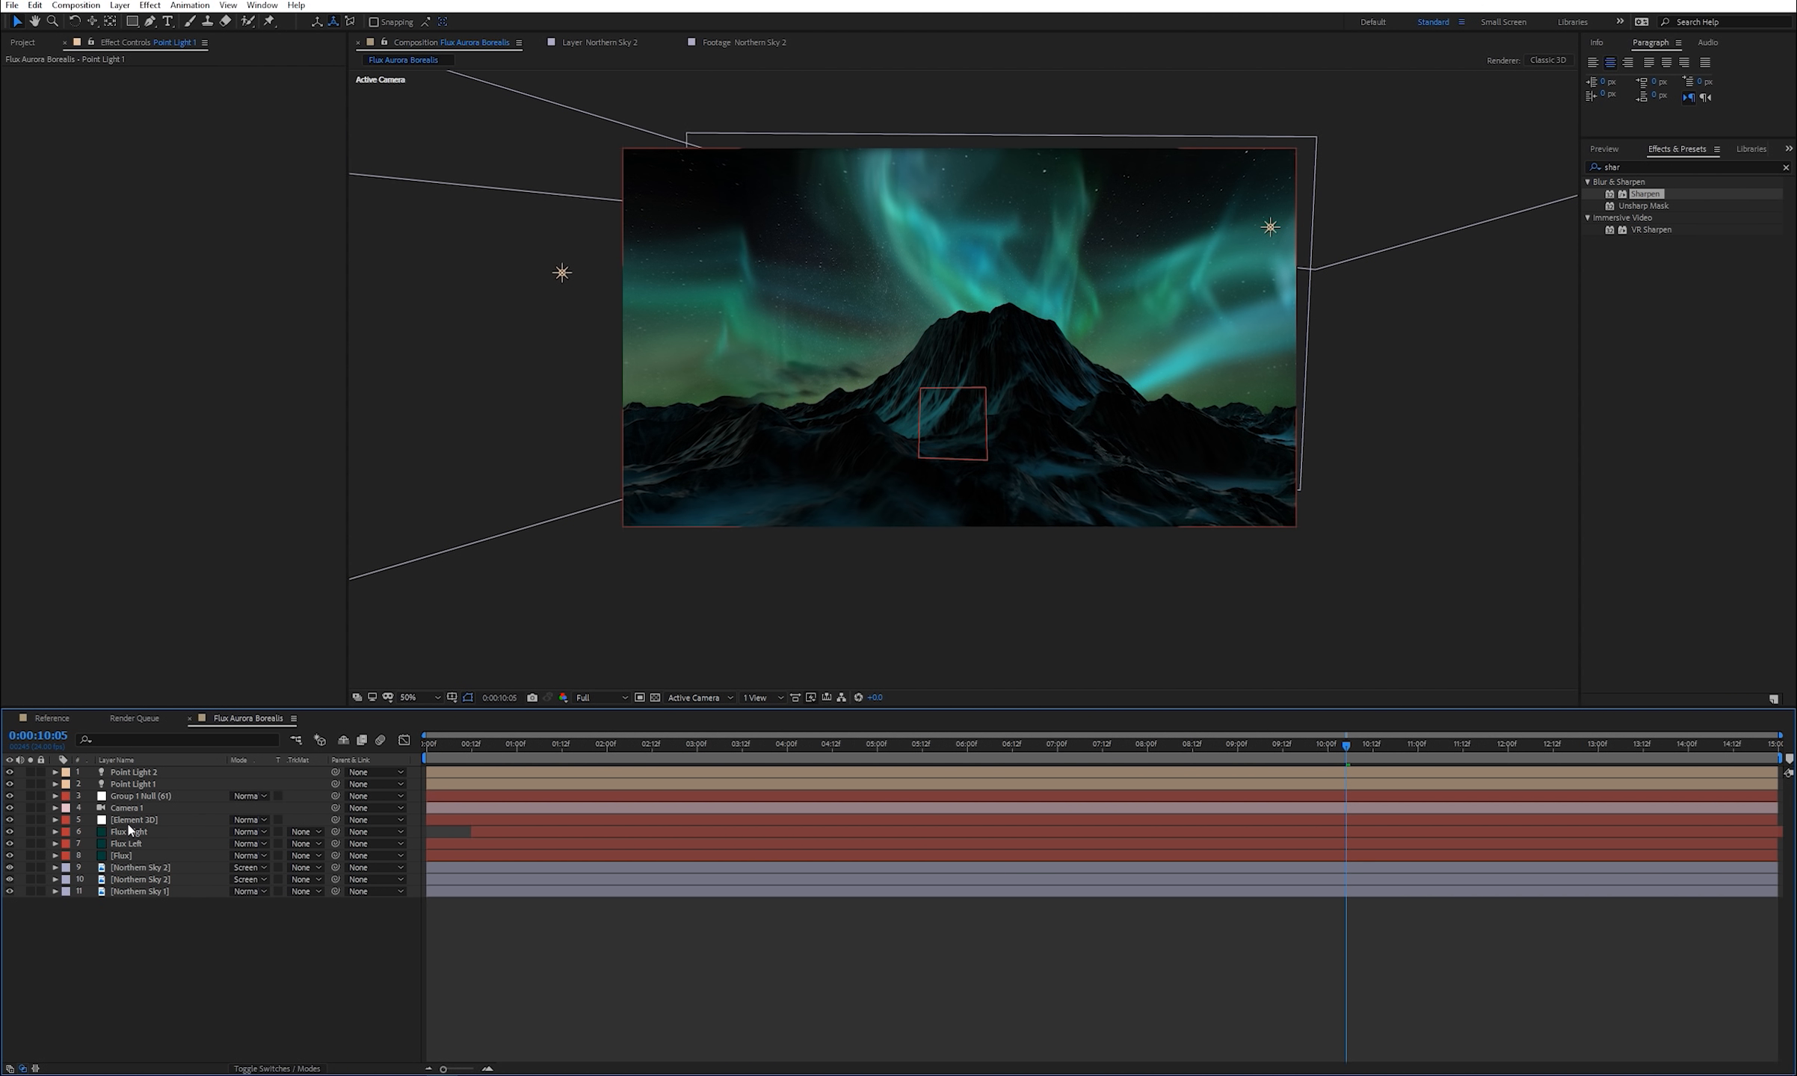
# - Change Point Light 2's colour from blue to a bright turquoise
pyautogui.doubleClick(142, 774)
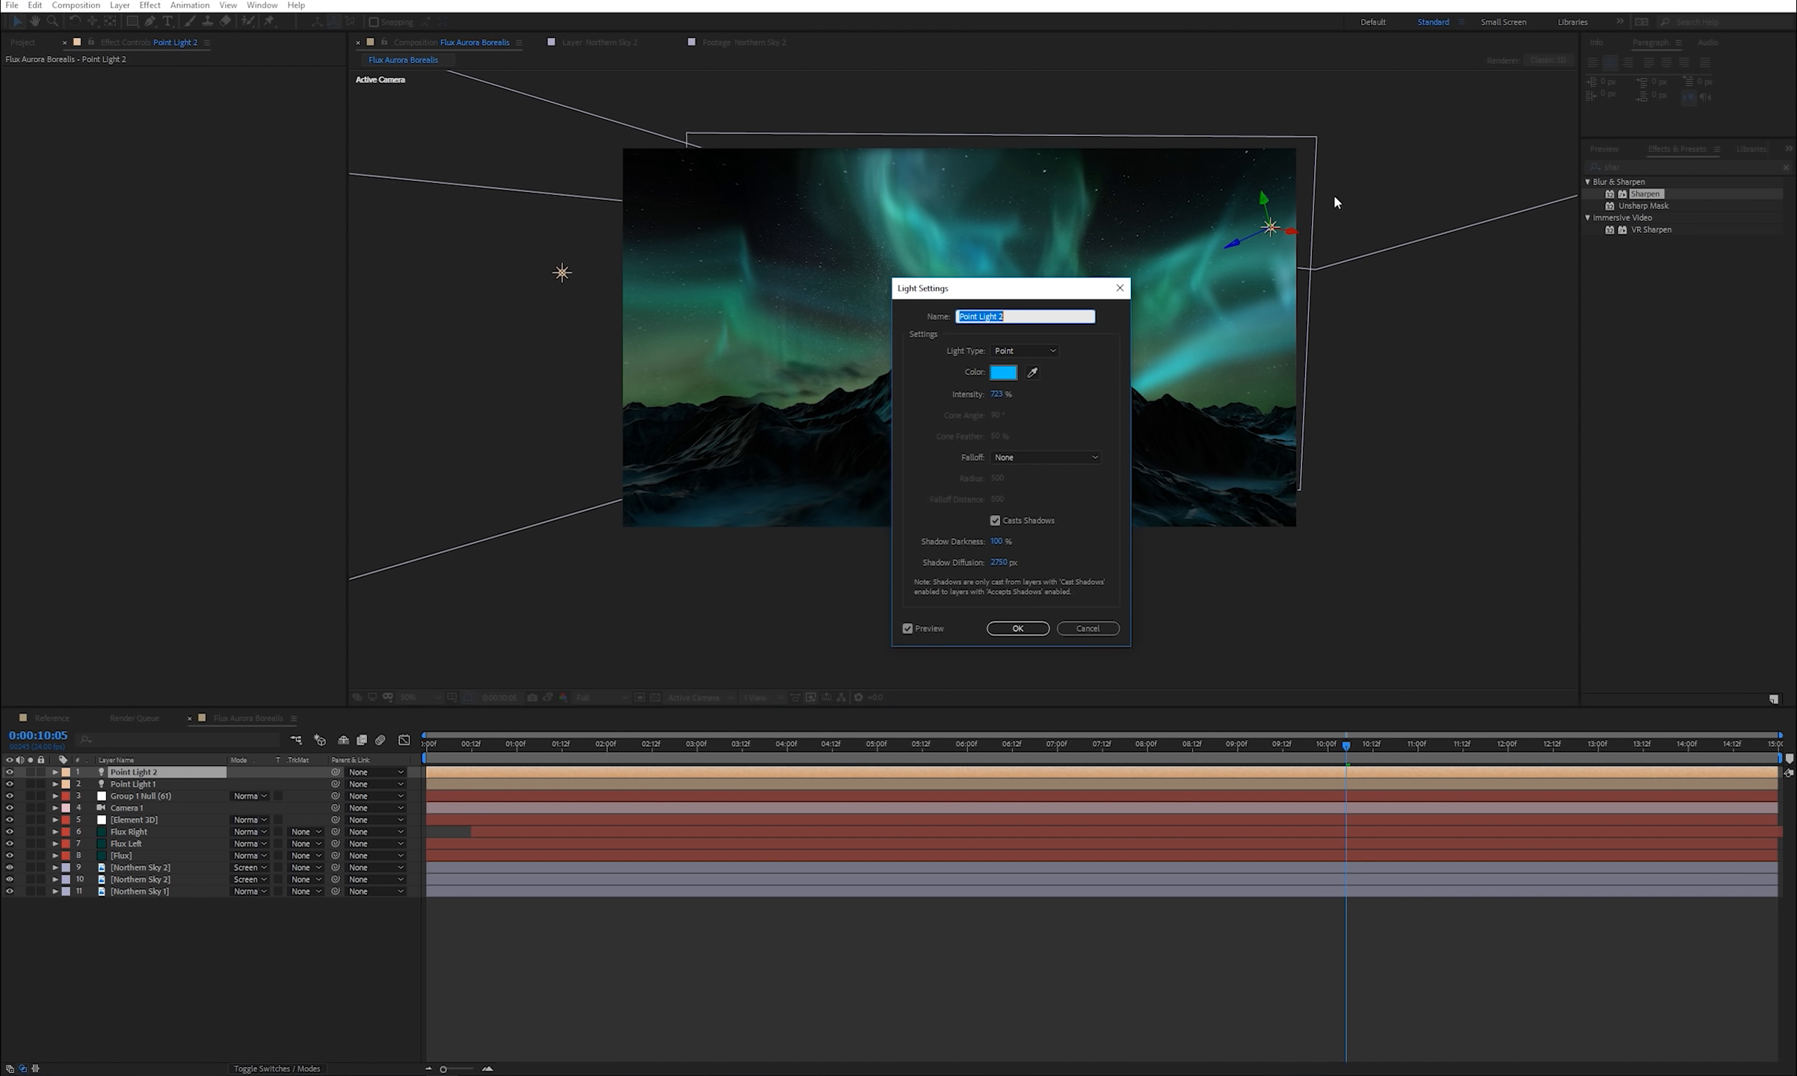
pyautogui.click(1003, 373)
pyautogui.moveTo(903, 250); pyautogui.dragTo(904, 256)
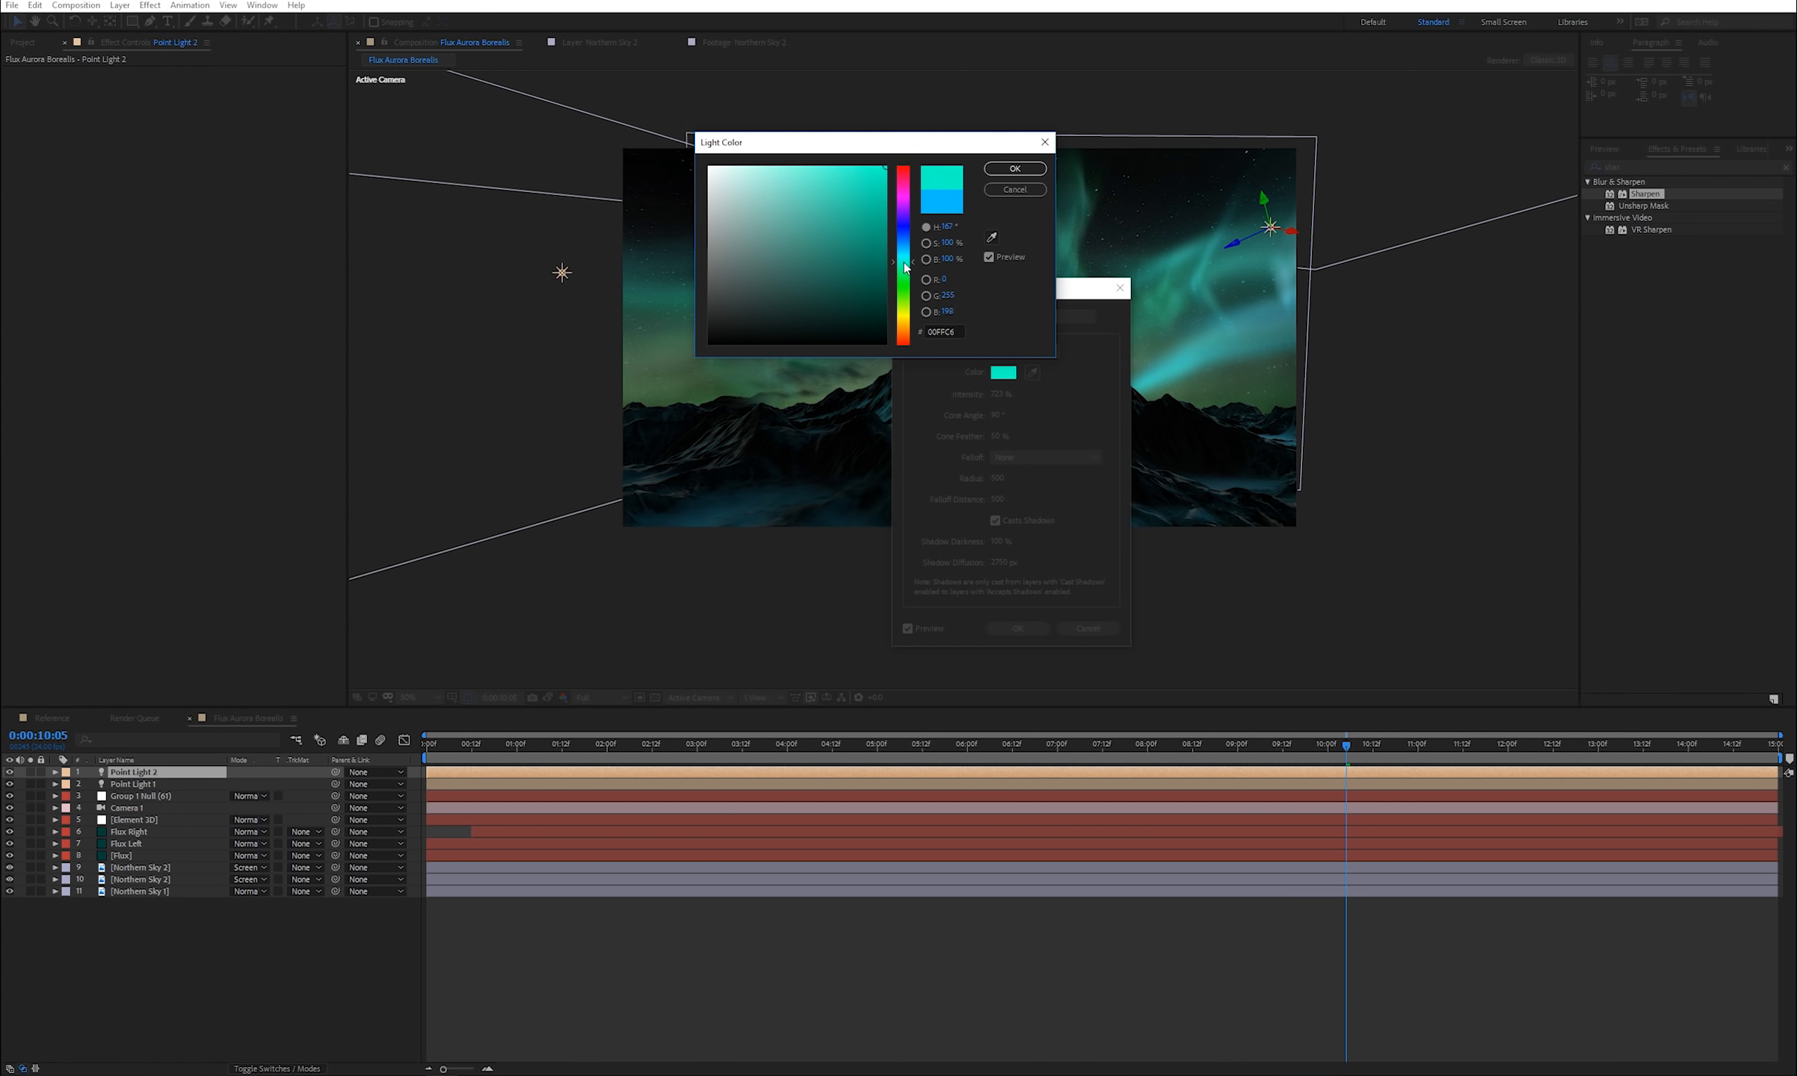
pyautogui.click(1014, 168)
pyautogui.click(1017, 627)
pyautogui.hotkey('shift', '/')
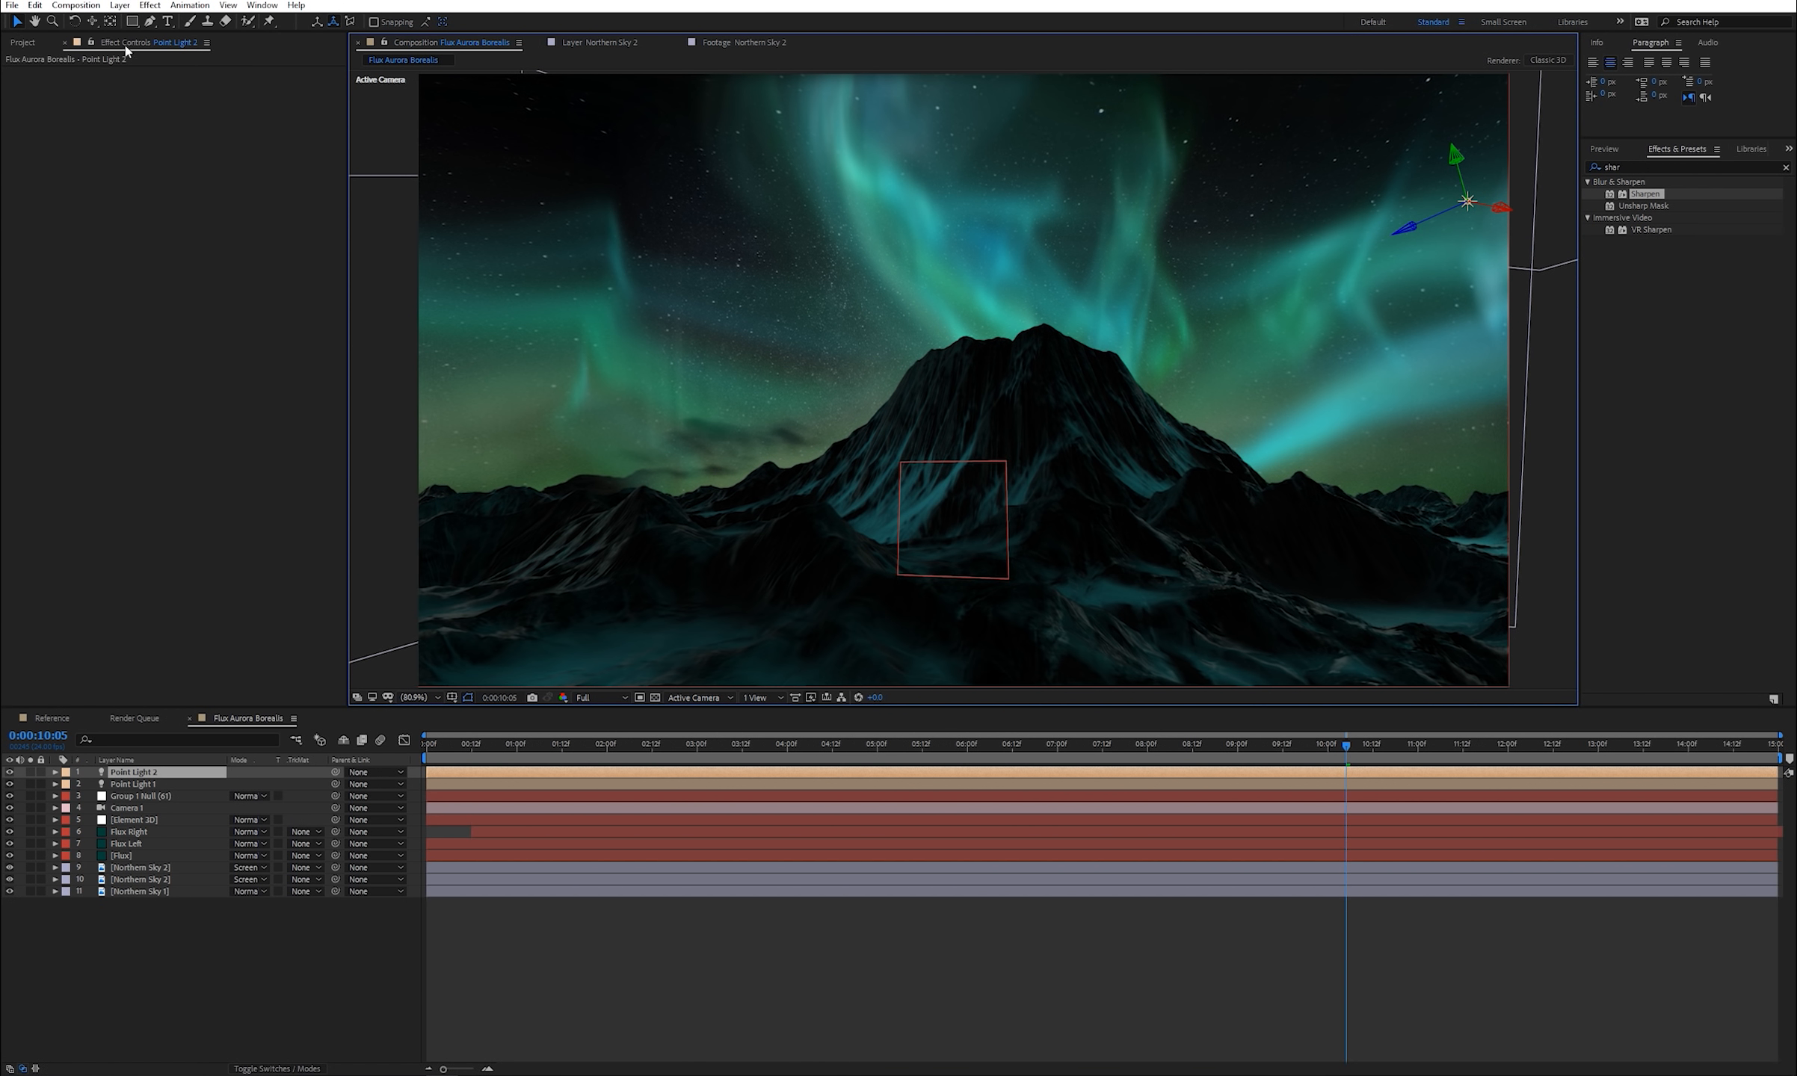
# - Add an adjustment layer above all the other layers and name it CC
pyautogui.click(121, 5)
pyautogui.moveTo(142, 24)
pyautogui.click(403, 115)
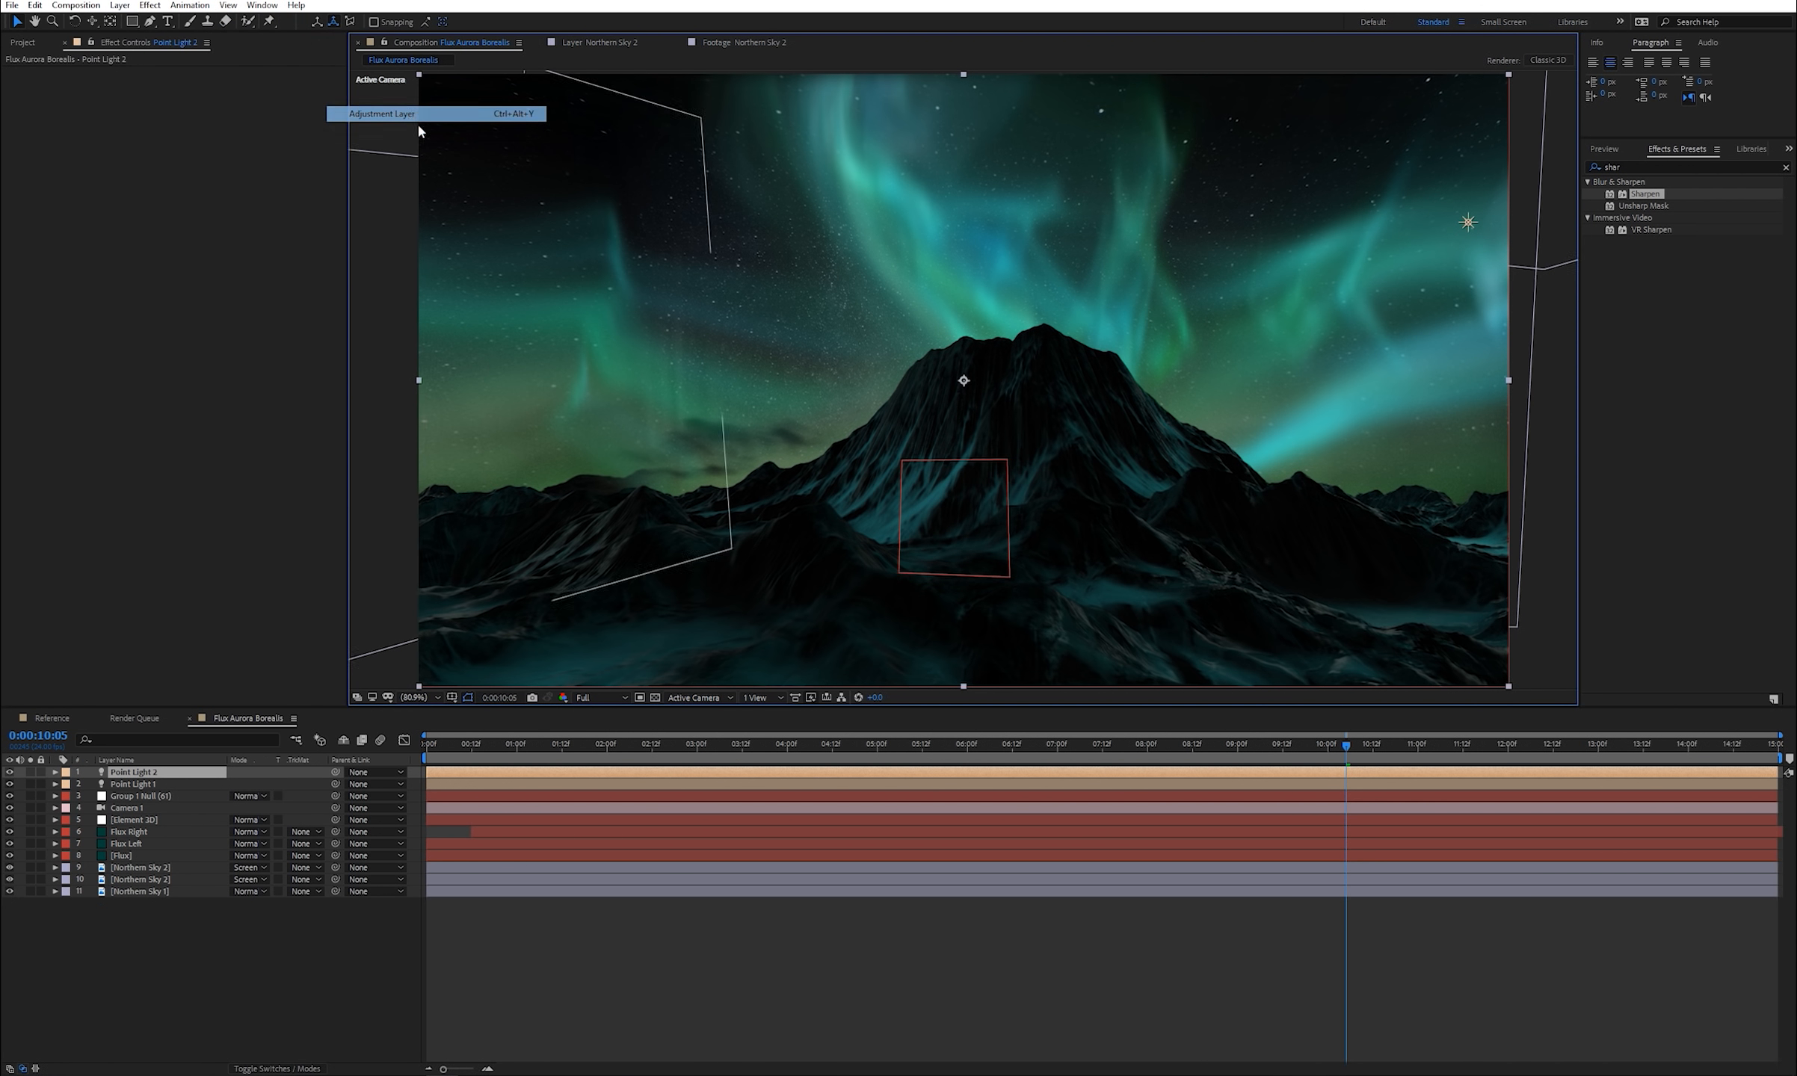
pyautogui.press('Return')
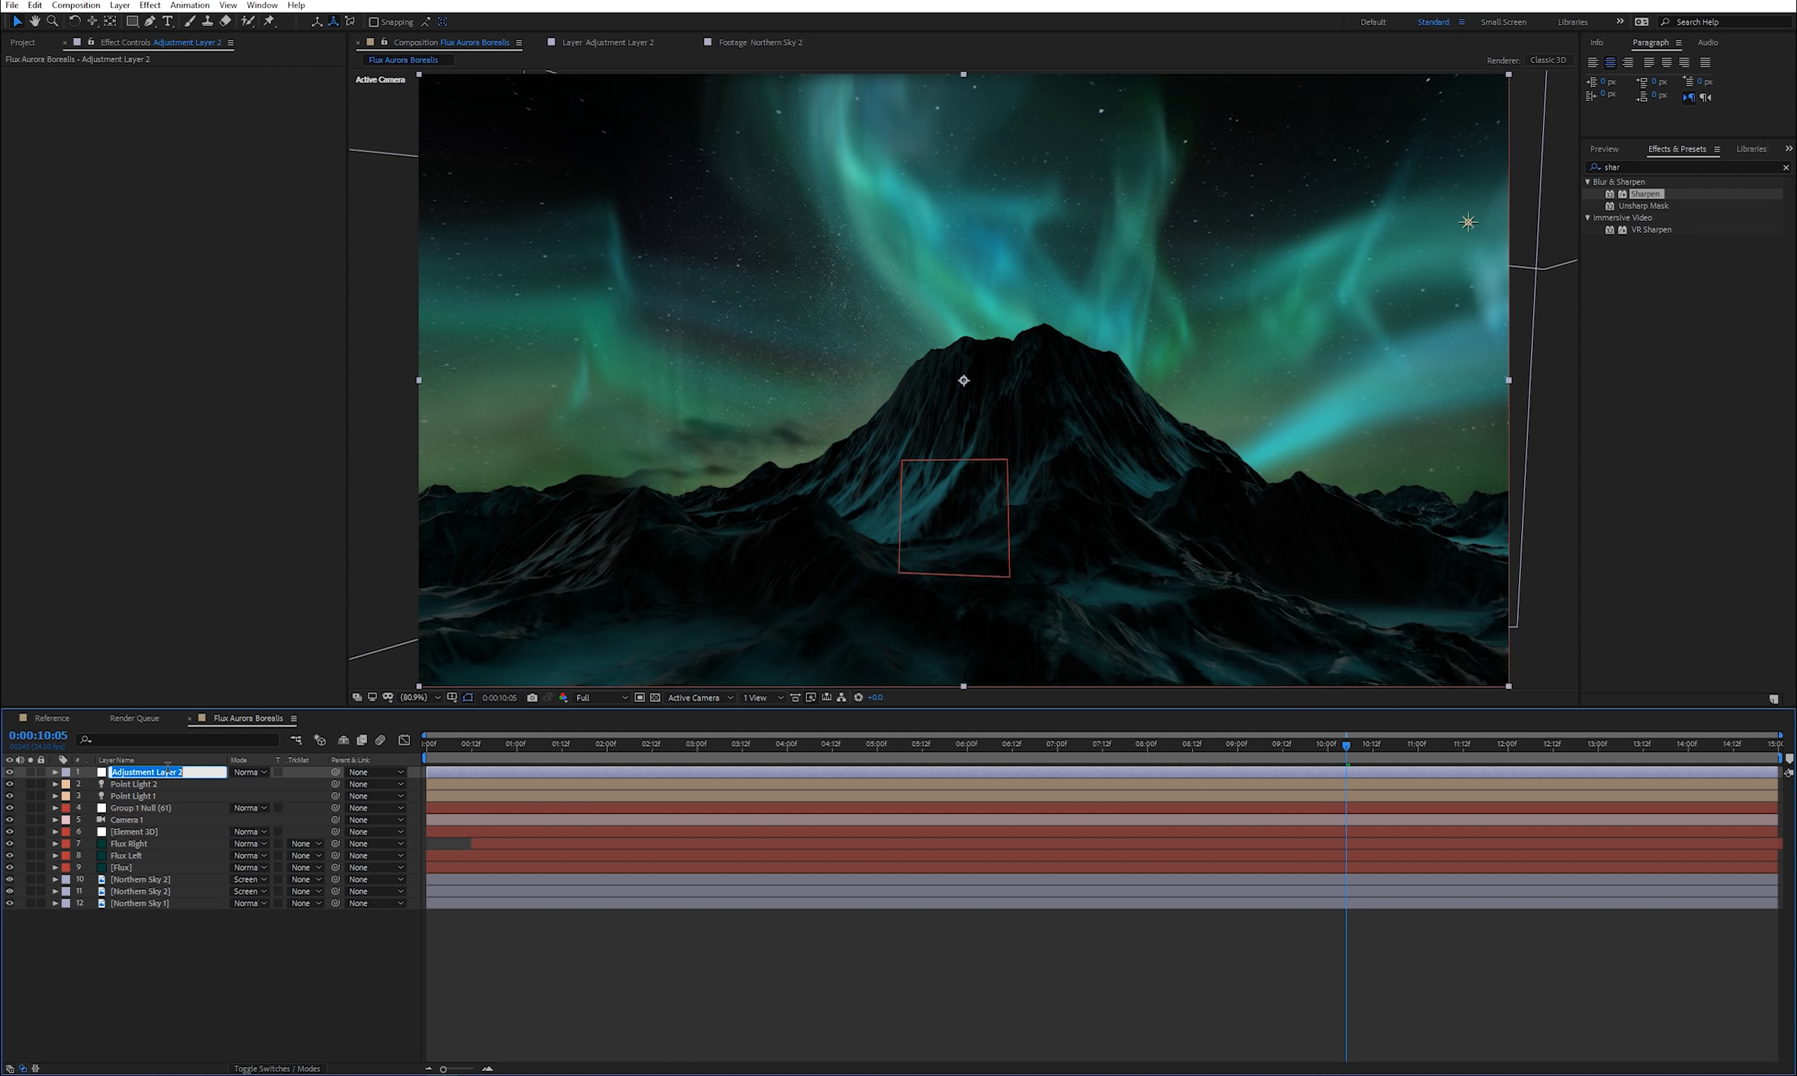
pyautogui.write('cc')
pyautogui.press('Return')
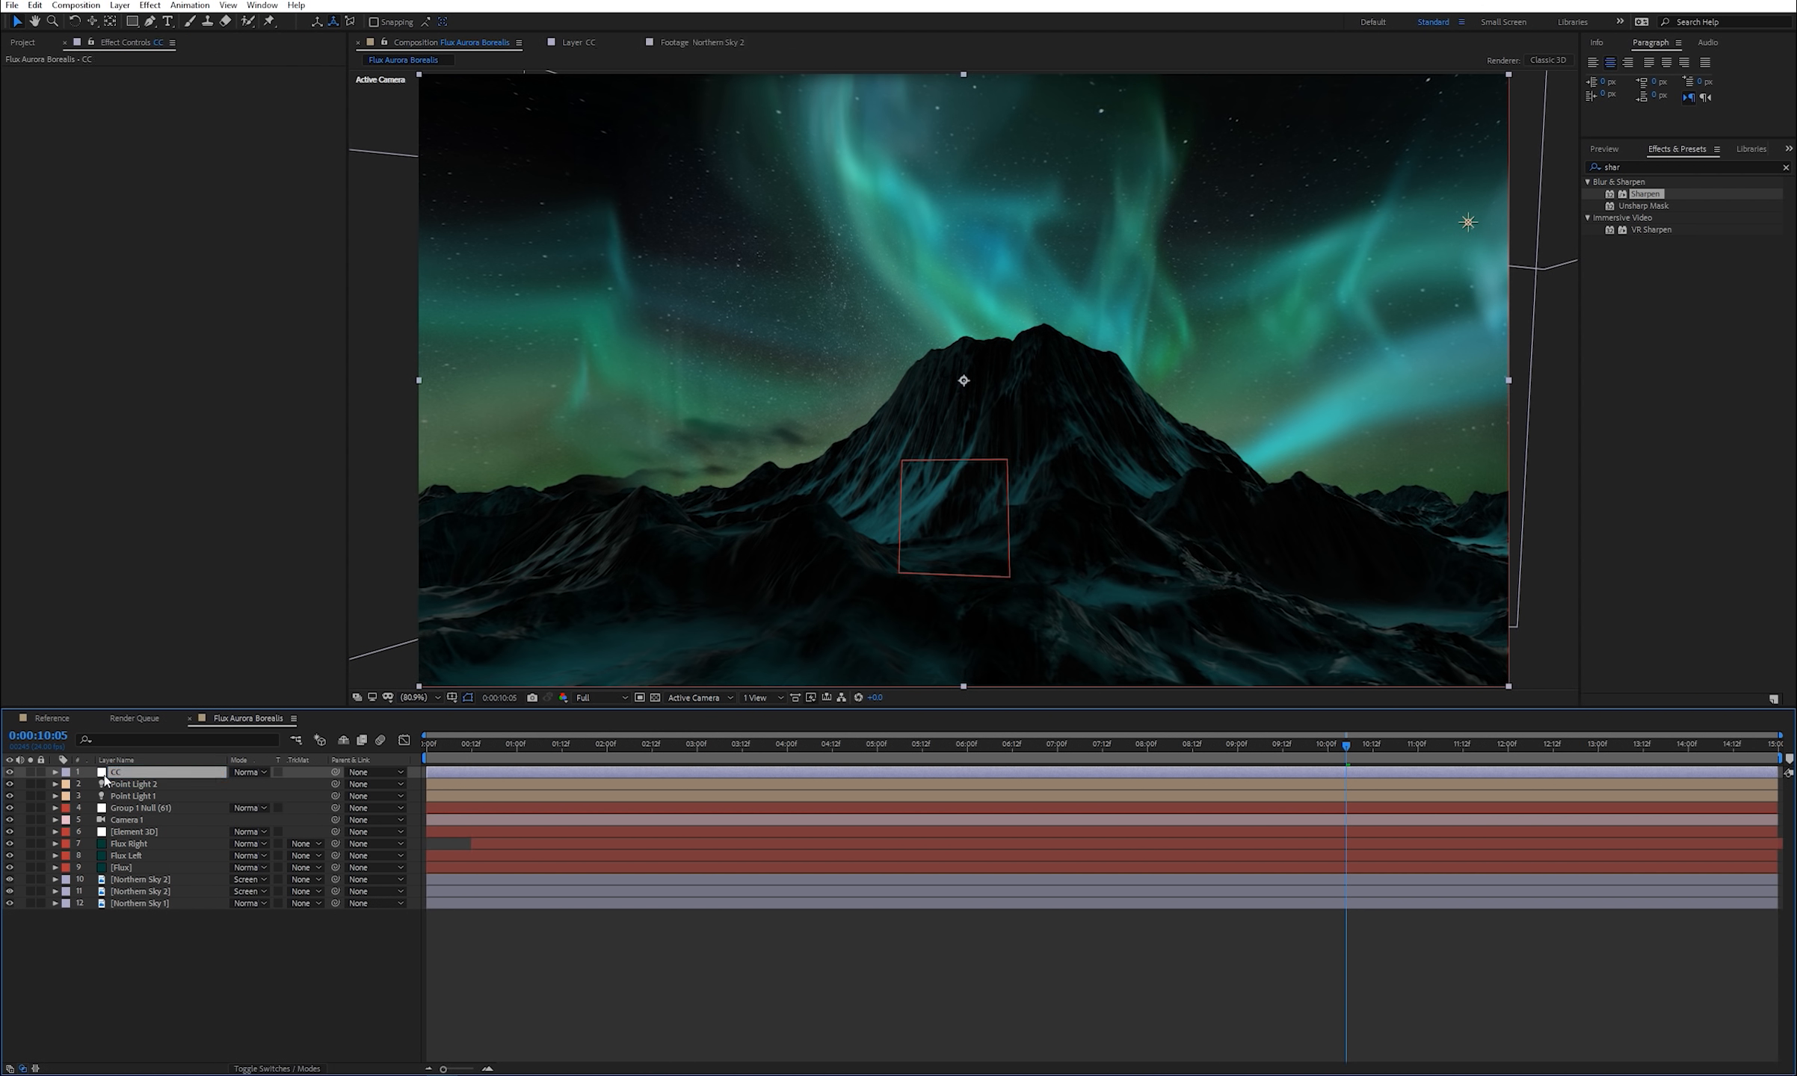
# - Apply the Curves effect to the CC layer and raise the RGB highlights while anchoring the shadows
pyautogui.click(1627, 163)
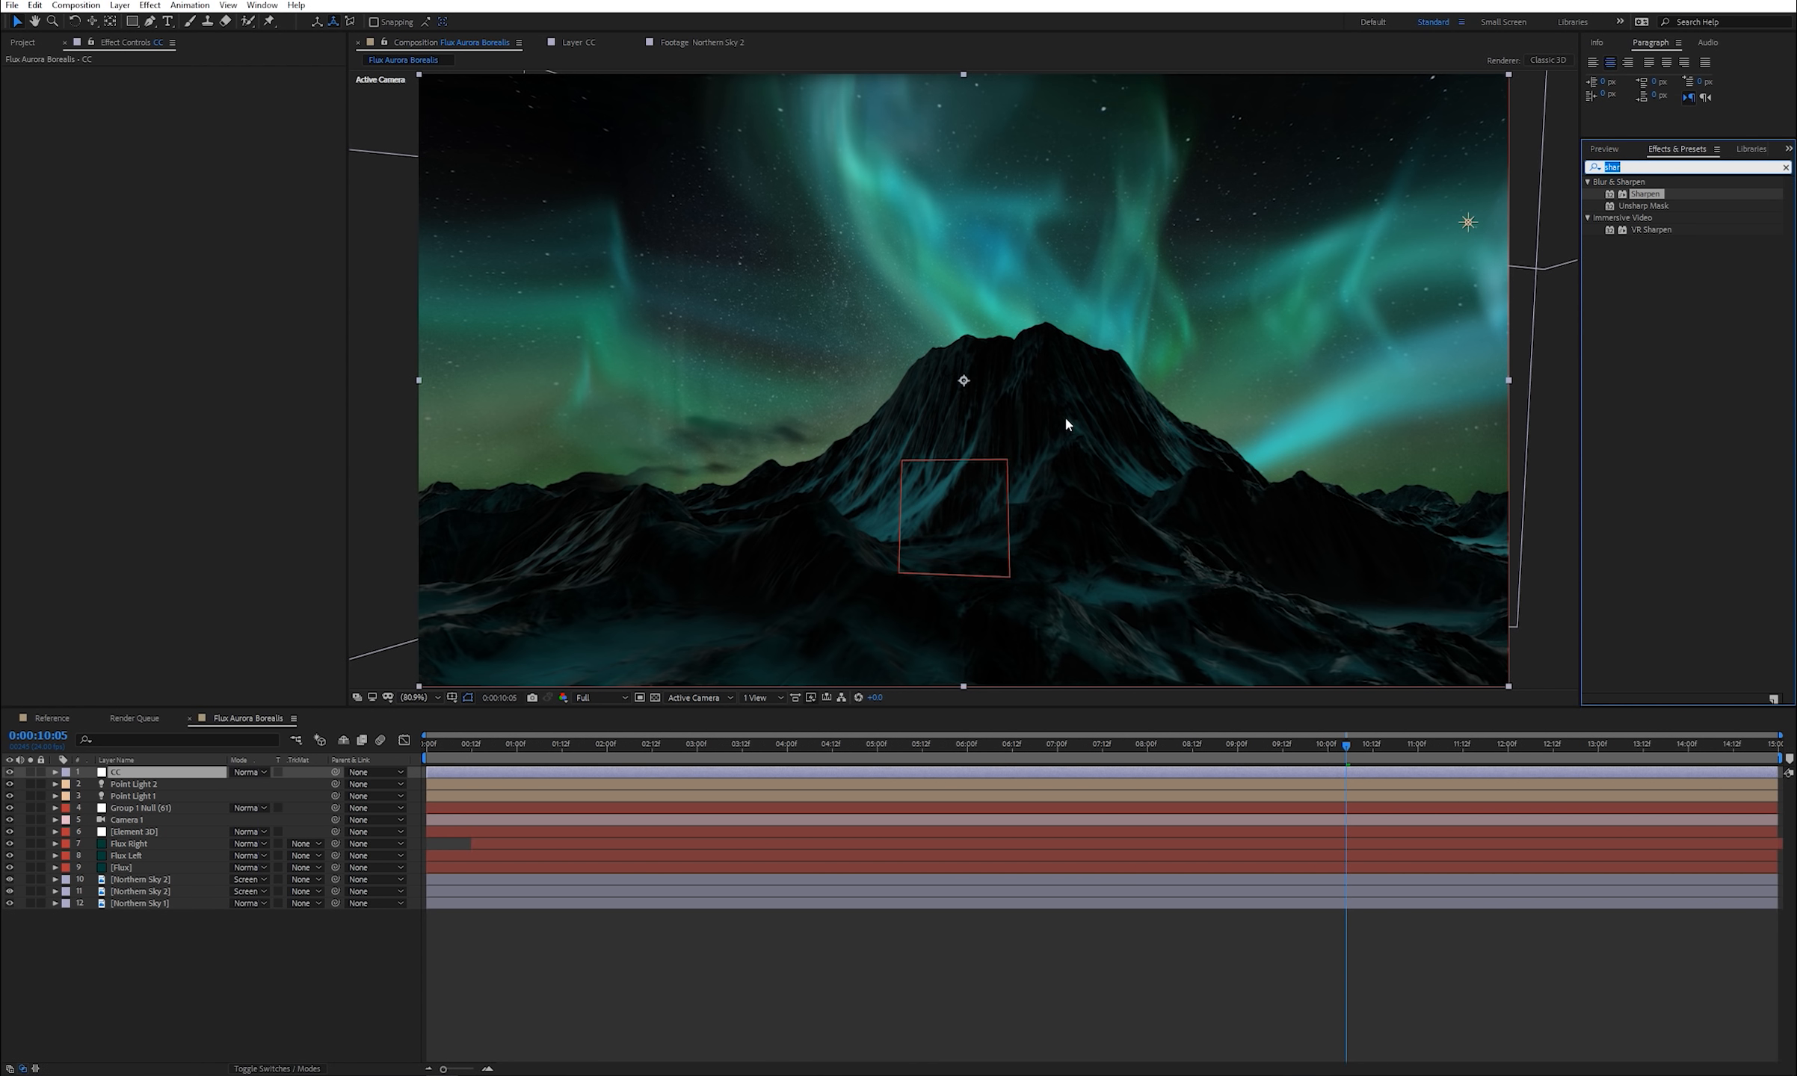
pyautogui.press('BackSpace')
pyautogui.write('curv')
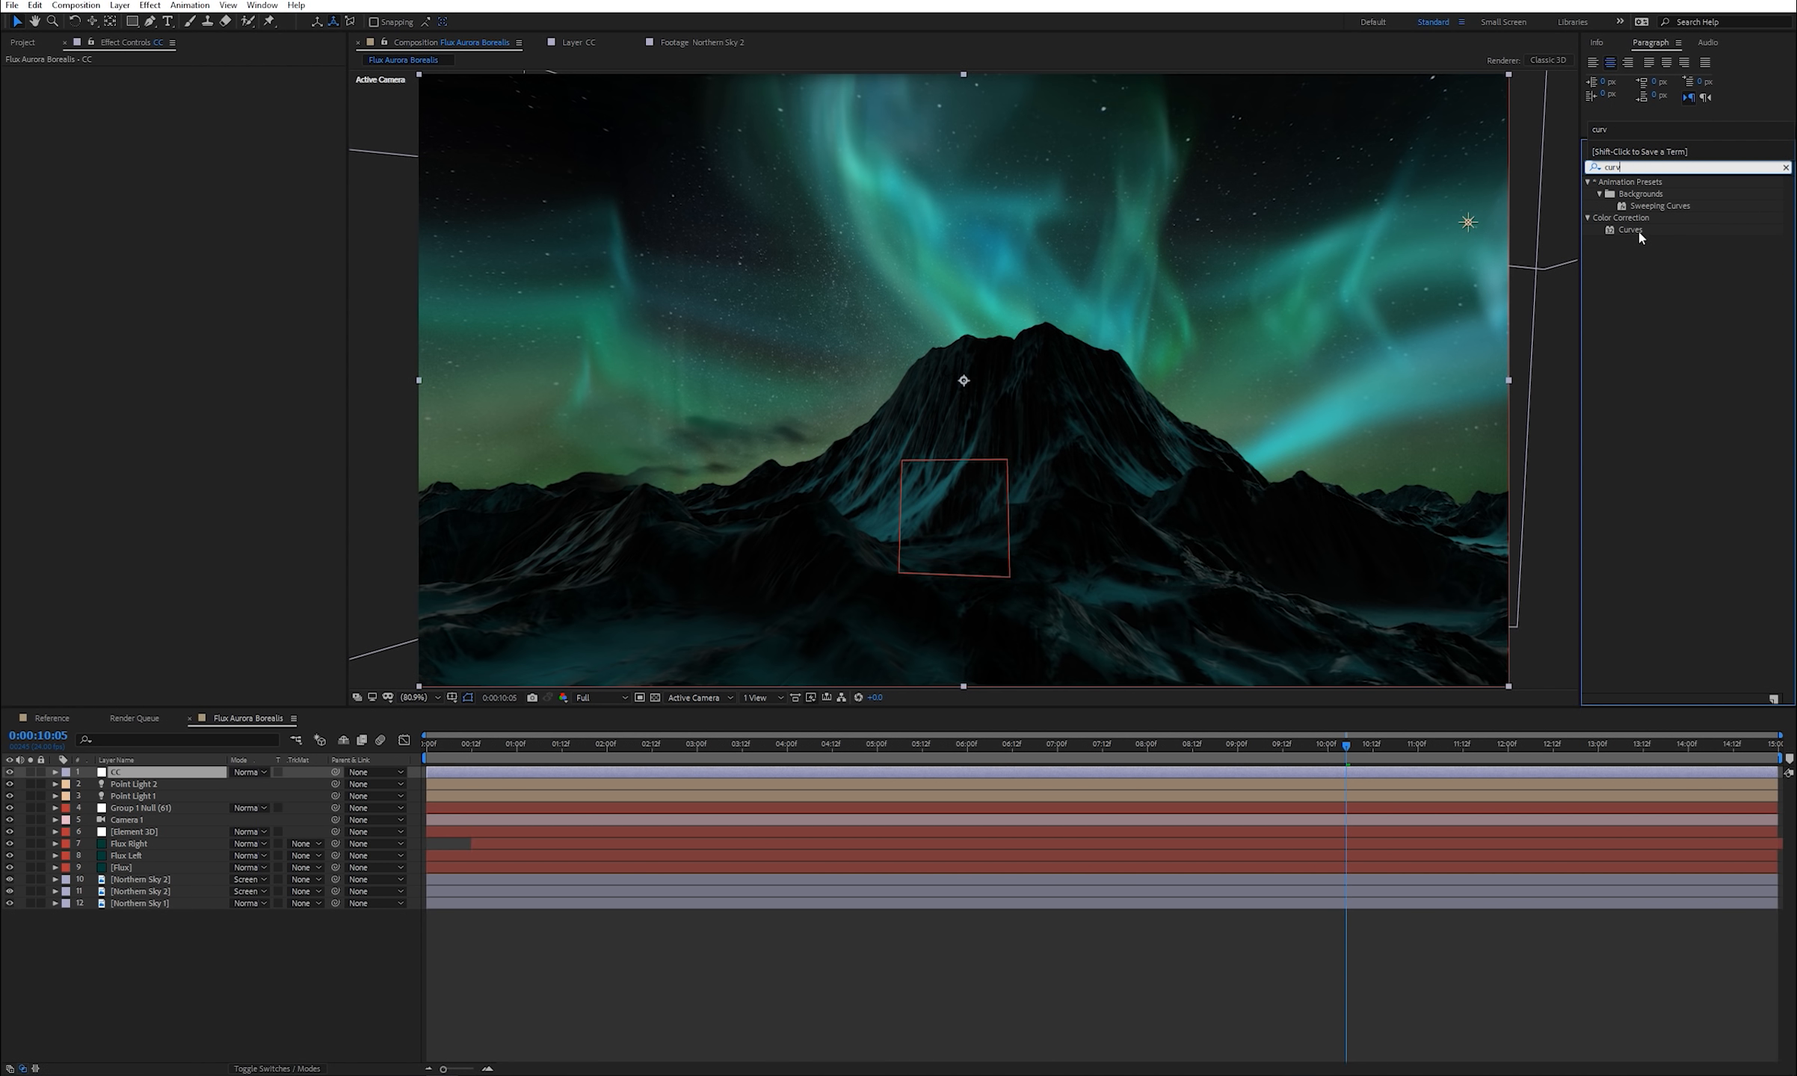
pyautogui.moveTo(1638, 237); pyautogui.dragTo(136, 775)
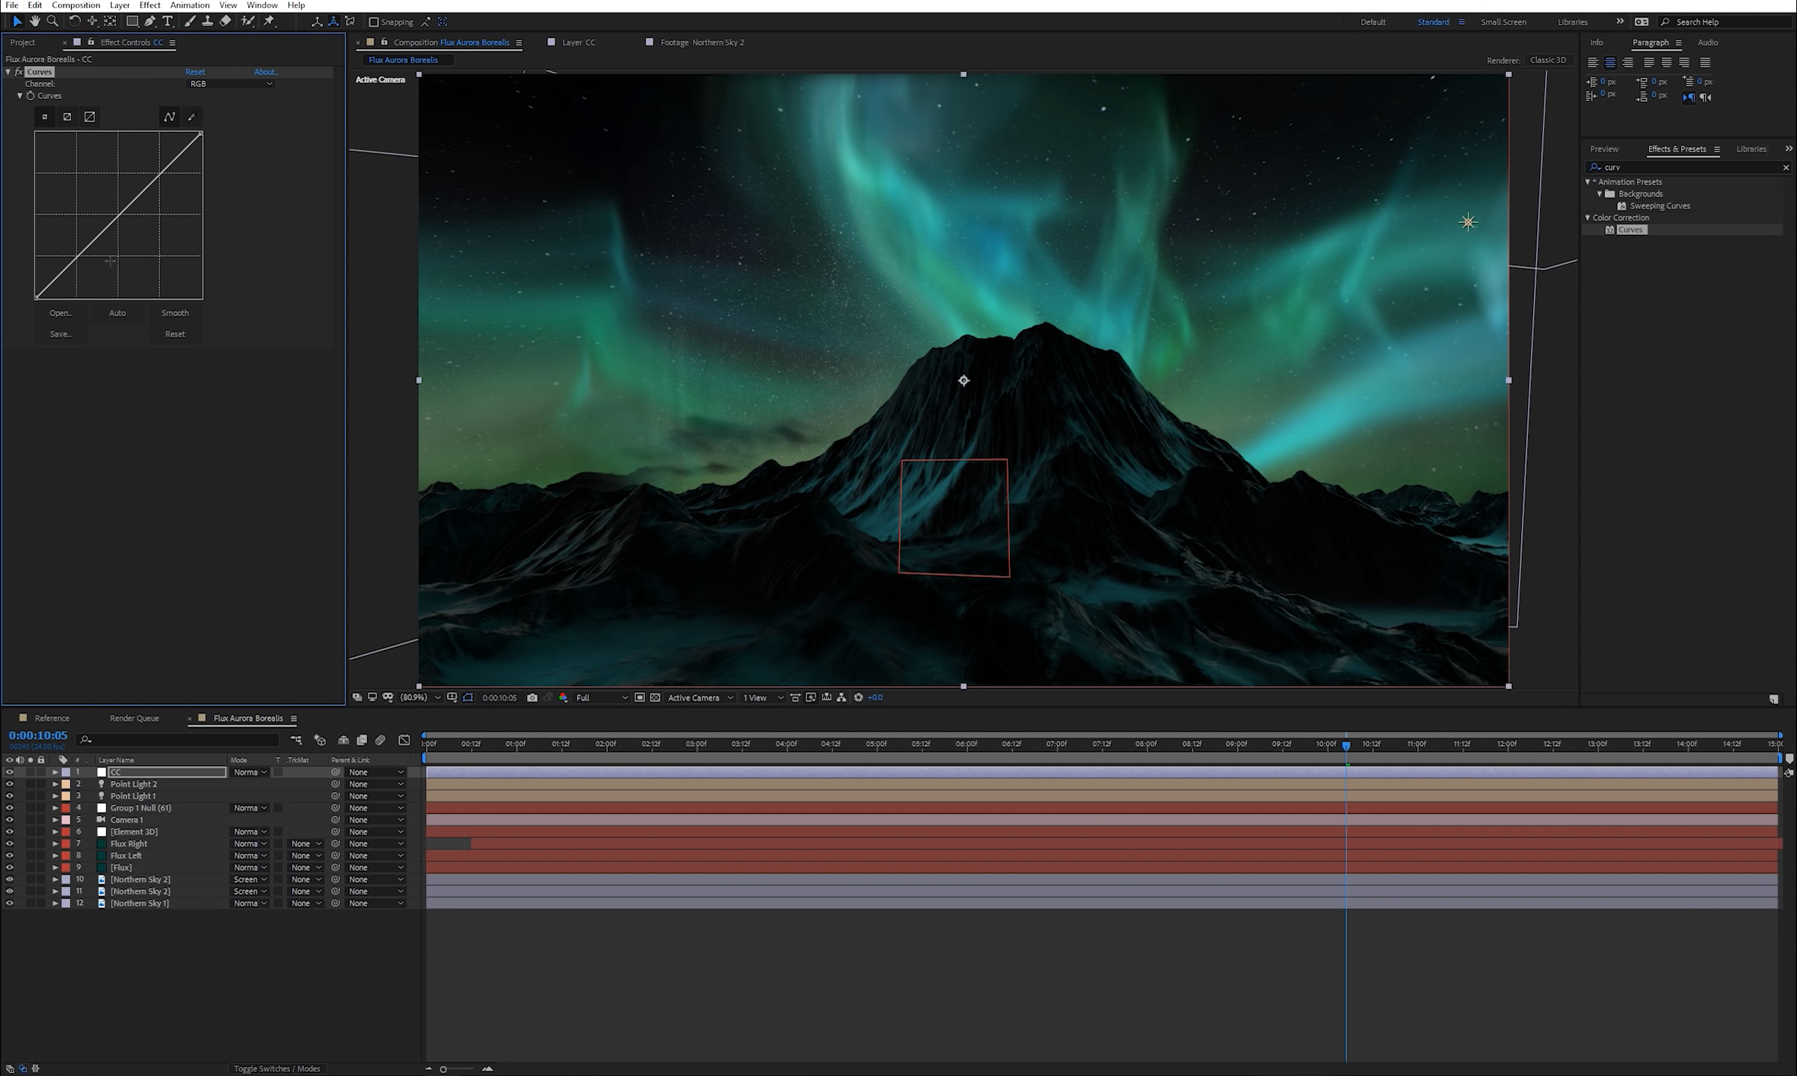
pyautogui.moveTo(79, 257); pyautogui.dragTo(81, 260)
pyautogui.moveTo(159, 187); pyautogui.dragTo(143, 178)
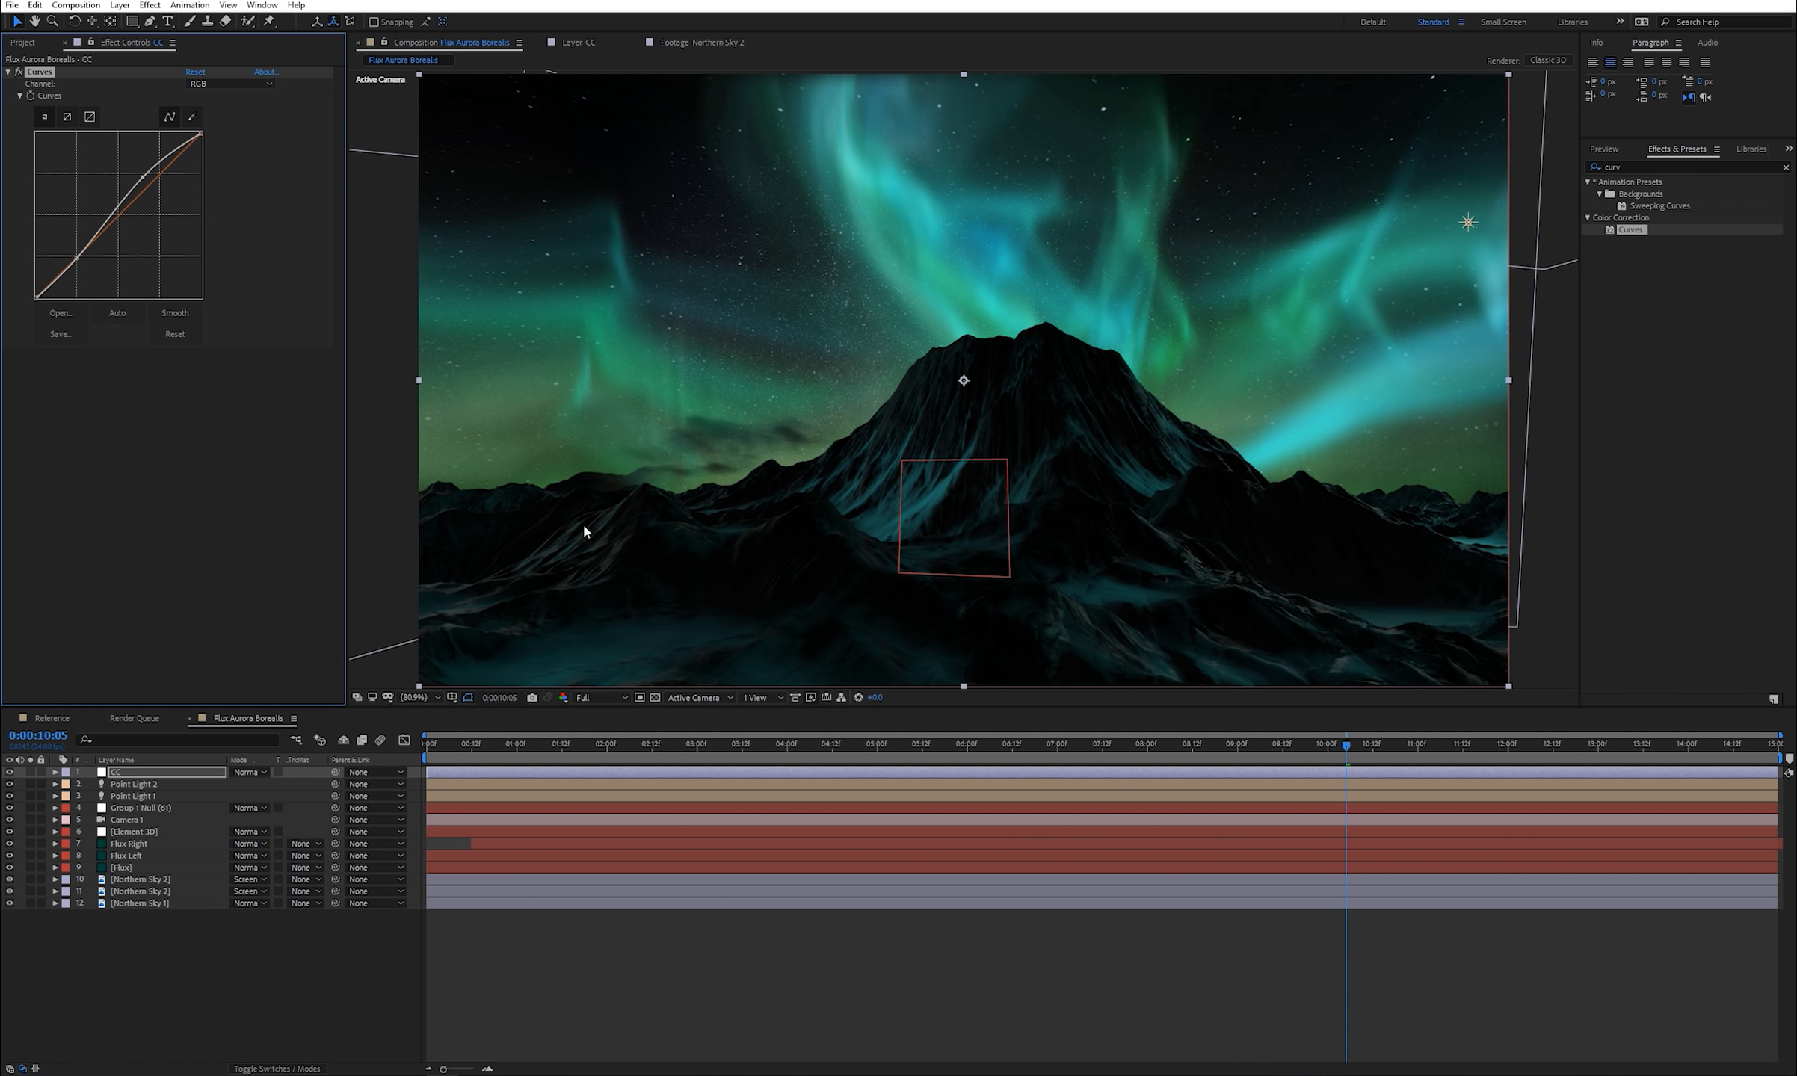
# - In the Curves Red channel, fine-tune the highlights and anchor the shadows close to the original line
pyautogui.click(227, 84)
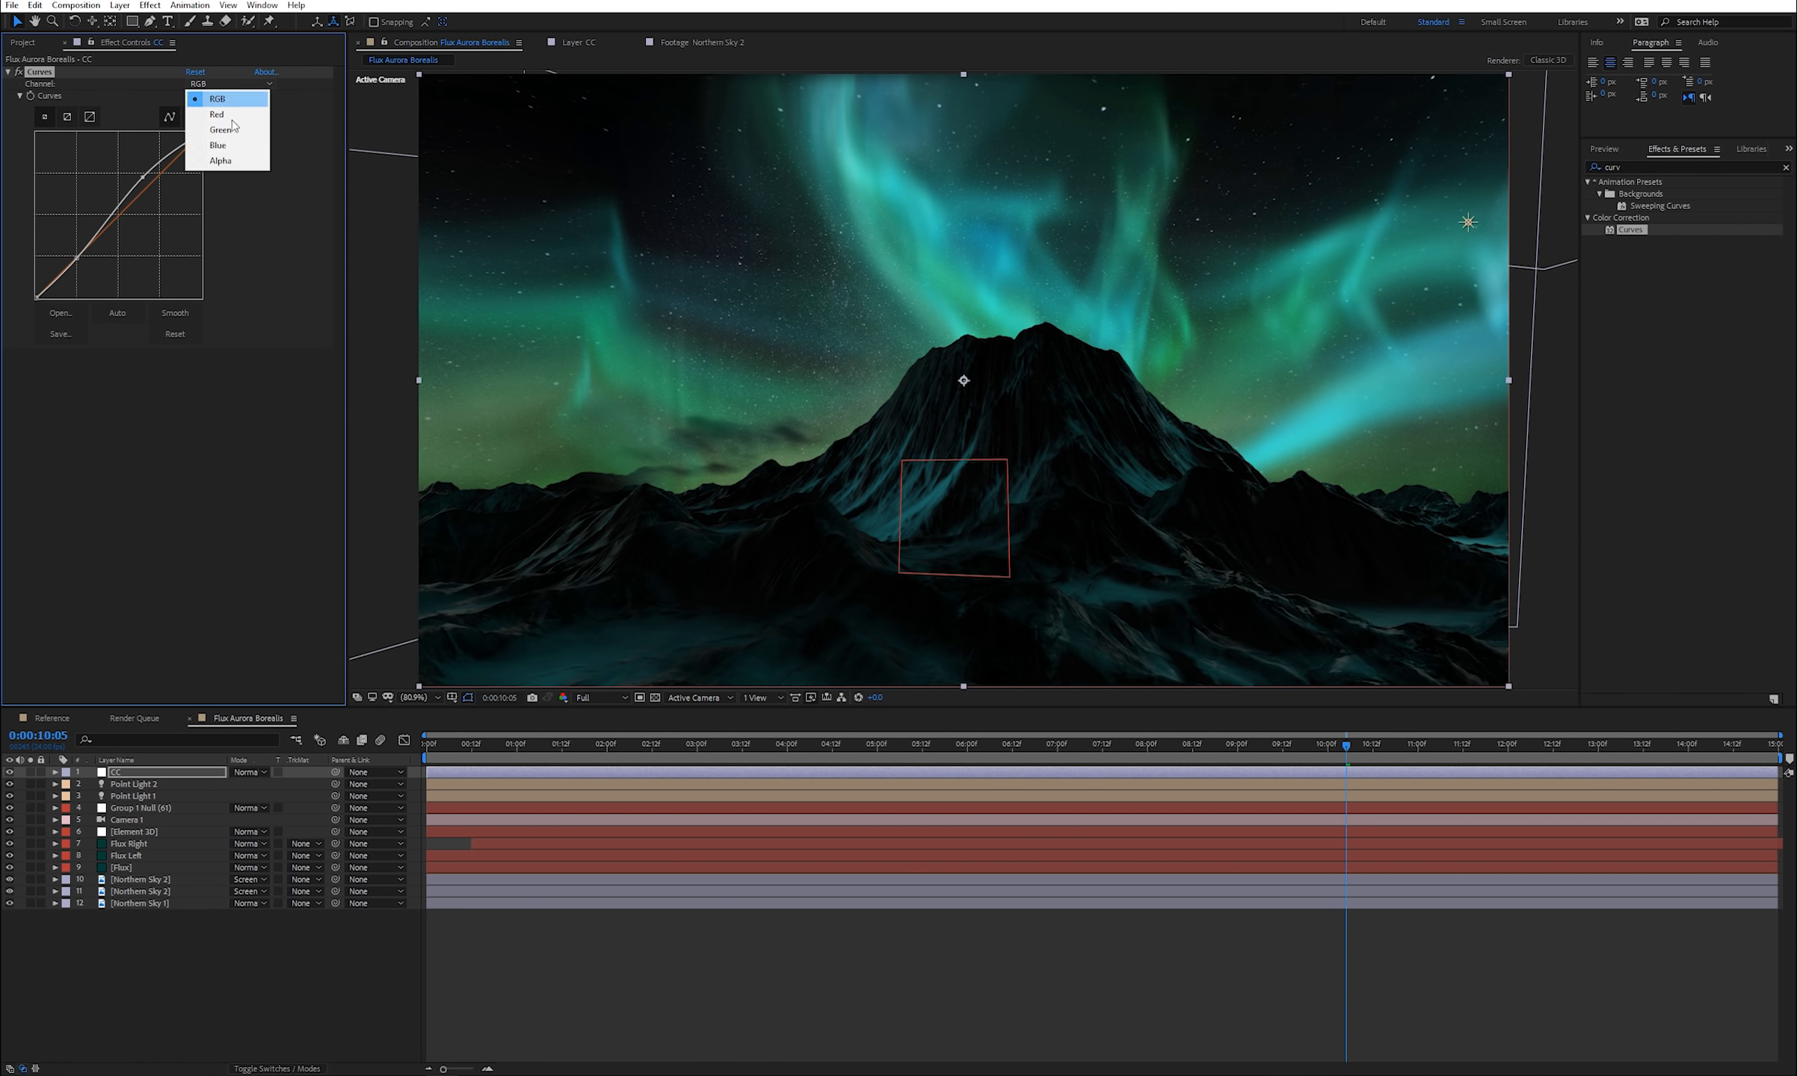
pyautogui.click(213, 104)
pyautogui.moveTo(150, 181); pyautogui.dragTo(148, 179)
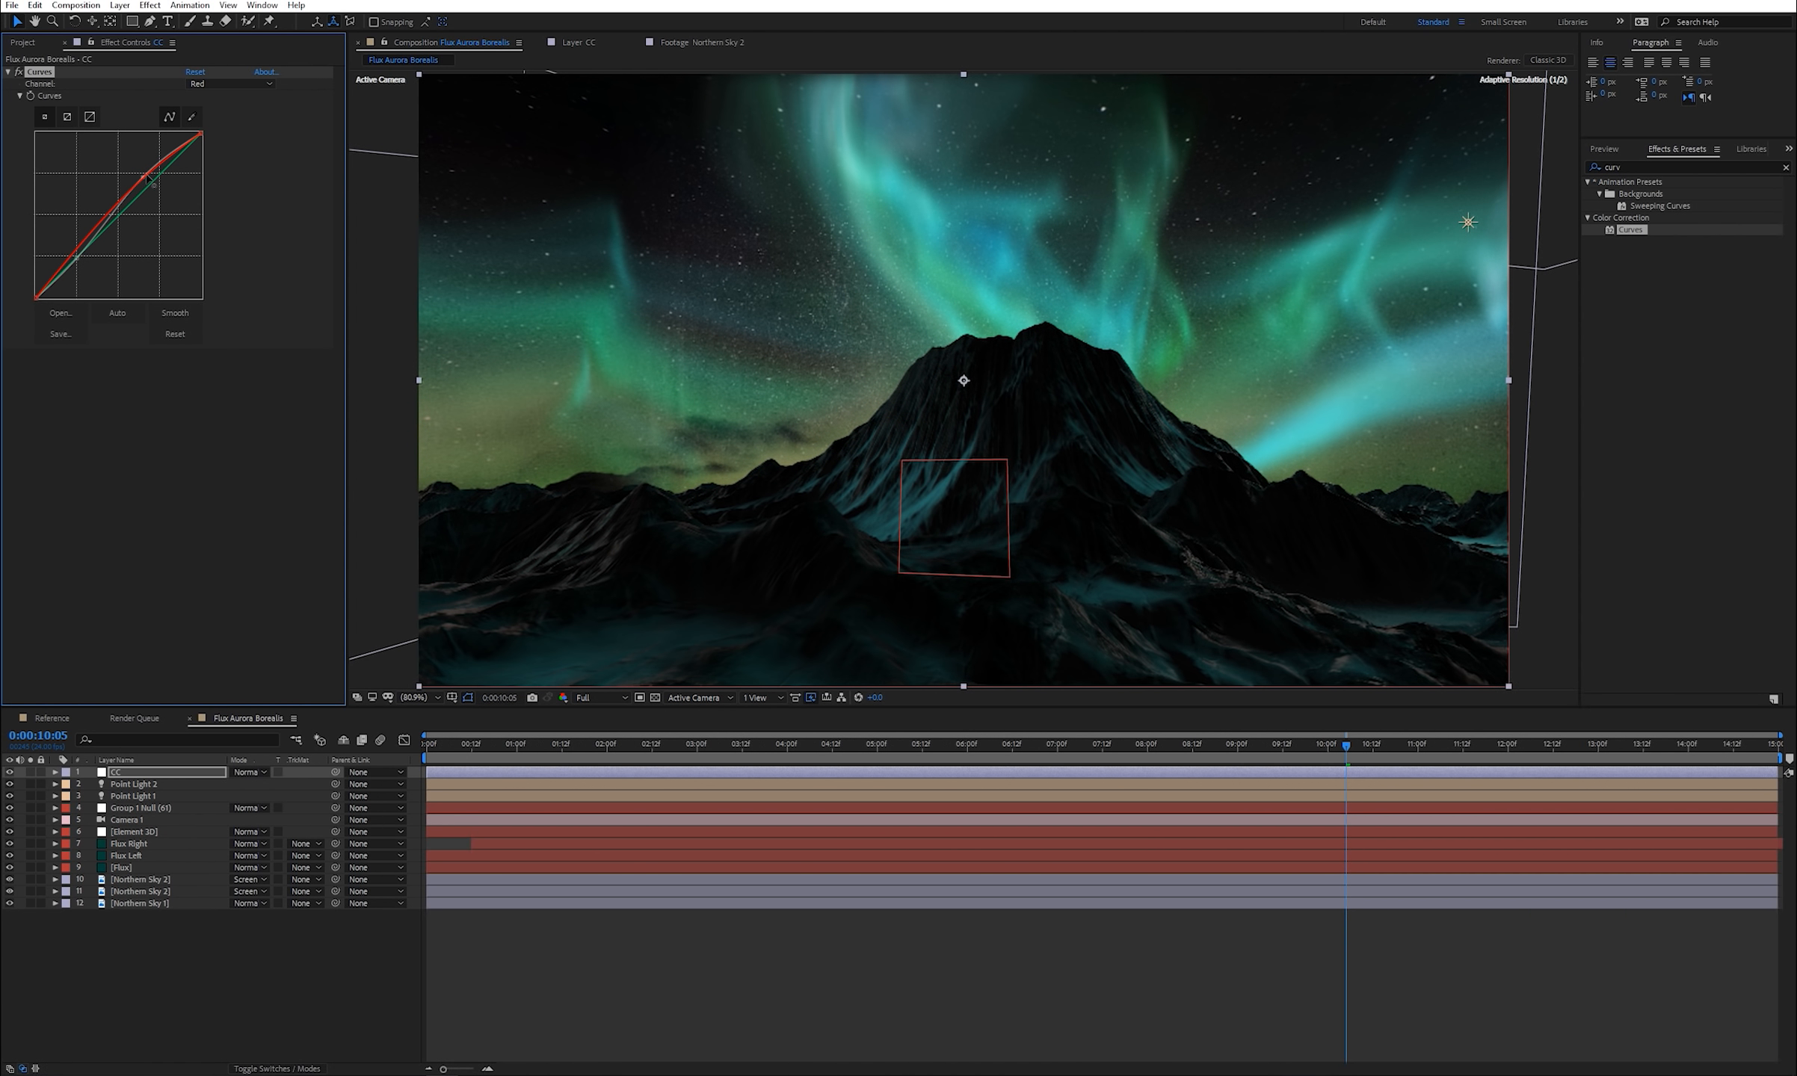
pyautogui.moveTo(82, 253); pyautogui.dragTo(79, 259)
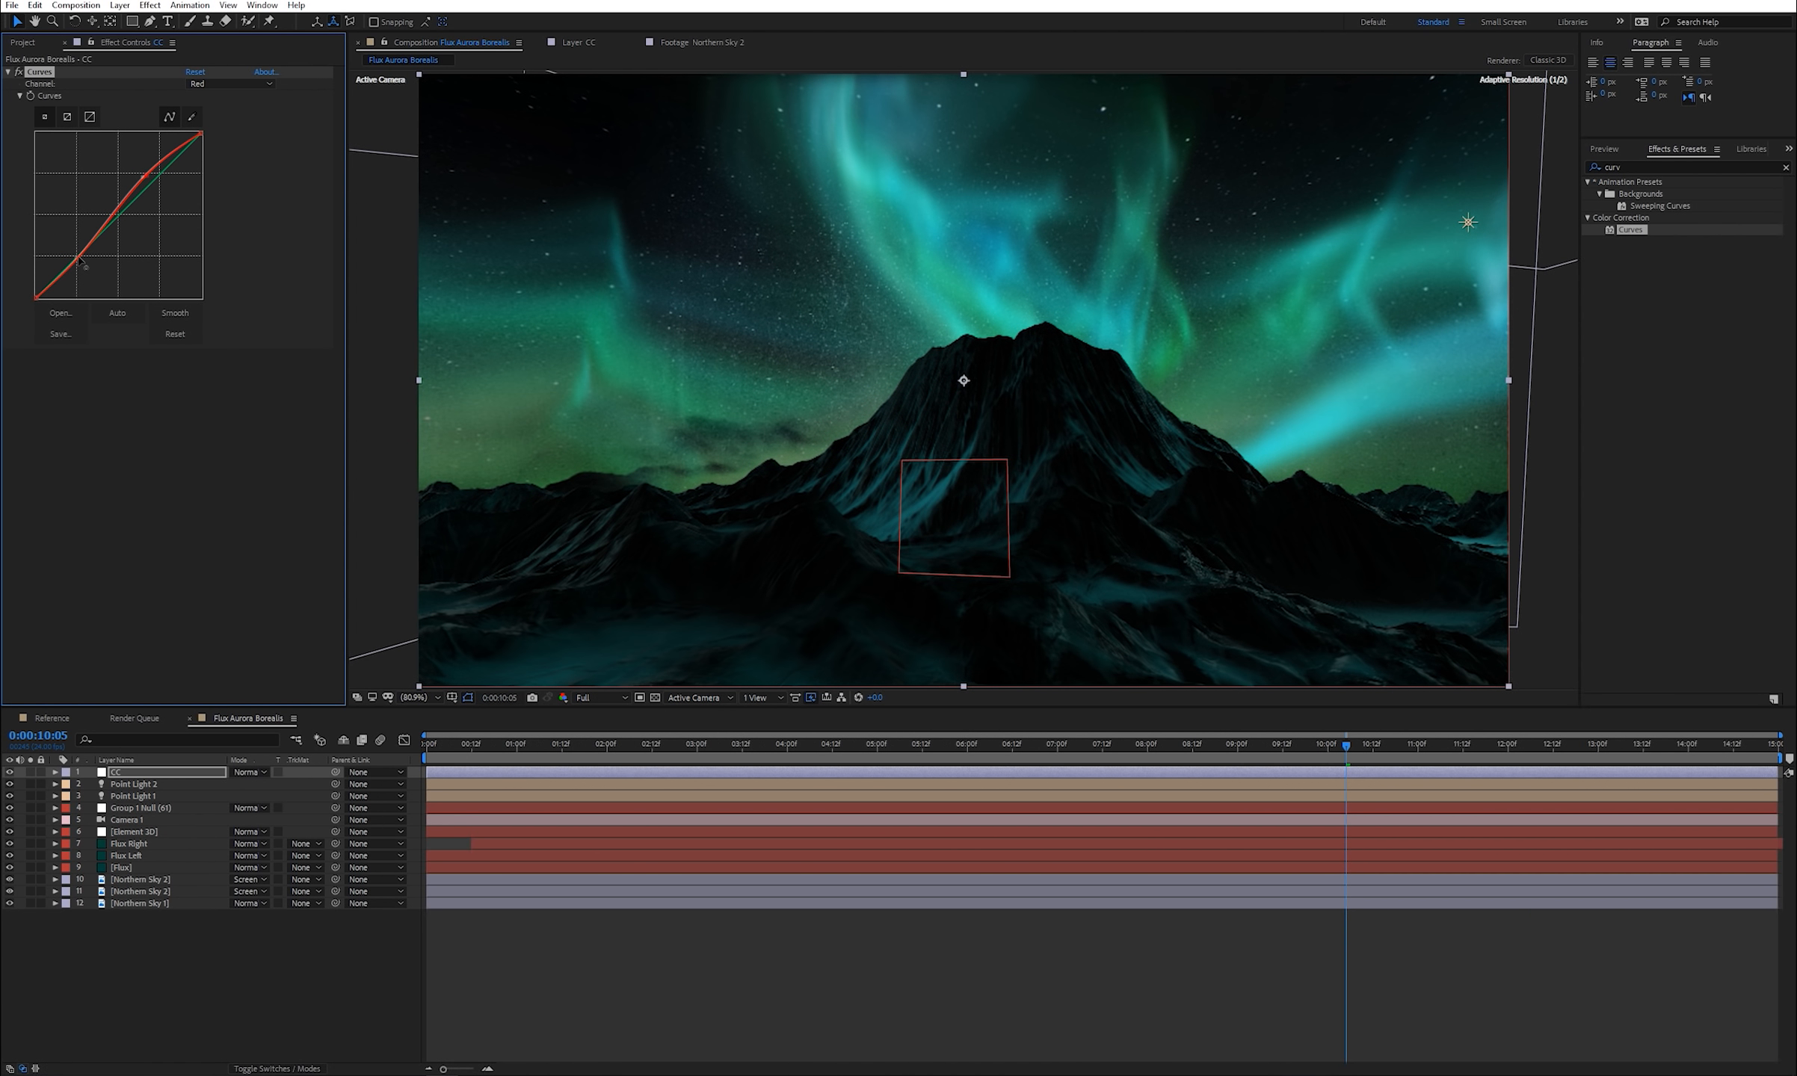
# - Lower the Green channel of the CC layer's curves slightly in the highlights and shadows
pyautogui.click(231, 84)
pyautogui.click(216, 120)
pyautogui.moveTo(157, 176); pyautogui.dragTo(157, 184)
pyautogui.moveTo(82, 260); pyautogui.dragTo(79, 262)
# - Refine the combined RGB curve by nudging the highlights and lifting the shadows and midtones
pyautogui.click(225, 83)
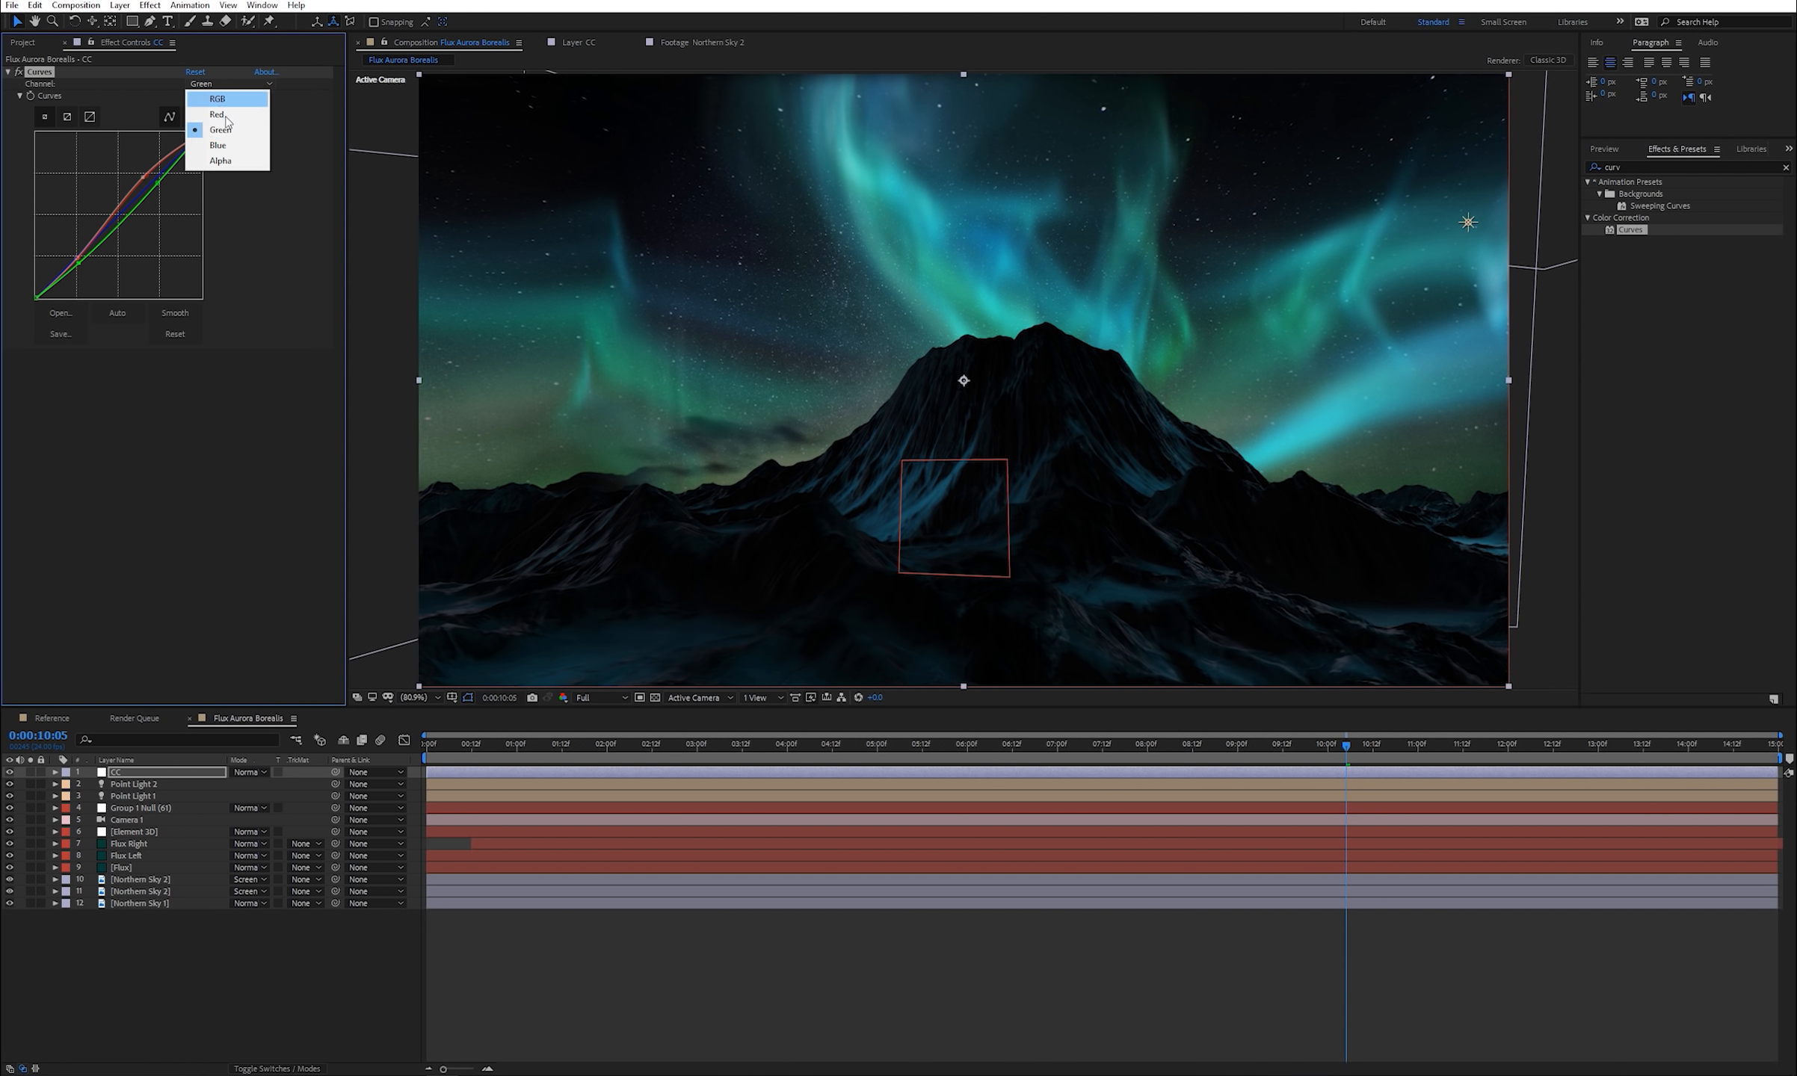
pyautogui.click(232, 103)
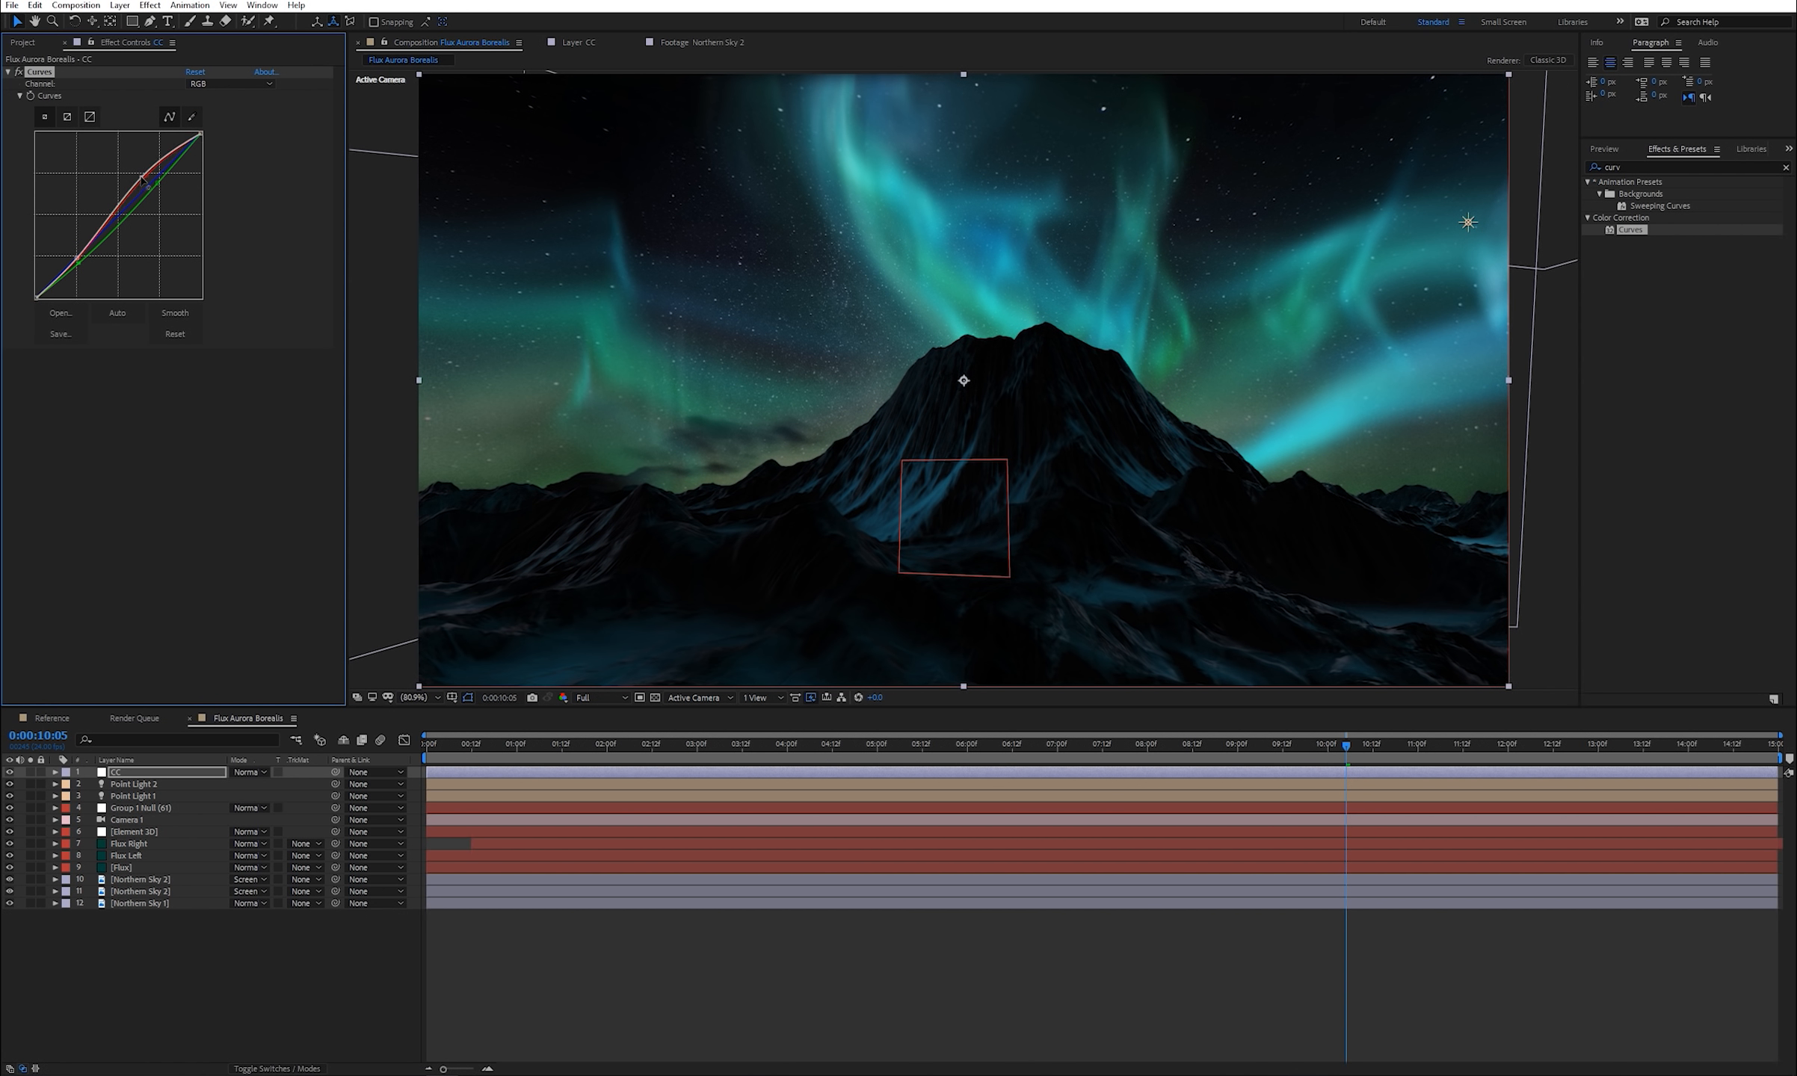
pyautogui.moveTo(142, 177); pyautogui.dragTo(145, 174)
pyautogui.moveTo(77, 259); pyautogui.dragTo(109, 214)
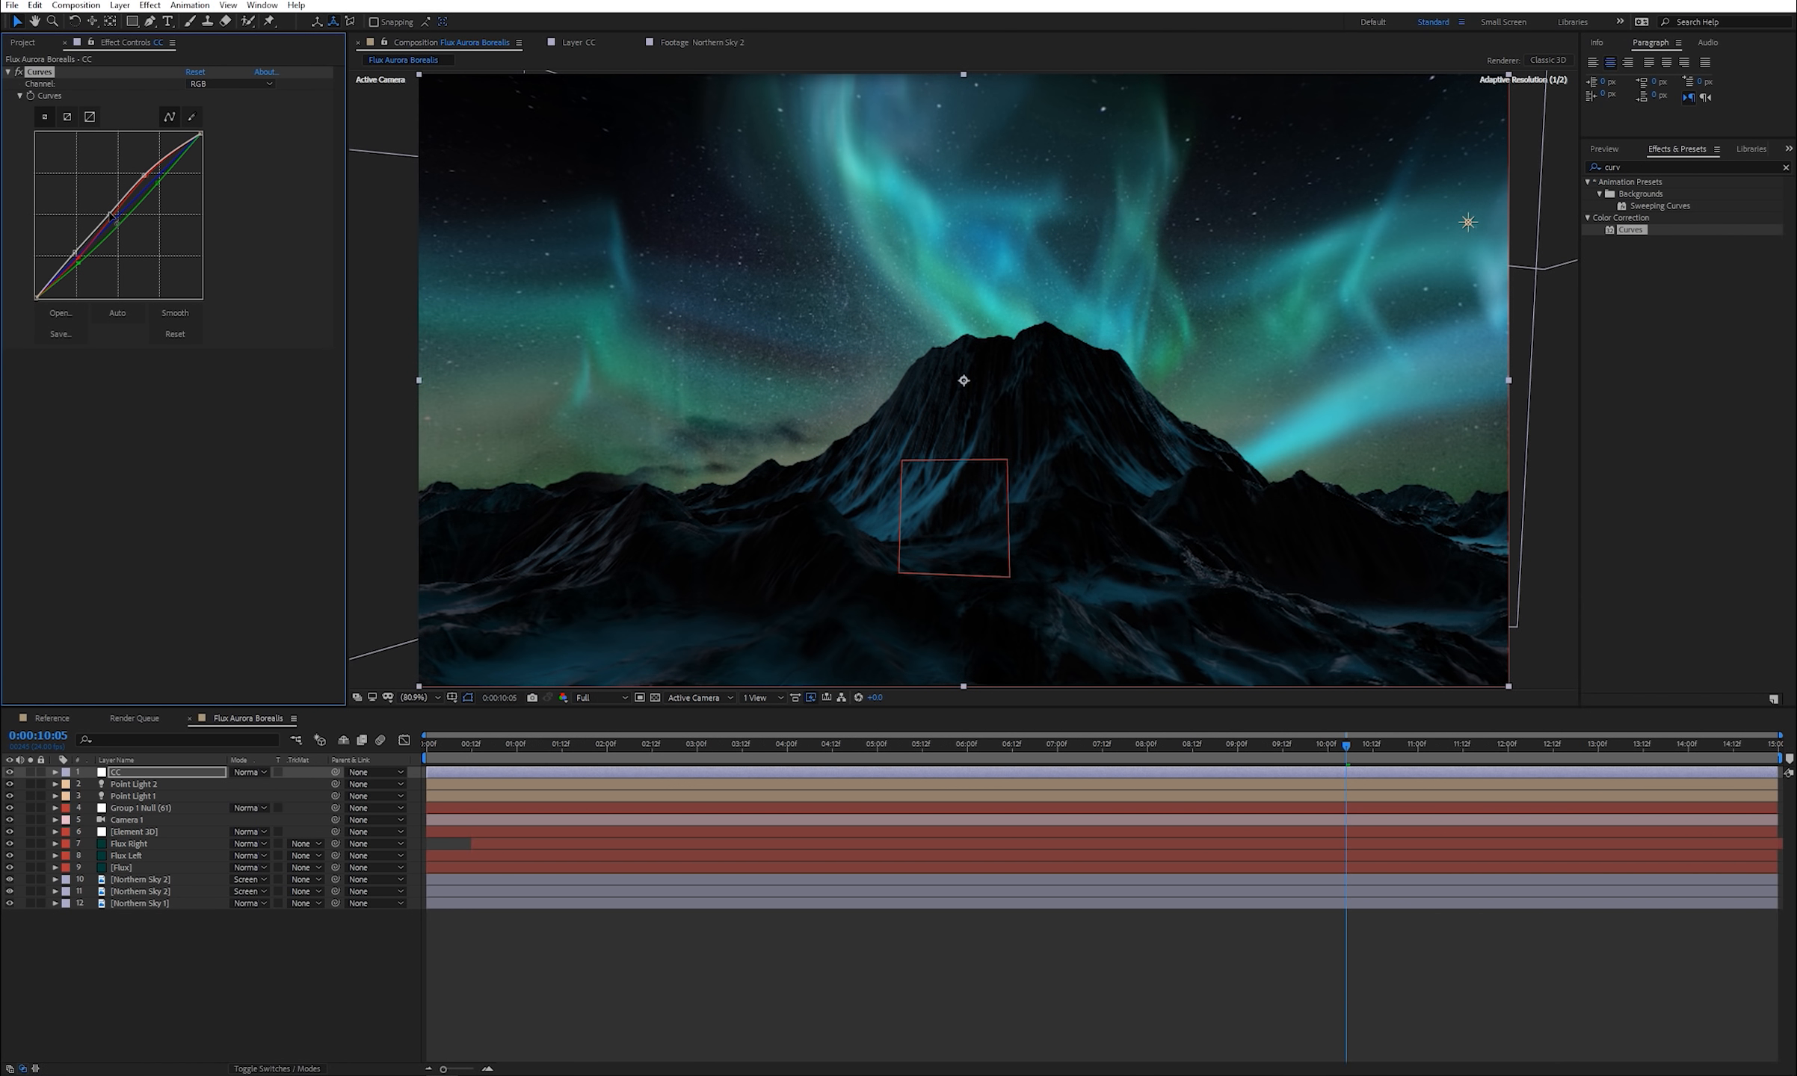
# - Shape the Blue channel curve with a slightly lowered shadow point and a small adjustment in the highlights
pyautogui.click(230, 84)
pyautogui.click(224, 146)
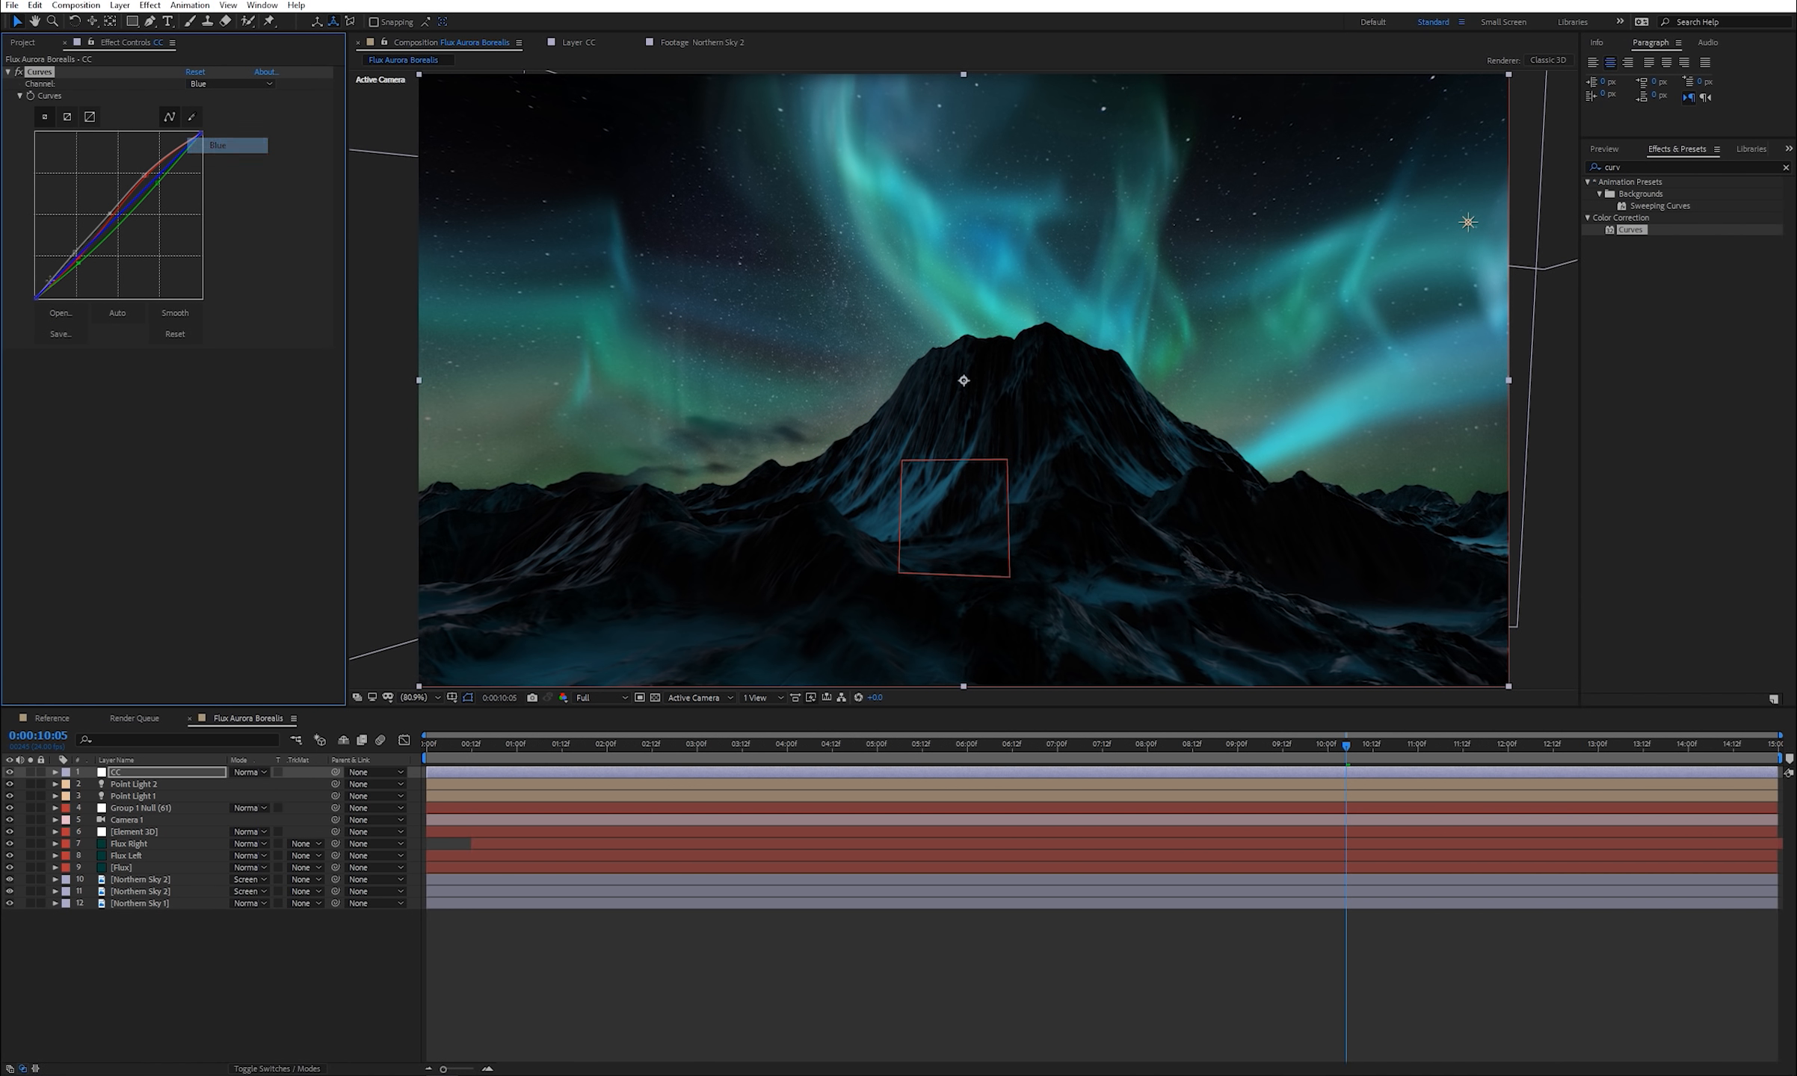
pyautogui.moveTo(77, 258); pyautogui.dragTo(79, 268)
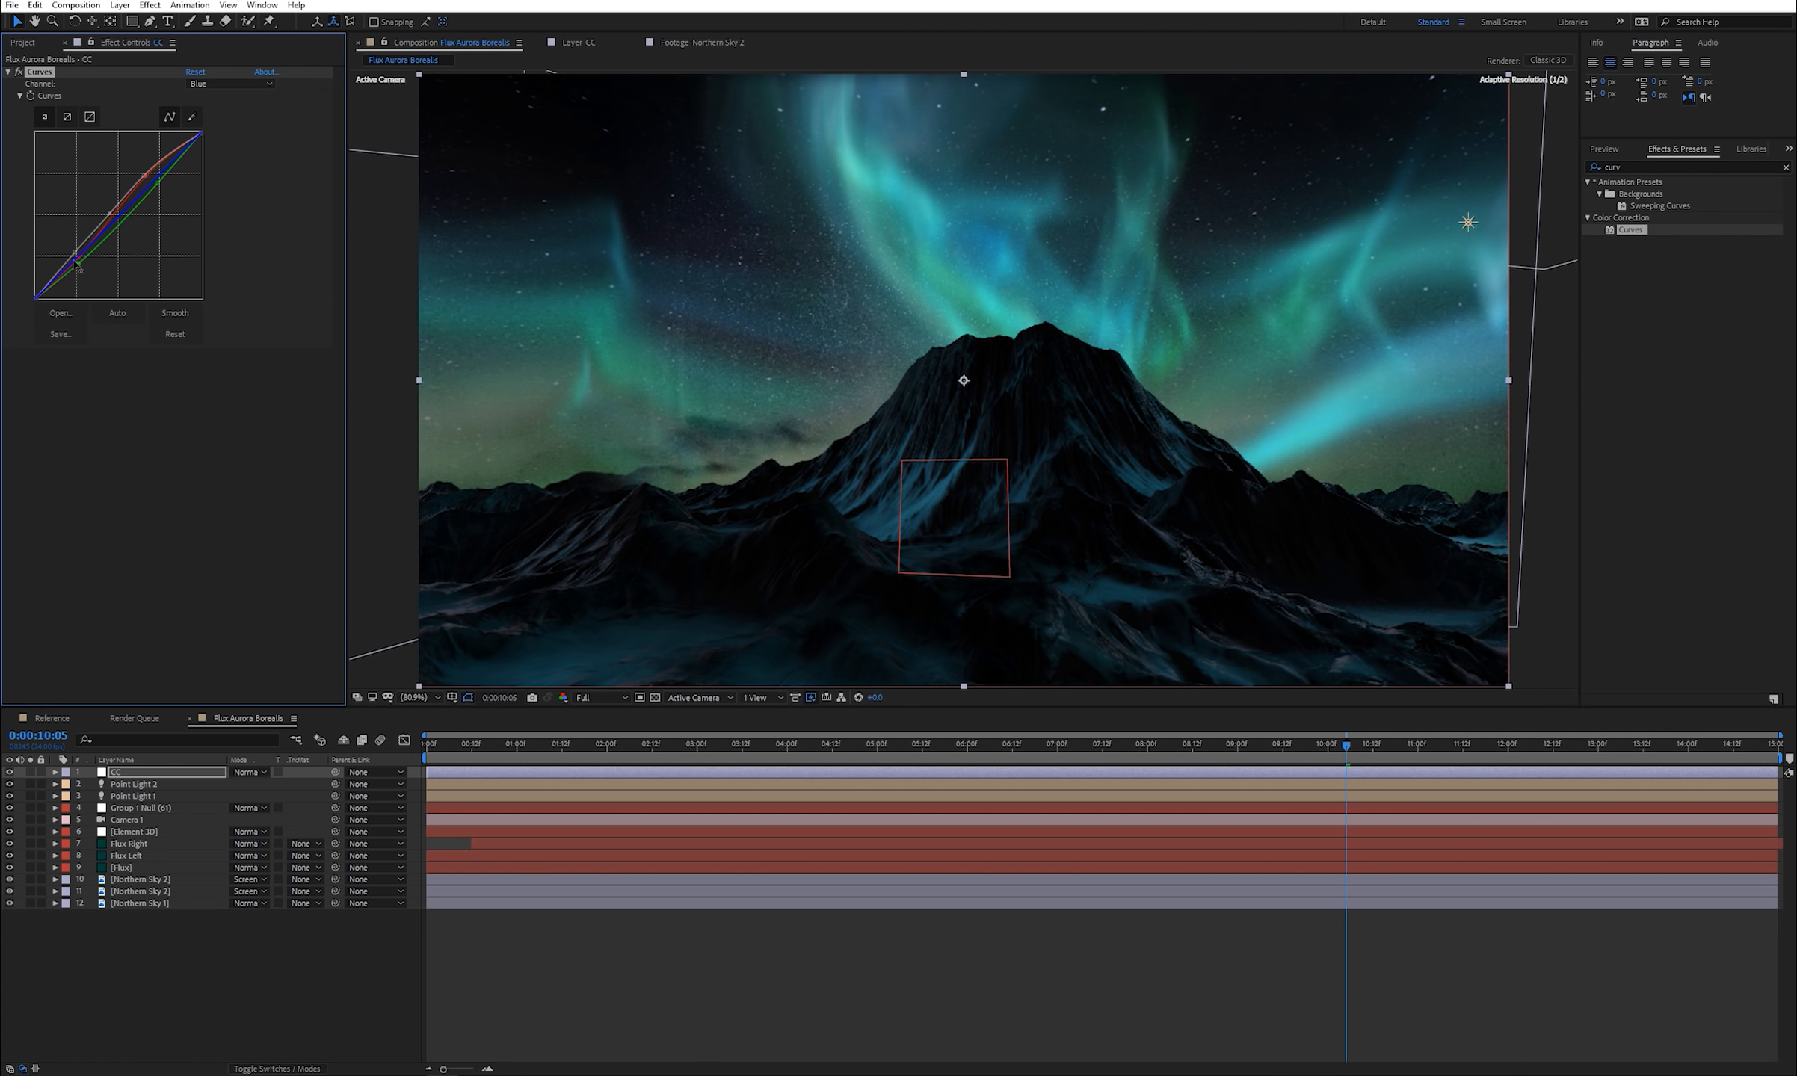
pyautogui.moveTo(144, 191); pyautogui.dragTo(139, 191)
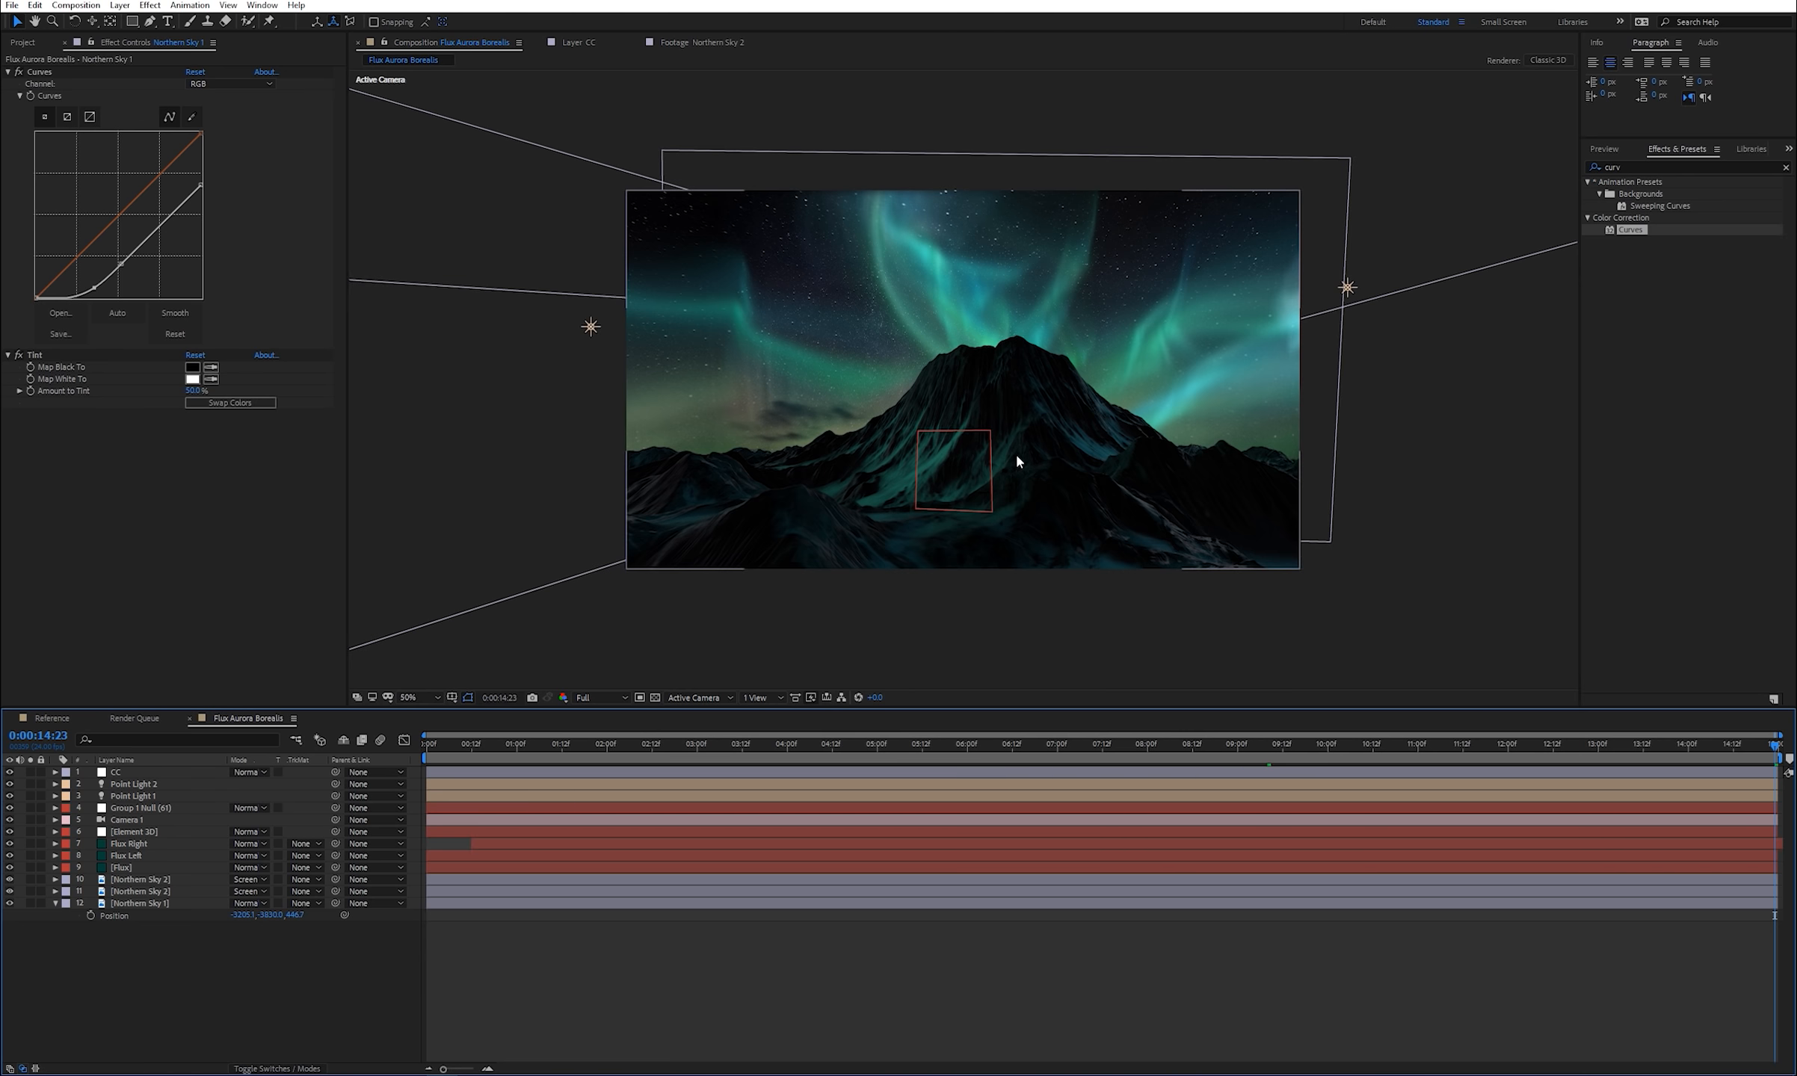
# - Find the Stylize Glow effect and apply it to the CC adjustment layer
pyautogui.click(1622, 167)
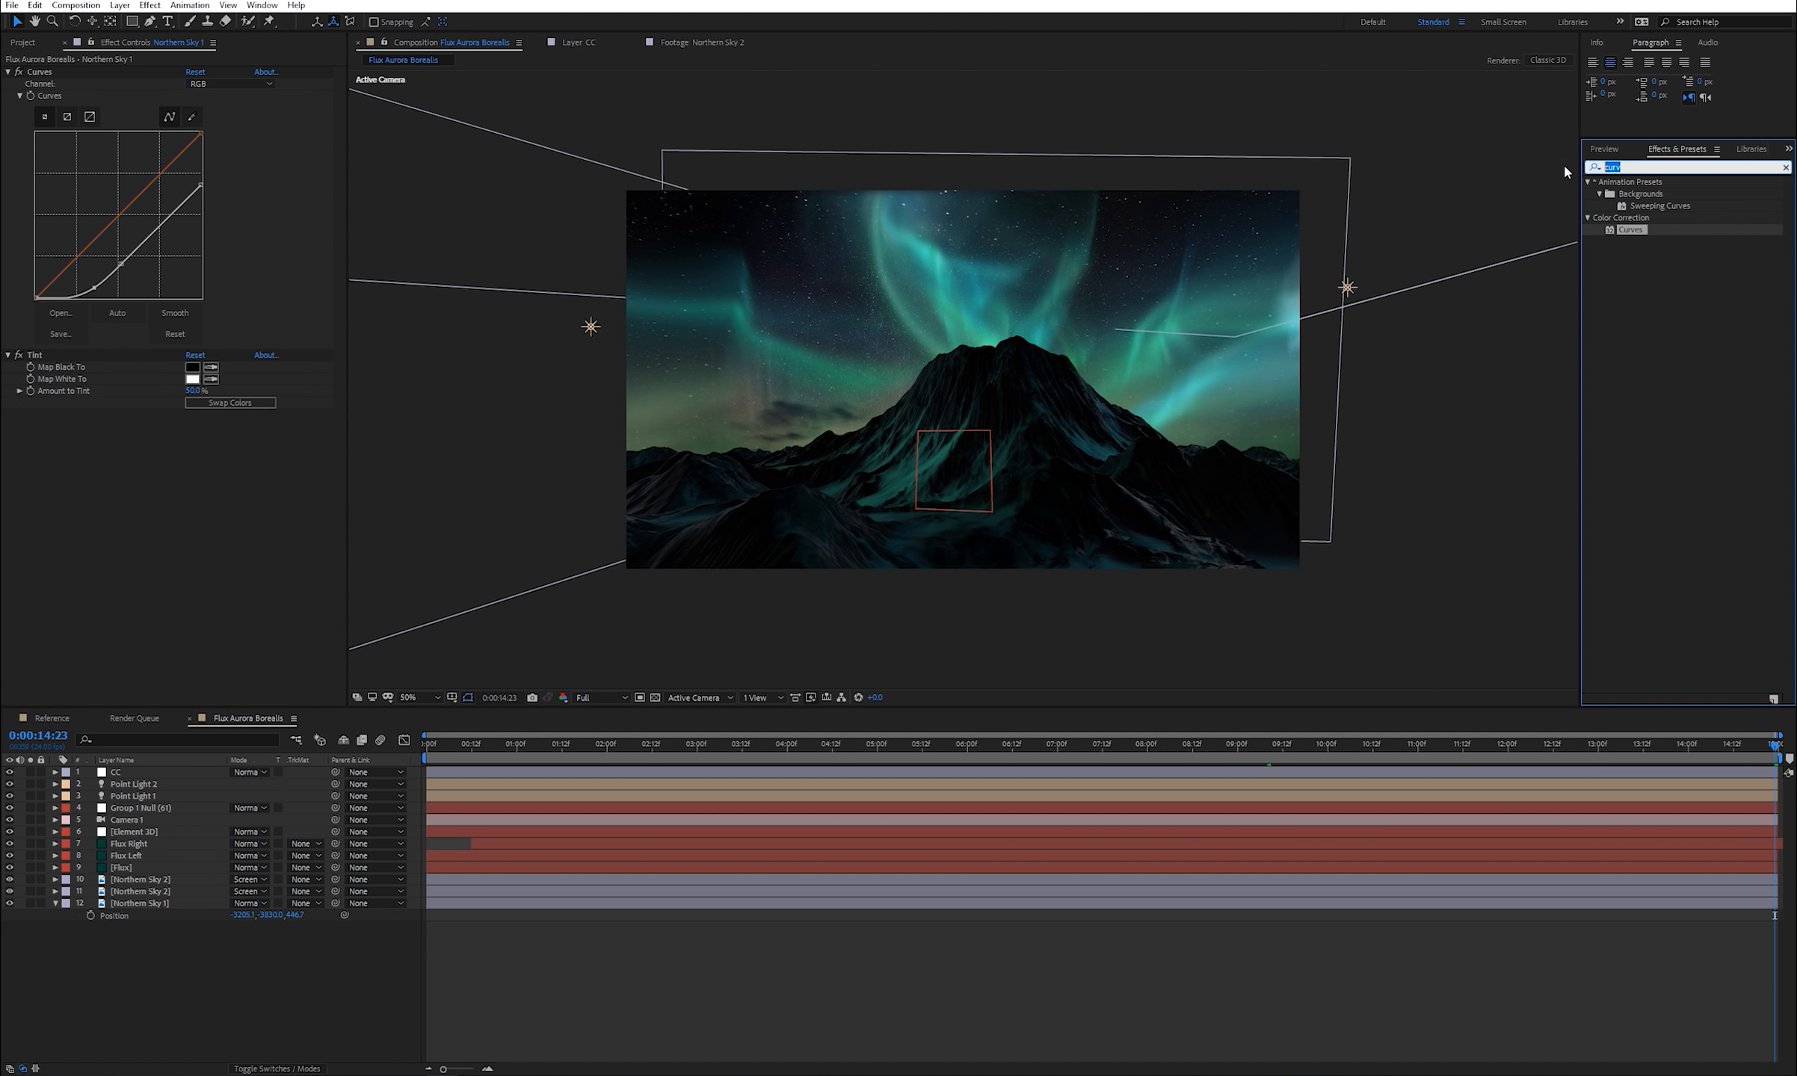
pyautogui.press('BackSpace')
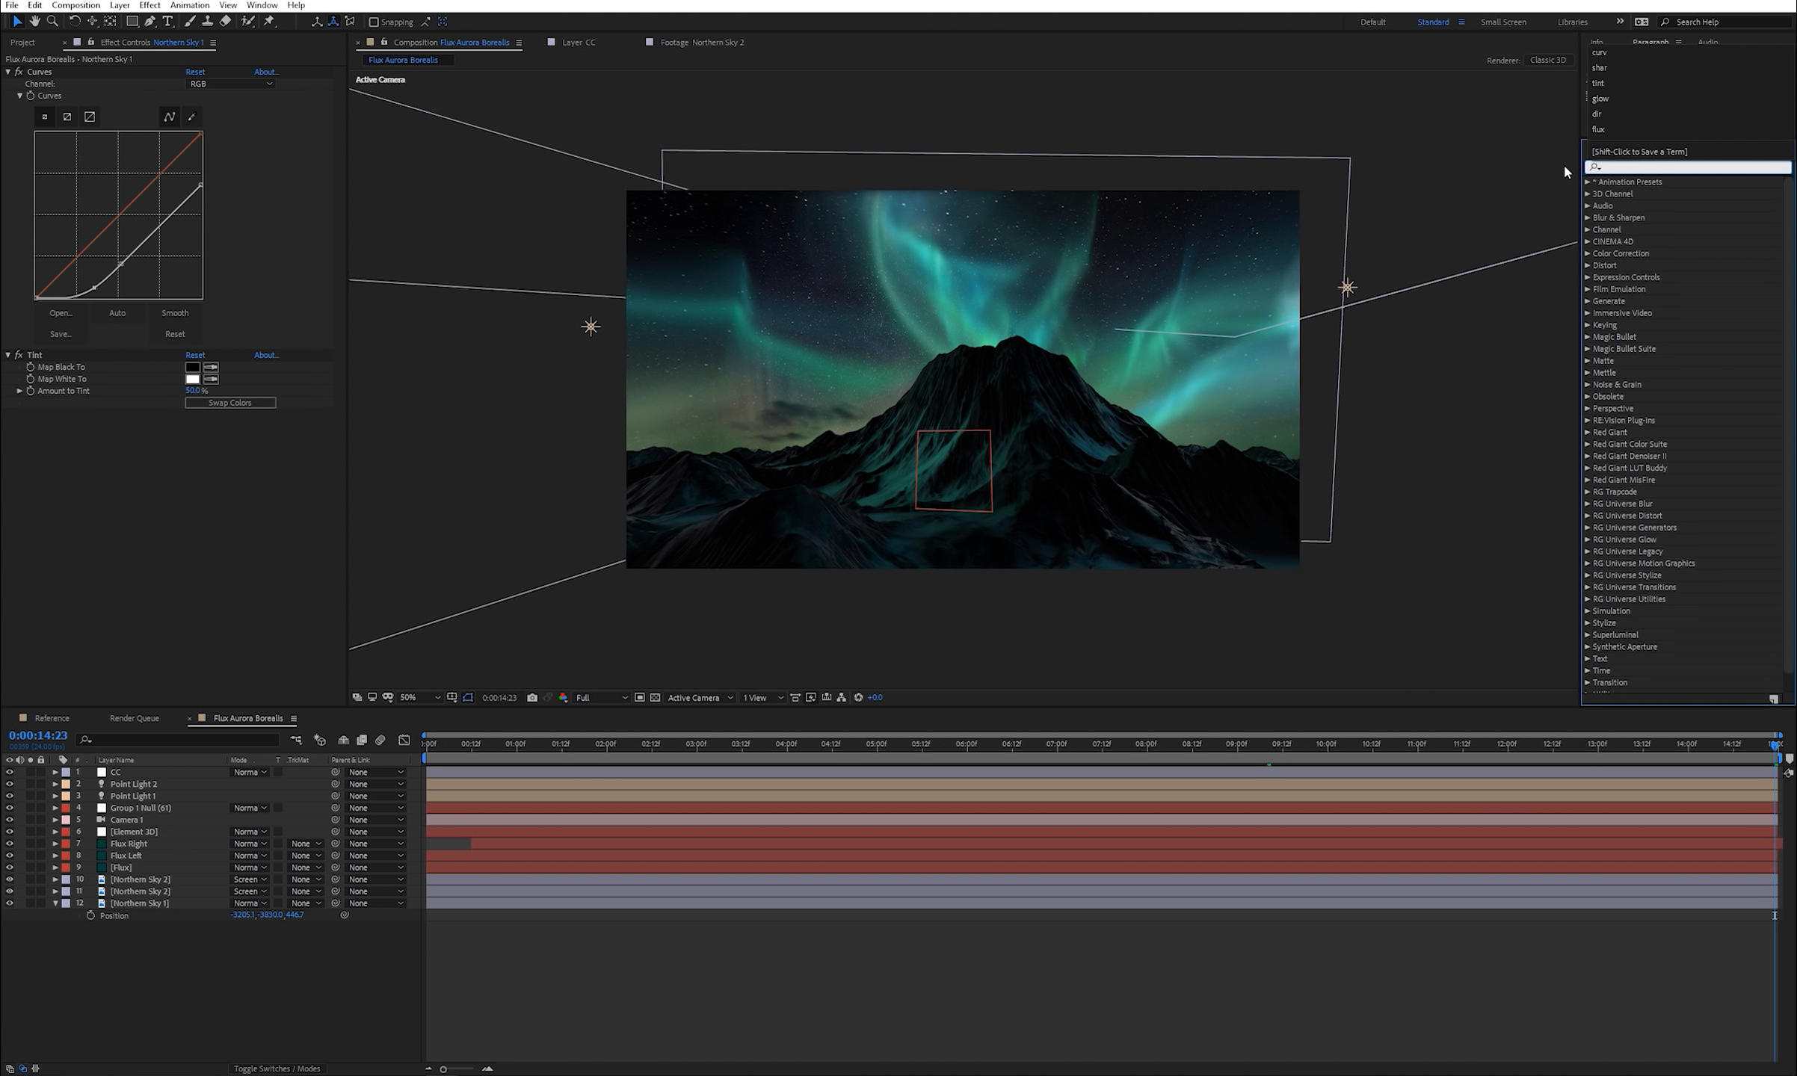
pyautogui.write('glow')
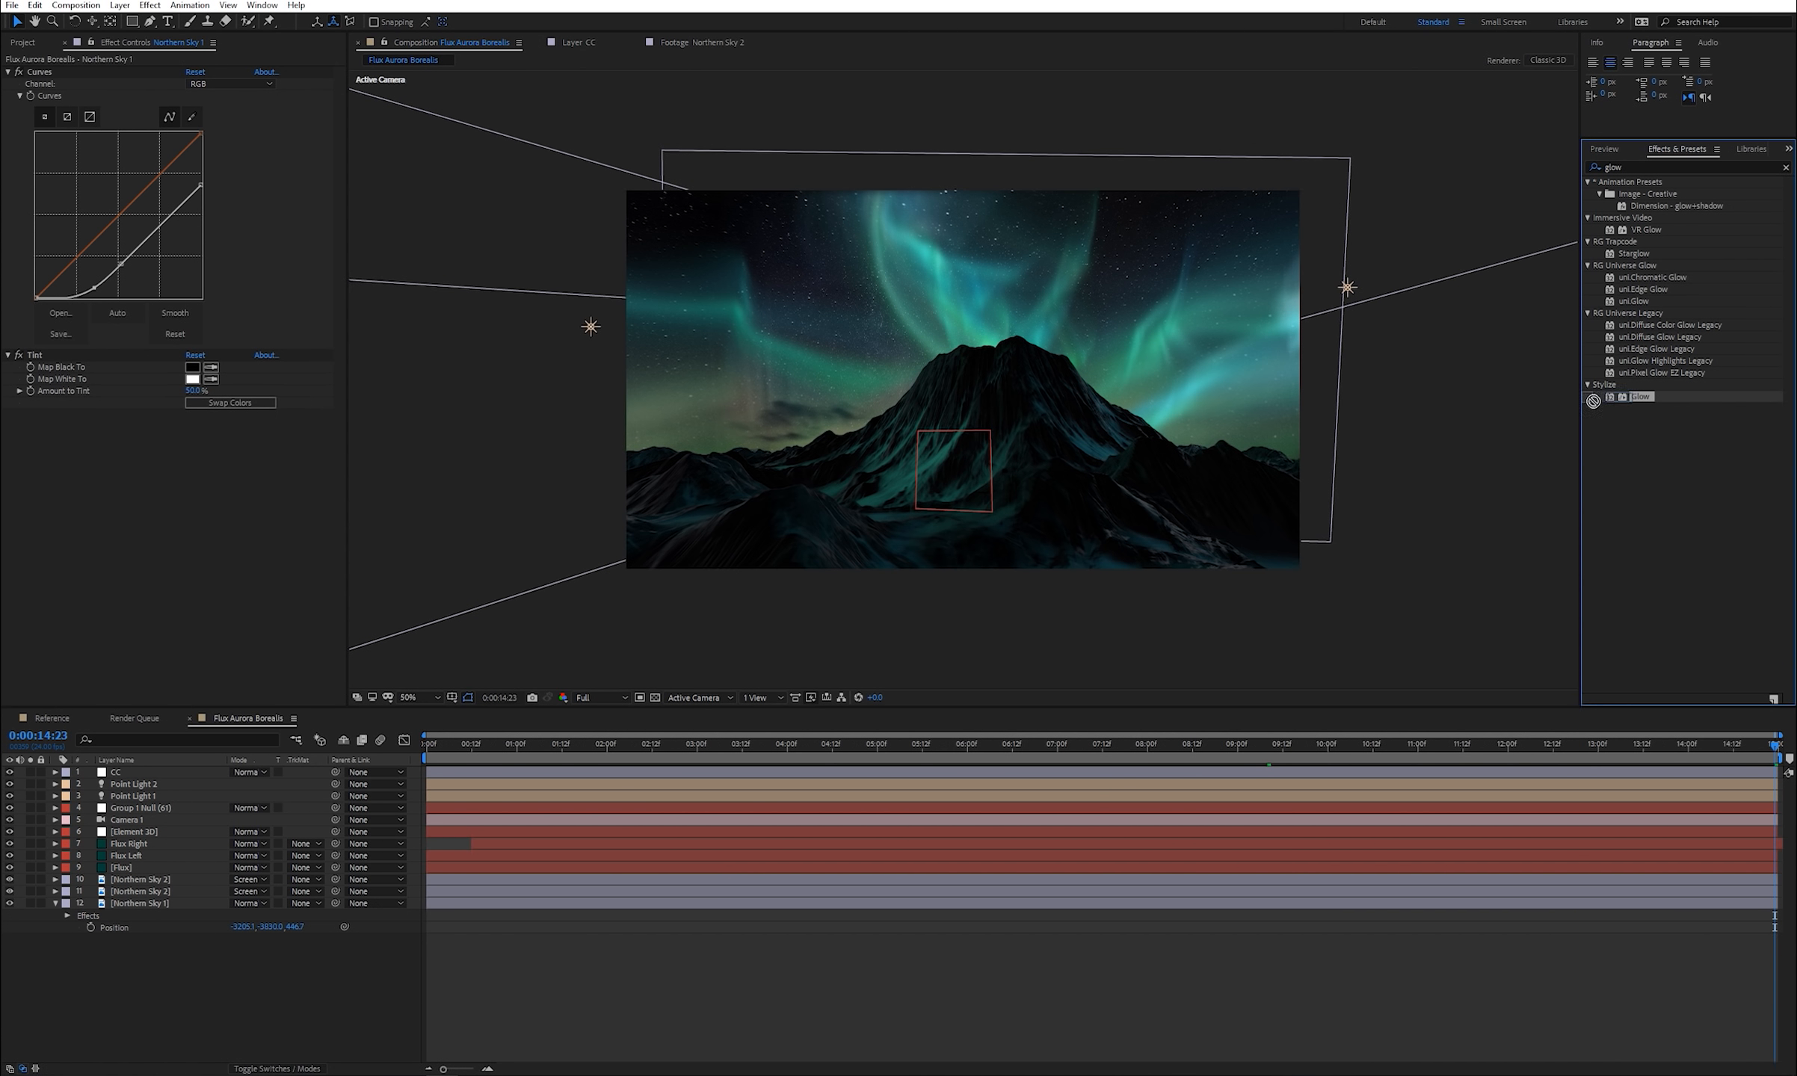
pyautogui.moveTo(313, 722); pyautogui.dragTo(112, 772)
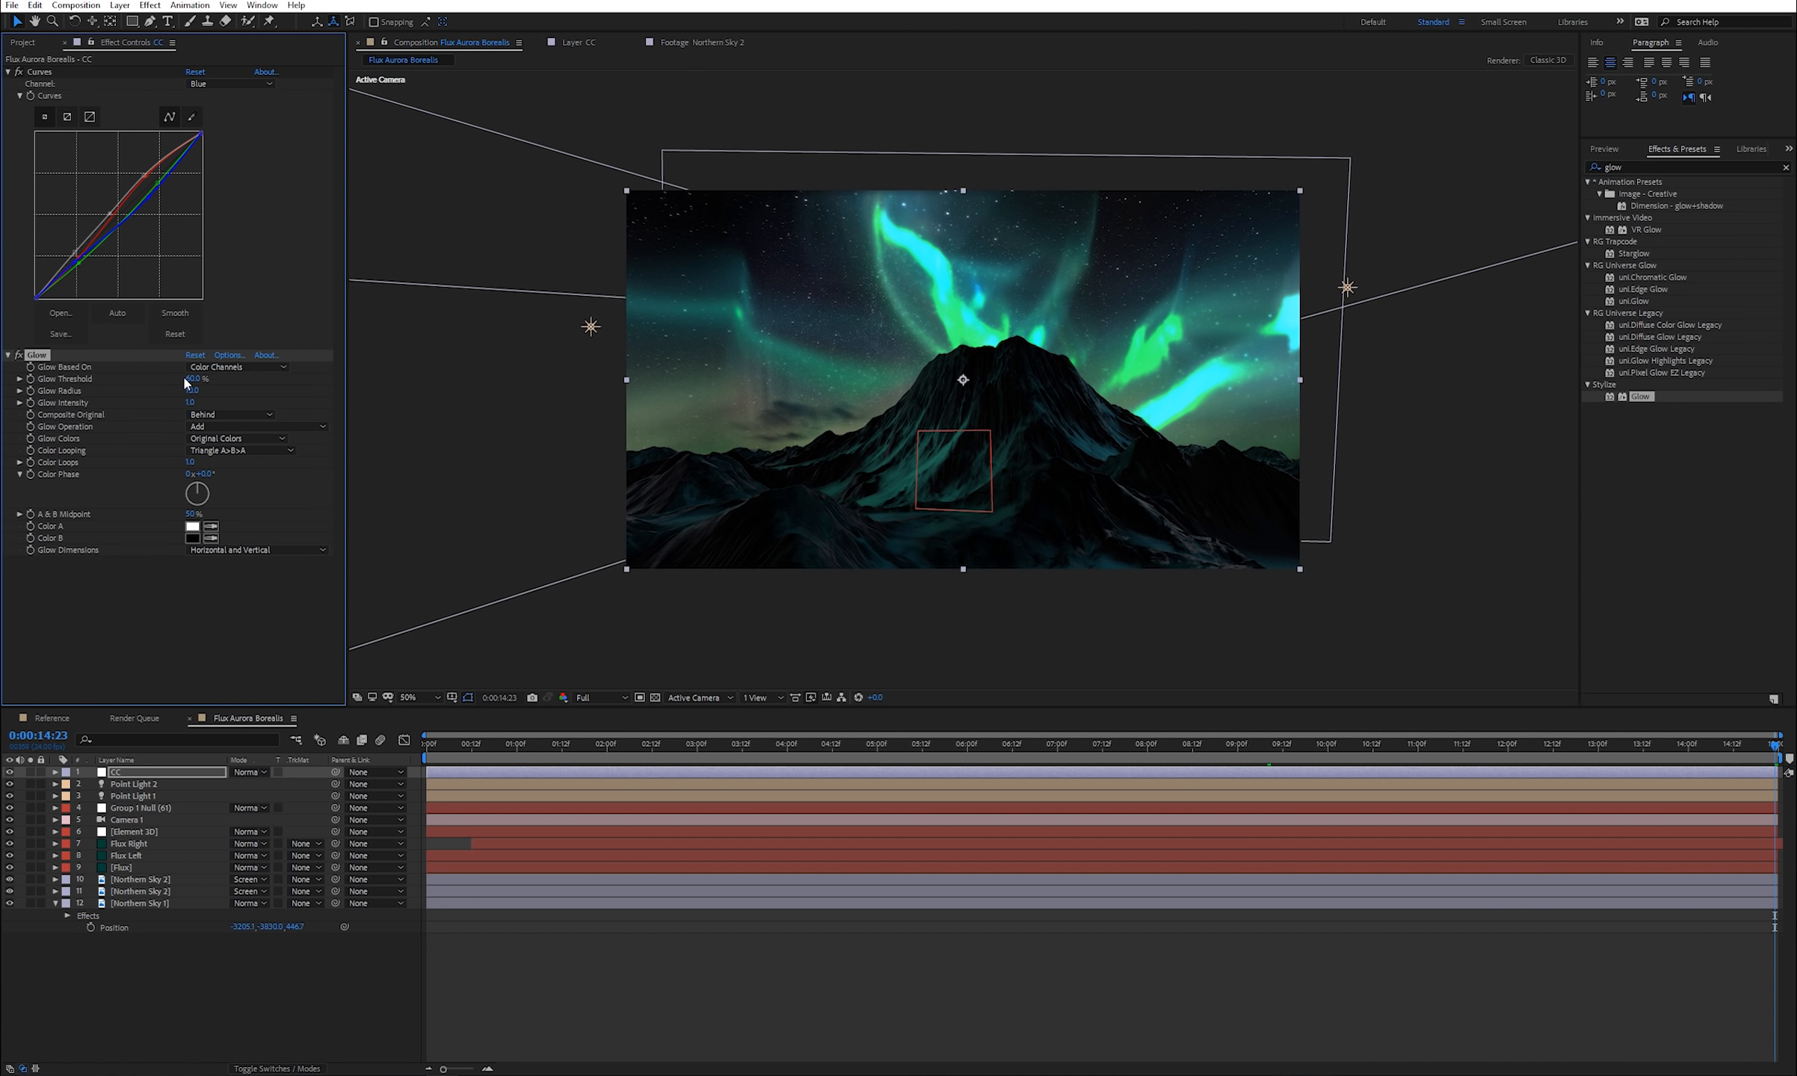
# - Lower the Glow Threshold to about 47%, checking the effect on the mountain slope up close
pyautogui.moveTo(177, 377); pyautogui.dragTo(152, 363)
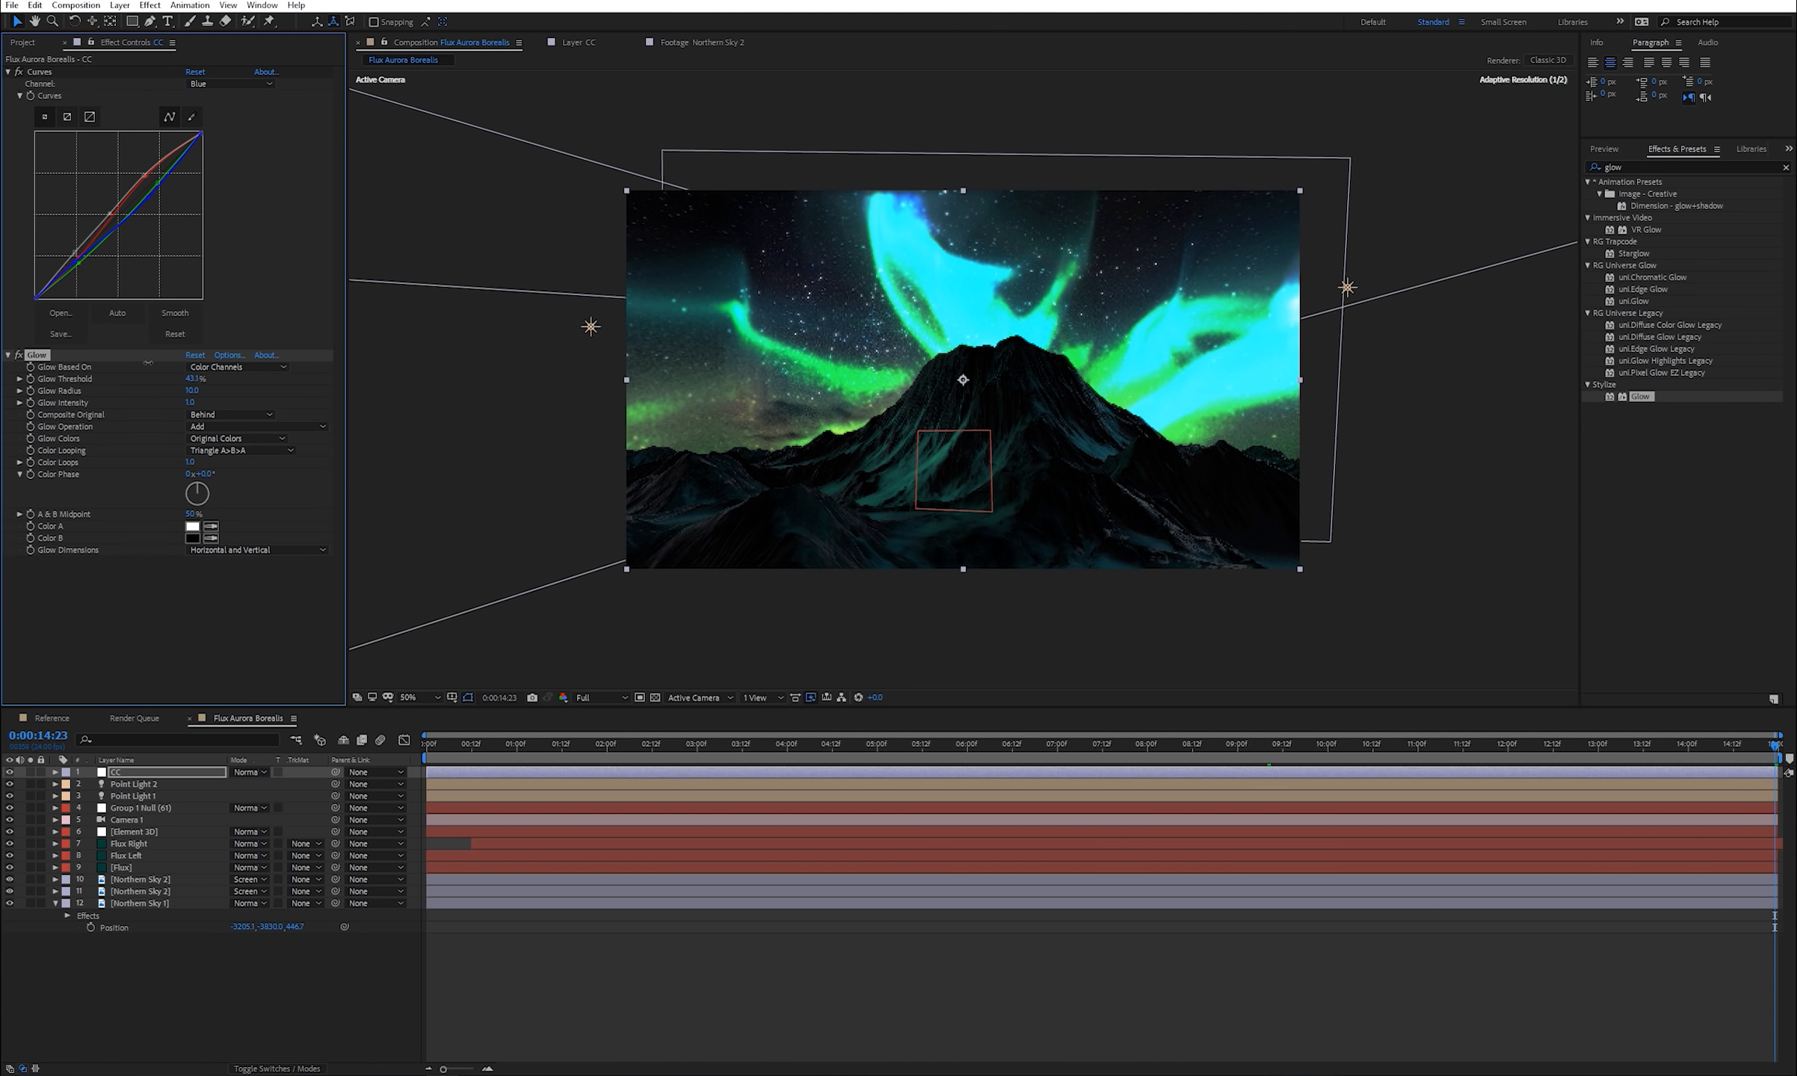
pyautogui.press('.')
pyautogui.press('.')
pyautogui.press('.')
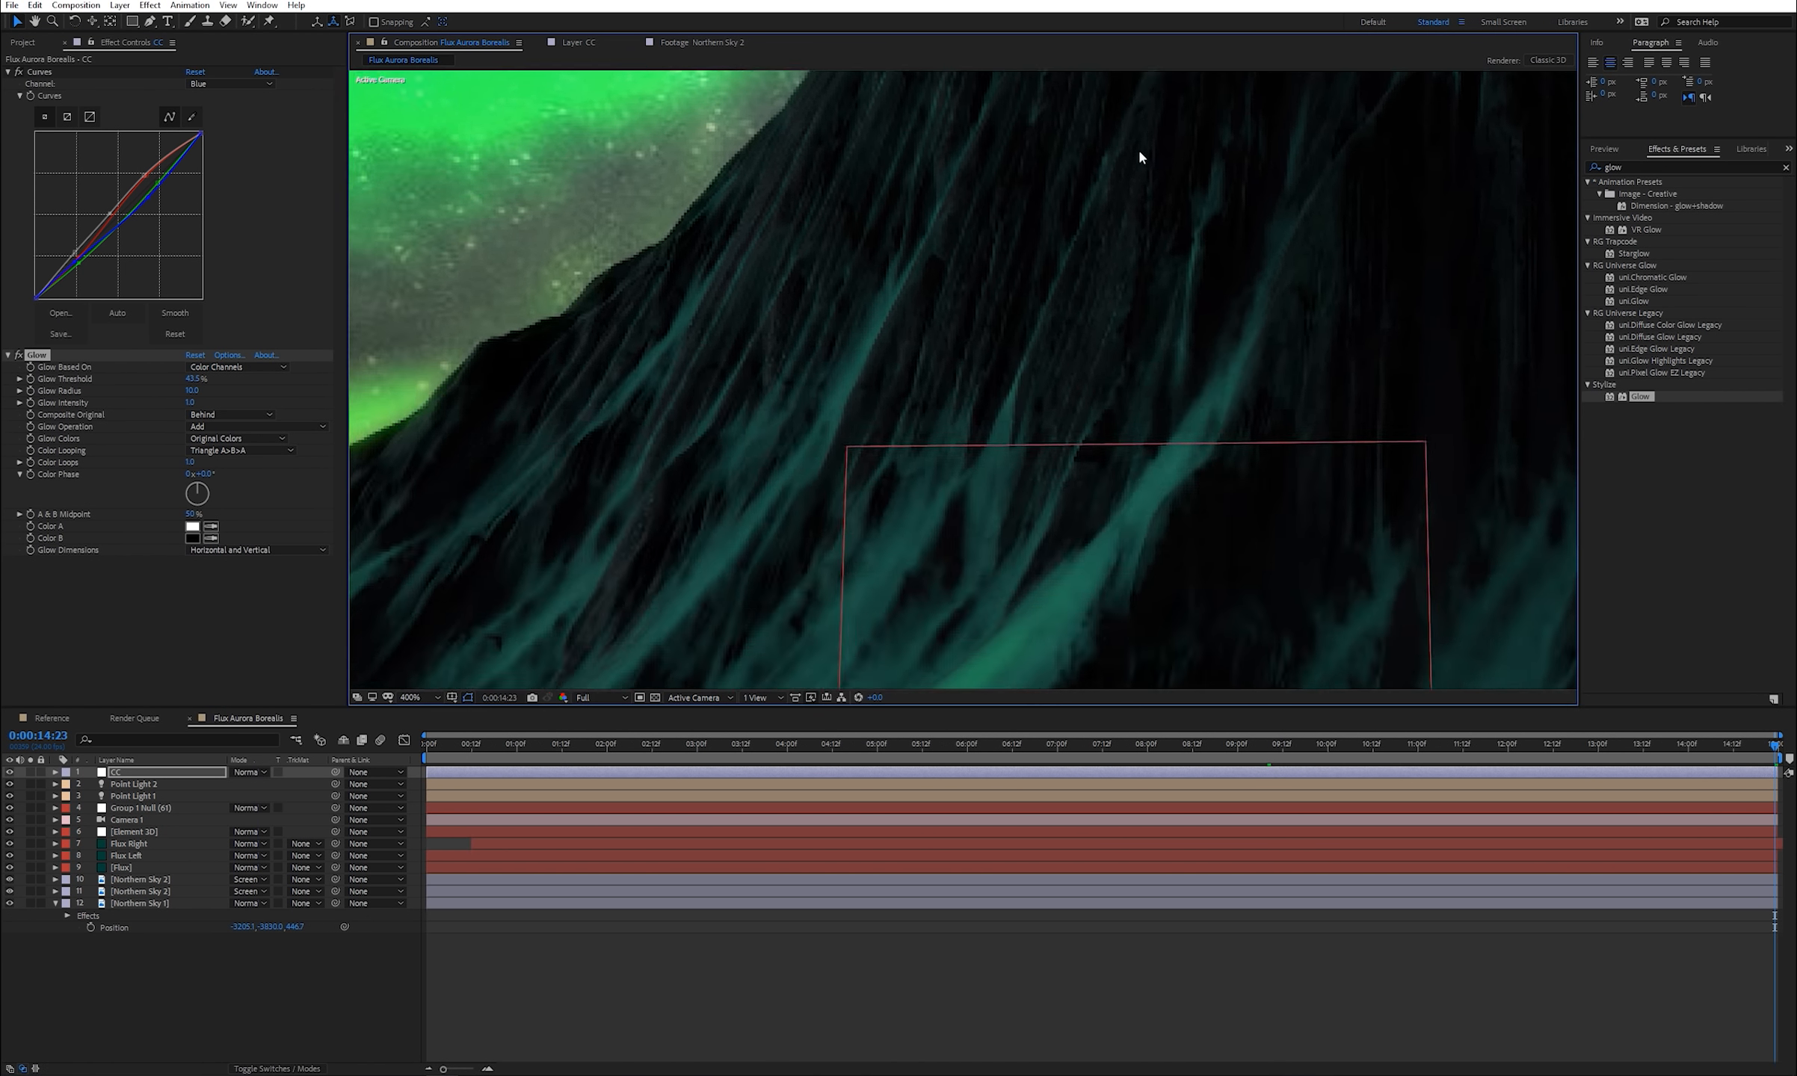
pyautogui.scroll(-5, 1128, 172)
pyautogui.moveTo(190, 378); pyautogui.dragTo(199, 379)
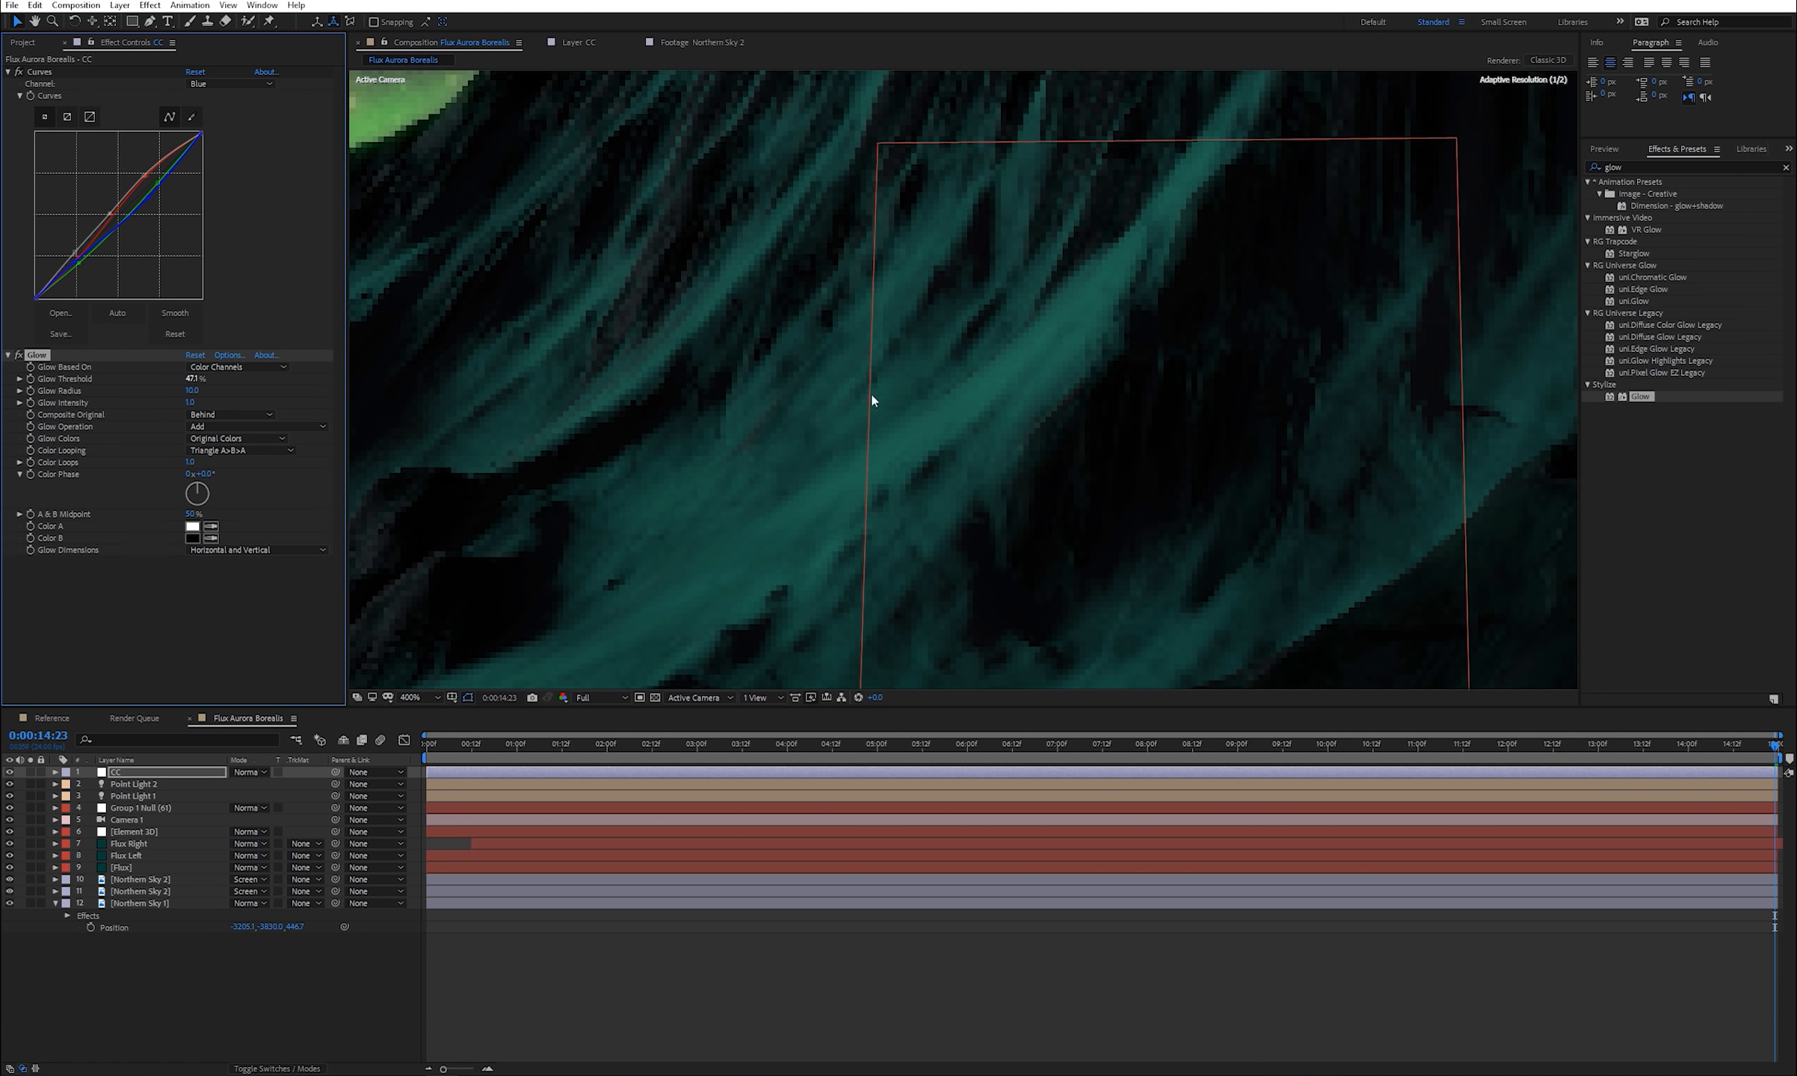
pyautogui.press(',')
pyautogui.press(',')
pyautogui.moveTo(1144, 349); pyautogui.dragTo(954, 519)
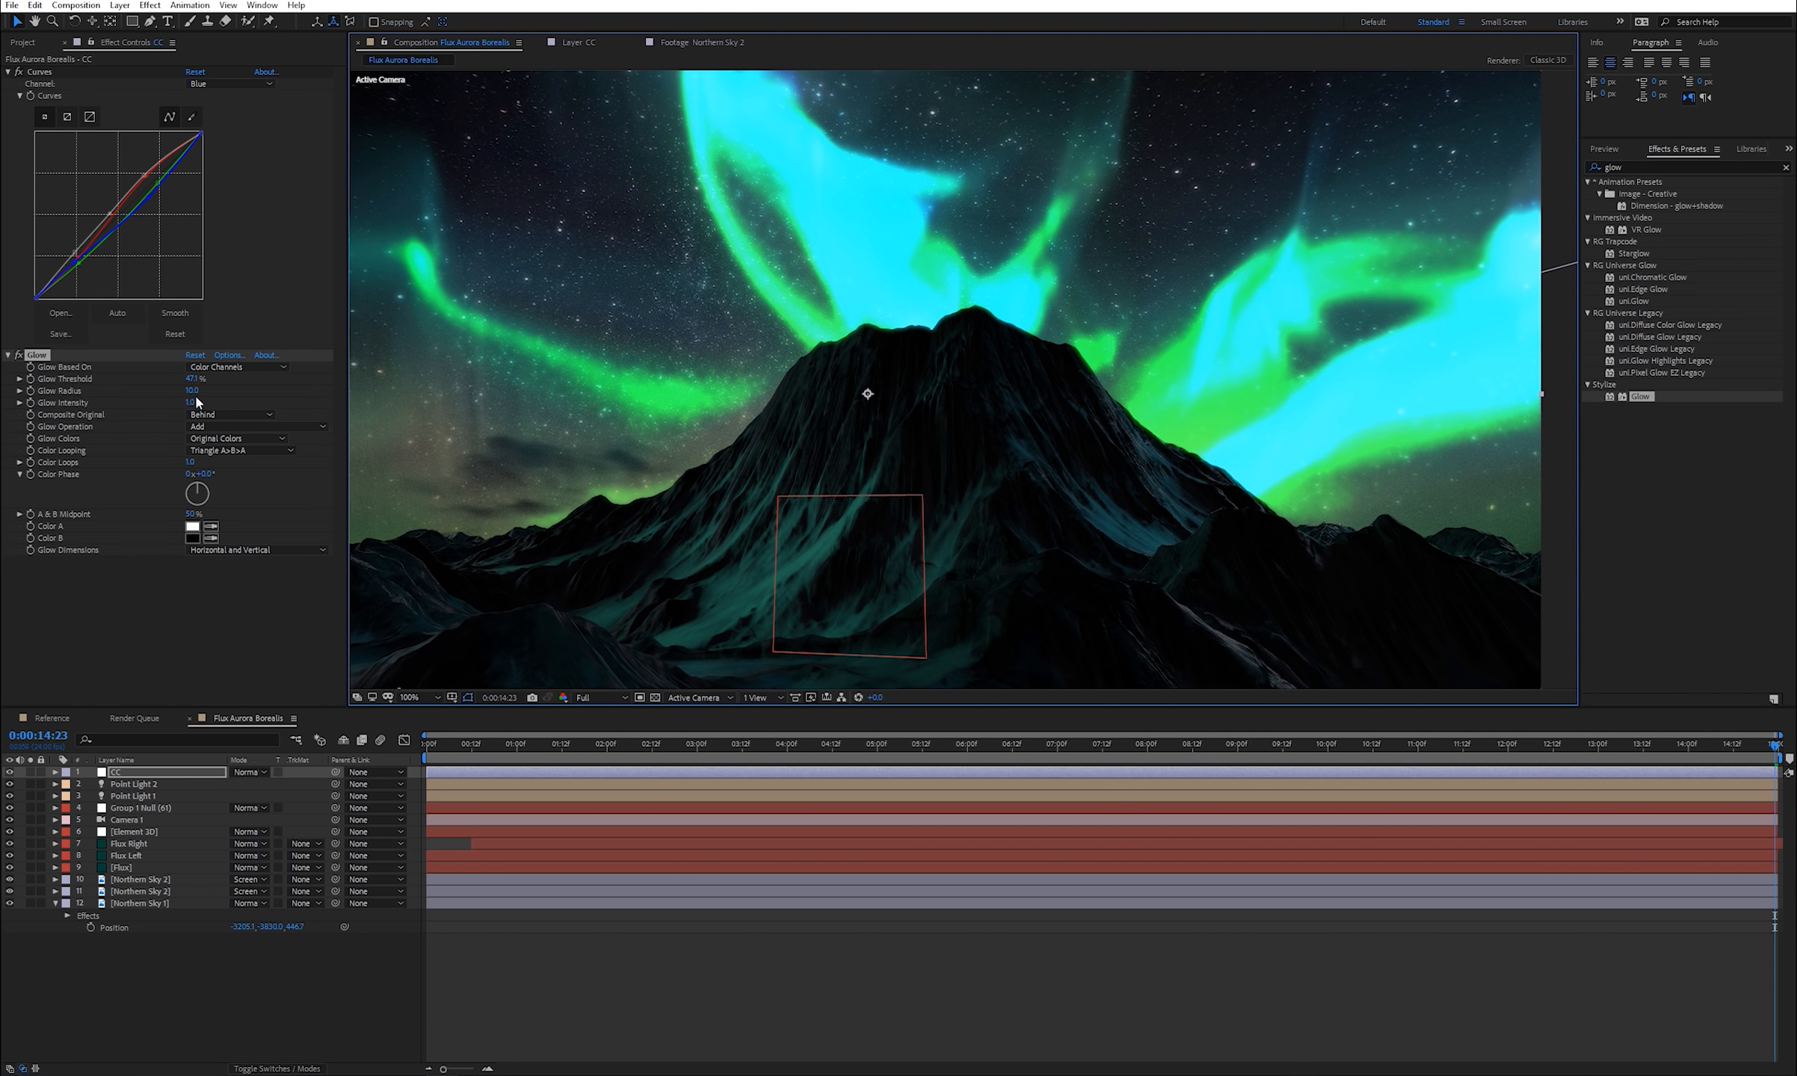
# - Soften the glow with a much larger Glow Radius and an intensity of 0.2, and preview the animation from the start
pyautogui.moveTo(196, 391)
pyautogui.mouseDown()
pyautogui.moveTo(262, 387)
pyautogui.moveTo(100, 414)
pyautogui.moveTo(165, 397)
pyautogui.mouseUp()
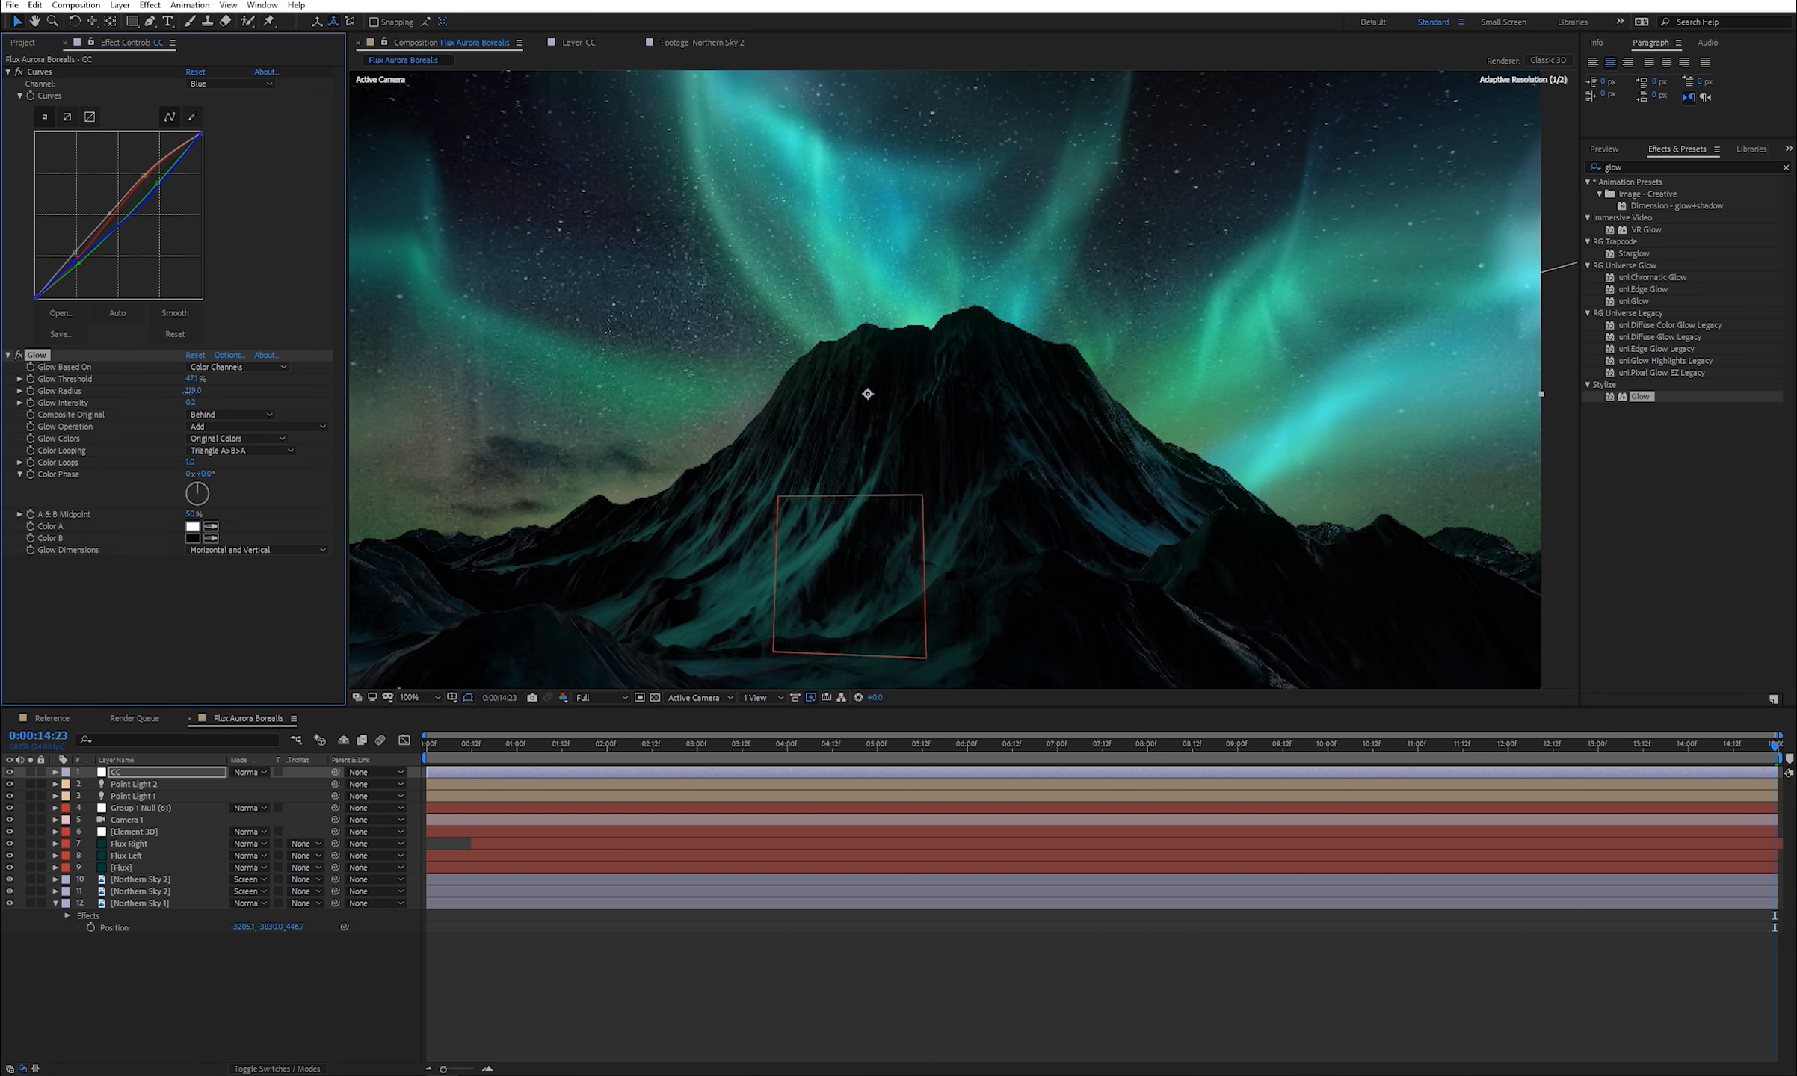
pyautogui.scroll(1, 1056, 274)
pyautogui.moveTo(871, 269); pyautogui.dragTo(952, 360)
pyautogui.scroll(1, 972, 338)
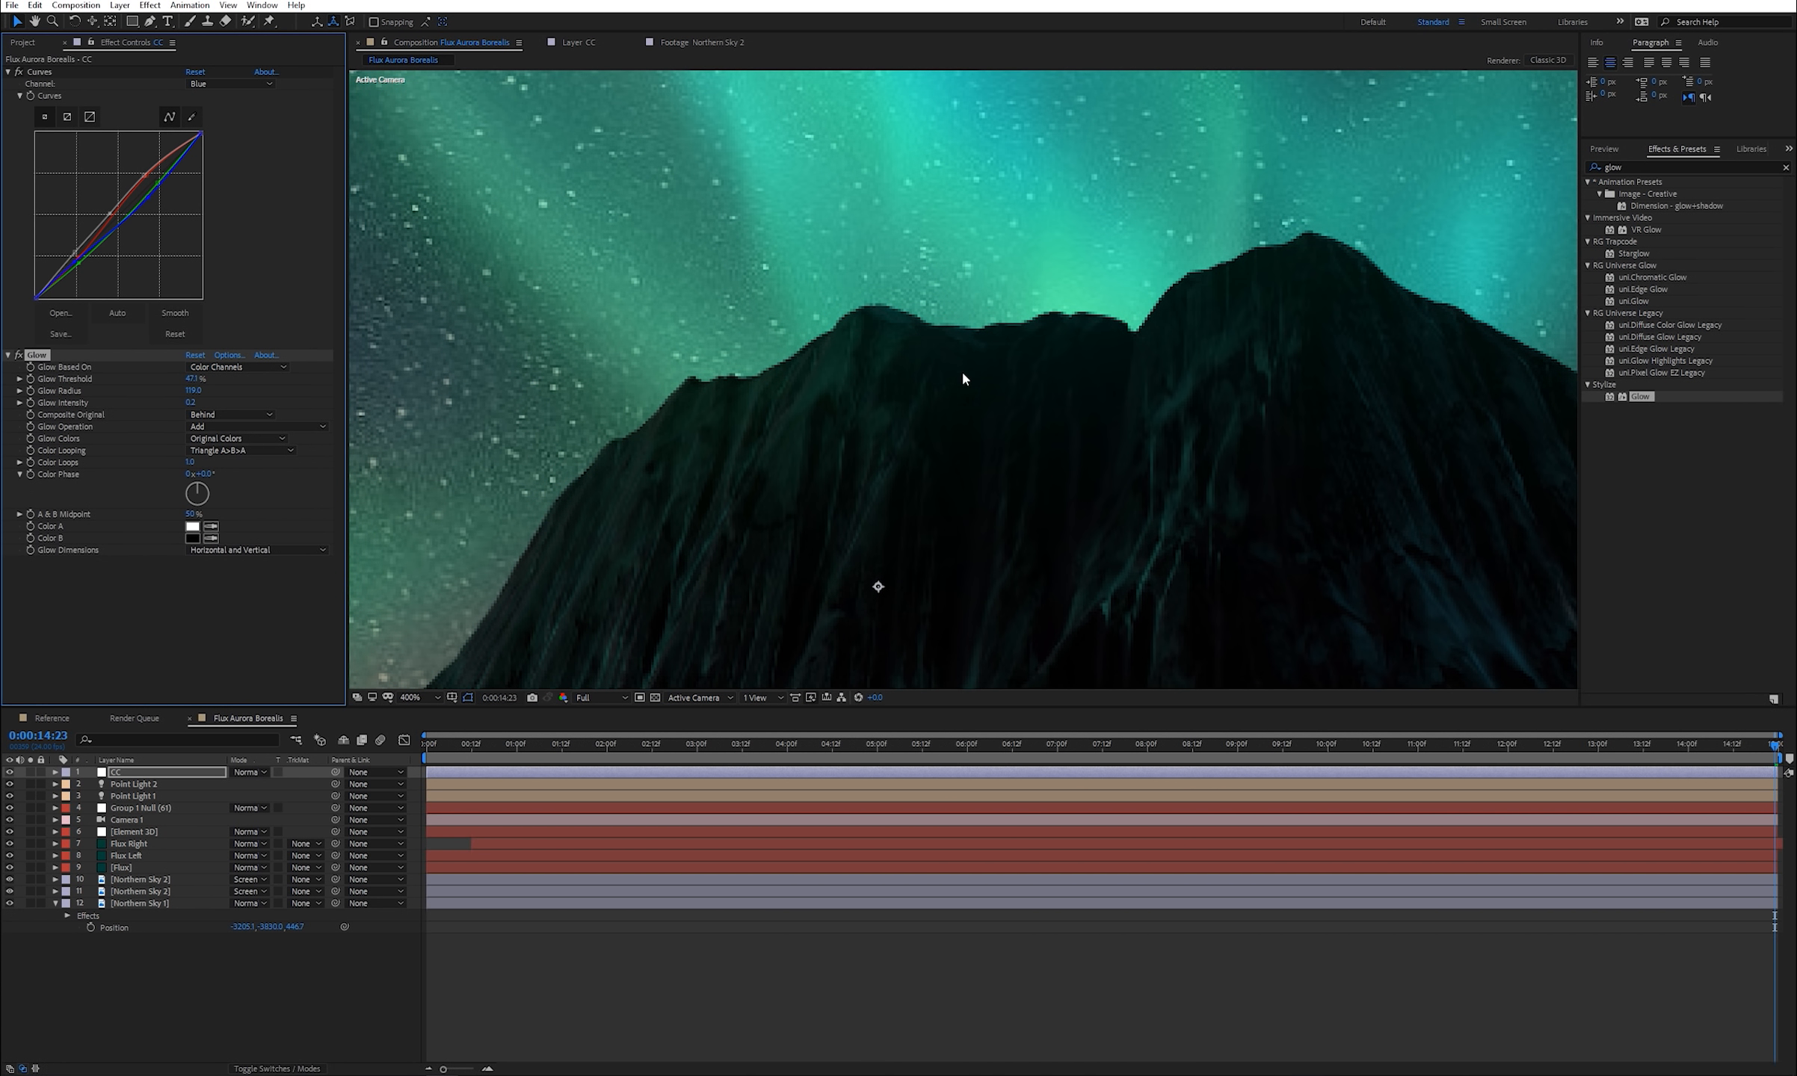
pyautogui.scroll(-2, 962, 369)
pyautogui.scroll(-1, 963, 338)
pyautogui.moveTo(980, 361); pyautogui.dragTo(940, 384)
pyautogui.scroll(1, 991, 381)
pyautogui.scroll(-1, 940, 384)
pyautogui.click(418, 695)
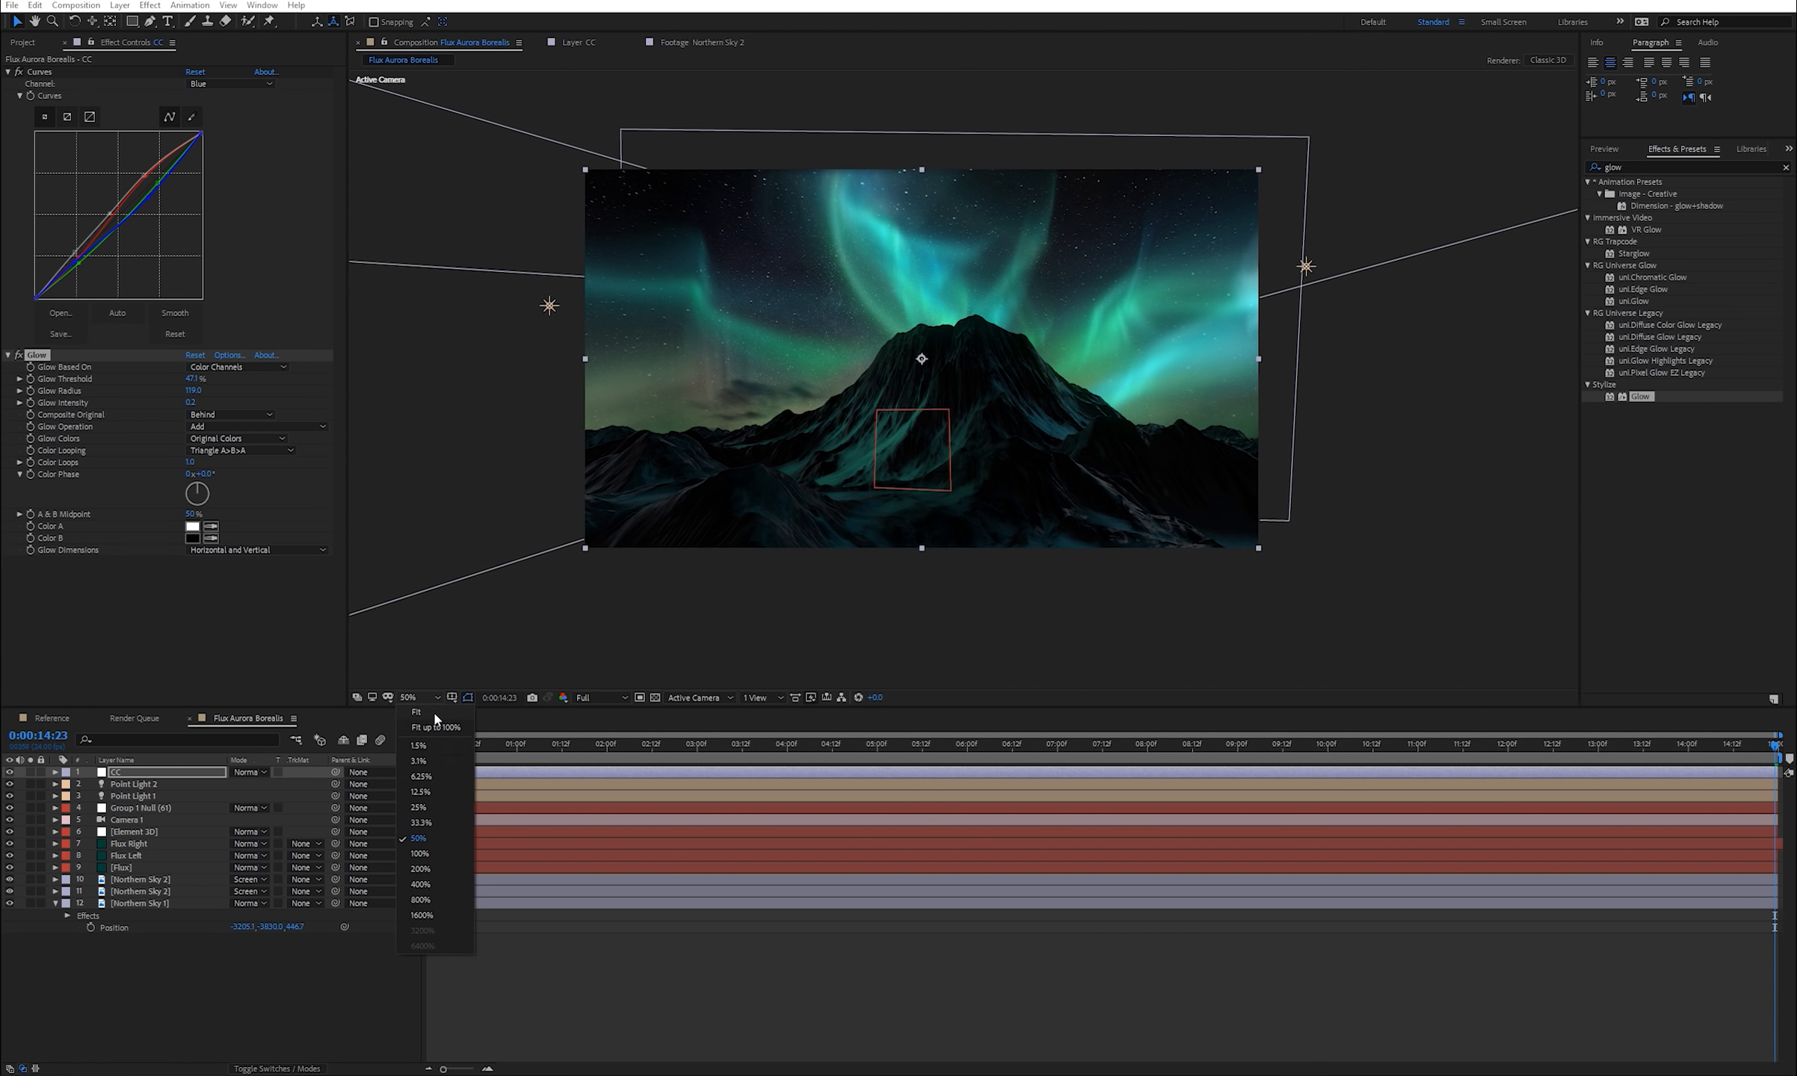
pyautogui.click(430, 740)
pyautogui.press('Home')
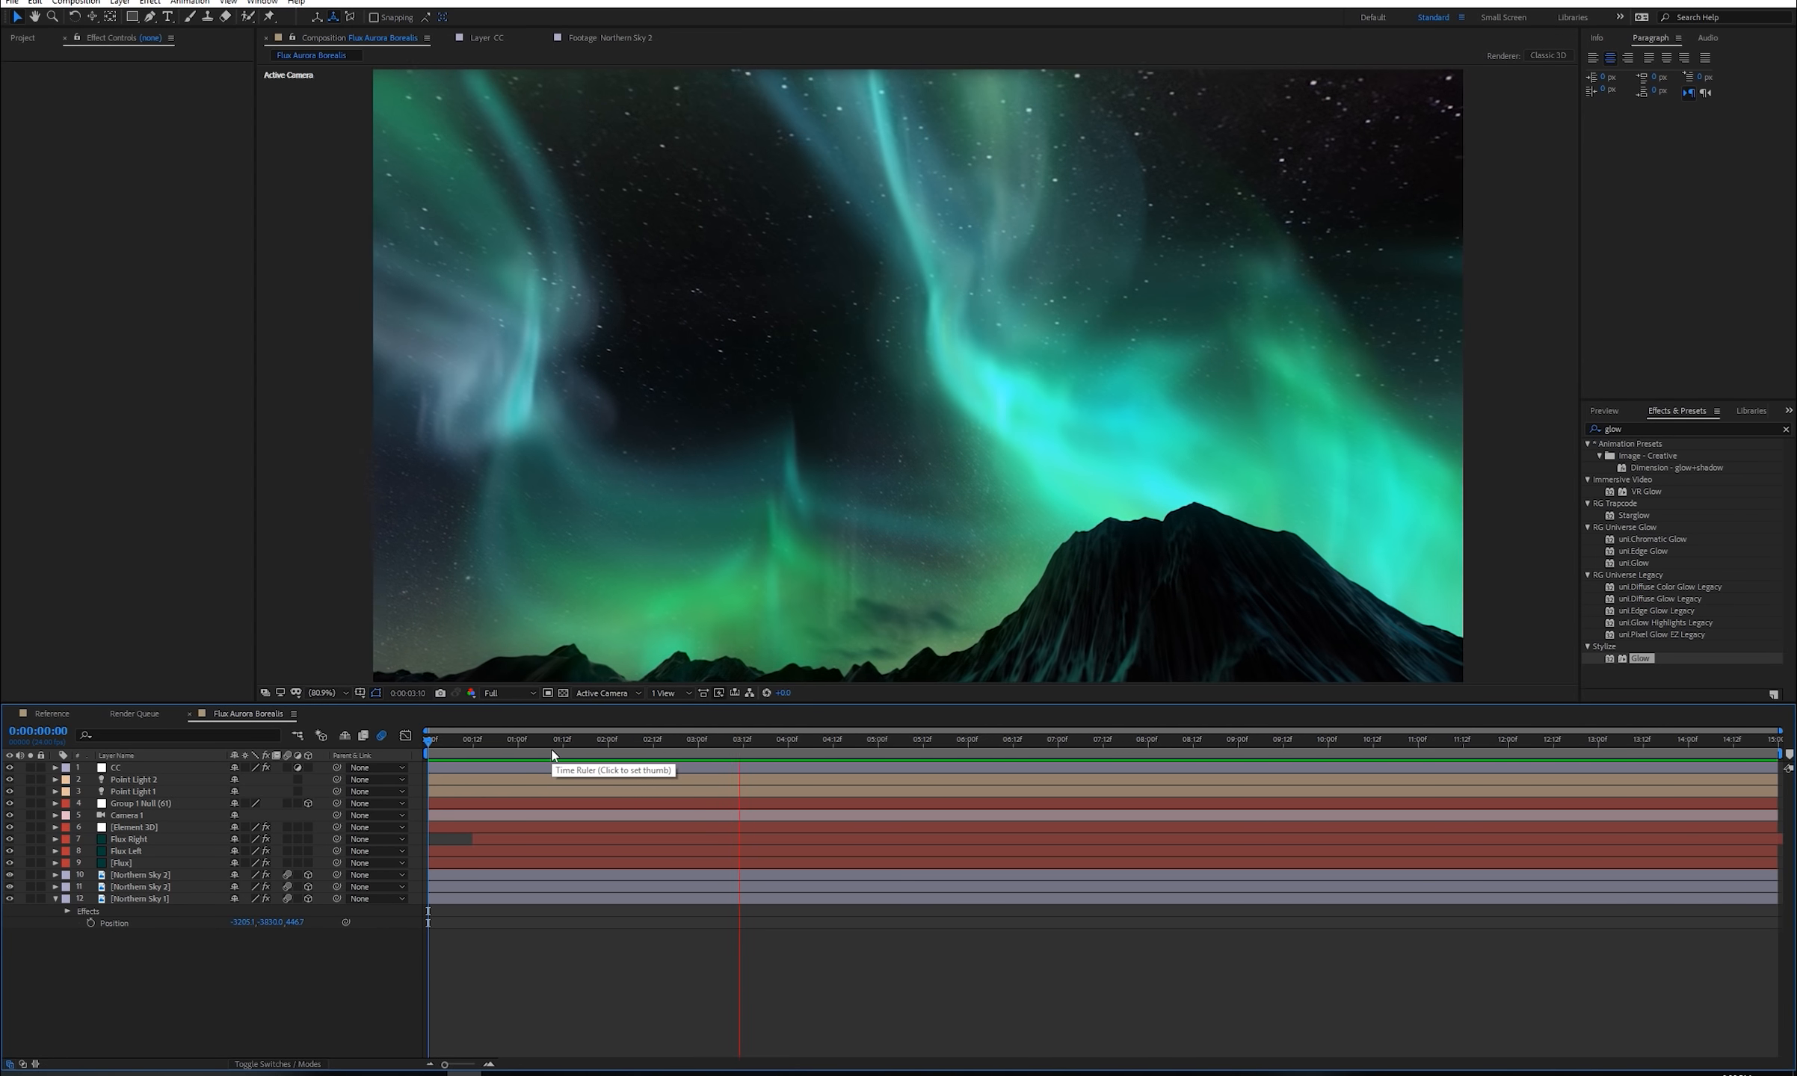
# - Move the playhead to about 5:04 and create a black solid named "Shooting Stars"
pyautogui.click(893, 740)
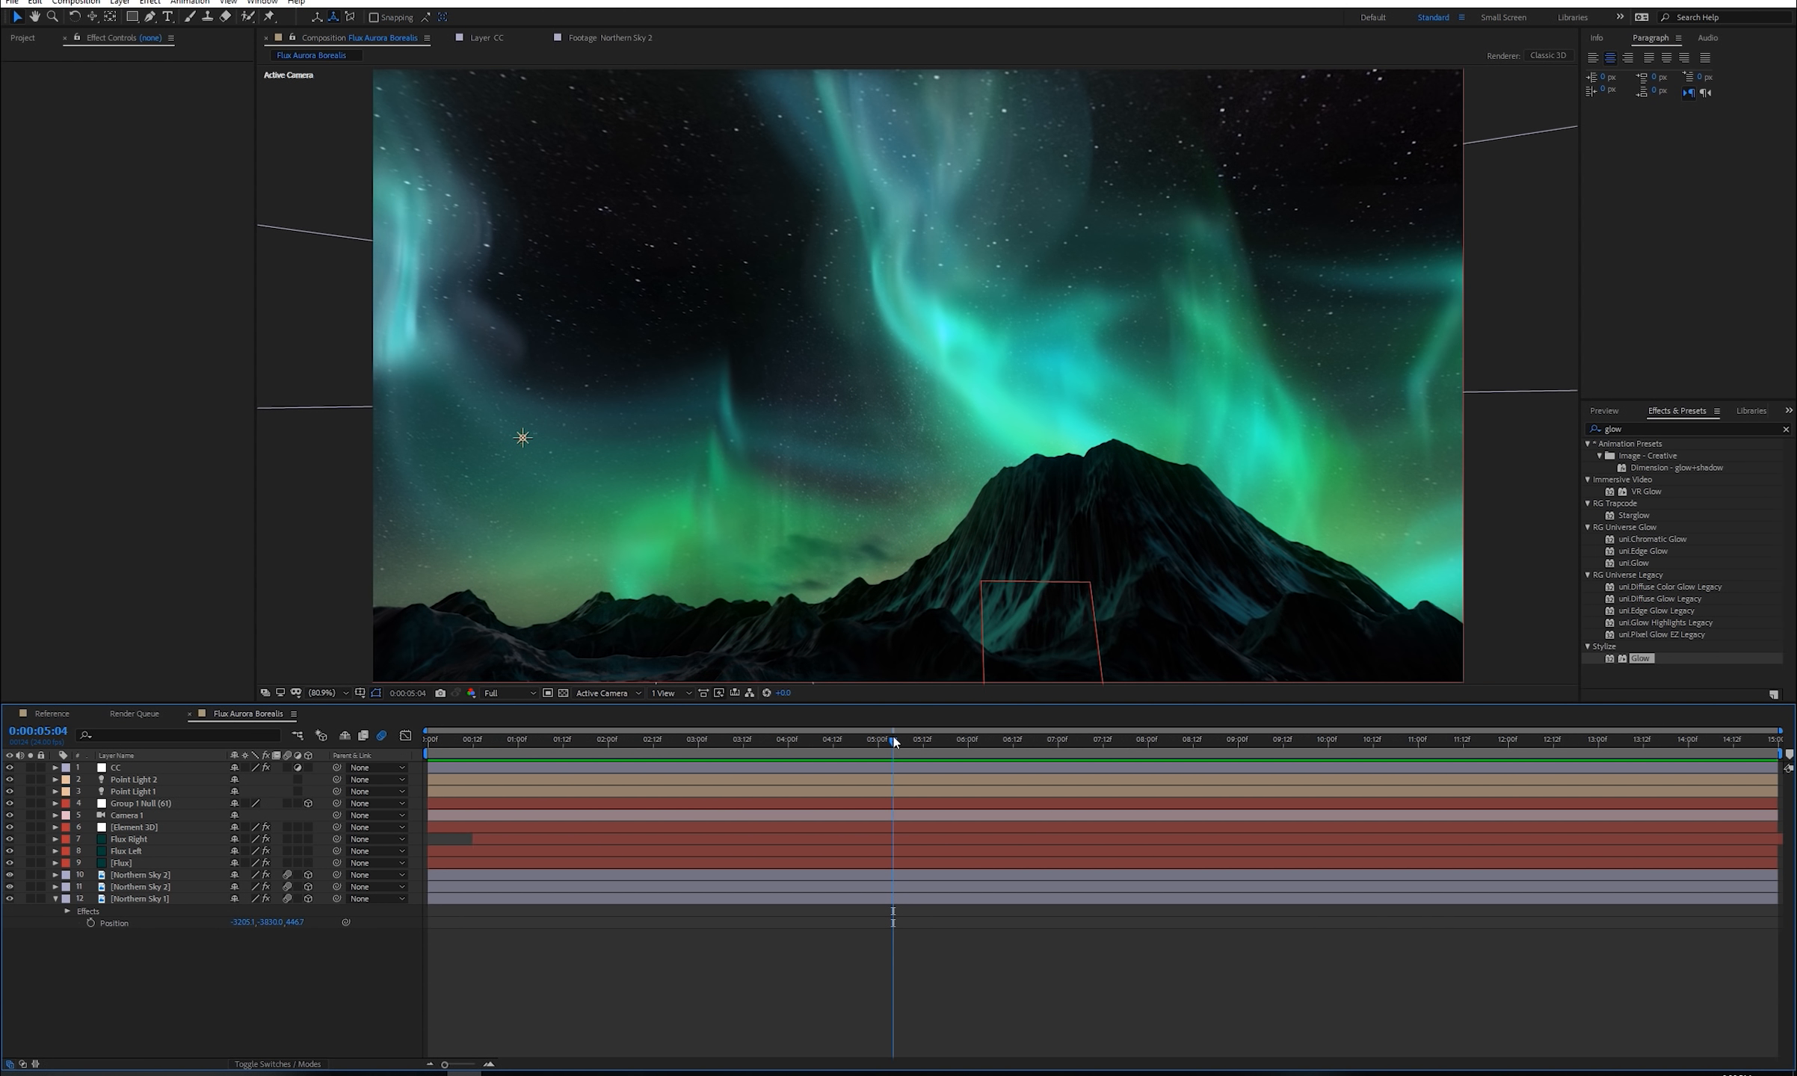
pyautogui.hotkey('ctrl', 'y')
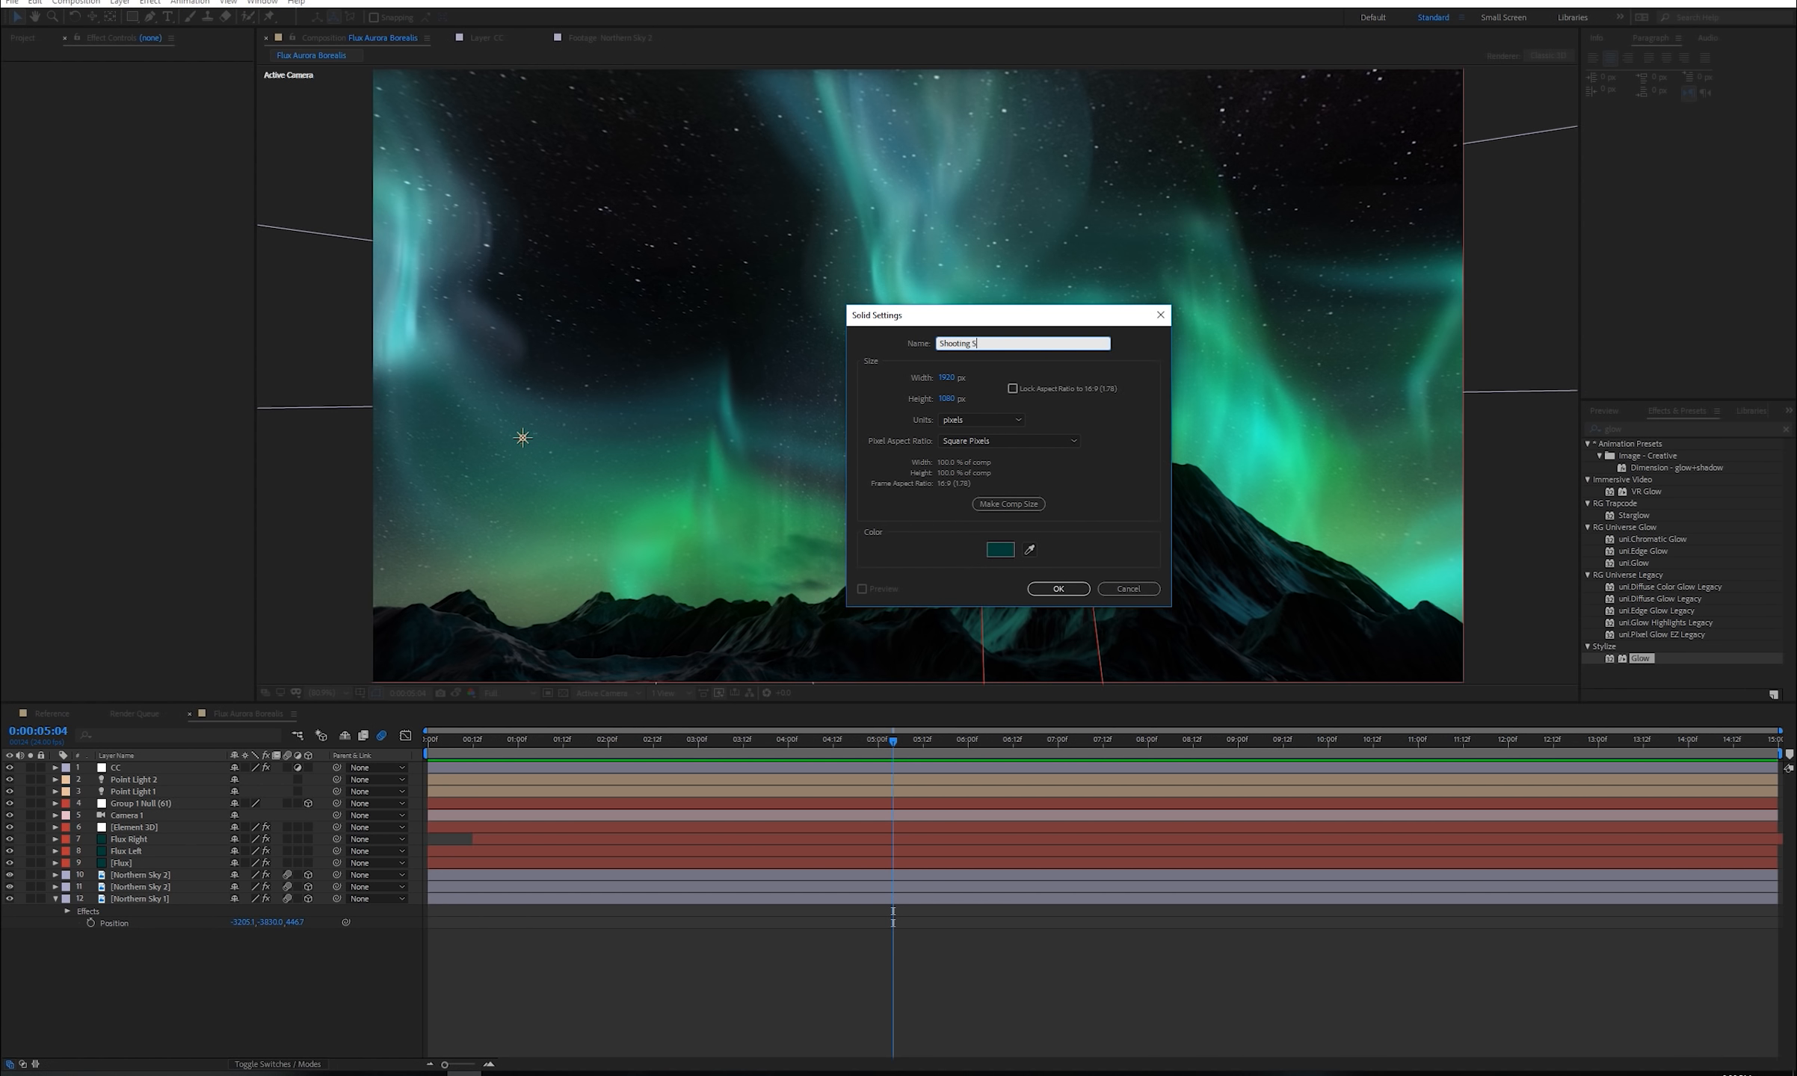
pyautogui.click(1002, 551)
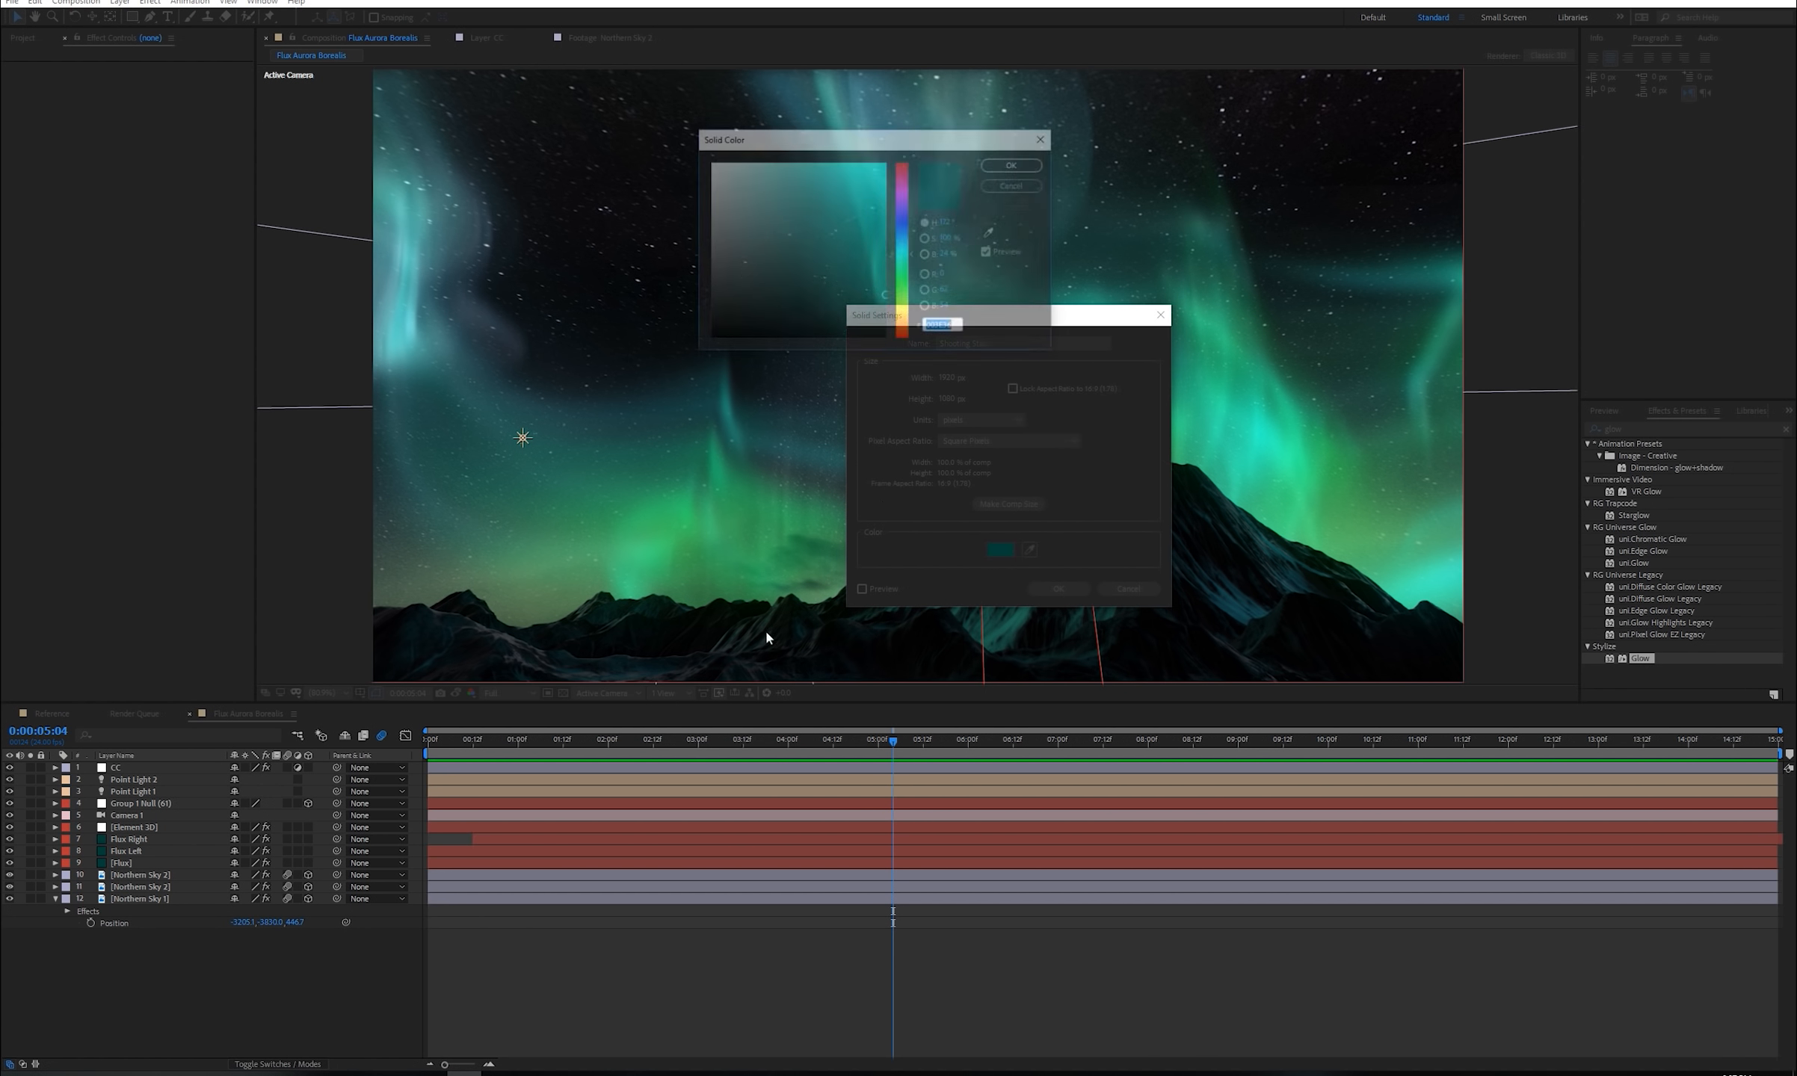
pyautogui.moveTo(790, 256); pyautogui.dragTo(704, 348)
pyautogui.click(1017, 163)
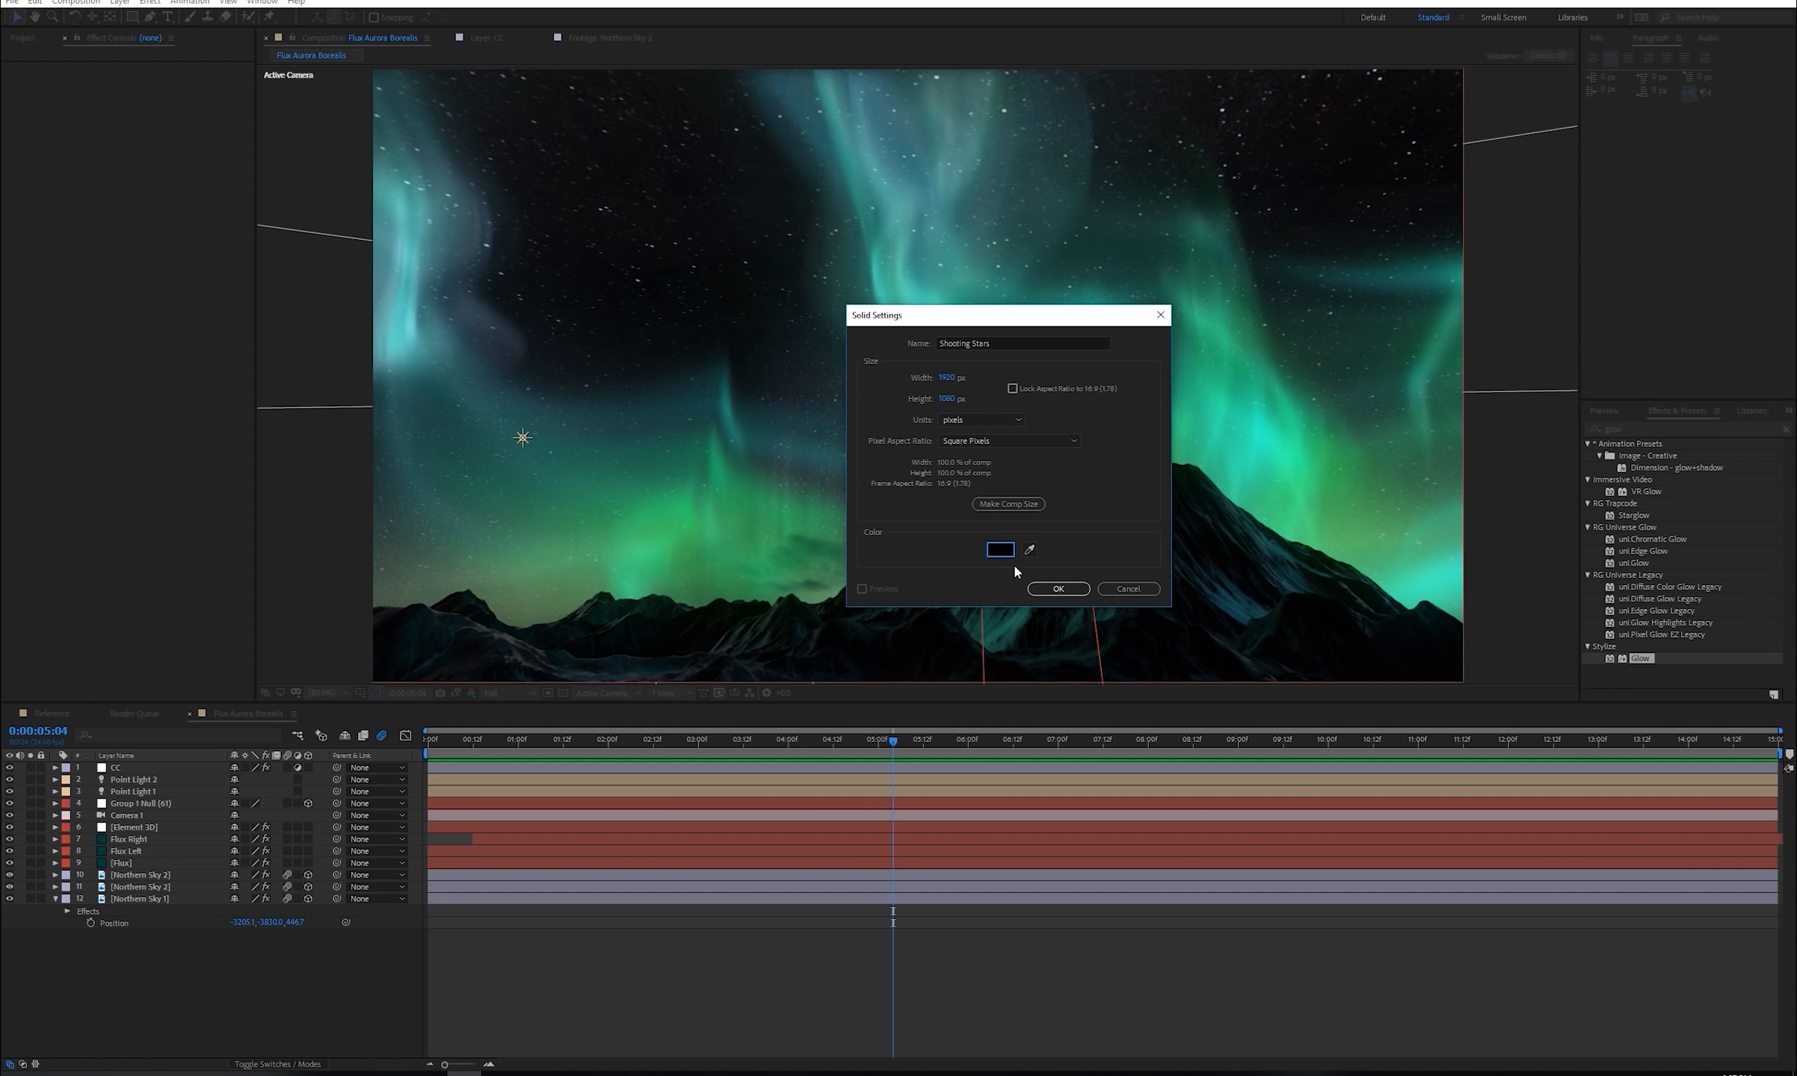
pyautogui.click(1074, 589)
# - Find the Trapcode Particular effect and apply it to the Shooting Stars layer
pyautogui.doubleClick(1614, 428)
pyautogui.press('BackSpace')
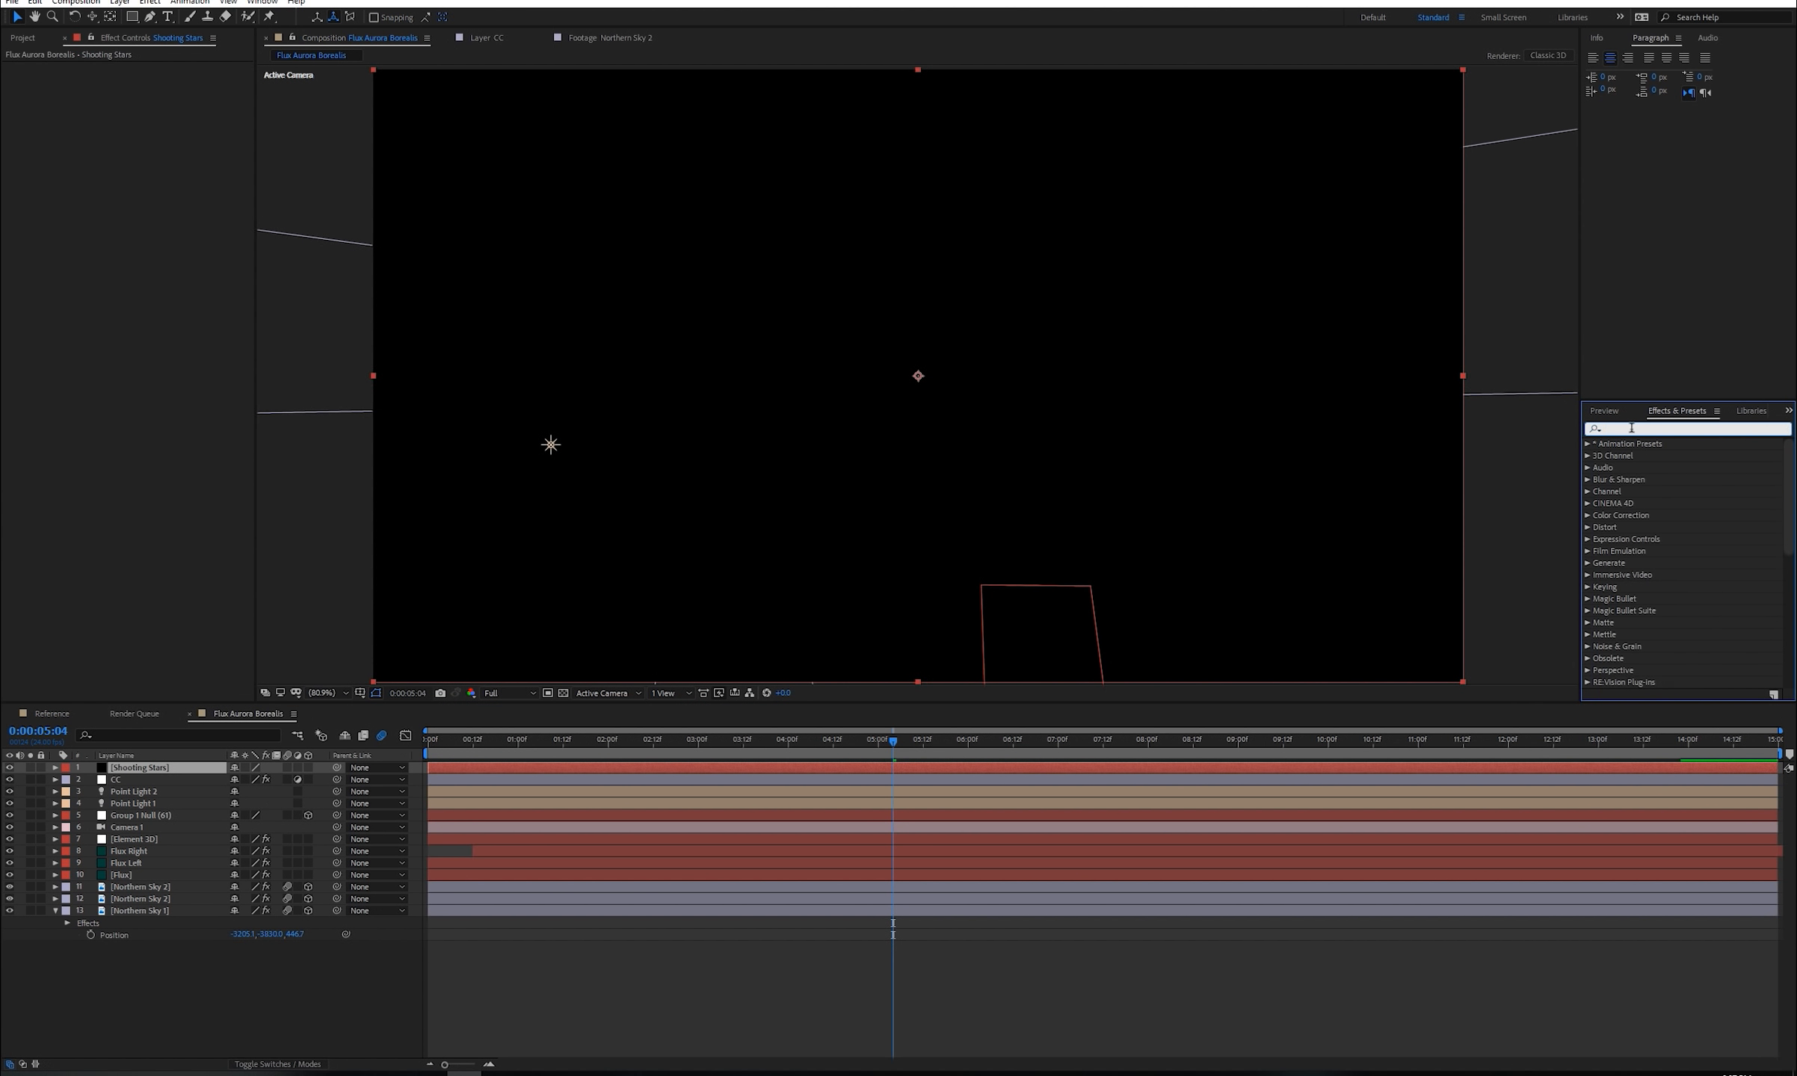
pyautogui.write('par')
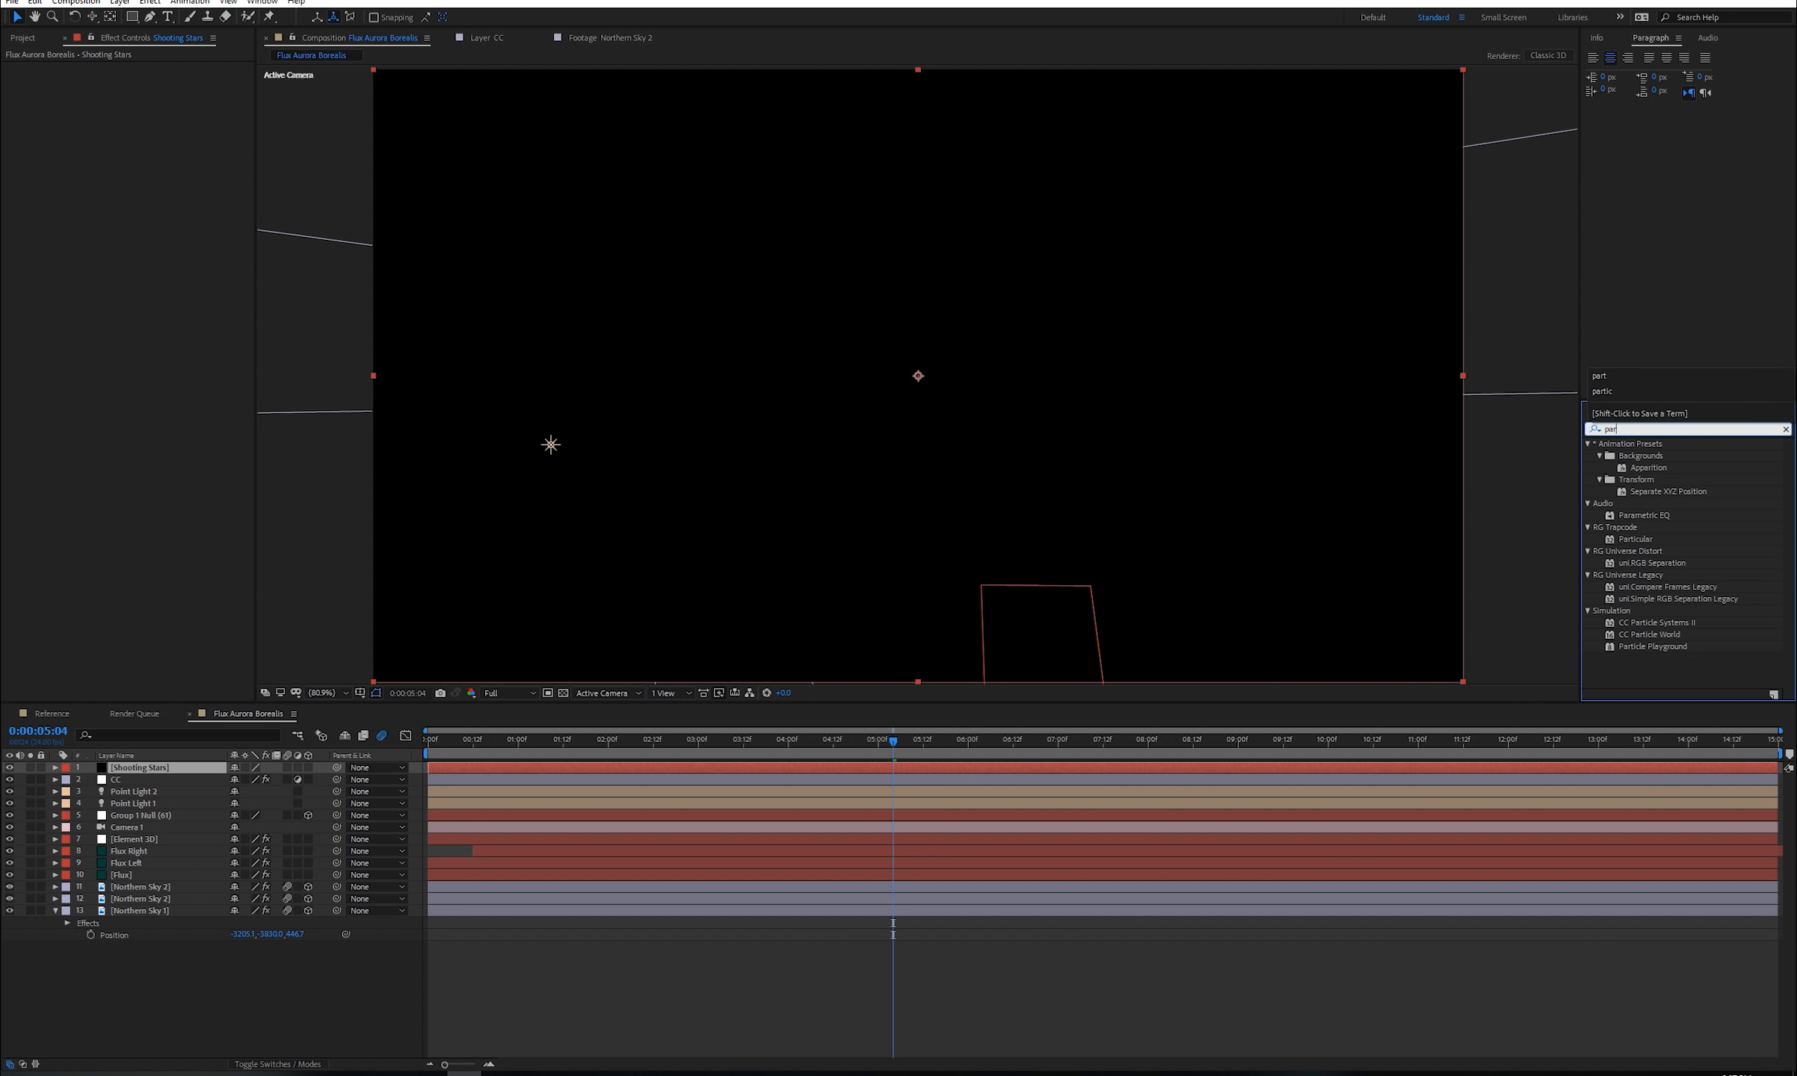
pyautogui.moveTo(1635, 539); pyautogui.dragTo(140, 761)
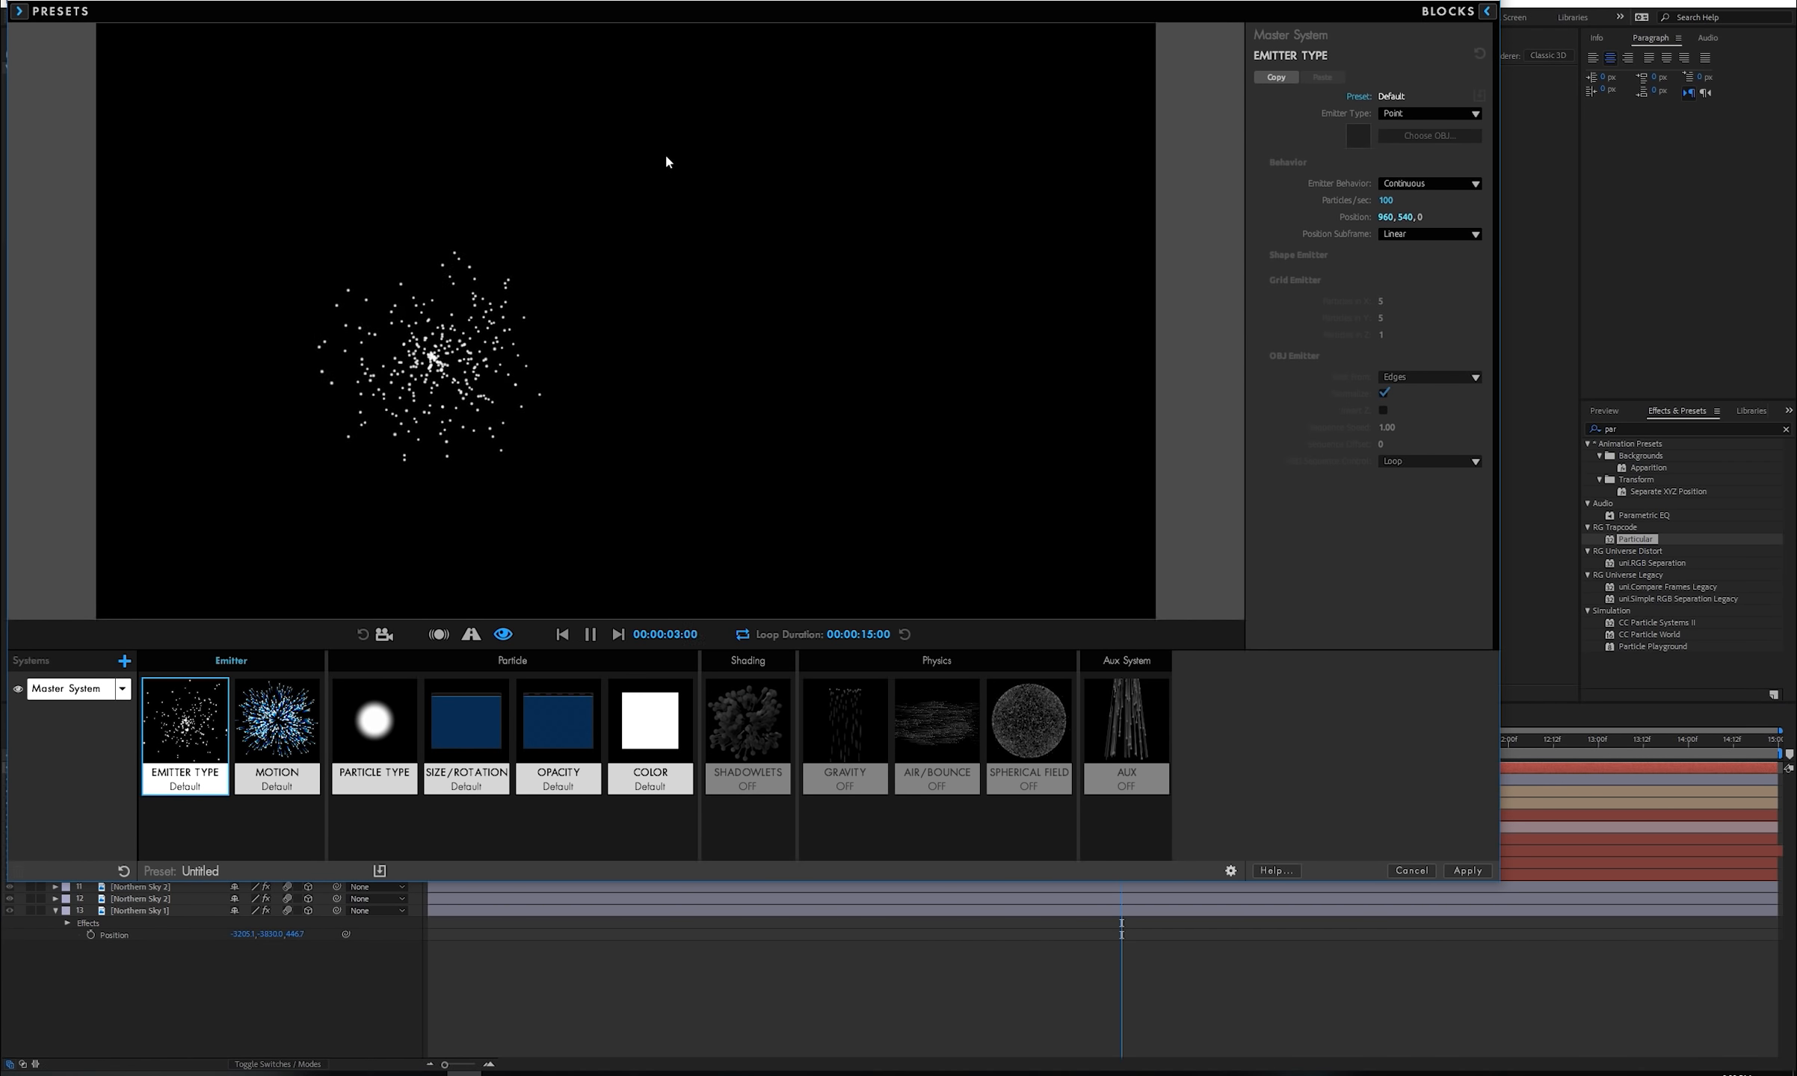
# - Enlarge the Particular Designer window and change the emitter type to Box
pyautogui.moveTo(604, 2); pyautogui.dragTo(770, 38)
pyautogui.doubleClick(770, 37)
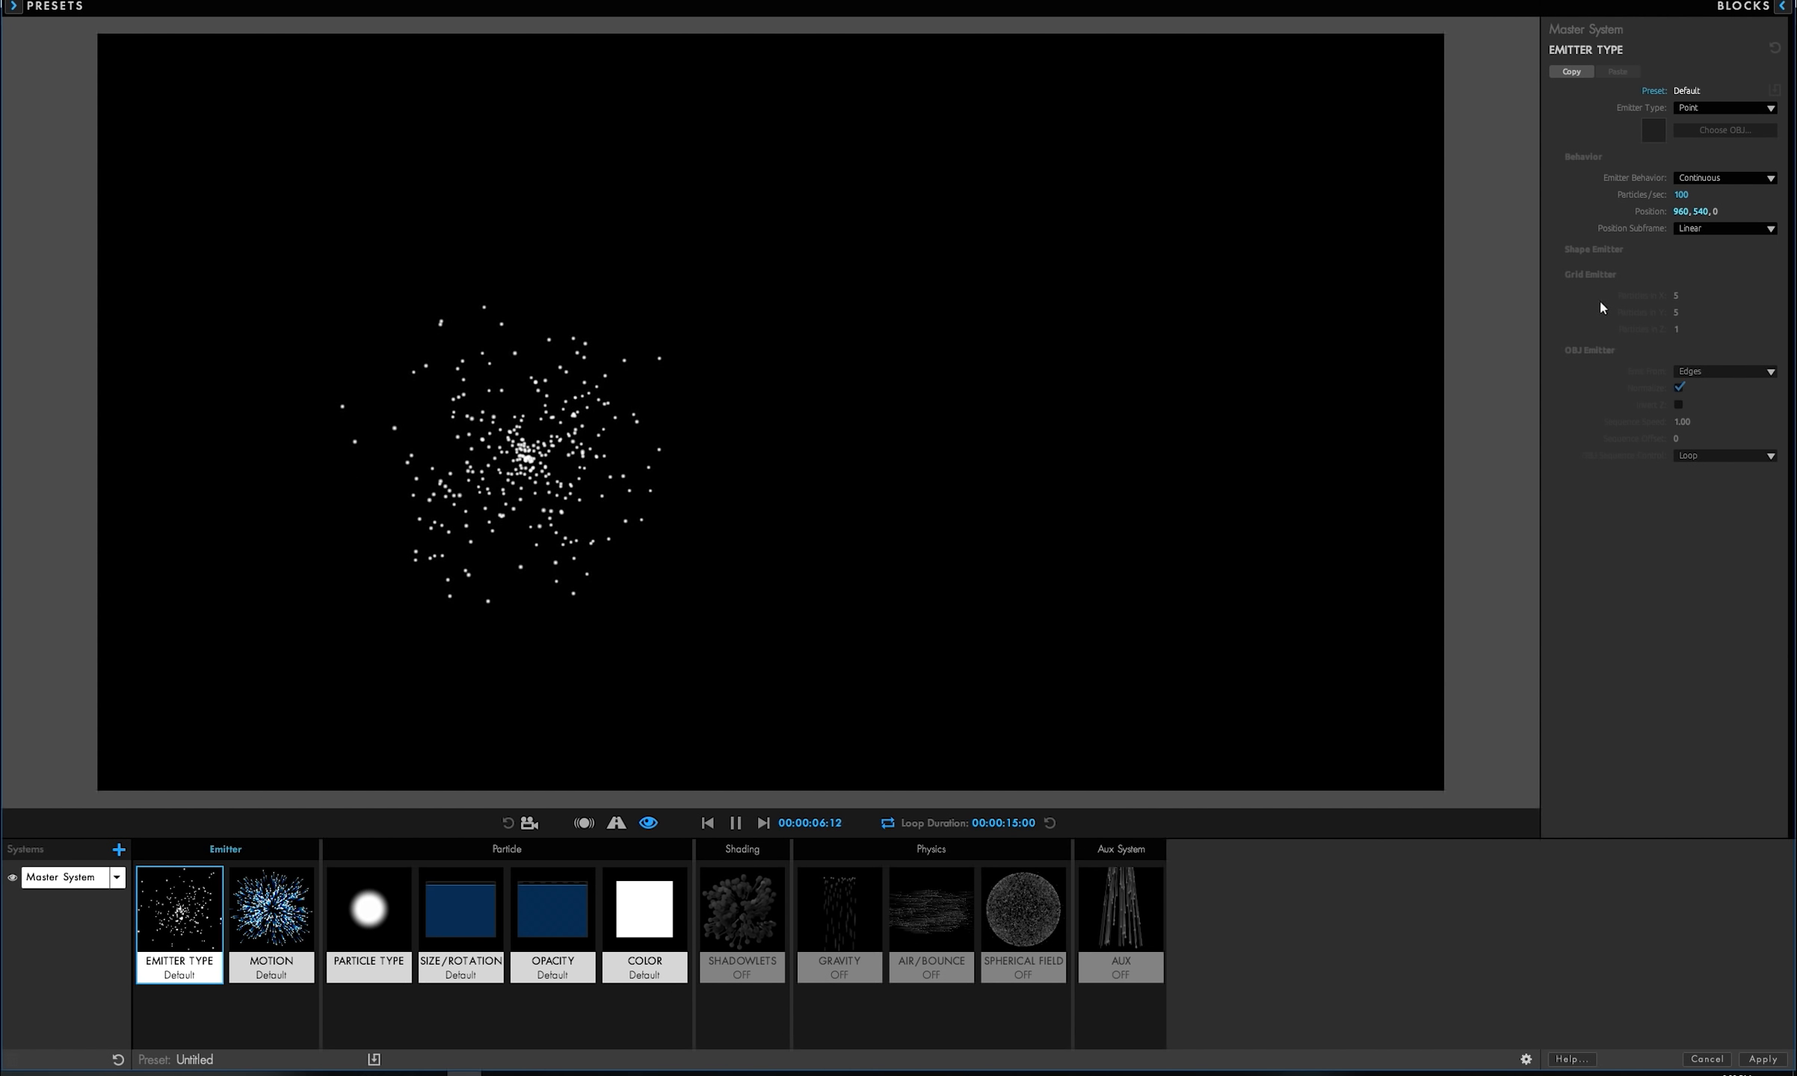
pyautogui.click(1692, 109)
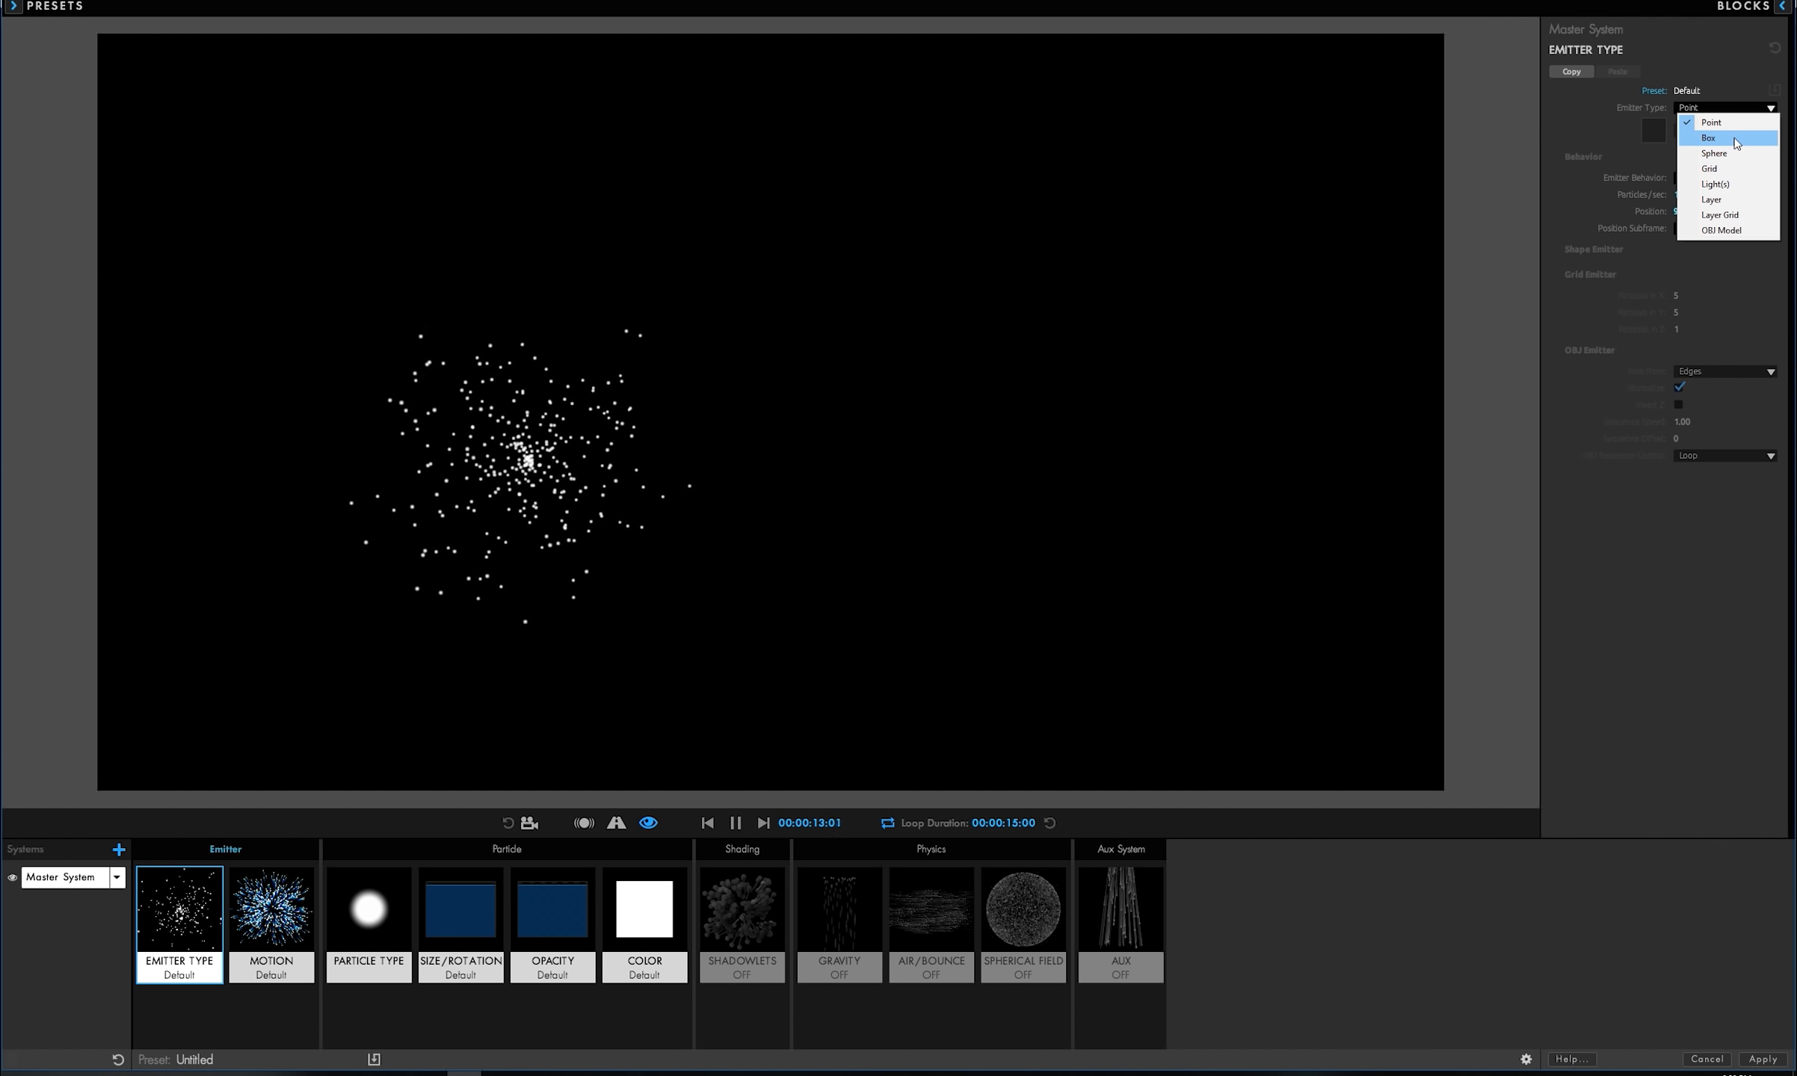
pyautogui.click(1733, 137)
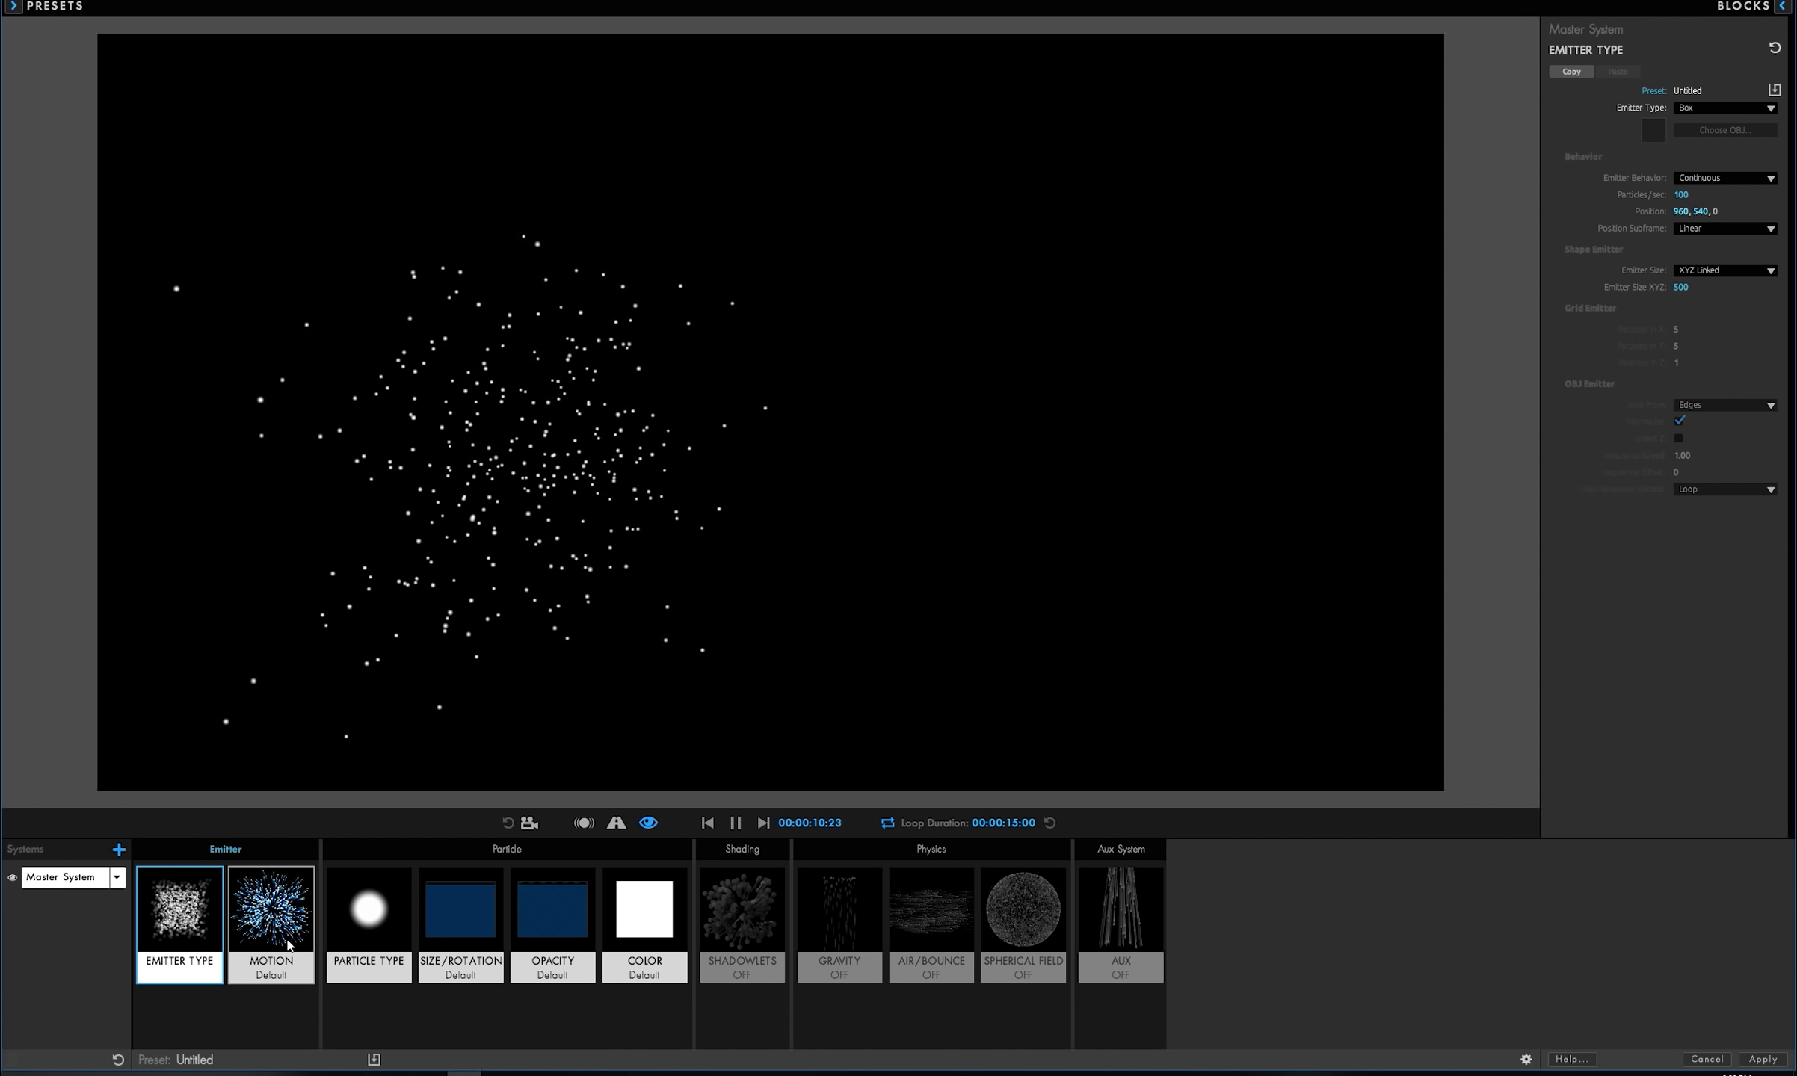
# - Set the emitter motion's Direction Spread and Velocity to 0
pyautogui.click(284, 925)
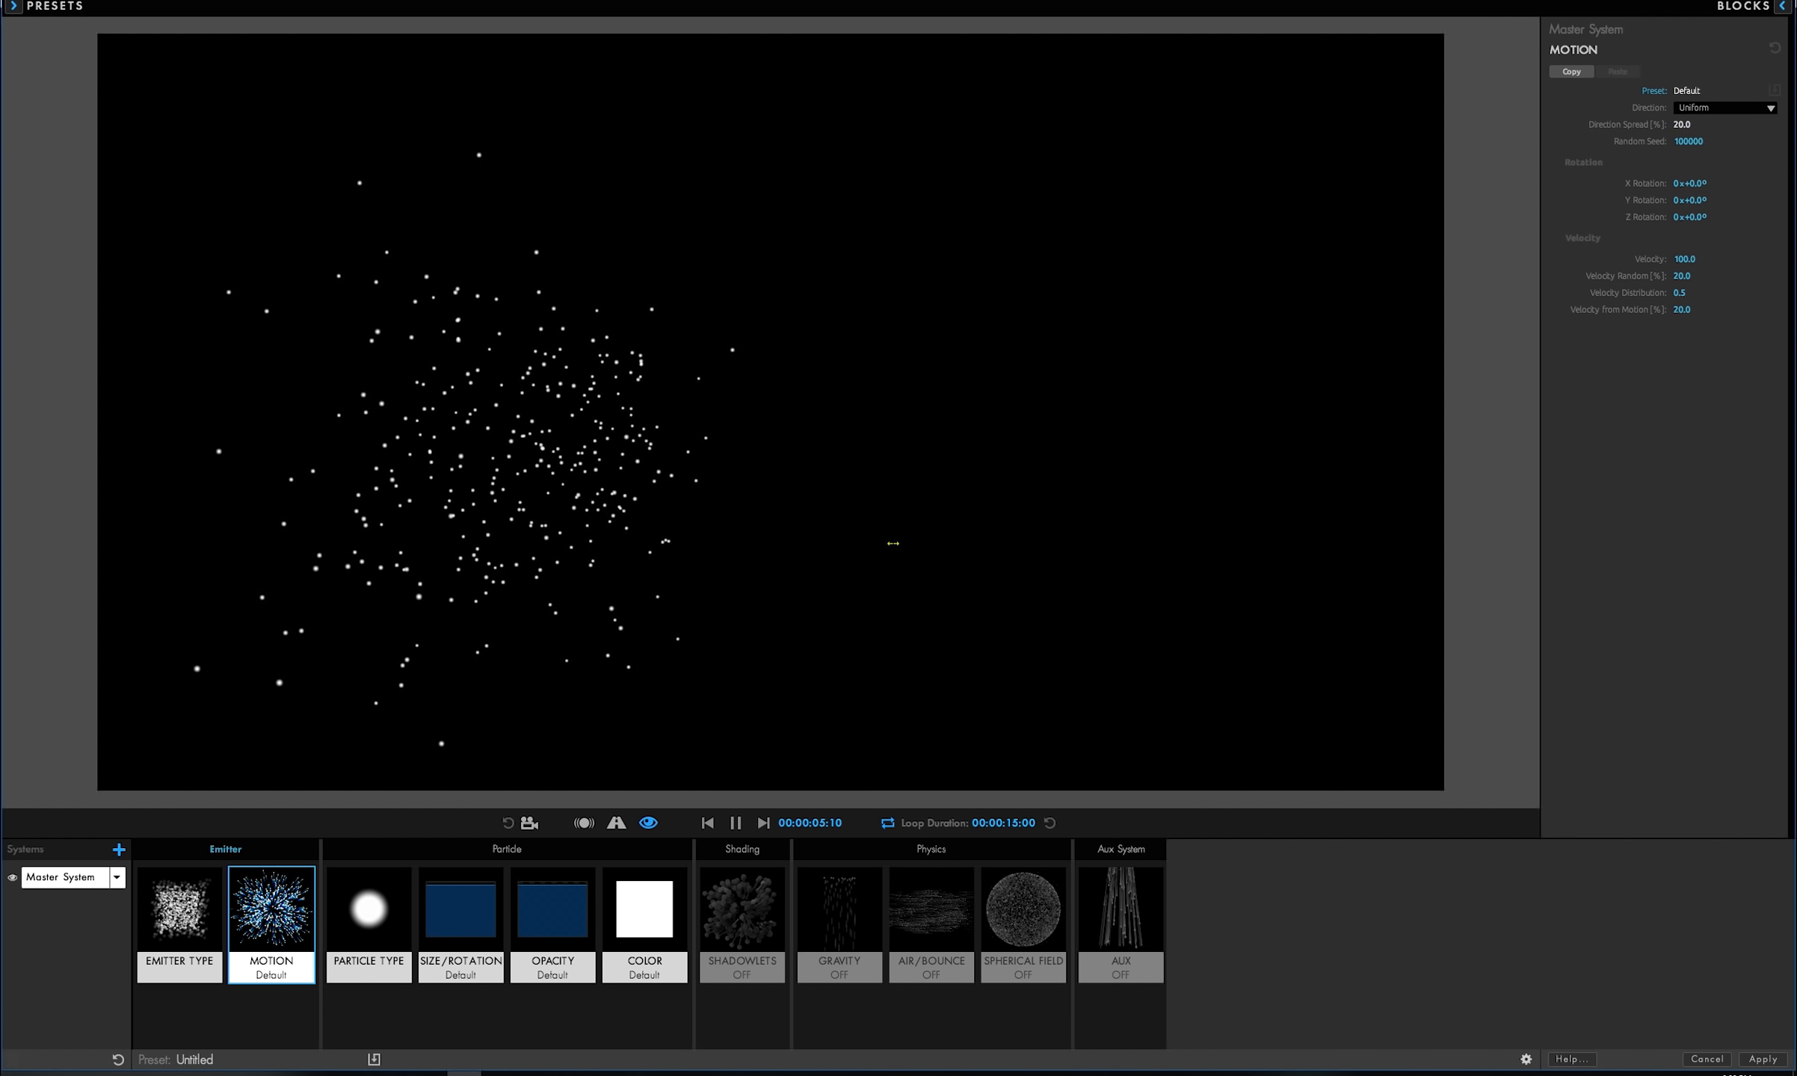
pyautogui.moveTo(1682, 124); pyautogui.dragTo(1624, 139)
pyautogui.click(1691, 258)
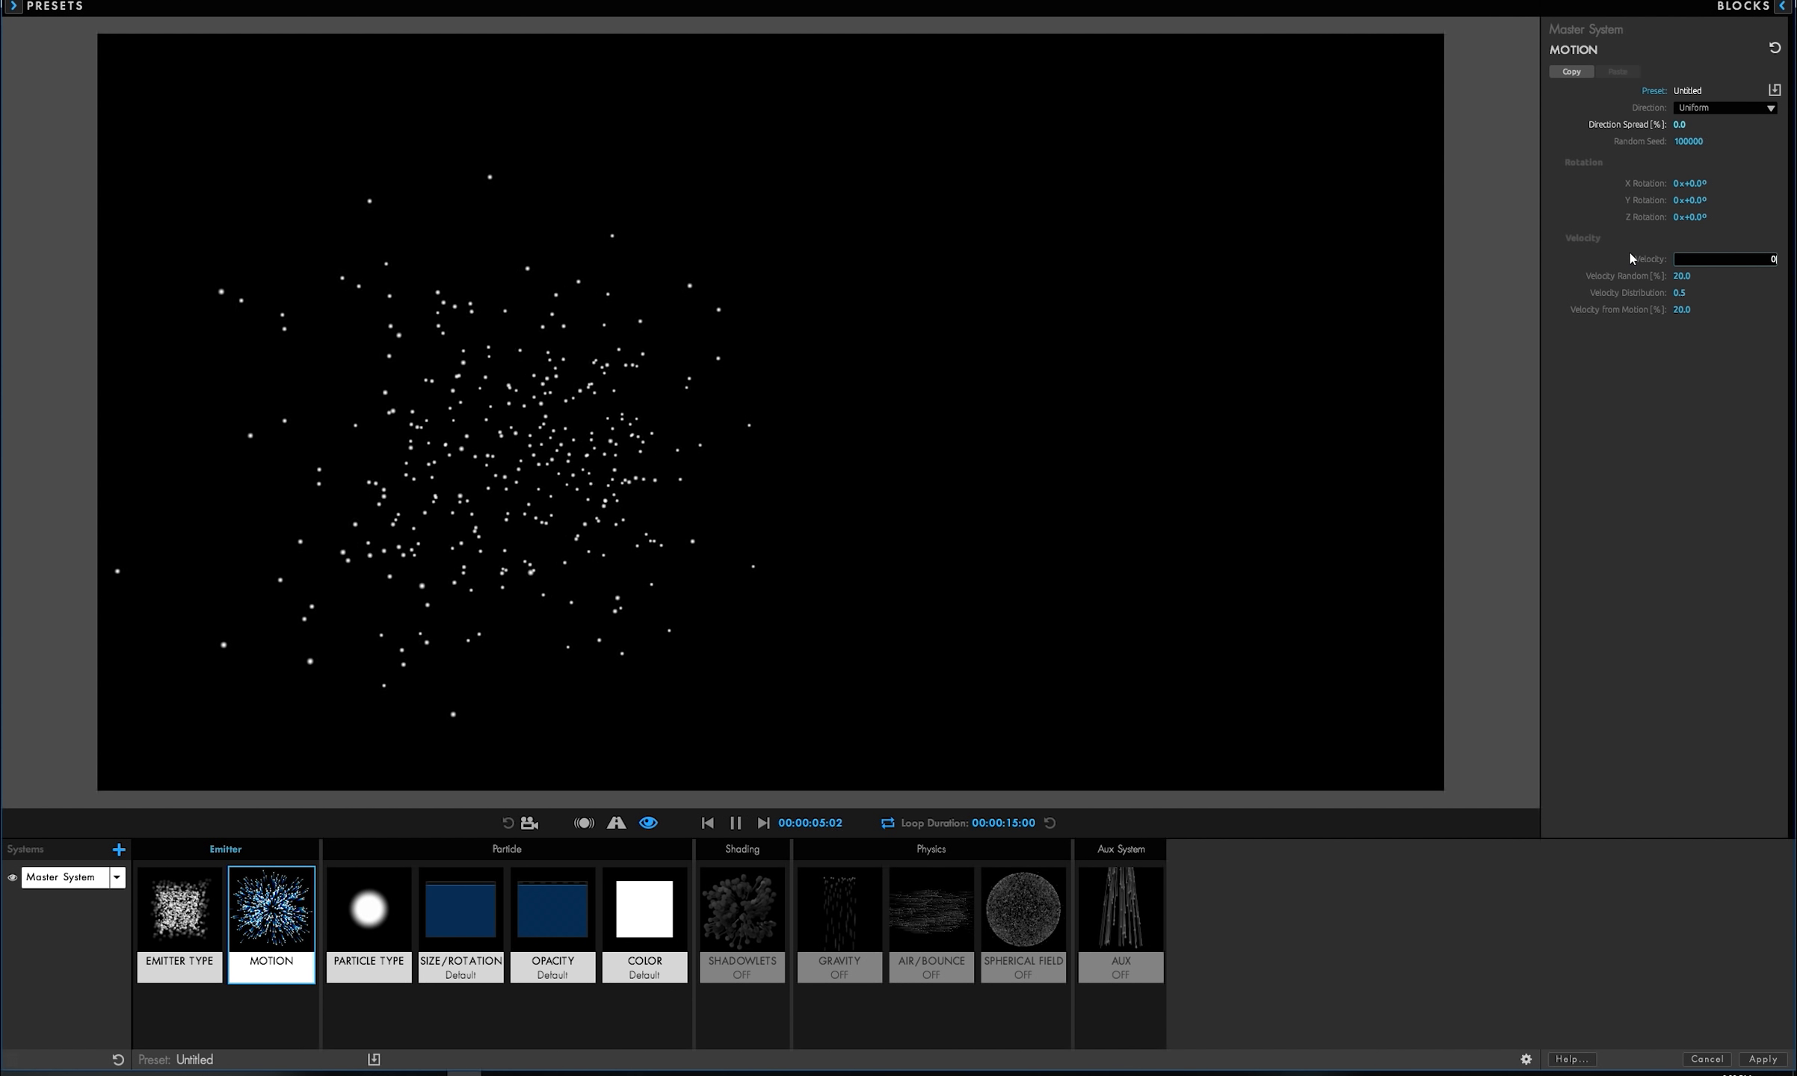
pyautogui.write('0')
pyautogui.press('Return')
pyautogui.moveTo(610, 456); pyautogui.dragTo(661, 479)
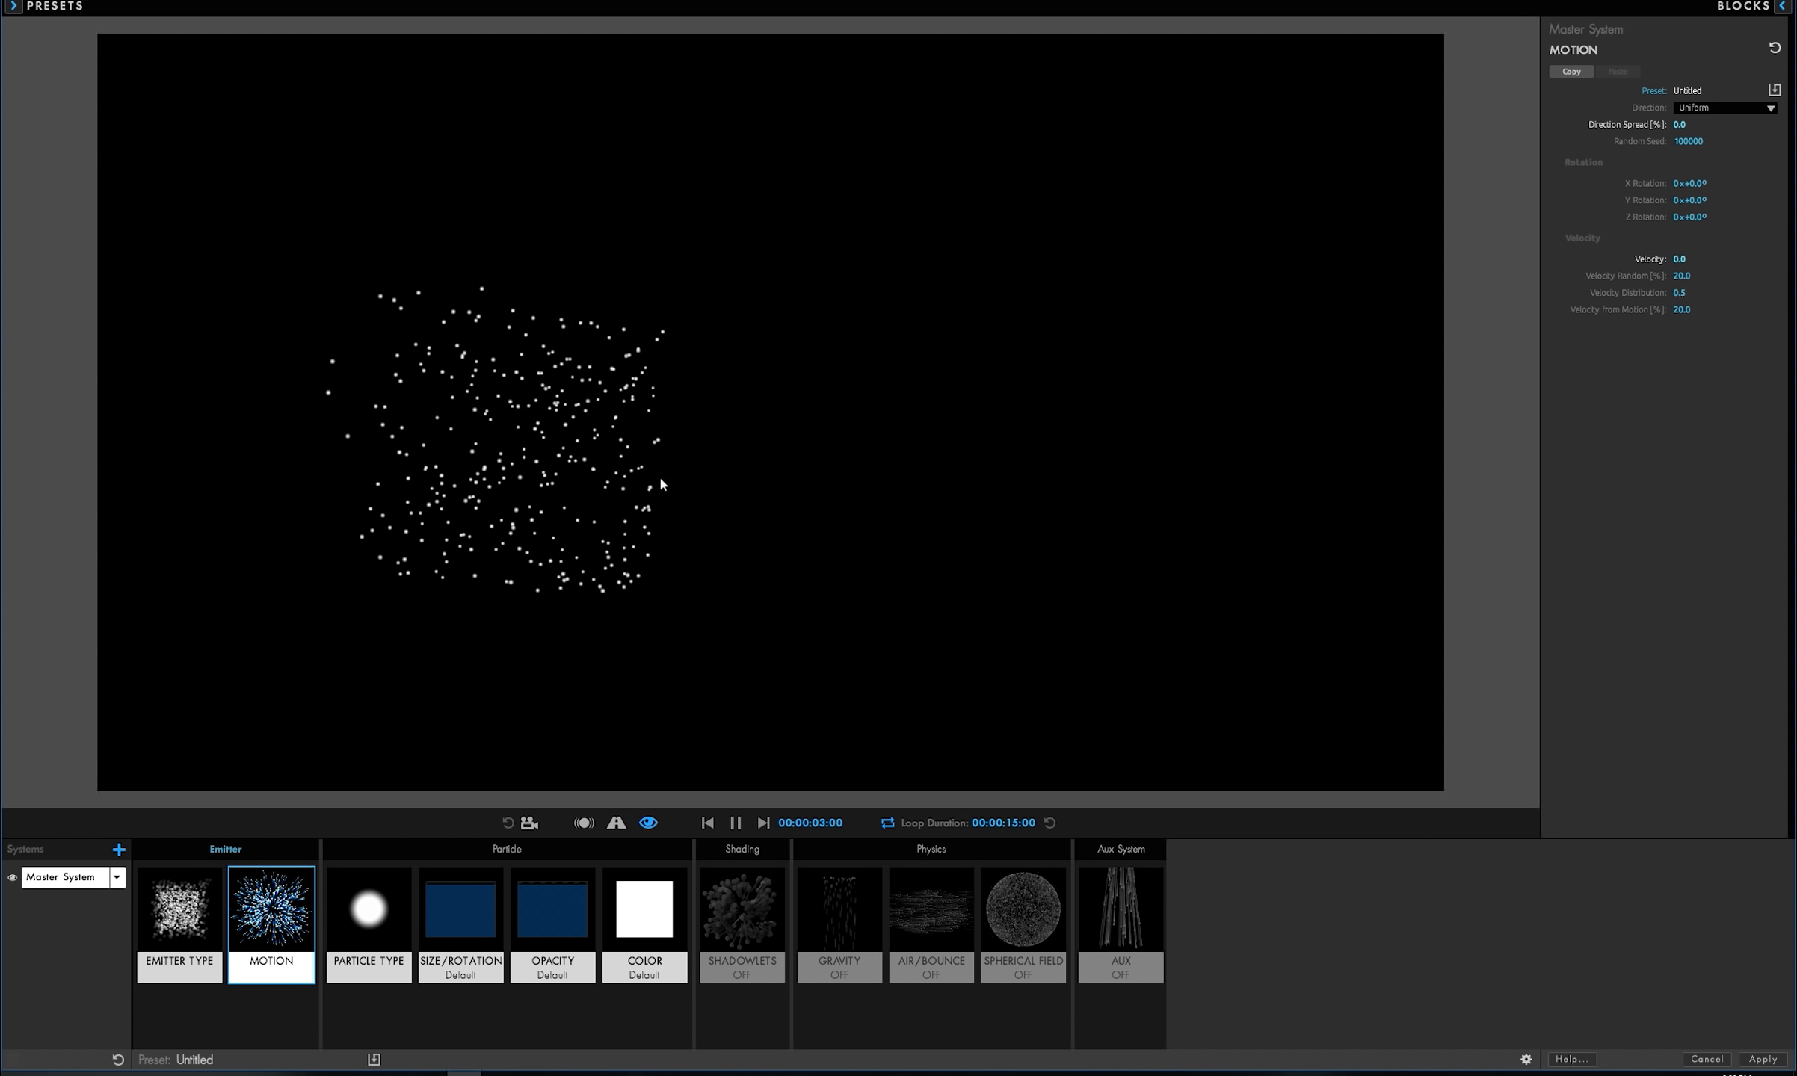
# - Set Velocity Random, Velocity Distribution and Velocity from Motion to 0, and check the particles from another angle
pyautogui.click(1681, 276)
pyautogui.write('0')
pyautogui.press('Return')
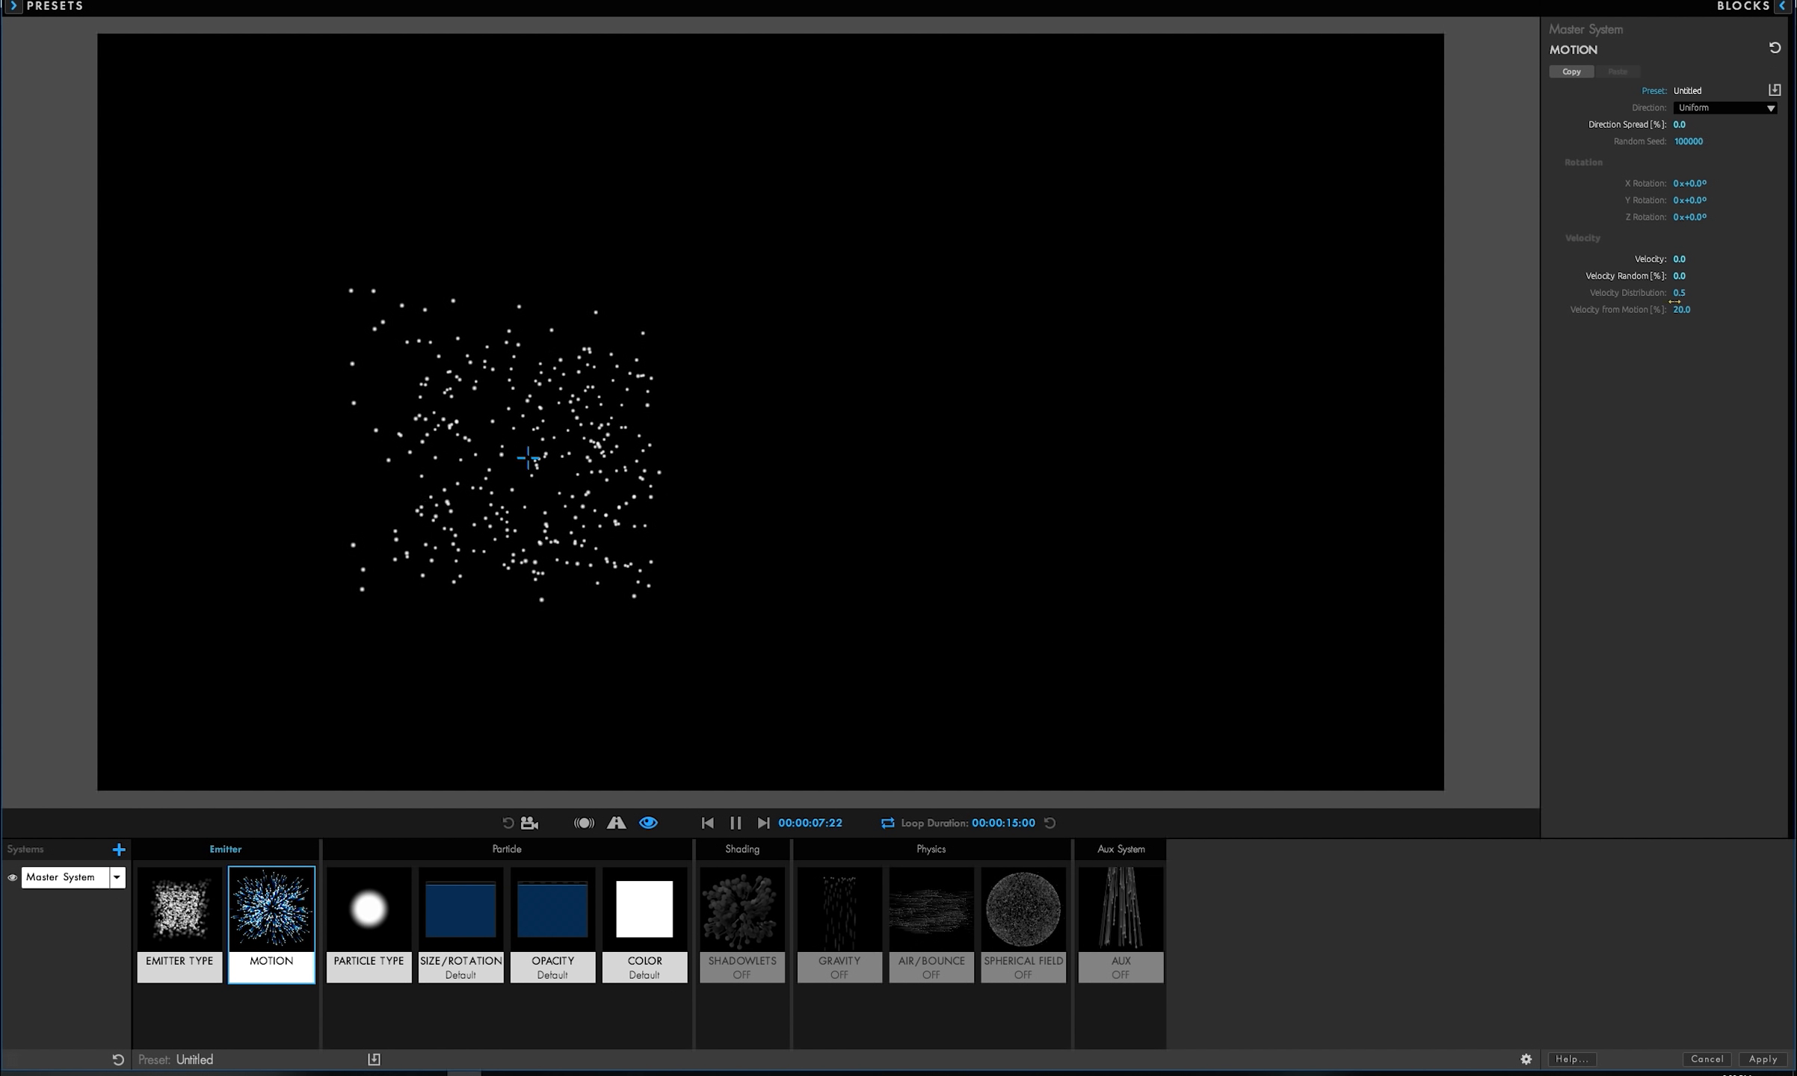
pyautogui.click(1678, 293)
pyautogui.write('0')
pyautogui.press('Return')
pyautogui.click(1680, 309)
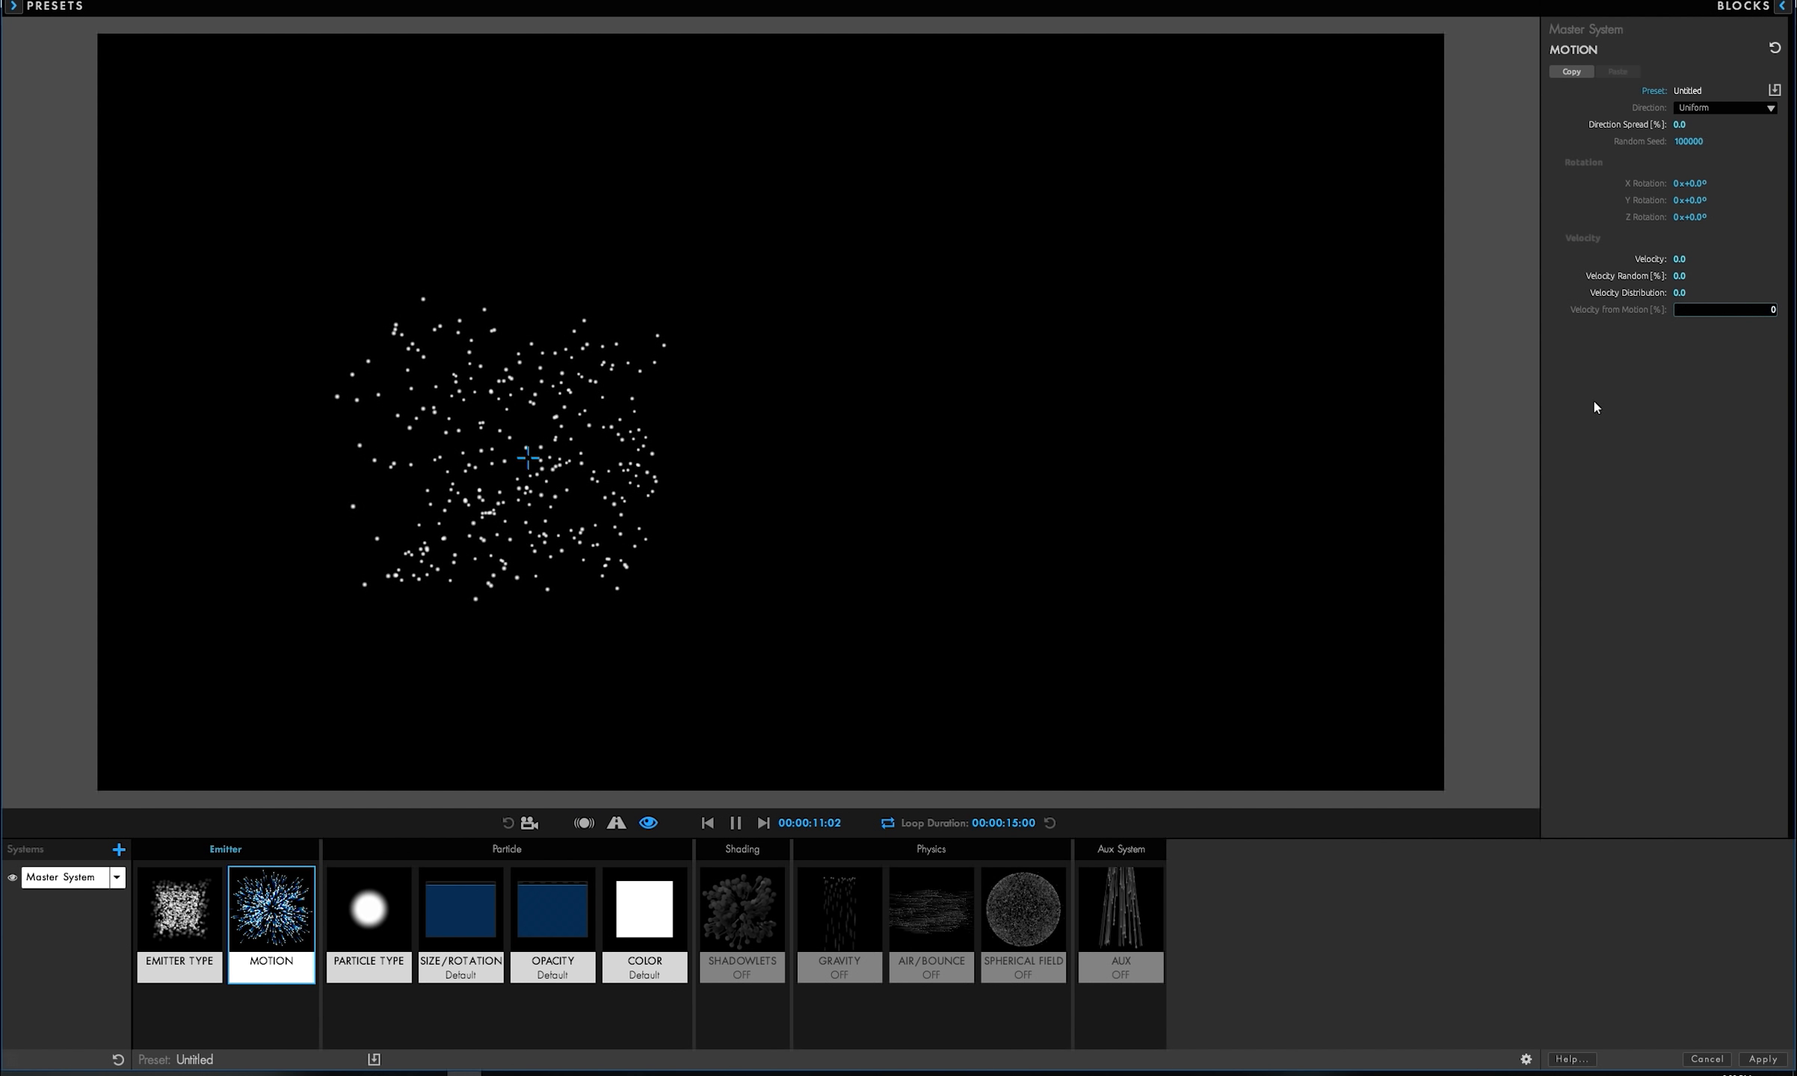
pyautogui.write('0')
pyautogui.press('Return')
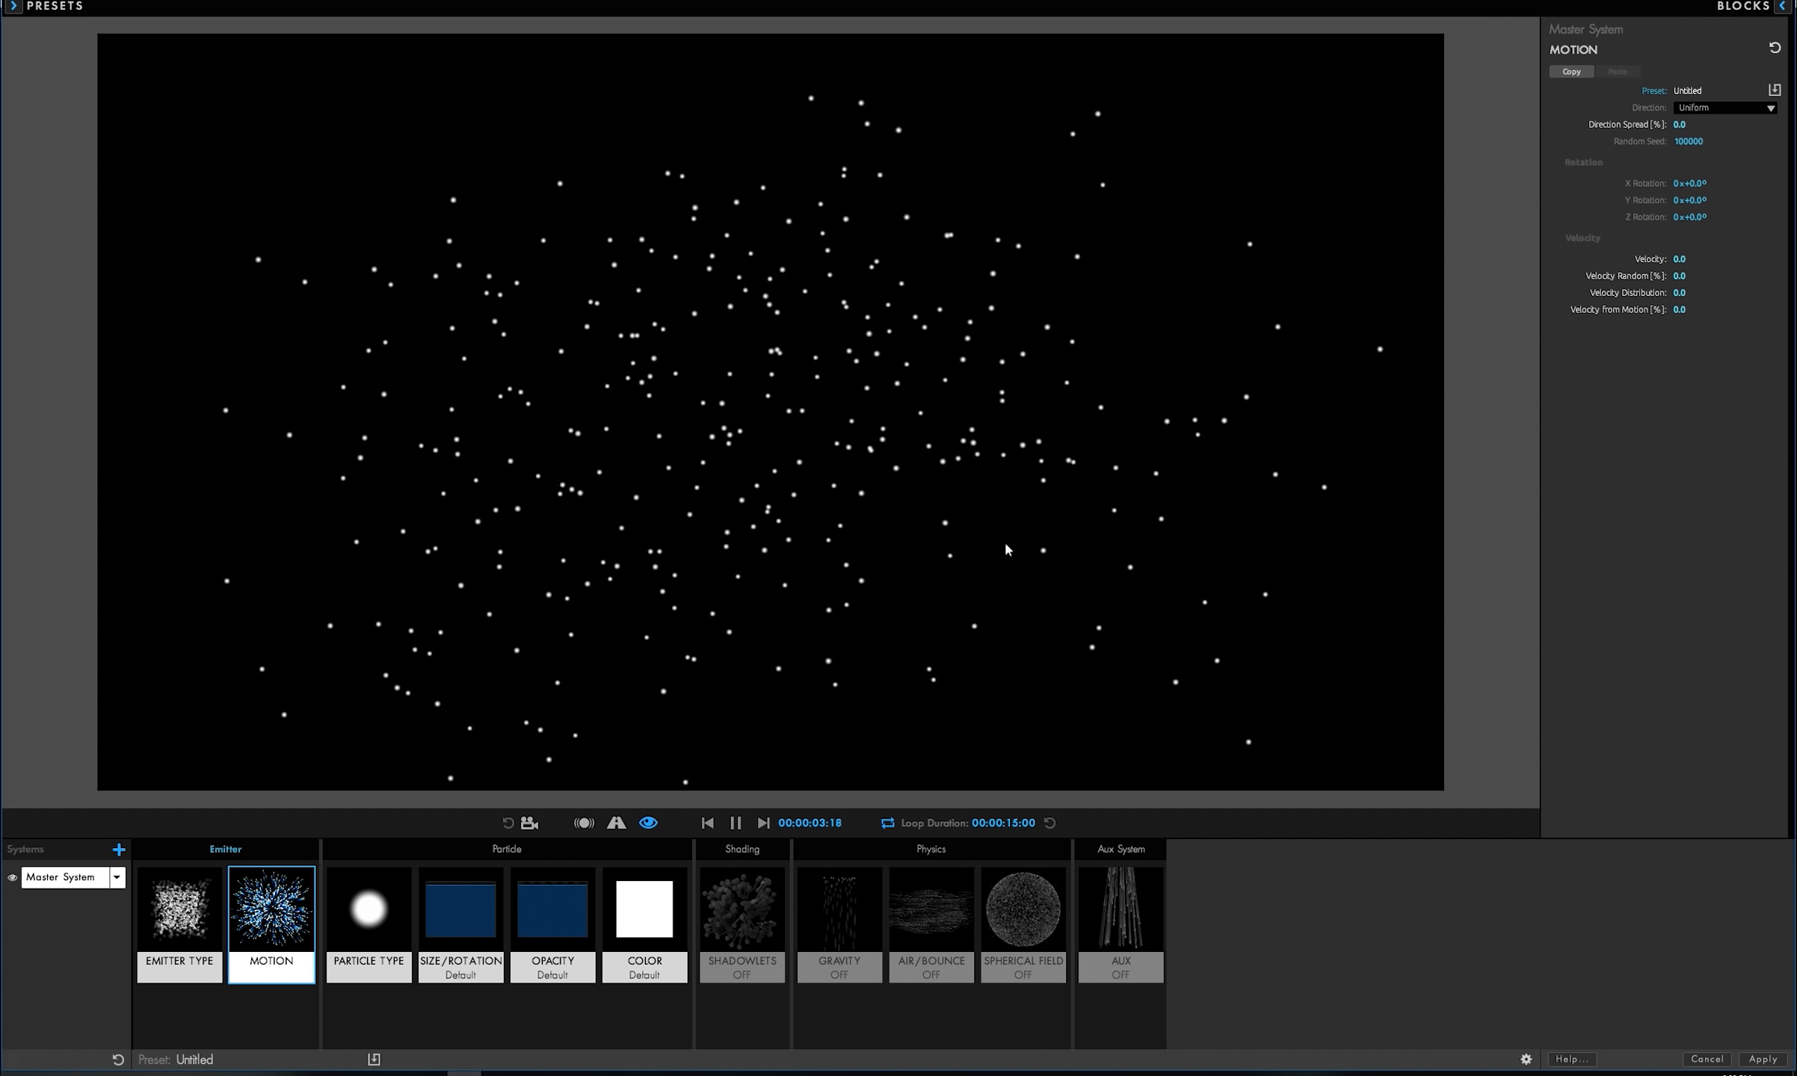
pyautogui.moveTo(478, 430); pyautogui.dragTo(918, 493)
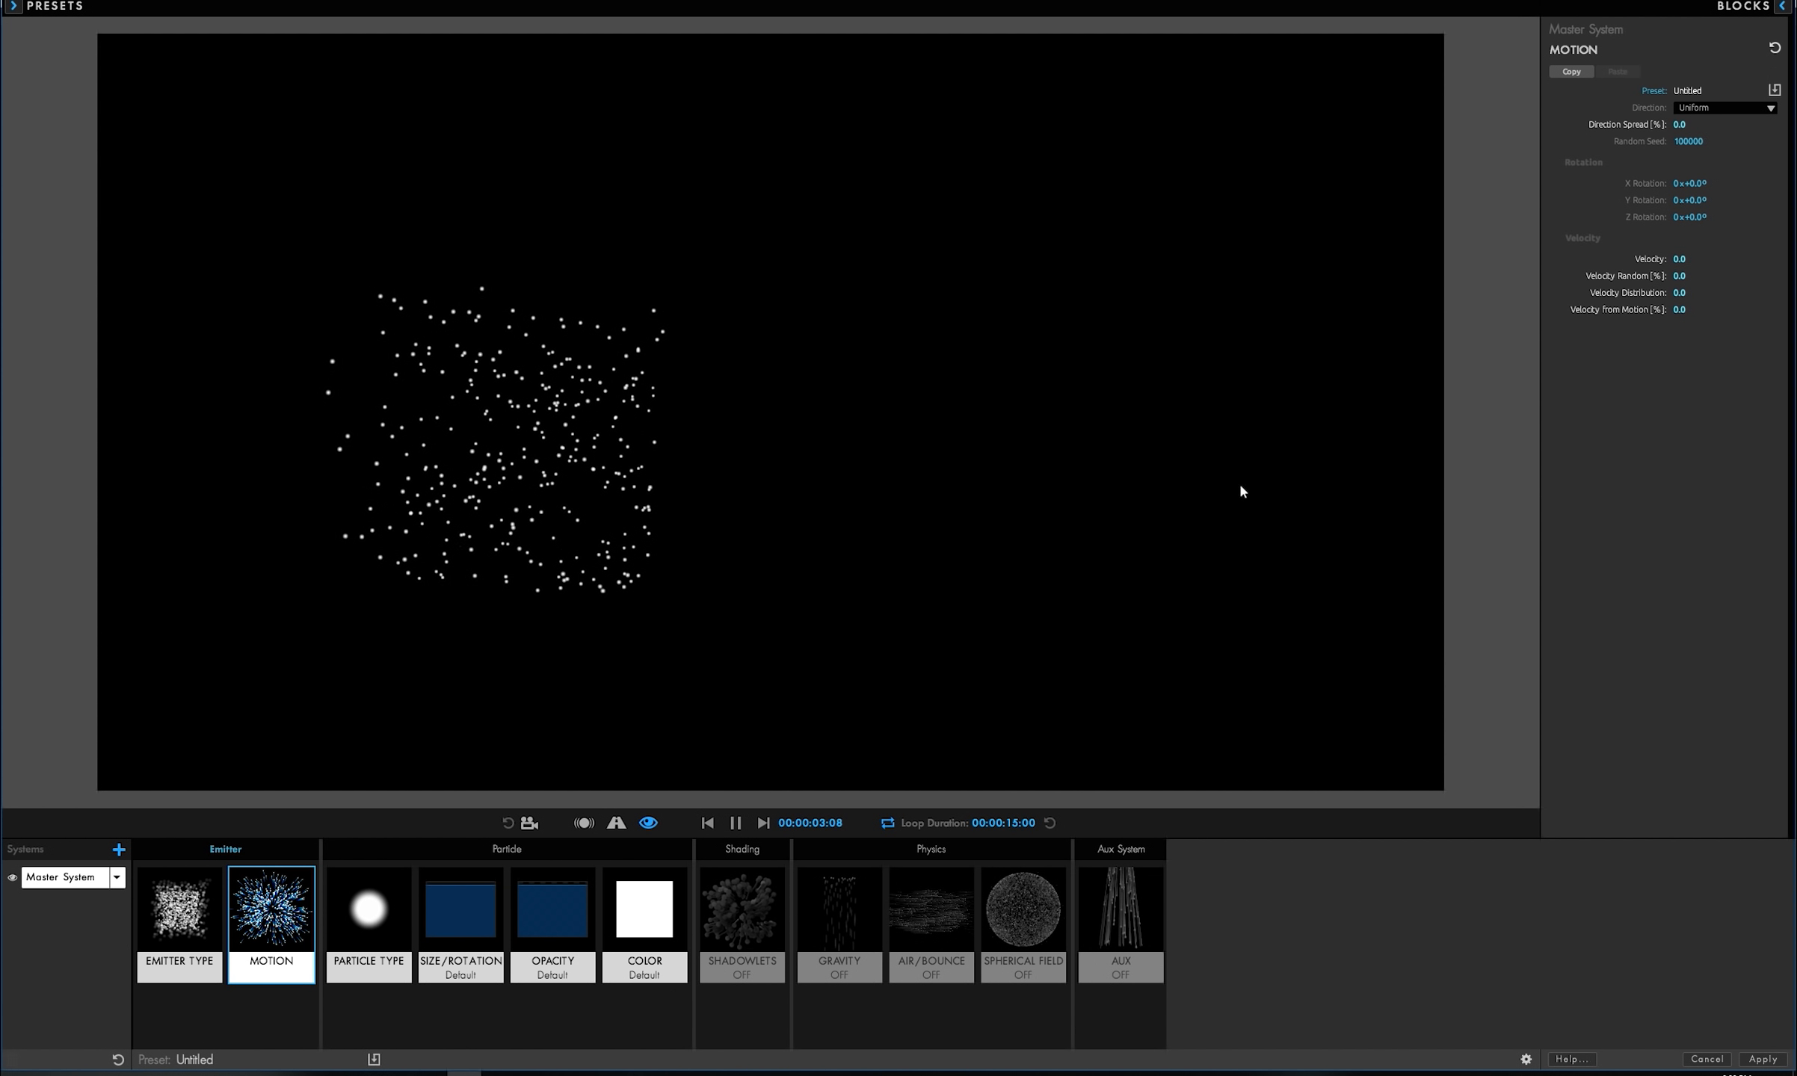
# - Reduce the Particle Feather to 0 and set Wind Z to 3000 in the Air physics
pyautogui.click(388, 914)
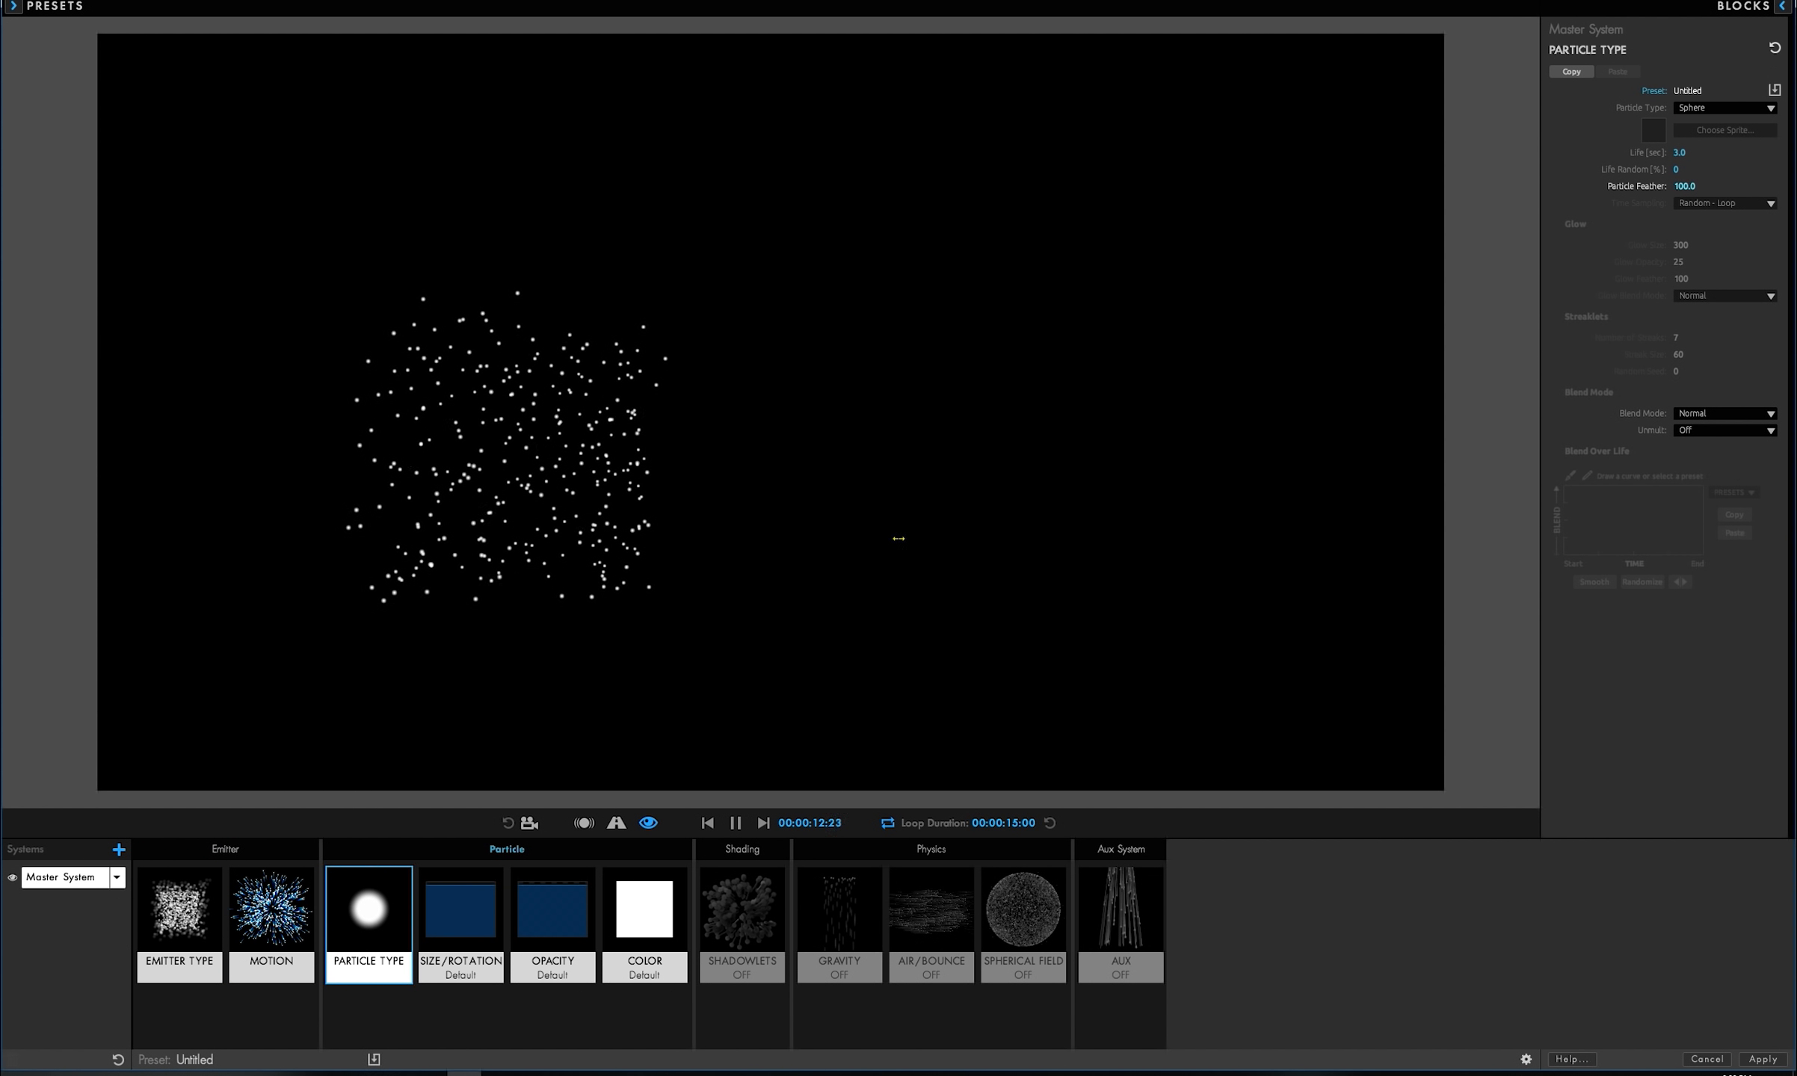
pyautogui.moveTo(898, 538); pyautogui.dragTo(859, 543)
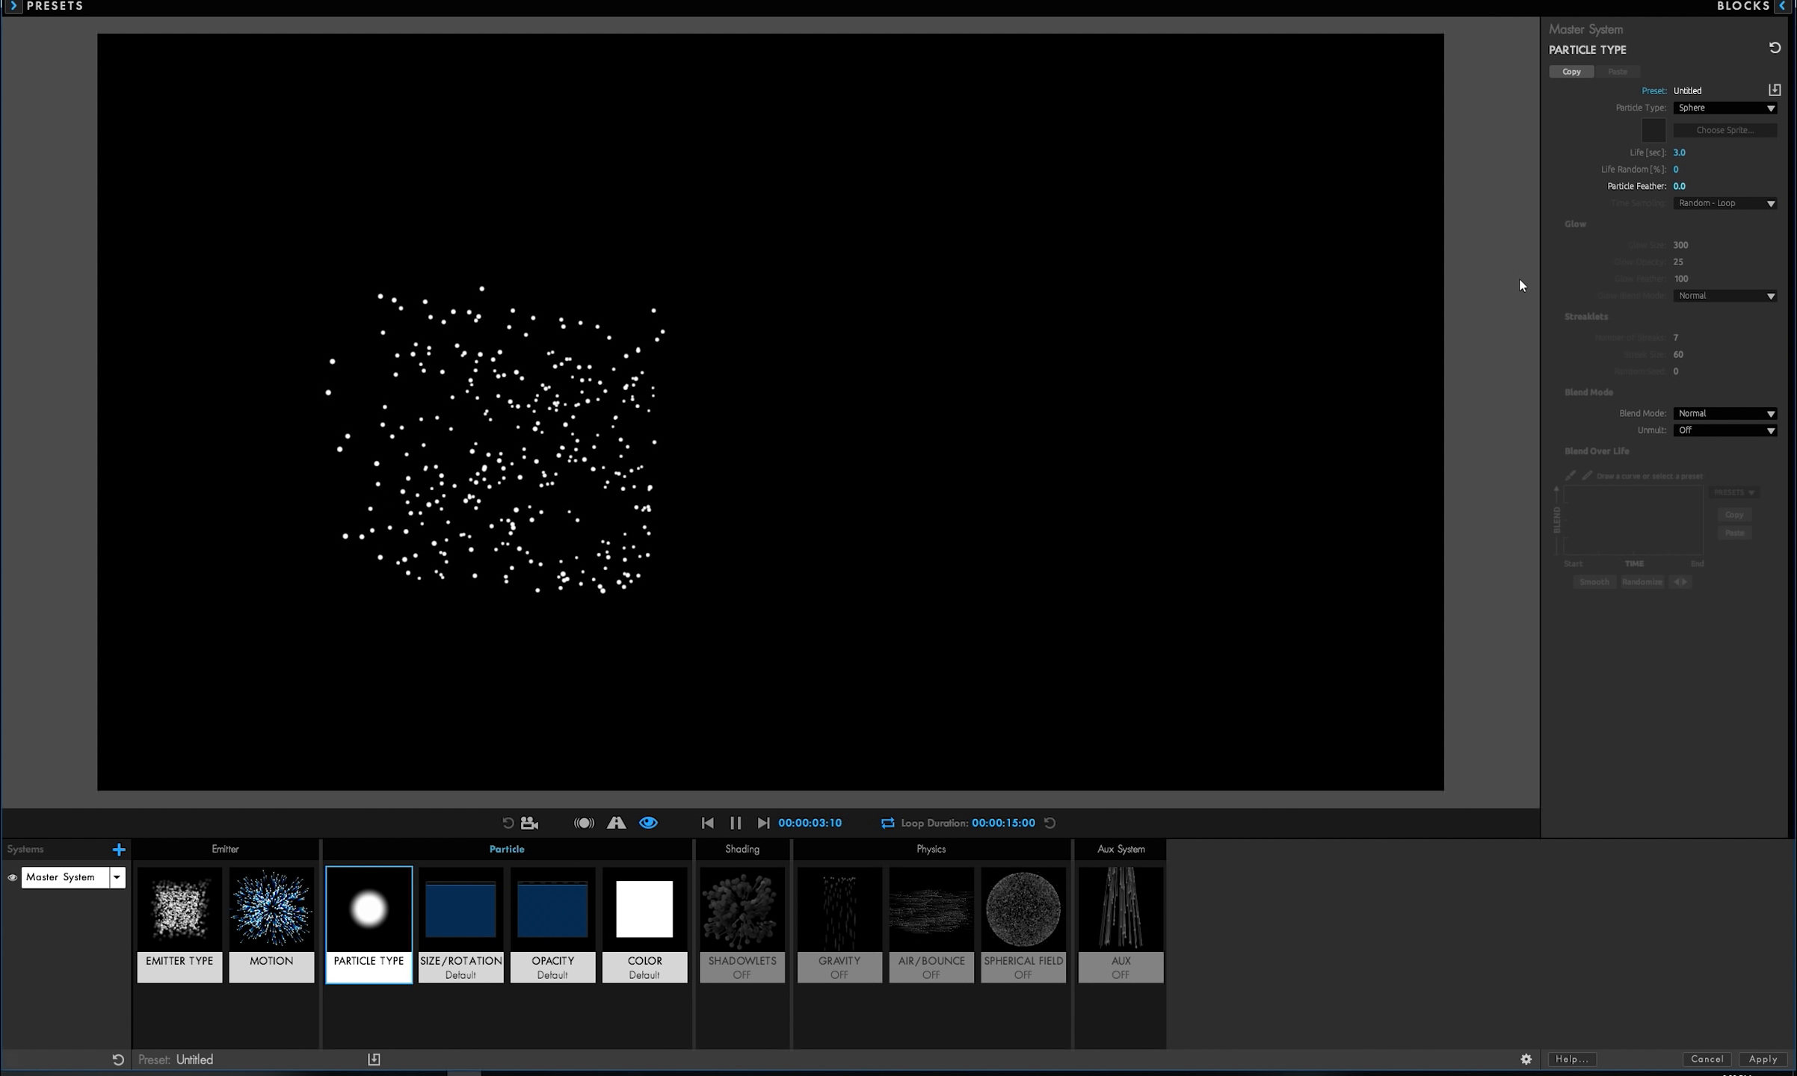
pyautogui.click(930, 919)
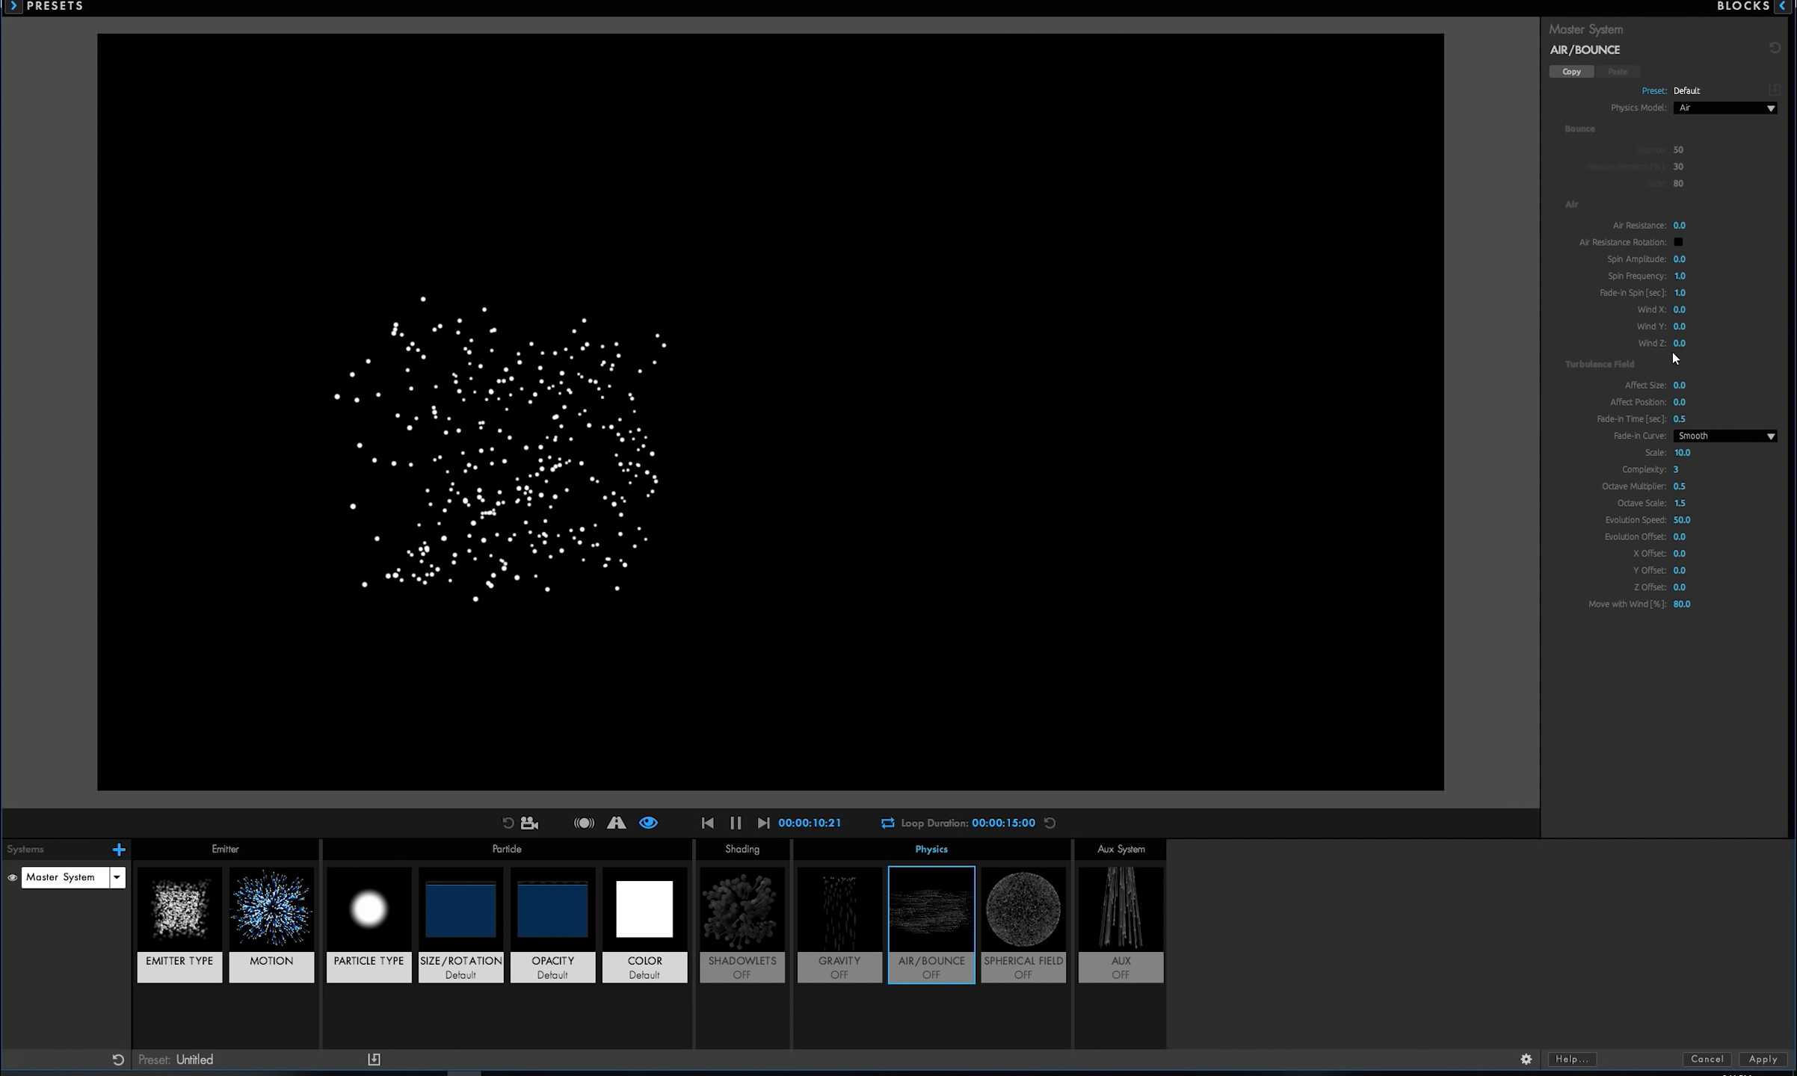
pyautogui.click(1679, 343)
pyautogui.write('3')
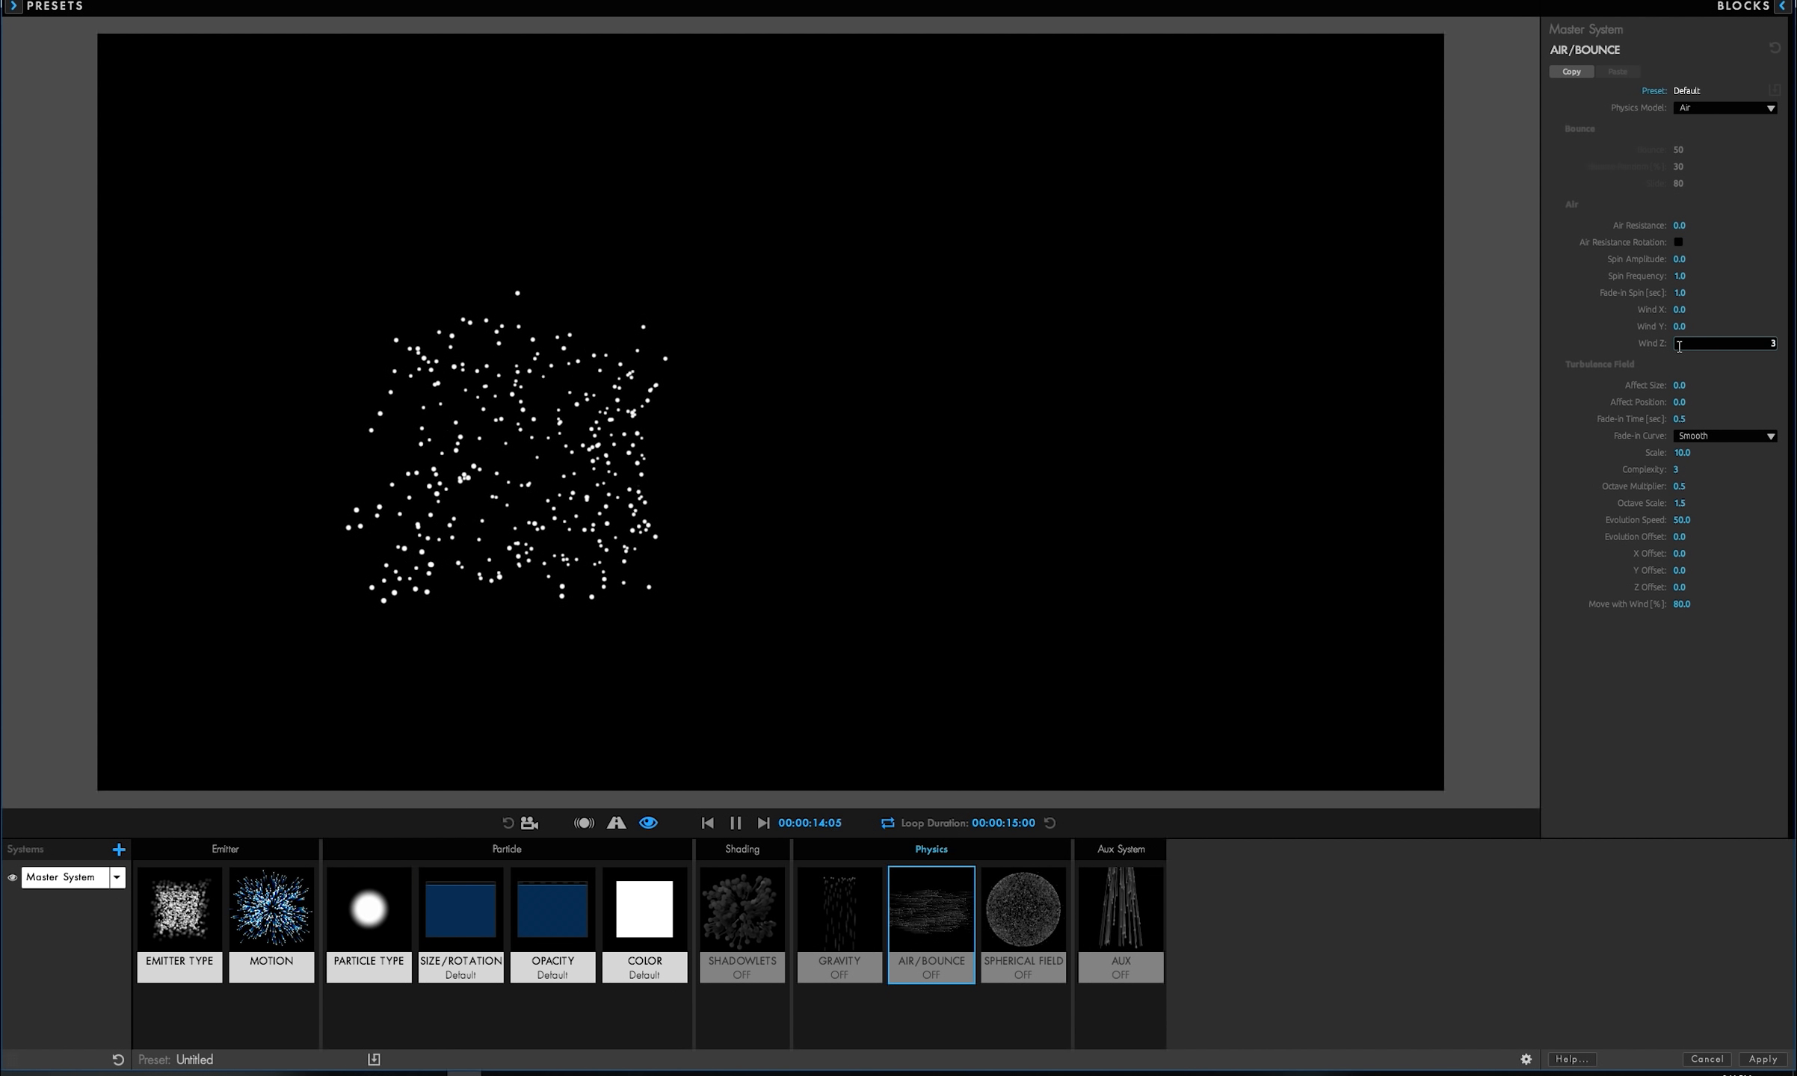
pyautogui.write('000')
pyautogui.press('Return')
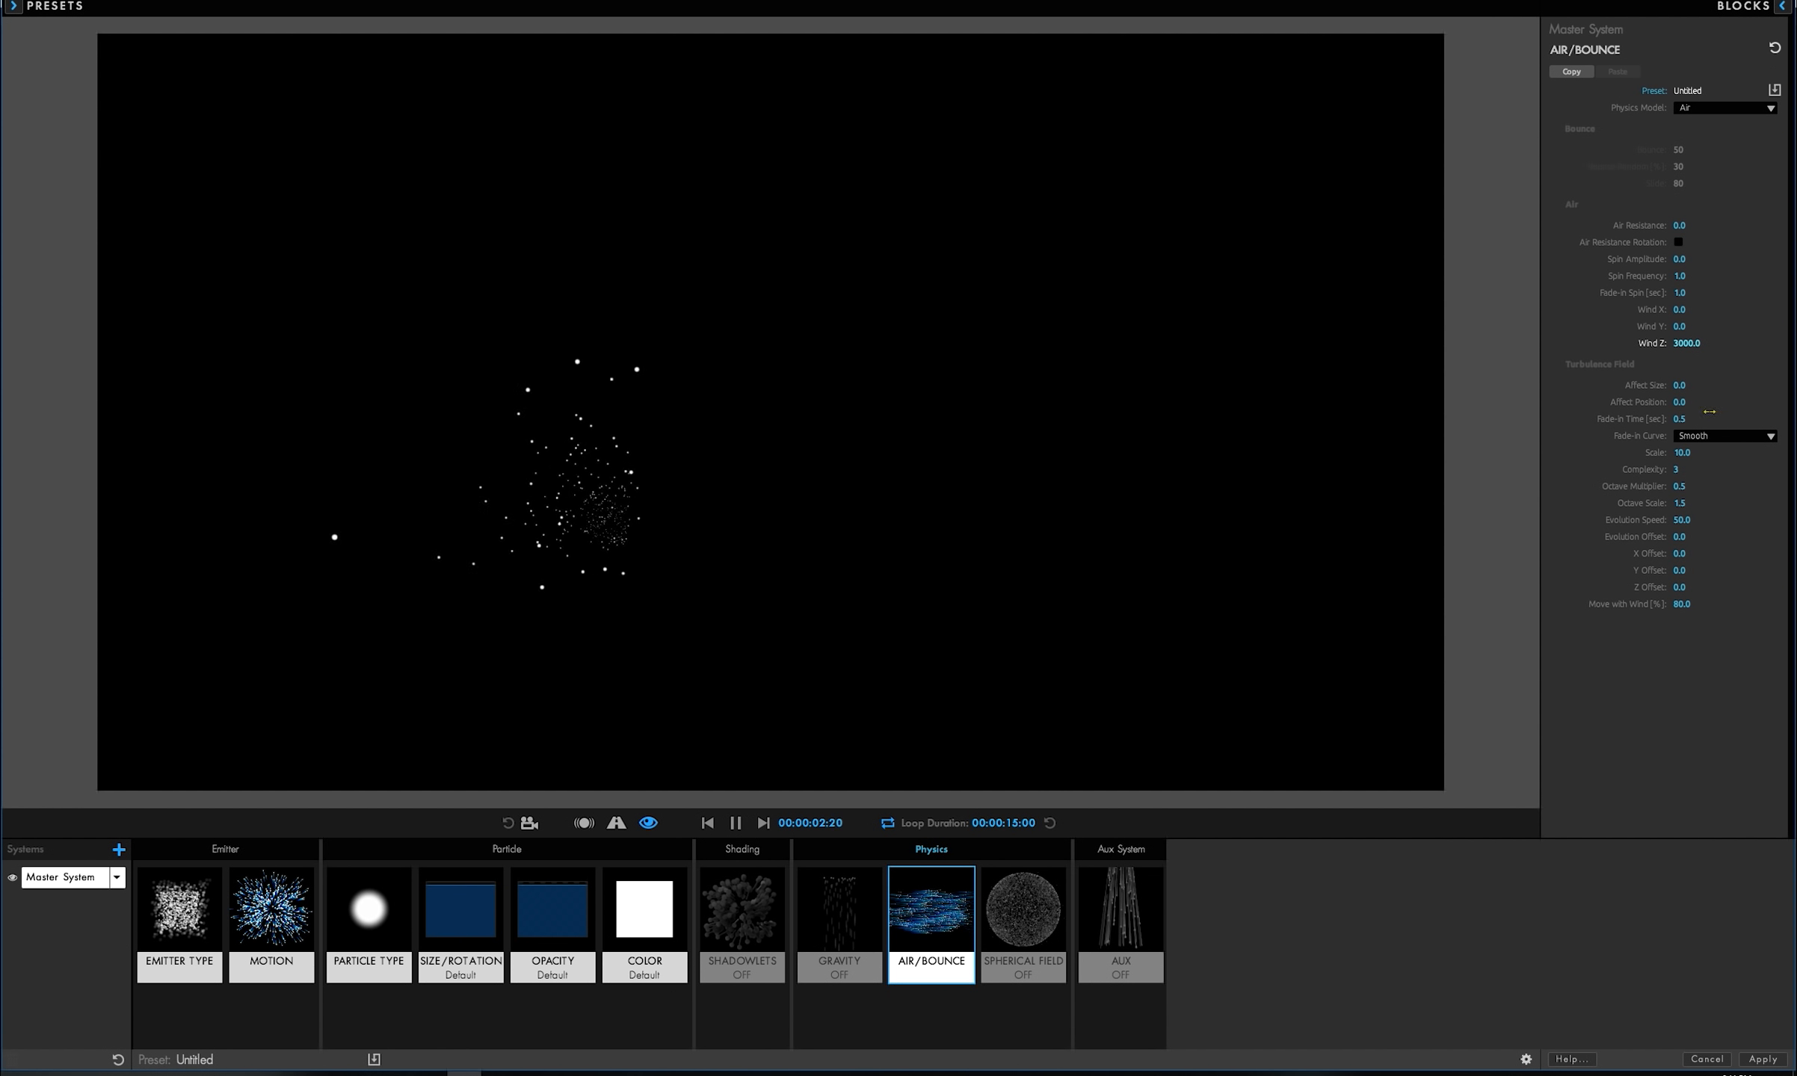
pyautogui.moveTo(901, 537); pyautogui.dragTo(898, 538)
# - Try a Wind X of 1200 on the particles and raise it to 1500
pyautogui.click(1674, 310)
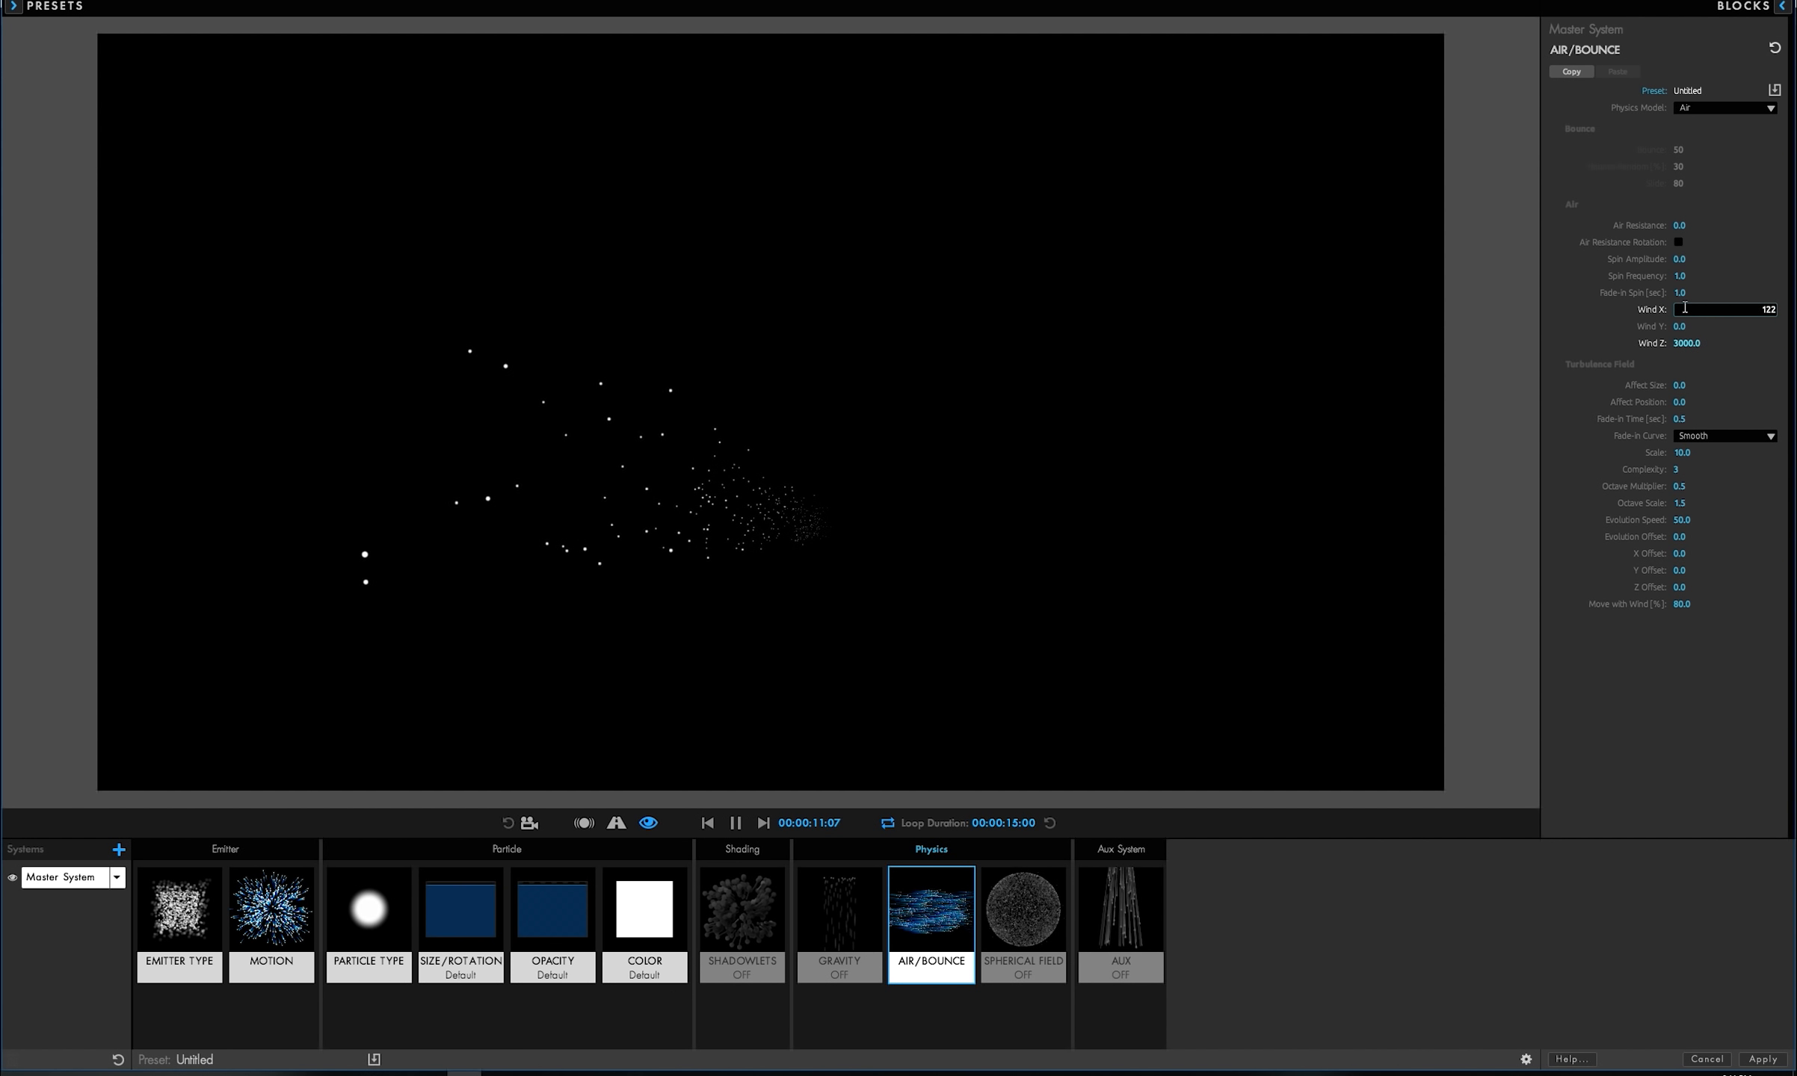
pyautogui.write('122')
pyautogui.press('BackSpace')
pyautogui.write('00')
pyautogui.press('Return')
pyautogui.click(1688, 310)
pyautogui.write('1500')
pyautogui.press('Return')
# - Reposition the particle emitter to about 904, 172, -892 and fine-tune the wind in the Air physics
pyautogui.click(179, 911)
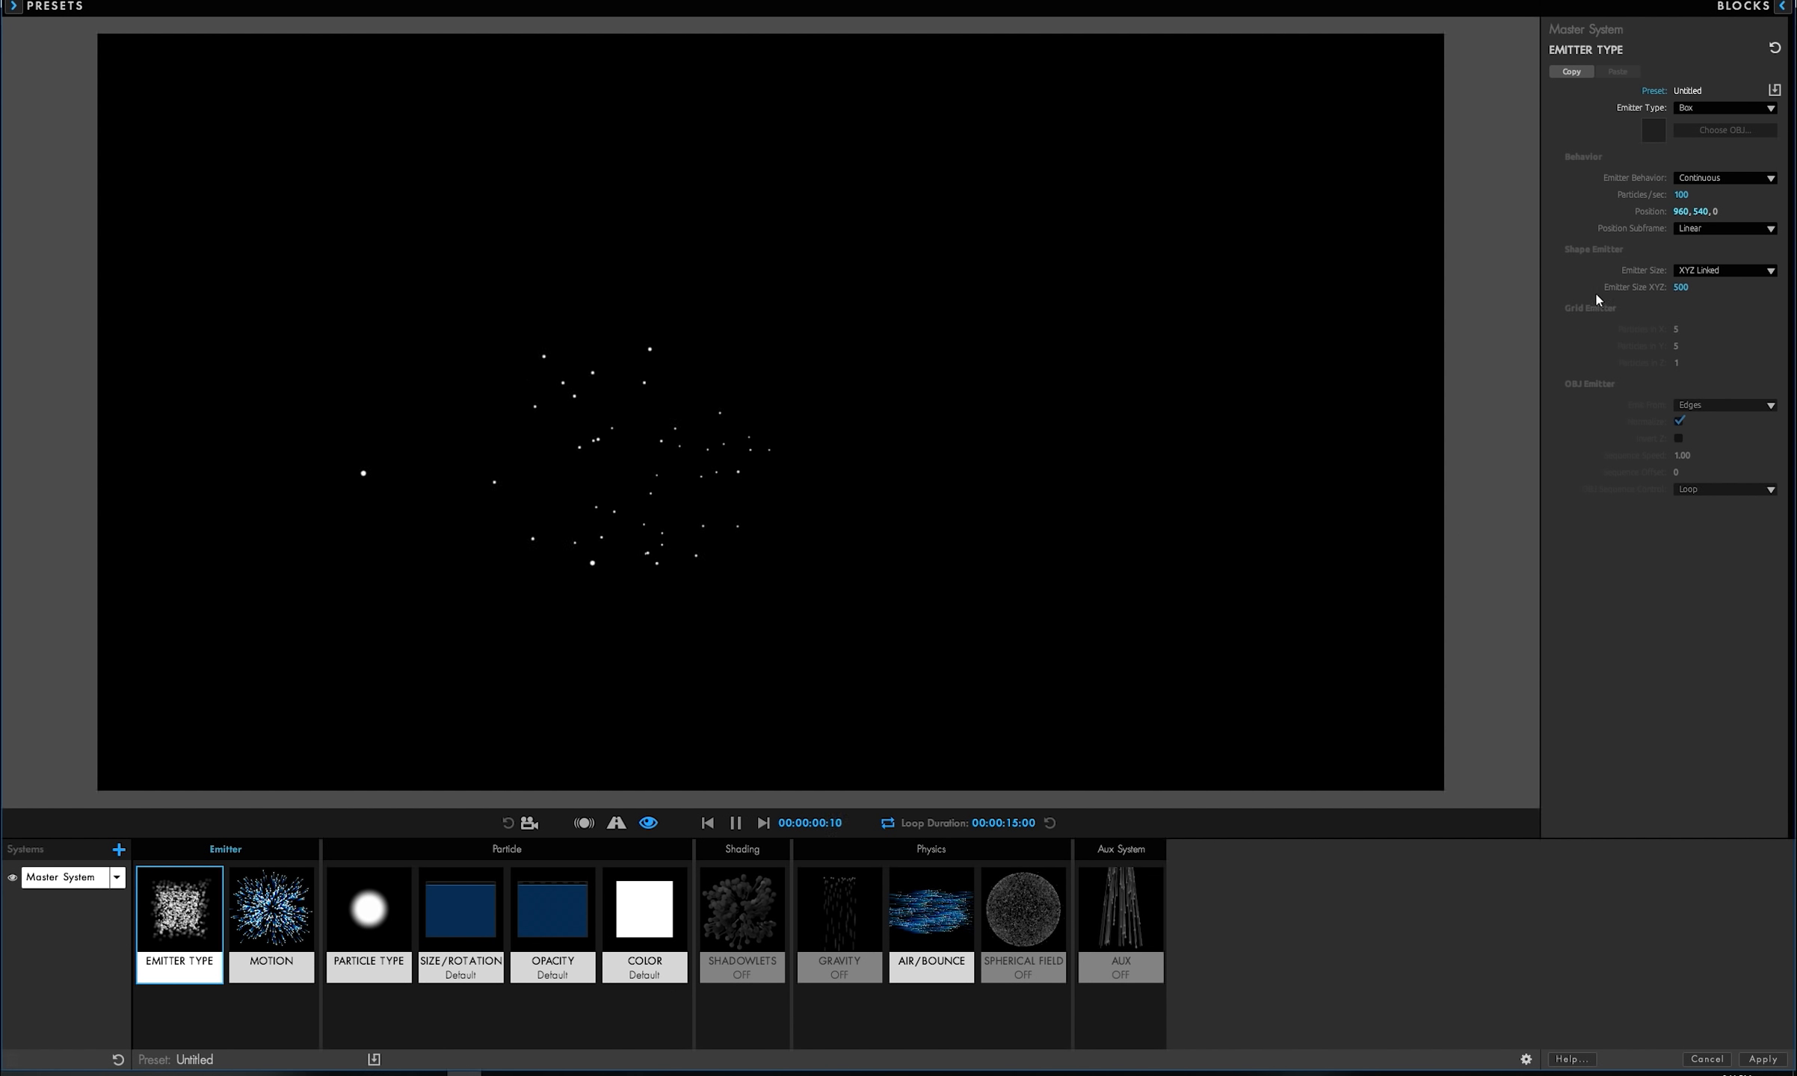
pyautogui.moveTo(896, 538); pyautogui.dragTo(887, 539)
pyautogui.moveTo(1701, 212)
pyautogui.mouseDown()
pyautogui.moveTo(897, 538)
pyautogui.moveTo(1679, 212)
pyautogui.mouseUp()
pyautogui.moveTo(906, 538); pyautogui.dragTo(899, 538)
pyautogui.moveTo(1673, 211); pyautogui.dragTo(1209, 499)
pyautogui.click(930, 927)
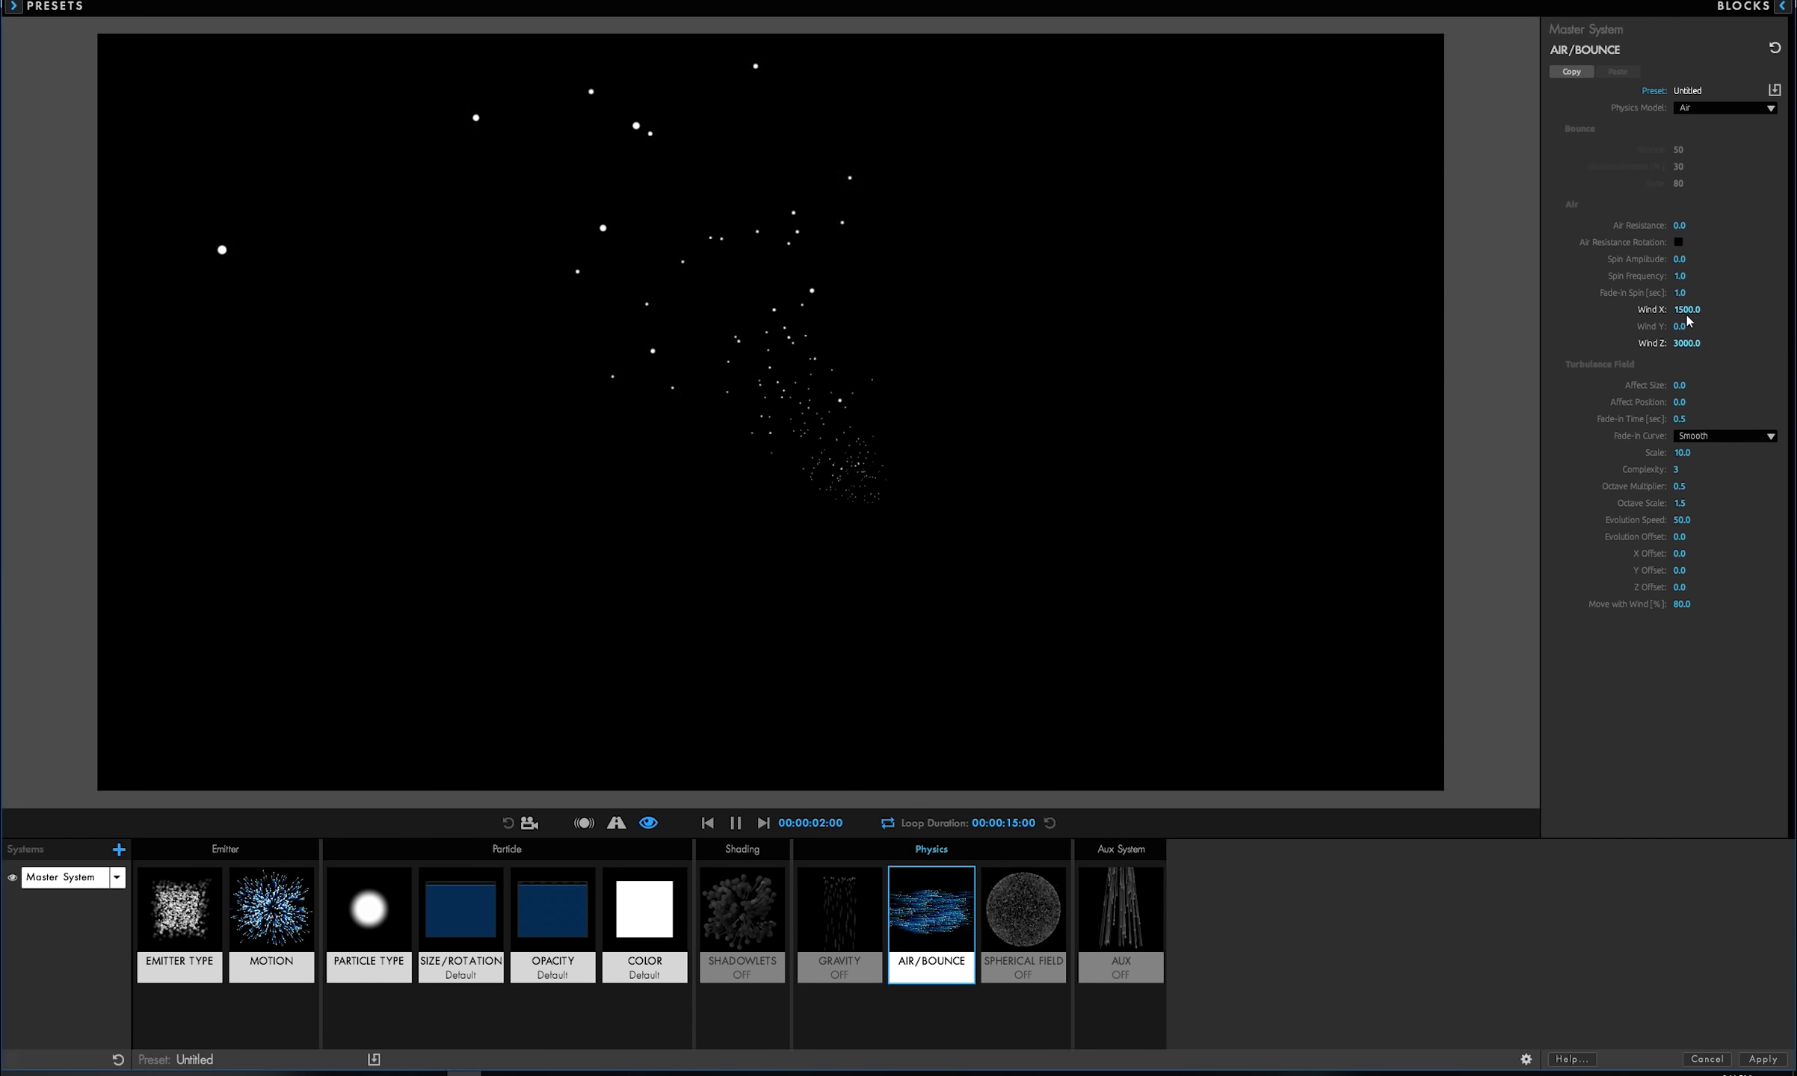
pyautogui.moveTo(898, 538); pyautogui.dragTo(902, 538)
# - Switch the emitter size to XYZ Individual, widen Emitter Size X to about 4067 and adjust Emitter Size Y
pyautogui.click(187, 918)
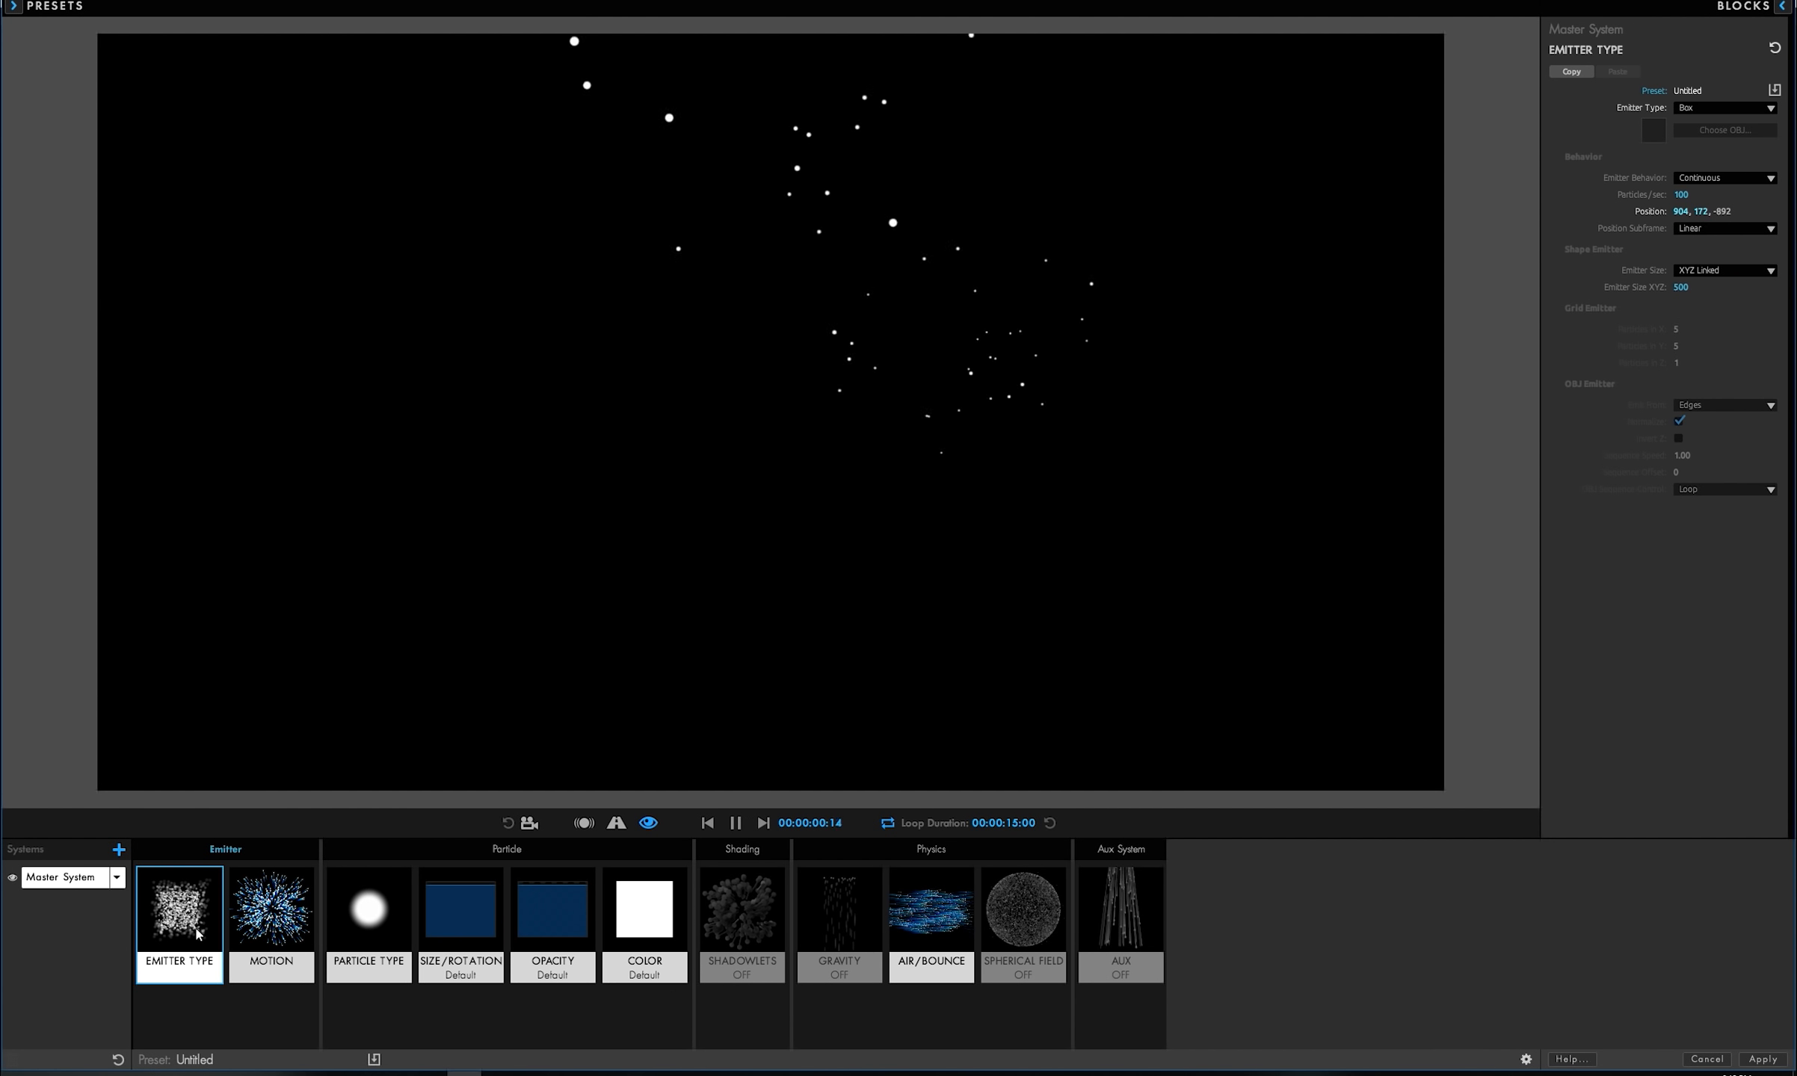
pyautogui.click(1680, 272)
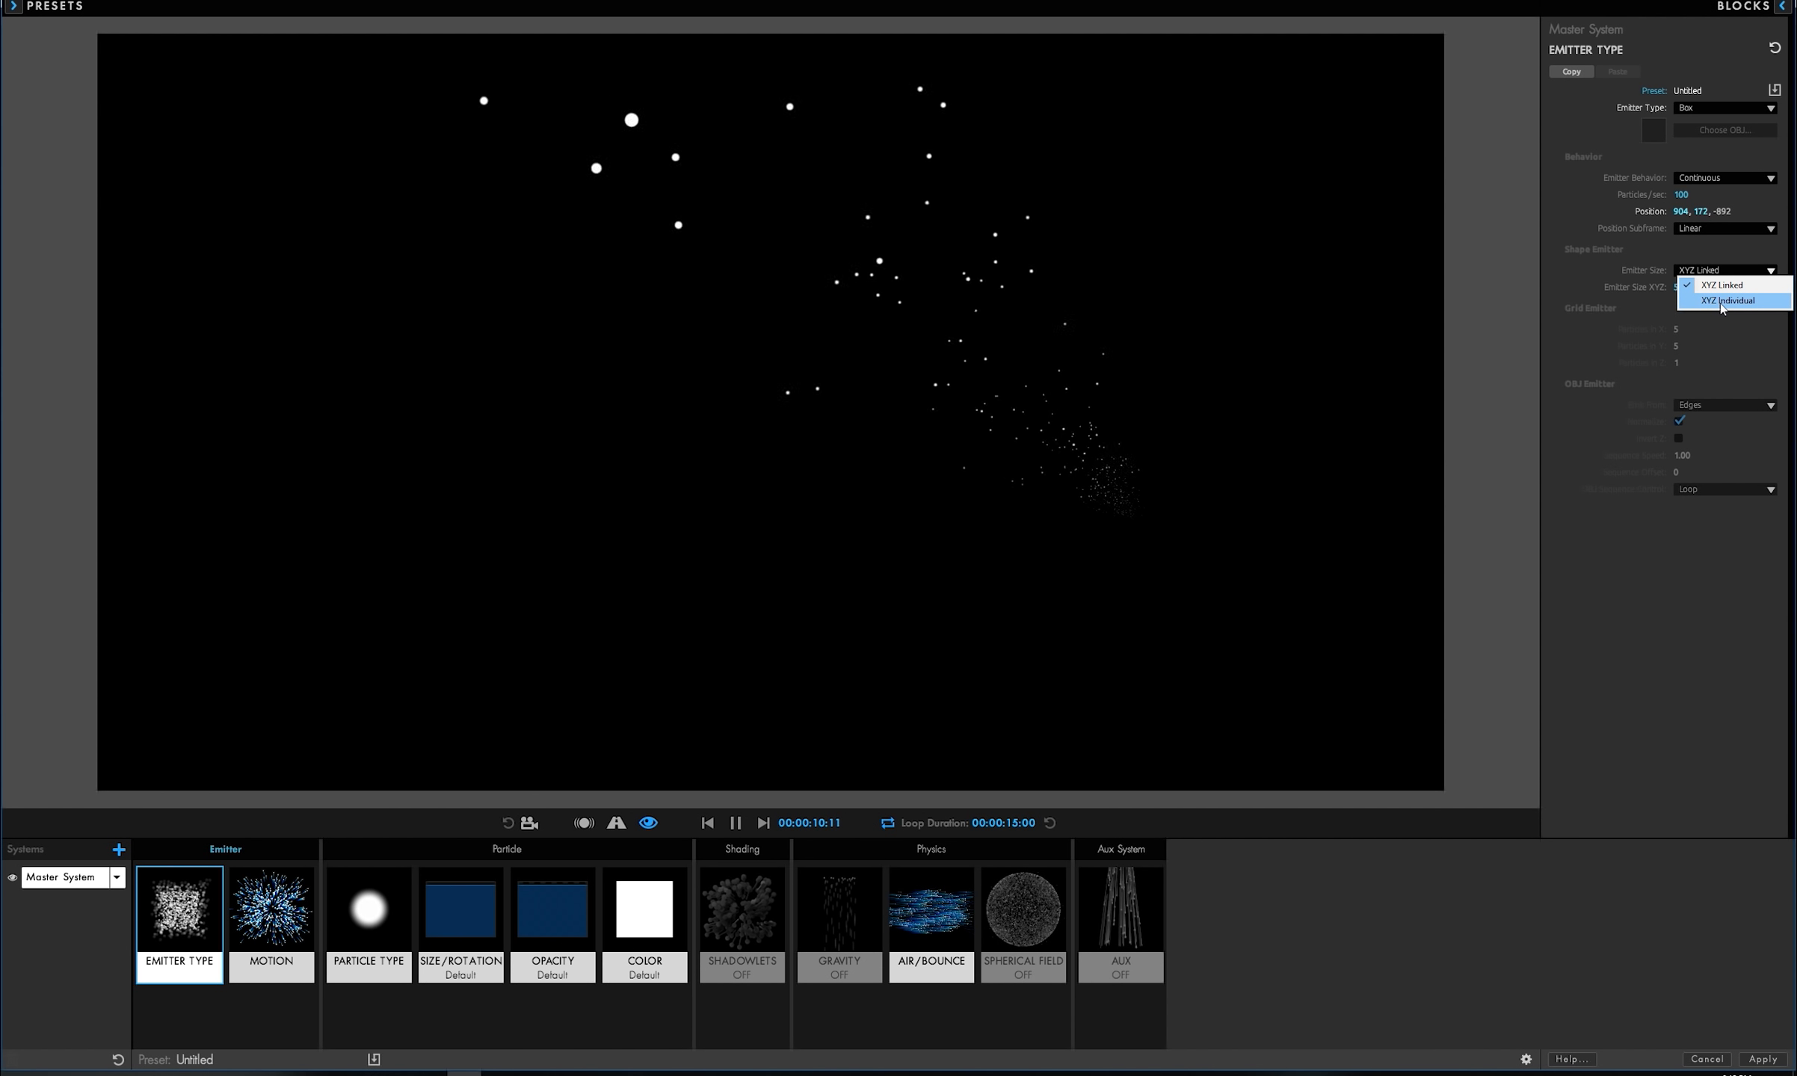
pyautogui.click(1711, 300)
pyautogui.moveTo(1680, 287); pyautogui.dragTo(901, 538)
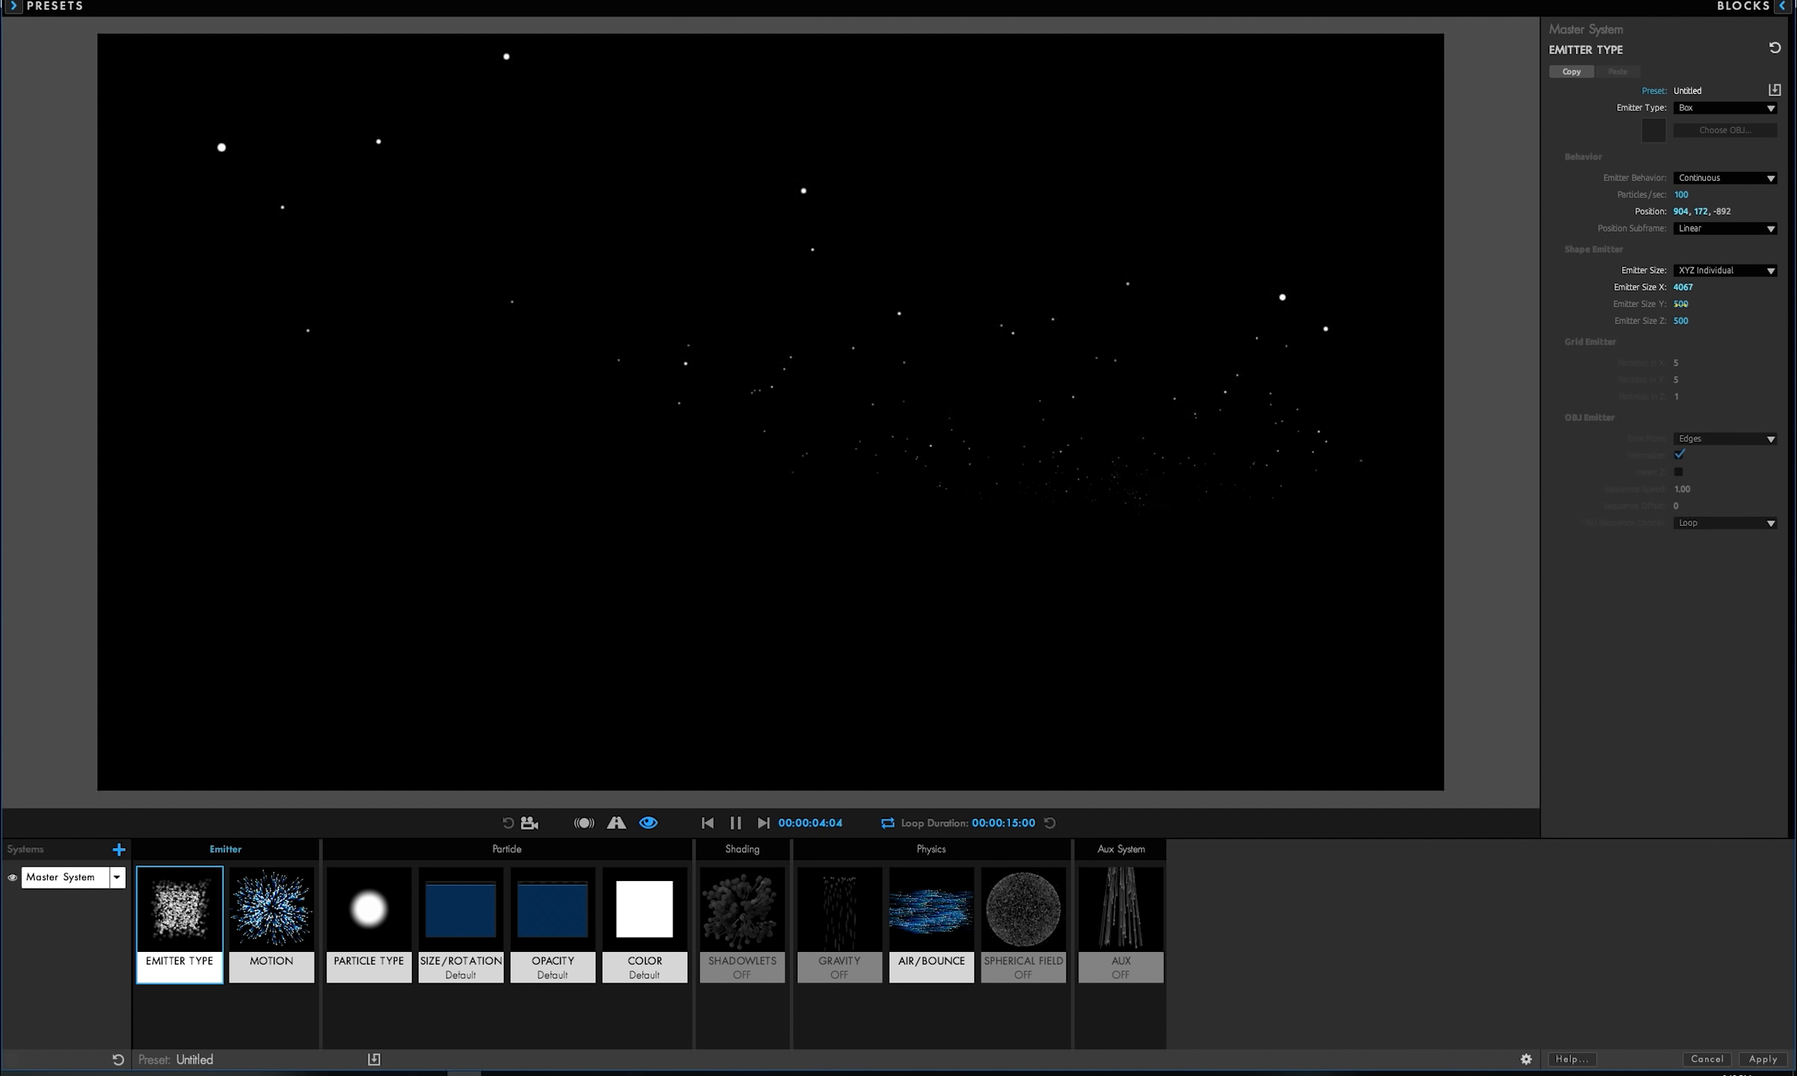
pyautogui.moveTo(1674, 303); pyautogui.dragTo(895, 538)
# - Set the emitter's Particles/sec to 1
pyautogui.click(1683, 193)
pyautogui.write('1')
pyautogui.press('Return')
# - Turn on the Aux system by setting its Emit option to Continuously
pyautogui.click(1112, 936)
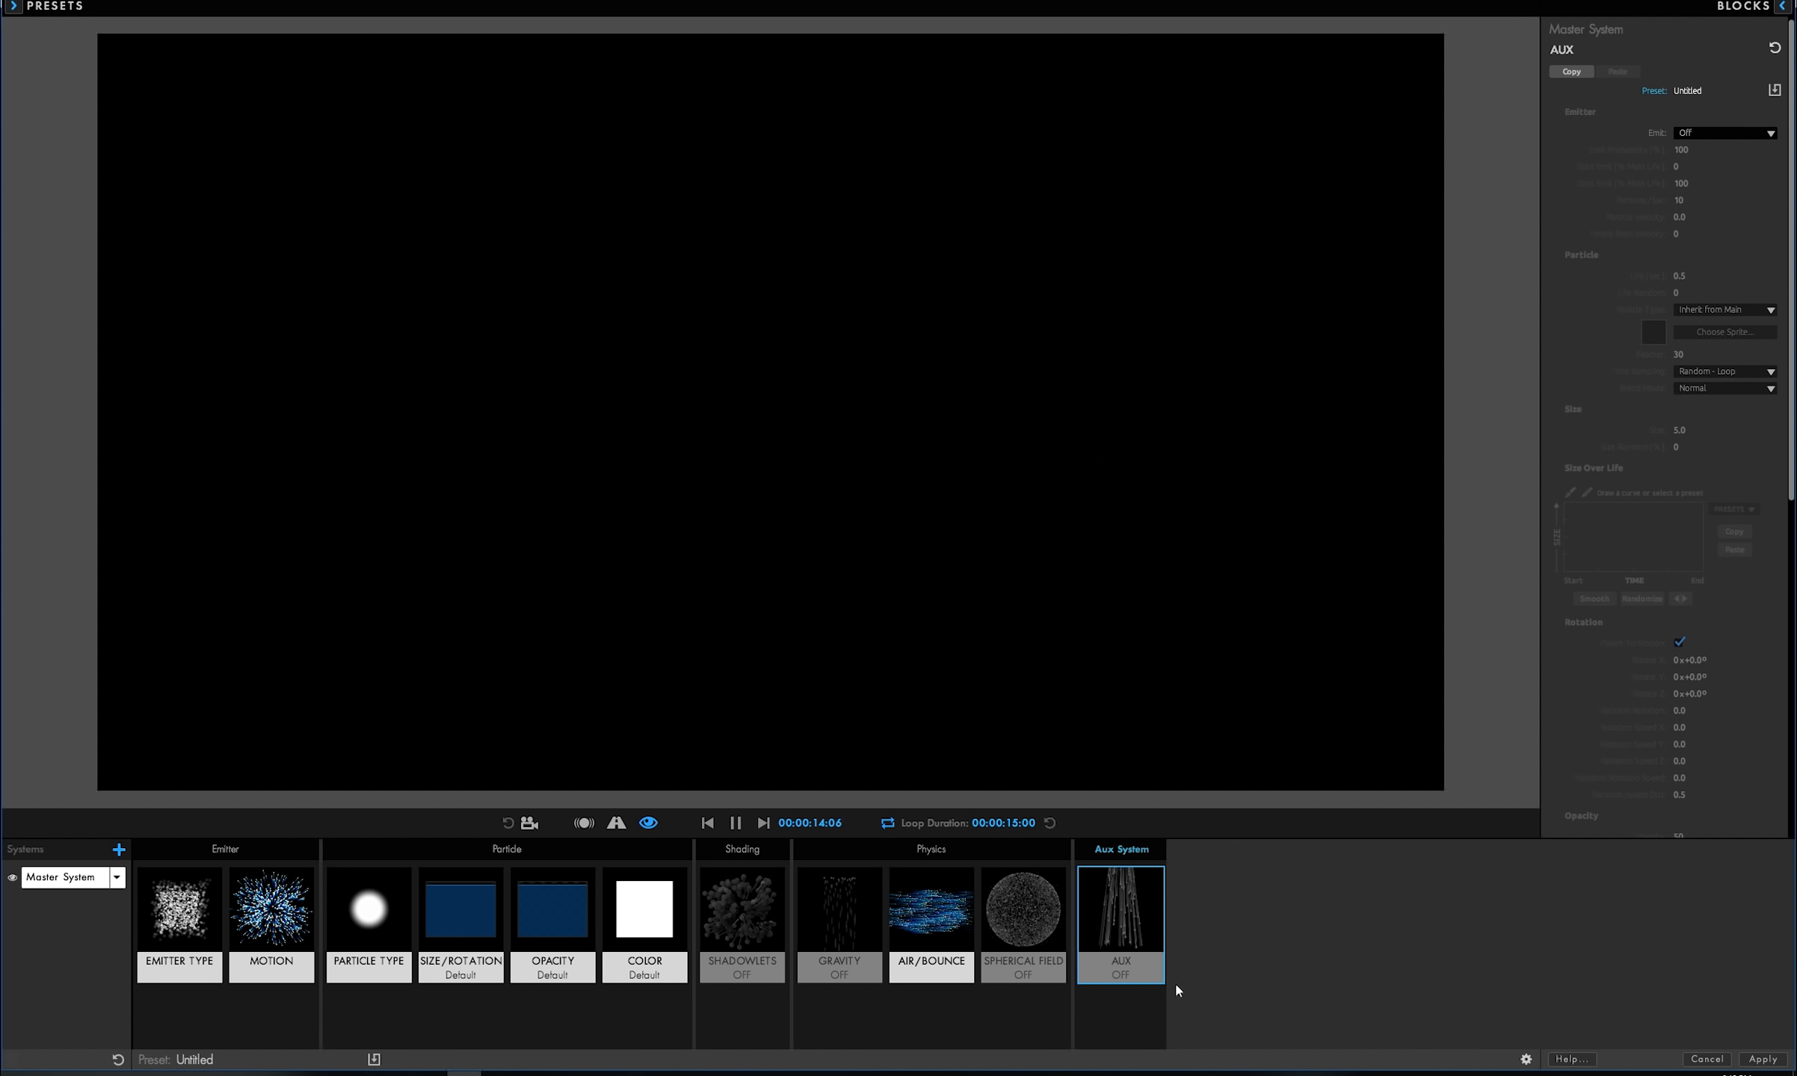
pyautogui.click(1705, 134)
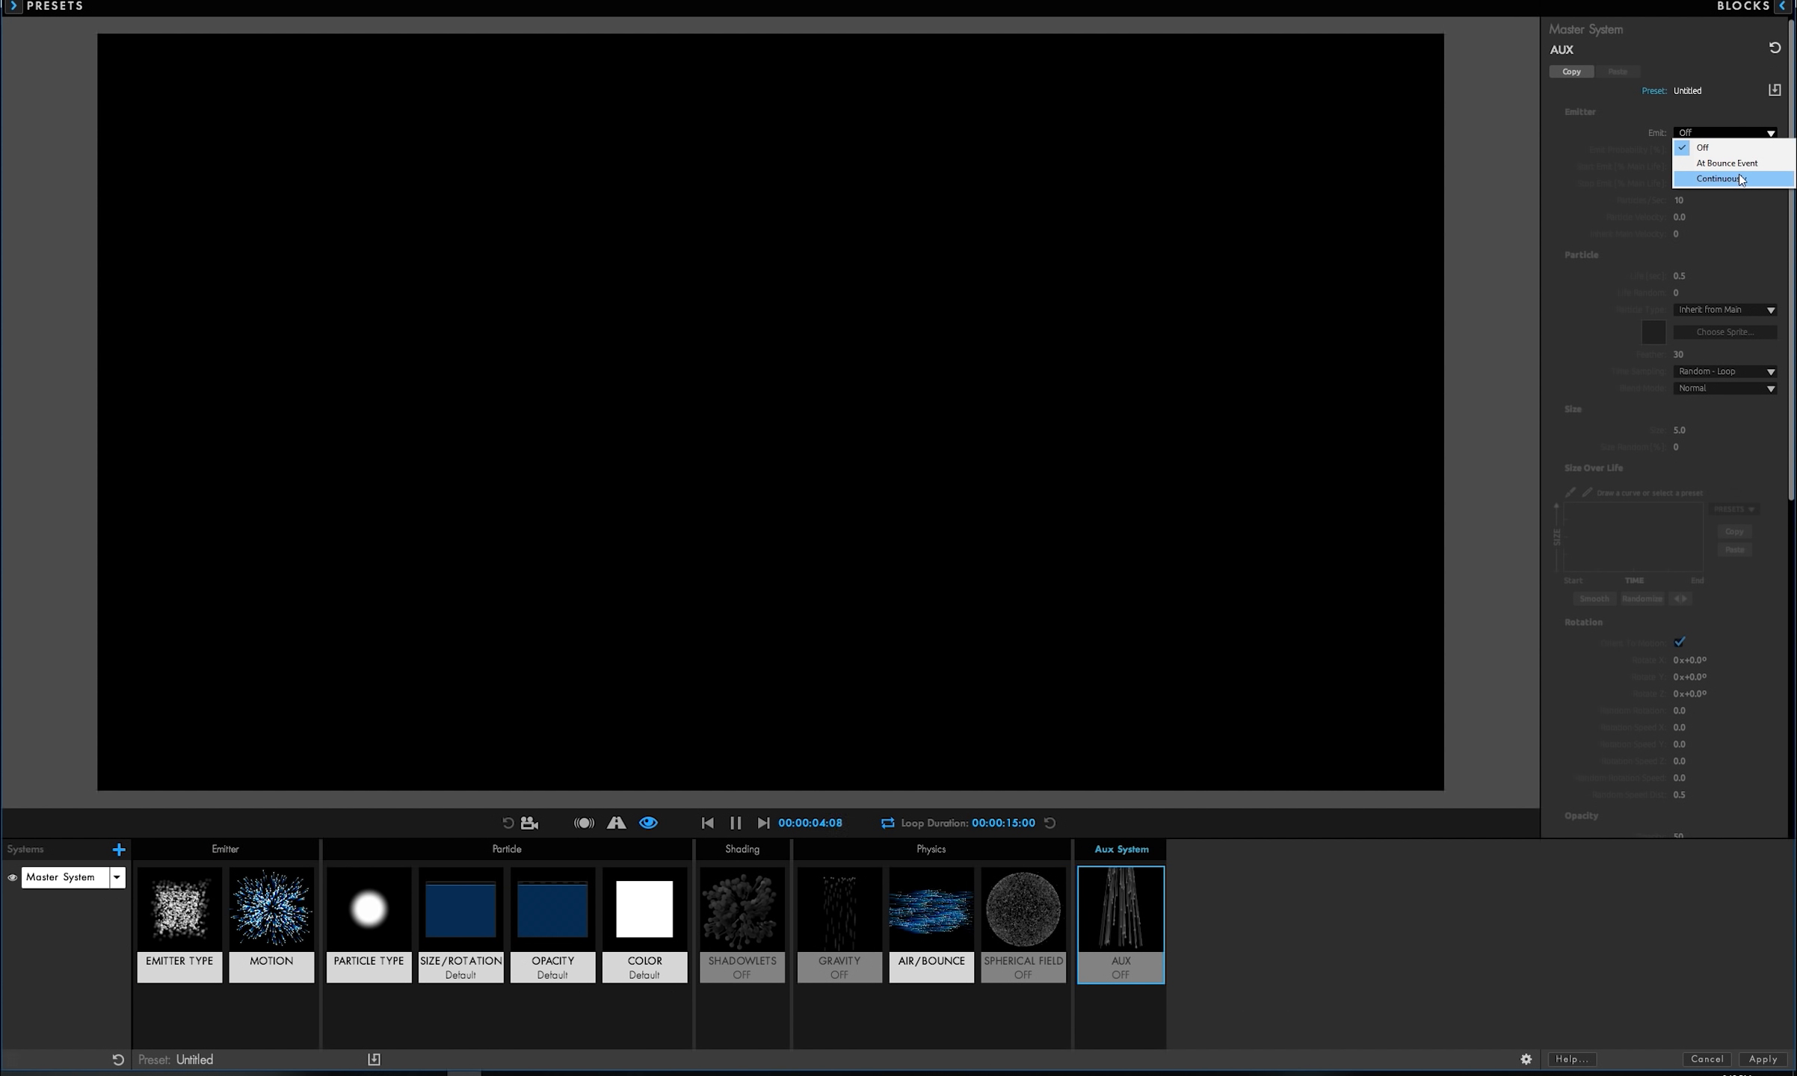
pyautogui.click(1736, 182)
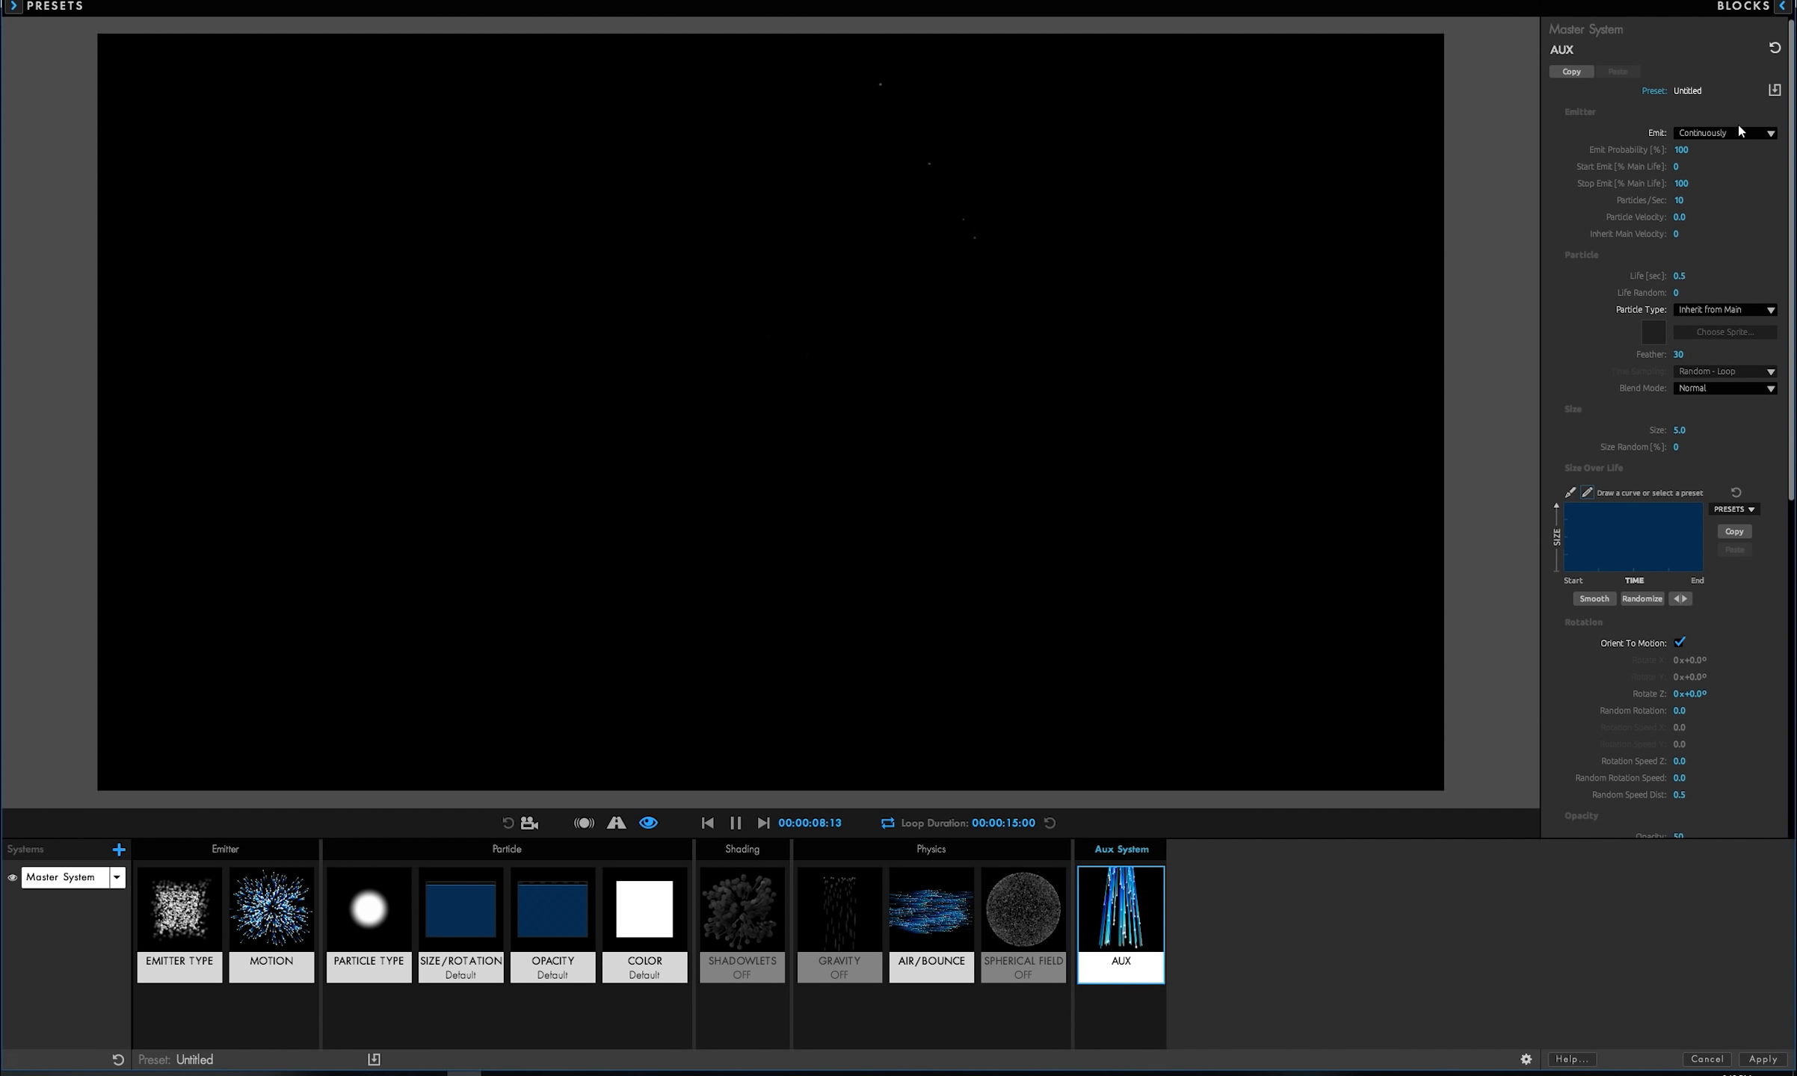